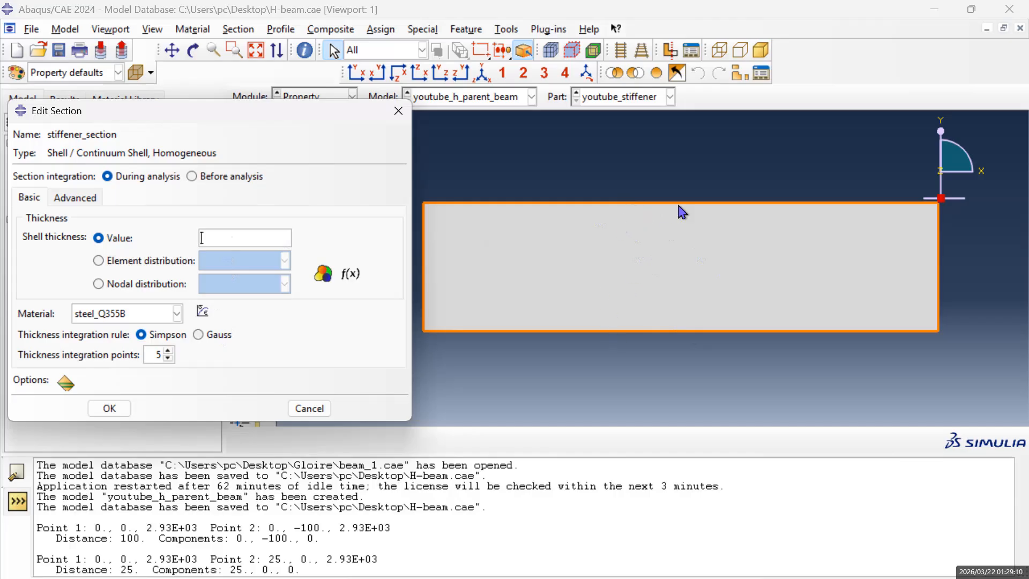
# Set the shell thickness of the stiffener_section homogeneous shell section to 8 and save the section.
pyautogui.write('8')
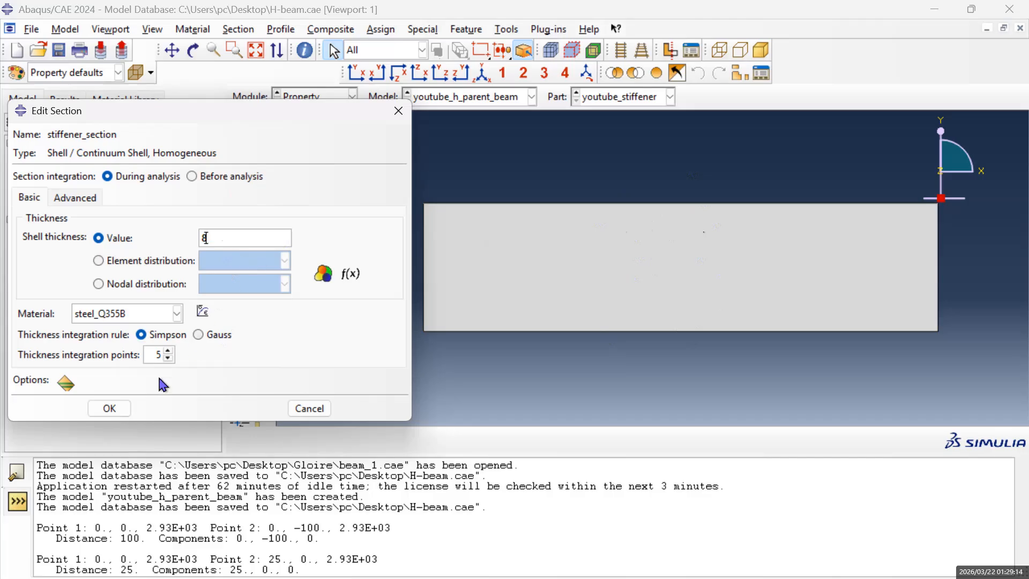
pyautogui.click(123, 414)
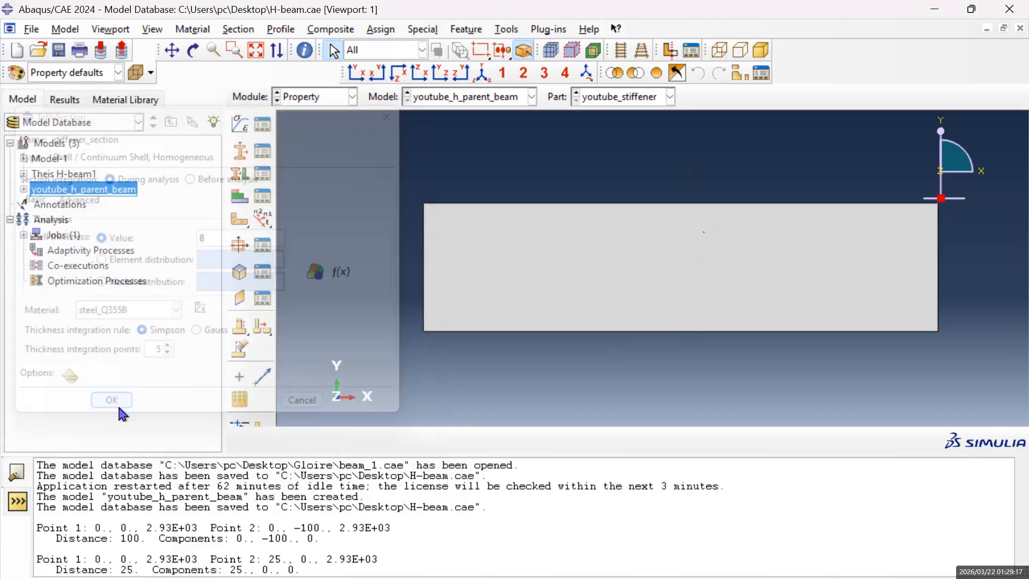
# Assign stiffener_section to the whole rectangular stiffener face, taking the thickness from the section and a middle surface shell offset.
pyautogui.click(242, 180)
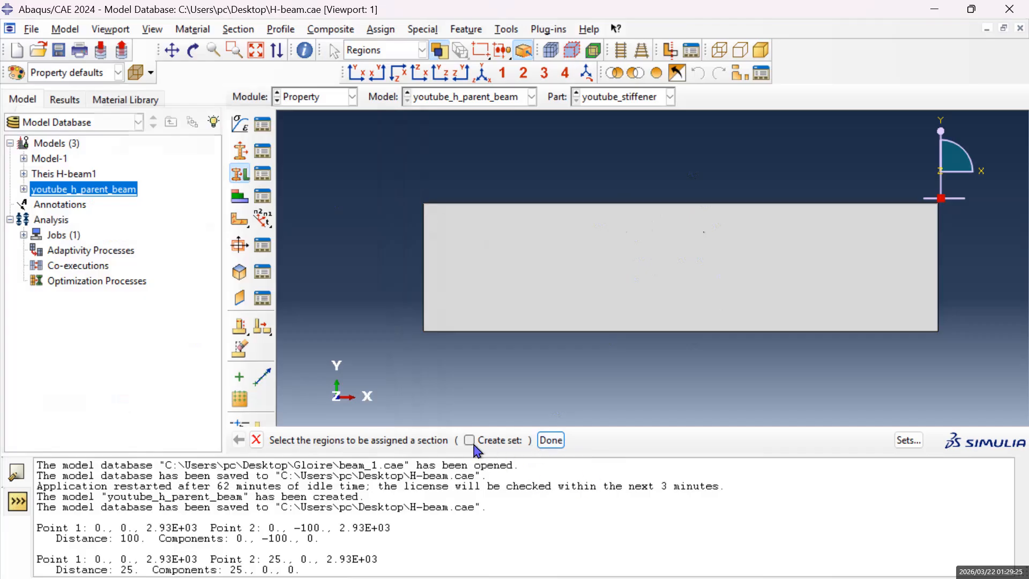
pyautogui.click(552, 441)
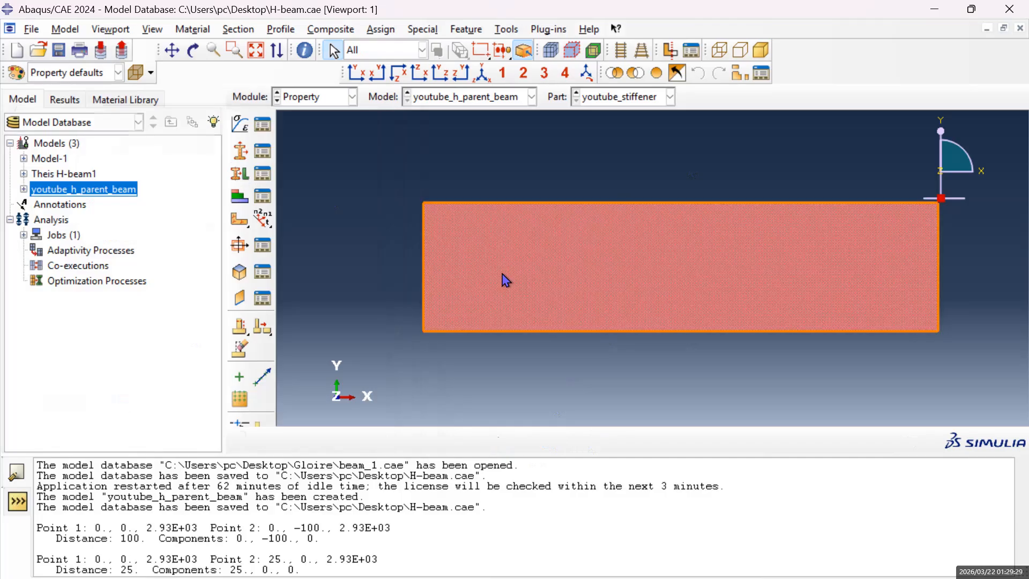
pyautogui.click(248, 178)
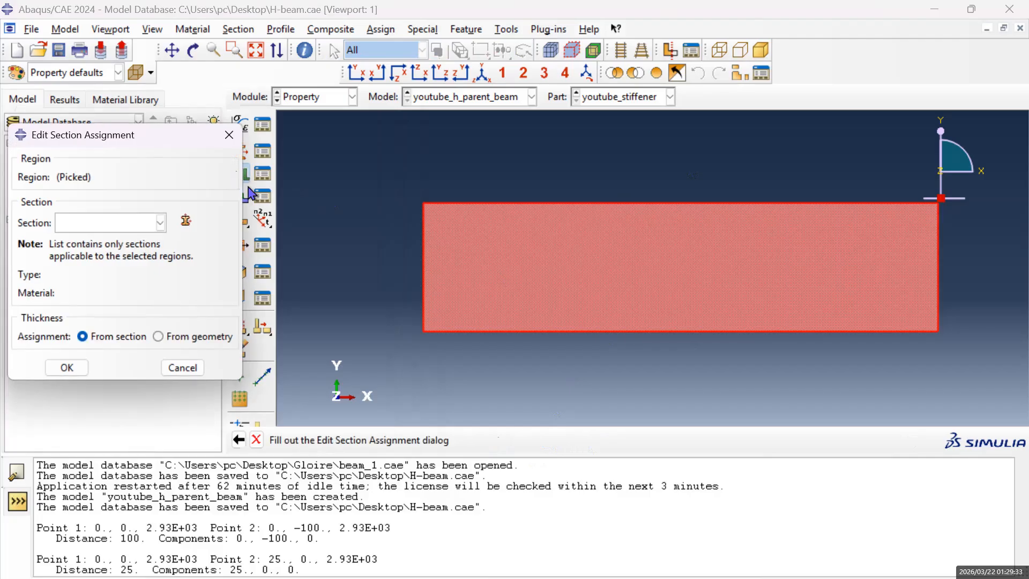
pyautogui.click(162, 225)
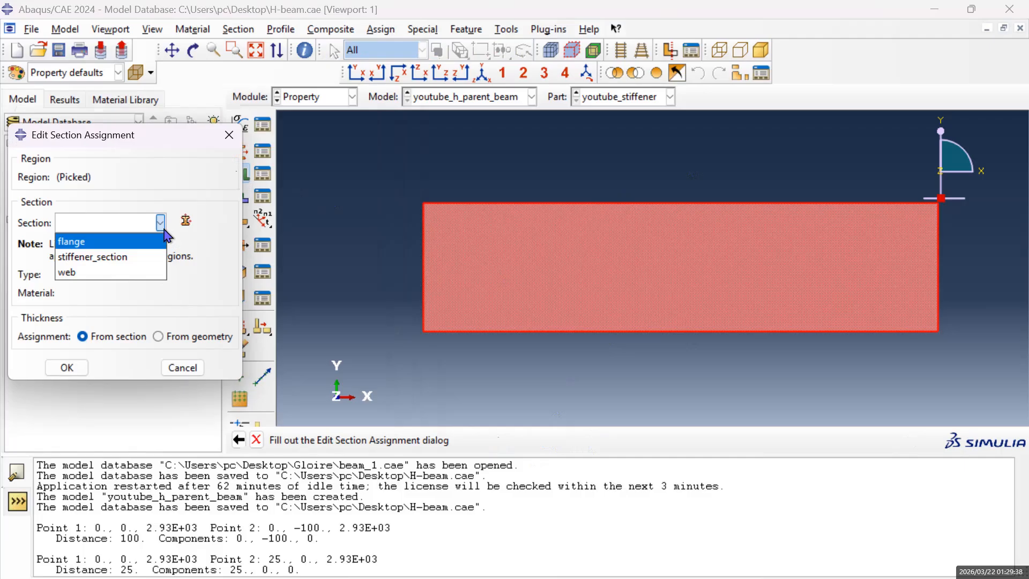
pyautogui.click(116, 264)
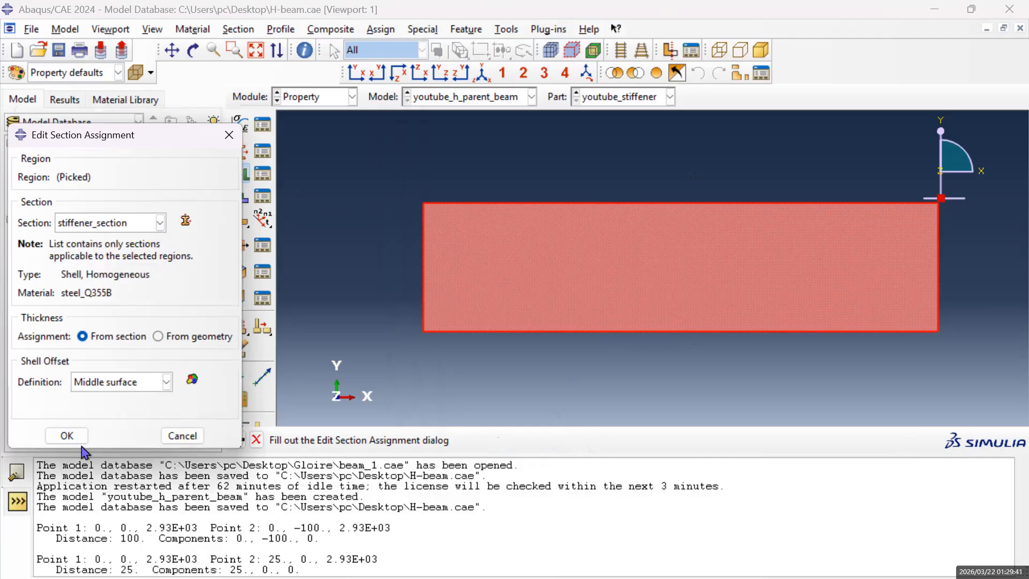
pyautogui.click(66, 435)
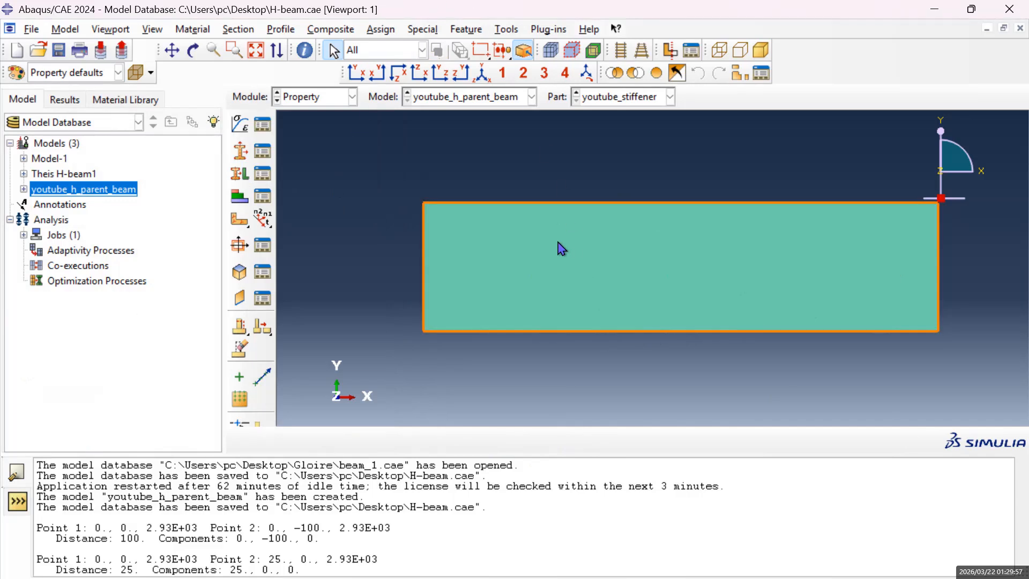
# Make Part-1 of the youtube_h_parent_beam model the active part.
pyautogui.click(352, 97)
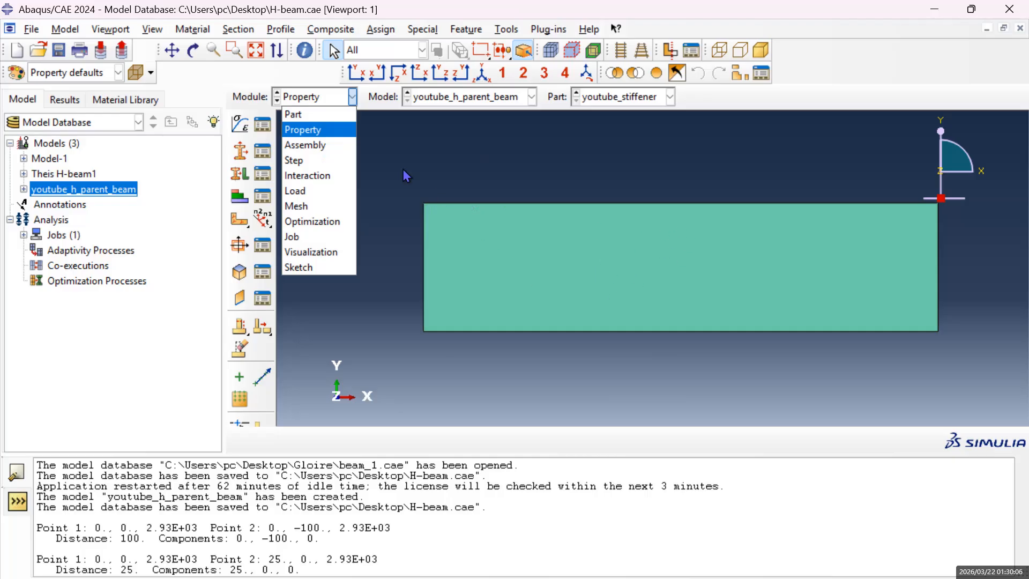
pyautogui.click(538, 101)
pyautogui.click(532, 97)
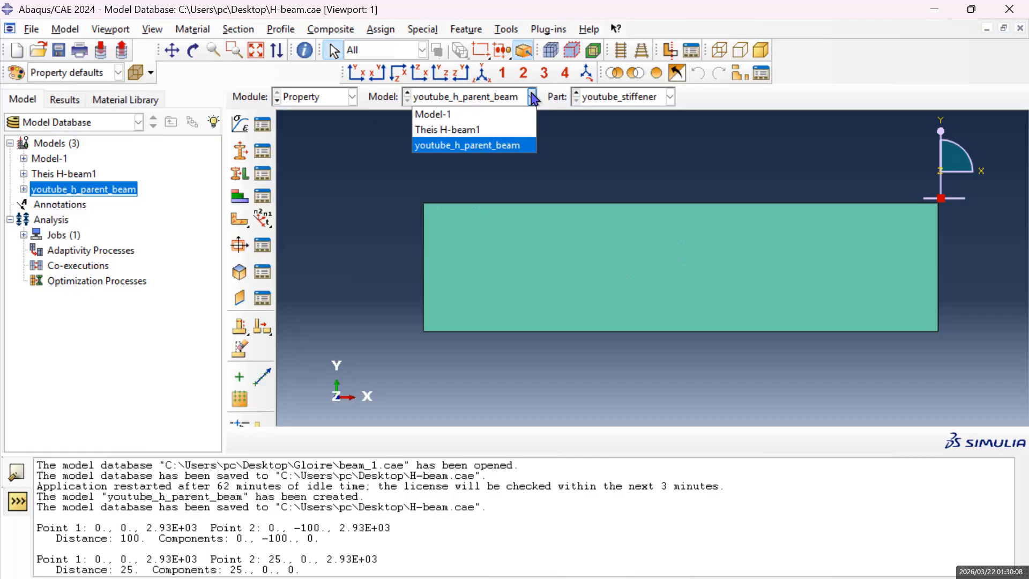
pyautogui.click(672, 97)
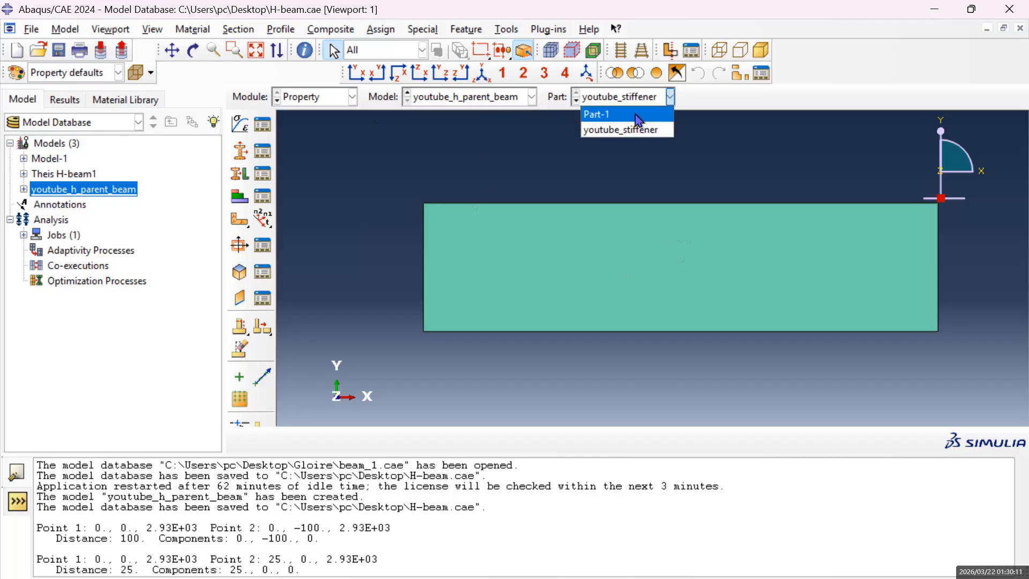
pyautogui.click(638, 120)
# Examine the near end of the H-beam, including its web and flanges.
pyautogui.scroll(2, 492, 387)
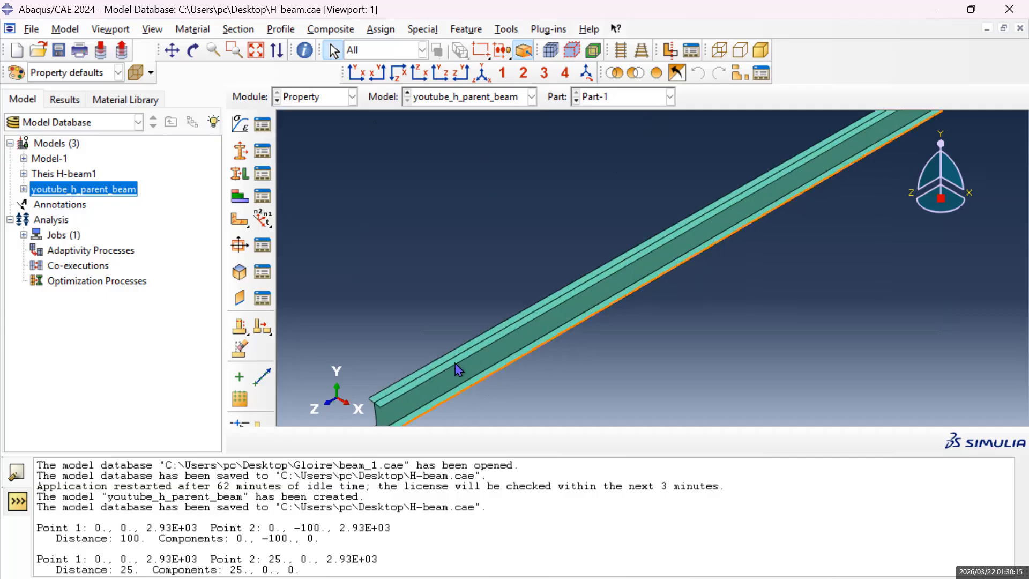
pyautogui.scroll(1, 458, 375)
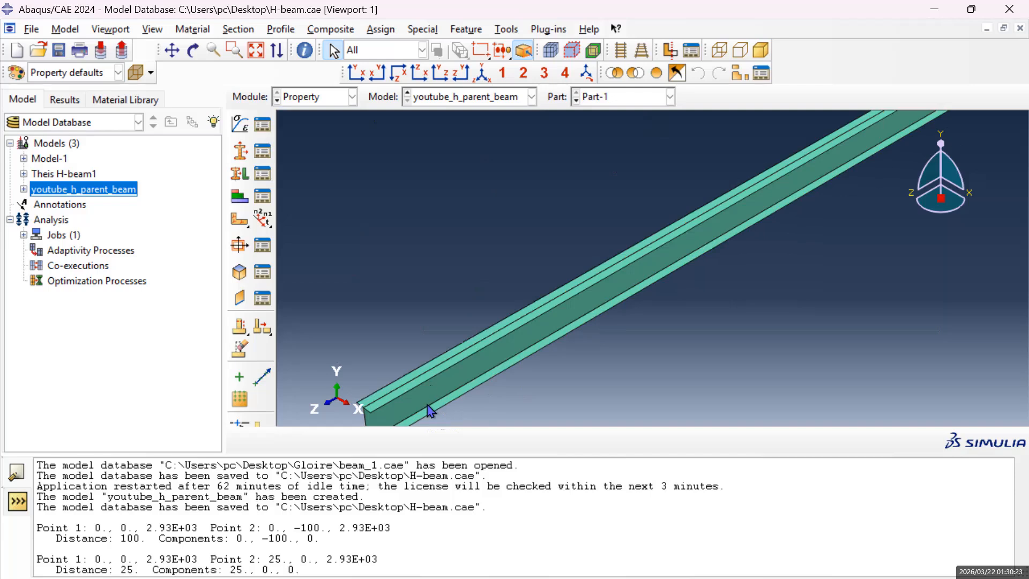
pyautogui.click(173, 50)
pyautogui.moveTo(533, 359); pyautogui.dragTo(575, 295)
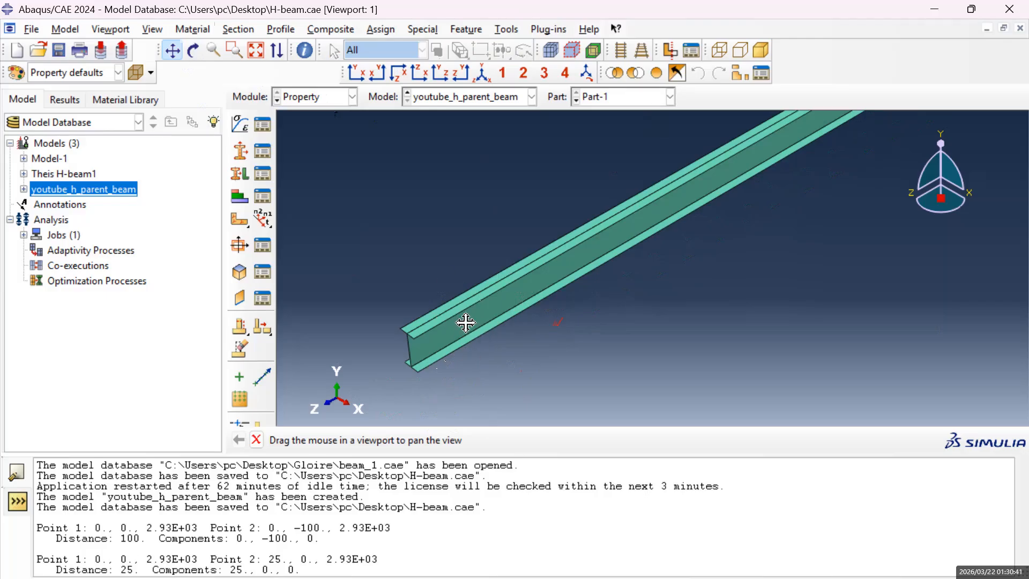
pyautogui.scroll(2, 472, 320)
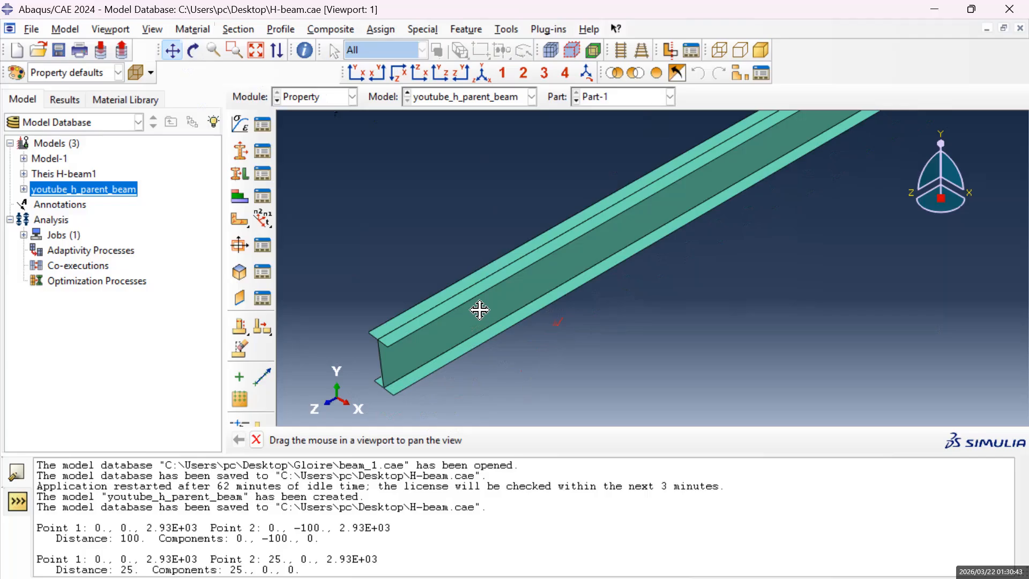
pyautogui.moveTo(487, 303); pyautogui.dragTo(486, 336)
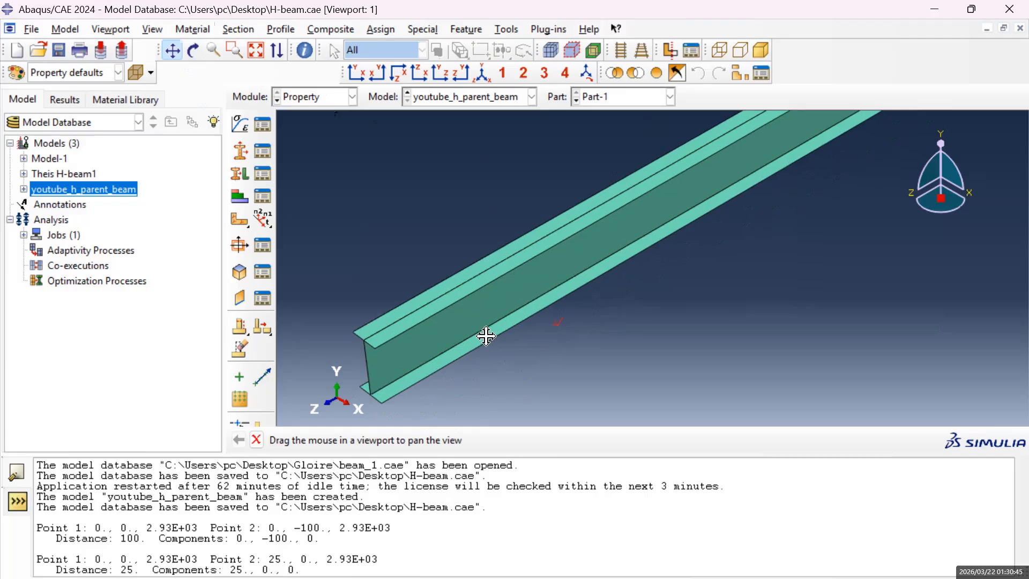
pyautogui.scroll(2, 486, 336)
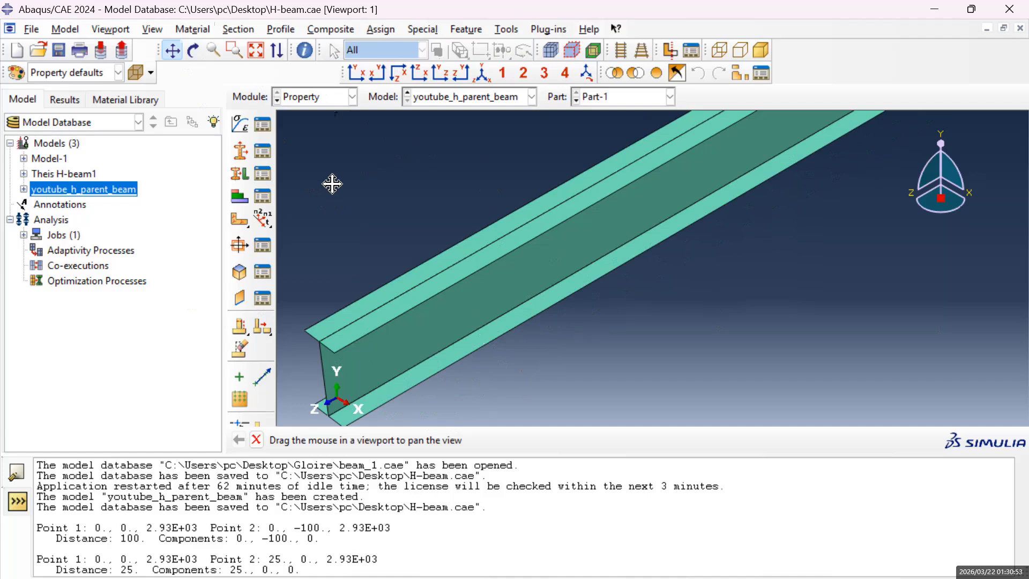
pyautogui.press('Escape')
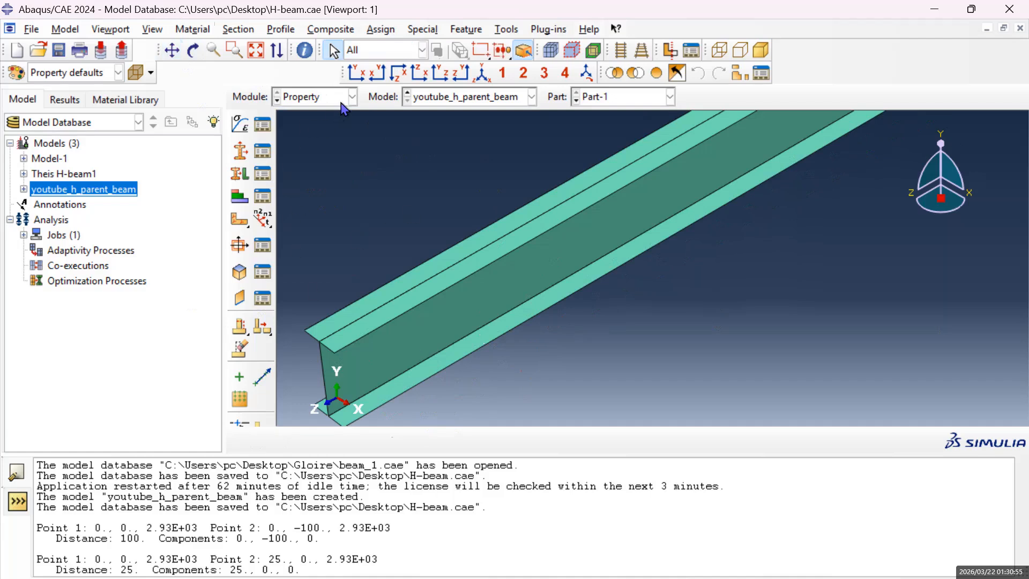
# Change the working module from Property to Part for the H-beam.
pyautogui.click(353, 98)
pyautogui.click(315, 121)
pyautogui.click(350, 110)
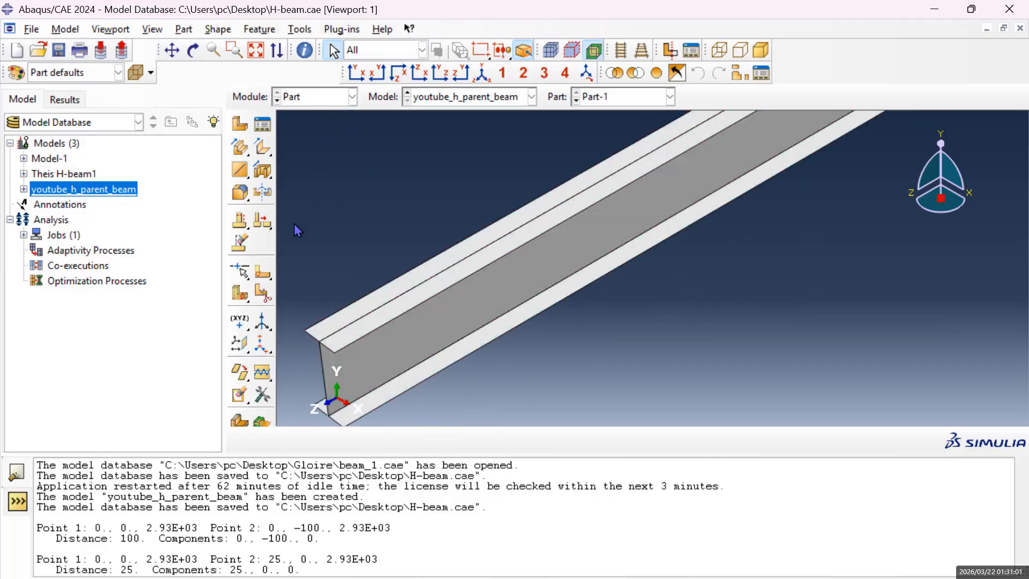
# Start a sketched face partition on the beam's web, orienting the web's lower edge as vertical and on the right.
pyautogui.scroll(-2, 402, 343)
pyautogui.scroll(1, 402, 347)
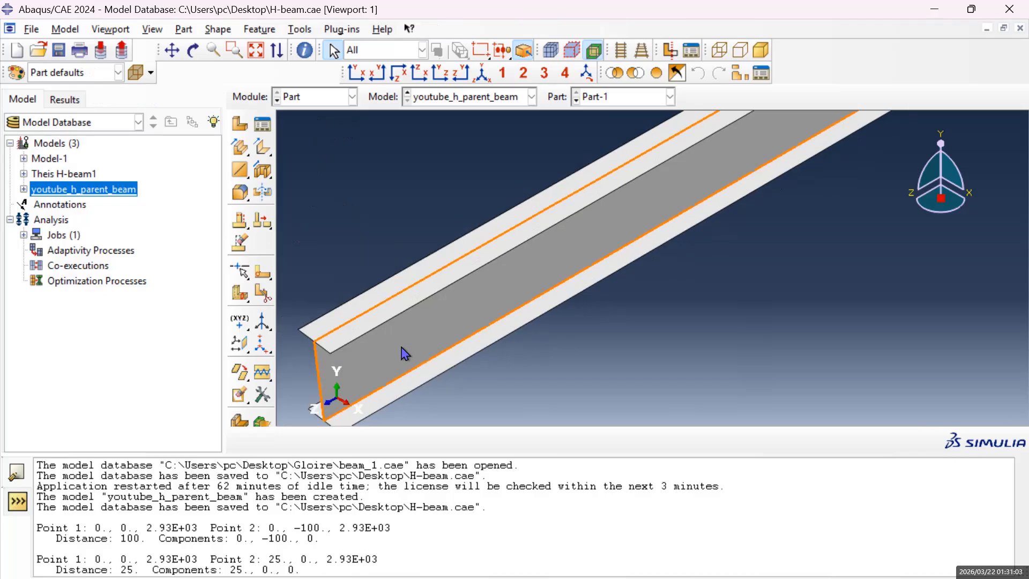
pyautogui.click(259, 278)
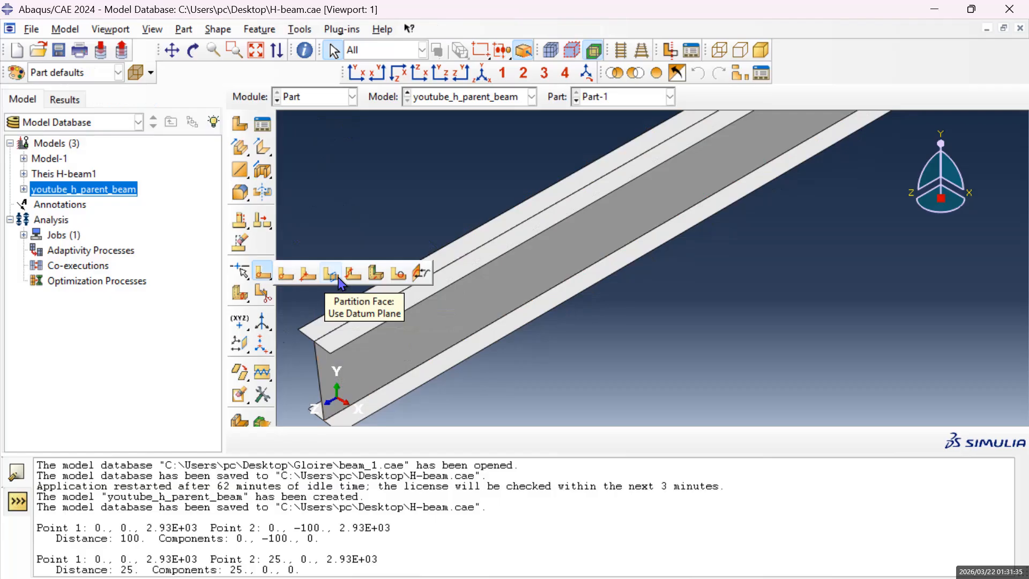
pyautogui.click(287, 277)
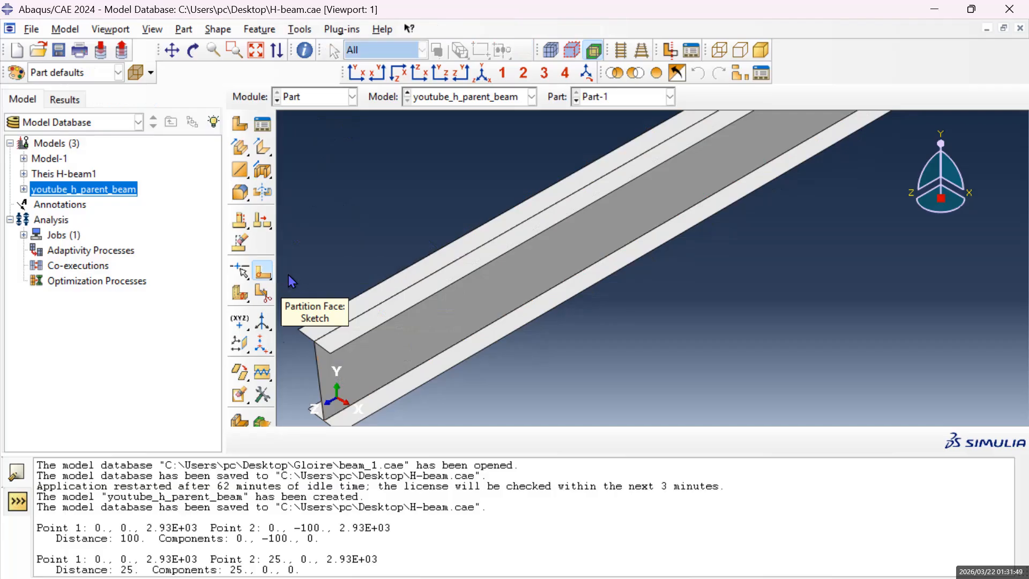
pyautogui.click(409, 399)
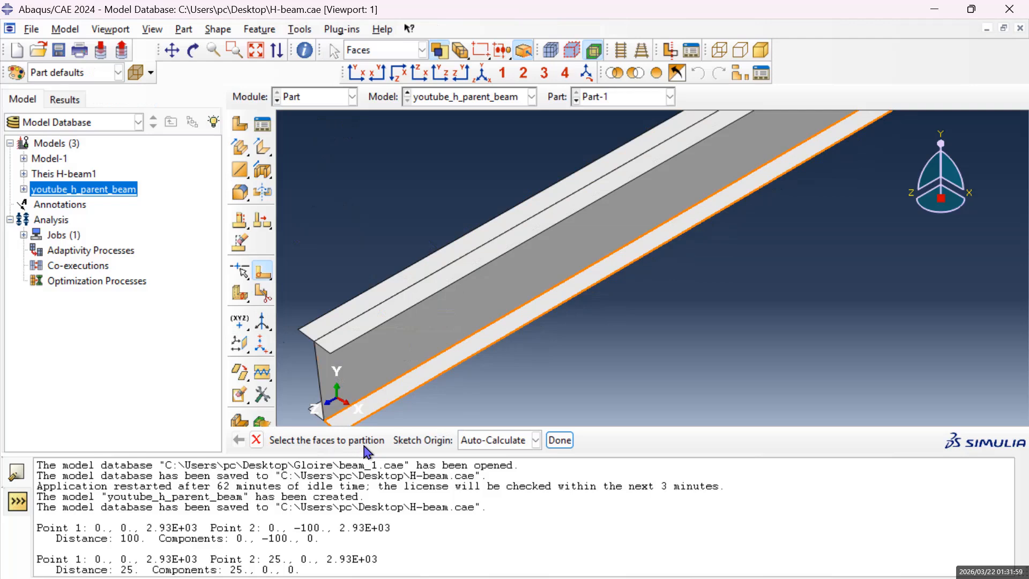
pyautogui.click(444, 367)
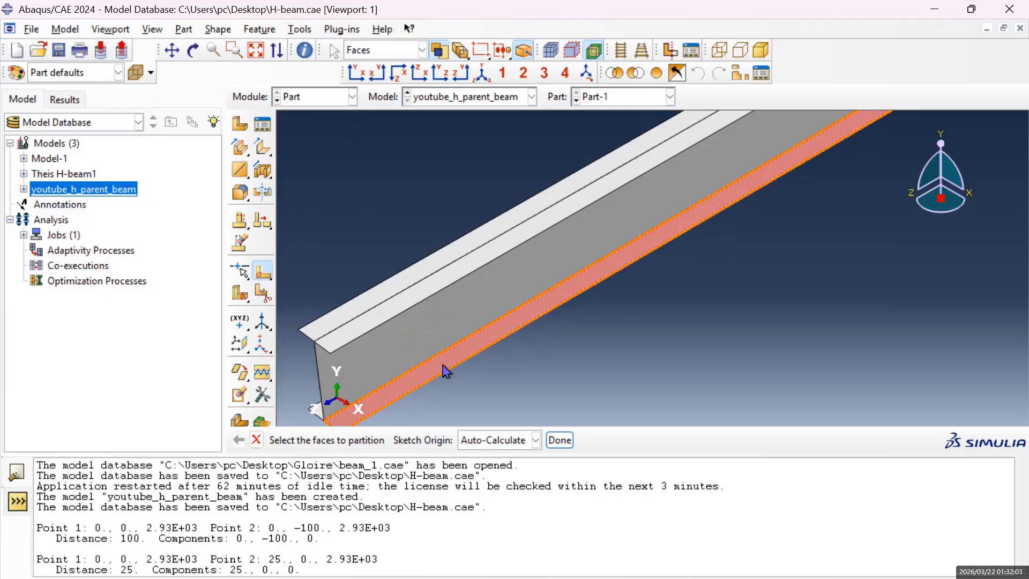
pyautogui.click(414, 347)
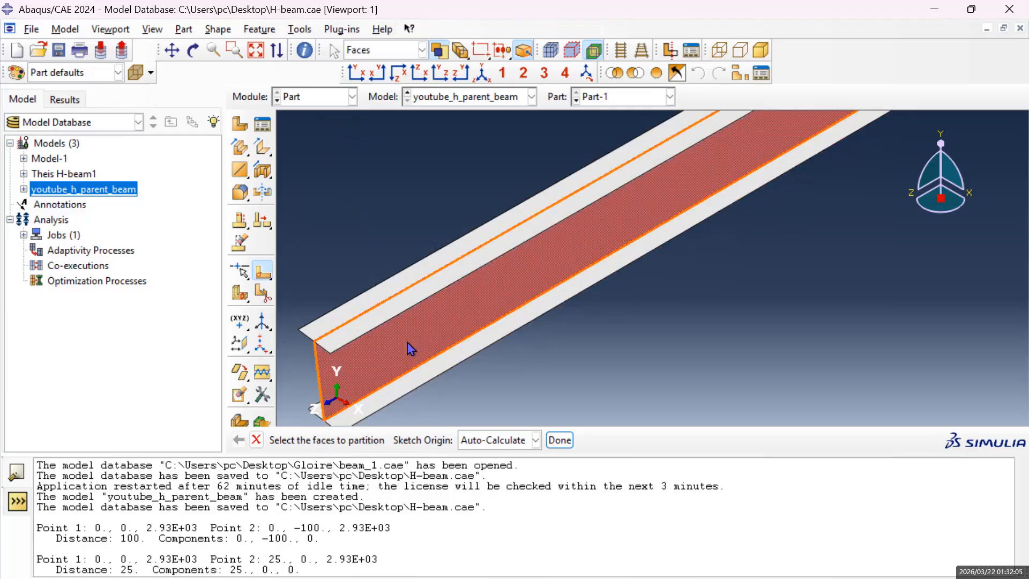
pyautogui.click(560, 440)
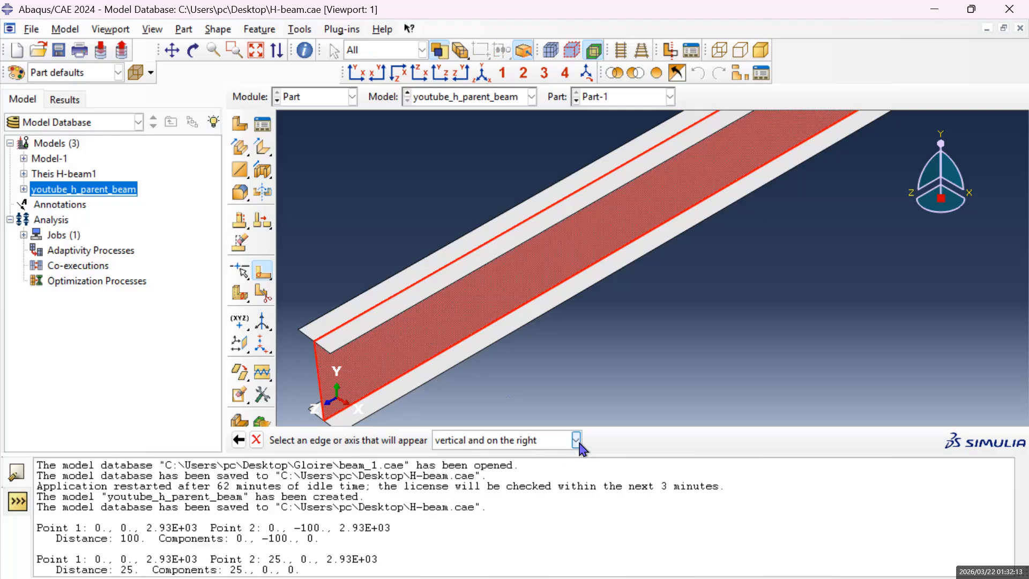
pyautogui.click(577, 439)
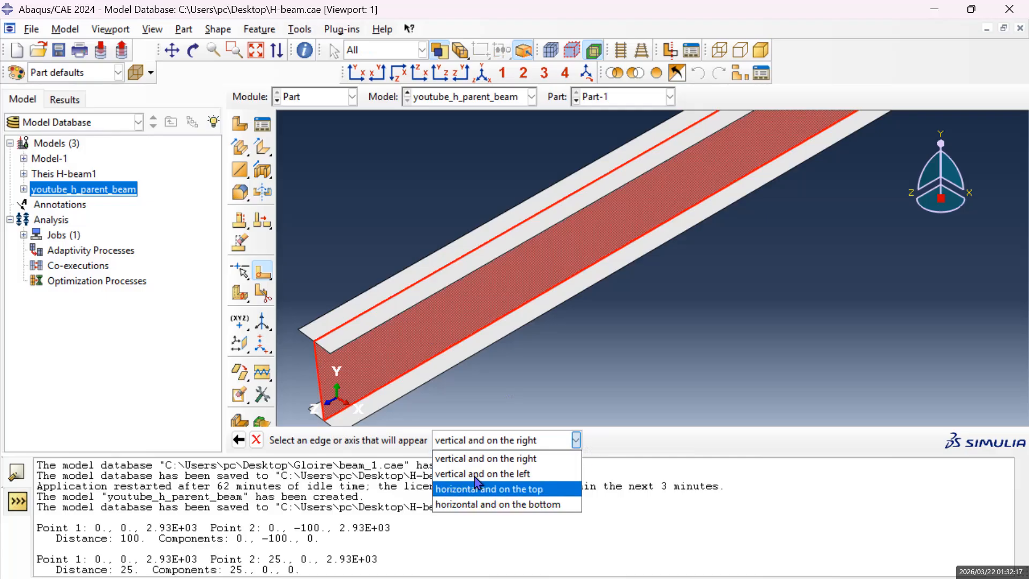
pyautogui.click(533, 460)
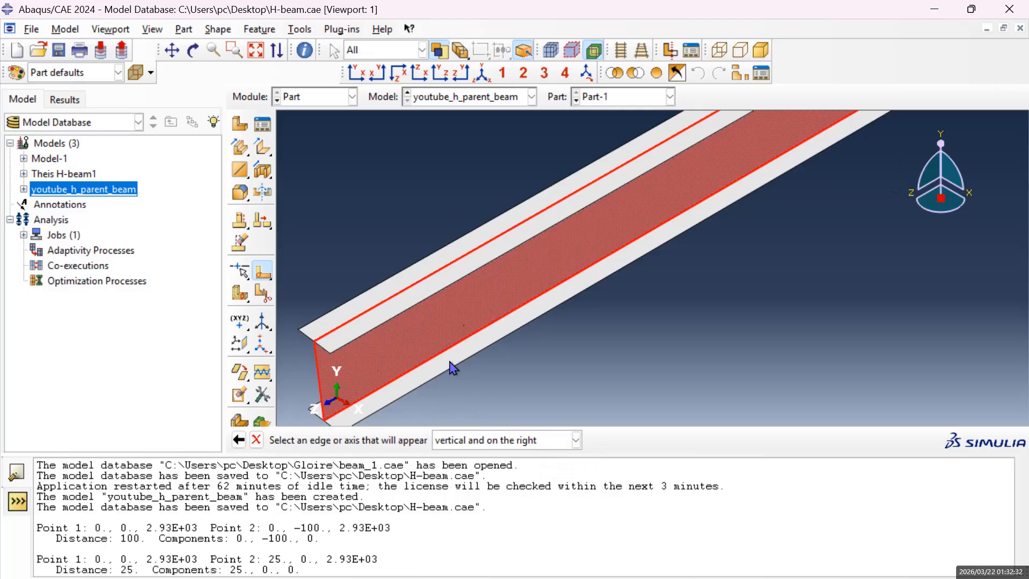
pyautogui.click(446, 349)
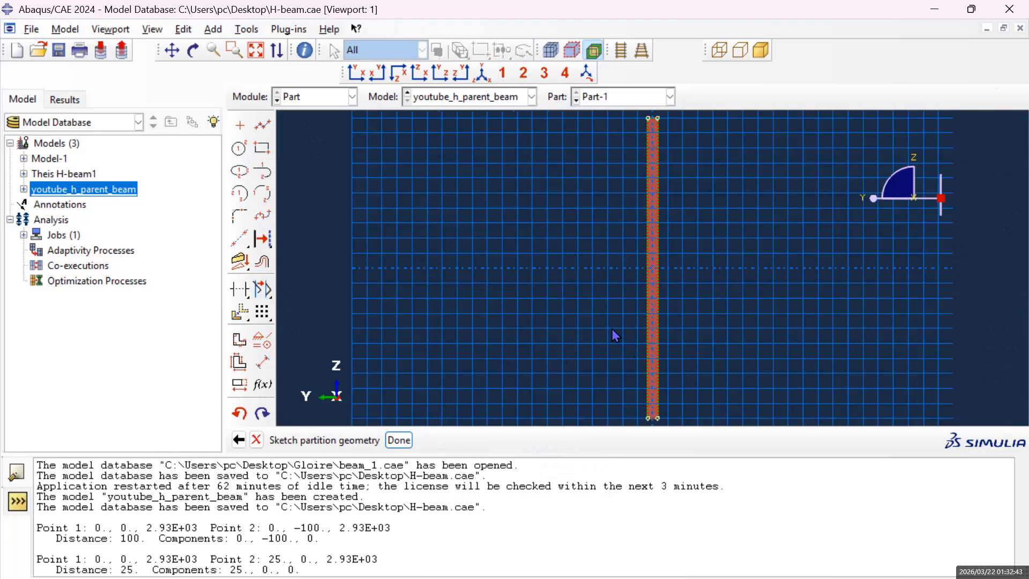
# Inspect the lower end of the web outline in the partition sketch.
pyautogui.scroll(3, 664, 372)
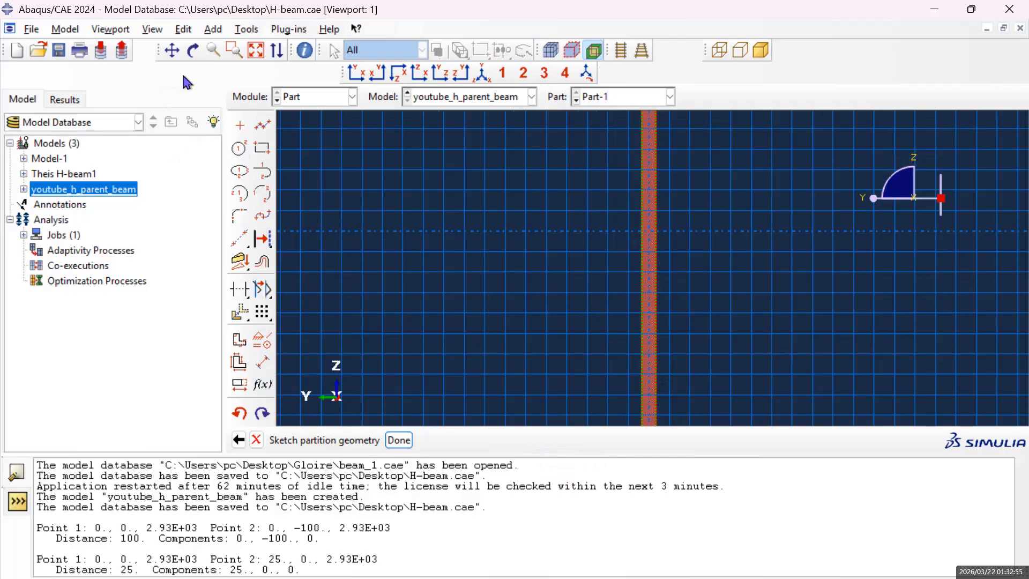
pyautogui.click(172, 50)
pyautogui.moveTo(622, 367); pyautogui.dragTo(680, 283)
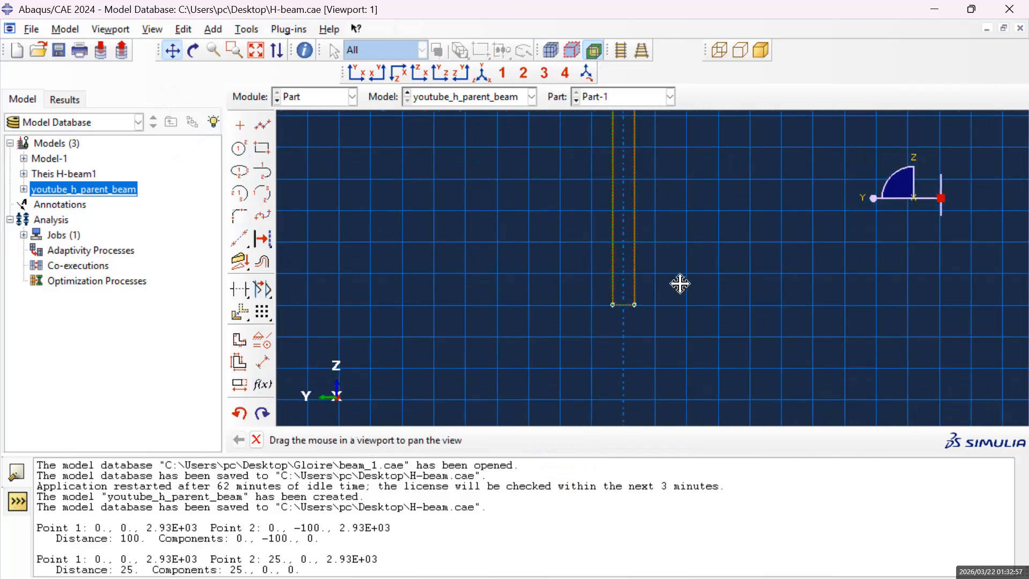
pyautogui.scroll(2, 681, 284)
pyautogui.scroll(1, 621, 260)
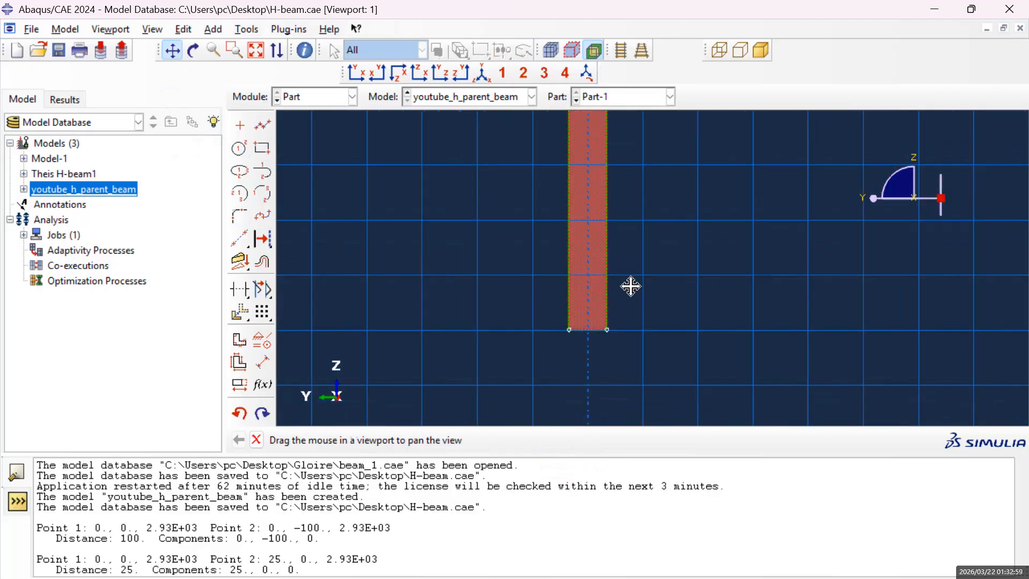
pyautogui.scroll(-2, 631, 286)
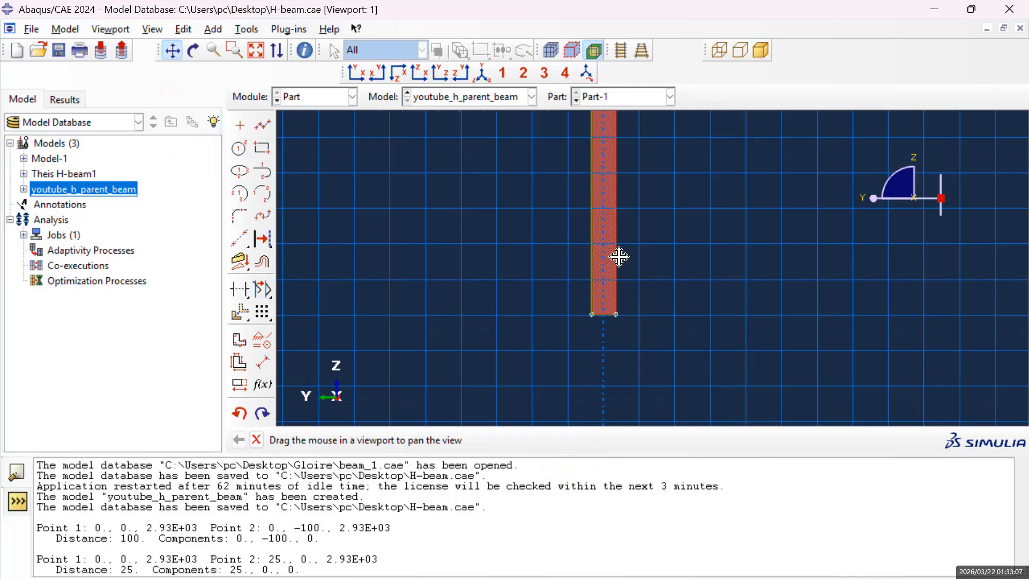
pyautogui.scroll(2, 616, 270)
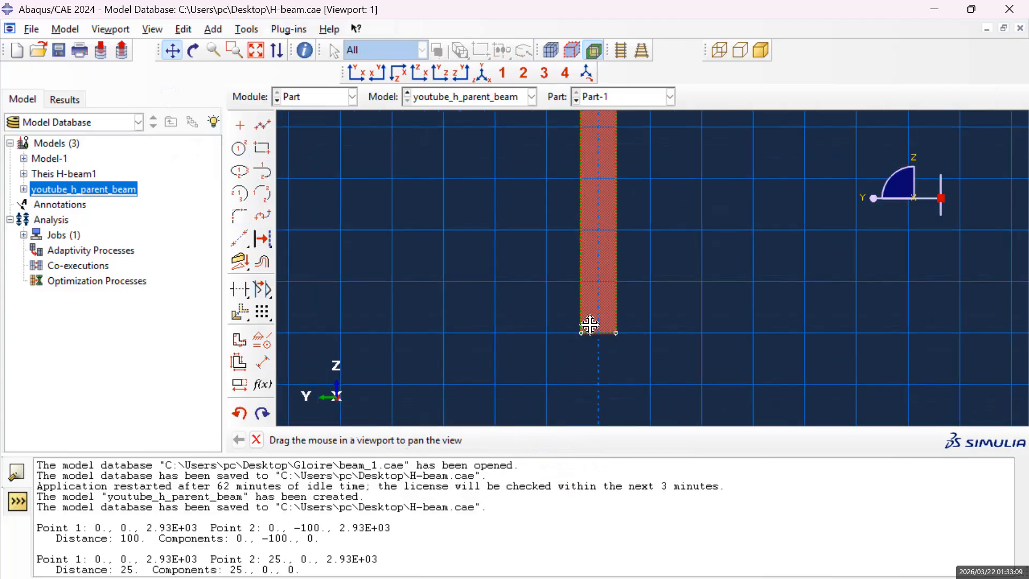
pyautogui.middleClick(444, 297)
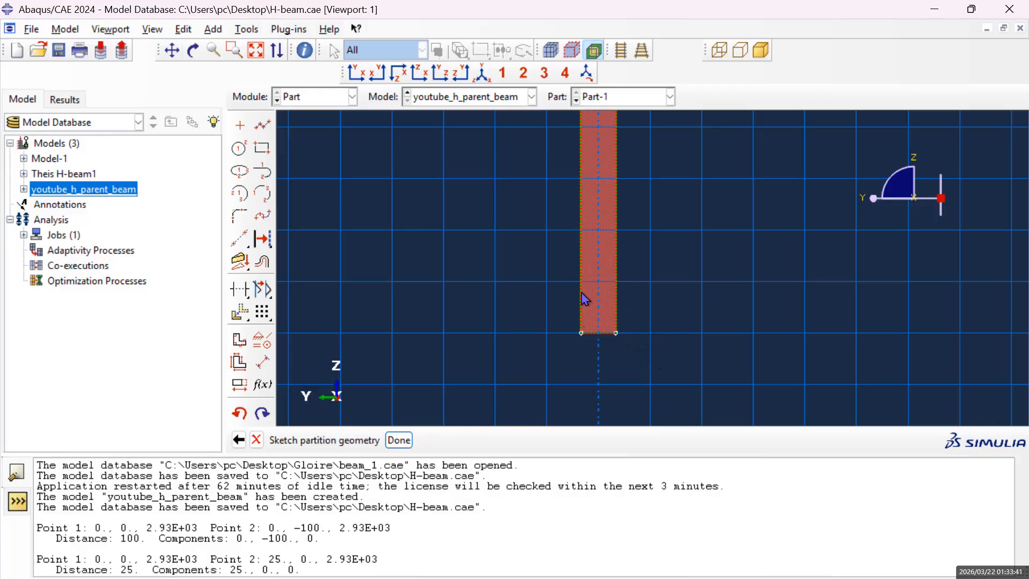
# Examine the whole web outline in the partition sketch, from its lower end up to its upper end.
pyautogui.scroll(3, 597, 304)
pyautogui.scroll(2, 621, 273)
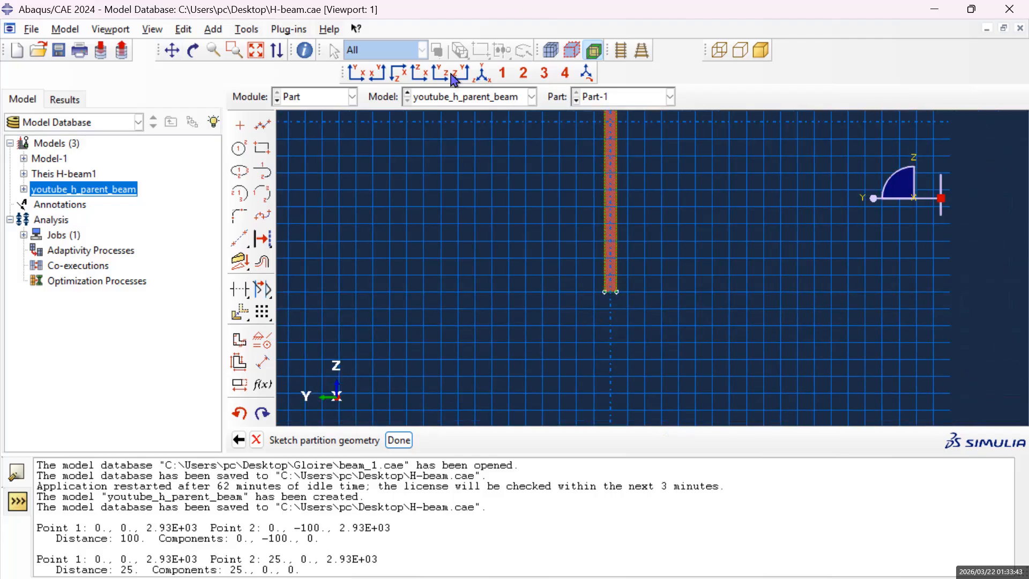
pyautogui.click(171, 51)
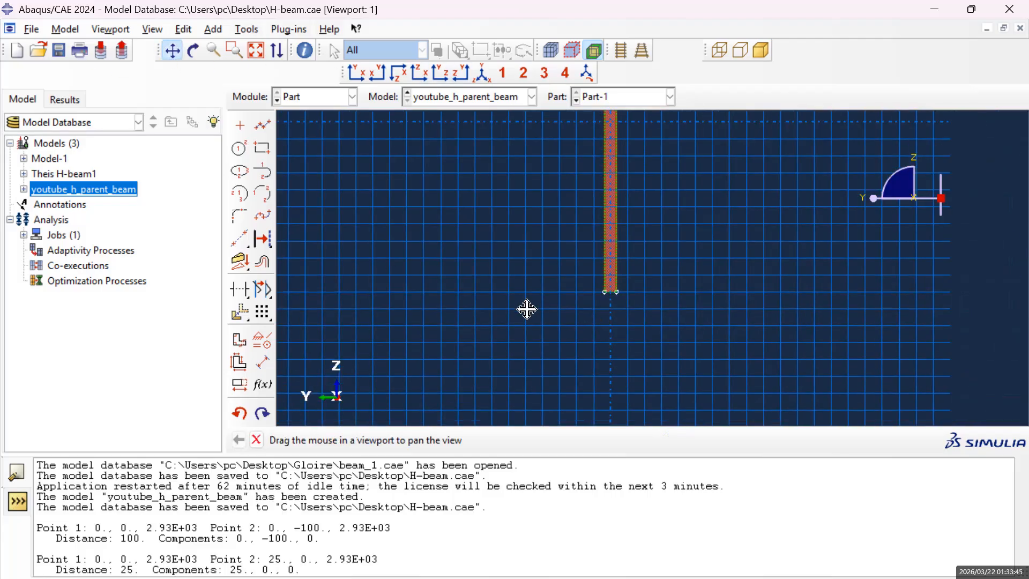
pyautogui.moveTo(552, 177); pyautogui.dragTo(533, 315)
pyautogui.scroll(3, 593, 291)
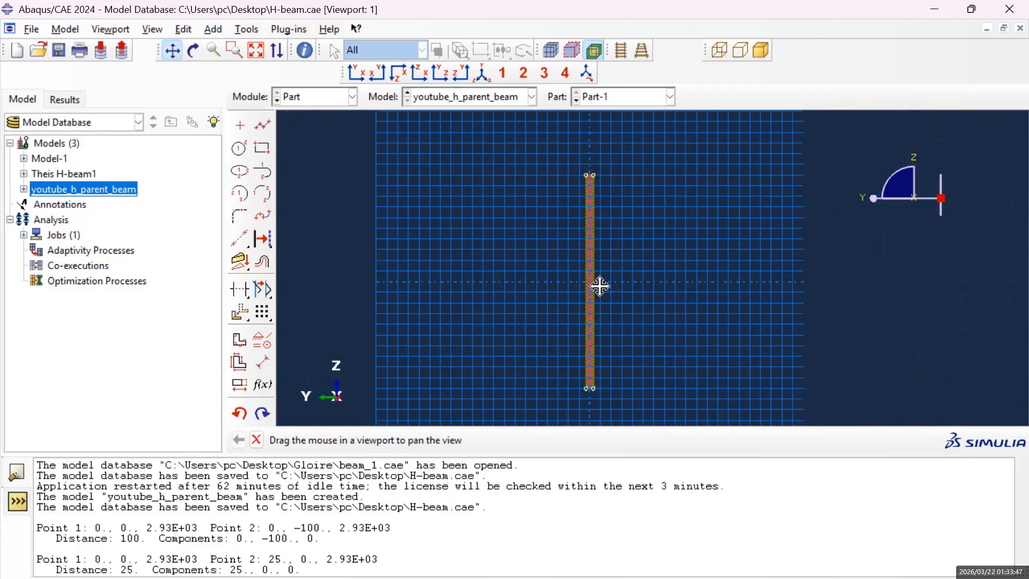
pyautogui.scroll(-2, 619, 194)
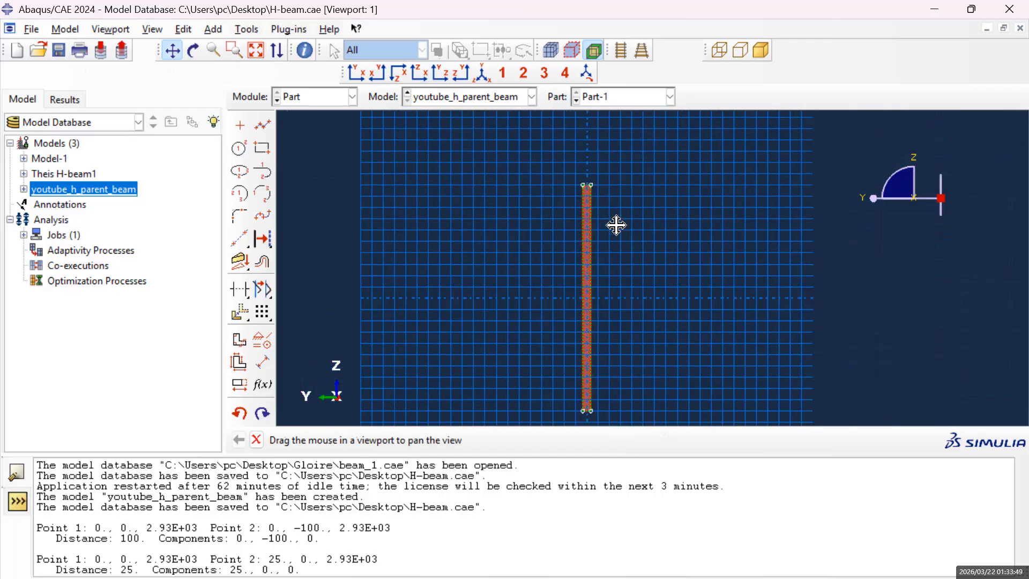
pyautogui.scroll(-4, 603, 326)
pyautogui.moveTo(595, 386); pyautogui.dragTo(610, 322)
pyautogui.scroll(-2, 627, 367)
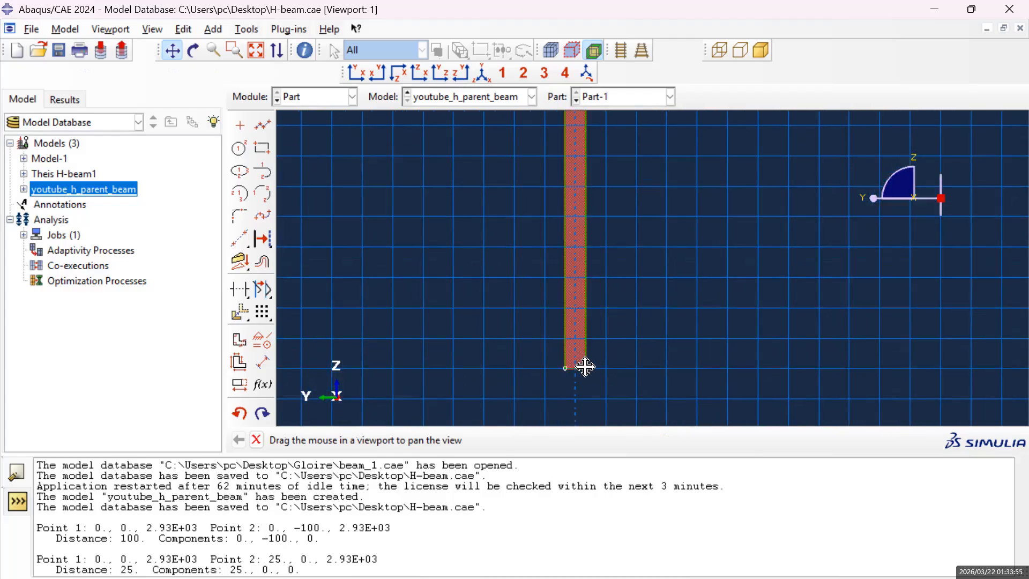
pyautogui.moveTo(619, 170); pyautogui.dragTo(631, 308)
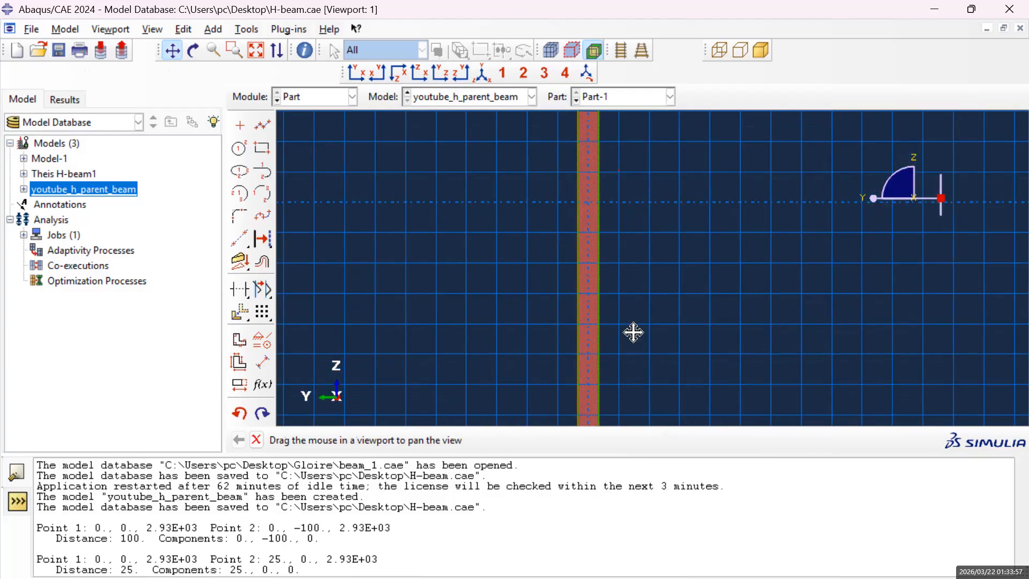
pyautogui.moveTo(632, 187); pyautogui.dragTo(619, 287)
pyautogui.moveTo(592, 153); pyautogui.dragTo(587, 308)
pyautogui.moveTo(602, 186)
pyautogui.mouseDown()
pyautogui.moveTo(600, 280)
pyautogui.moveTo(566, 259)
pyautogui.moveTo(568, 229)
pyautogui.mouseUp()
pyautogui.scroll(-2, 542, 260)
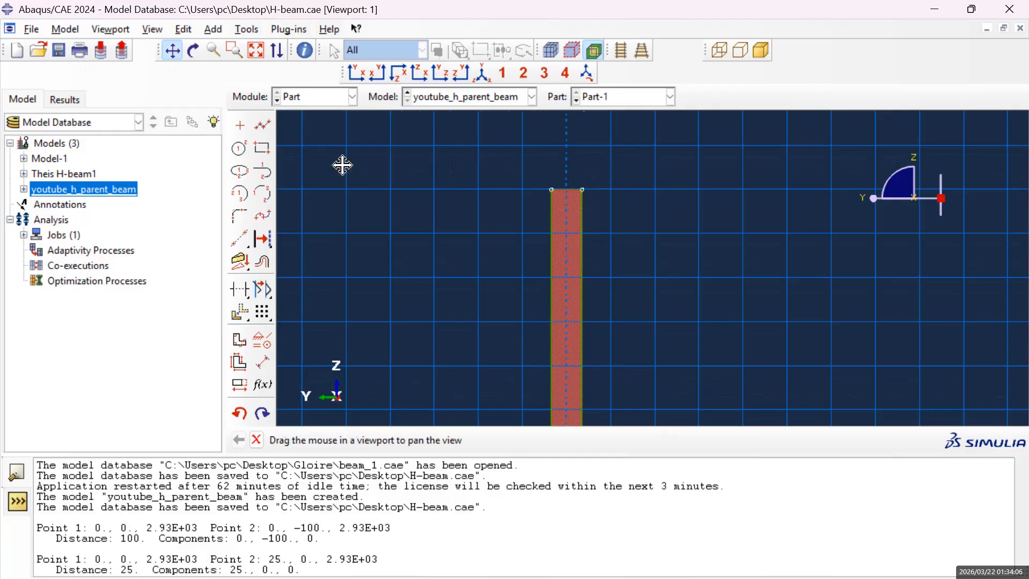
pyautogui.press('Escape')
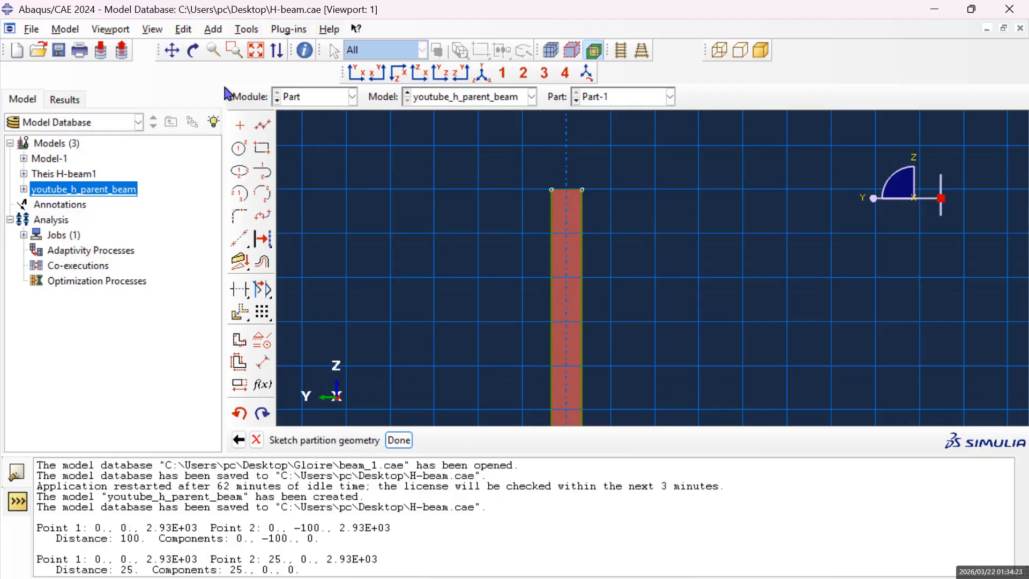
# Review the web outline between the sketch's horizontal centre axis and the web's lower end.
pyautogui.click(173, 50)
pyautogui.moveTo(595, 338); pyautogui.dragTo(594, 166)
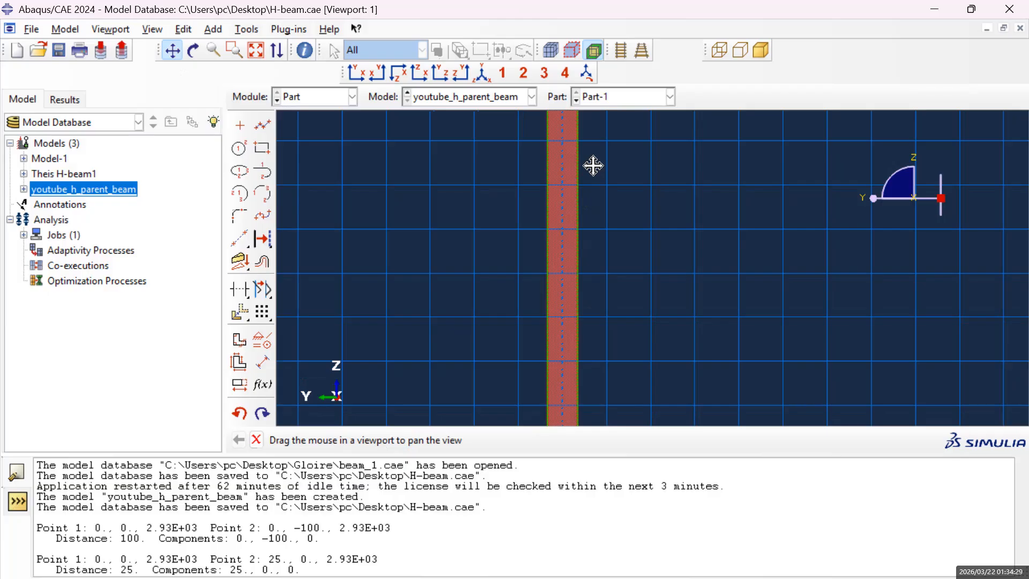
pyautogui.scroll(1, 579, 262)
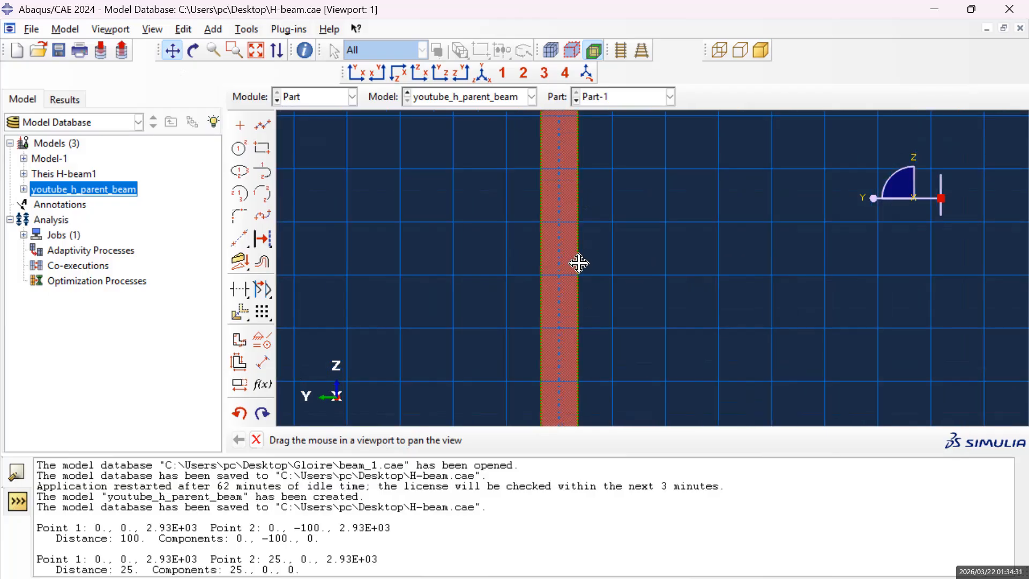
pyautogui.moveTo(592, 308); pyautogui.dragTo(622, 324)
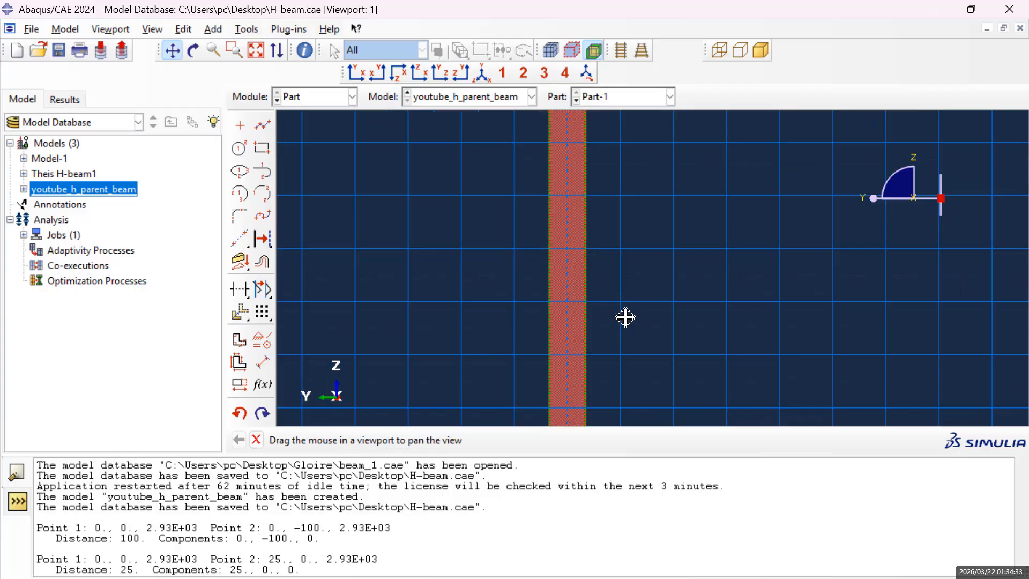
pyautogui.moveTo(629, 317); pyautogui.dragTo(699, 270)
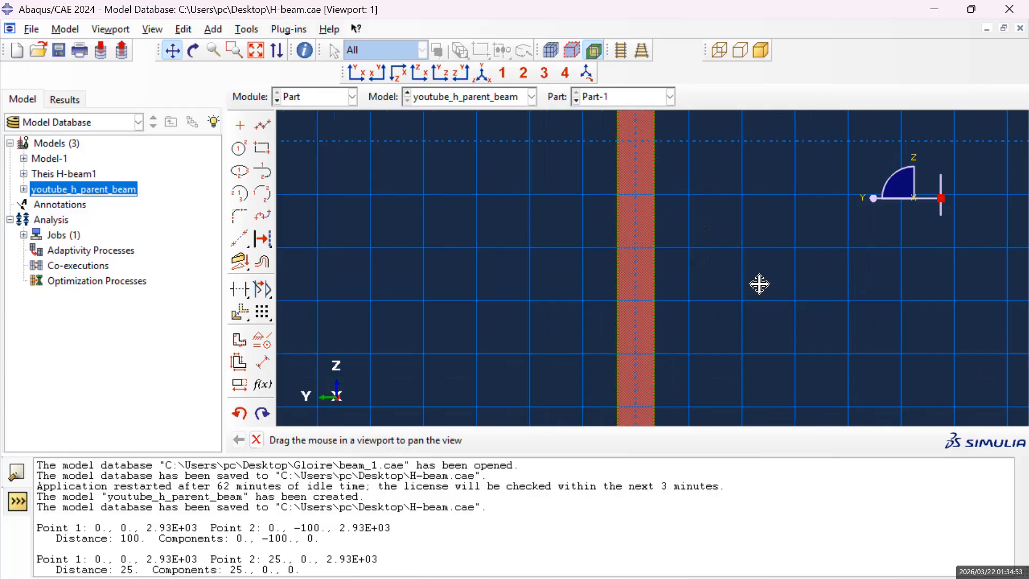
pyautogui.moveTo(678, 343); pyautogui.dragTo(706, 228)
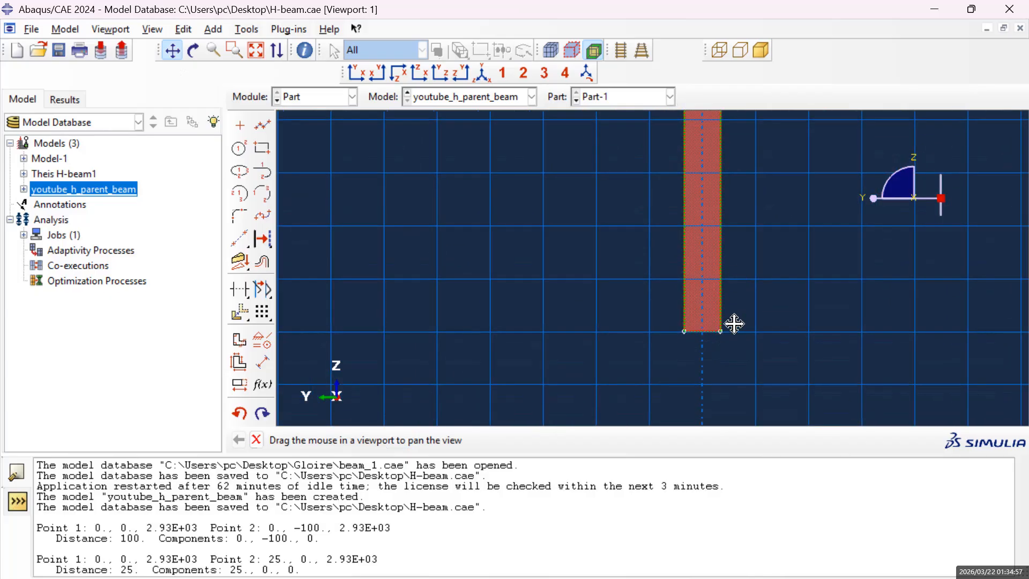
pyautogui.moveTo(750, 321); pyautogui.dragTo(729, 352)
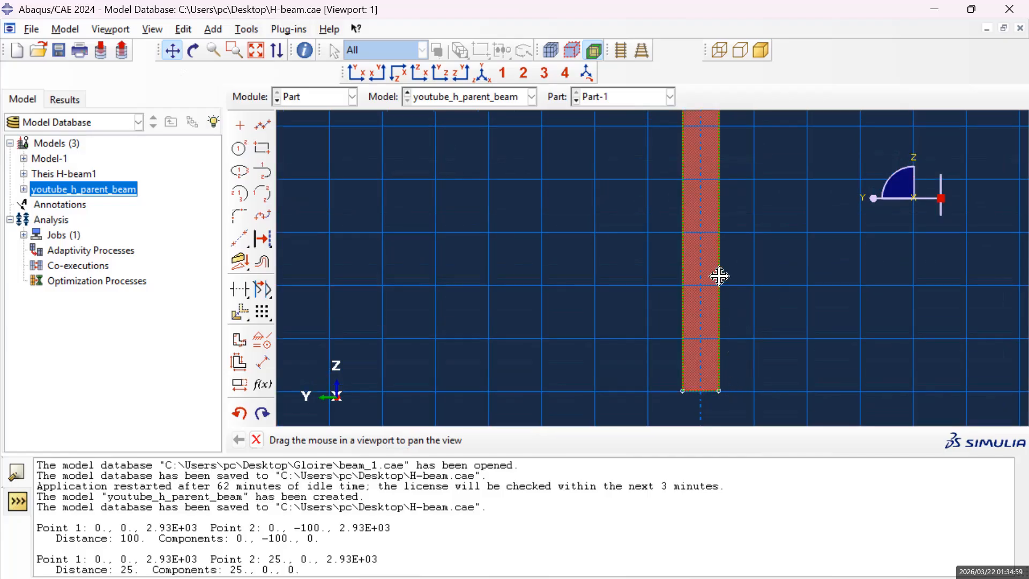
pyautogui.moveTo(767, 219); pyautogui.dragTo(762, 267)
pyautogui.moveTo(741, 227); pyautogui.dragTo(744, 258)
pyautogui.moveTo(783, 154); pyautogui.dragTo(759, 258)
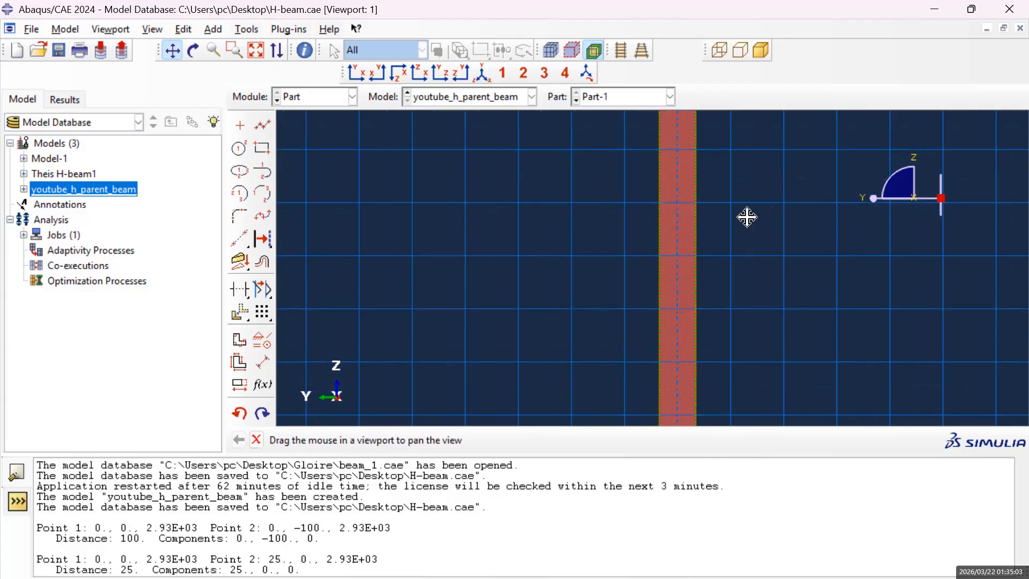
pyautogui.moveTo(763, 168); pyautogui.dragTo(744, 220)
pyautogui.scroll(3, 650, 254)
pyautogui.scroll(2, 727, 256)
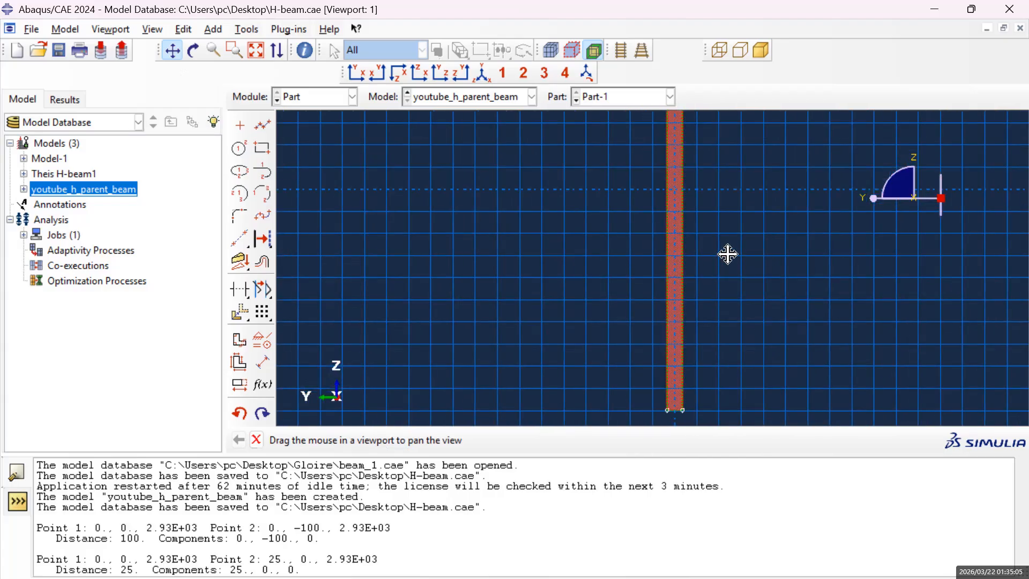
pyautogui.moveTo(719, 184)
pyautogui.mouseDown()
pyautogui.moveTo(712, 267)
pyautogui.moveTo(707, 255)
pyautogui.mouseUp()
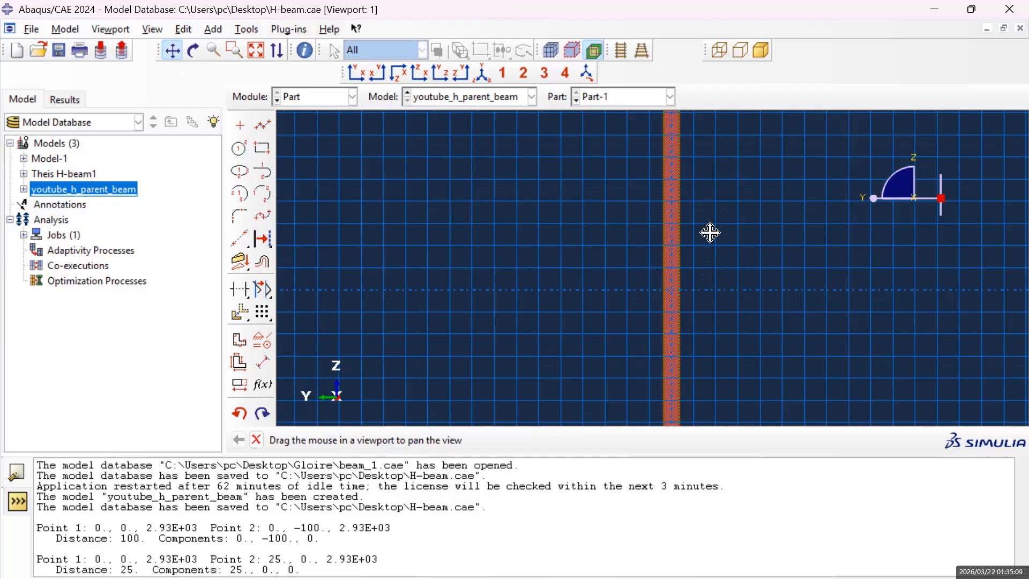
pyautogui.moveTo(698, 172); pyautogui.dragTo(715, 170)
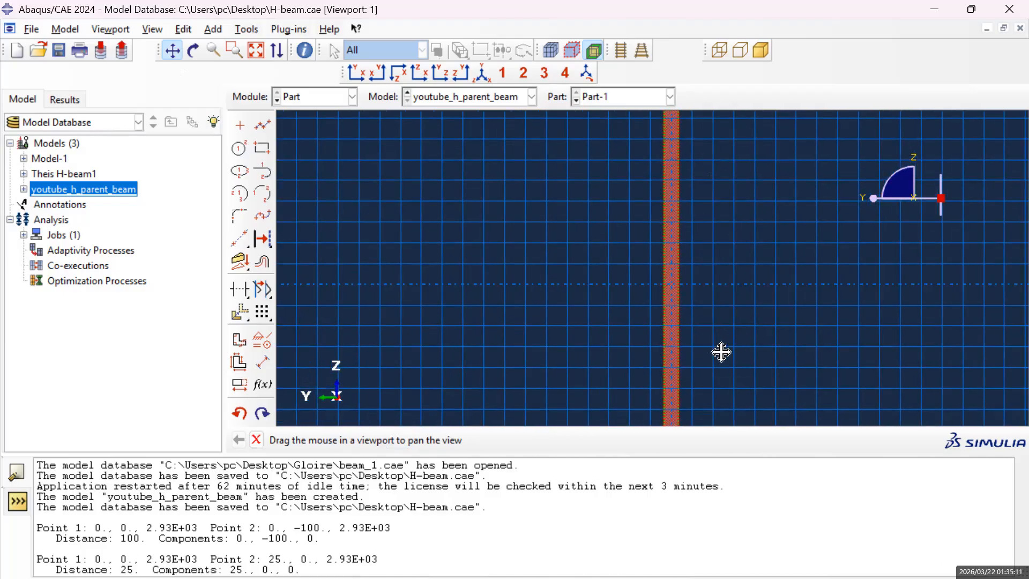
pyautogui.moveTo(698, 387); pyautogui.dragTo(700, 309)
pyautogui.moveTo(718, 377); pyautogui.dragTo(705, 287)
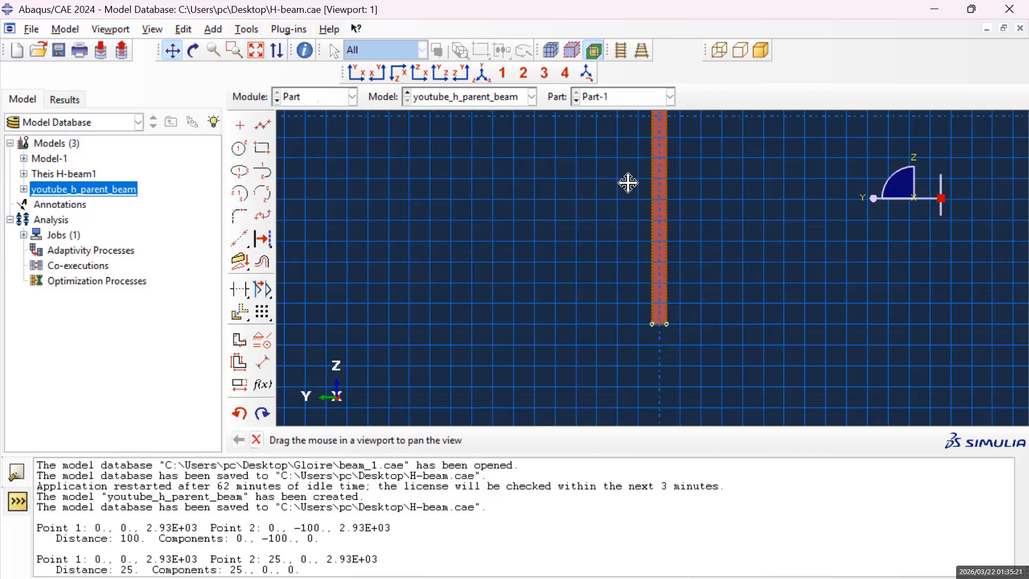
# Create an isolated point at 50, -1330 on the web's long edge, near its lower end.
pyautogui.click(240, 128)
pyautogui.scroll(2, 700, 294)
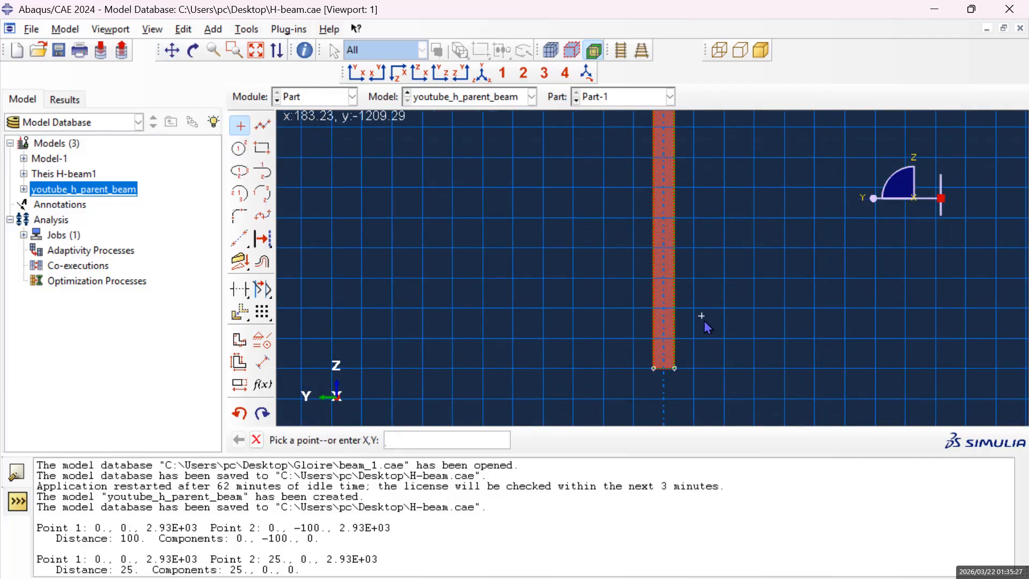
pyautogui.scroll(1, 706, 316)
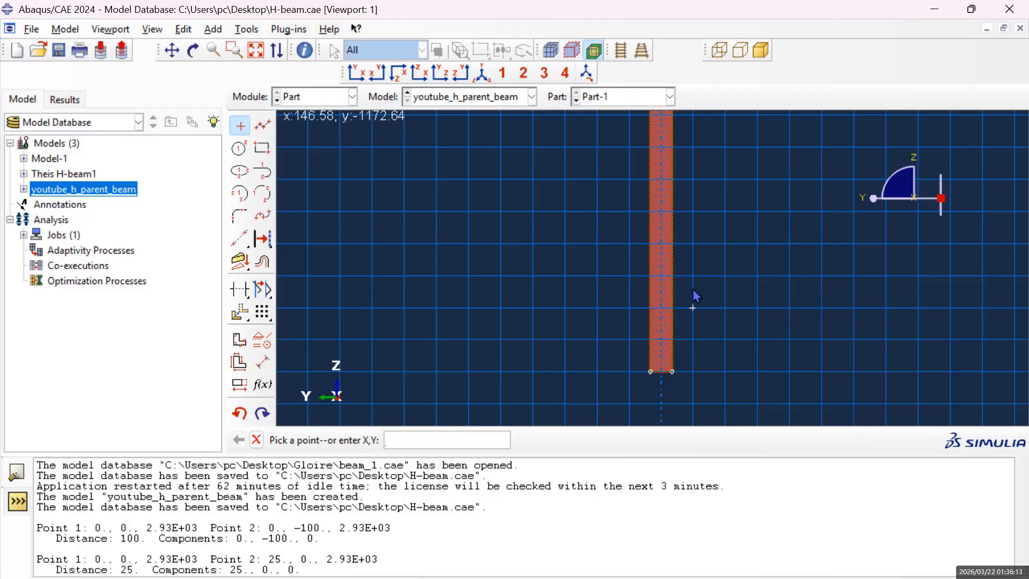
pyautogui.scroll(5, 703, 211)
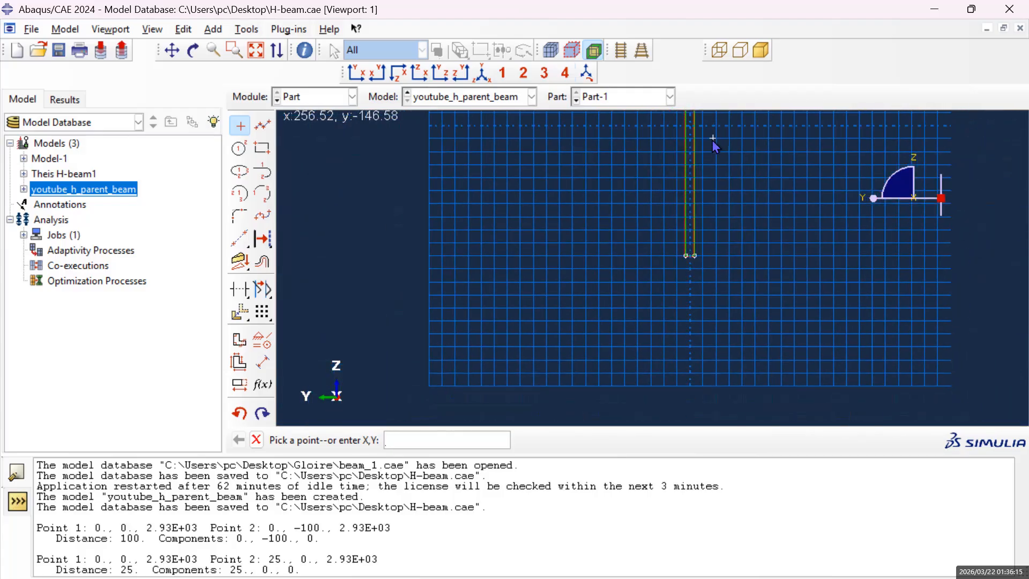
pyautogui.scroll(-5, 700, 258)
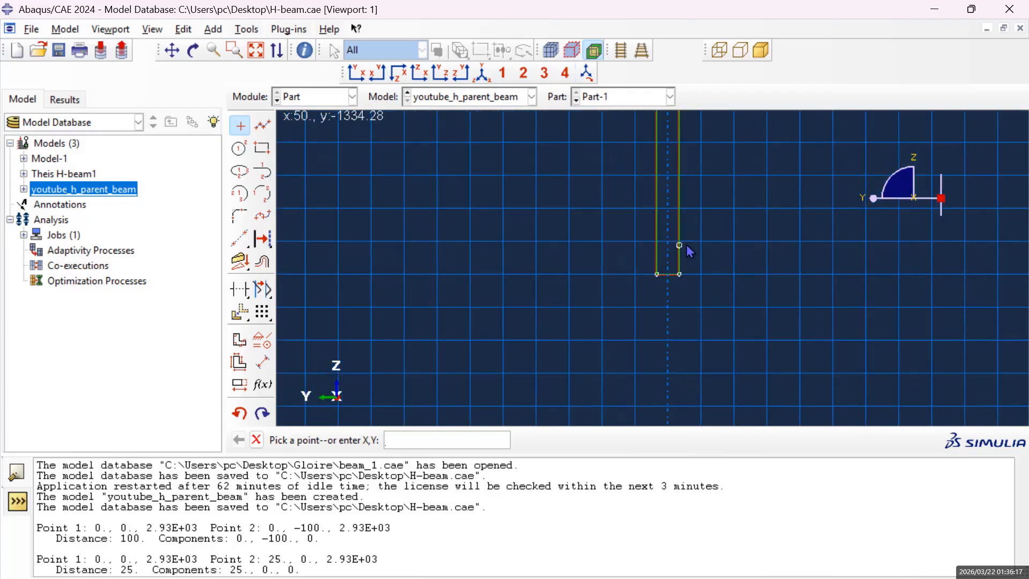
pyautogui.scroll(-1, 680, 240)
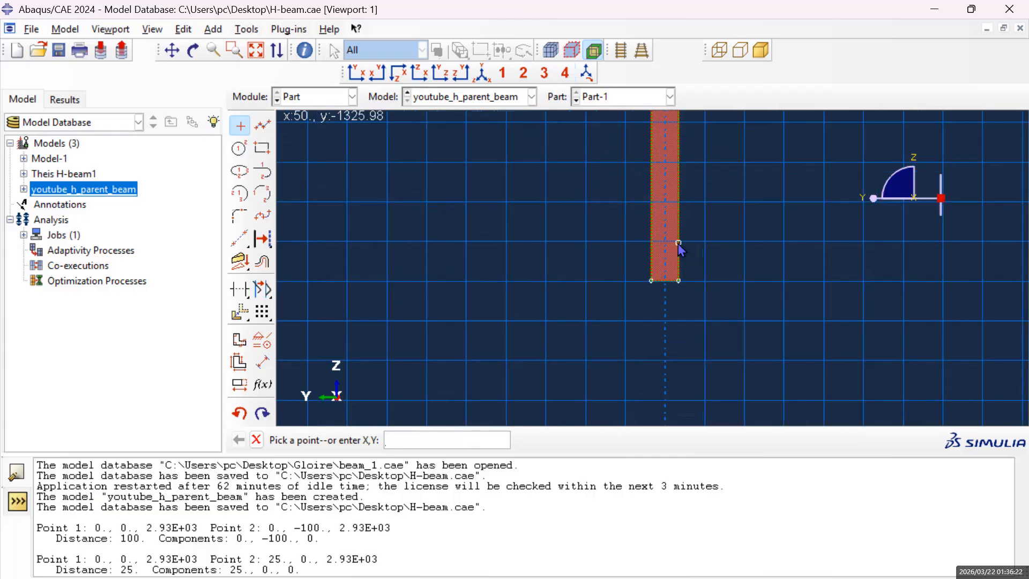
pyautogui.write('0')
pyautogui.write('1330')
pyautogui.press('Left')
pyautogui.press('Left')
pyautogui.press('Left')
pyautogui.press('Left')
pyautogui.write('-')
pyautogui.press('Return')
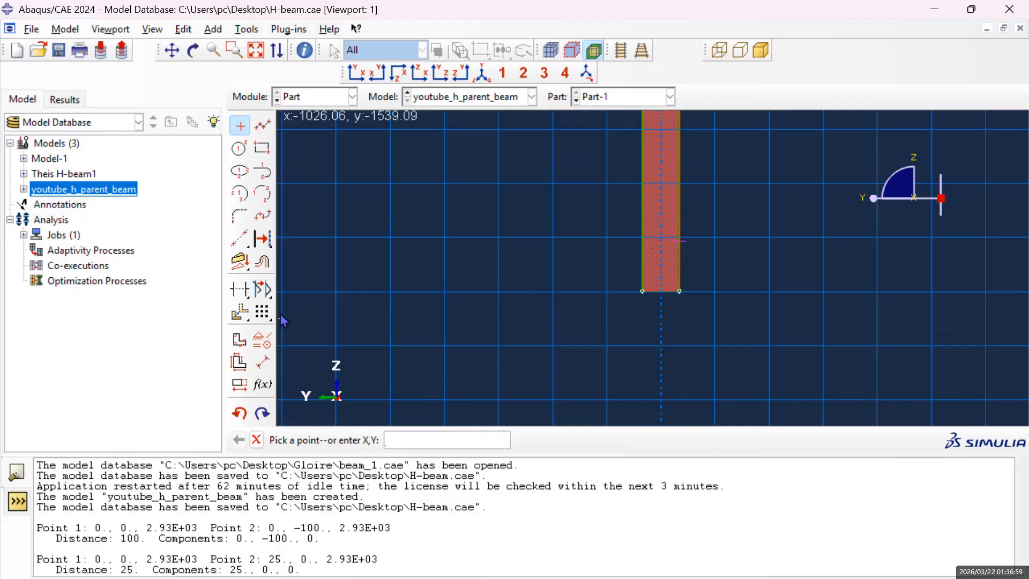
# Apply a Fixed constraint to the isolated point on the web's edge.
pyautogui.click(262, 345)
pyautogui.click(51, 219)
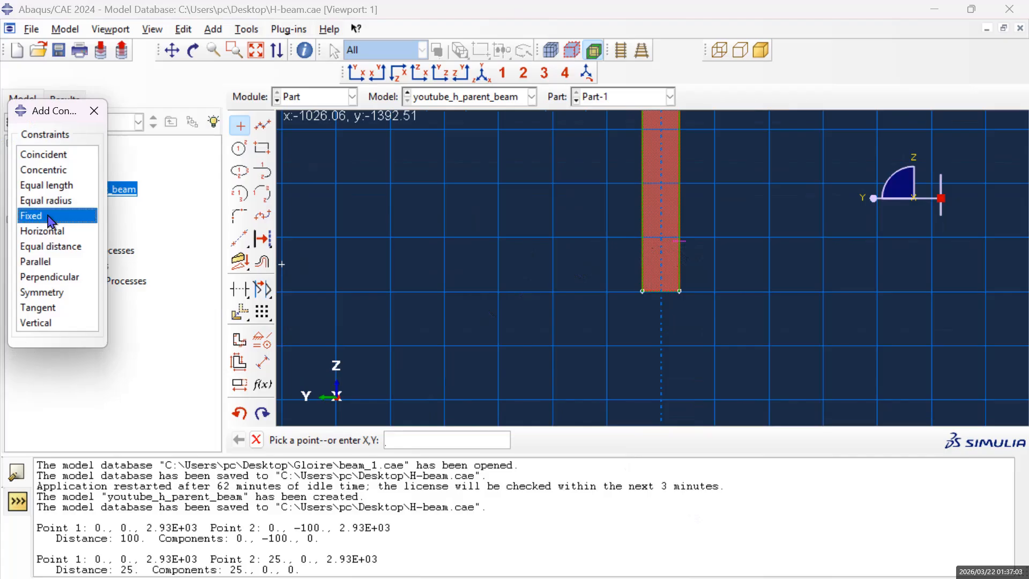
pyautogui.click(674, 243)
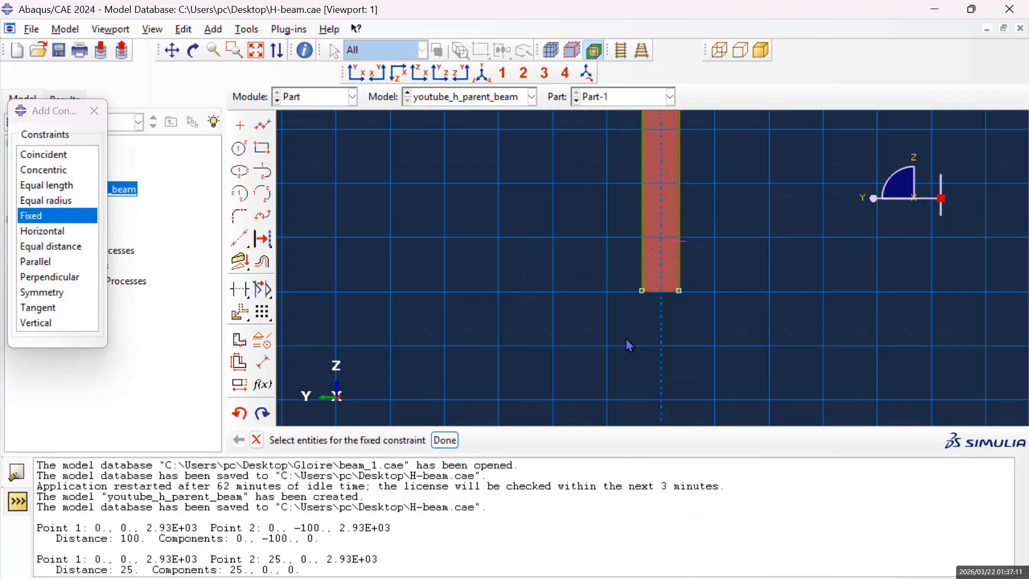
pyautogui.scroll(-1, 679, 246)
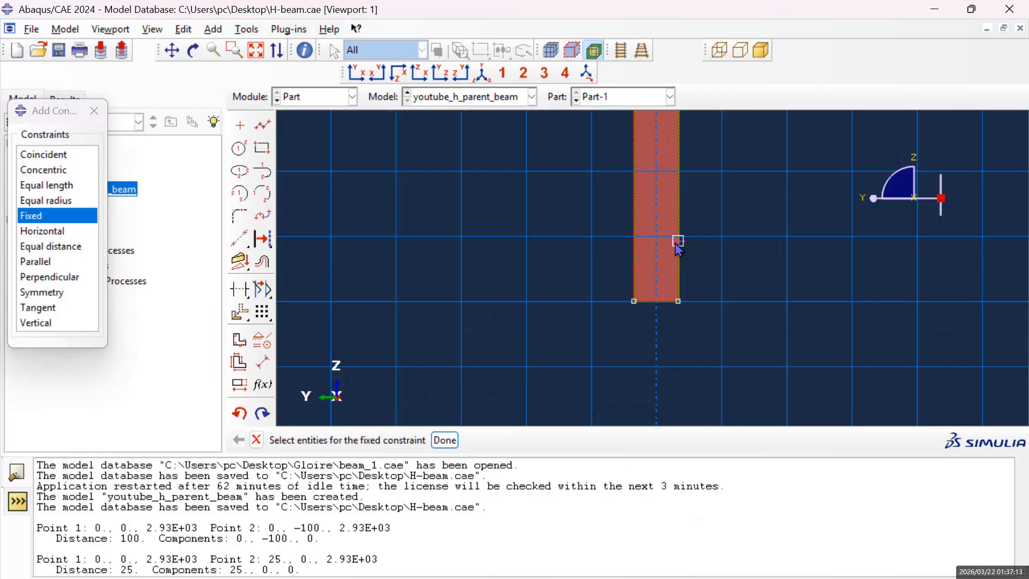
pyautogui.scroll(-1, 677, 246)
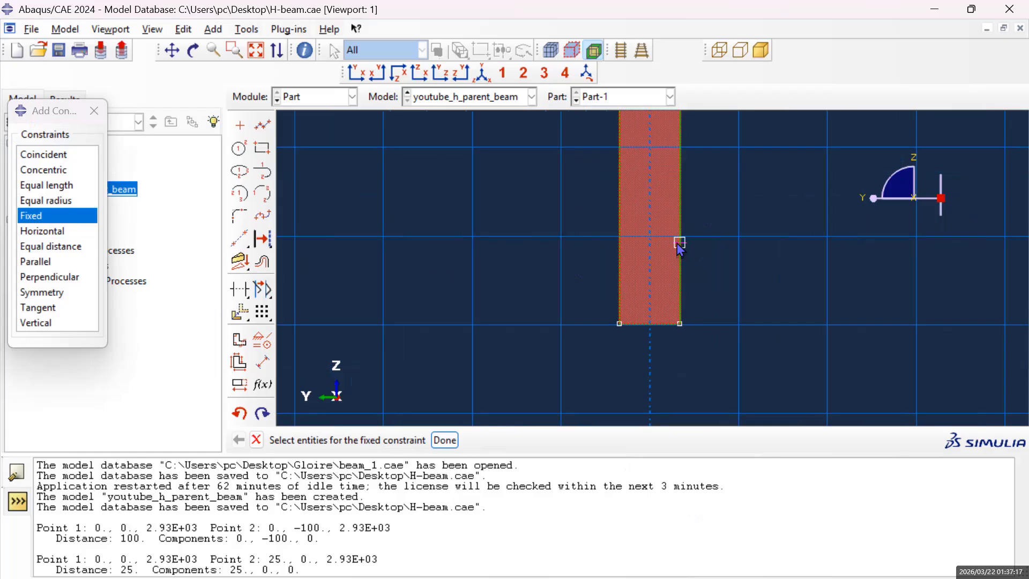
pyautogui.click(444, 441)
# Draw a horizontal line across the web from the fixed point to -50, -1330 on the opposite edge, and dismiss the constraint list.
pyautogui.click(264, 127)
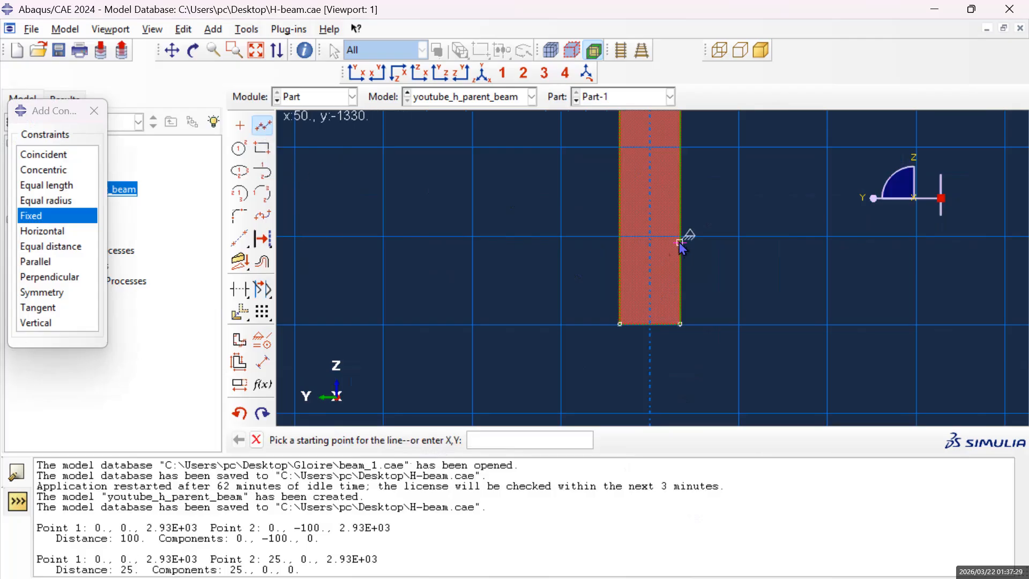
pyautogui.click(681, 242)
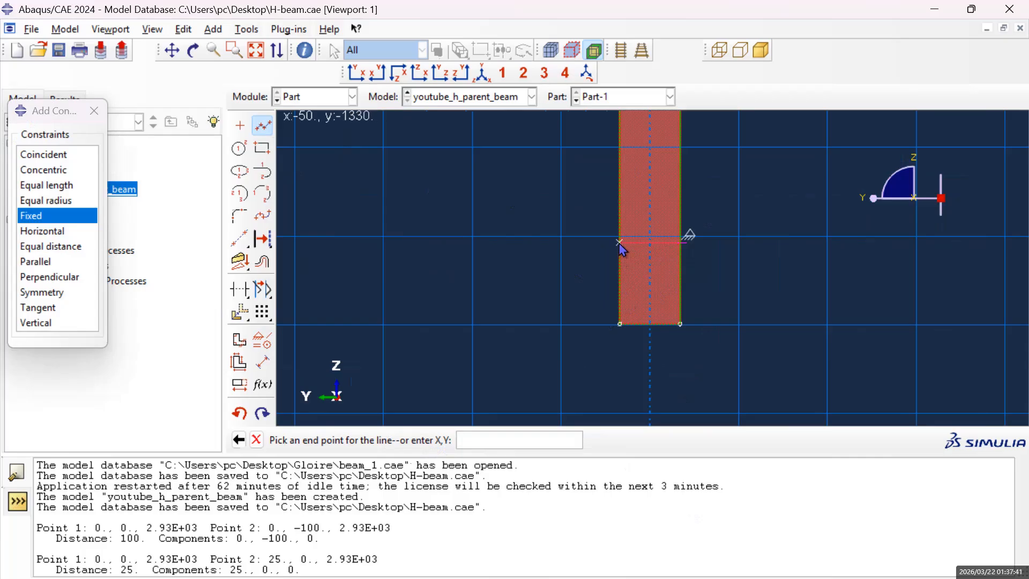
pyautogui.click(620, 243)
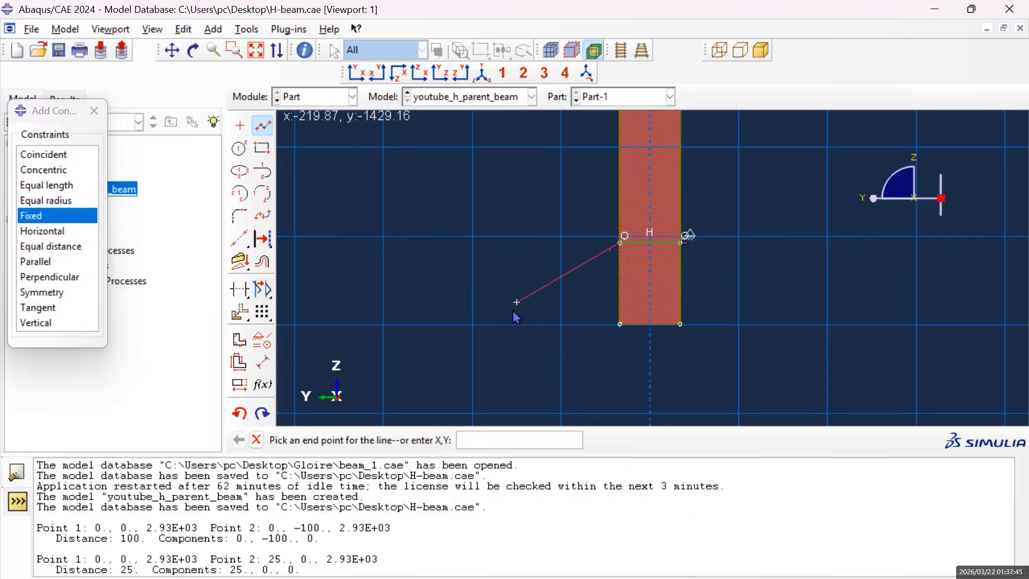
pyautogui.middleClick(525, 323)
pyautogui.scroll(2, 665, 236)
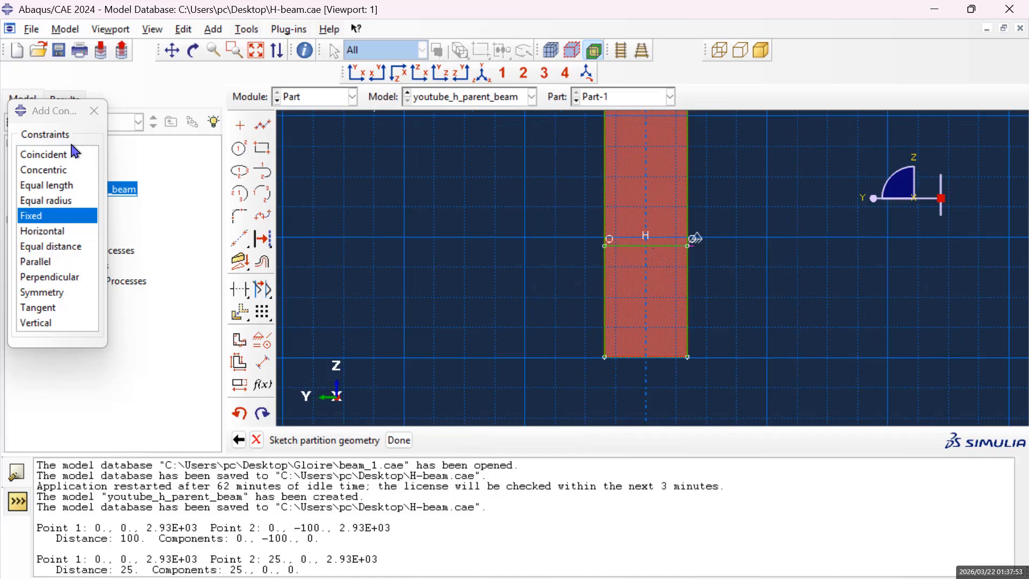
pyautogui.click(85, 114)
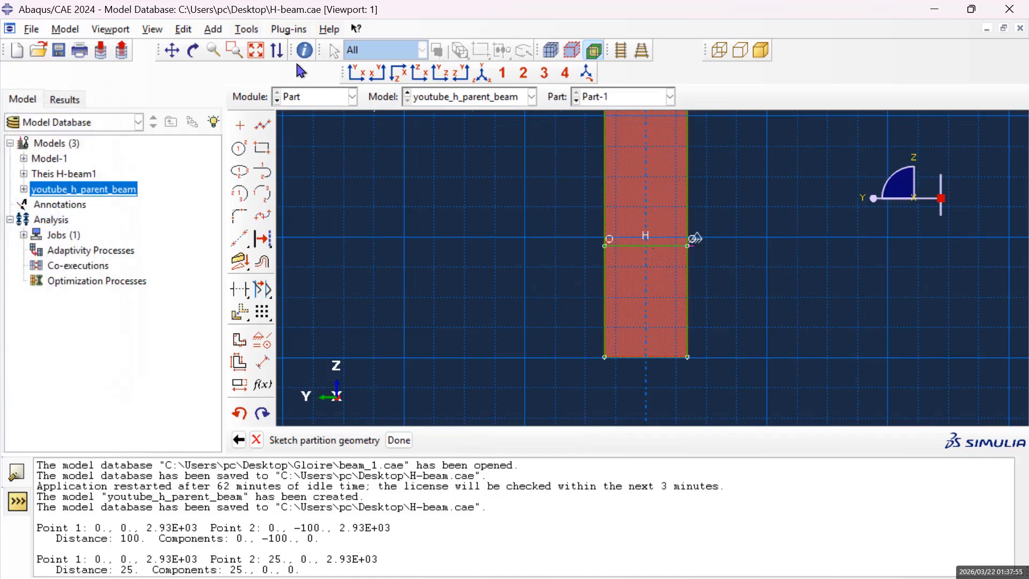
pyautogui.click(248, 30)
pyautogui.moveTo(289, 30)
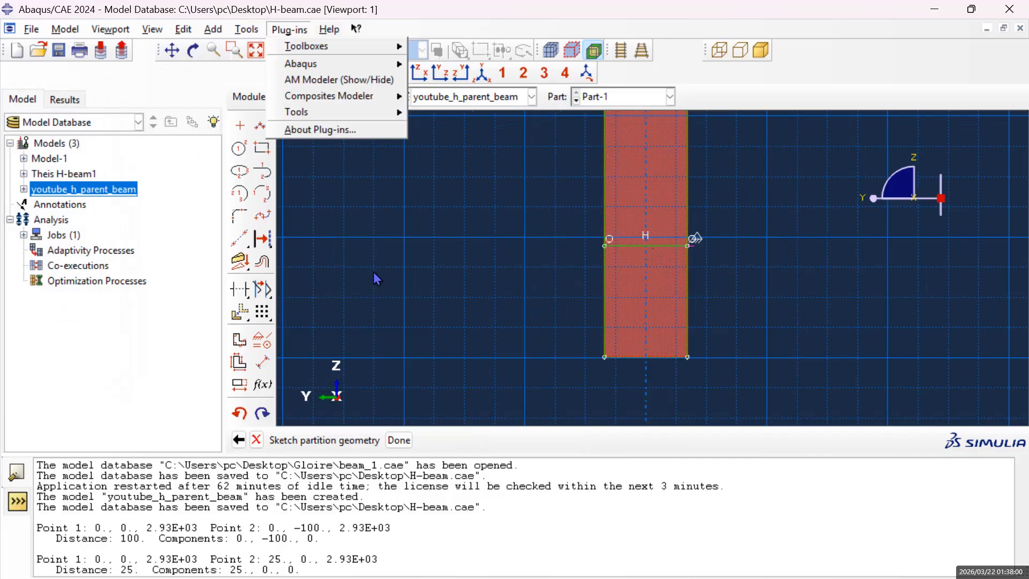
pyautogui.click(264, 362)
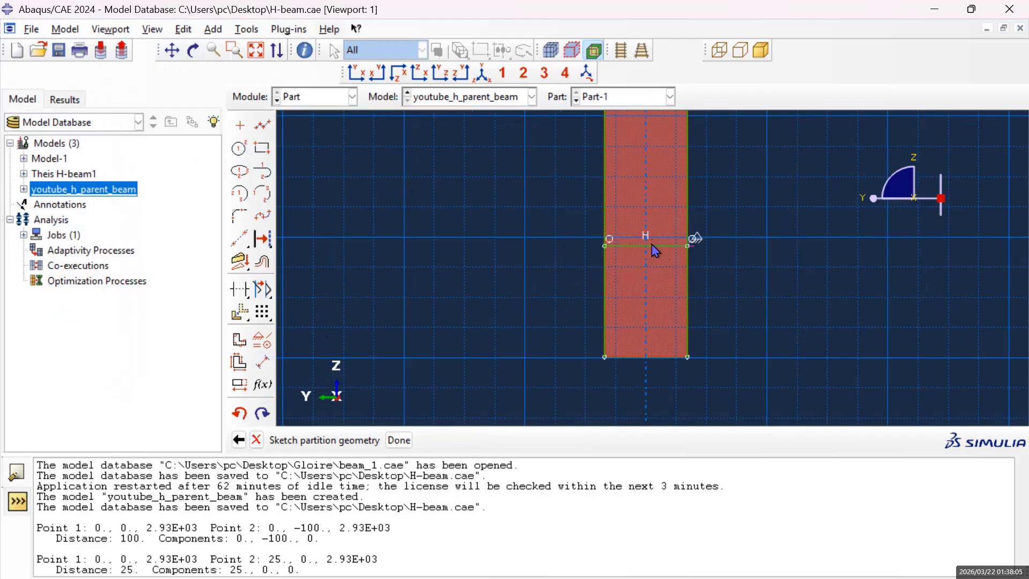
pyautogui.click(263, 363)
pyautogui.click(632, 261)
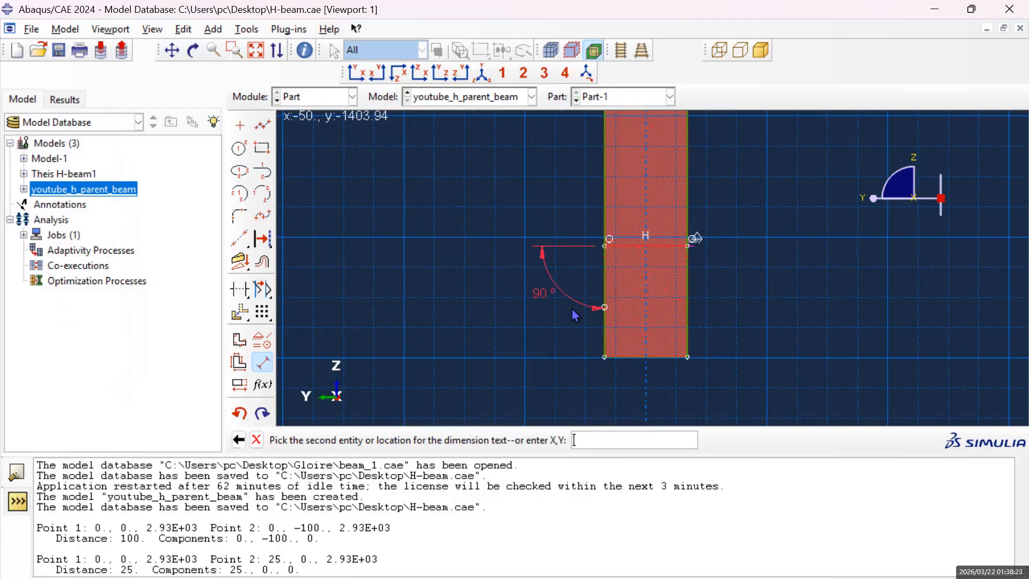
pyautogui.press('Escape')
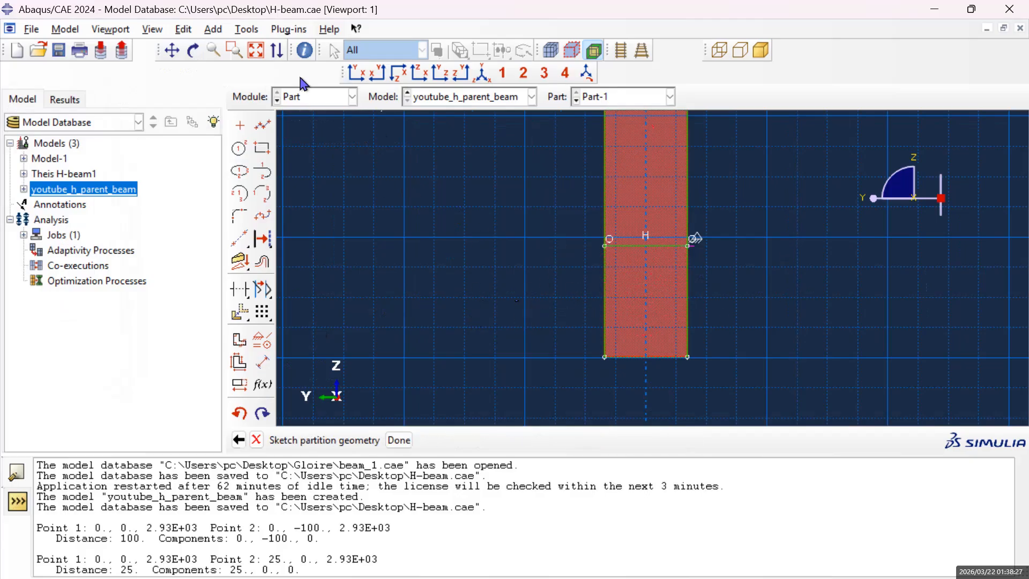
# Create an isolated point at 50, 1330 on the web's long edge, near its upper end.
pyautogui.click(172, 50)
pyautogui.moveTo(645, 251); pyautogui.dragTo(631, 415)
pyautogui.moveTo(663, 231); pyautogui.dragTo(649, 388)
pyautogui.moveTo(674, 167); pyautogui.dragTo(666, 333)
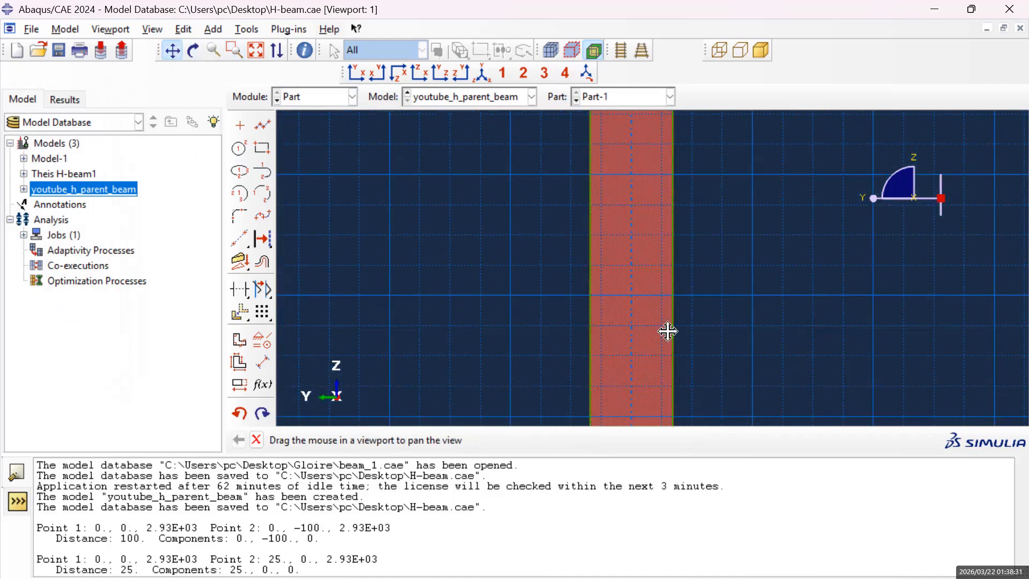
pyautogui.moveTo(651, 170)
pyautogui.mouseDown()
pyautogui.moveTo(636, 317)
pyautogui.moveTo(608, 382)
pyautogui.moveTo(583, 377)
pyautogui.mouseUp()
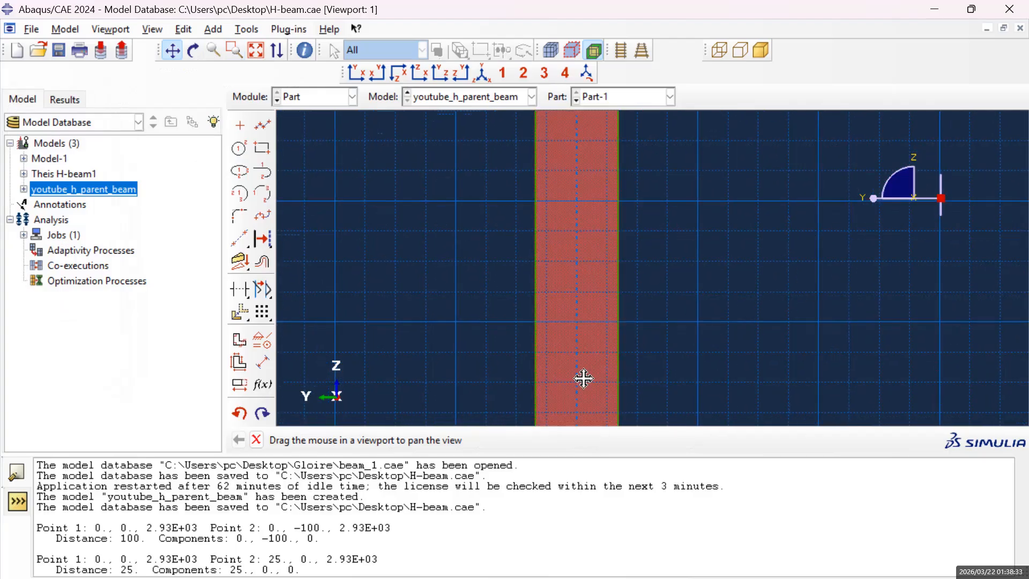
pyautogui.moveTo(588, 198); pyautogui.dragTo(584, 376)
pyautogui.moveTo(593, 290); pyautogui.dragTo(606, 343)
pyautogui.moveTo(611, 170)
pyautogui.mouseDown()
pyautogui.moveTo(620, 322)
pyautogui.moveTo(632, 292)
pyautogui.mouseUp()
pyautogui.moveTo(629, 161); pyautogui.dragTo(629, 307)
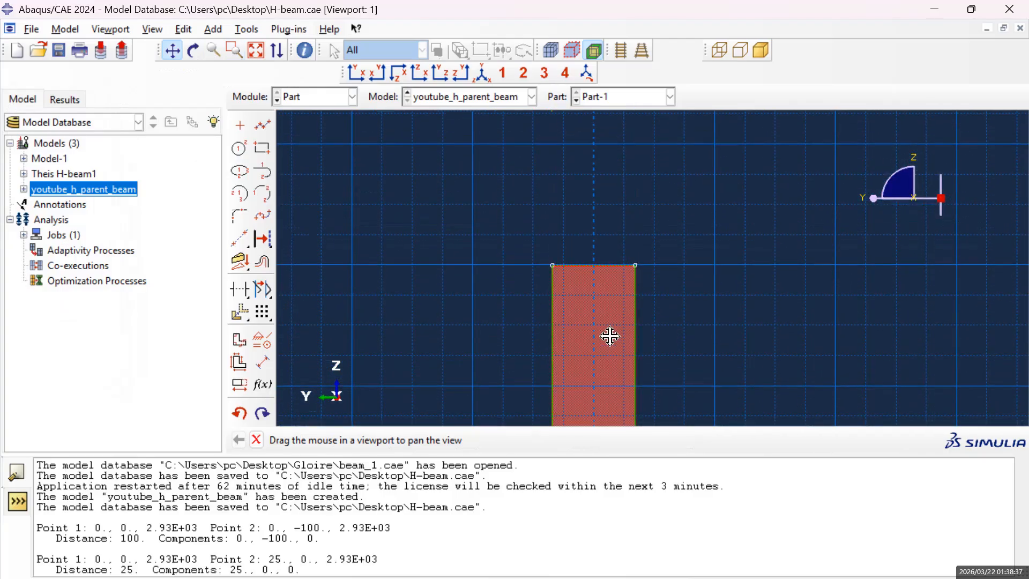
pyautogui.scroll(-1, 606, 341)
pyautogui.scroll(1, 606, 341)
pyautogui.moveTo(602, 368); pyautogui.dragTo(587, 285)
pyautogui.click(240, 125)
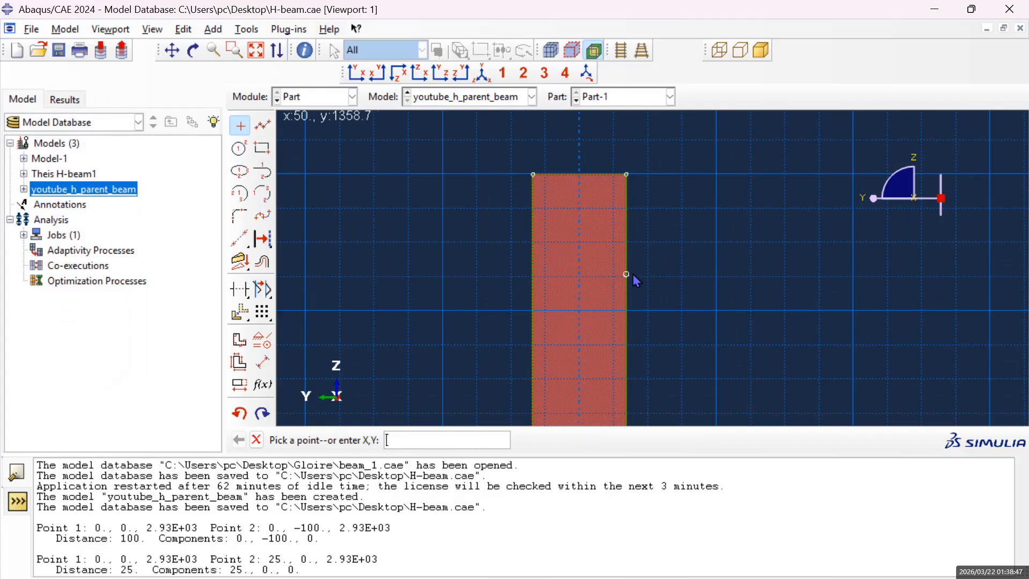
pyautogui.write('0,133')
pyautogui.press('Return')
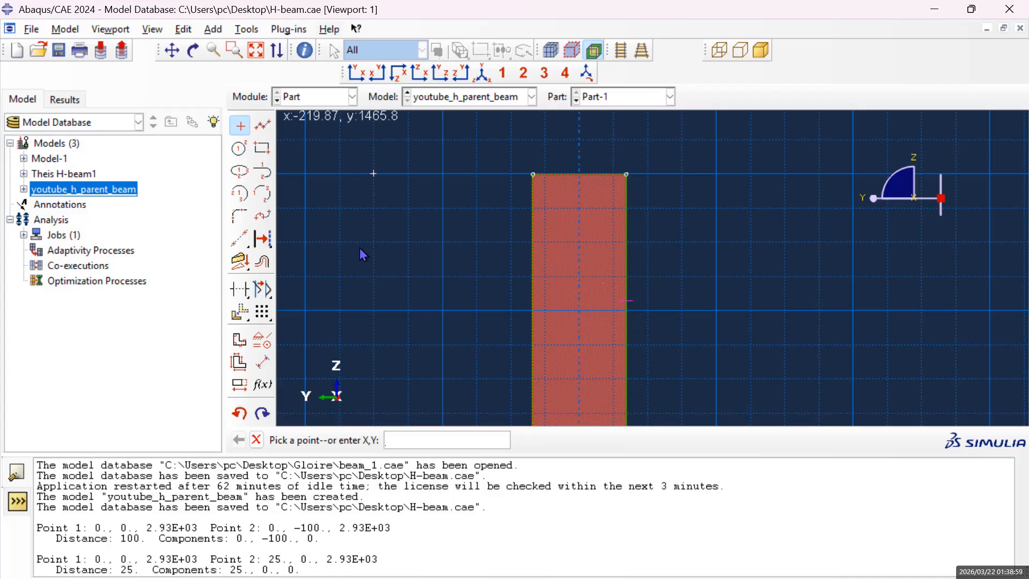
# Apply a Fixed constraint to the isolated point near the web's upper end and dismiss the constraint list.
pyautogui.click(262, 339)
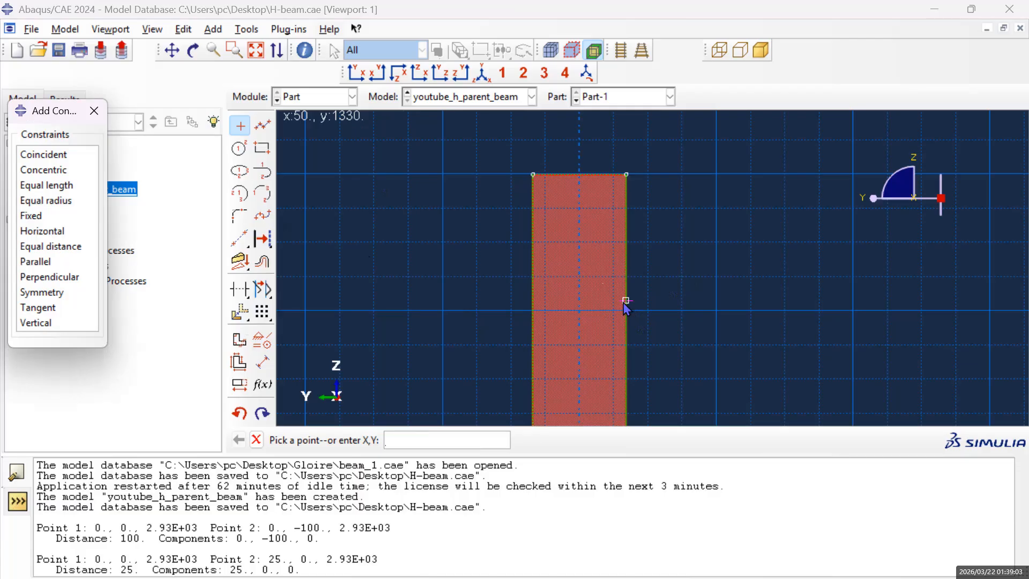
pyautogui.scroll(2, 622, 310)
pyautogui.click(47, 217)
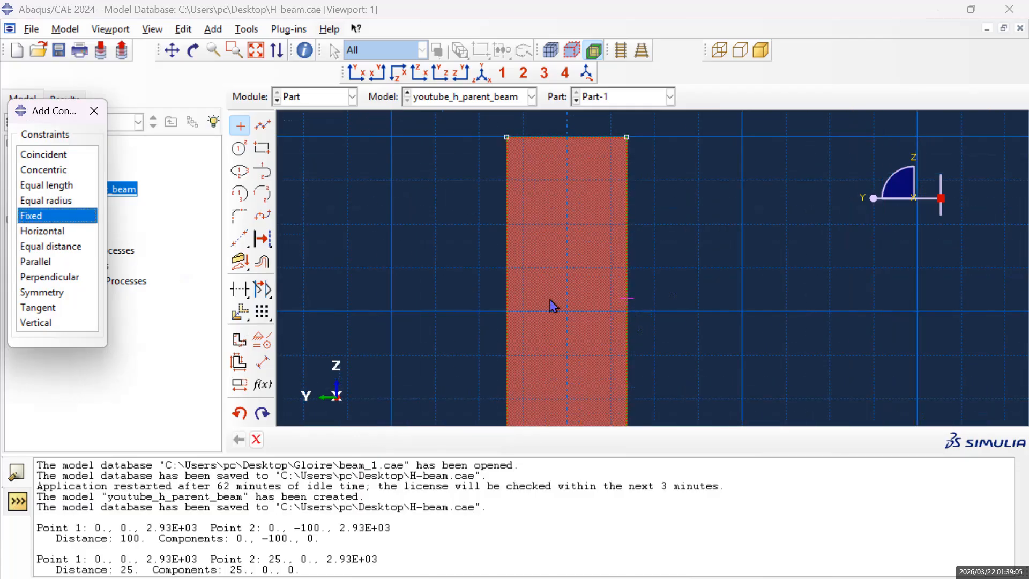
pyautogui.click(627, 298)
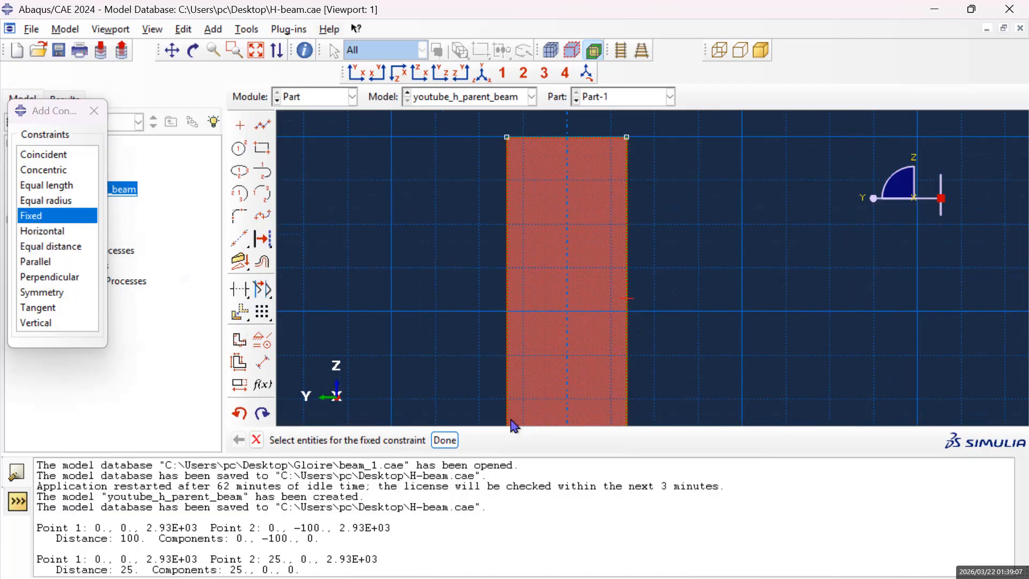
pyautogui.click(444, 440)
pyautogui.click(94, 110)
# Draw a horizontal line across the web from the upper fixed point to the opposite edge at -50, 1330.
pyautogui.click(261, 128)
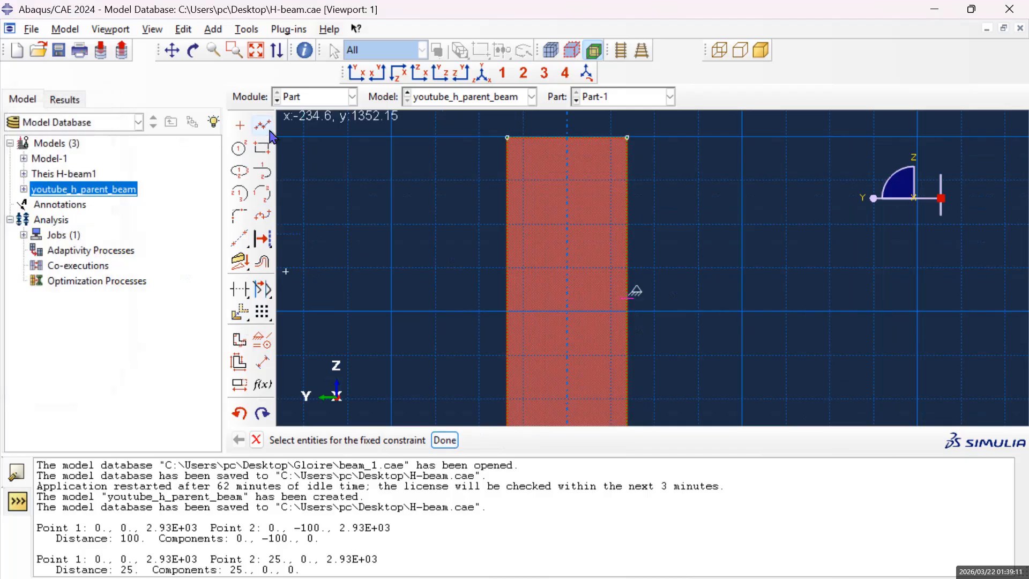
pyautogui.click(627, 298)
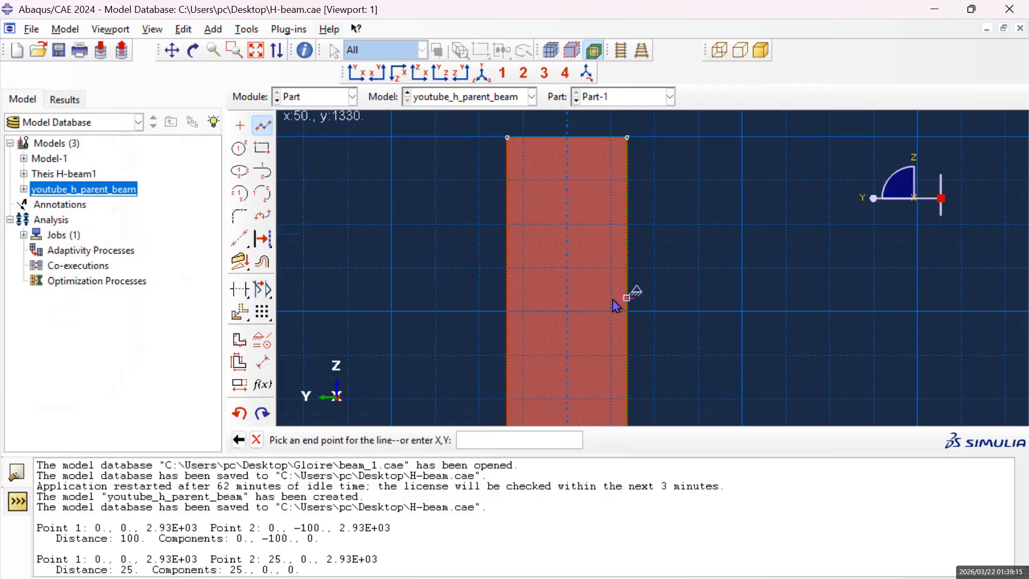
pyautogui.click(507, 298)
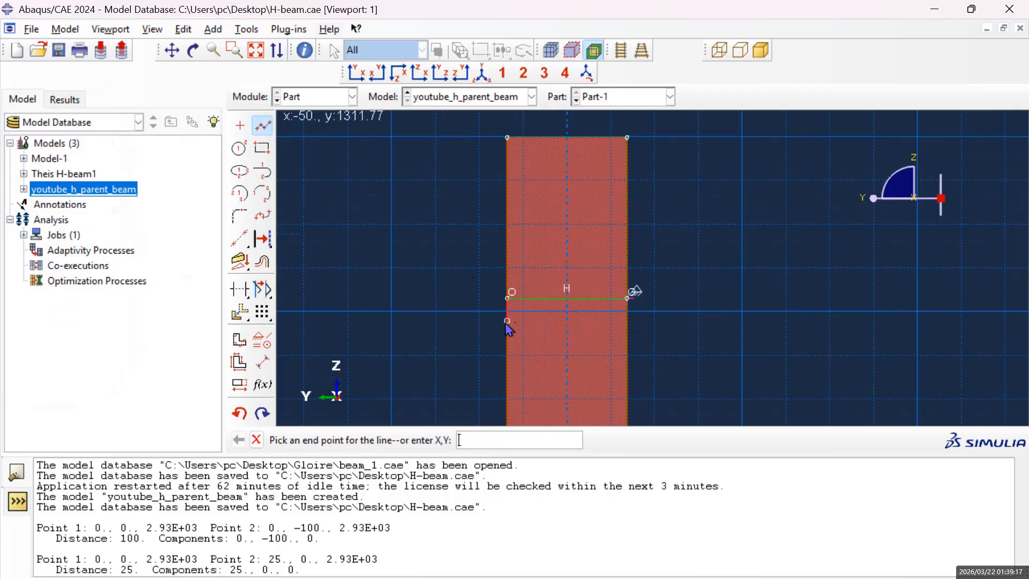
pyautogui.middleClick(449, 300)
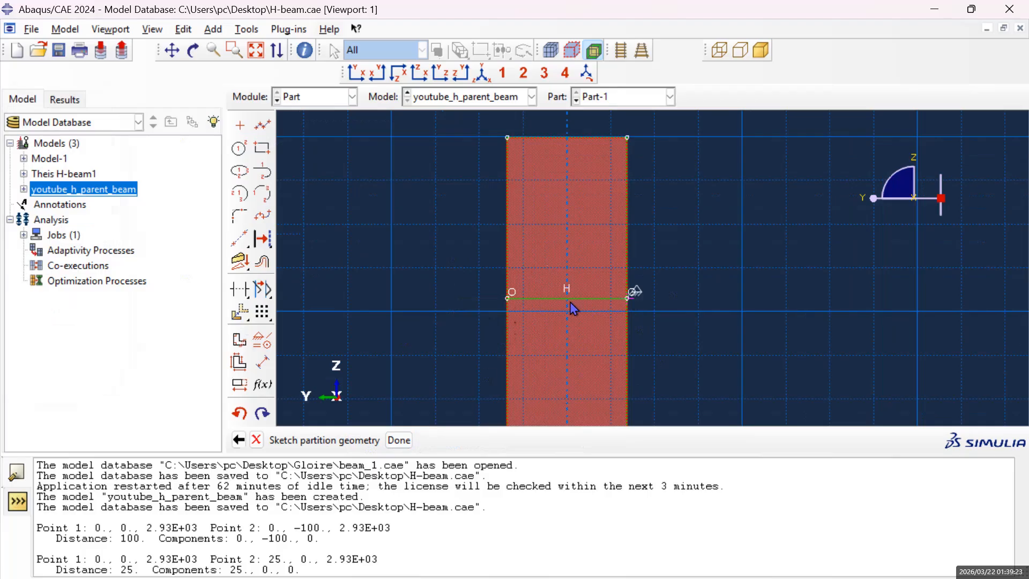
# Examine the web sketch between the horizontal lines near its upper and lower ends.
pyautogui.scroll(4, 572, 298)
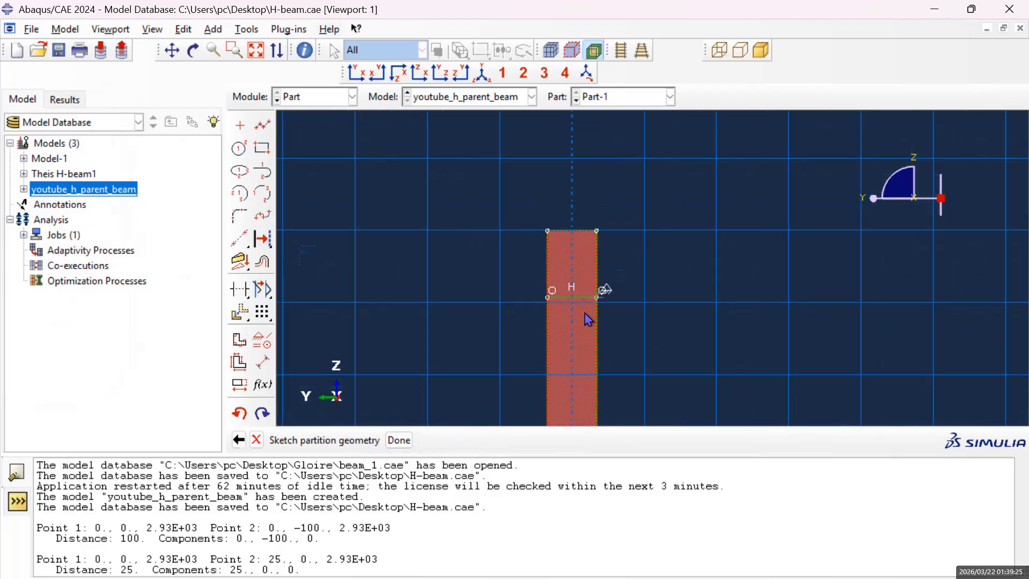
pyautogui.click(174, 53)
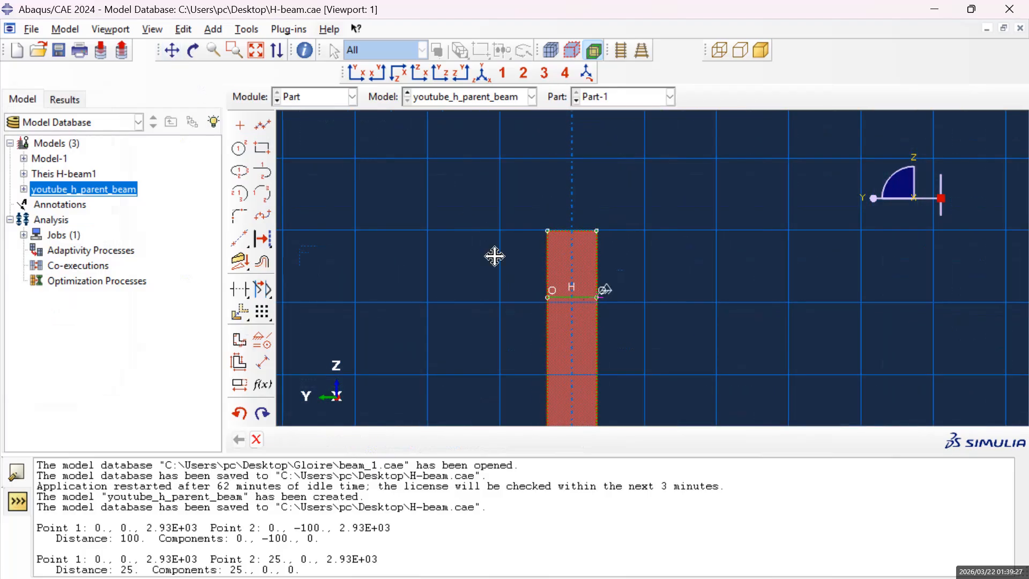
pyautogui.moveTo(494, 258); pyautogui.dragTo(552, 179)
pyautogui.moveTo(556, 332); pyautogui.dragTo(560, 226)
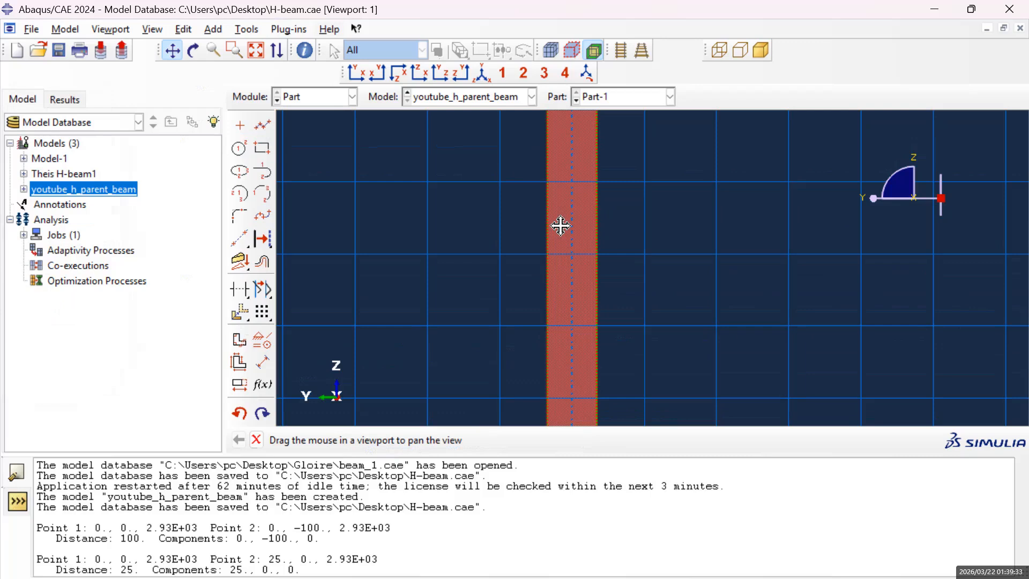
pyautogui.moveTo(655, 340)
pyautogui.mouseDown()
pyautogui.moveTo(677, 269)
pyautogui.moveTo(667, 167)
pyautogui.moveTo(680, 218)
pyautogui.moveTo(675, 200)
pyautogui.moveTo(671, 317)
pyautogui.moveTo(673, 275)
pyautogui.moveTo(684, 285)
pyautogui.moveTo(685, 268)
pyautogui.mouseUp()
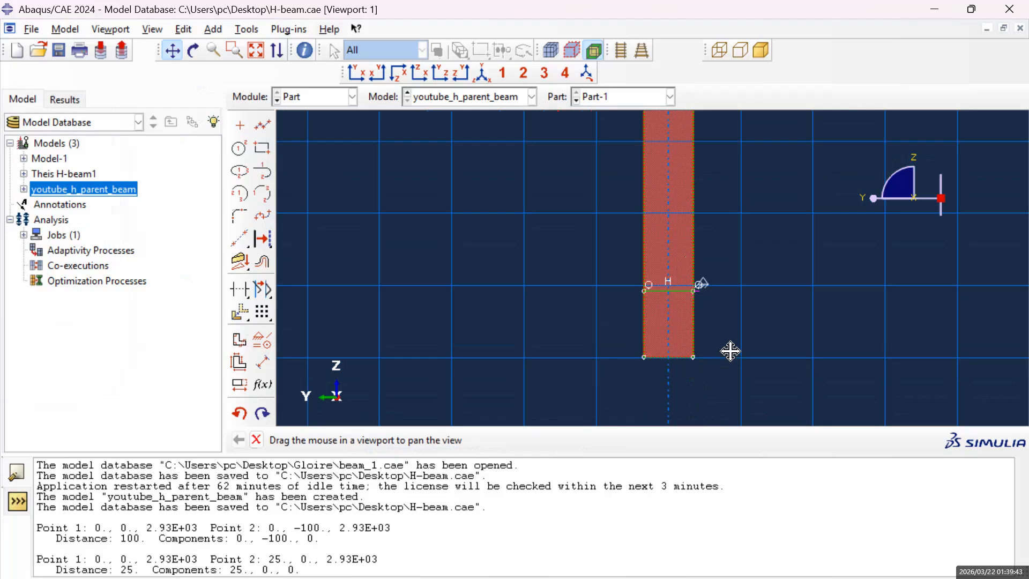
pyautogui.moveTo(735, 220); pyautogui.dragTo(717, 299)
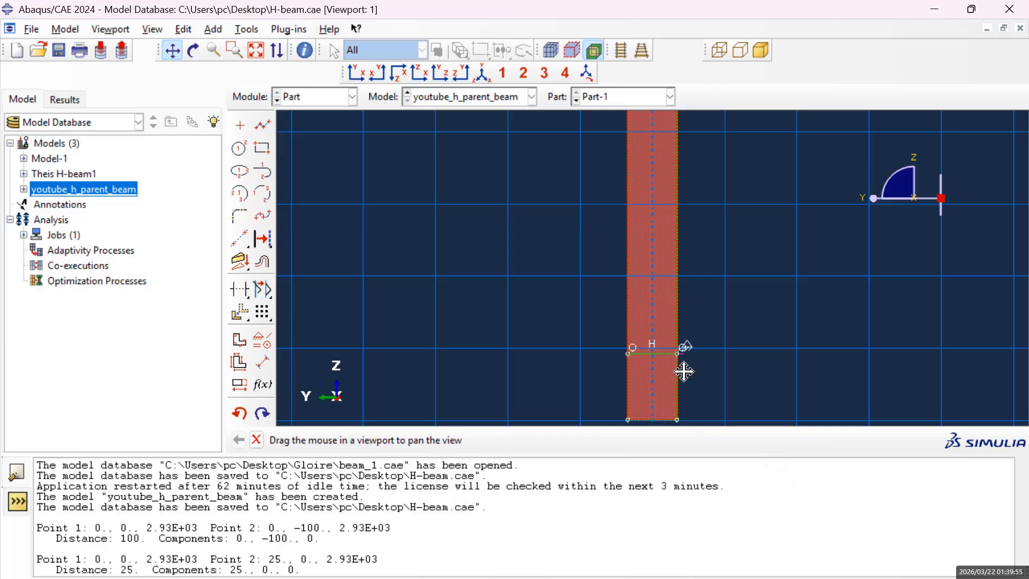
pyautogui.moveTo(712, 301)
pyautogui.mouseDown()
pyautogui.moveTo(682, 296)
pyautogui.moveTo(727, 376)
pyautogui.moveTo(713, 354)
pyautogui.mouseUp()
pyautogui.moveTo(697, 200); pyautogui.dragTo(698, 287)
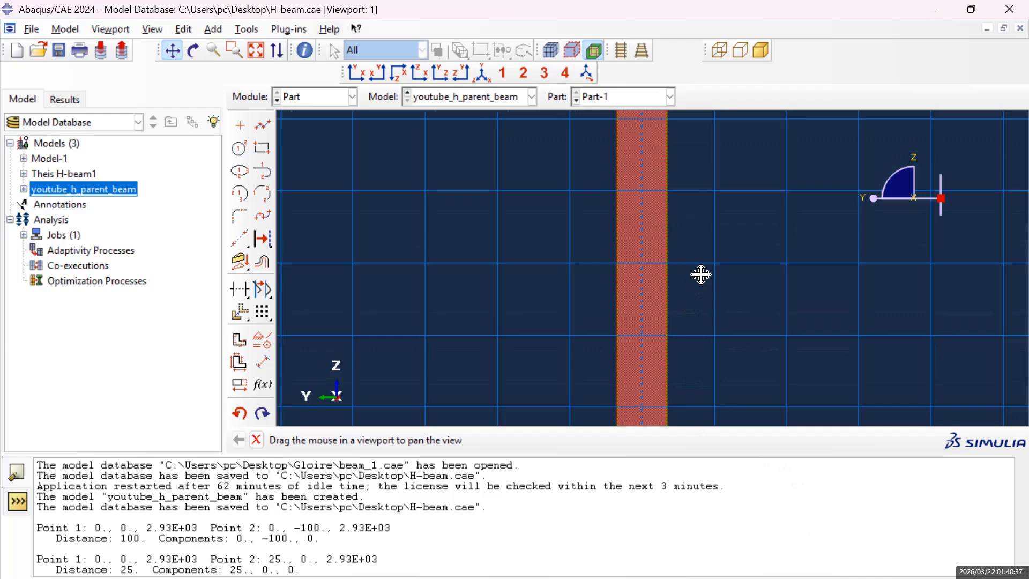
pyautogui.scroll(-1, 692, 280)
pyautogui.scroll(3, 696, 281)
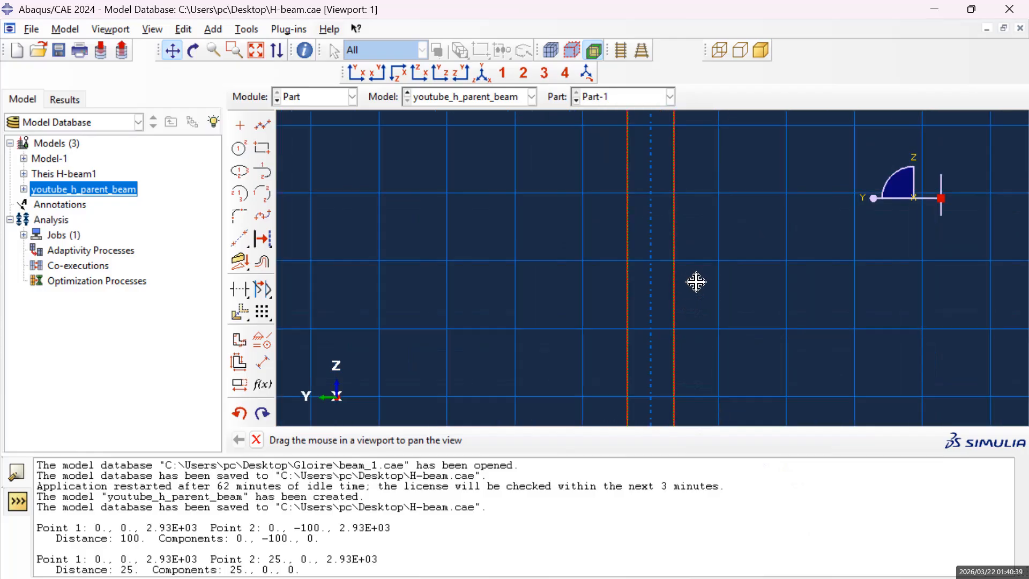
pyautogui.scroll(1, 697, 284)
pyautogui.scroll(-2, 692, 322)
# Create an isolated point at 50, -730 on the web's long edge, above the lower horizontal line.
pyautogui.moveTo(760, 369)
pyautogui.mouseDown()
pyautogui.moveTo(734, 313)
pyautogui.moveTo(729, 251)
pyautogui.mouseUp()
pyautogui.moveTo(678, 224); pyautogui.dragTo(678, 272)
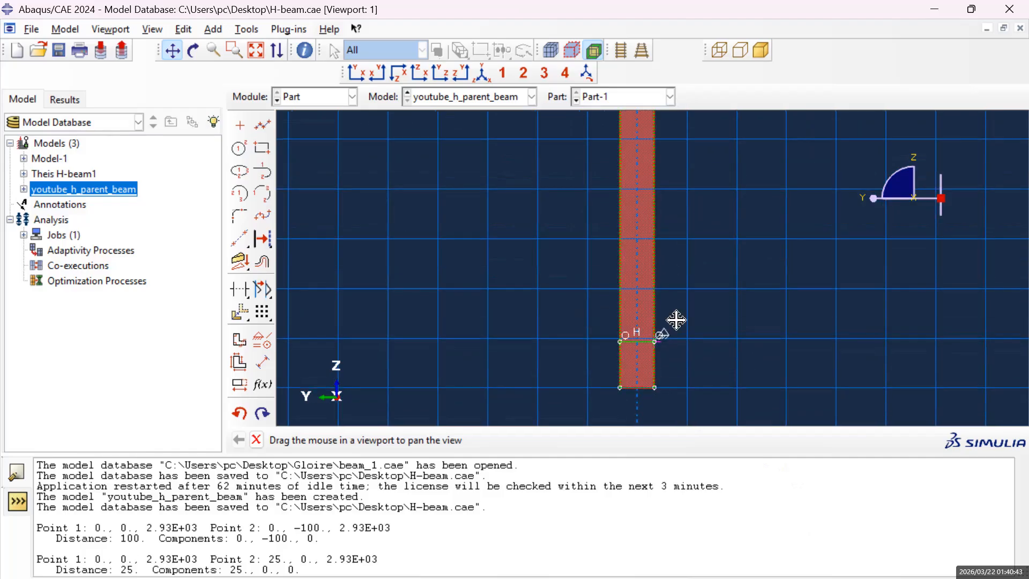
pyautogui.moveTo(679, 214); pyautogui.dragTo(690, 287)
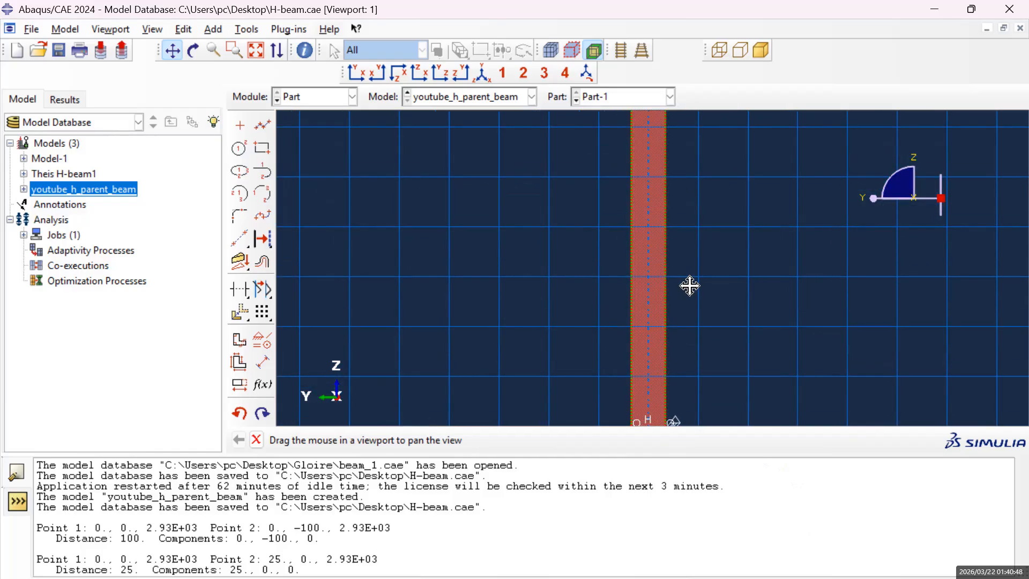
pyautogui.click(240, 126)
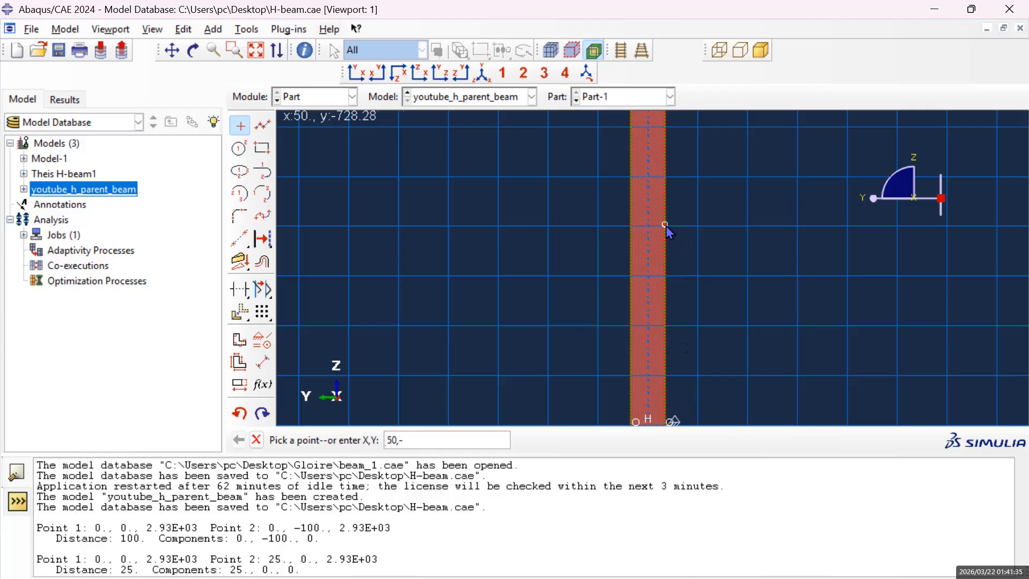
pyautogui.write('730')
pyautogui.press('Return')
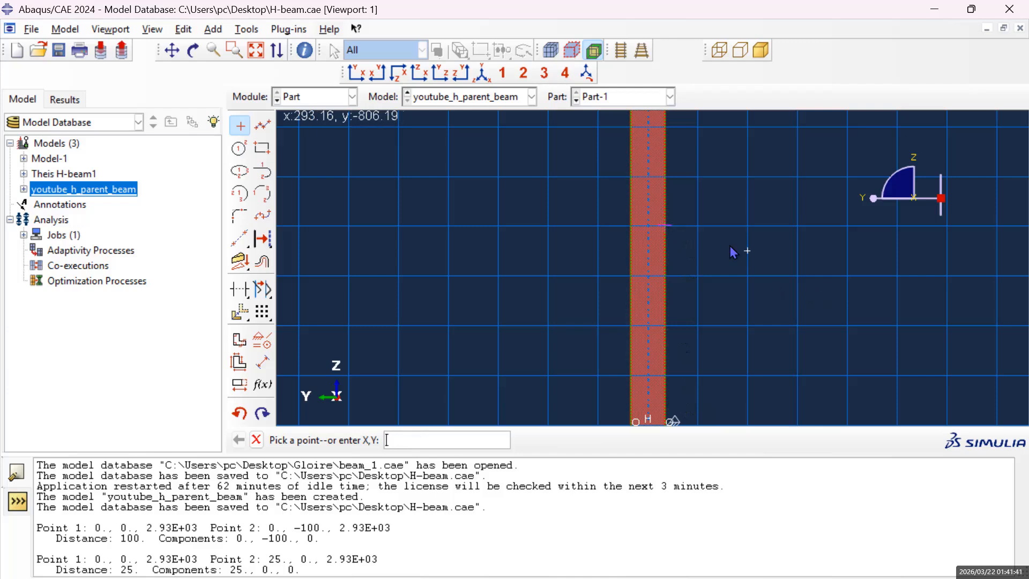
# Apply a Fixed constraint to the isolated point at 50, -730 on the web's edge.
pyautogui.click(265, 348)
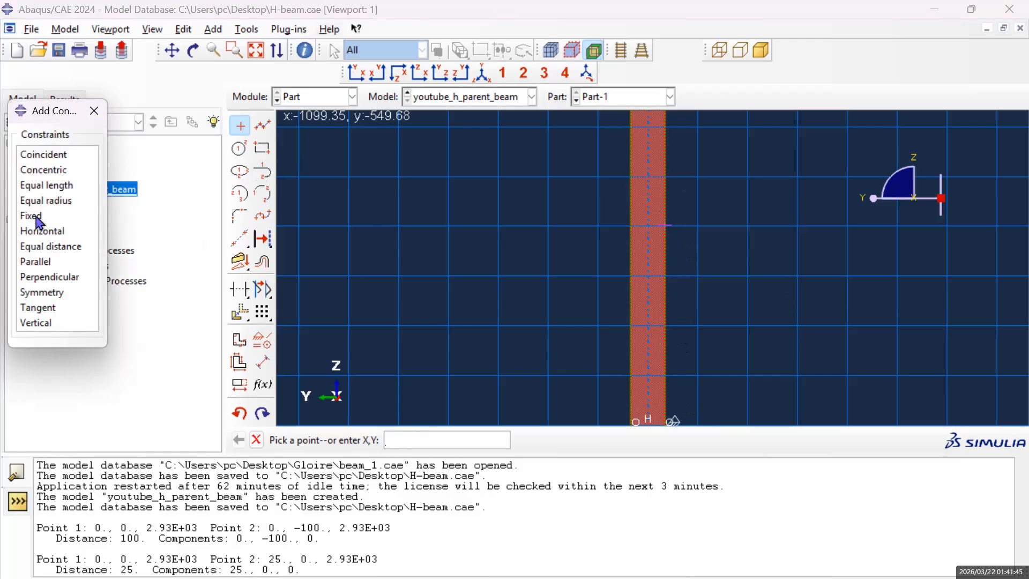
pyautogui.click(37, 217)
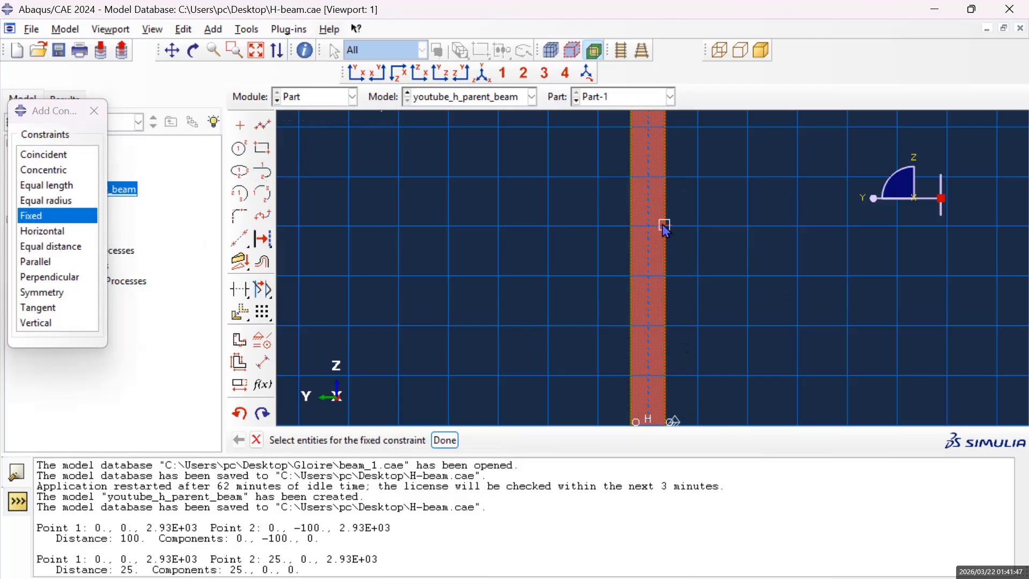
pyautogui.click(446, 441)
pyautogui.click(452, 442)
# Draw a horizontal line across the web from the fixed point to -50, -730 on the opposite edge, and dismiss the constraint list.
pyautogui.click(262, 126)
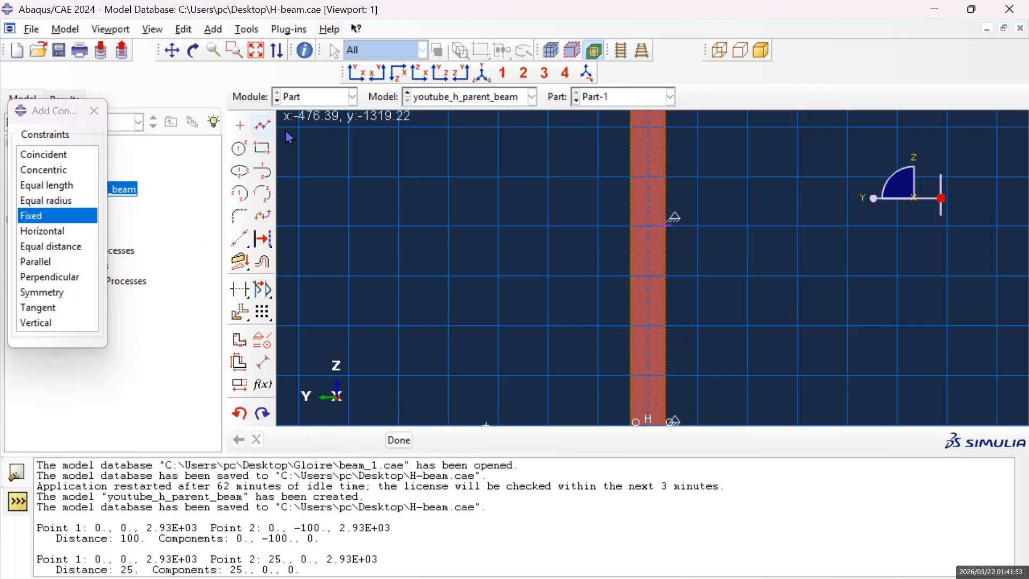
pyautogui.click(664, 225)
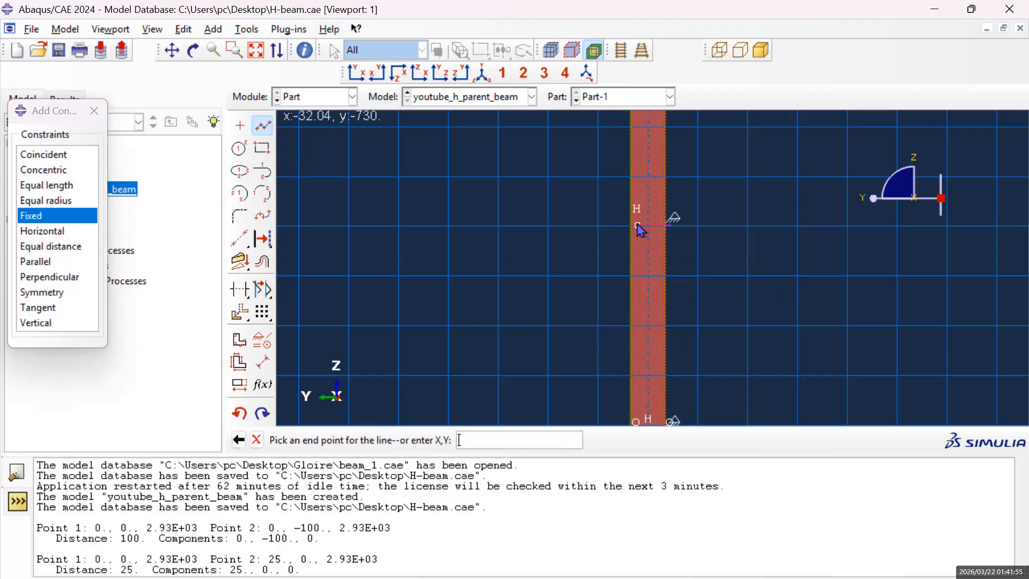
pyautogui.click(633, 225)
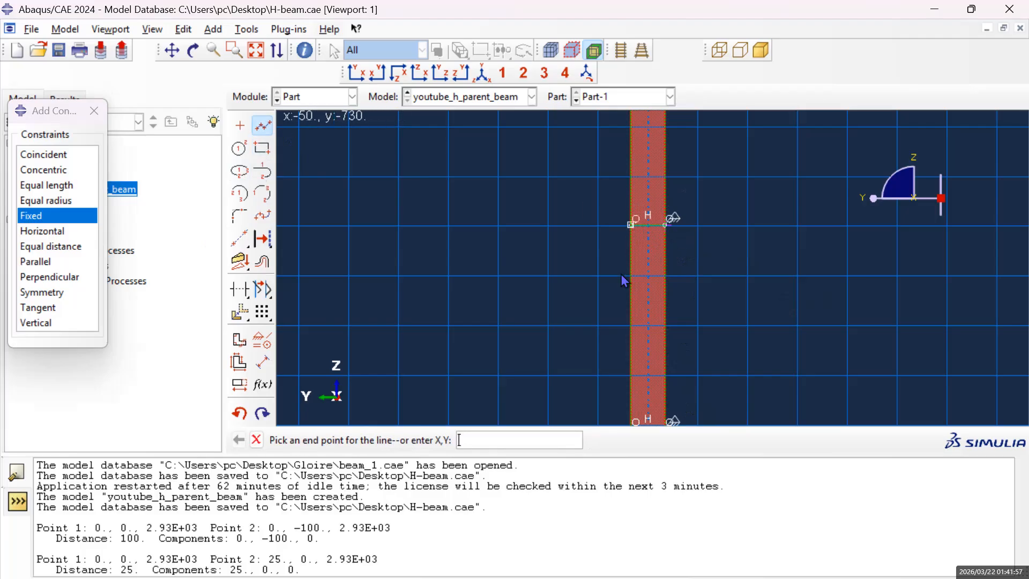
pyautogui.middleClick(515, 316)
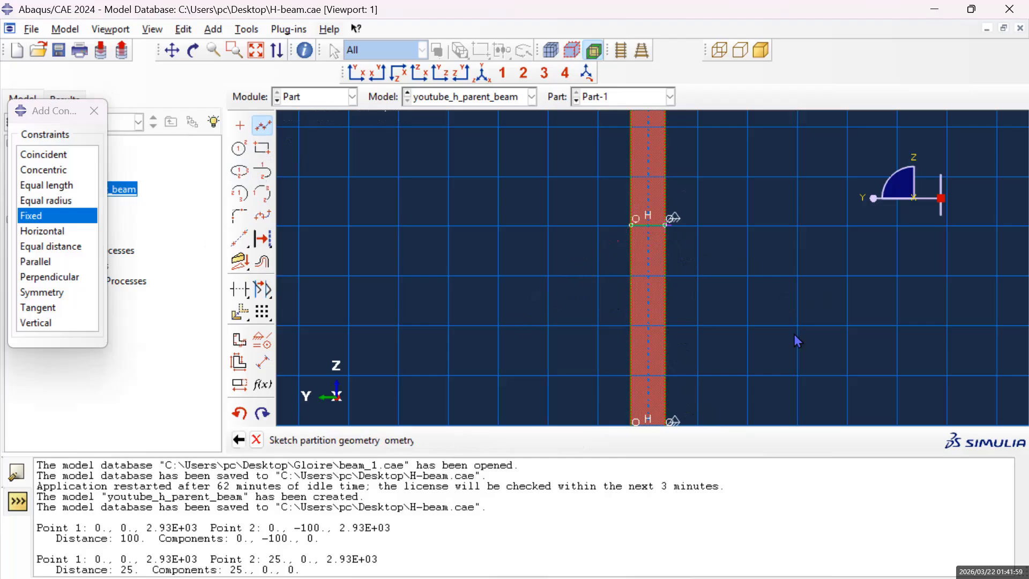
pyautogui.scroll(-3, 637, 218)
pyautogui.scroll(-1, 651, 218)
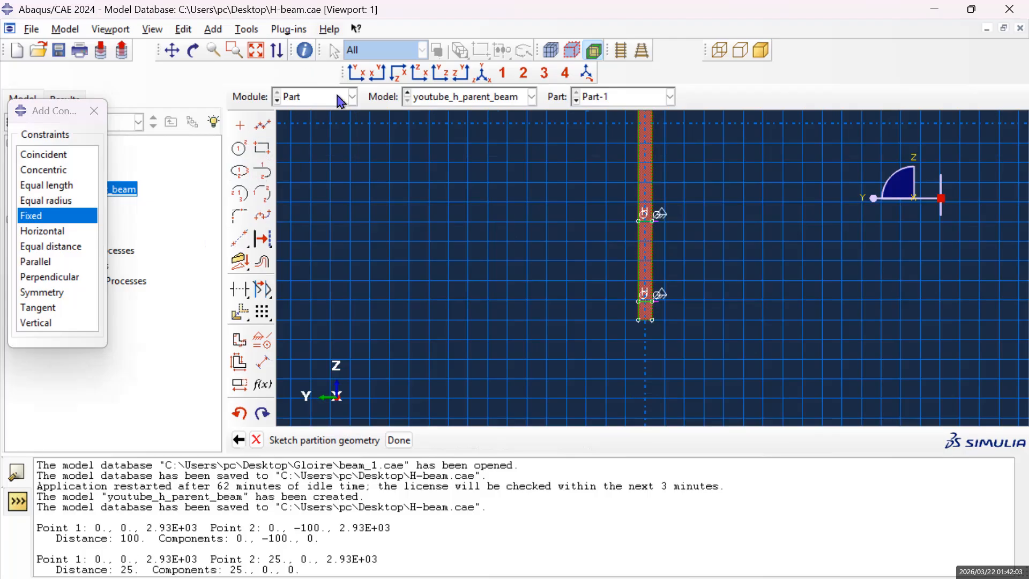
pyautogui.click(94, 111)
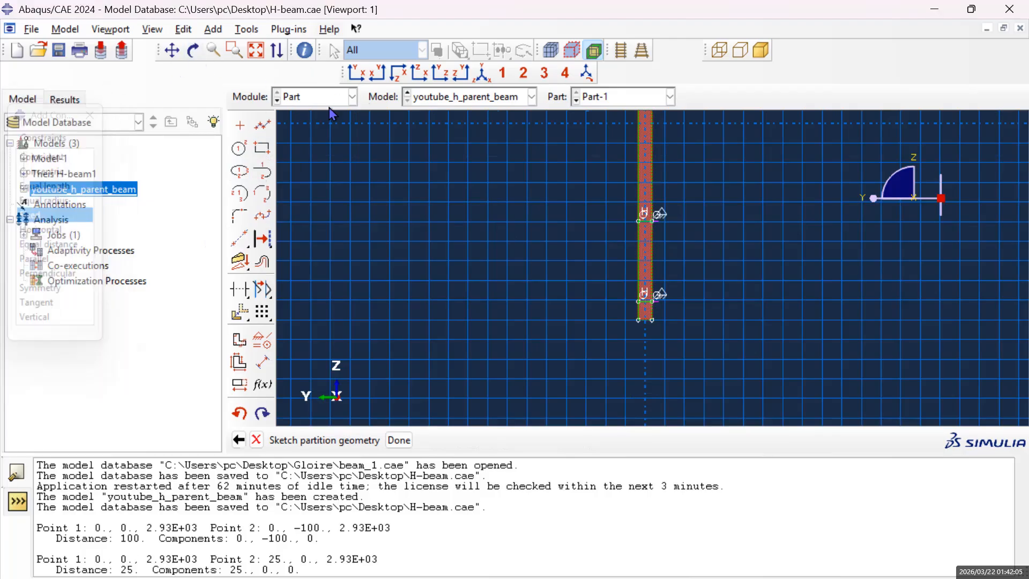
# Create an isolated point at 50, 730 on the web's long edge, below the upper horizontal line.
pyautogui.click(174, 52)
pyautogui.moveTo(718, 209)
pyautogui.mouseDown()
pyautogui.moveTo(728, 287)
pyautogui.moveTo(740, 295)
pyautogui.moveTo(726, 270)
pyautogui.mouseUp()
pyautogui.scroll(4, 707, 305)
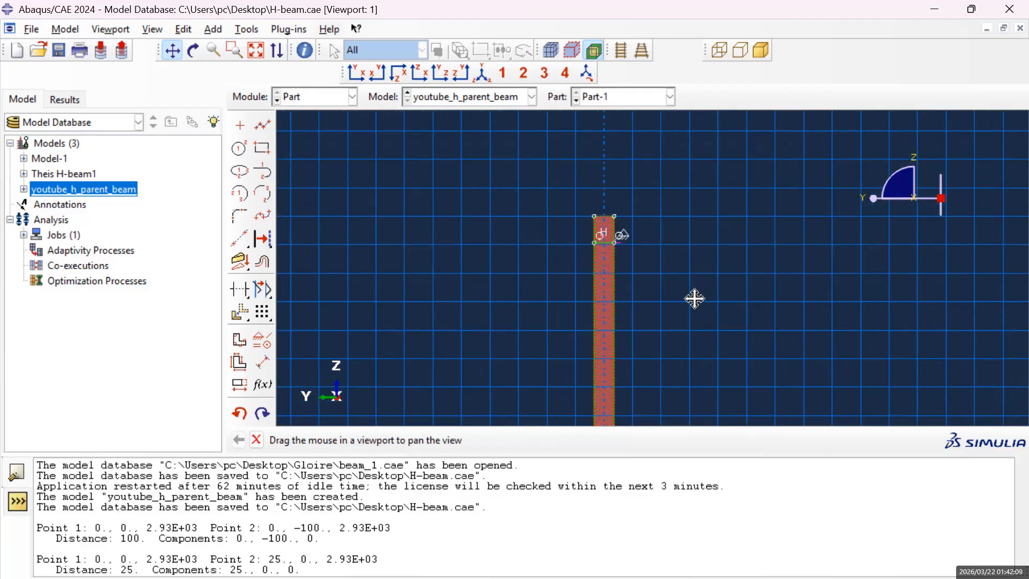
pyautogui.scroll(1, 695, 298)
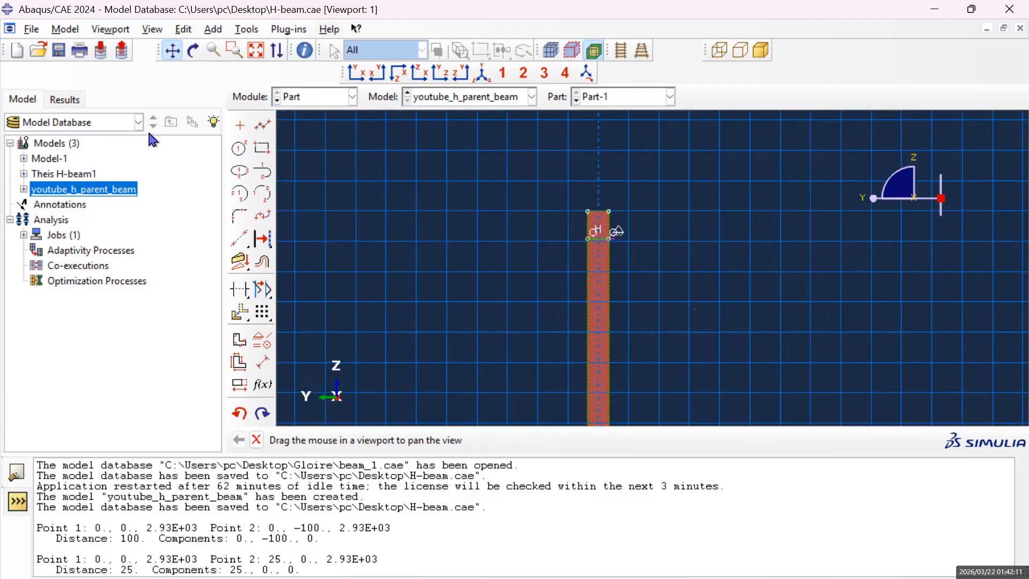
pyautogui.click(240, 125)
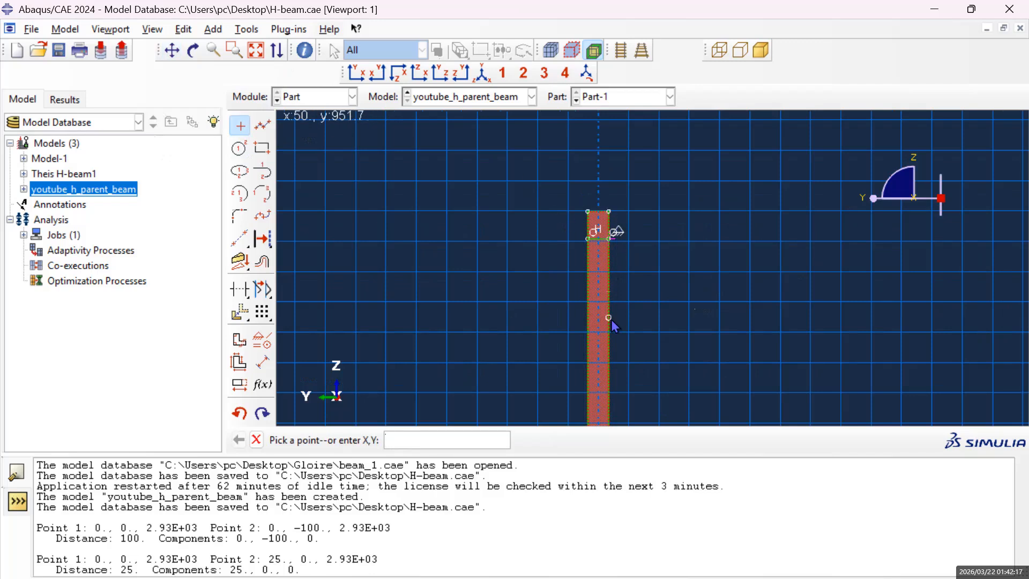
pyautogui.write('50,')
pyautogui.press('Return')
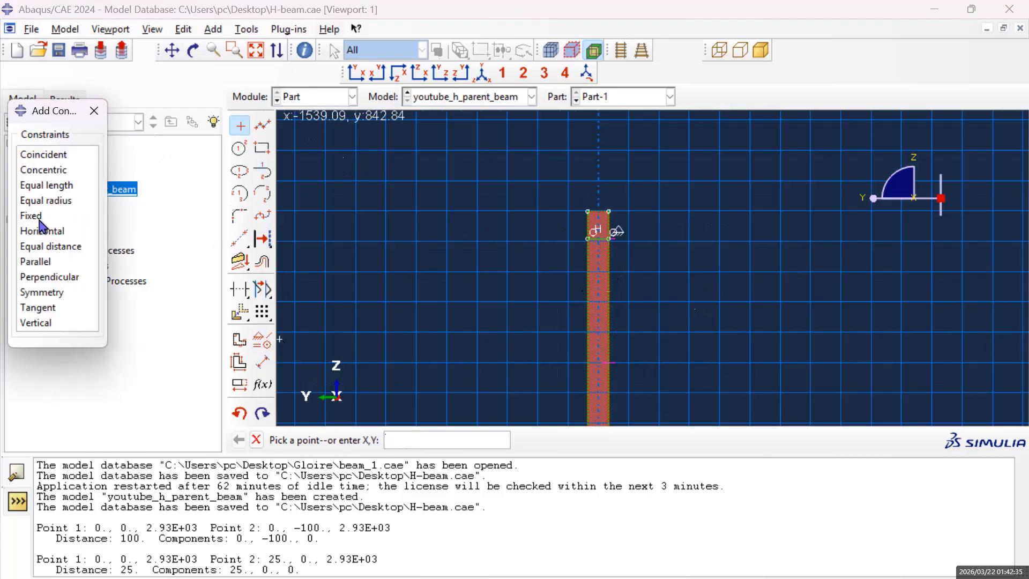
# Apply a Fixed constraint to the isolated point at 50, 730 on the web's edge.
pyautogui.click(39, 219)
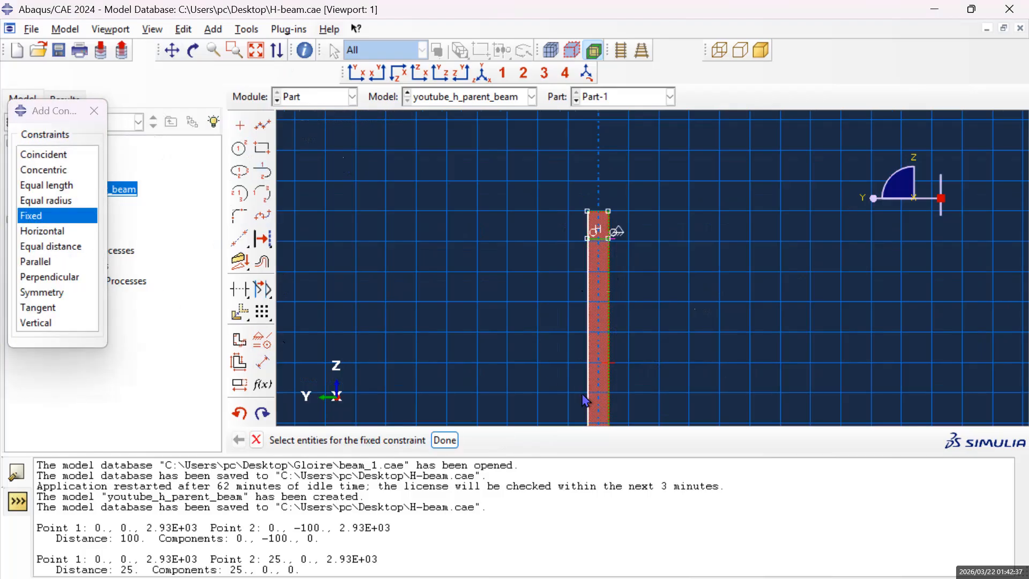
pyautogui.click(442, 442)
pyautogui.click(445, 443)
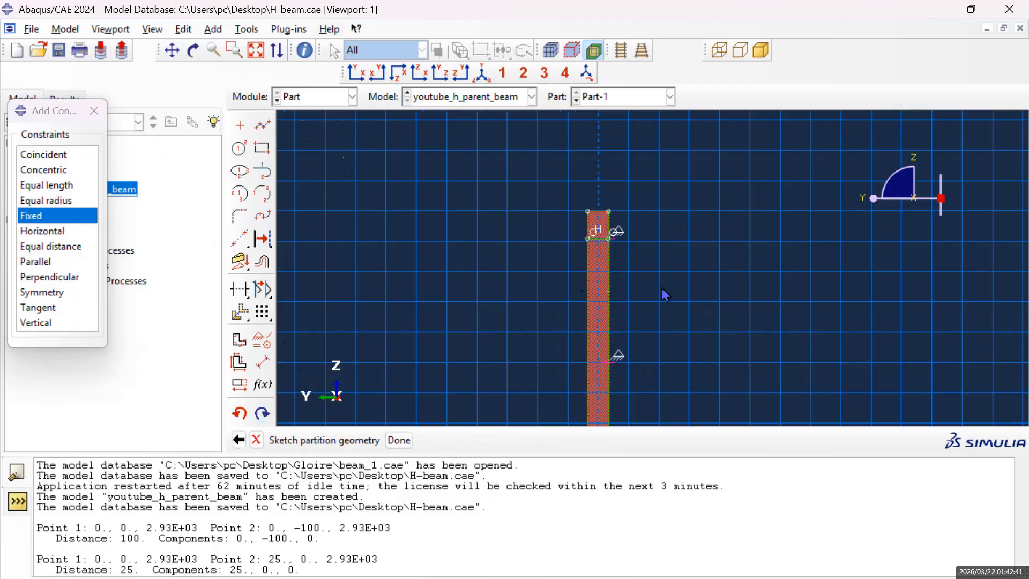
# Draw a horizontal line across the web from the fixed point at 50, 730 to -50, 730 on the opposite edge.
pyautogui.click(262, 126)
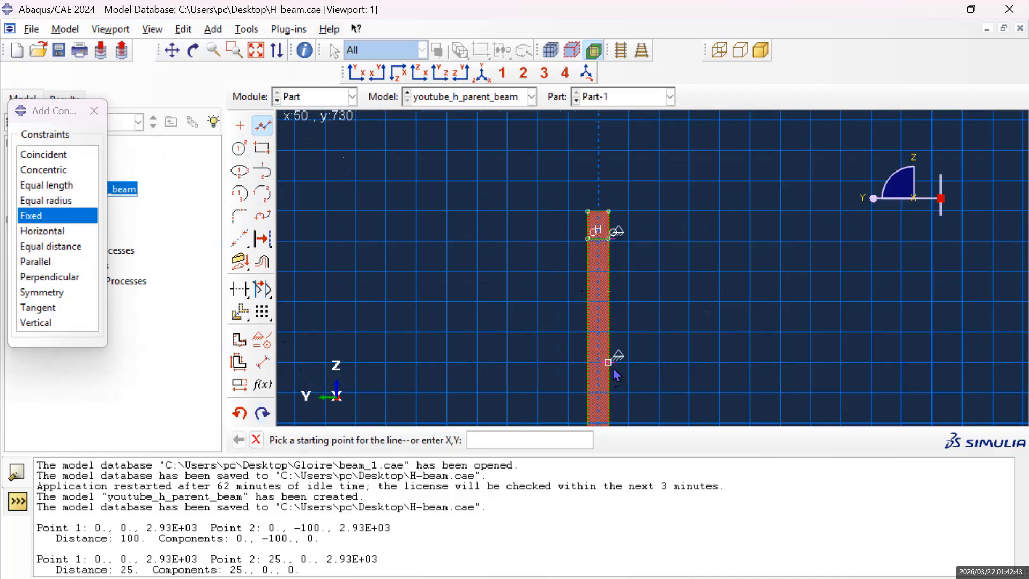
pyautogui.click(610, 364)
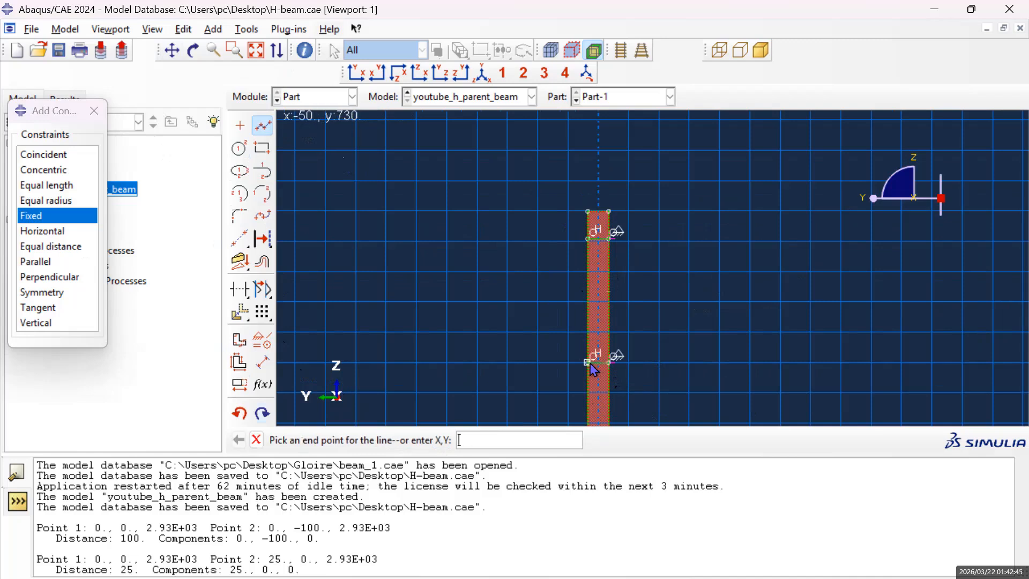
pyautogui.press('Escape')
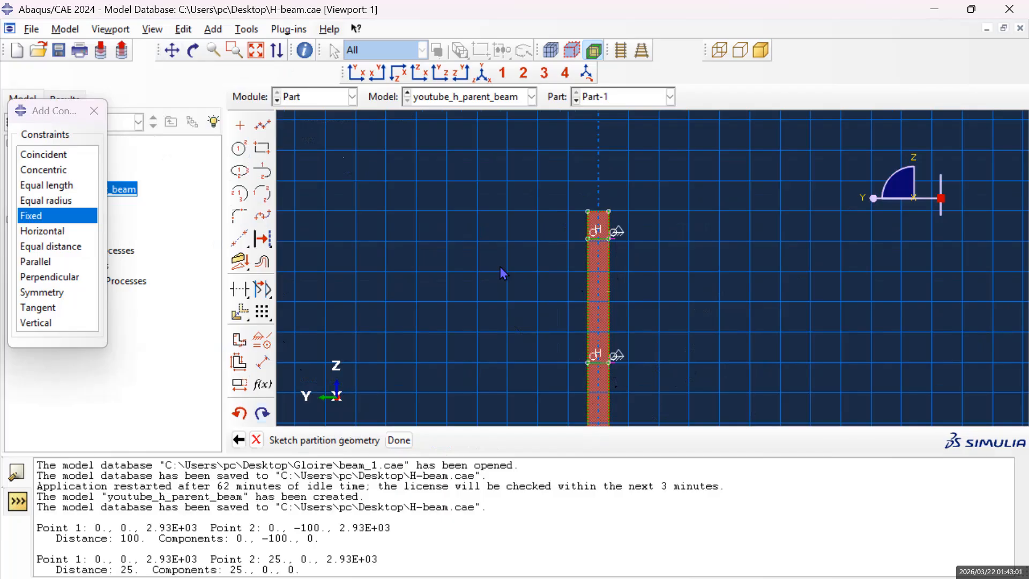
# Finish the sketch to partition the web face along the horizontal lines.
pyautogui.scroll(-4, 844, 344)
pyautogui.scroll(8, 799, 329)
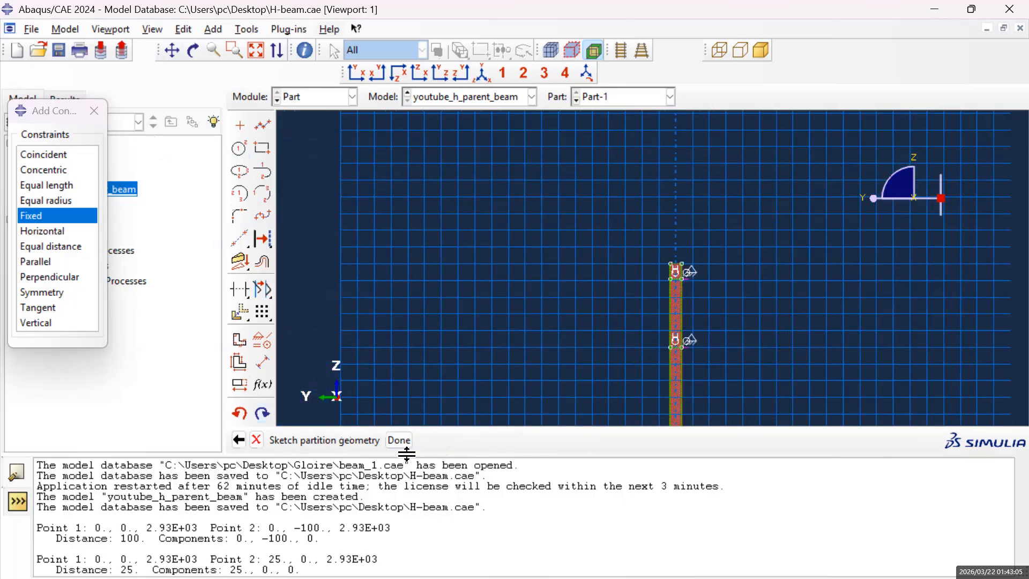
pyautogui.click(411, 447)
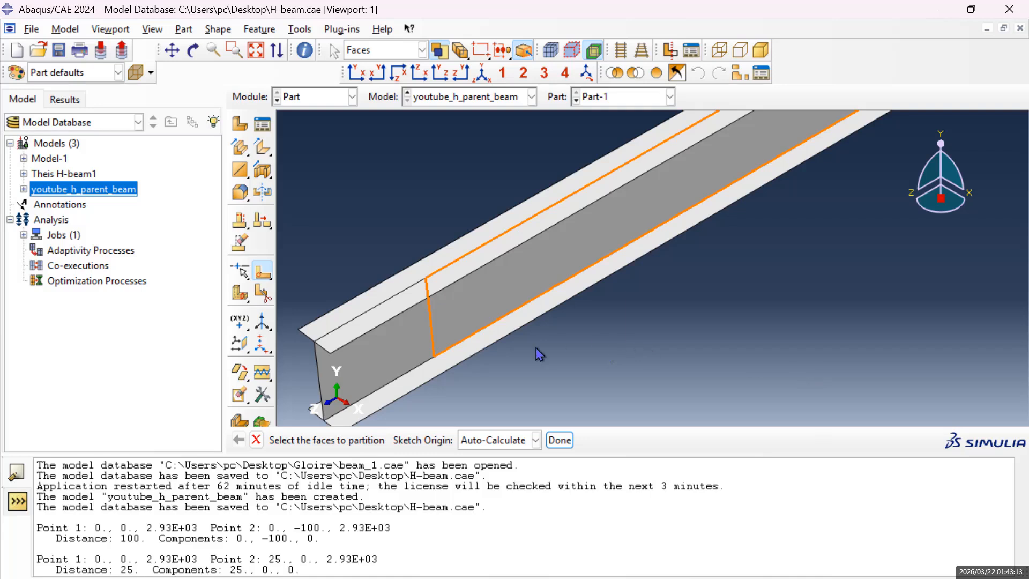
# Examine the partitioned web segments along the whole beam by highlighting them one after another, and exit the partition command.
pyautogui.click(397, 363)
pyautogui.click(506, 302)
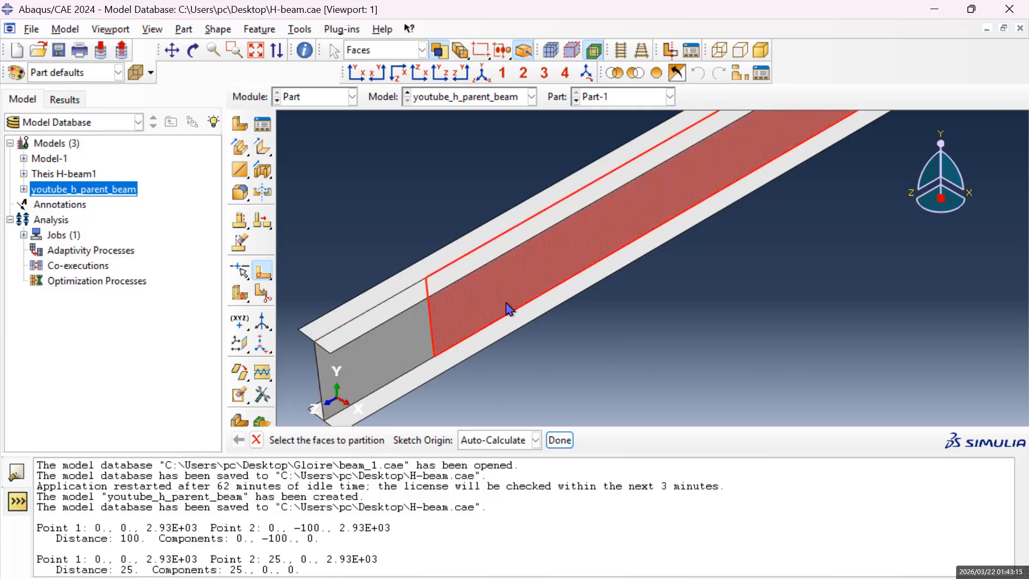
pyautogui.scroll(5, 805, 246)
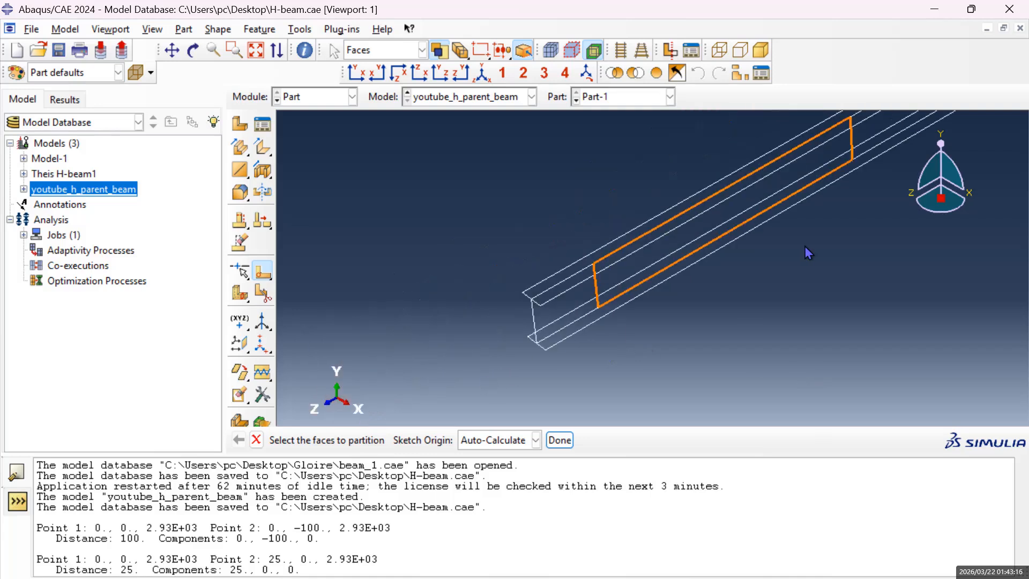
pyautogui.click(172, 50)
pyautogui.moveTo(847, 231); pyautogui.dragTo(621, 315)
pyautogui.moveTo(699, 251); pyautogui.dragTo(496, 363)
pyautogui.scroll(-1, 496, 364)
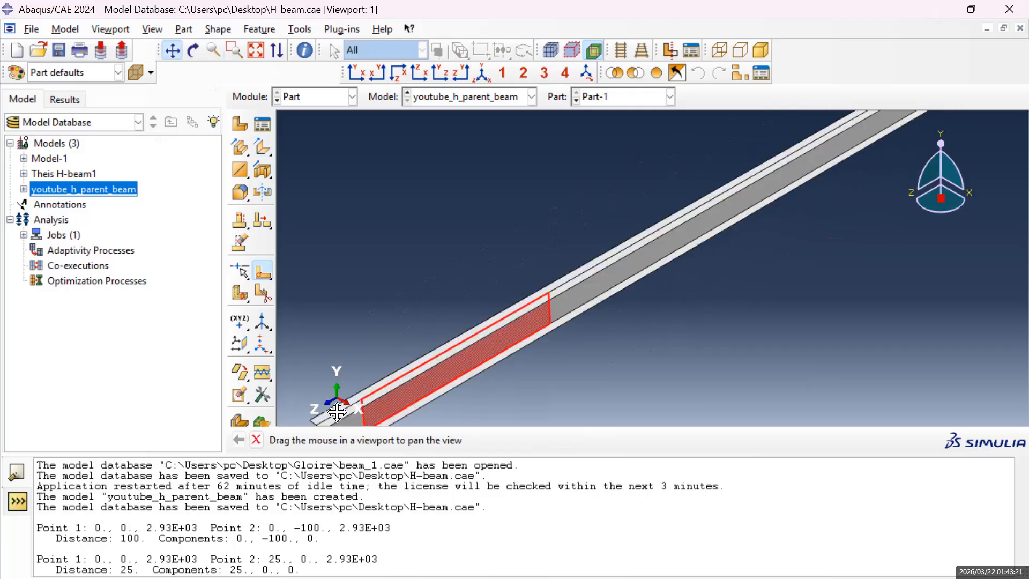
pyautogui.press('Escape')
pyautogui.click(614, 277)
pyautogui.scroll(3, 909, 241)
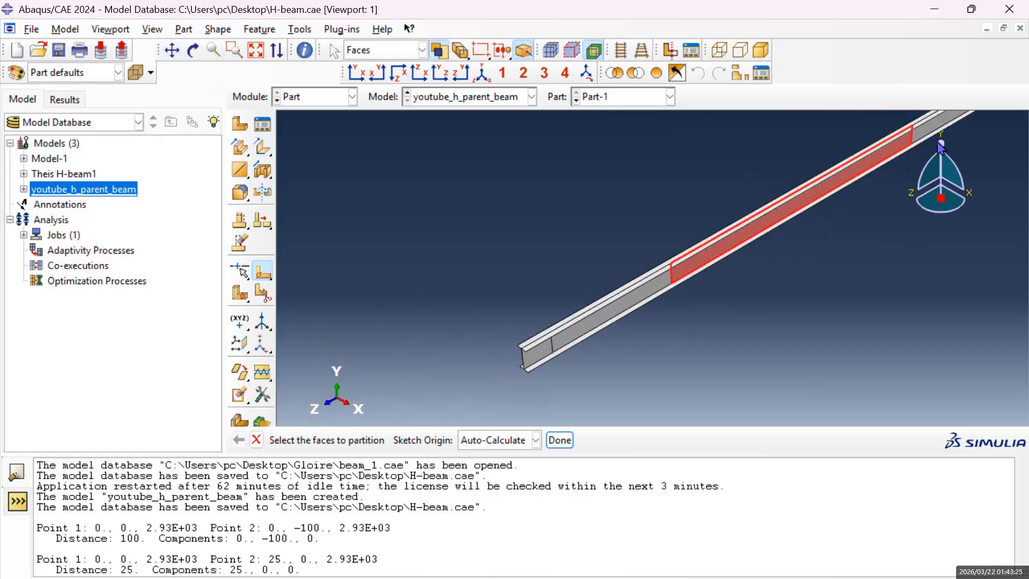
pyautogui.click(944, 128)
pyautogui.click(172, 50)
pyautogui.moveTo(579, 290); pyautogui.dragTo(496, 337)
pyautogui.moveTo(614, 359); pyautogui.dragTo(628, 344)
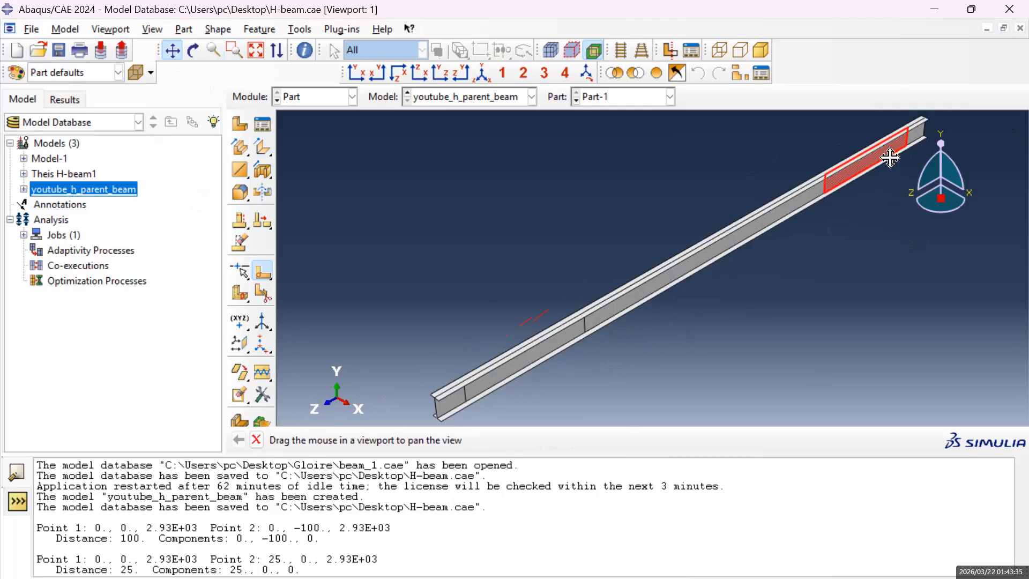
pyautogui.press('Escape')
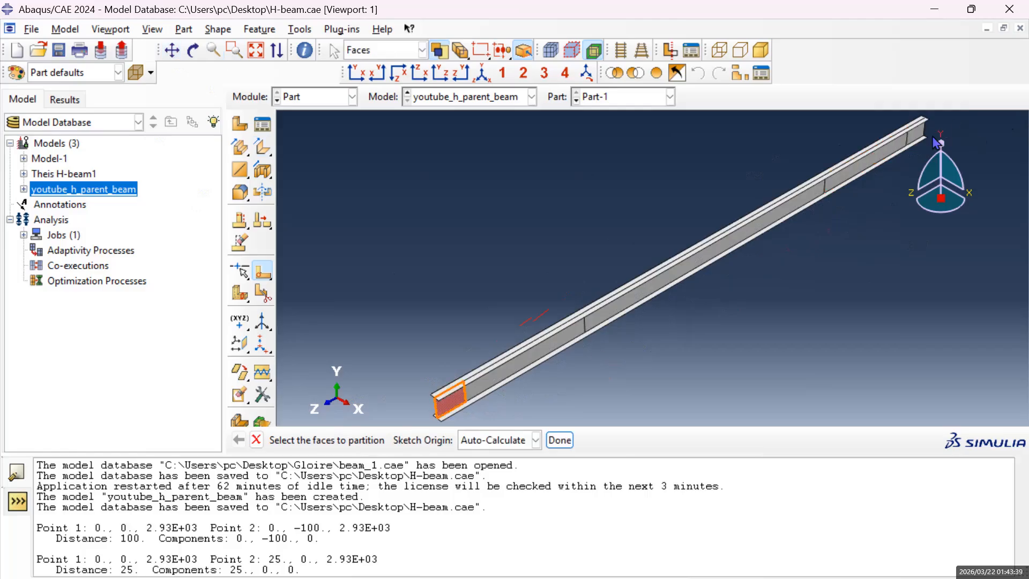
pyautogui.click(917, 139)
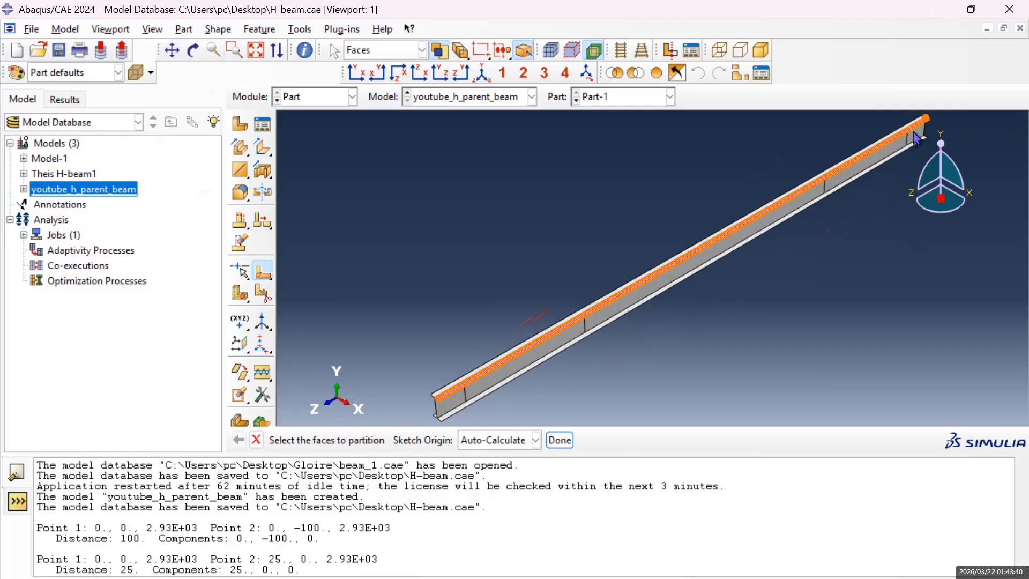
pyautogui.click(536, 358)
pyautogui.click(828, 181)
pyautogui.click(824, 198)
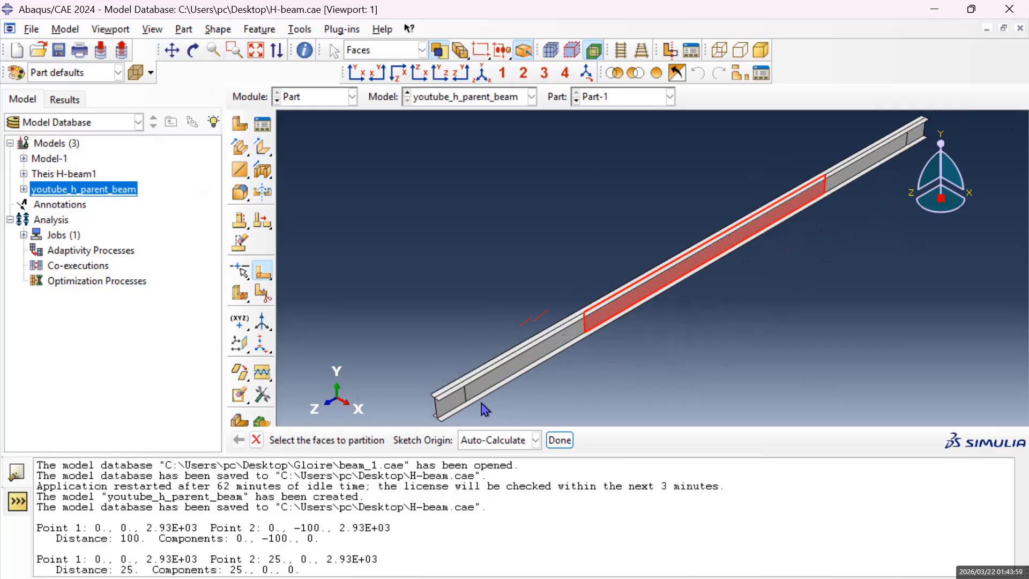
pyautogui.scroll(3, 485, 384)
pyautogui.scroll(2, 501, 410)
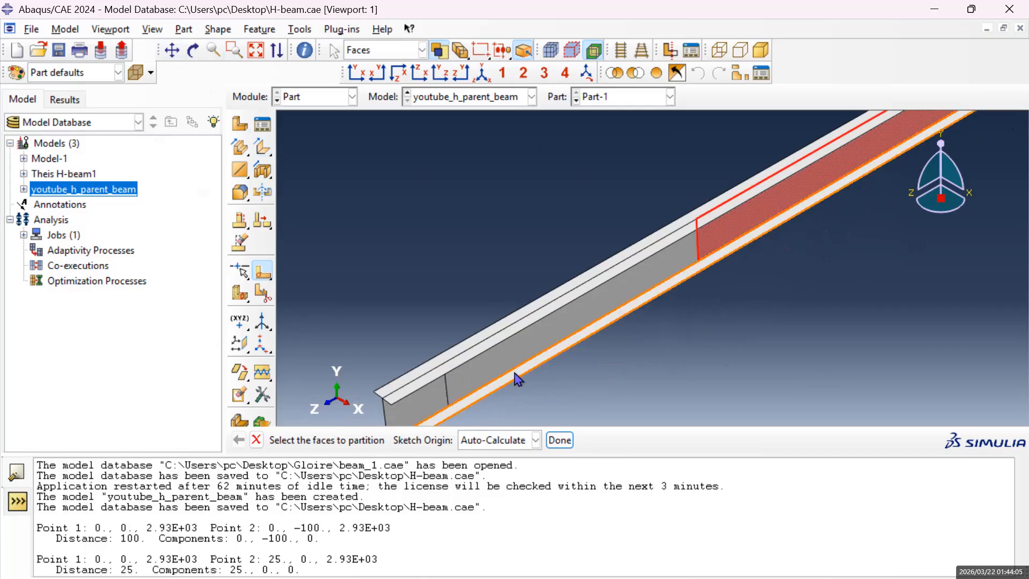
pyautogui.scroll(-2, 530, 380)
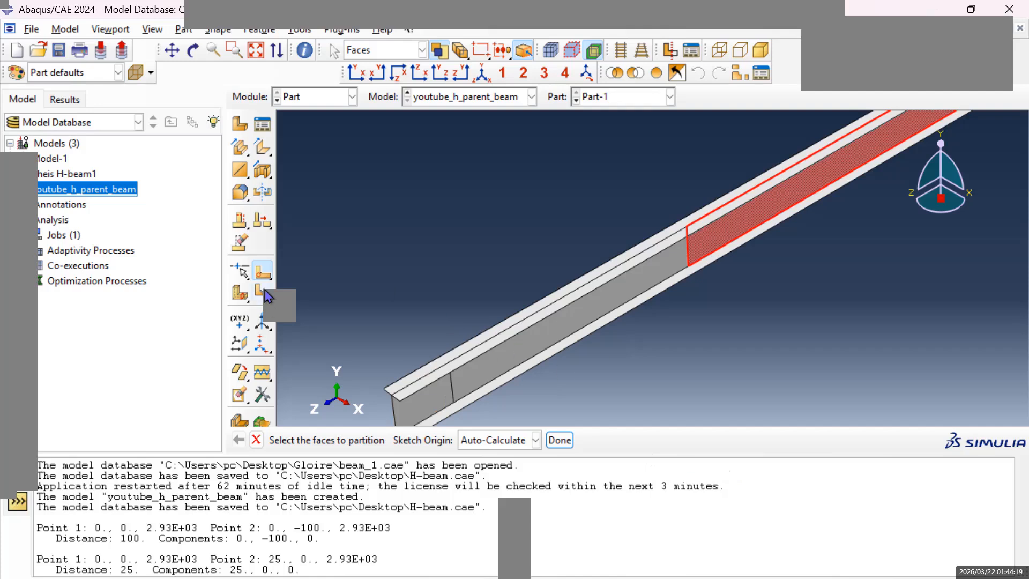
pyautogui.click(265, 274)
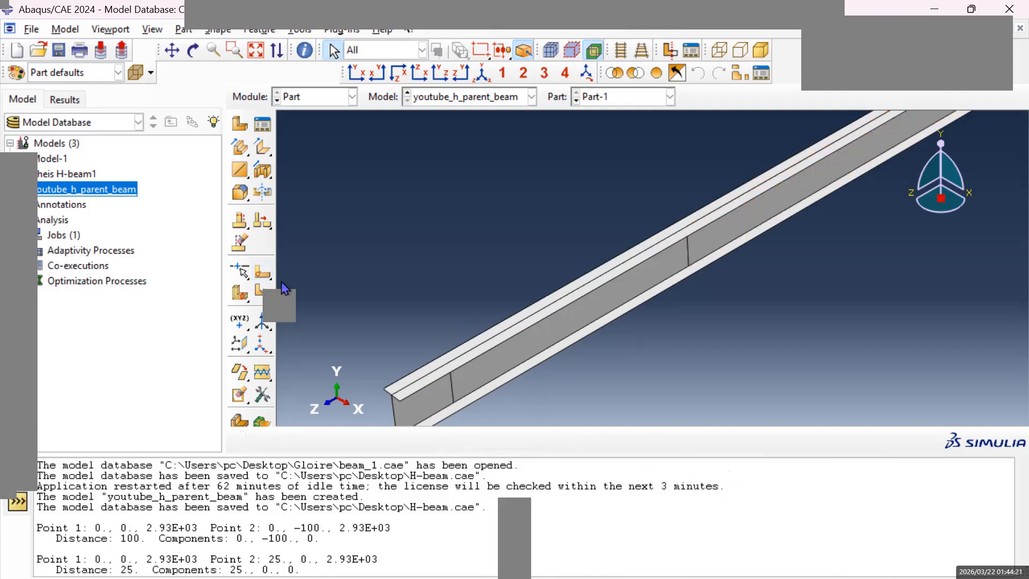
# Start a sketch partition on the near half of the lower flange, with a long flange edge vertical and on the right.
pyautogui.click(263, 272)
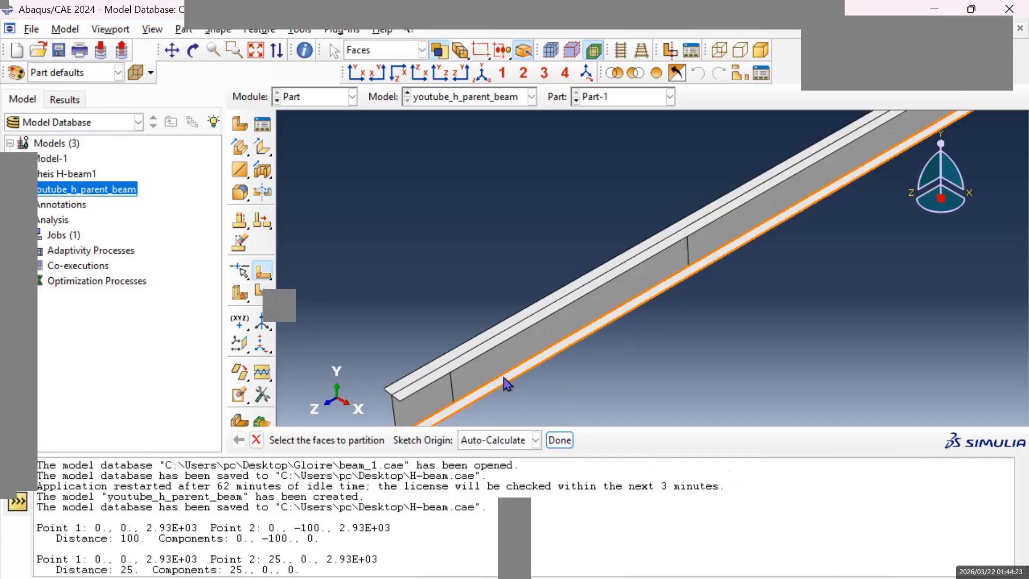
pyautogui.click(507, 384)
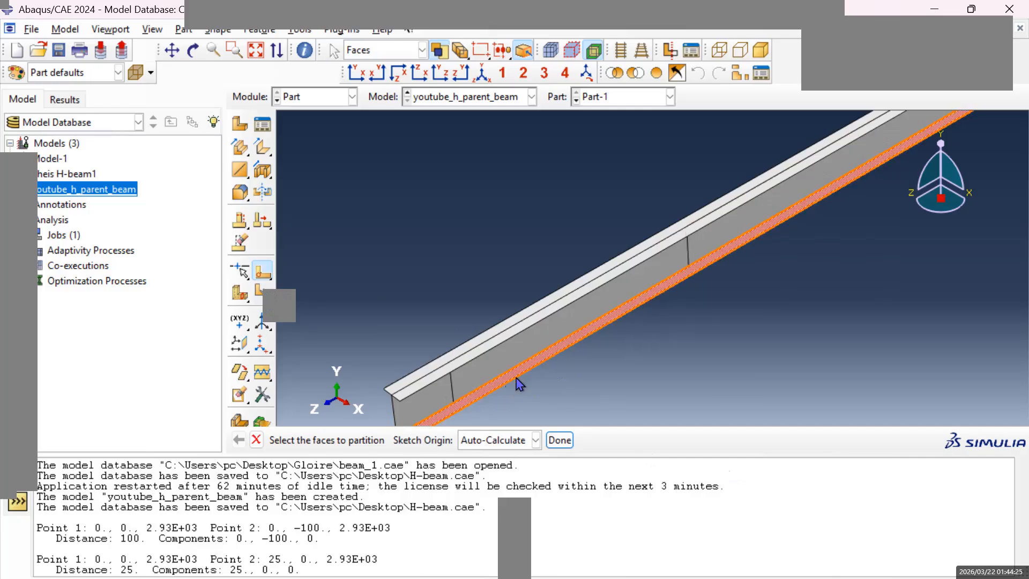
pyautogui.click(563, 442)
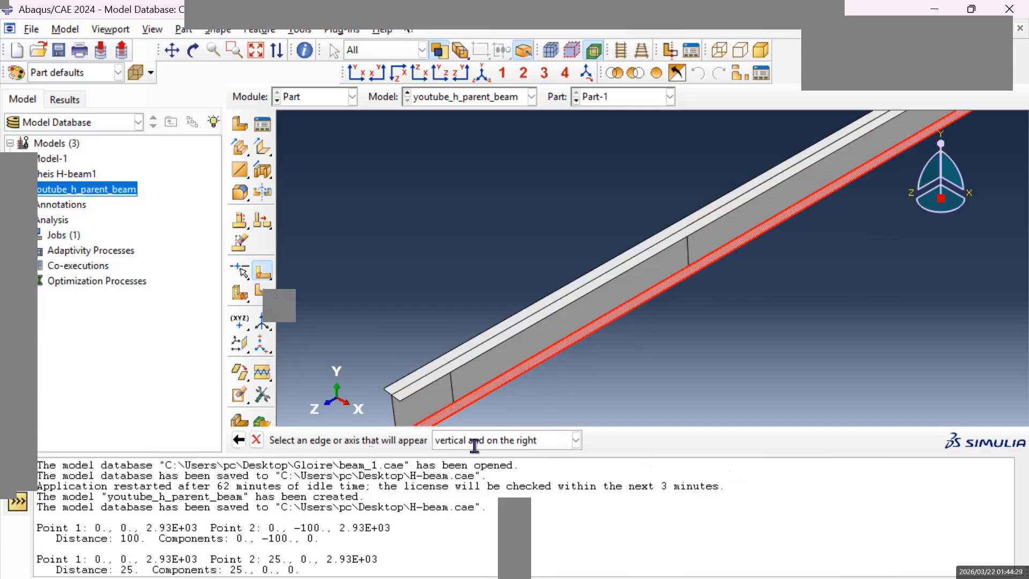
pyautogui.click(521, 374)
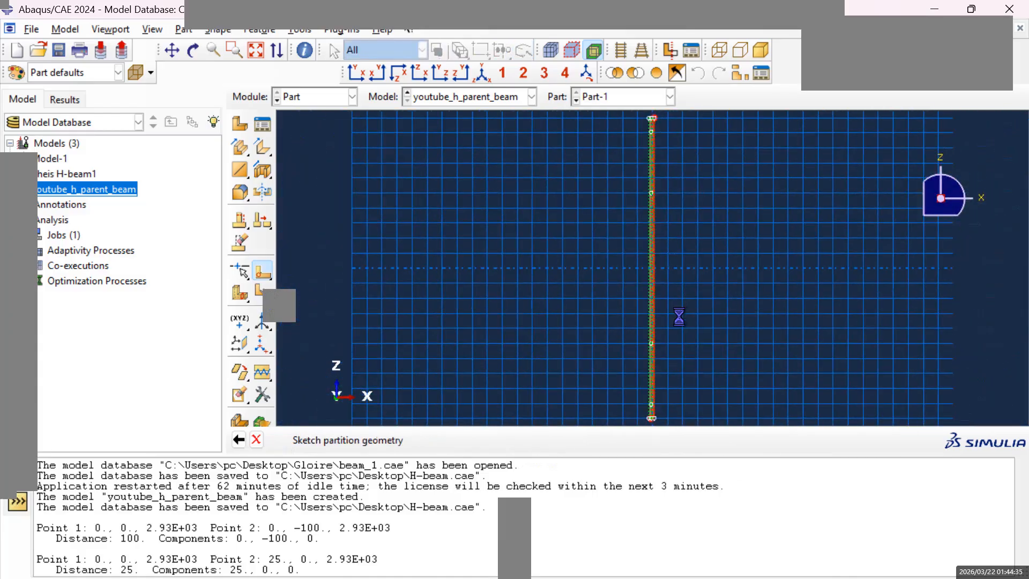
# Draw a horizontal line across the lower flange half from the web partition vertex at -12.5, -1330 to 12.5, -1330.
pyautogui.click(172, 50)
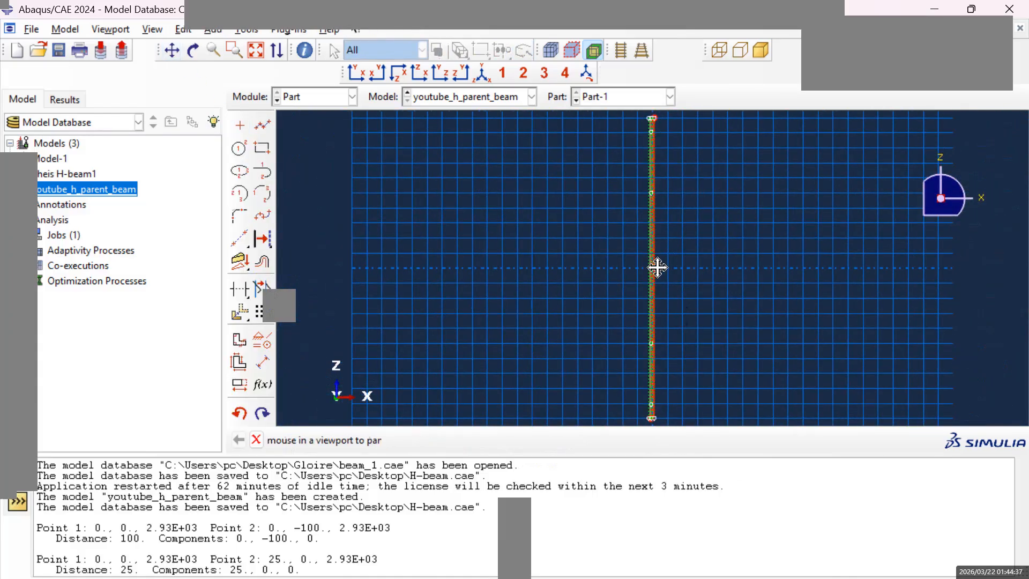
pyautogui.scroll(-1, 654, 363)
pyautogui.moveTo(684, 382); pyautogui.dragTo(668, 301)
pyautogui.scroll(-1, 634, 283)
pyautogui.scroll(-1, 663, 324)
pyautogui.scroll(-1, 641, 362)
pyautogui.moveTo(635, 369); pyautogui.dragTo(639, 306)
pyautogui.scroll(-1, 639, 301)
pyautogui.scroll(-1, 640, 303)
pyautogui.scroll(-1, 640, 303)
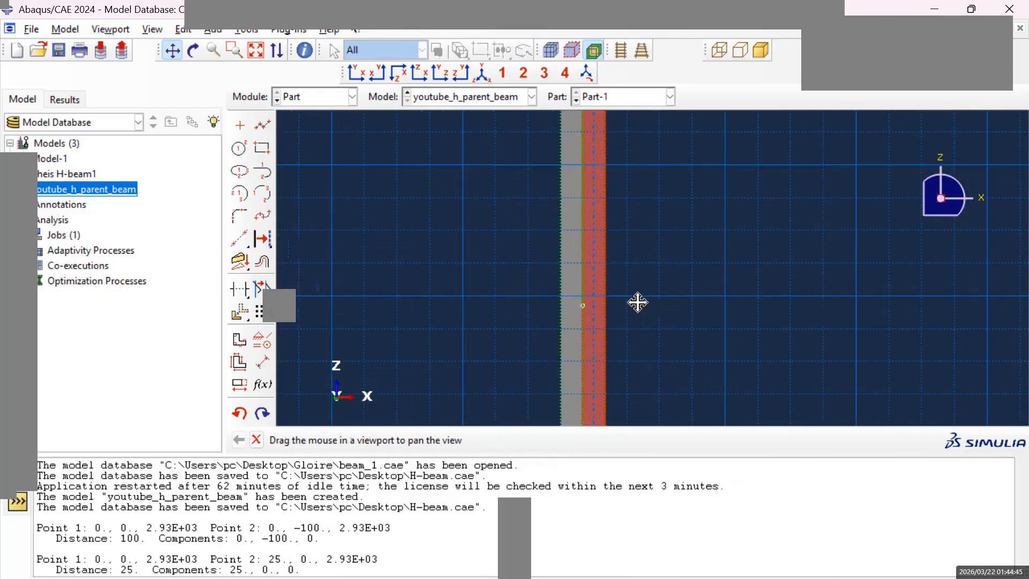
pyautogui.scroll(-1, 630, 305)
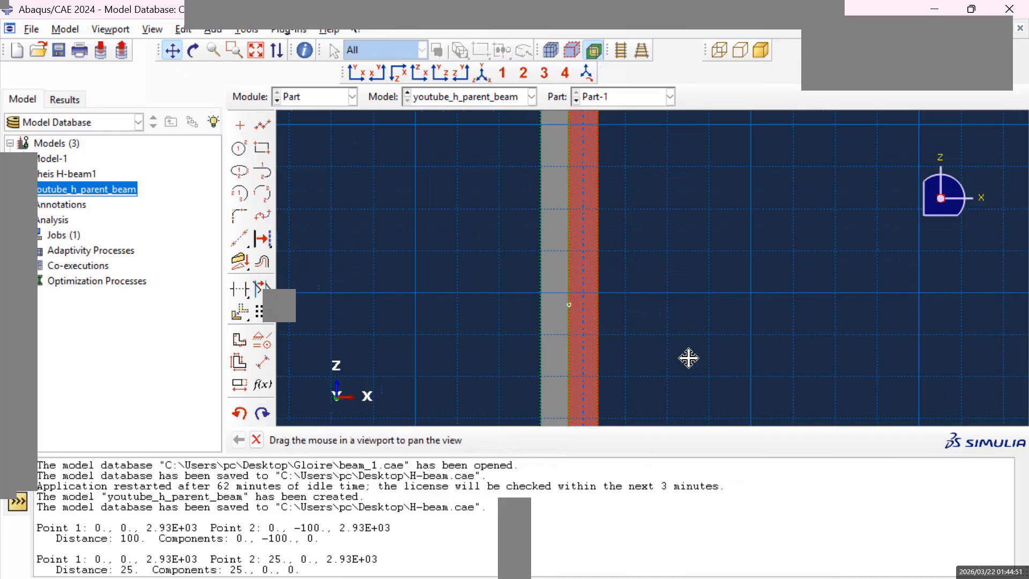
pyautogui.scroll(-3, 572, 311)
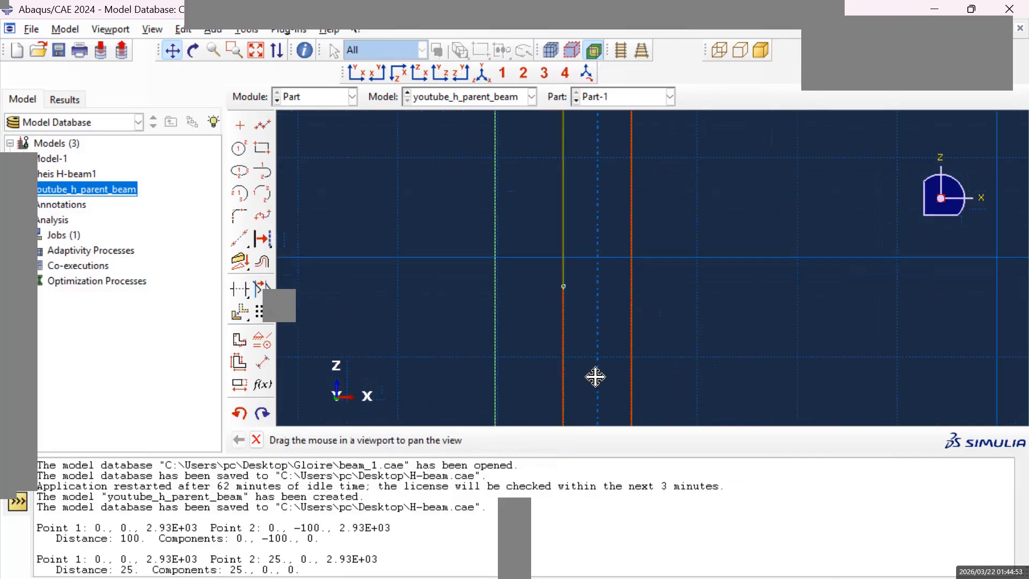
pyautogui.click(264, 127)
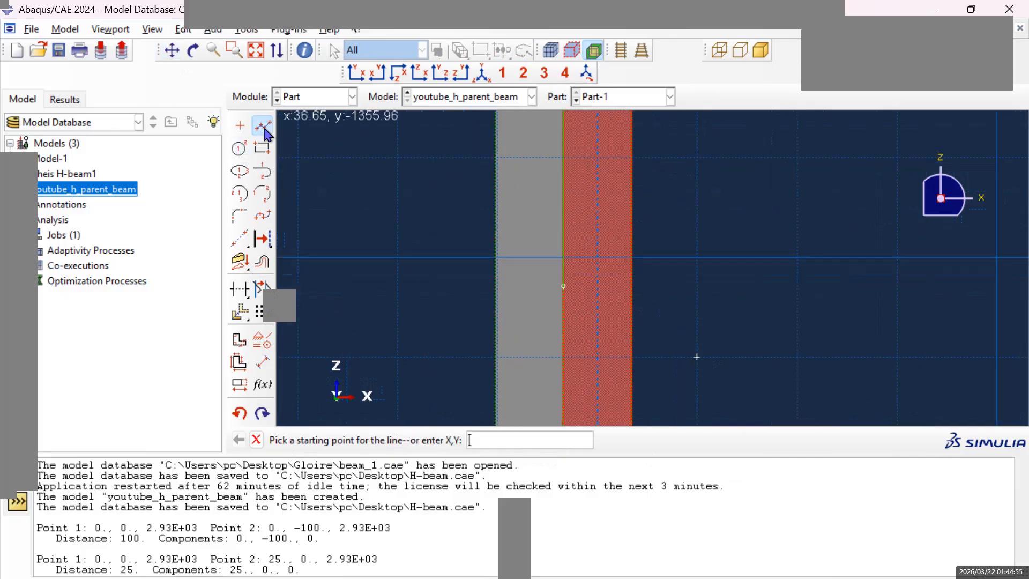
pyautogui.click(563, 286)
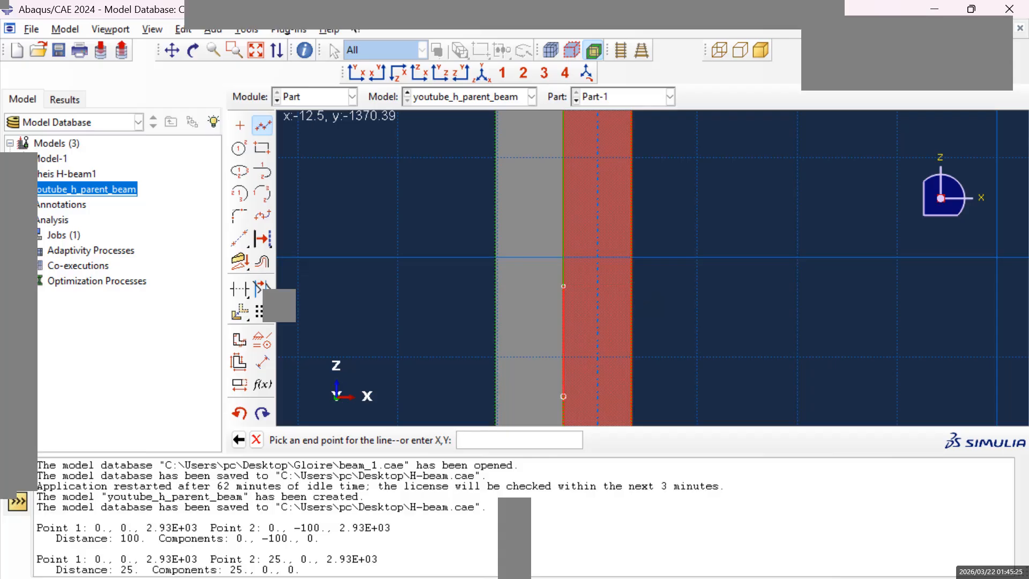
pyautogui.click(632, 287)
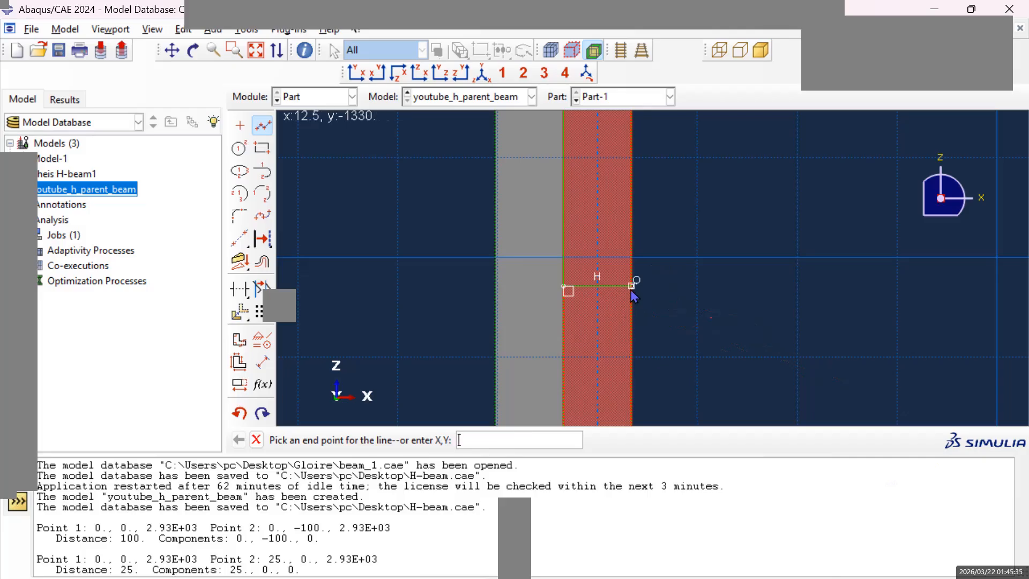
pyautogui.middleClick(864, 298)
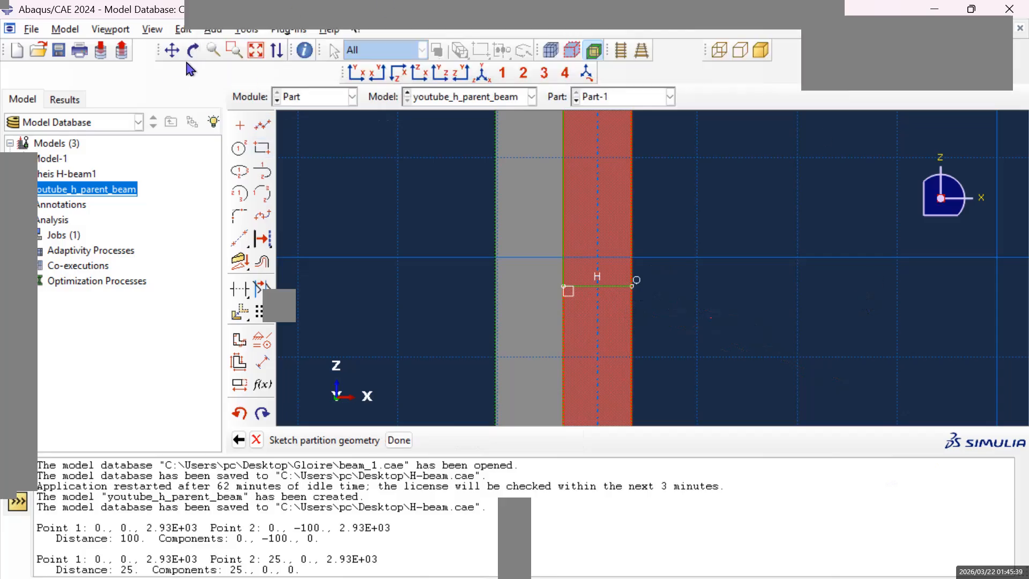
# Draw a horizontal line across the lower flange half from the web partition vertex at -12.5, -730 to 12.5, -730.
pyautogui.click(171, 50)
pyautogui.moveTo(758, 193)
pyautogui.mouseDown()
pyautogui.moveTo(748, 329)
pyautogui.moveTo(758, 341)
pyautogui.moveTo(725, 218)
pyautogui.moveTo(712, 293)
pyautogui.mouseUp()
pyautogui.moveTo(717, 323); pyautogui.dragTo(716, 375)
pyautogui.moveTo(716, 236)
pyautogui.mouseDown()
pyautogui.moveTo(719, 367)
pyautogui.moveTo(726, 345)
pyautogui.mouseUp()
pyautogui.moveTo(744, 208)
pyautogui.mouseDown()
pyautogui.moveTo(748, 343)
pyautogui.moveTo(735, 319)
pyautogui.mouseUp()
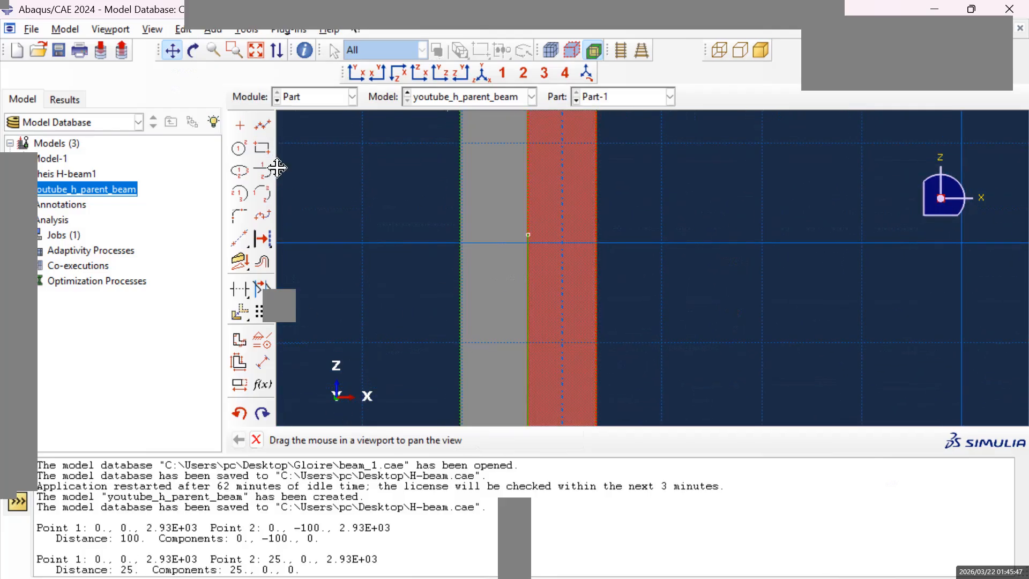
pyautogui.click(260, 128)
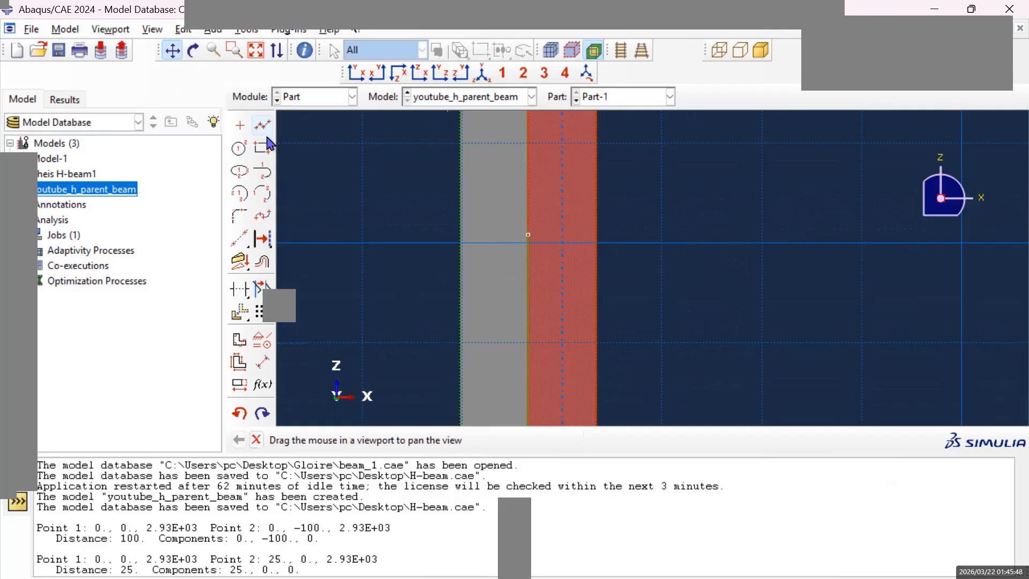
pyautogui.click(528, 237)
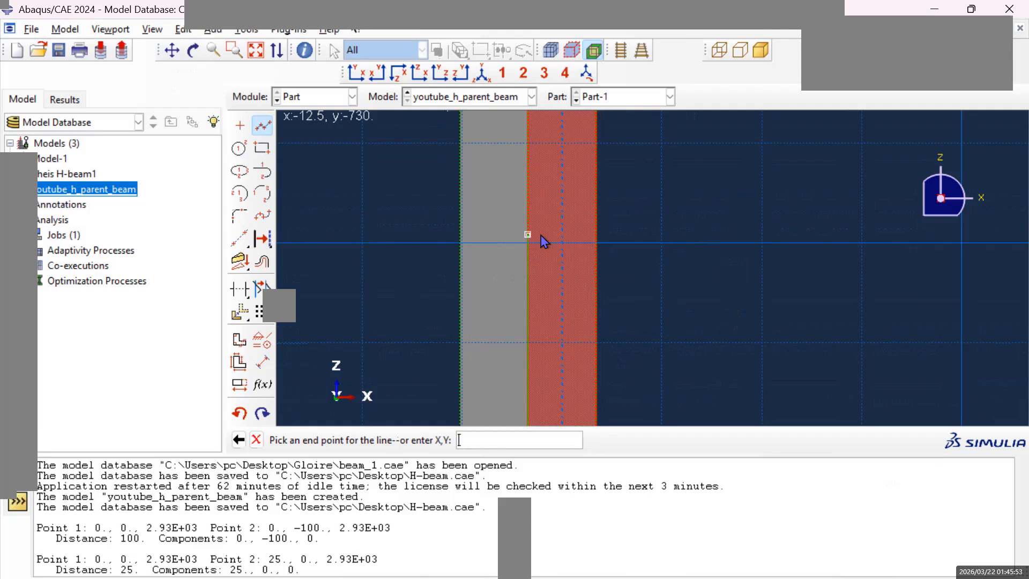
pyautogui.click(597, 234)
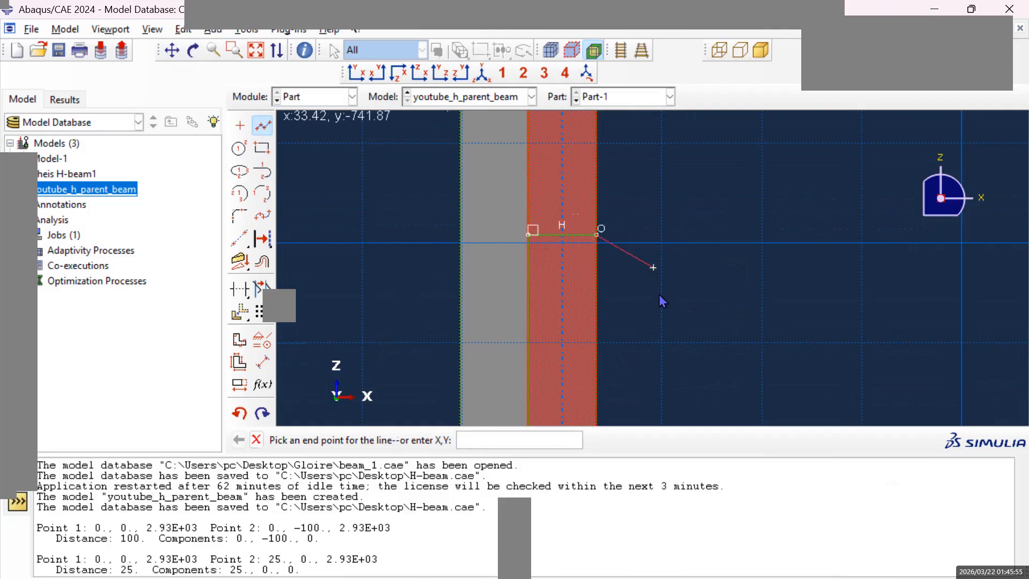
pyautogui.press('Escape')
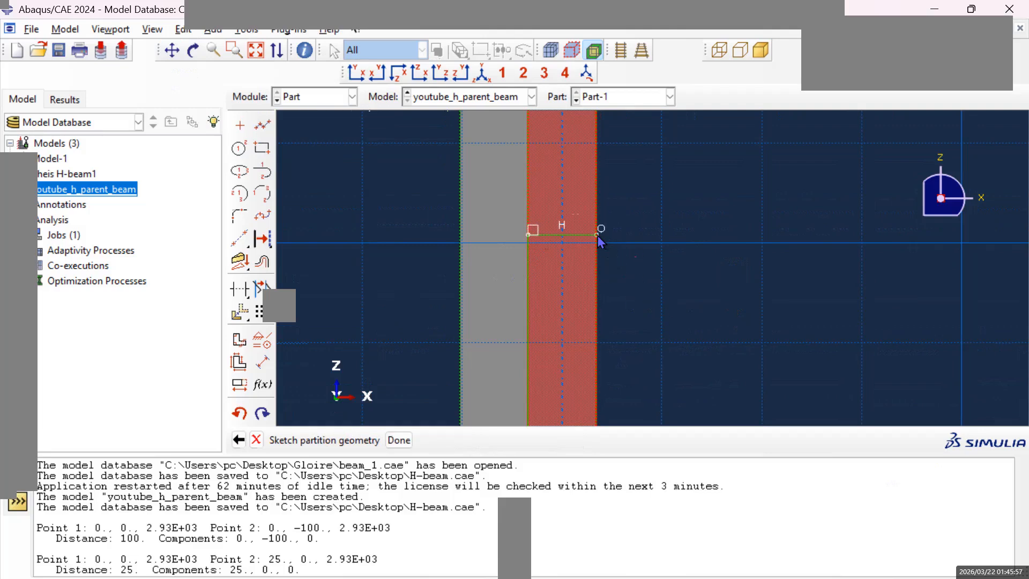
# Draw a horizontal line across the lower flange half from the web partition vertex at -12.5, 730 to the outer flange edge.
pyautogui.click(261, 130)
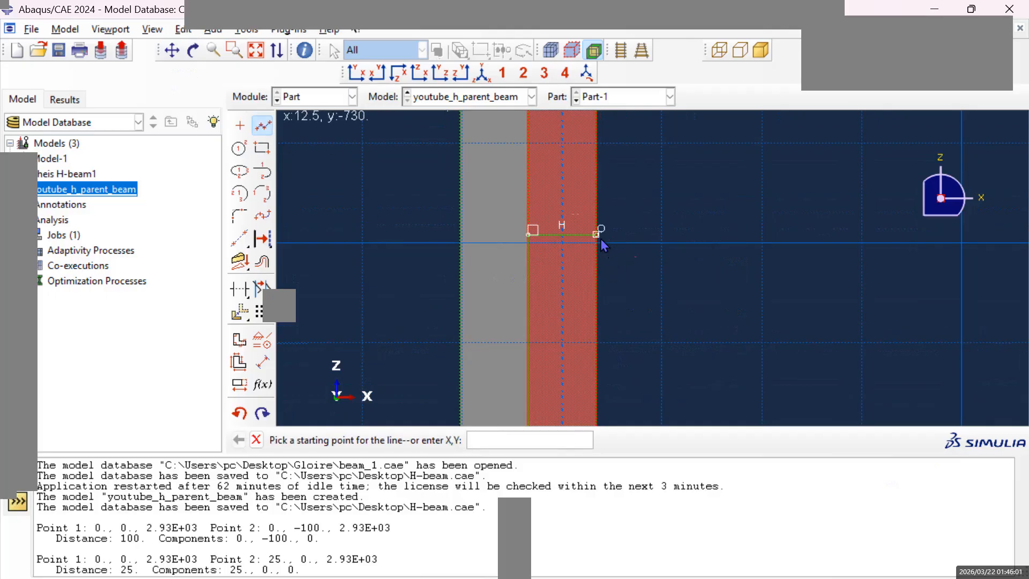
pyautogui.scroll(-3, 600, 239)
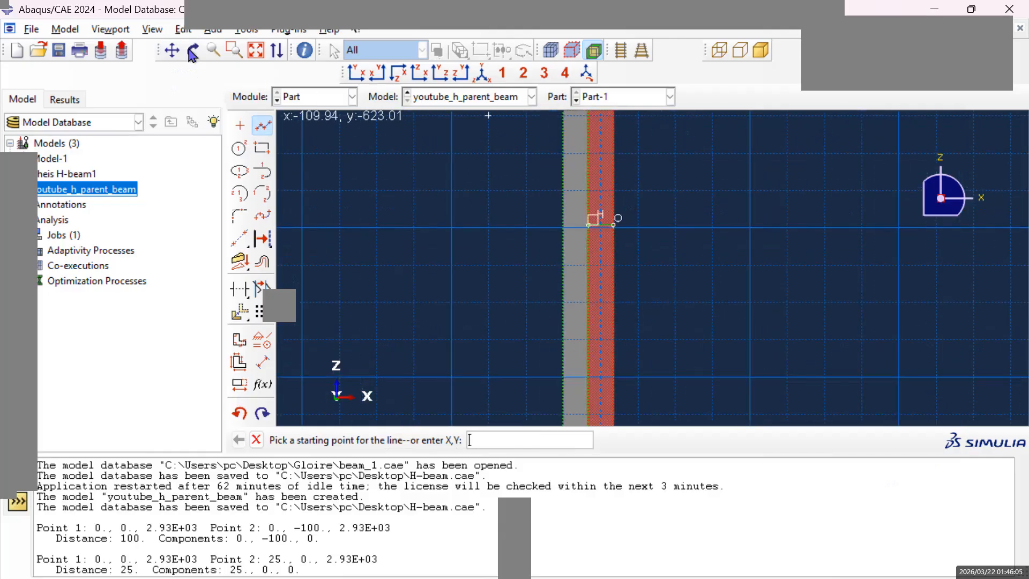
pyautogui.click(172, 50)
pyautogui.moveTo(686, 140)
pyautogui.mouseDown()
pyautogui.moveTo(656, 244)
pyautogui.moveTo(731, 331)
pyautogui.moveTo(714, 345)
pyautogui.moveTo(722, 400)
pyautogui.moveTo(733, 308)
pyautogui.moveTo(758, 372)
pyautogui.moveTo(738, 289)
pyautogui.moveTo(740, 232)
pyautogui.moveTo(716, 214)
pyautogui.moveTo(700, 271)
pyautogui.mouseUp()
pyautogui.scroll(6, 700, 271)
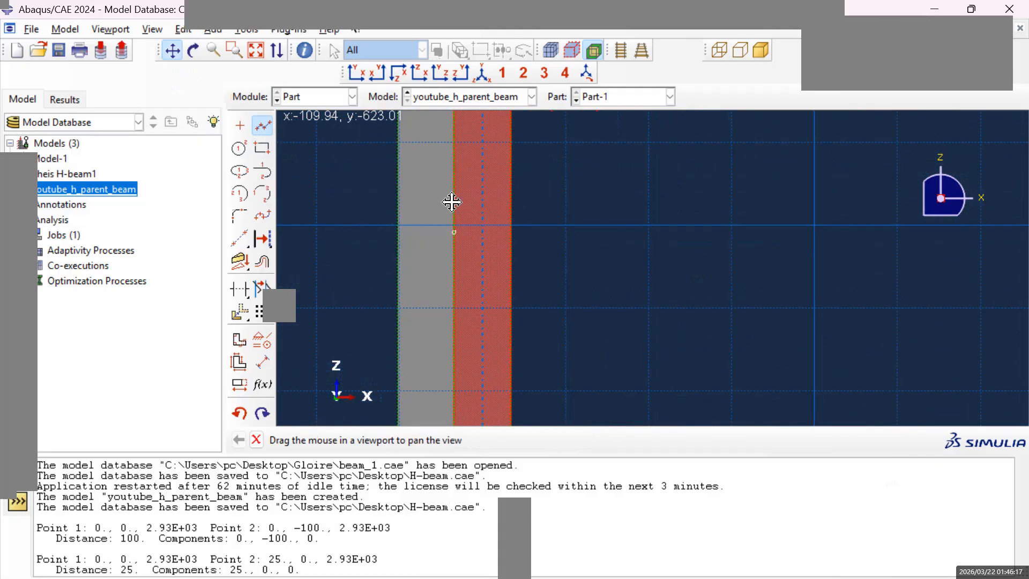
pyautogui.middleClick(328, 131)
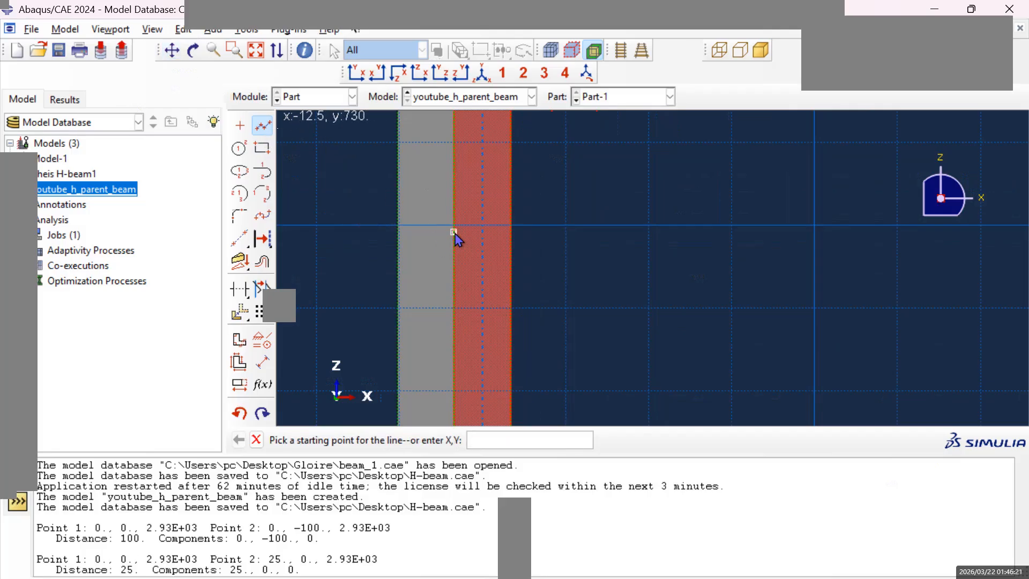
pyautogui.click(454, 234)
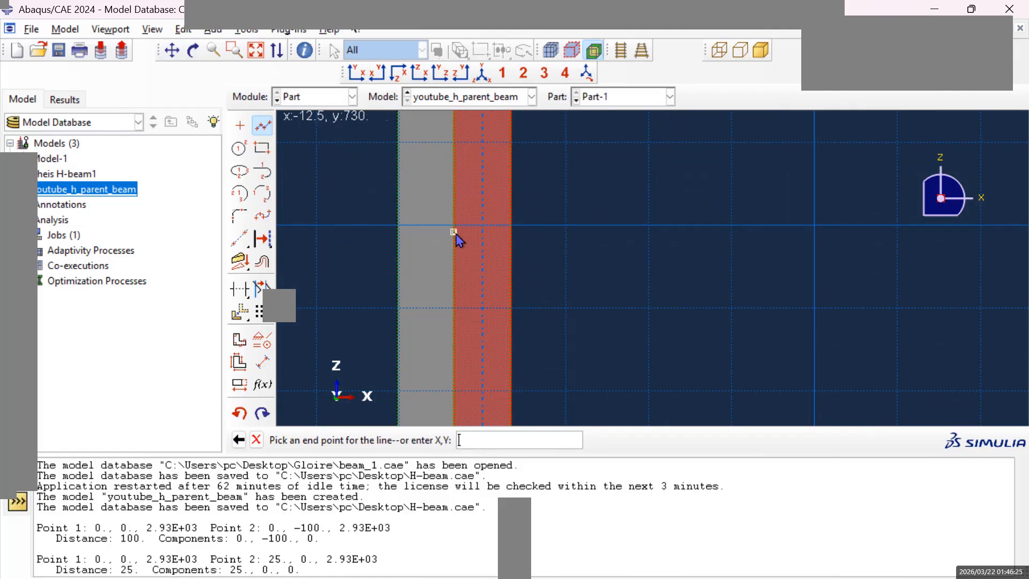
pyautogui.click(512, 234)
pyautogui.press('Escape')
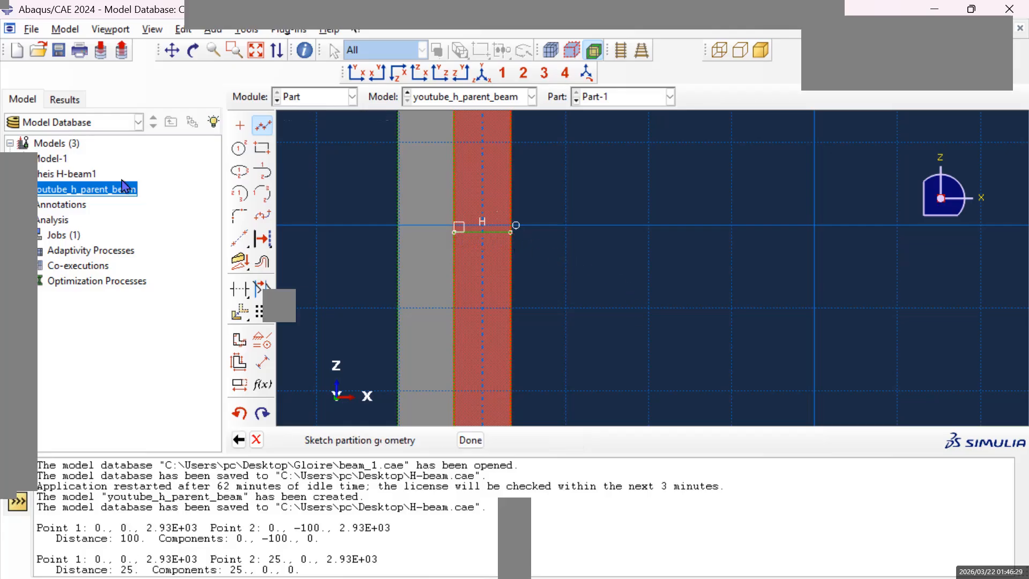
# Draw a horizontal line from the web partition vertex at -12.5, 1330 to the outer flange edge, and finish the lower flange partition sketch.
pyautogui.click(172, 50)
pyautogui.moveTo(701, 209)
pyautogui.mouseDown()
pyautogui.moveTo(714, 338)
pyautogui.moveTo(668, 273)
pyautogui.moveTo(674, 231)
pyautogui.moveTo(662, 172)
pyautogui.moveTo(680, 207)
pyautogui.moveTo(702, 183)
pyautogui.moveTo(710, 358)
pyautogui.moveTo(684, 324)
pyautogui.moveTo(689, 369)
pyautogui.mouseUp()
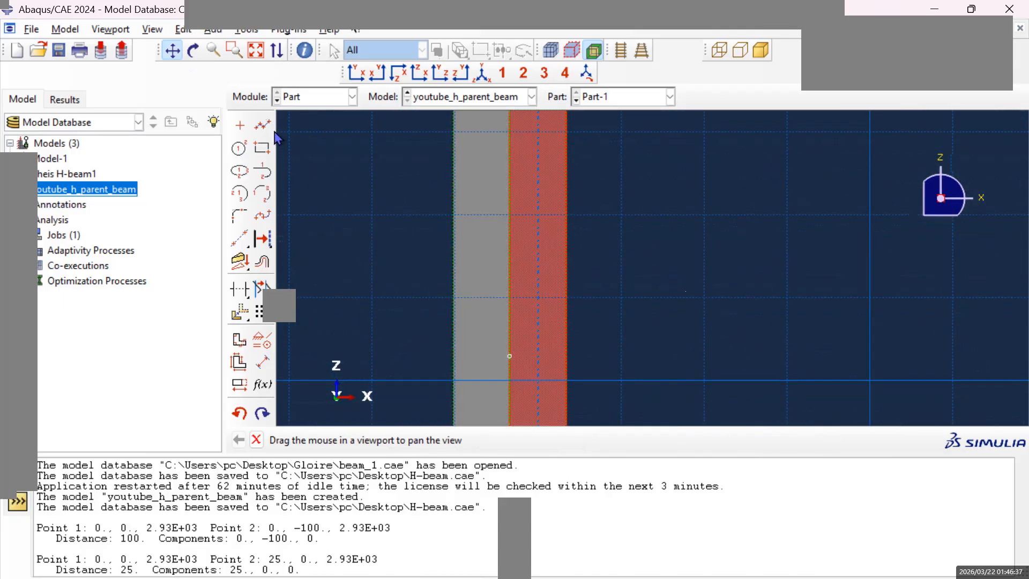
pyautogui.click(263, 125)
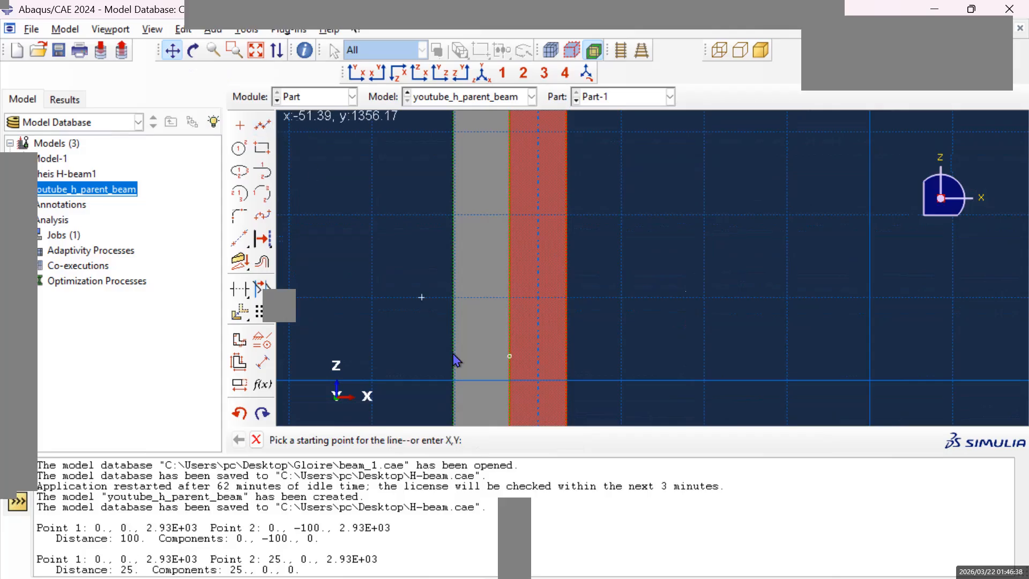
pyautogui.click(510, 357)
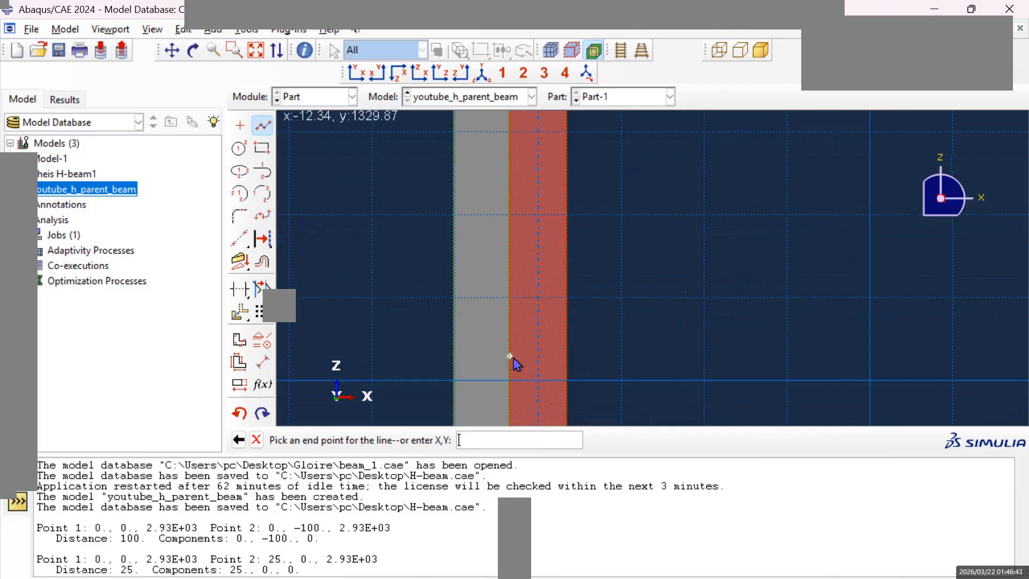
pyautogui.click(566, 356)
pyautogui.press('Escape')
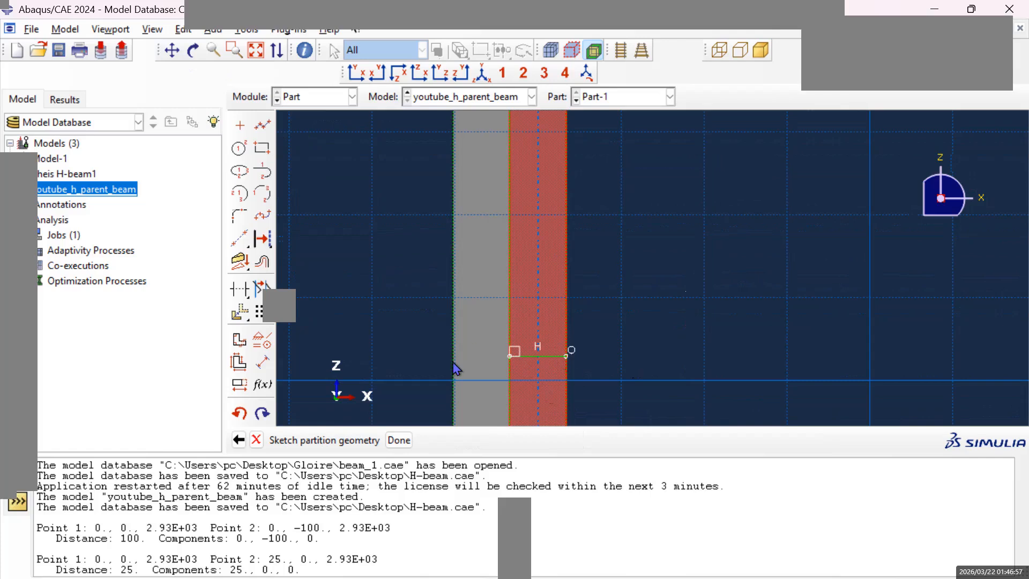
pyautogui.click(399, 441)
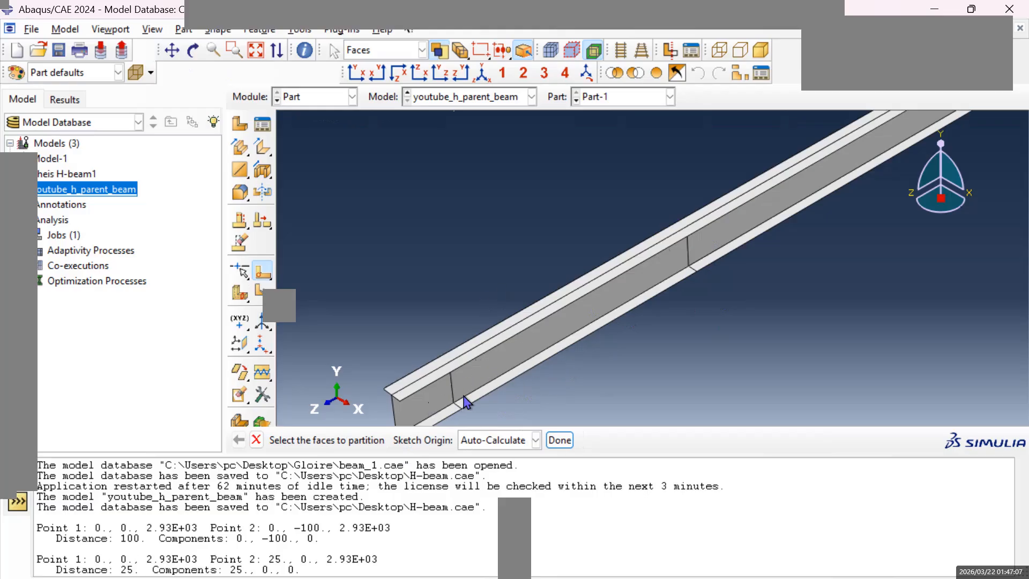
# Pick the near half of the upper flange as the face for a sketch partition.
pyautogui.click(516, 337)
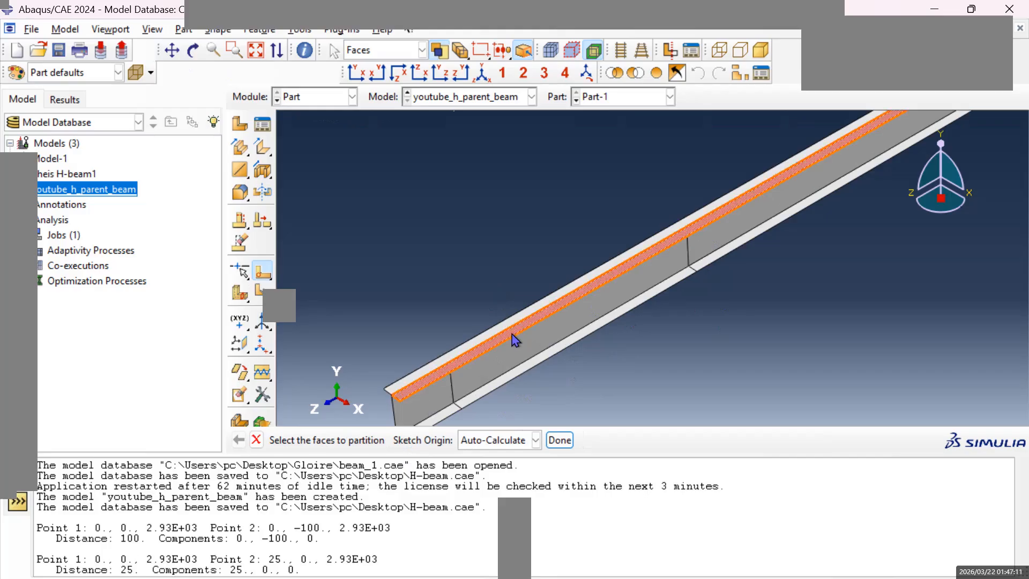
pyautogui.click(569, 57)
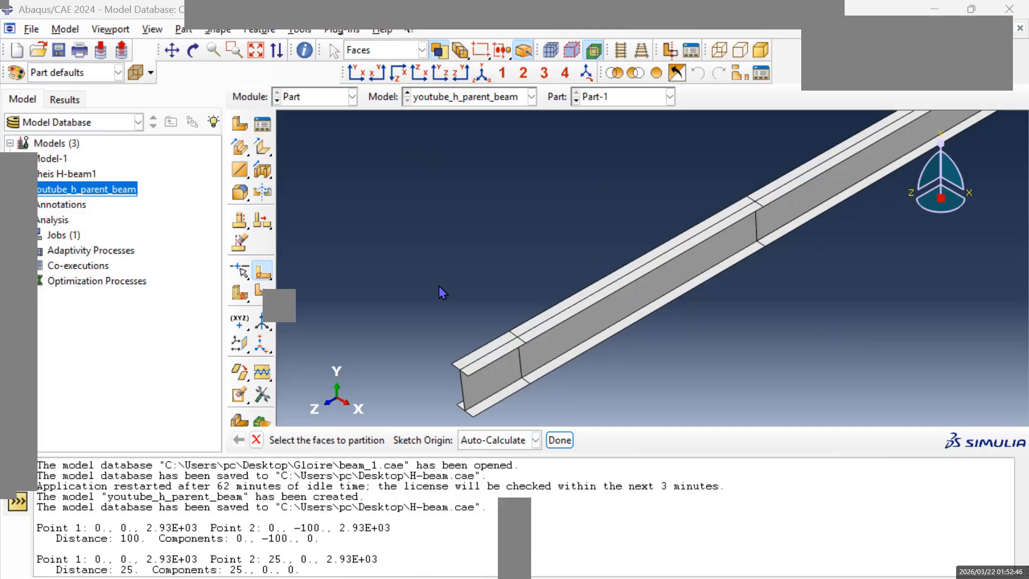
# Examine the flange and web partitions from the other side of the beam, up to its far end.
pyautogui.click(195, 51)
pyautogui.click(171, 51)
pyautogui.moveTo(490, 376); pyautogui.dragTo(822, 397)
pyautogui.click(194, 51)
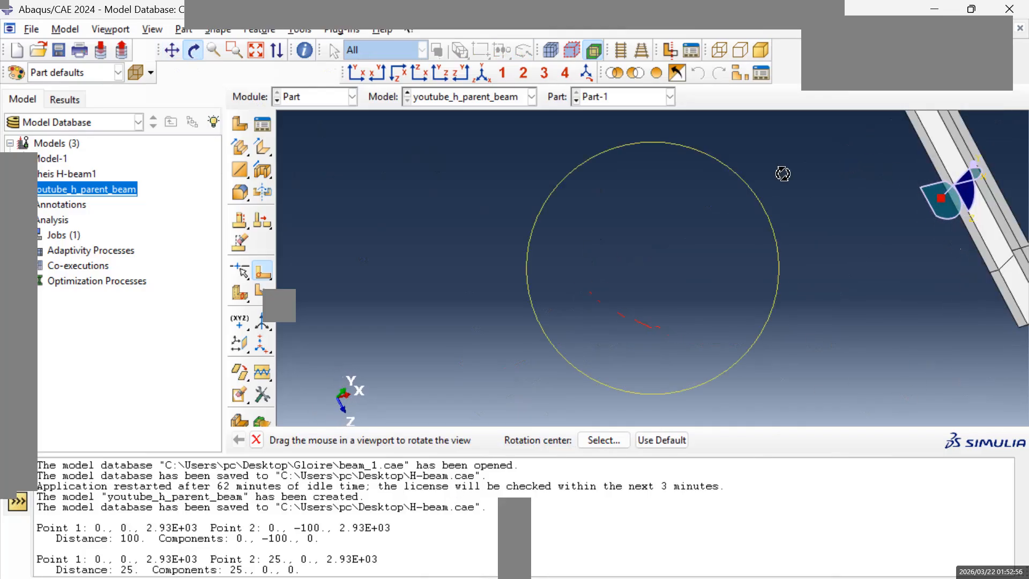
pyautogui.click(172, 51)
pyautogui.moveTo(871, 223)
pyautogui.mouseDown()
pyautogui.moveTo(746, 260)
pyautogui.moveTo(785, 292)
pyautogui.moveTo(687, 182)
pyautogui.moveTo(705, 306)
pyautogui.moveTo(673, 324)
pyautogui.moveTo(688, 371)
pyautogui.moveTo(654, 328)
pyautogui.moveTo(632, 260)
pyautogui.mouseUp()
pyautogui.moveTo(609, 225); pyautogui.dragTo(607, 245)
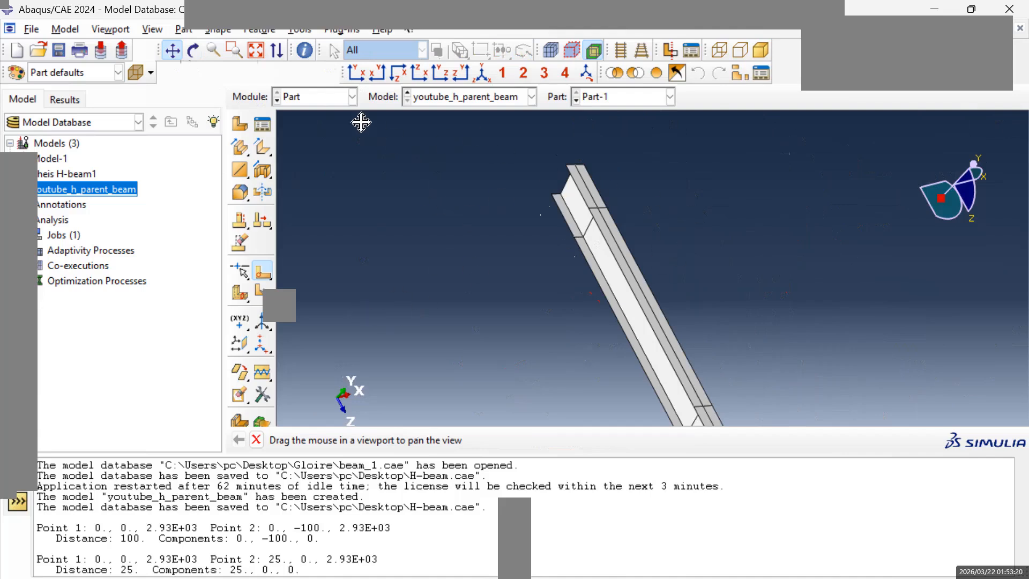
pyautogui.press('Escape')
# Switch to the Mesh module and set the object to Part-1 instead of the assembly.
pyautogui.click(352, 97)
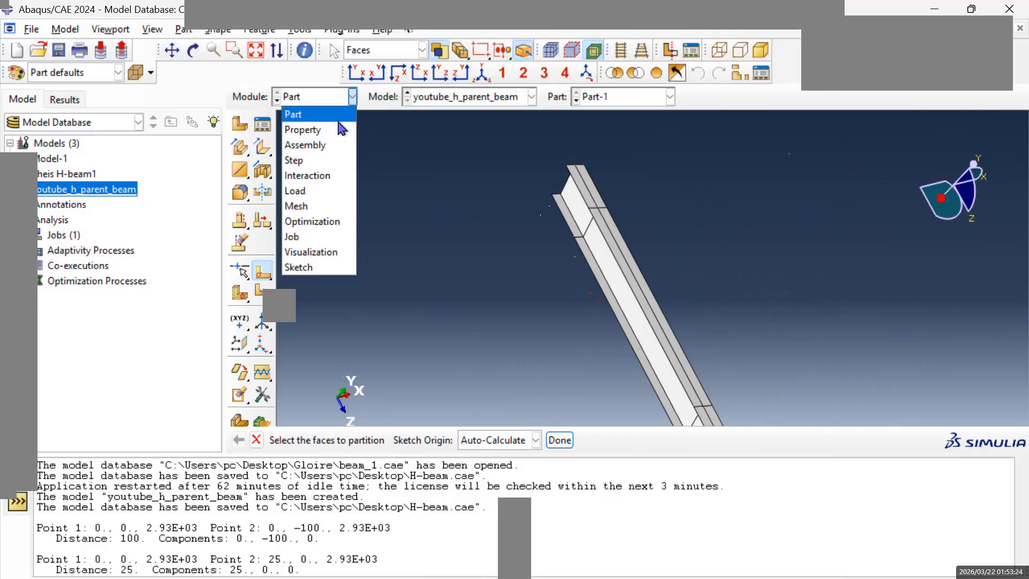
pyautogui.click(328, 176)
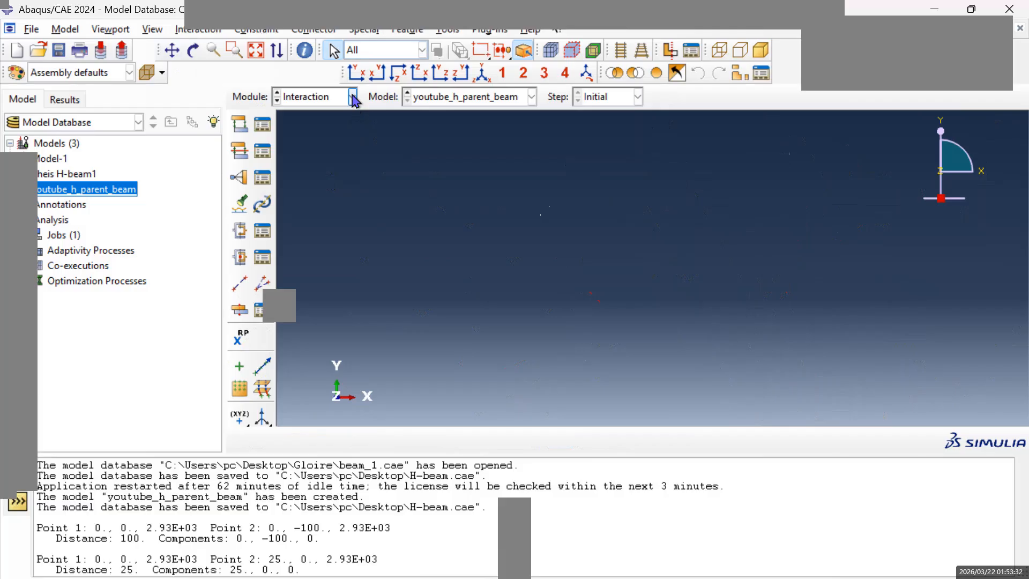
pyautogui.click(353, 98)
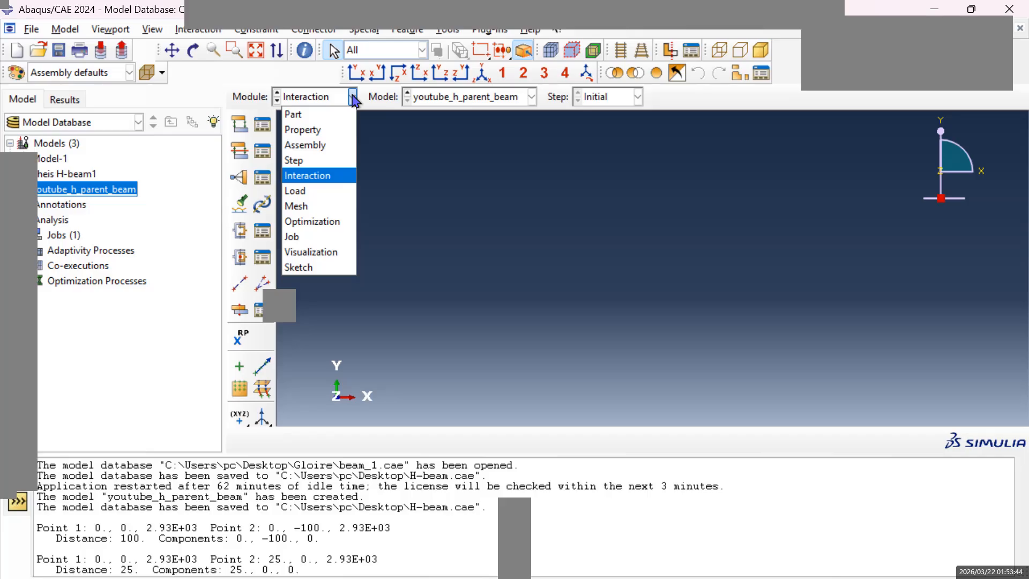
pyautogui.click(317, 210)
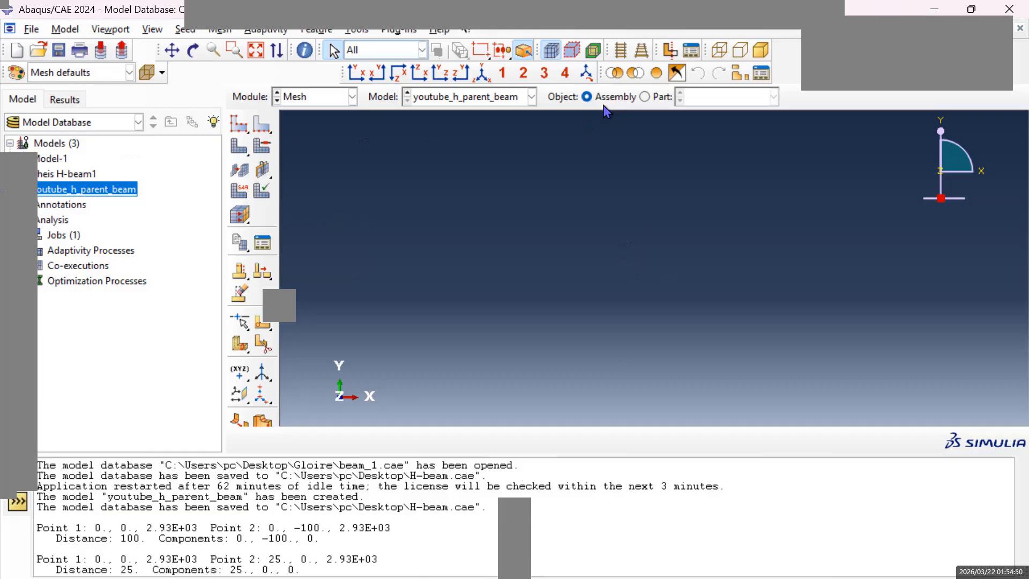
pyautogui.click(656, 99)
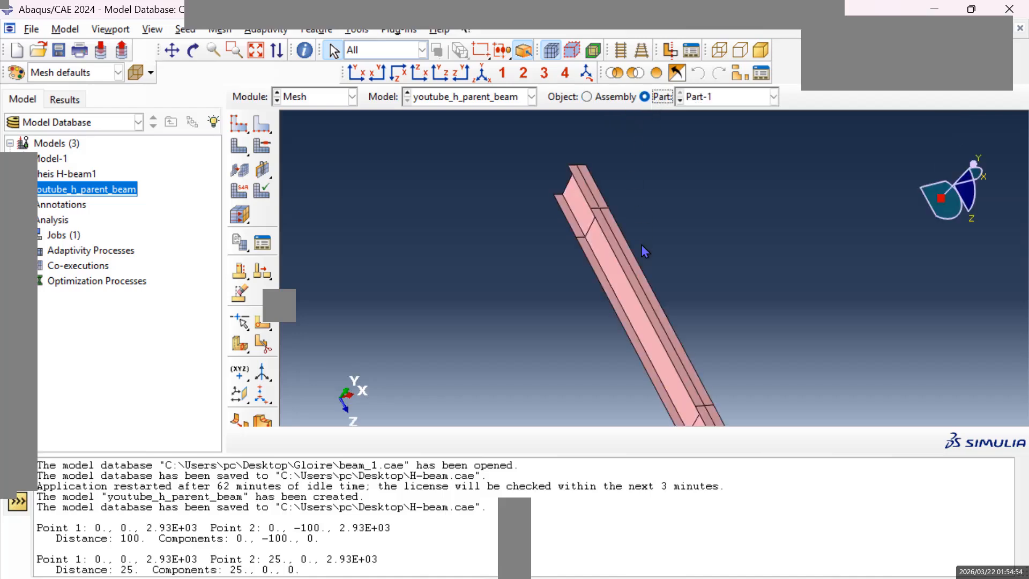
pyautogui.scroll(2, 642, 280)
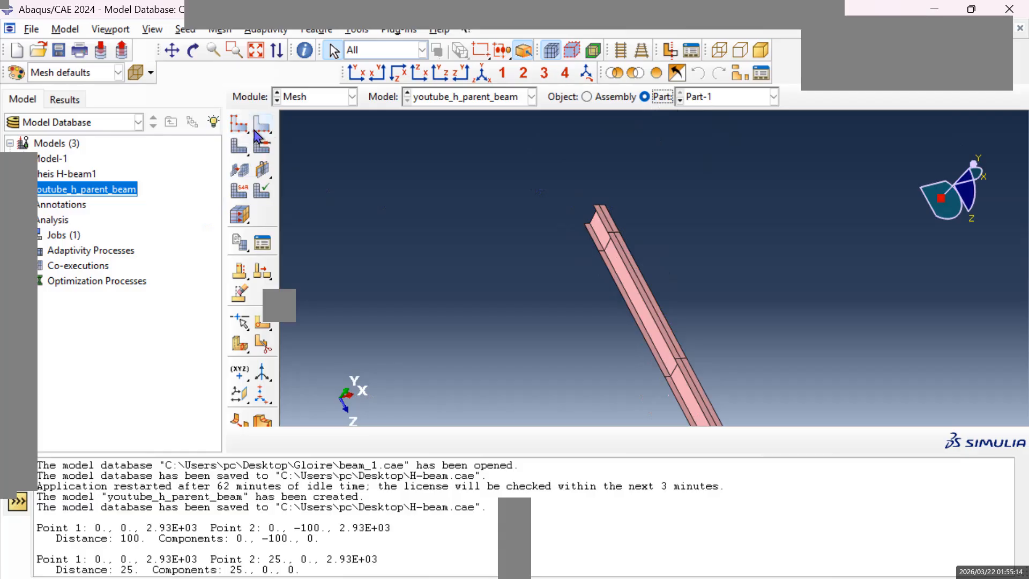
# Seed the part with an approximate global size of 10 and complete the seeding definition.
pyautogui.click(239, 151)
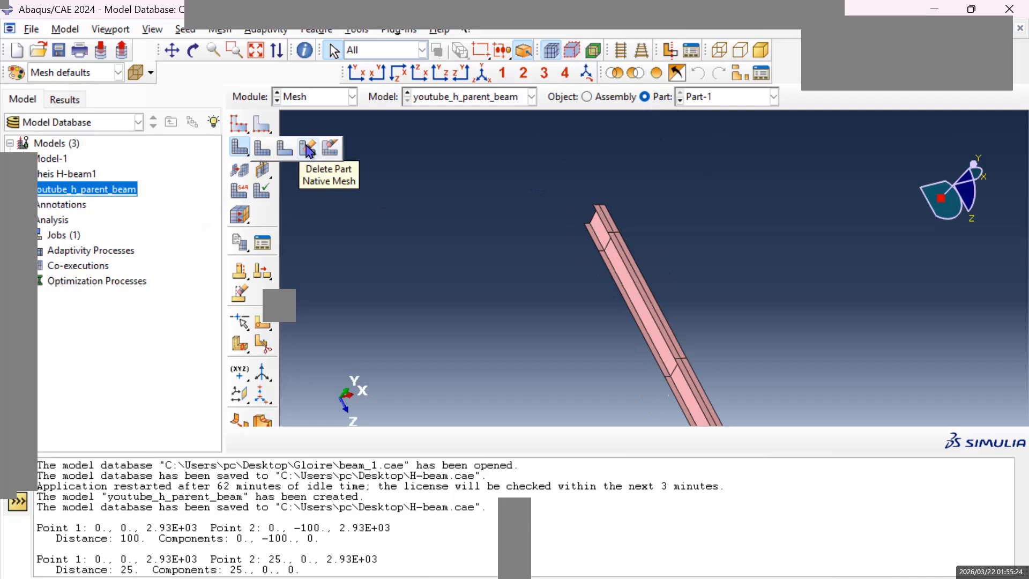
pyautogui.click(242, 154)
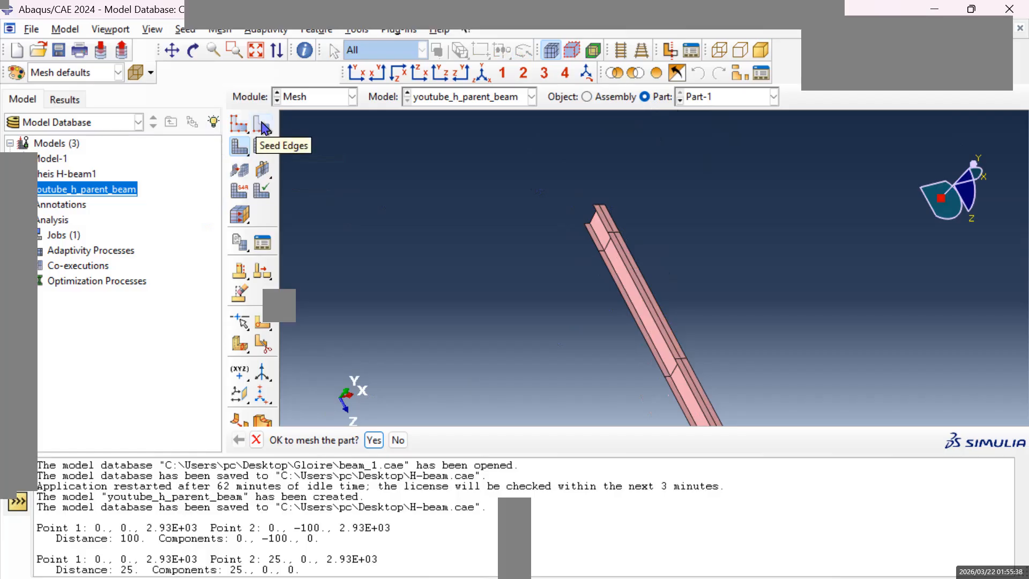
pyautogui.click(236, 128)
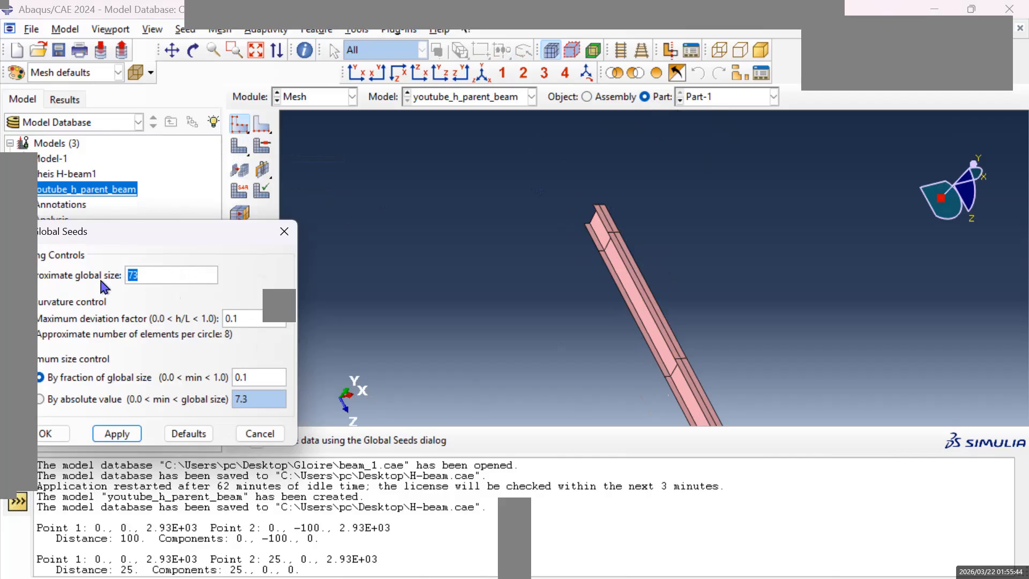
pyautogui.click(147, 279)
pyautogui.press('BackSpace')
pyautogui.press('BackSpace')
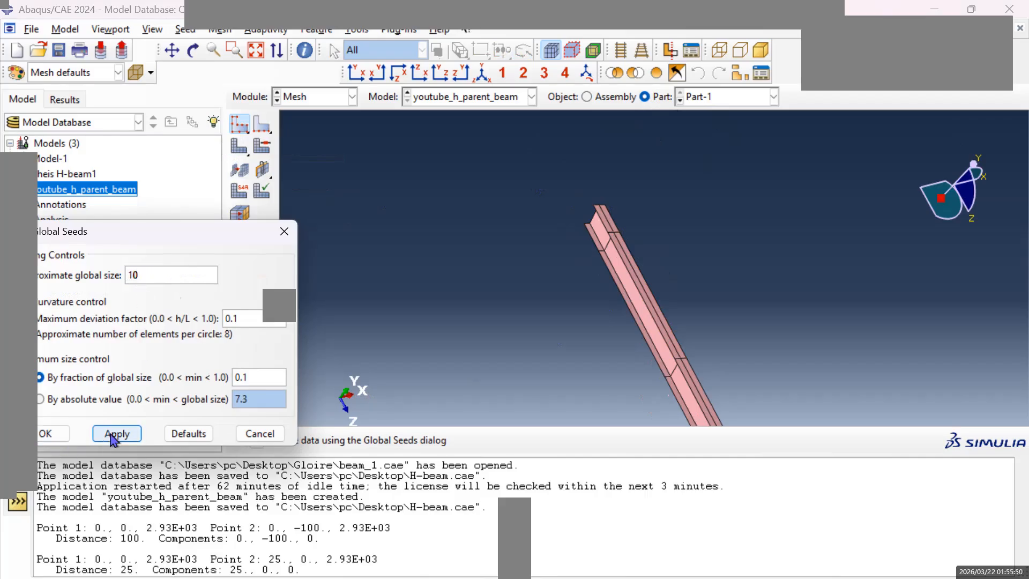
pyautogui.click(56, 437)
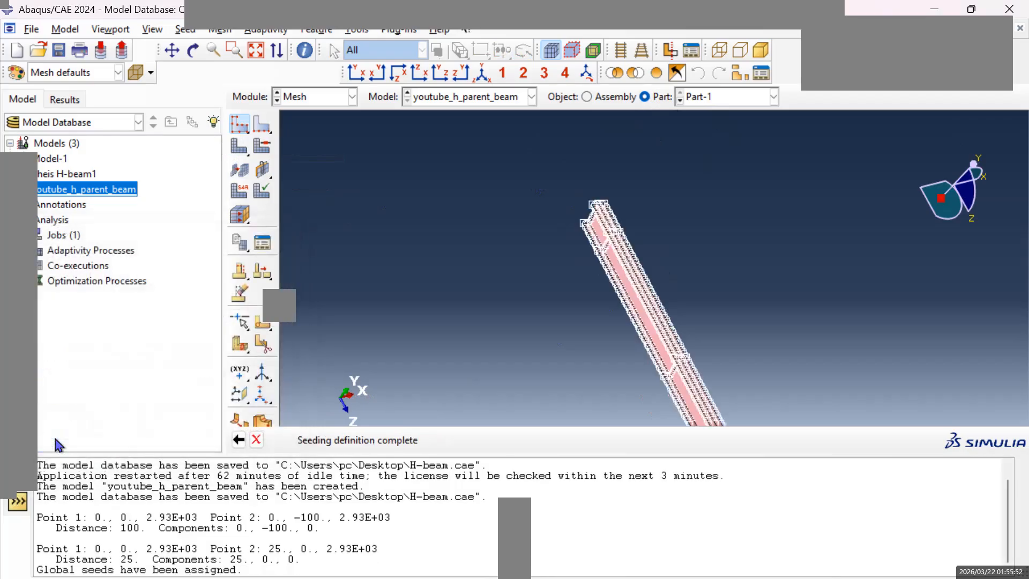
pyautogui.scroll(1, 652, 294)
pyautogui.scroll(-4, 650, 288)
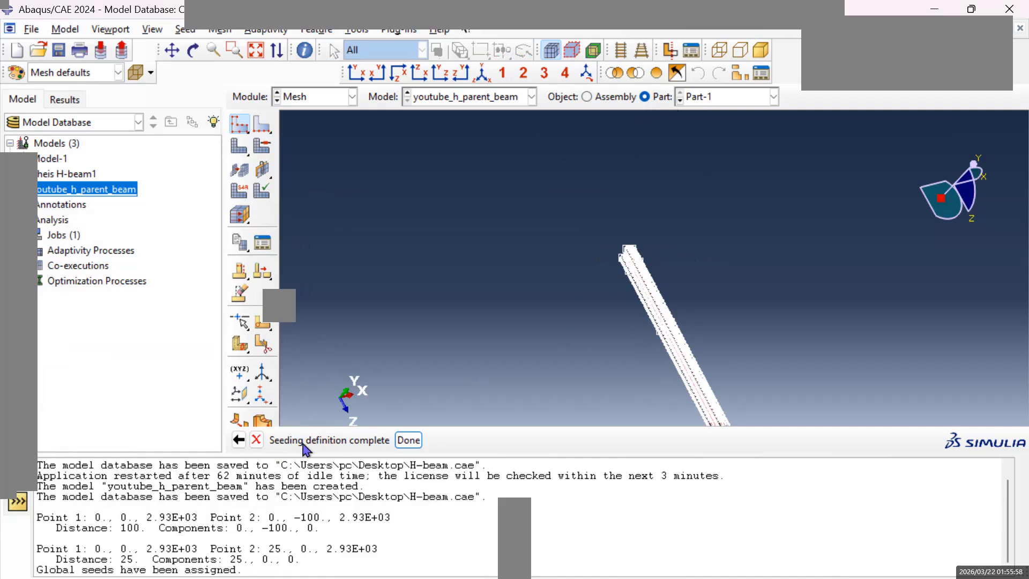
pyautogui.click(408, 440)
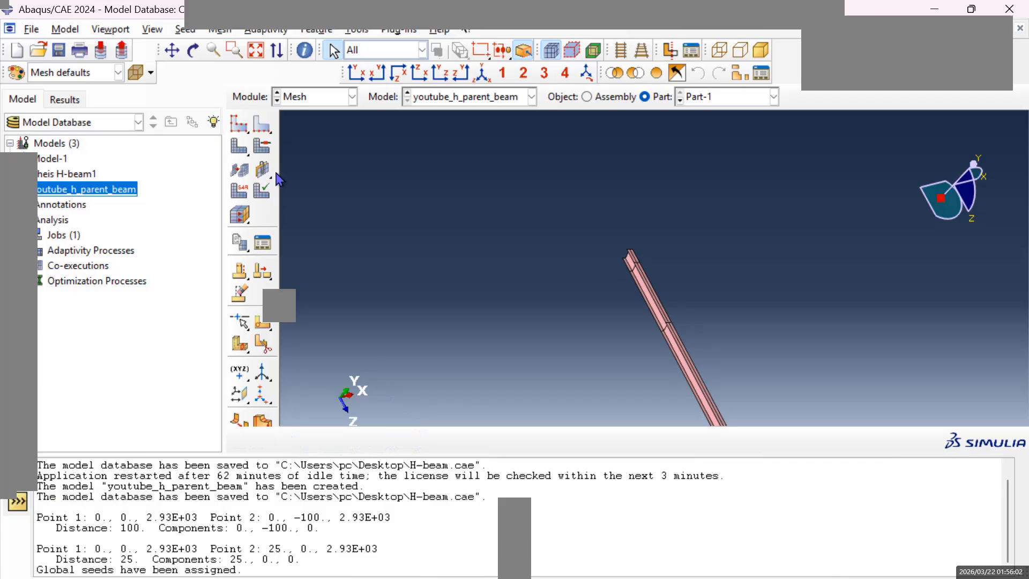
# Mesh the whole H-beam part with the assigned global seeds.
pyautogui.click(241, 155)
pyautogui.click(241, 155)
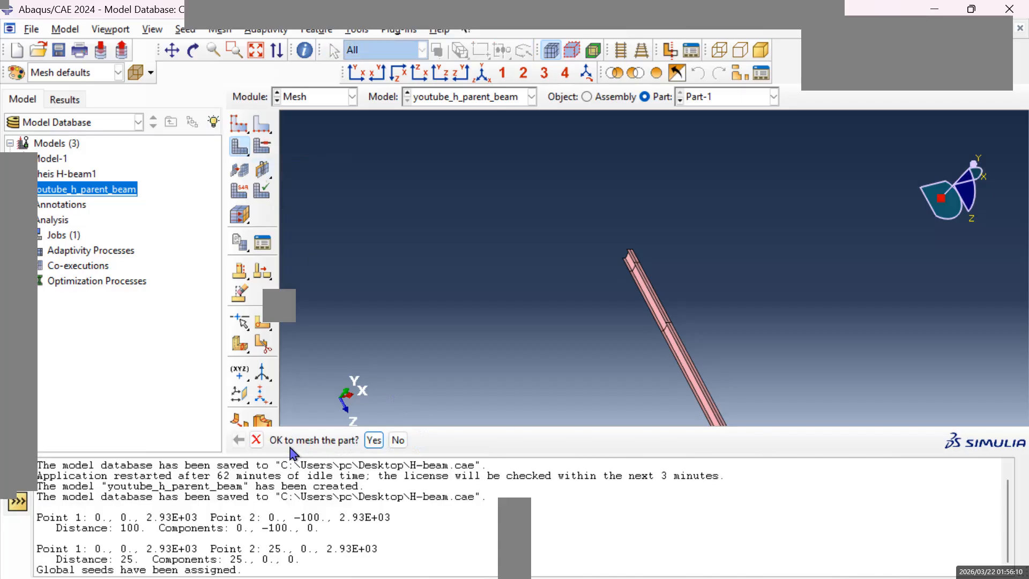
pyautogui.click(374, 440)
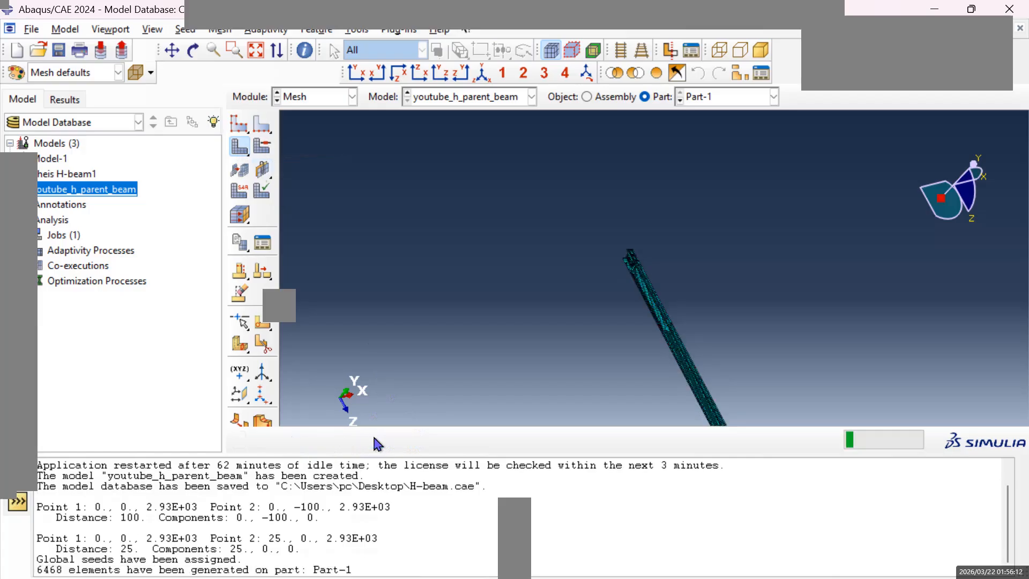
# Examine the mesh on the H-beam's flanges and web along its length in the isometric view.
pyautogui.scroll(2, 635, 328)
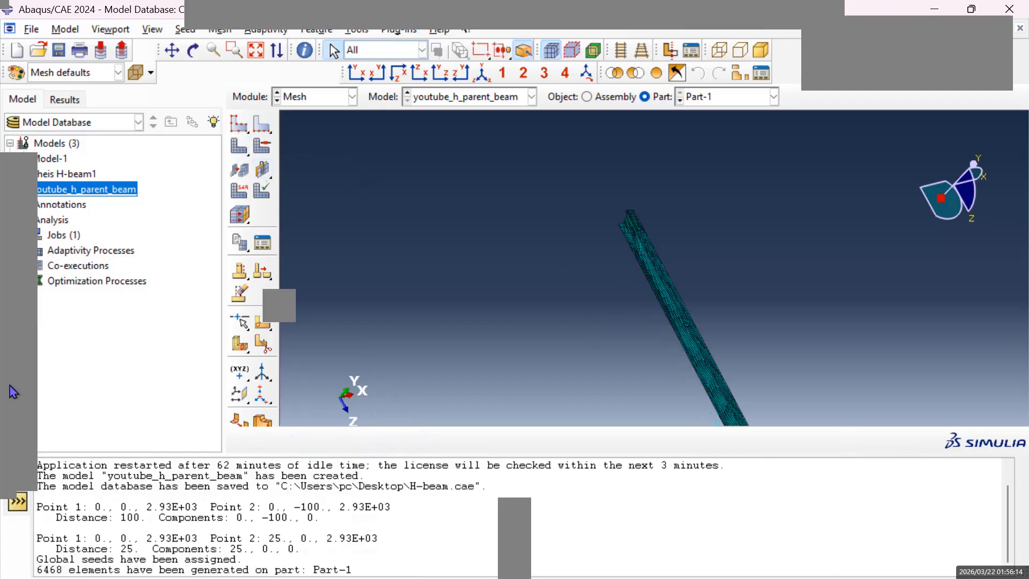
pyautogui.click(484, 79)
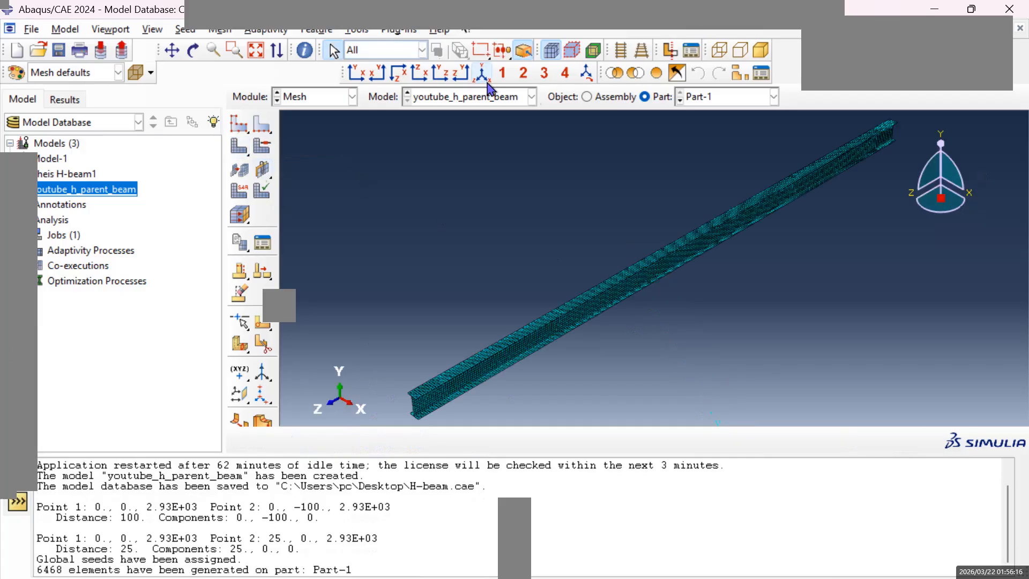
pyautogui.click(173, 51)
pyautogui.scroll(-3, 499, 354)
pyautogui.moveTo(527, 375); pyautogui.dragTo(539, 294)
pyautogui.scroll(-5, 515, 297)
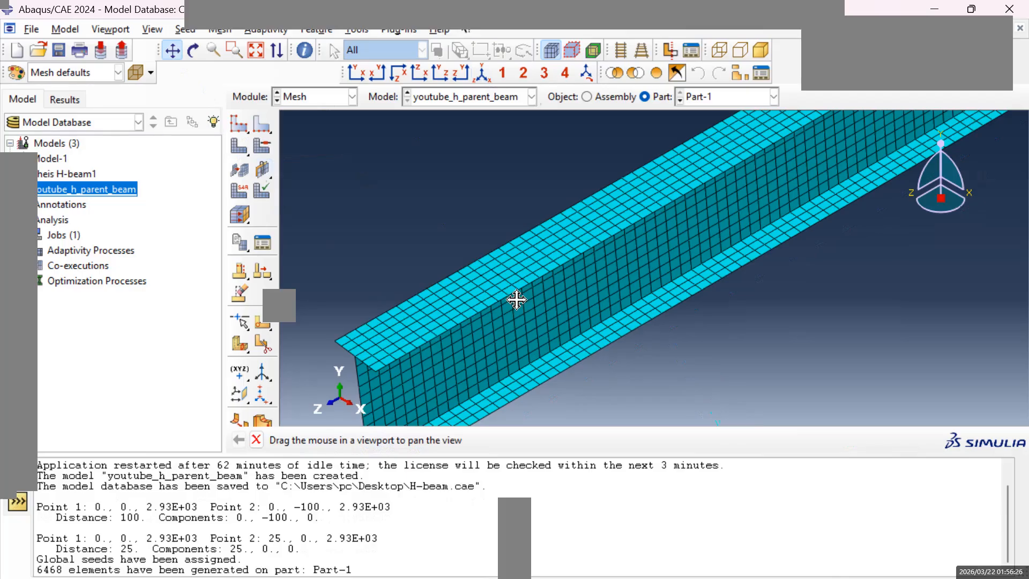
pyautogui.moveTo(516, 299); pyautogui.dragTo(666, 241)
pyautogui.moveTo(742, 237)
pyautogui.mouseDown()
pyautogui.moveTo(786, 198)
pyautogui.moveTo(875, 182)
pyautogui.moveTo(530, 295)
pyautogui.moveTo(714, 168)
pyautogui.moveTo(651, 333)
pyautogui.mouseUp()
pyautogui.moveTo(783, 268); pyautogui.dragTo(616, 322)
pyautogui.moveTo(752, 256); pyautogui.dragTo(627, 323)
pyautogui.moveTo(735, 239)
pyautogui.mouseDown()
pyautogui.moveTo(685, 278)
pyautogui.moveTo(690, 290)
pyautogui.mouseUp()
pyautogui.scroll(-5, 690, 292)
pyautogui.moveTo(648, 354); pyautogui.dragTo(665, 246)
pyautogui.moveTo(514, 318)
pyautogui.mouseDown()
pyautogui.moveTo(588, 255)
pyautogui.moveTo(614, 261)
pyautogui.mouseUp()
pyautogui.moveTo(582, 348)
pyautogui.mouseDown()
pyautogui.moveTo(632, 236)
pyautogui.moveTo(526, 310)
pyautogui.mouseUp()
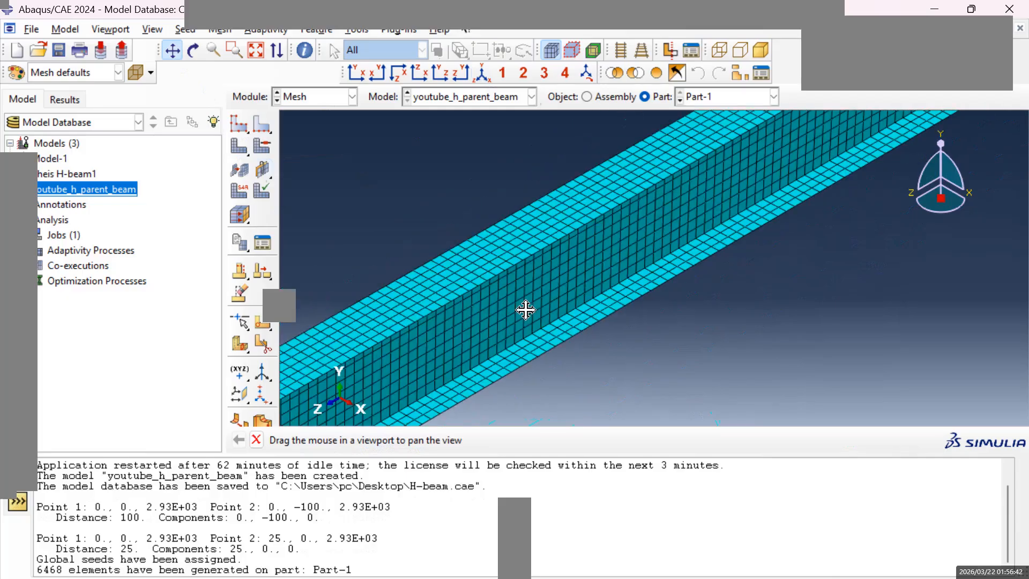
pyautogui.scroll(4, 525, 309)
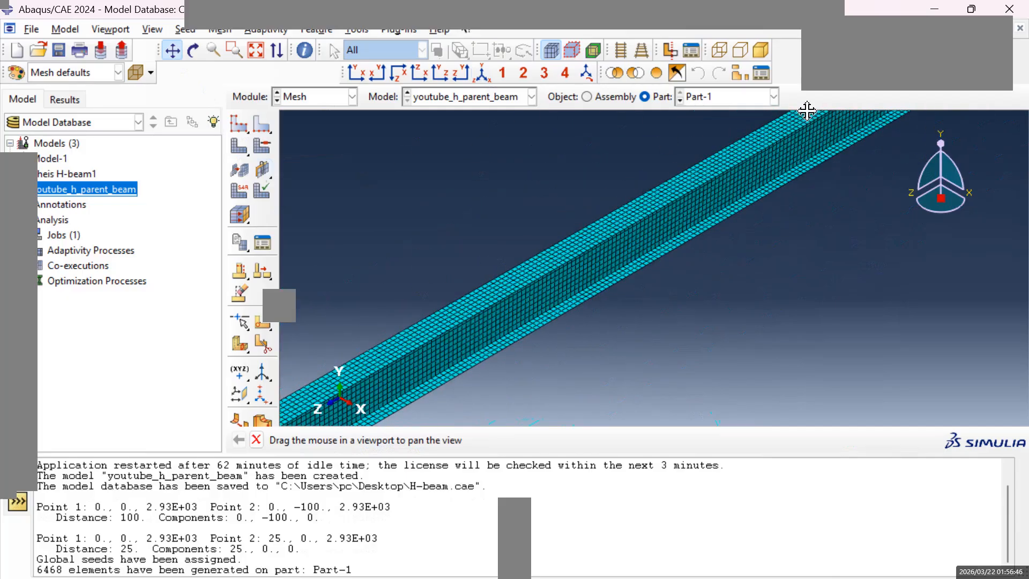
# Make youtube_stiffener the active part and seed it with an approximate global size of 10.
pyautogui.click(774, 97)
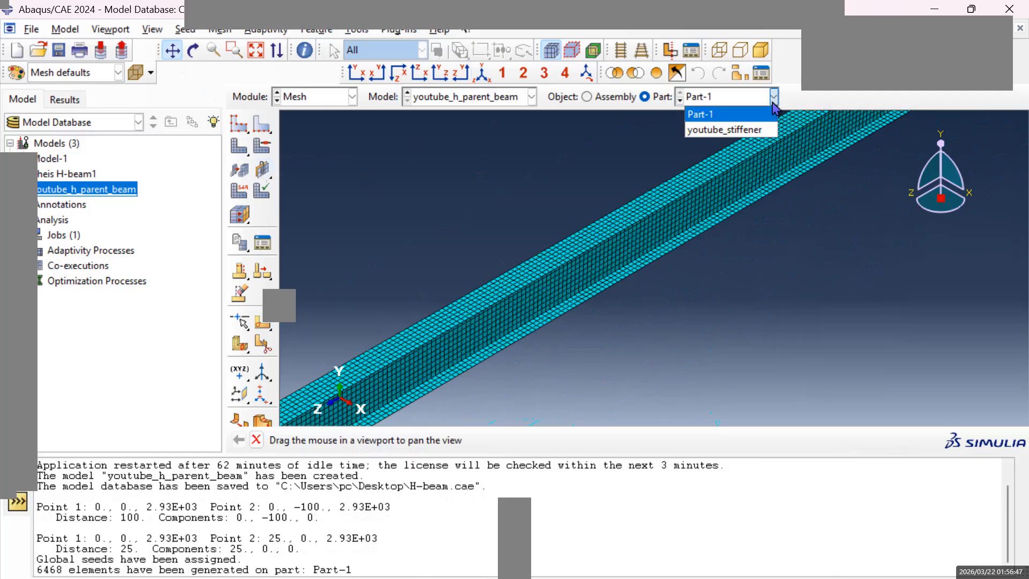
pyautogui.click(750, 131)
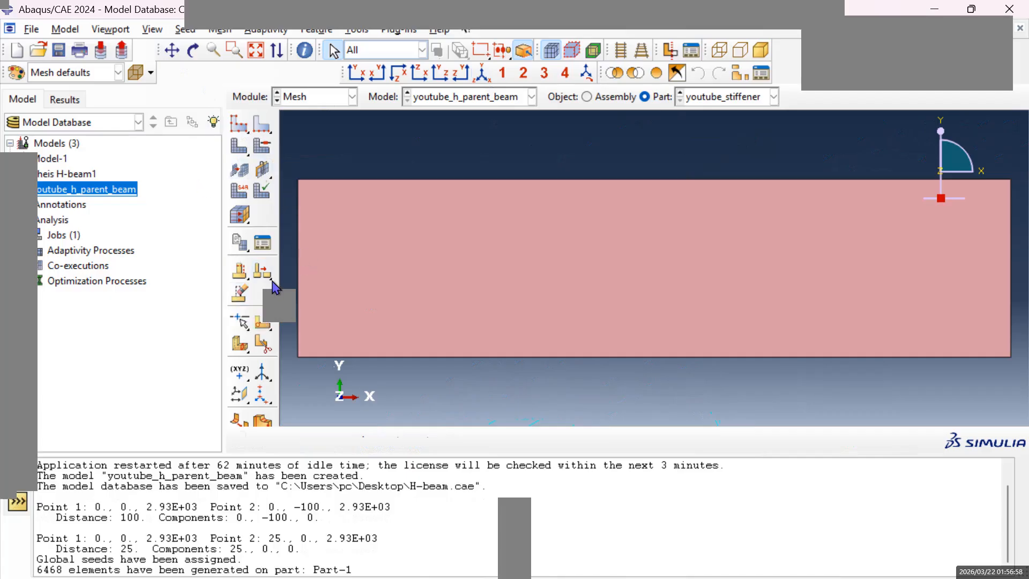
pyautogui.click(240, 129)
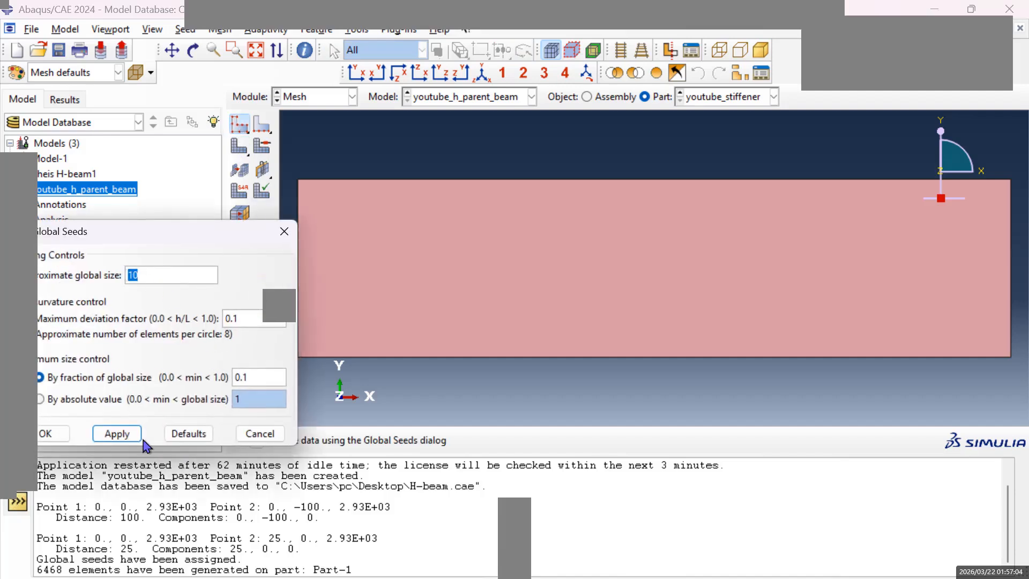
pyautogui.click(58, 439)
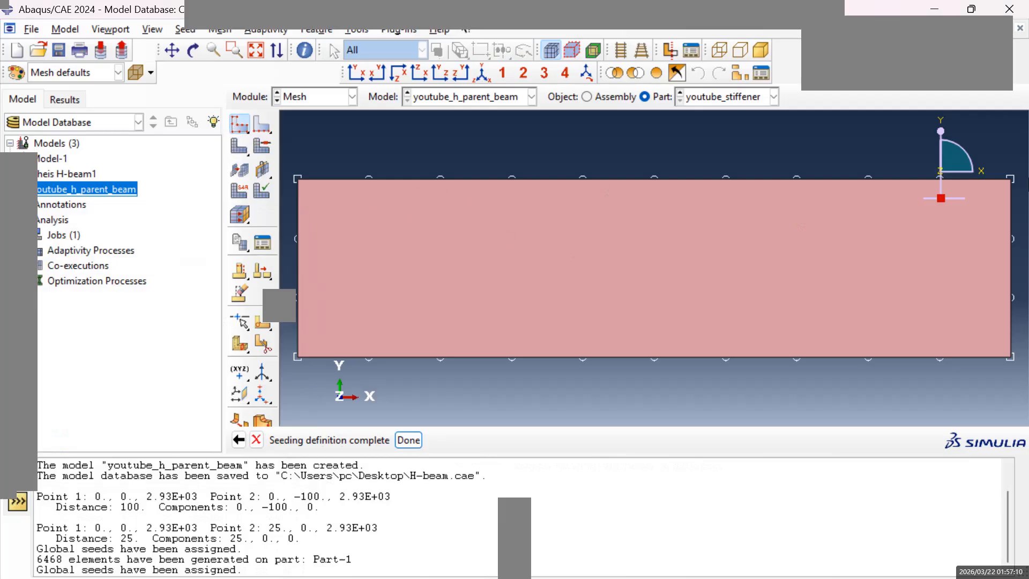
pyautogui.click(240, 147)
pyautogui.click(243, 131)
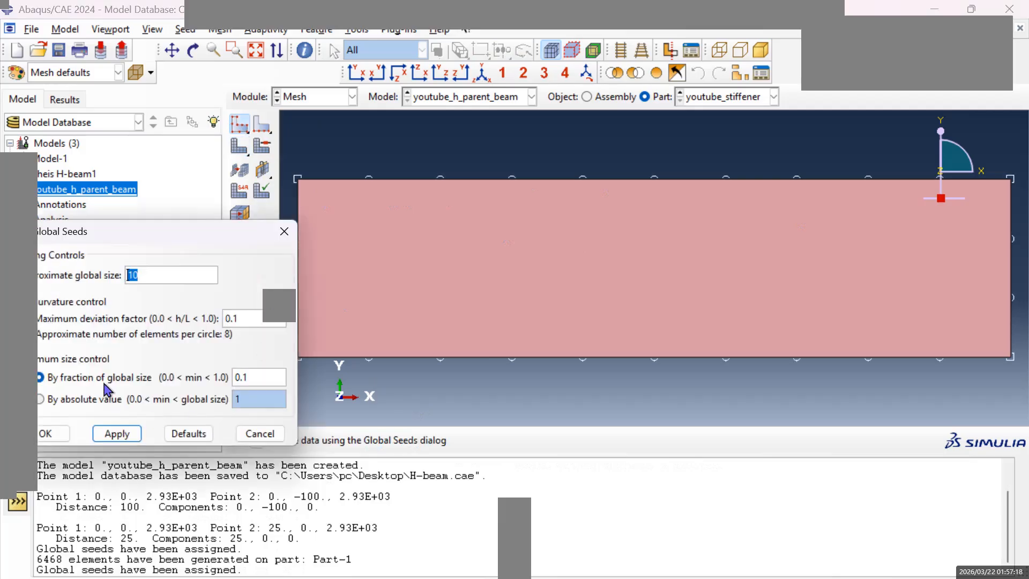
pyautogui.click(54, 433)
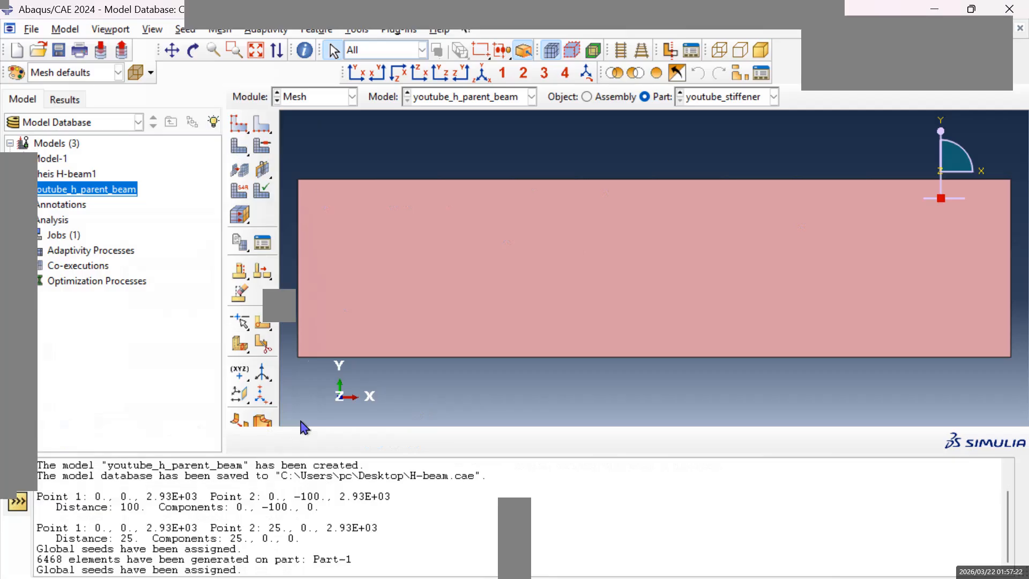
# Mesh the whole youtube_stiffener part with its assigned global seeds.
pyautogui.click(415, 284)
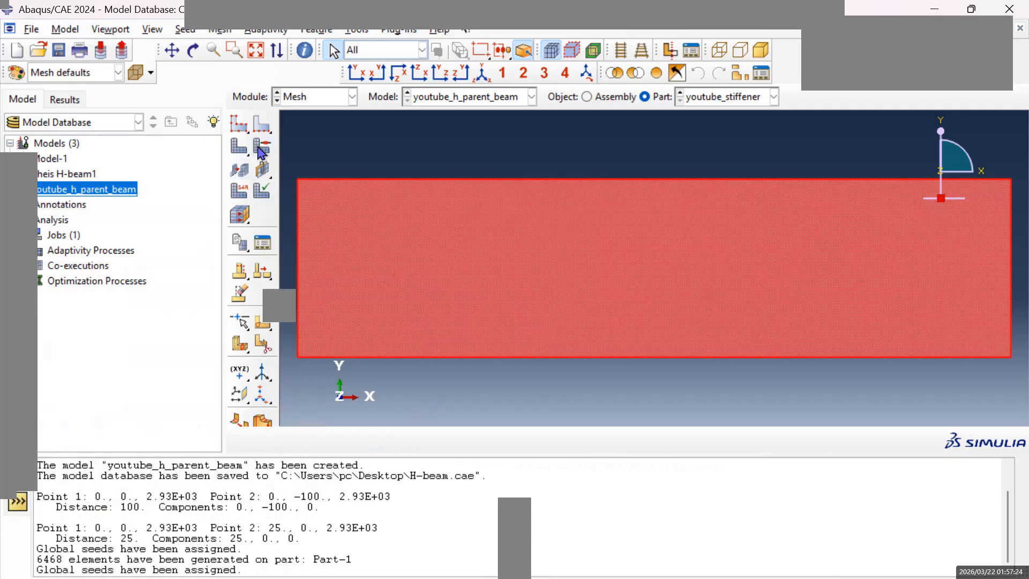
pyautogui.click(239, 145)
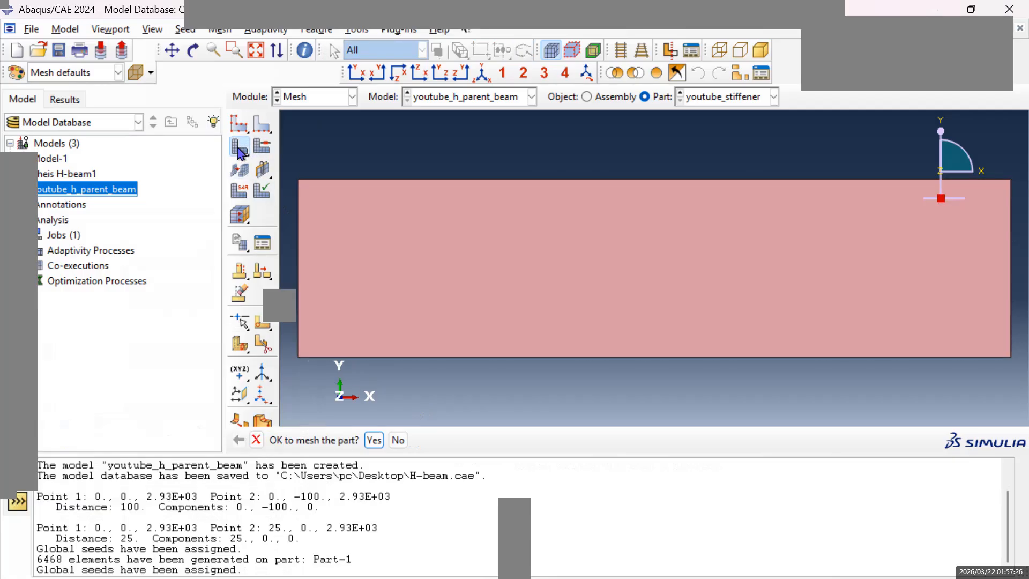
pyautogui.click(375, 440)
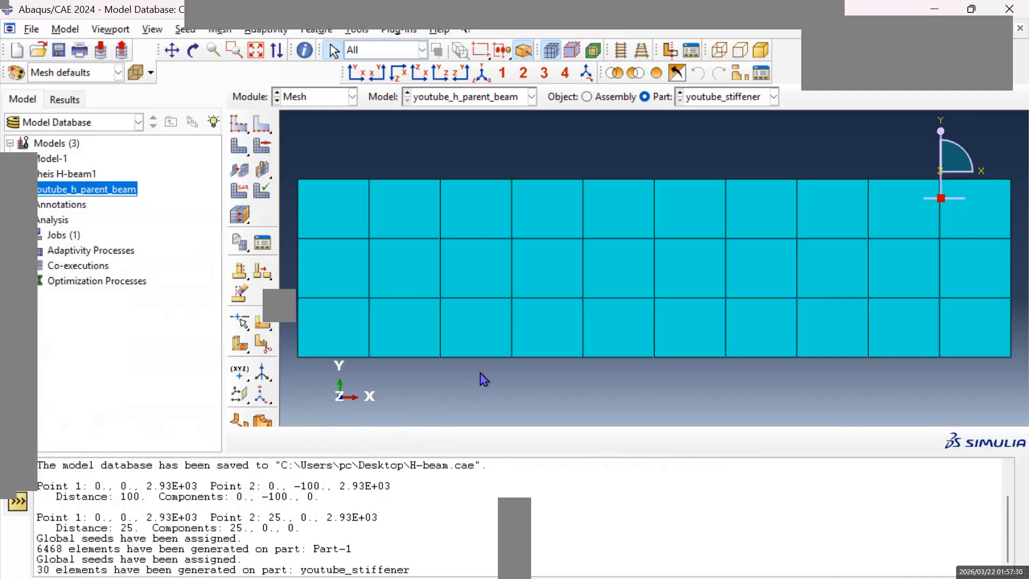
pyautogui.scroll(-2, 524, 329)
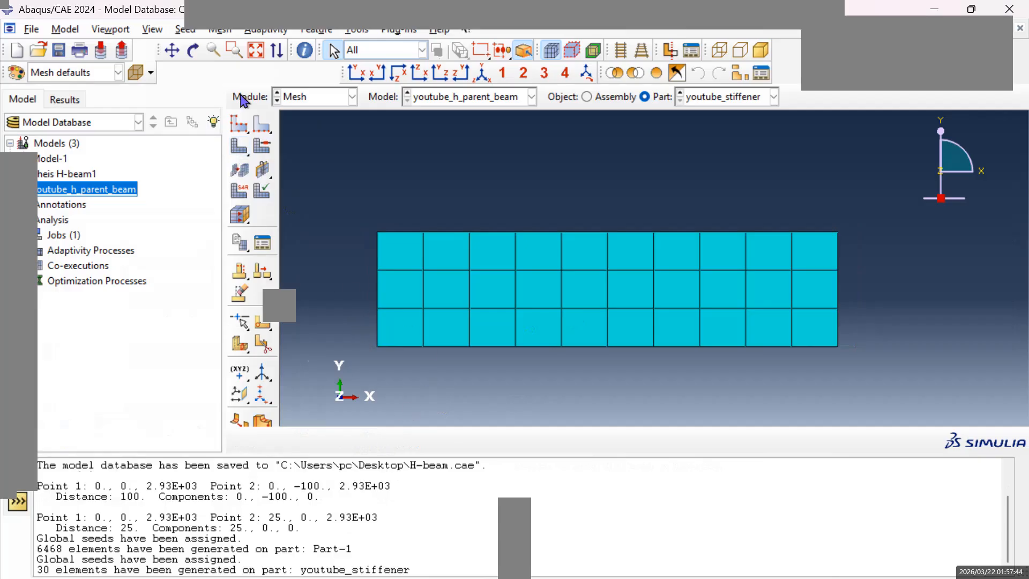
pyautogui.click(262, 128)
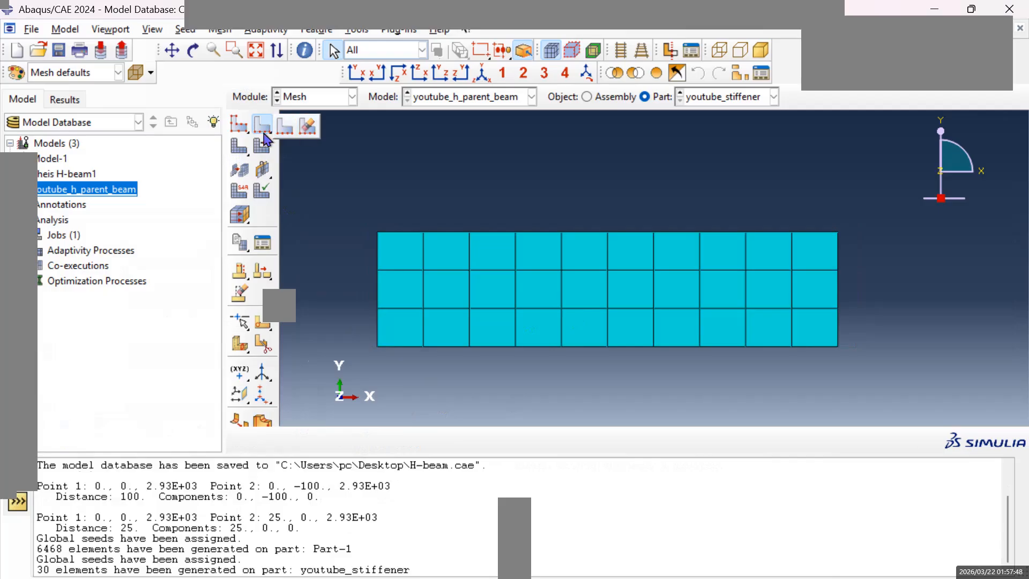
pyautogui.click(263, 127)
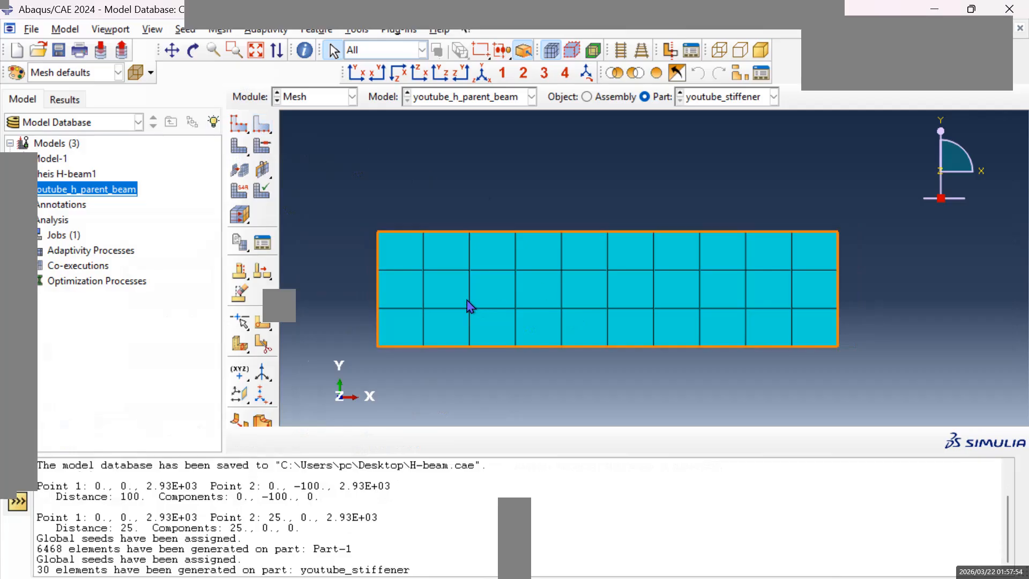
pyautogui.scroll(2, 486, 319)
pyautogui.scroll(-3, 486, 319)
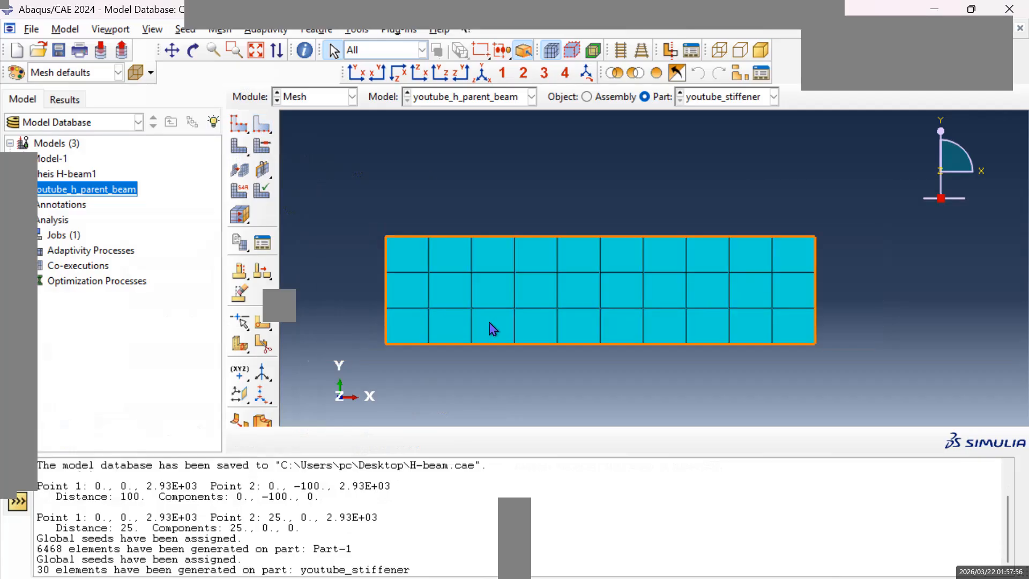
# Review the meshed Part-1 and youtube_stiffener by displaying each in turn, ending on Part-1.
pyautogui.click(774, 98)
pyautogui.click(697, 113)
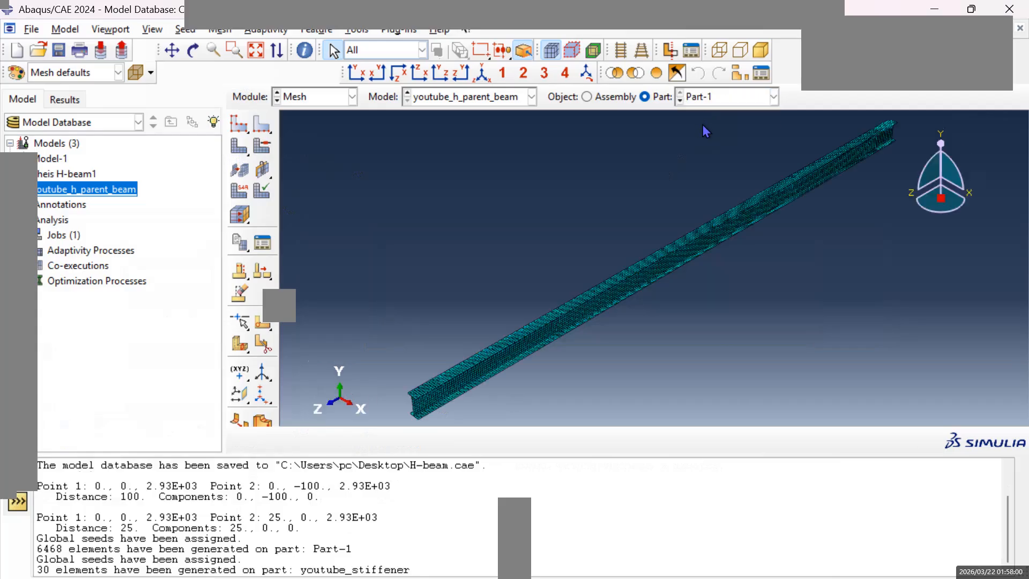
pyautogui.click(774, 98)
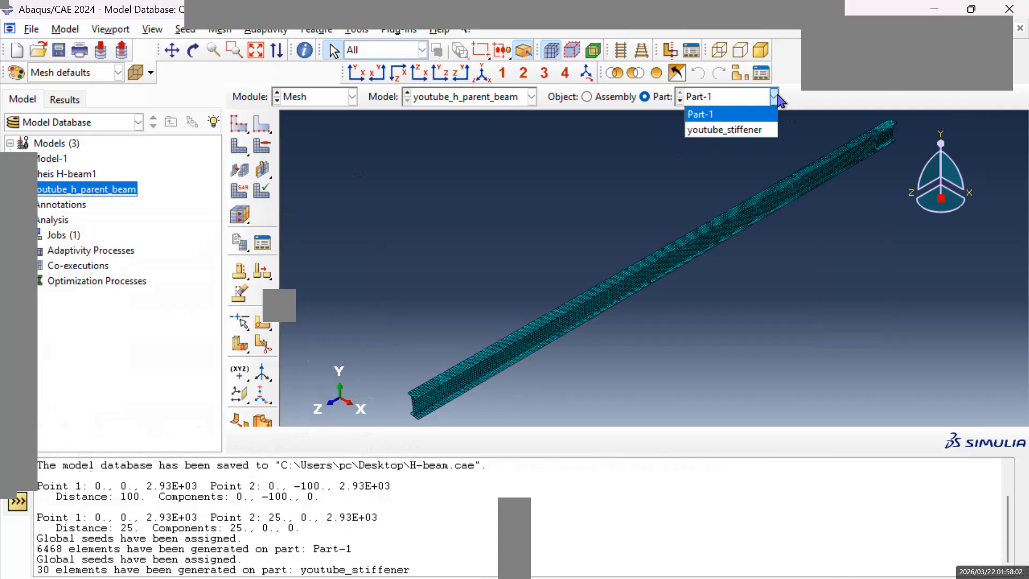
pyautogui.click(743, 132)
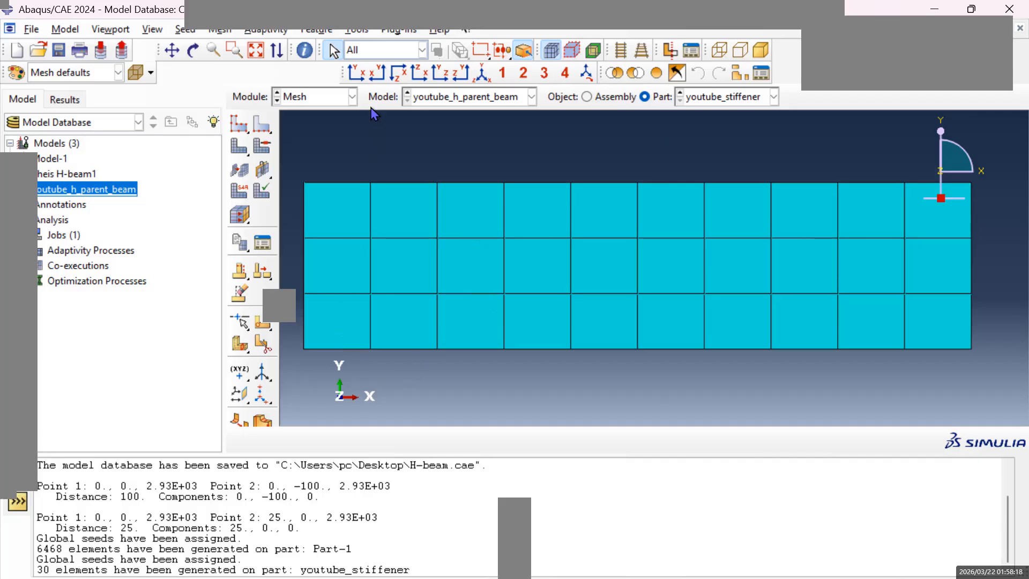
pyautogui.click(352, 97)
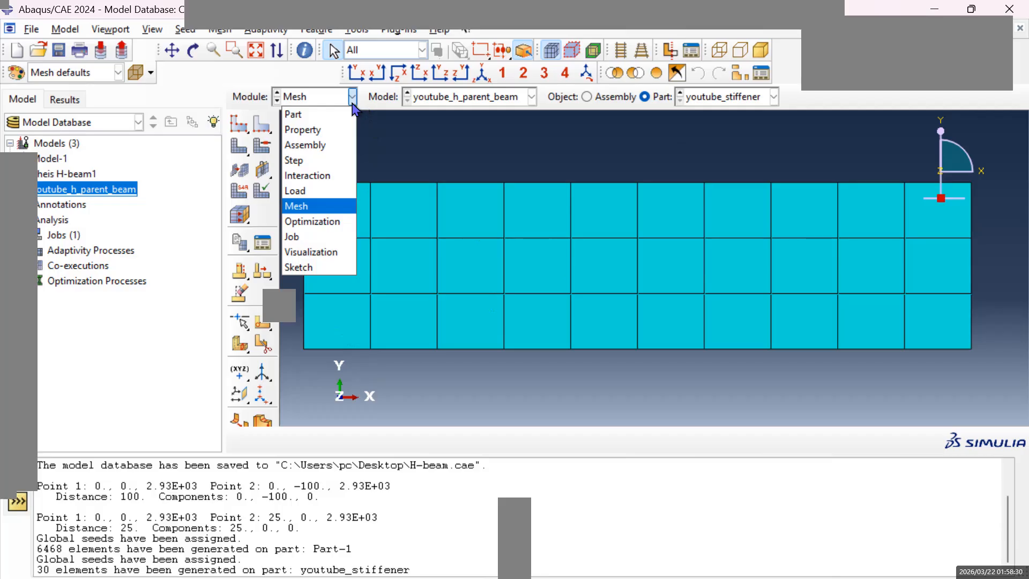
pyautogui.click(773, 97)
pyautogui.click(735, 107)
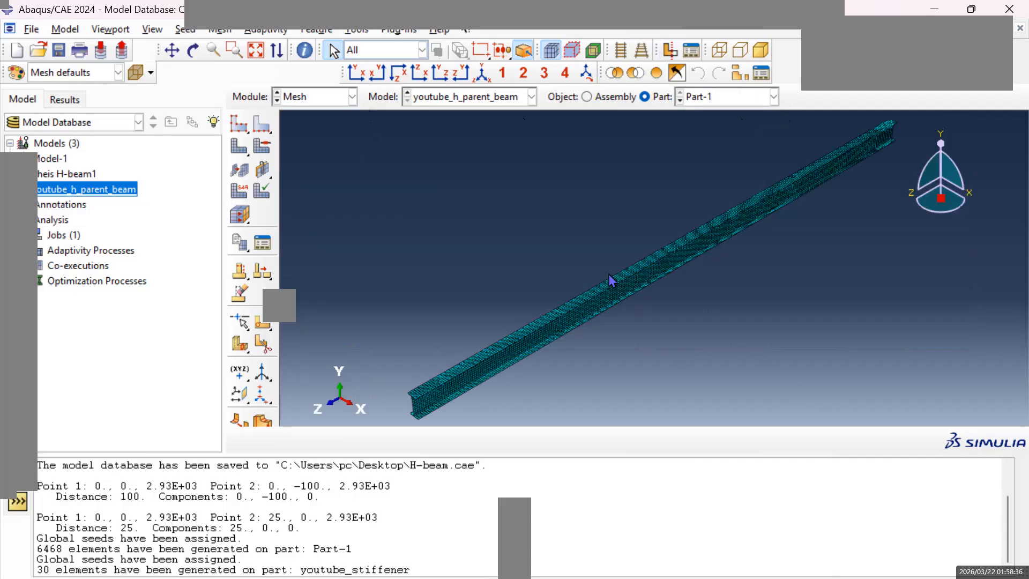
# In the Assembly module, create instances from the parts Part-1 and youtube_stiffener with automatic naming.
pyautogui.click(352, 97)
pyautogui.click(316, 146)
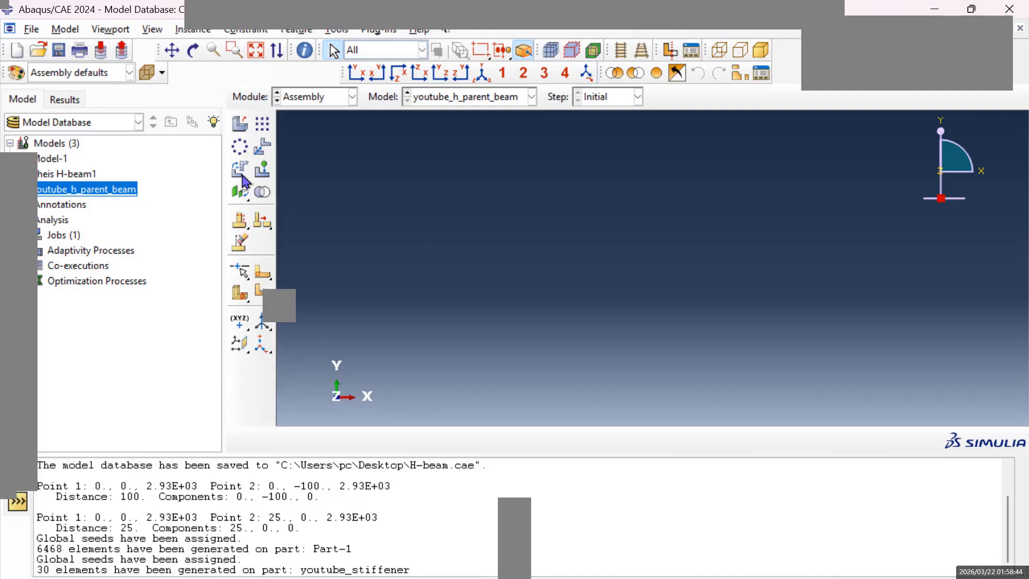
pyautogui.click(248, 127)
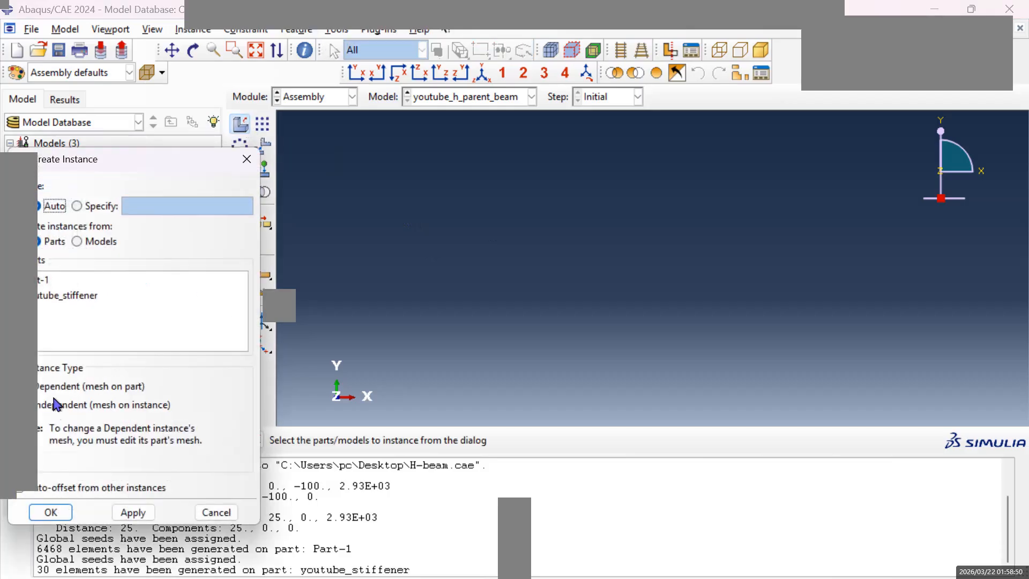
pyautogui.click(52, 282)
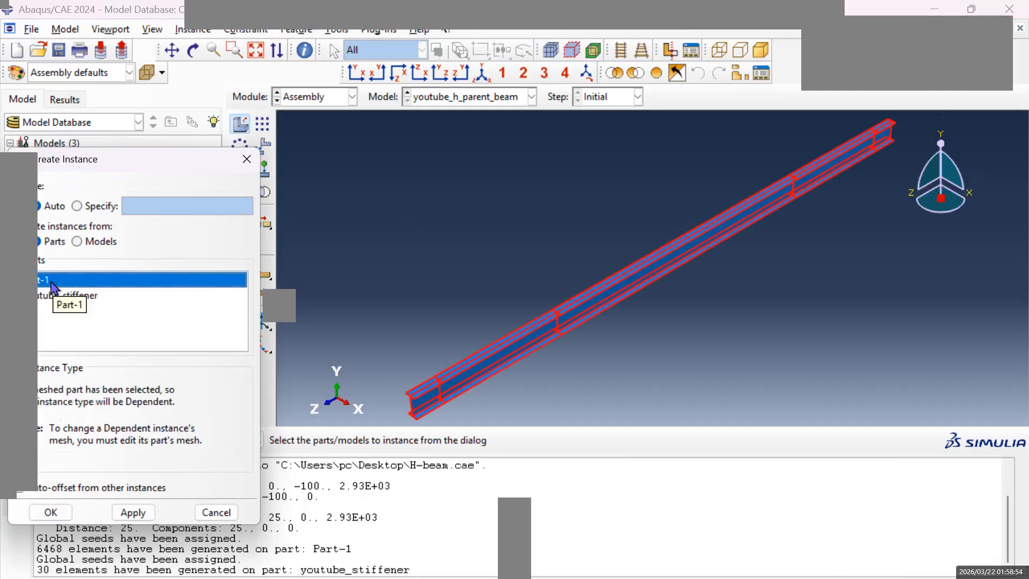
pyautogui.keyDown('shift'); pyautogui.click(59, 296); pyautogui.keyUp('shift')
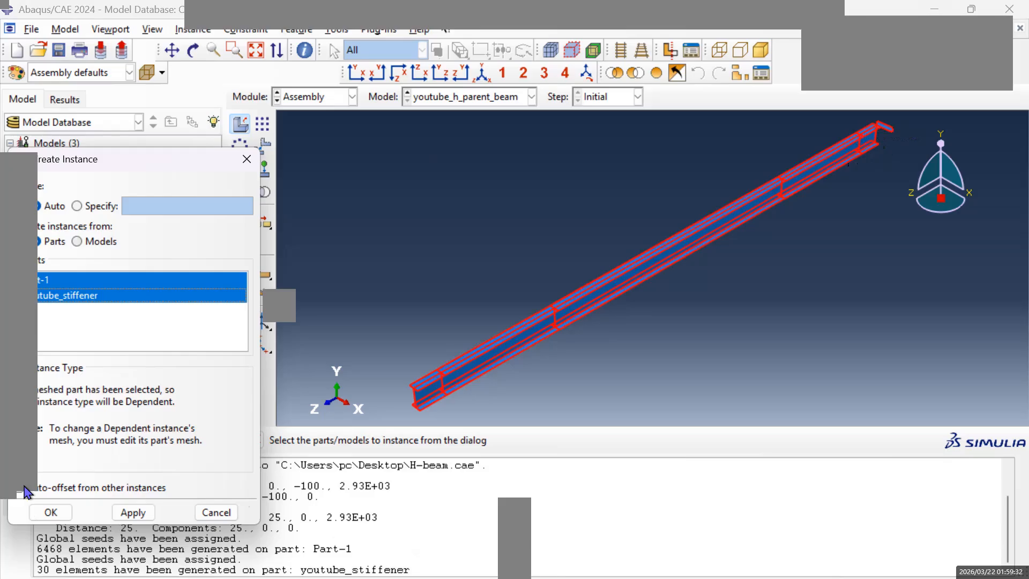
# Turn on auto-offset from other instances and create the Part-1 and youtube_stiffener instances.
pyautogui.click(24, 489)
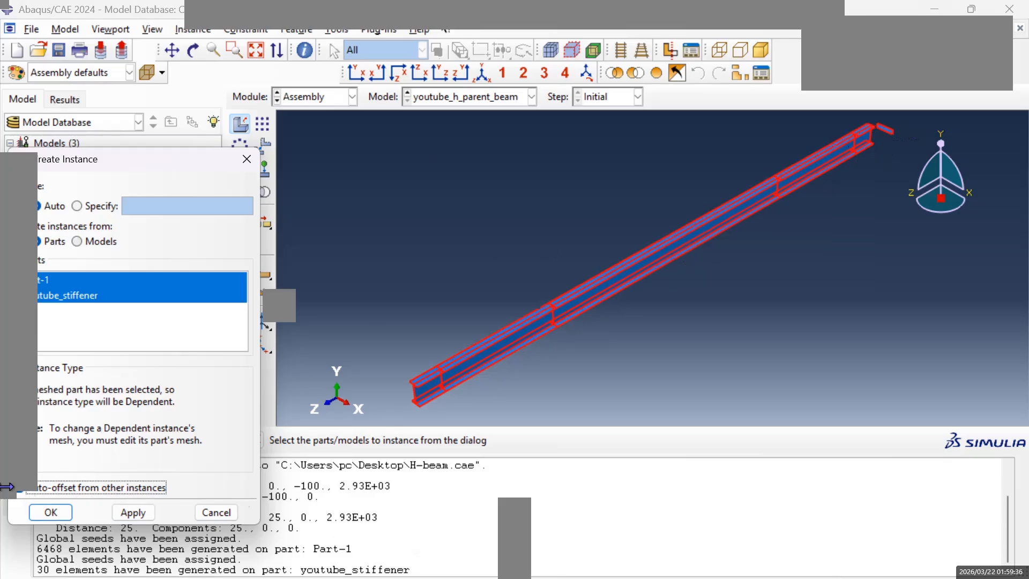
pyautogui.click(51, 513)
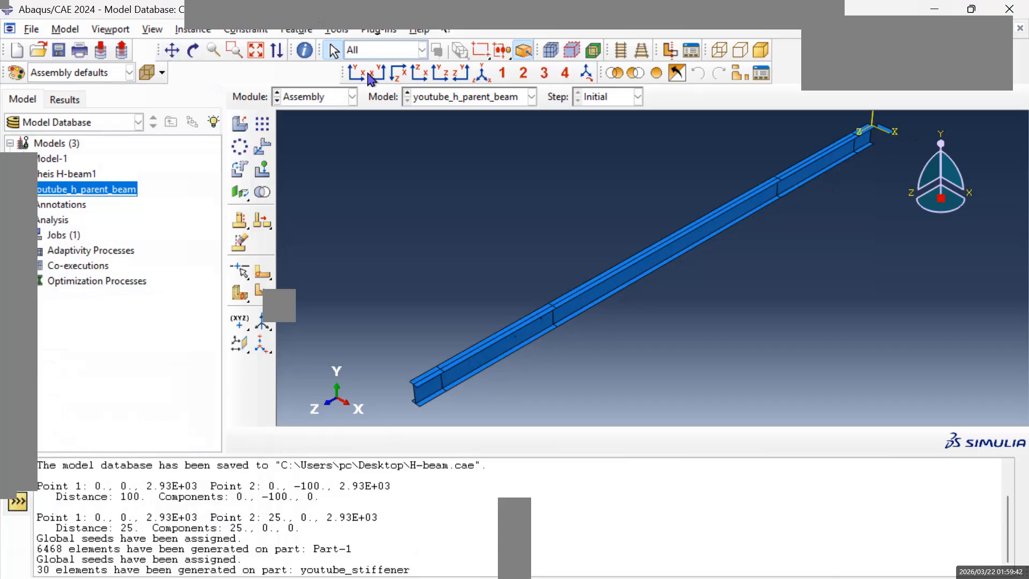
pyautogui.click(171, 50)
pyautogui.moveTo(714, 223)
pyautogui.mouseDown()
pyautogui.moveTo(594, 322)
pyautogui.moveTo(742, 253)
pyautogui.mouseUp()
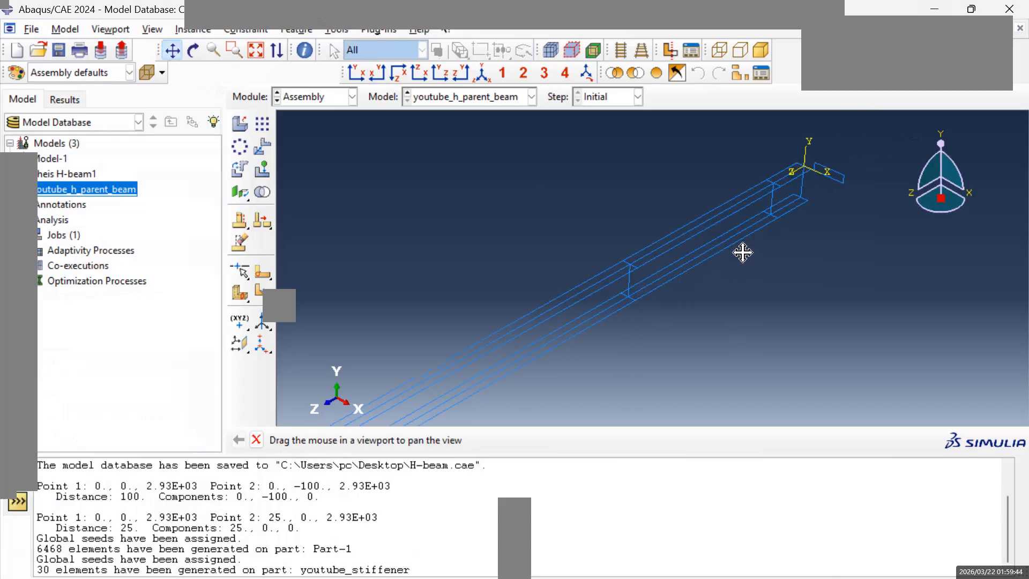
pyautogui.scroll(-3, 485, 354)
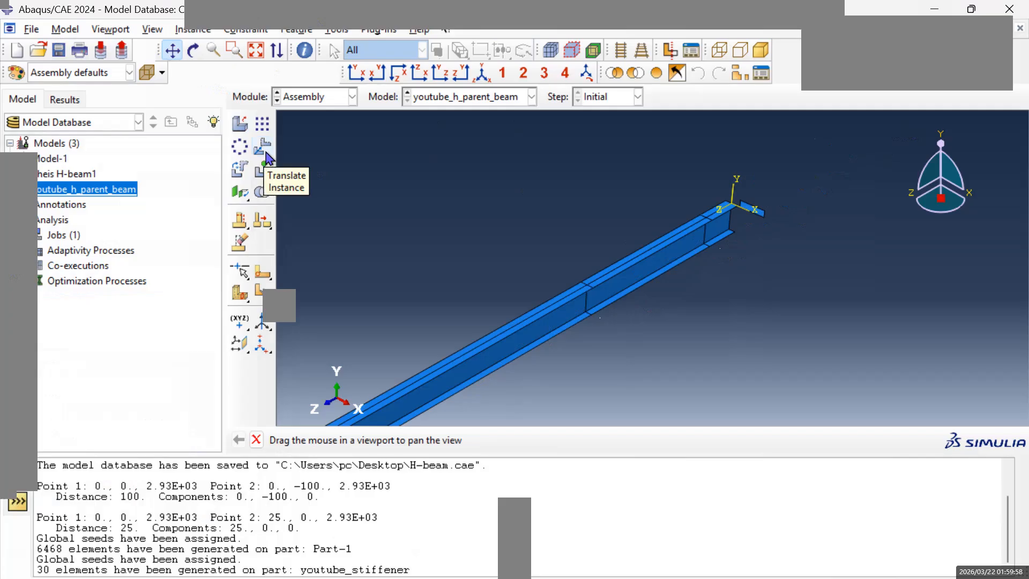
pyautogui.moveTo(742, 209); pyautogui.dragTo(747, 216)
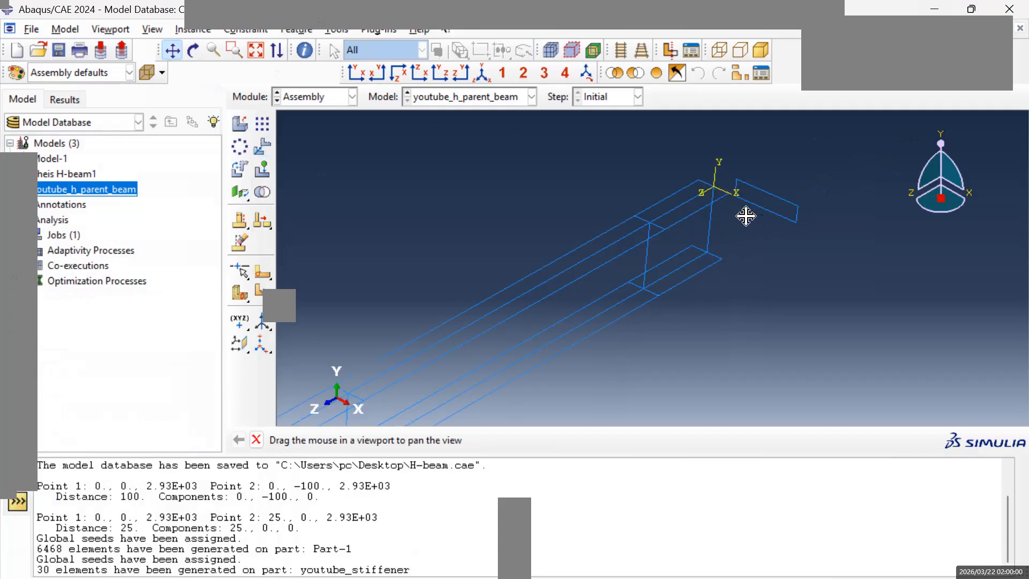
pyautogui.scroll(-4, 746, 216)
pyautogui.scroll(-1, 783, 188)
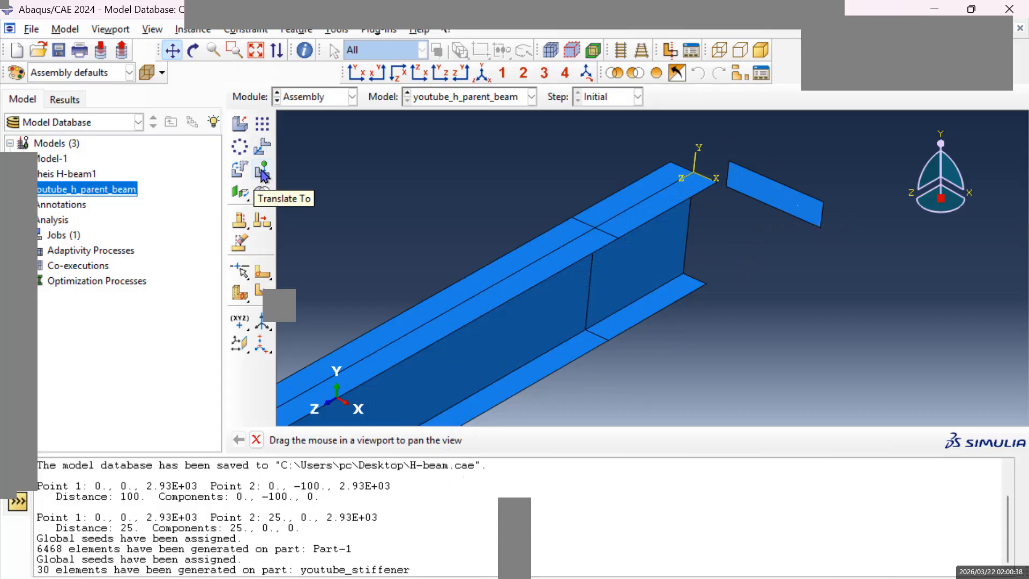
pyautogui.click(262, 150)
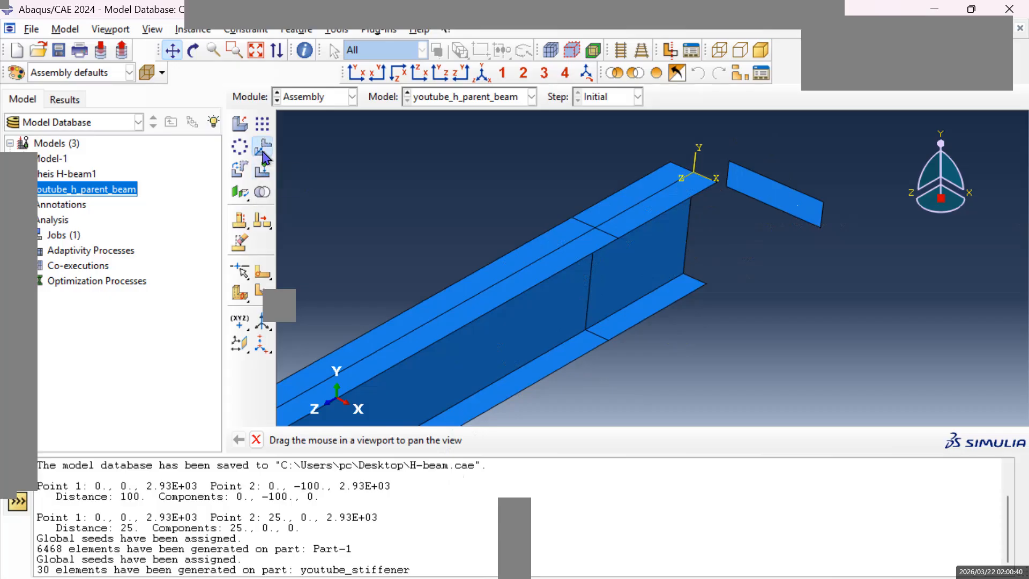
pyautogui.click(764, 199)
pyautogui.click(421, 440)
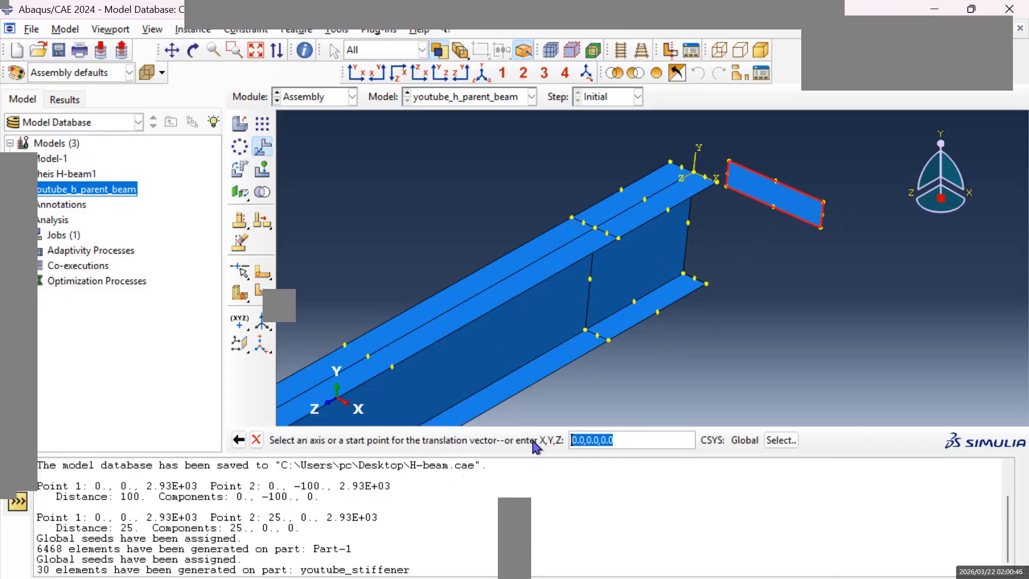
pyautogui.click(620, 442)
pyautogui.press('Return')
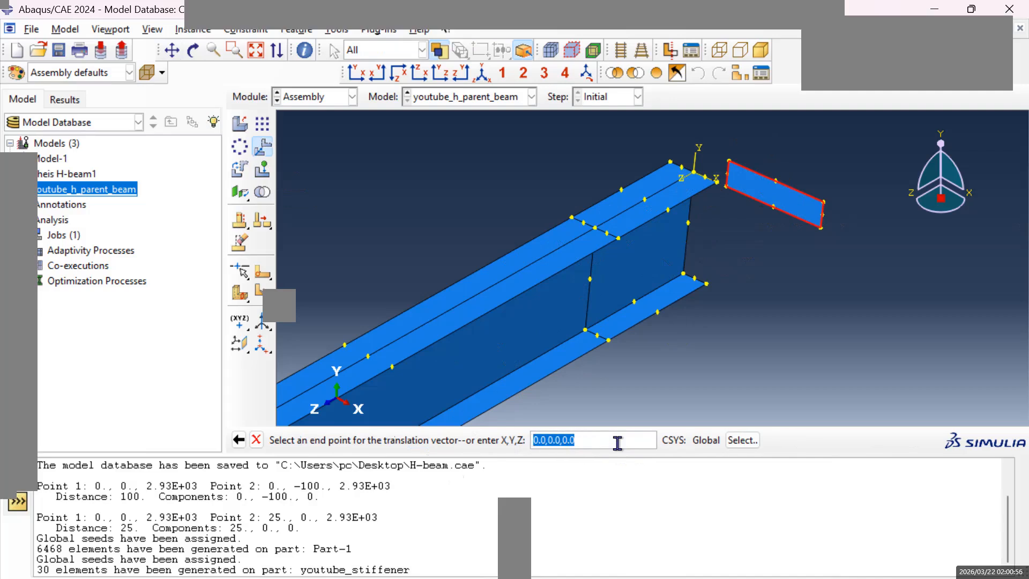
pyautogui.click(257, 440)
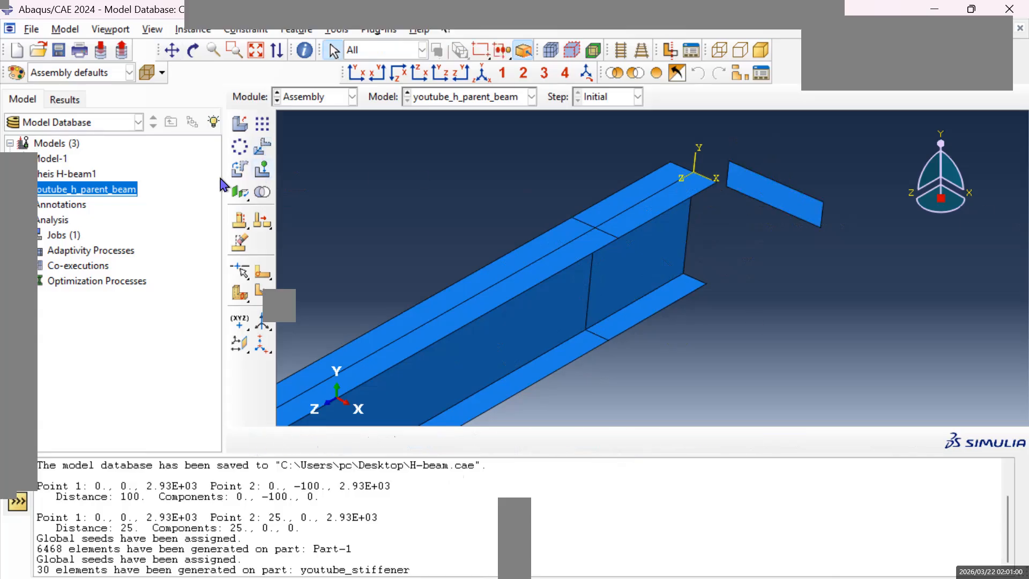
# Translate the youtube_stiffener instance by the vector from 0,0,0 to 0,0,1.
pyautogui.click(808, 207)
pyautogui.click(422, 441)
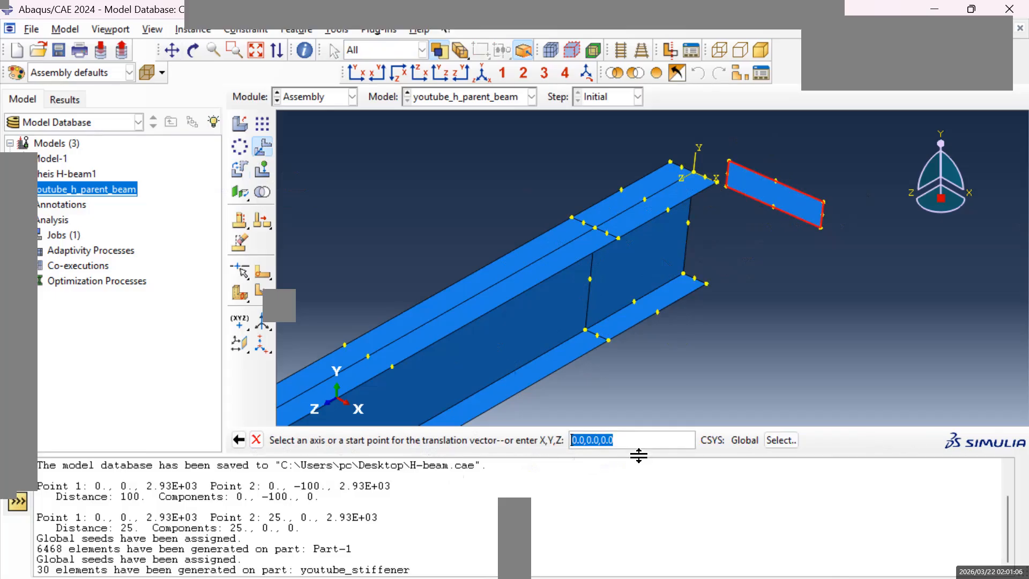
pyautogui.press('Return')
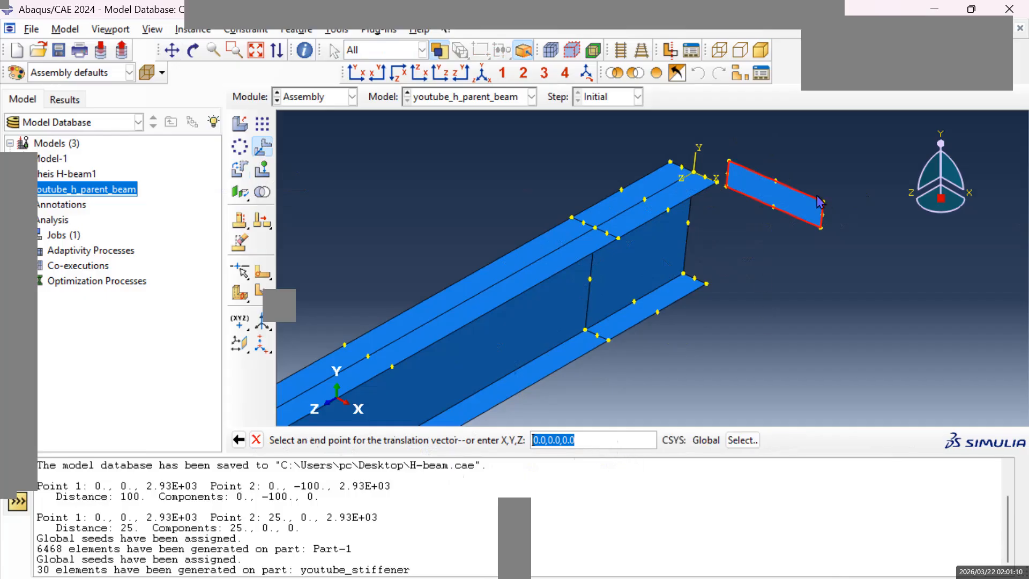
pyautogui.click(585, 440)
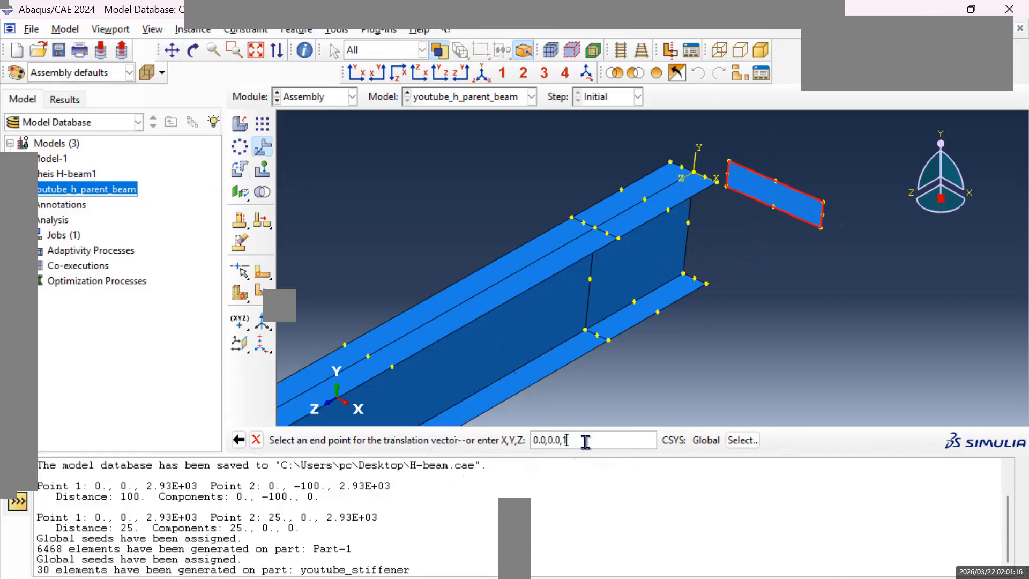
pyautogui.press('Return')
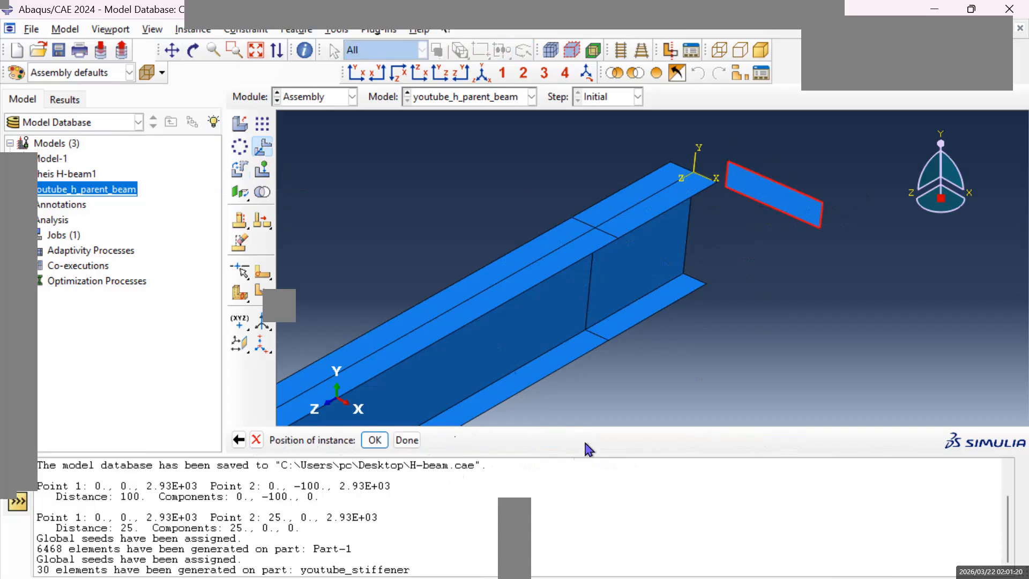
pyautogui.press('Return')
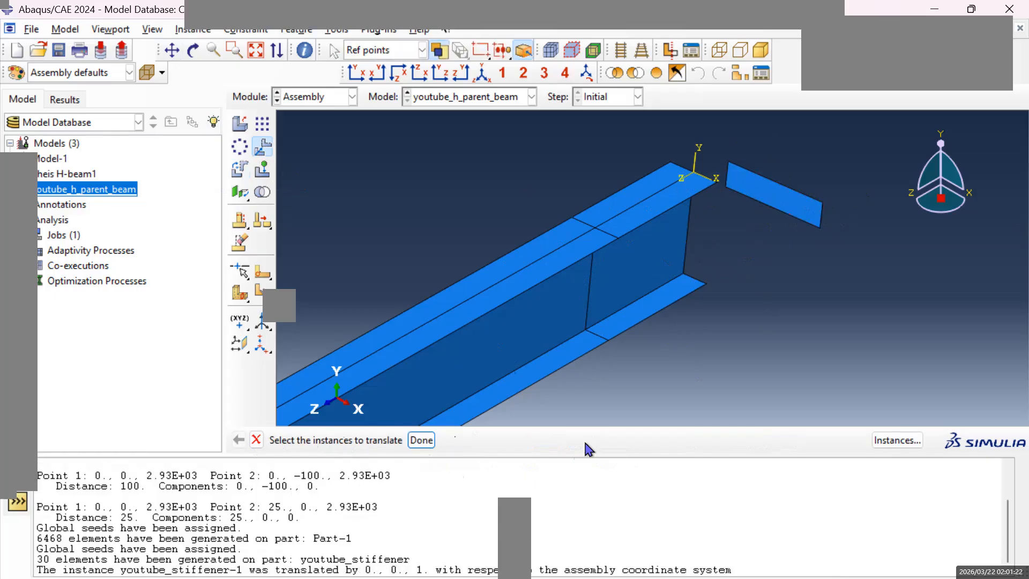
pyautogui.press('Escape')
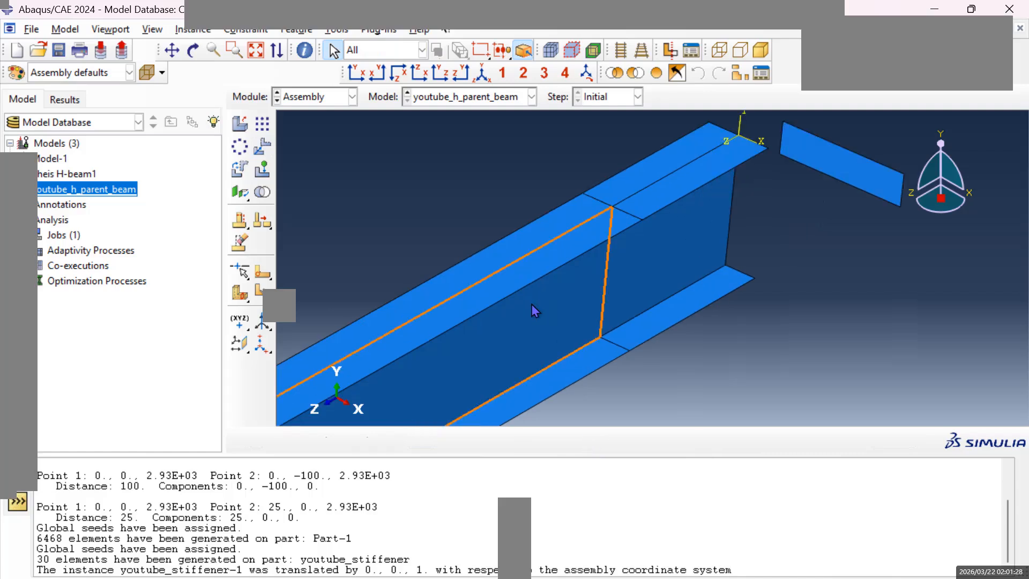
# Examine the stiffener instance's position relative to the H-beam, looking along the beam and closely at its end.
pyautogui.scroll(-3, 533, 303)
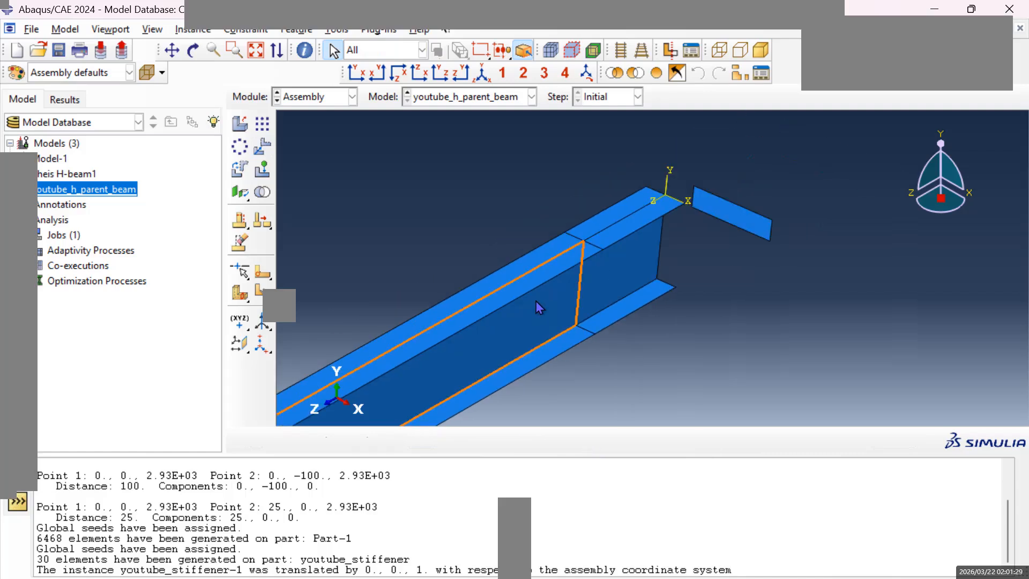
pyautogui.click(172, 50)
pyautogui.moveTo(426, 310); pyautogui.dragTo(719, 191)
pyautogui.scroll(-3, 572, 291)
pyautogui.scroll(9, 572, 292)
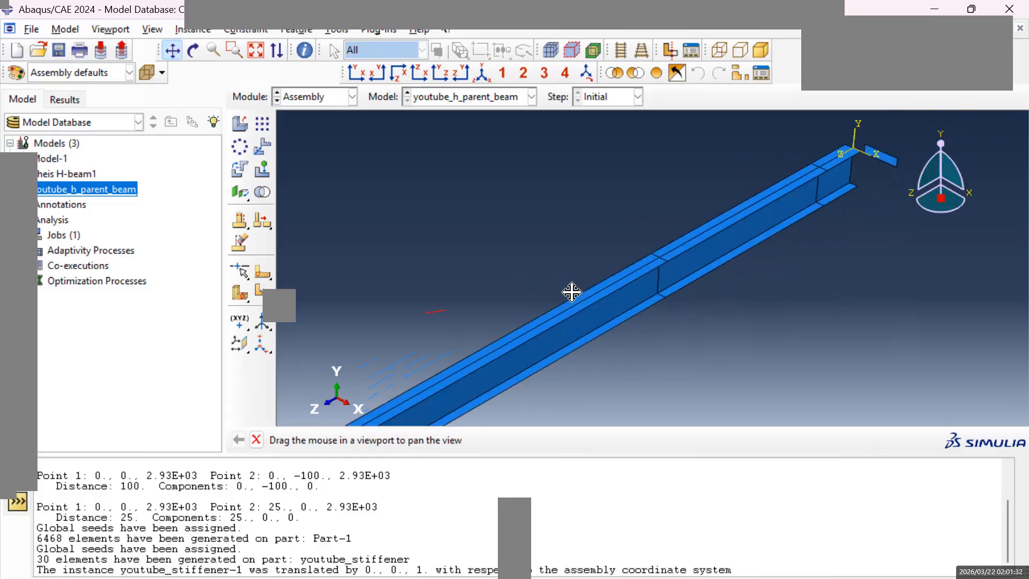
pyautogui.moveTo(500, 366); pyautogui.dragTo(658, 267)
pyautogui.moveTo(690, 235); pyautogui.dragTo(562, 345)
pyautogui.scroll(-5, 748, 253)
pyautogui.scroll(-5, 742, 247)
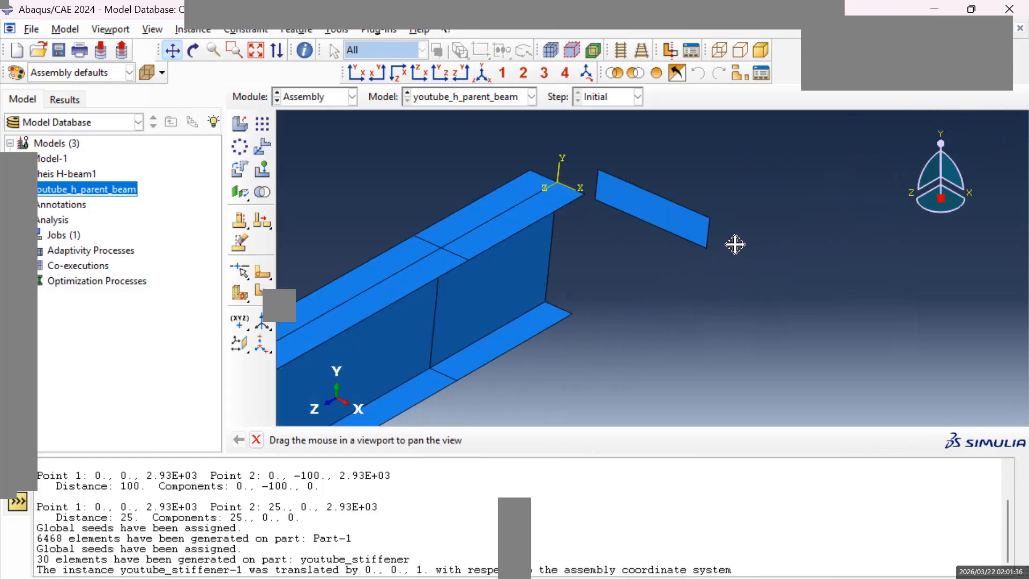
pyautogui.press('Escape')
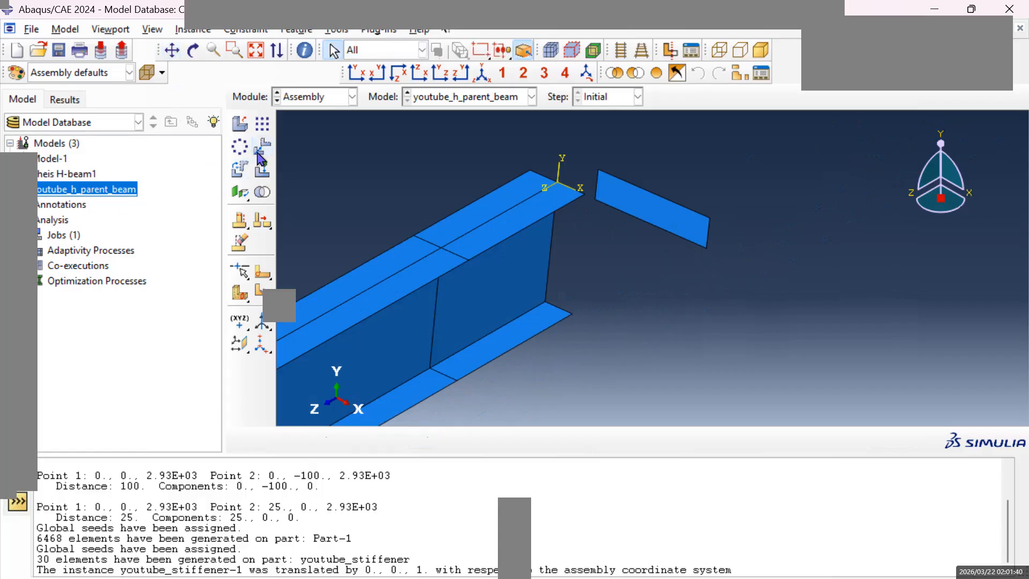
pyautogui.click(236, 175)
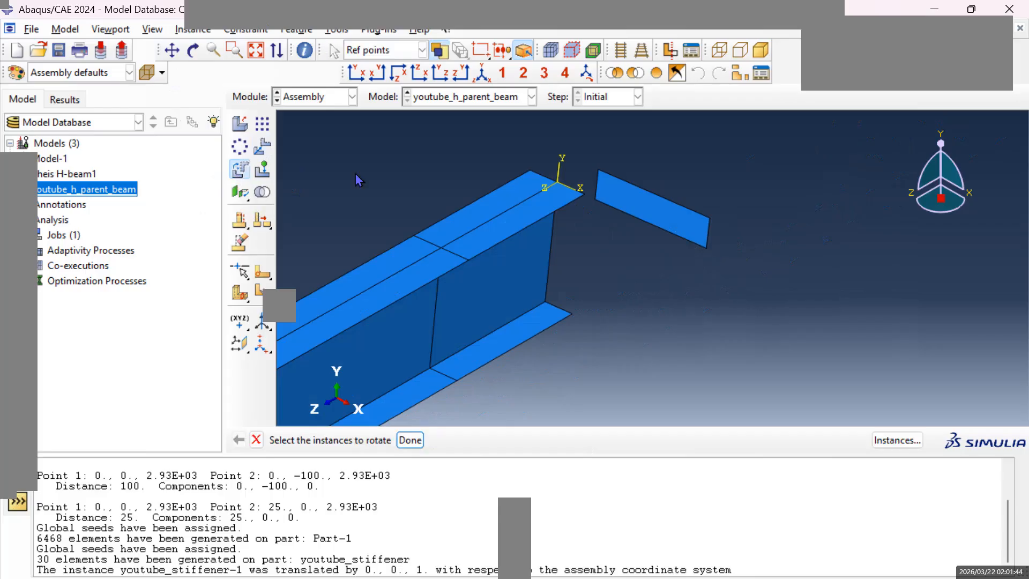
pyautogui.click(636, 208)
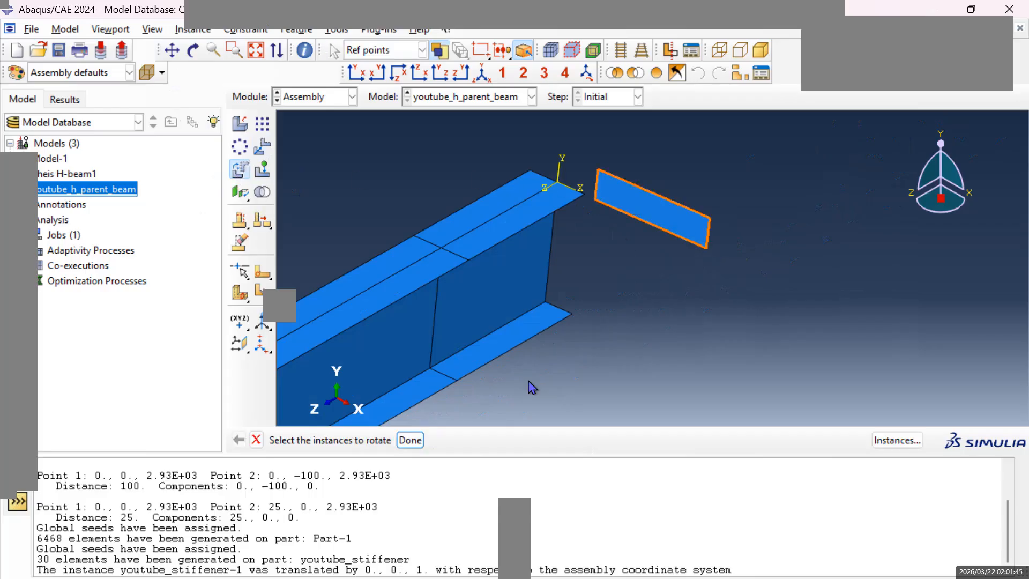
pyautogui.click(411, 440)
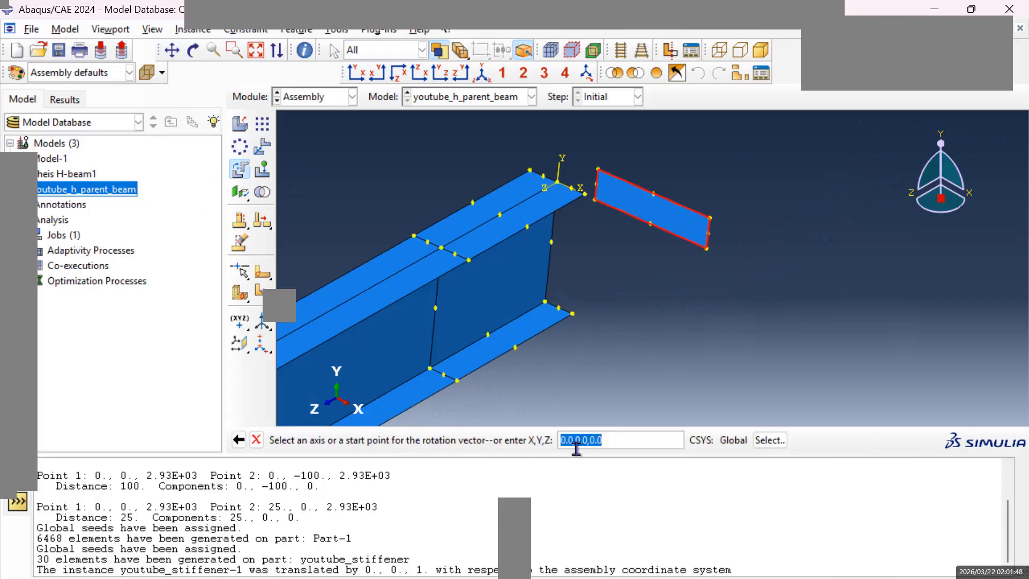
pyautogui.click(606, 444)
pyautogui.write('1')
pyautogui.press('Return')
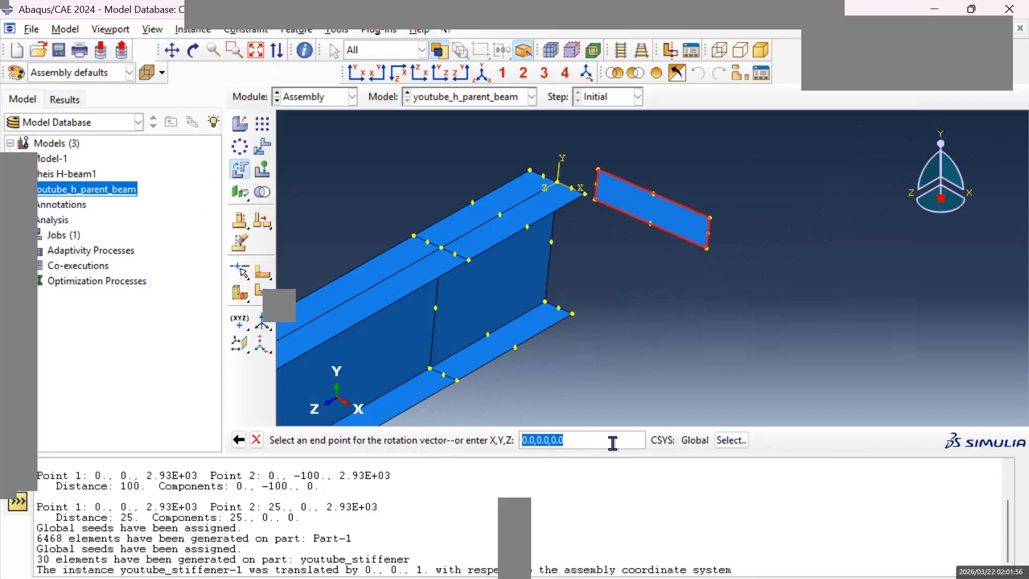
pyautogui.click(256, 439)
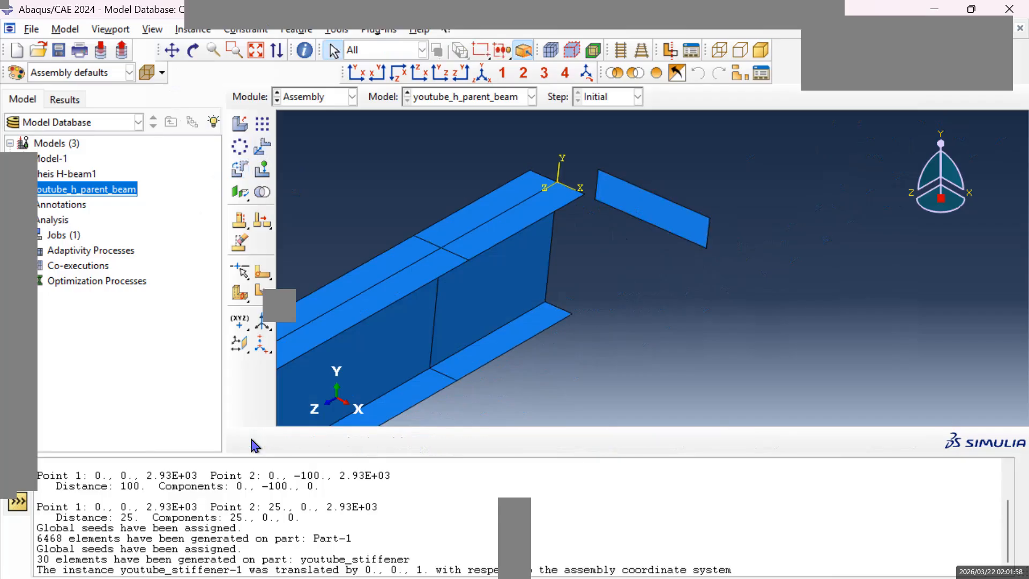
# Try to rotate the youtube_stiffener instance by 90 degrees about the global Z axis.
pyautogui.click(655, 239)
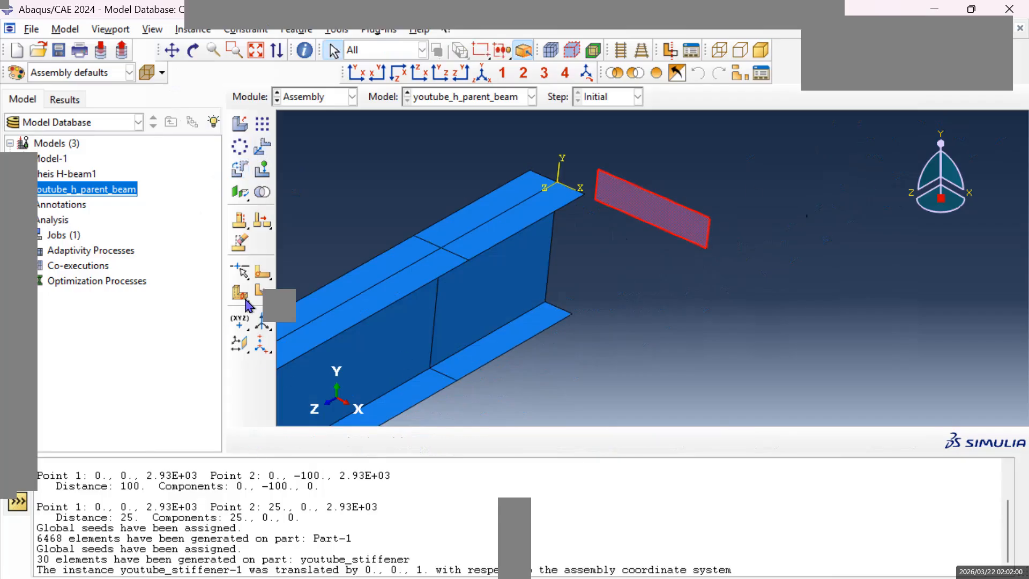
pyautogui.click(240, 169)
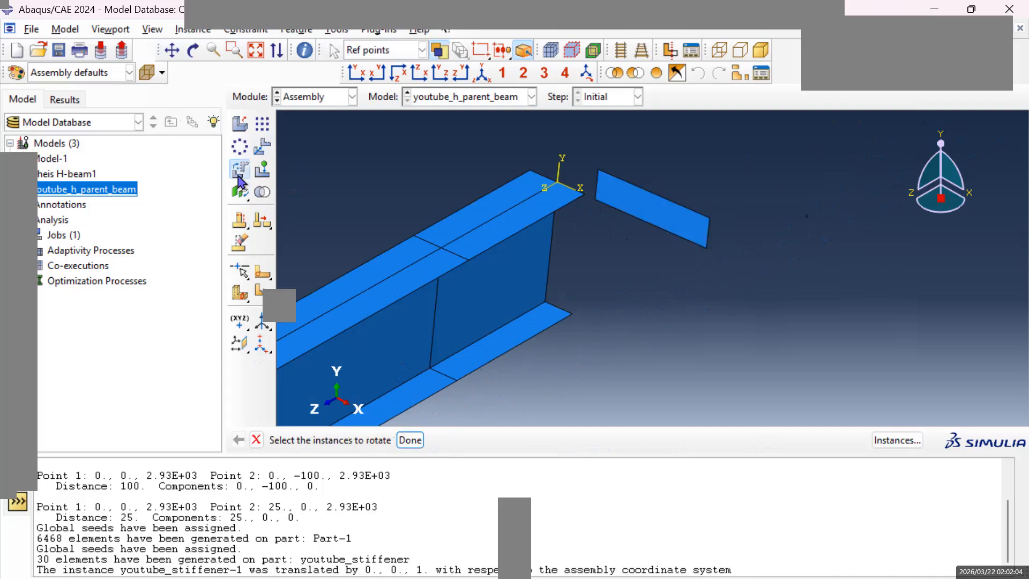
pyautogui.click(671, 226)
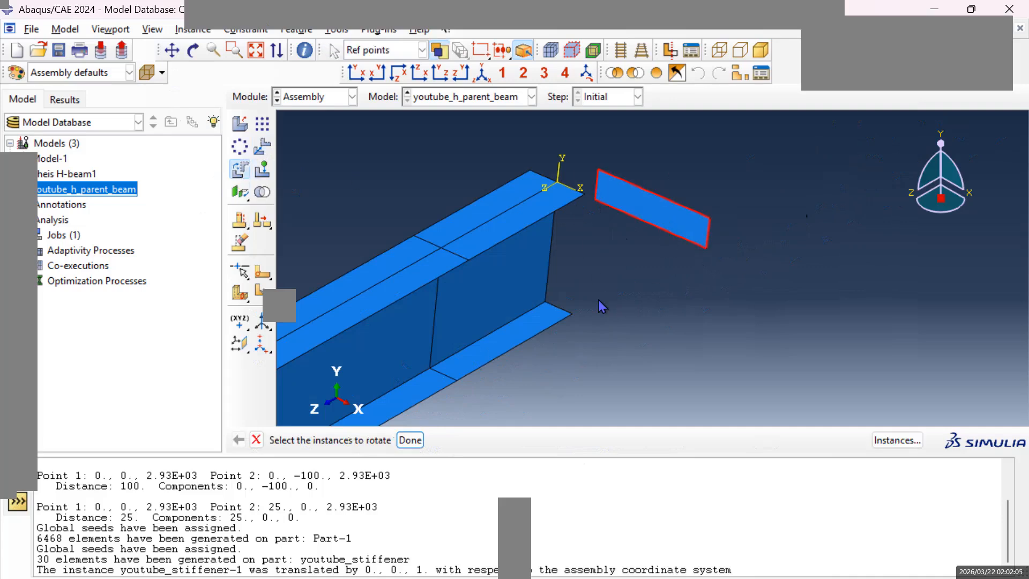
pyautogui.click(410, 440)
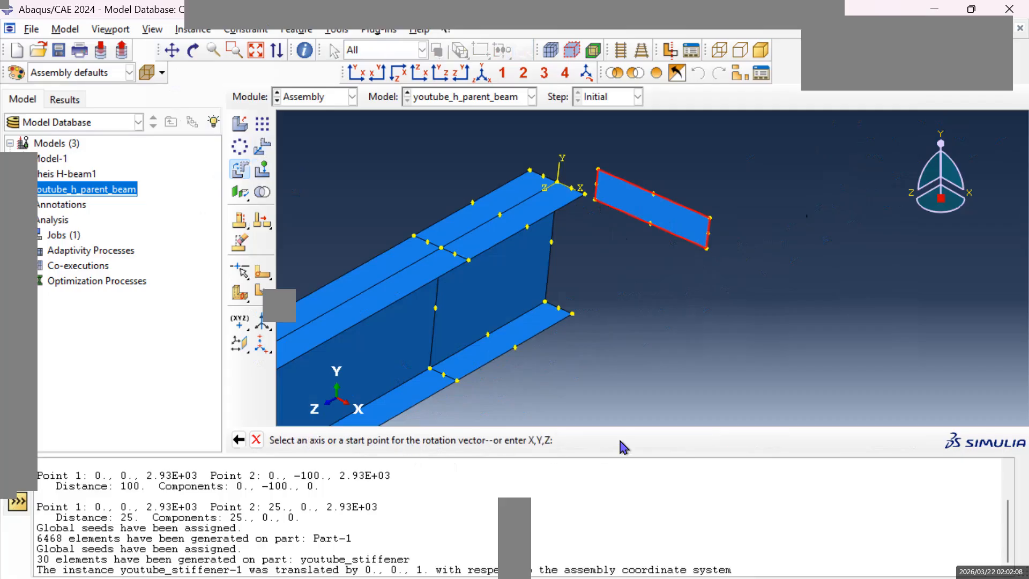
pyautogui.press('Return')
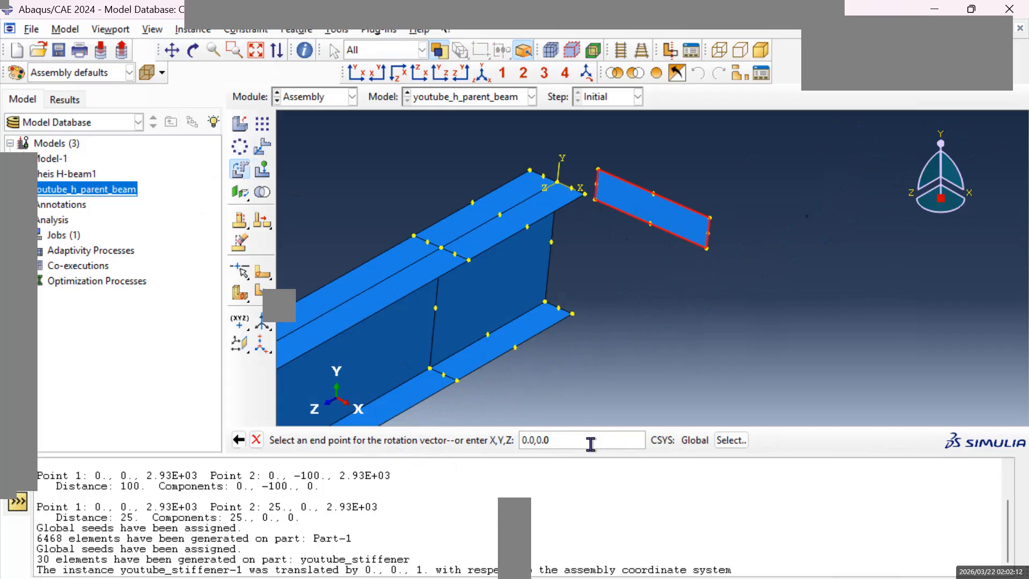
pyautogui.press('Return')
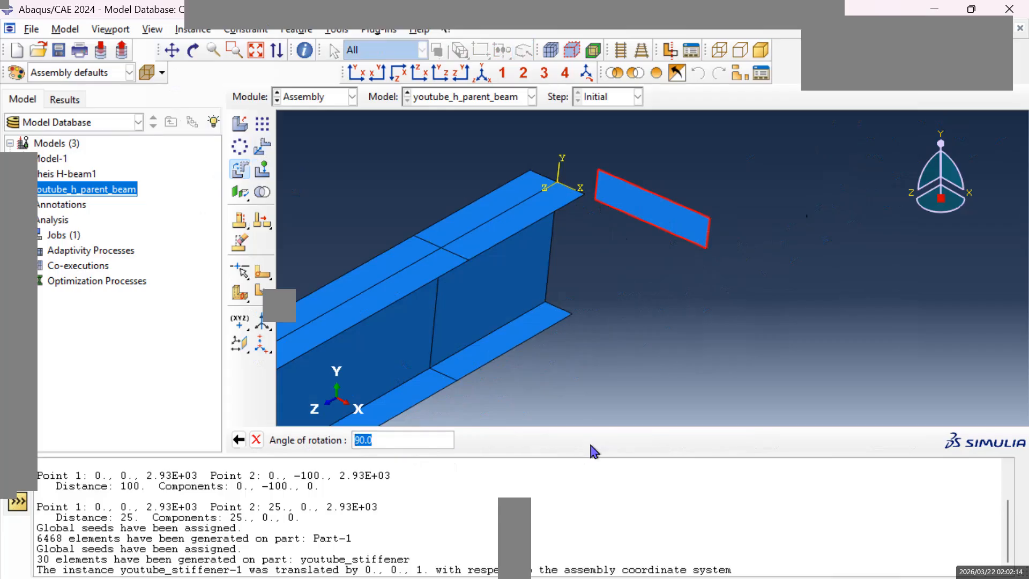
pyautogui.press('Return')
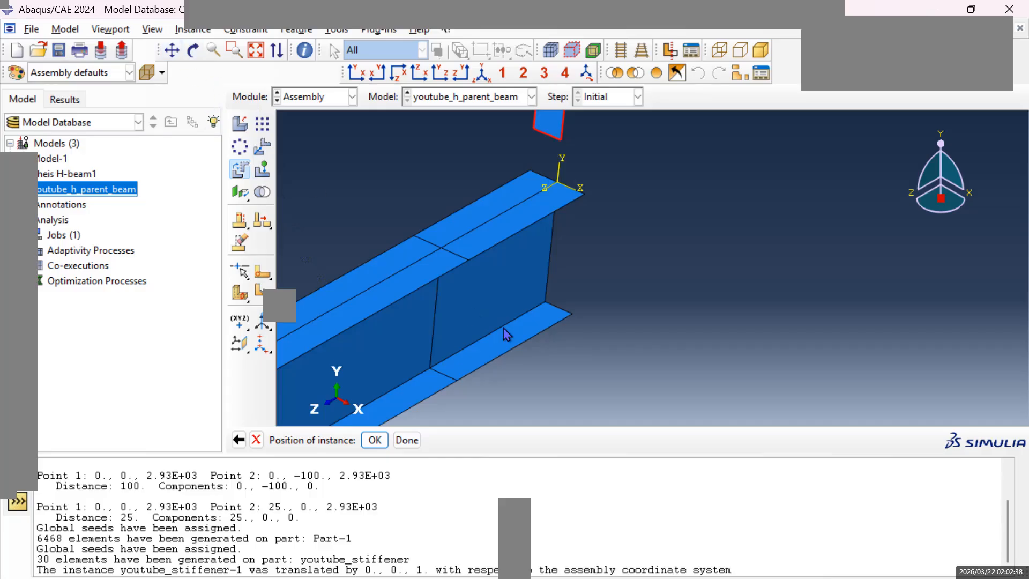
pyautogui.scroll(-3, 500, 292)
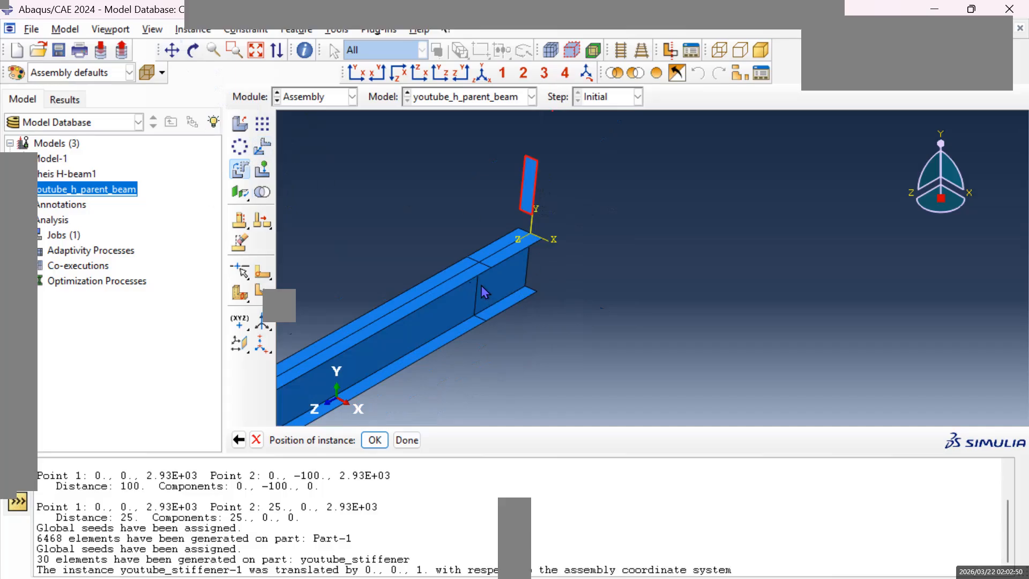
pyautogui.scroll(-1, 432, 317)
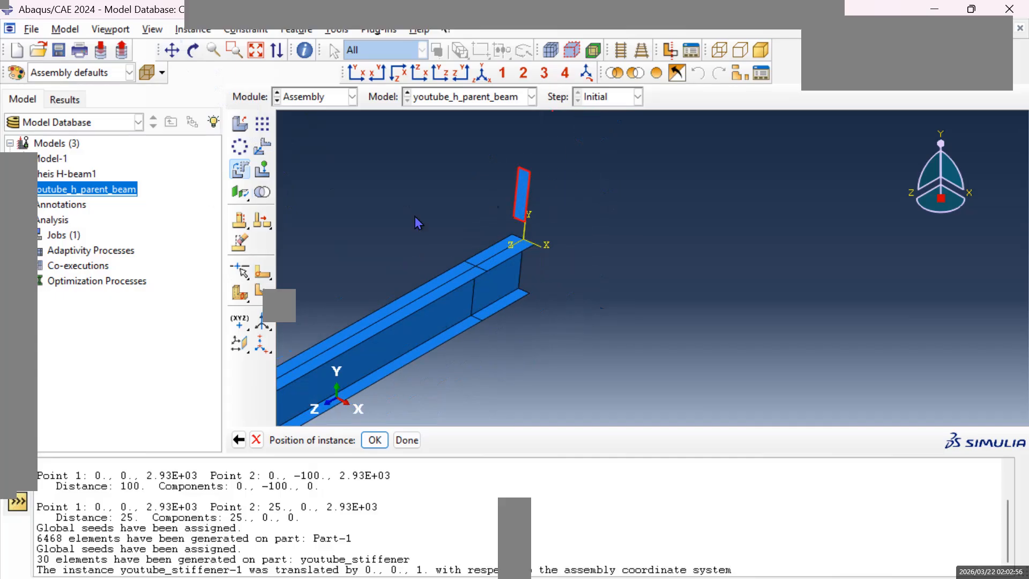
pyautogui.click(264, 132)
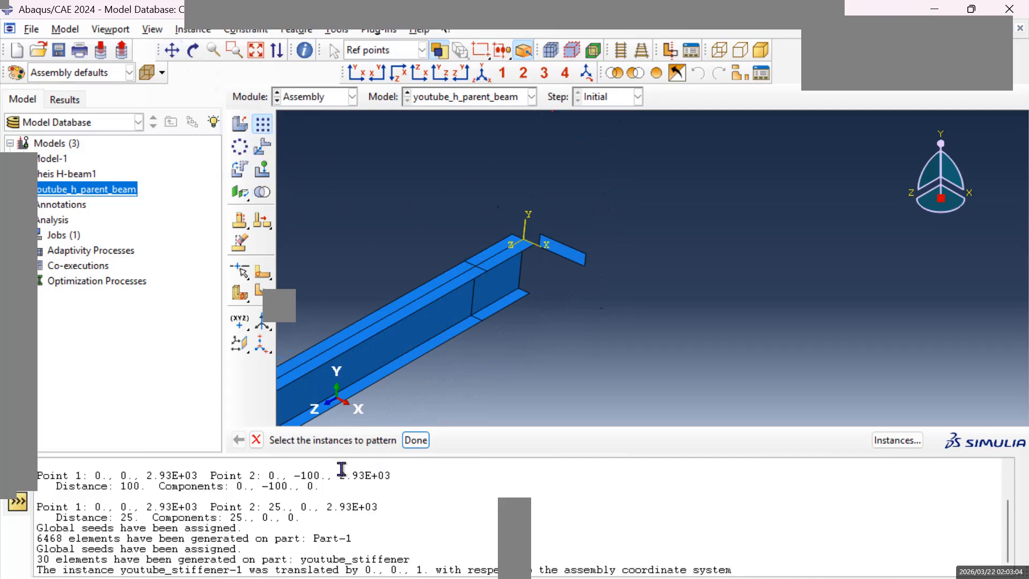
pyautogui.click(288, 423)
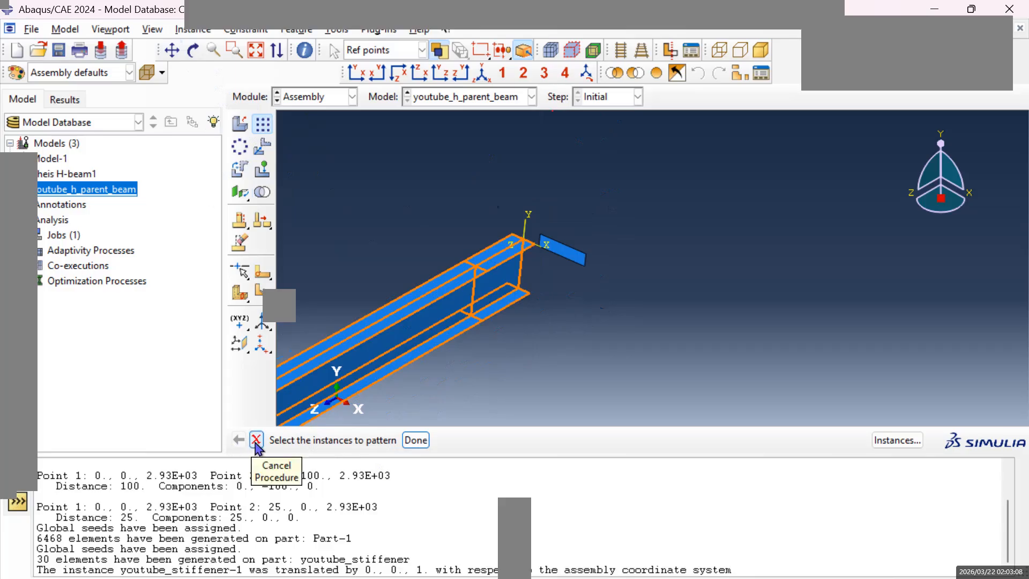
pyautogui.click(256, 440)
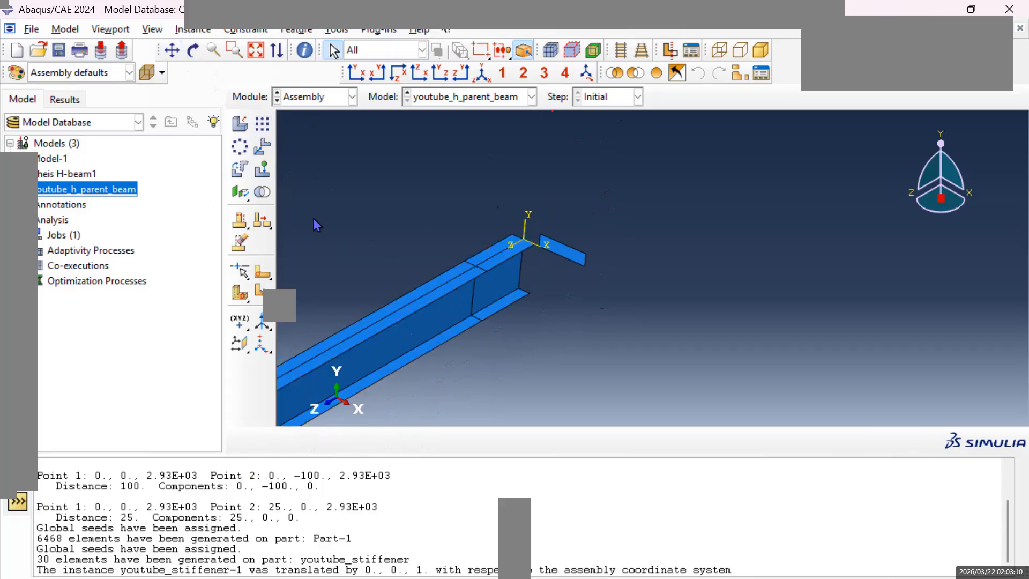
# Rotate the youtube_stiffener instance by 90 degrees about the axis from 0,0,0 to 0,0,1 and accept its new position.
pyautogui.click(240, 169)
pyautogui.click(572, 258)
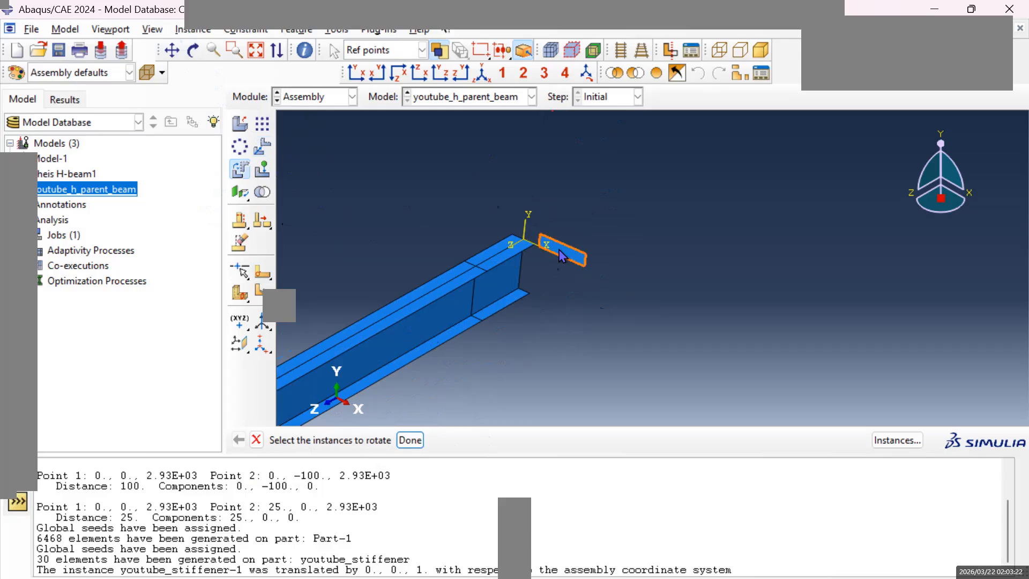
pyautogui.click(410, 440)
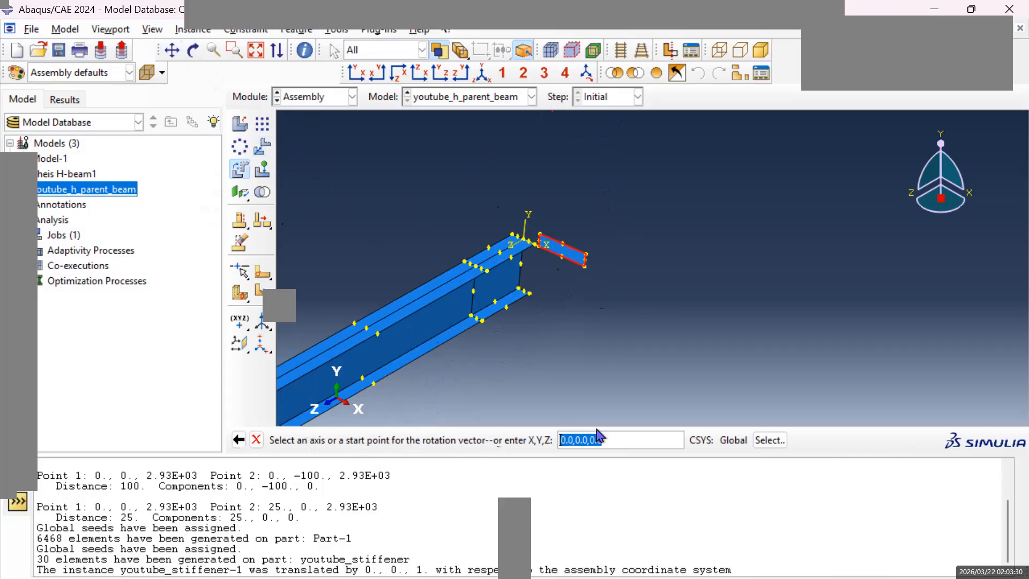
pyautogui.press('Return')
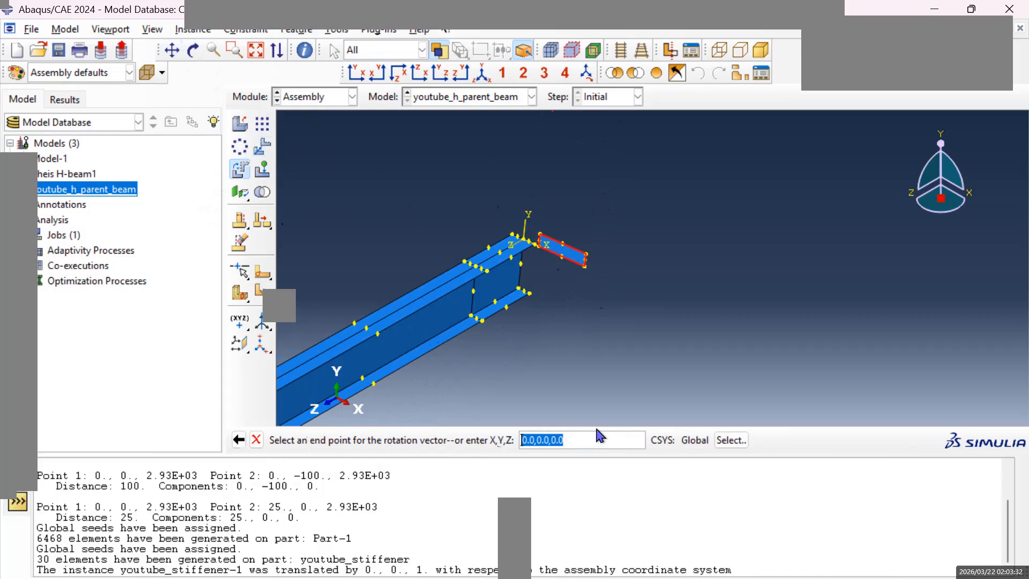
pyautogui.click(594, 442)
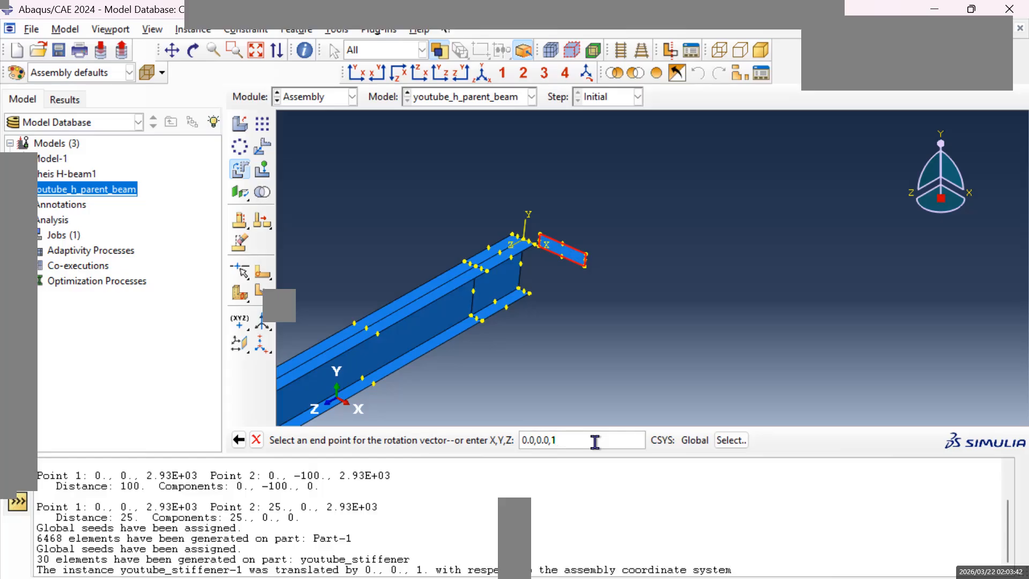
pyautogui.press('Return')
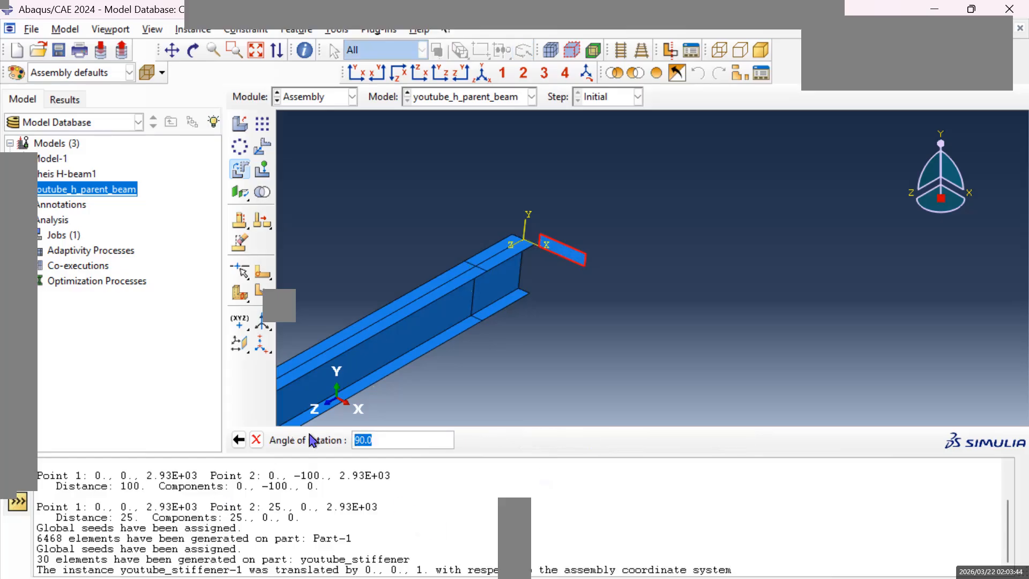
pyautogui.click(389, 438)
pyautogui.press('Return')
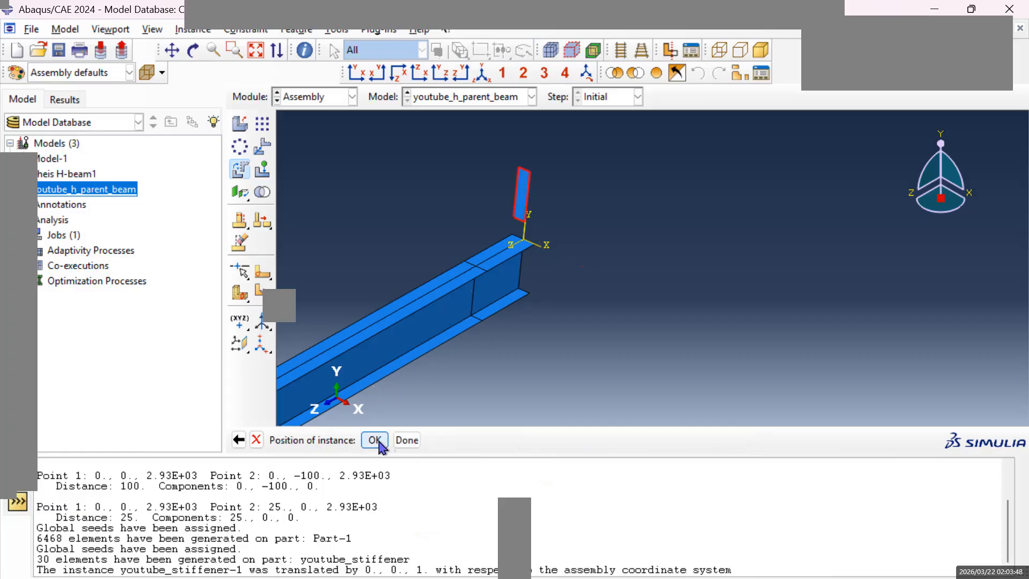
pyautogui.click(374, 440)
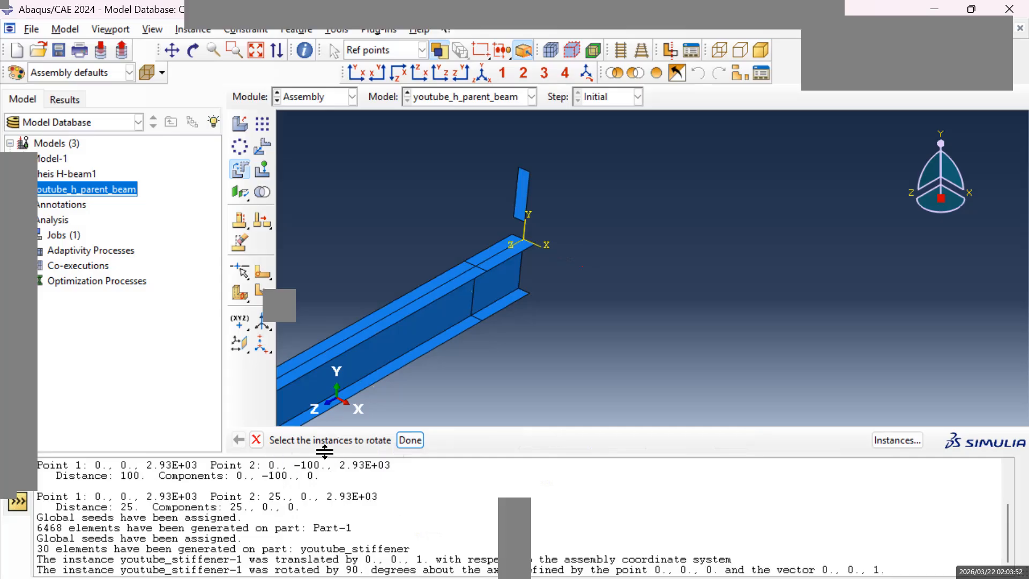
pyautogui.click(410, 441)
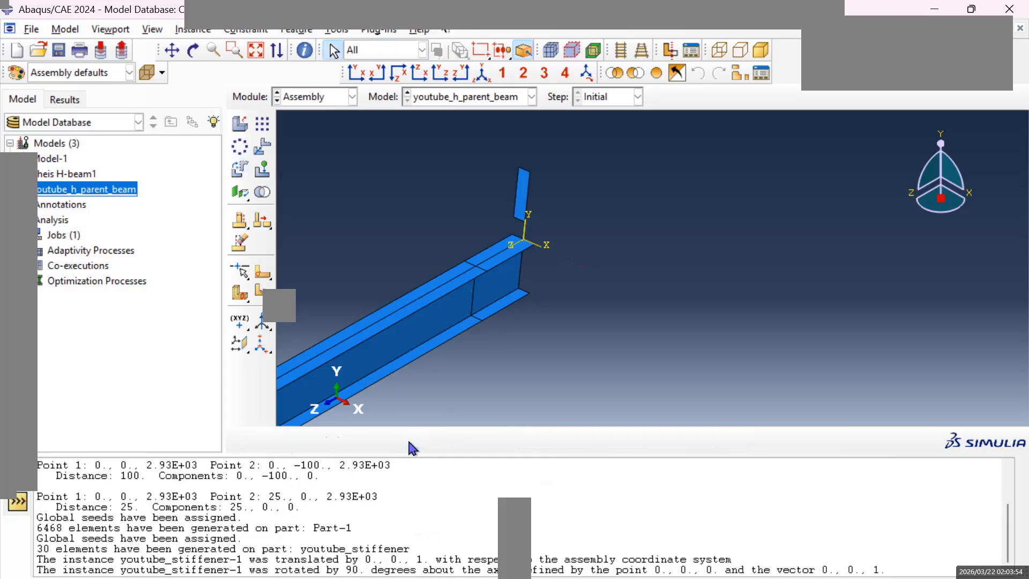
# Pattern the upright stiffener instance linearly with 8 instances at an offset of 25 in direction 1 and a single instance in direction 2.
pyautogui.scroll(1, 330, 325)
pyautogui.scroll(-1, 371, 324)
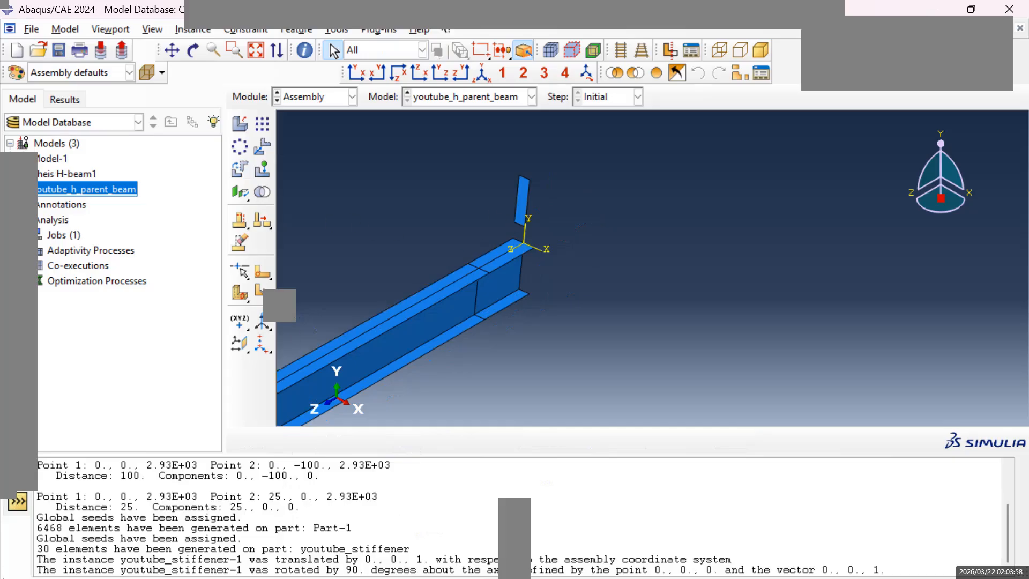
pyautogui.click(524, 201)
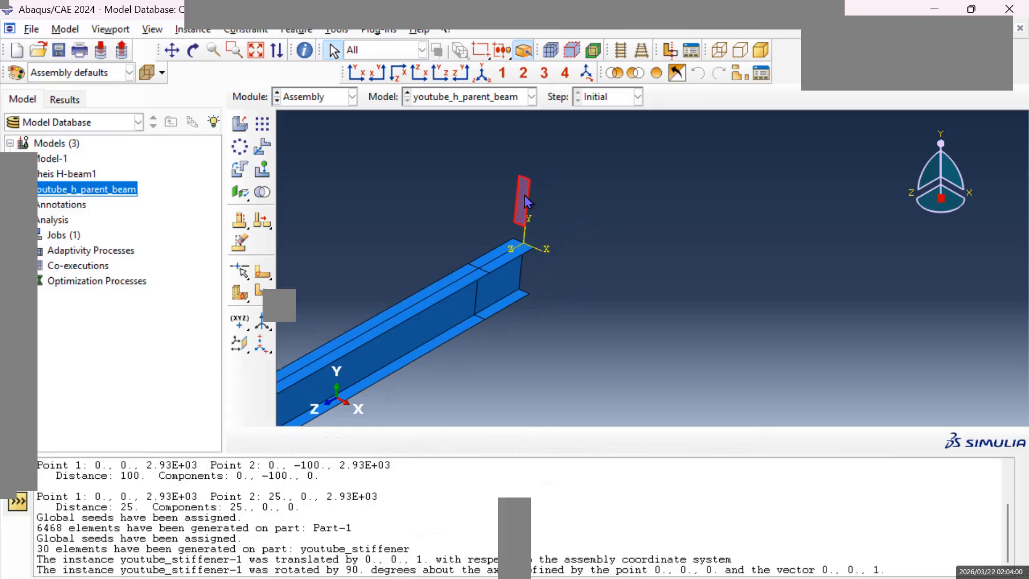
pyautogui.click(262, 147)
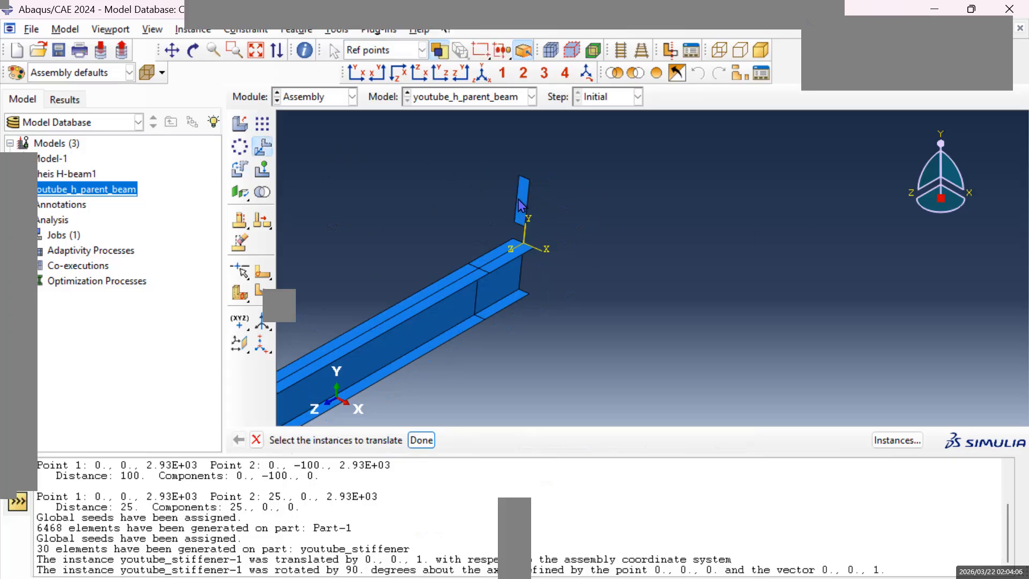
pyautogui.click(264, 128)
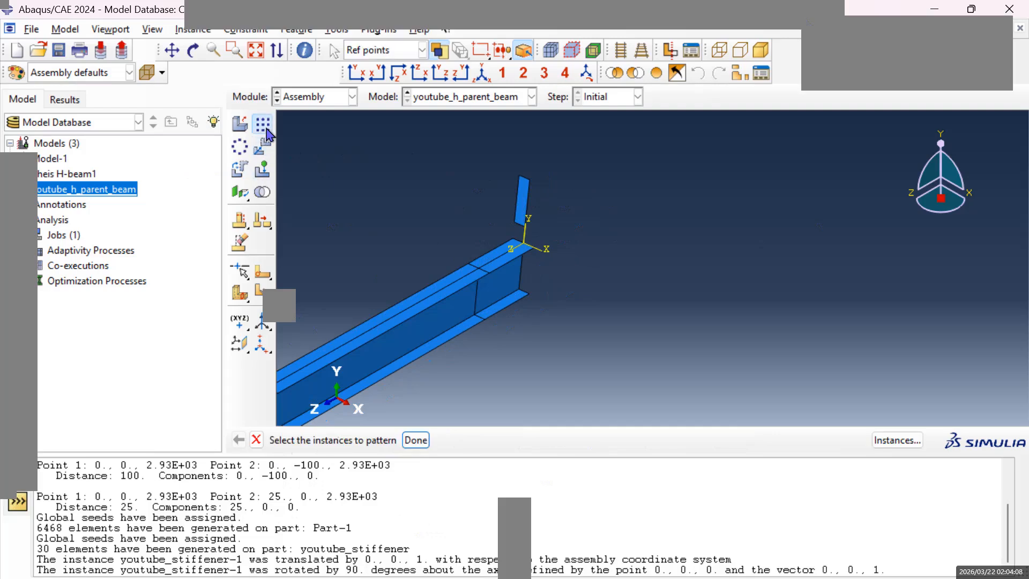
pyautogui.click(525, 197)
pyautogui.click(416, 441)
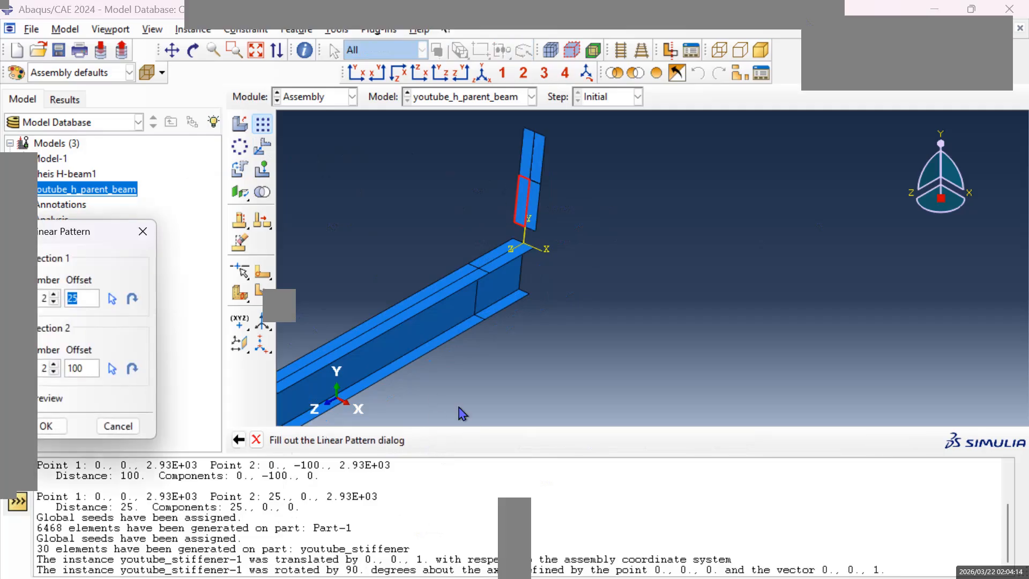
pyautogui.click(54, 295)
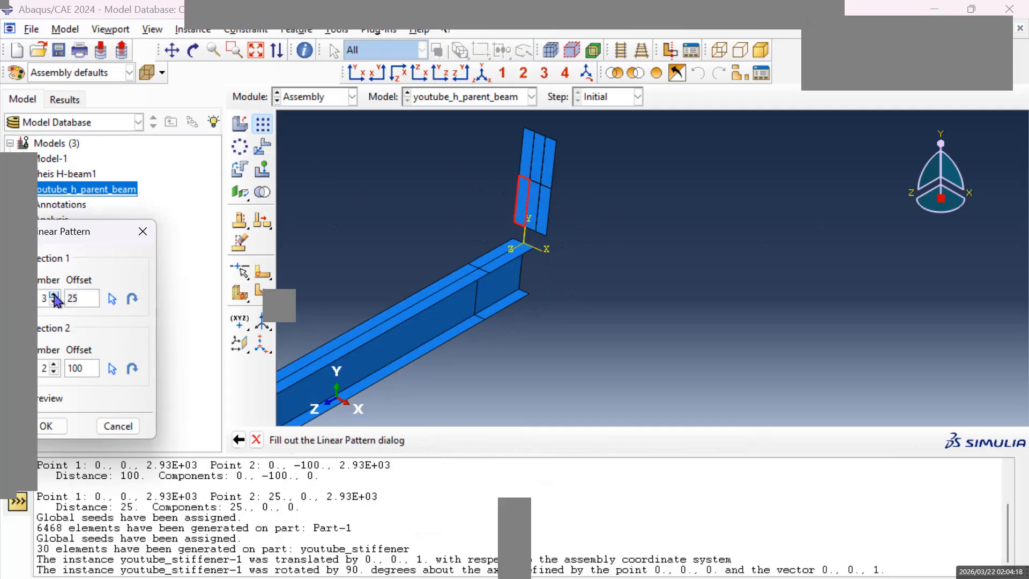
pyautogui.click(54, 295)
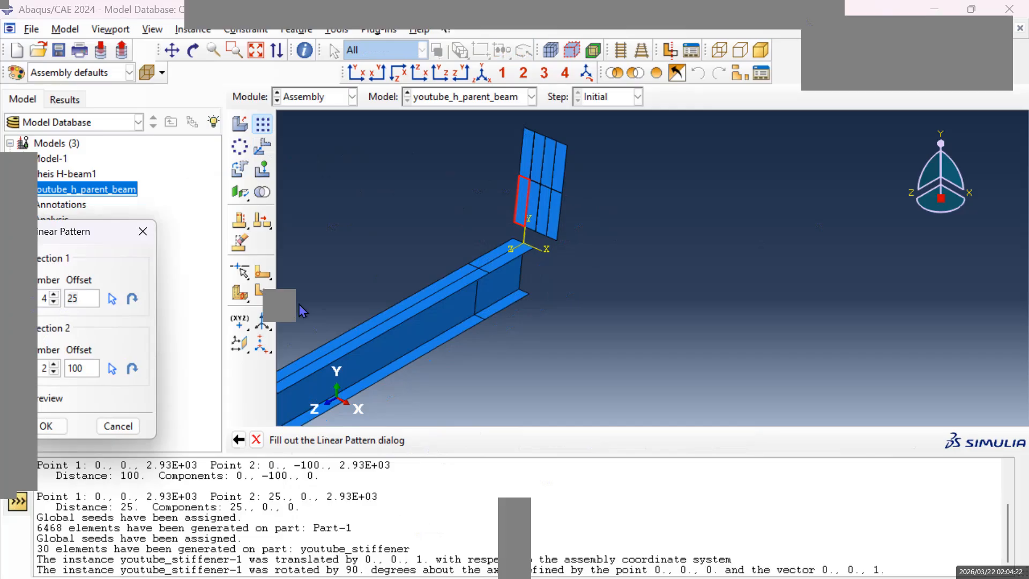
pyautogui.click(53, 372)
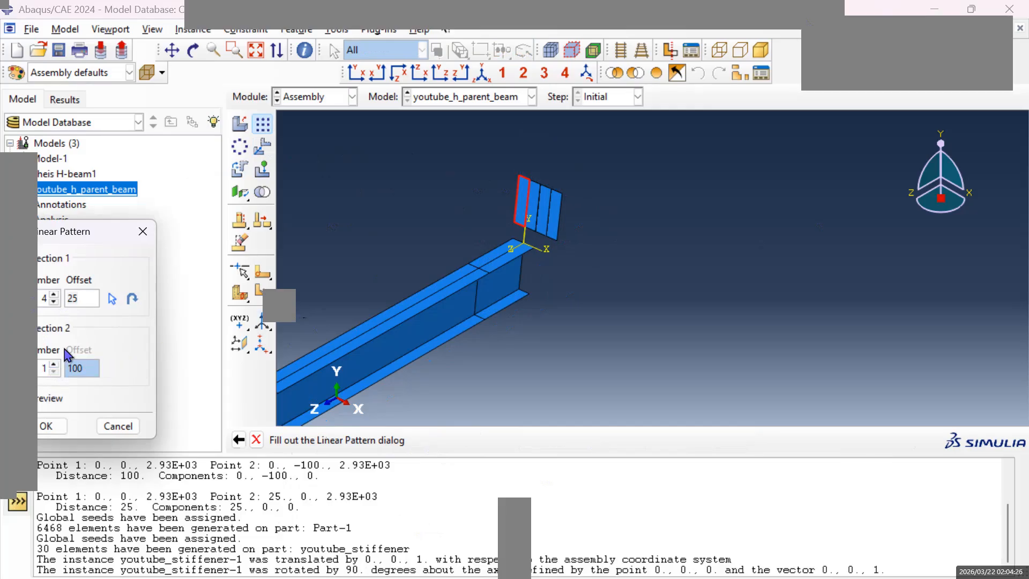
pyautogui.click(54, 294)
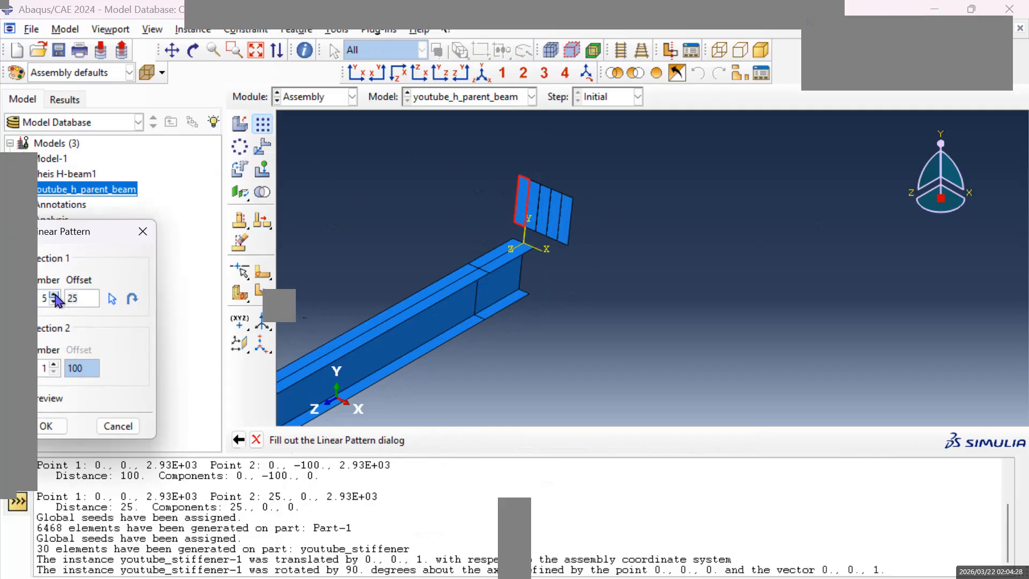
pyautogui.click(54, 295)
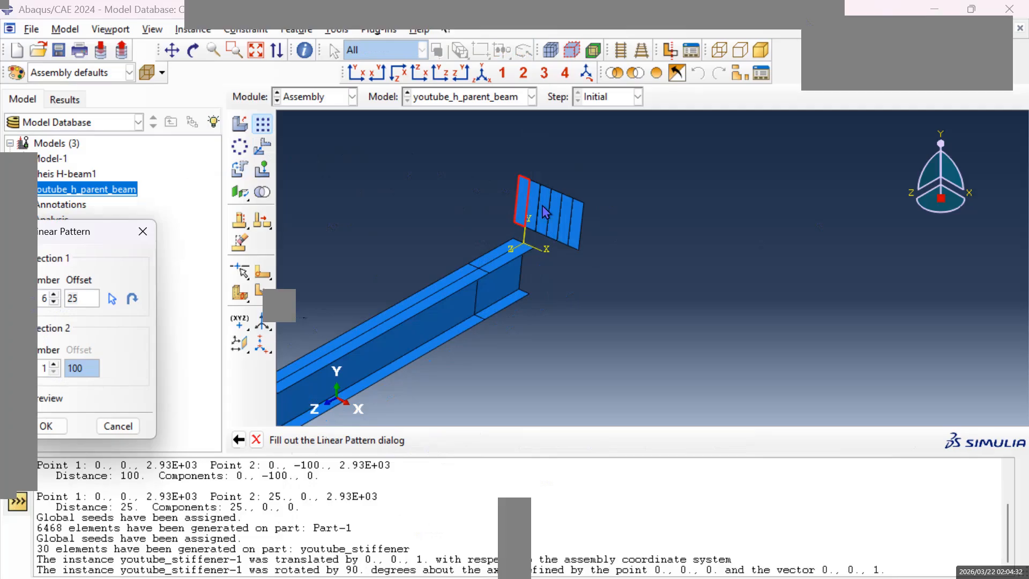
pyautogui.click(54, 295)
pyautogui.click(54, 294)
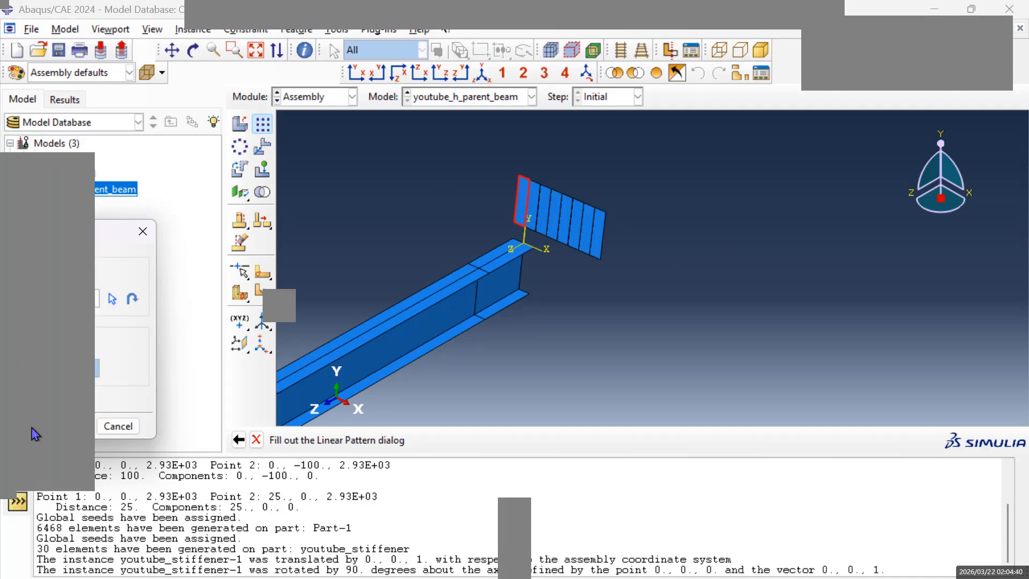
pyautogui.click(47, 426)
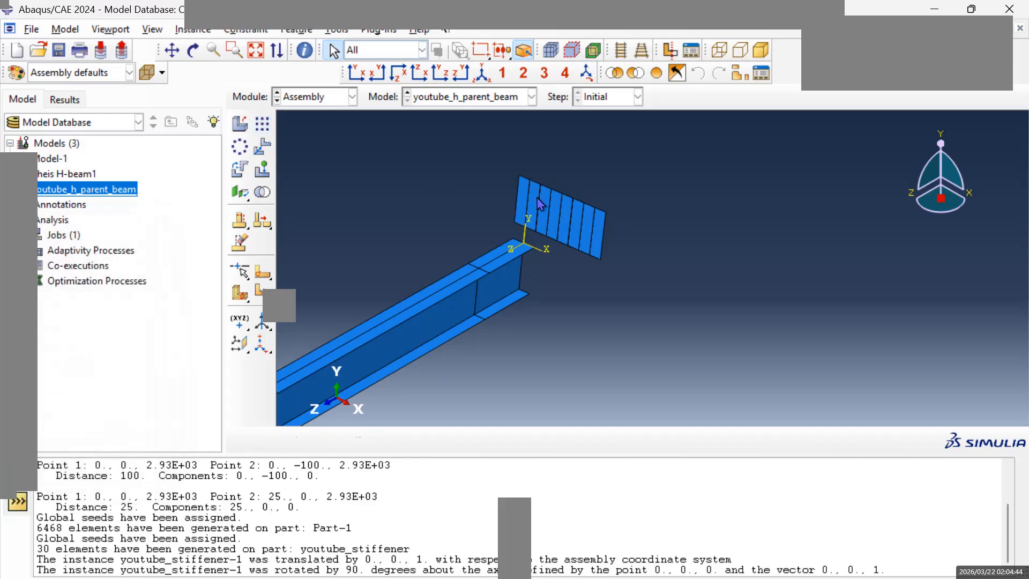
# Translate the outermost patterned stiffener from its lower outer corner to the lower flange's outer edge at the first partition from the beam's origin end.
pyautogui.click(267, 153)
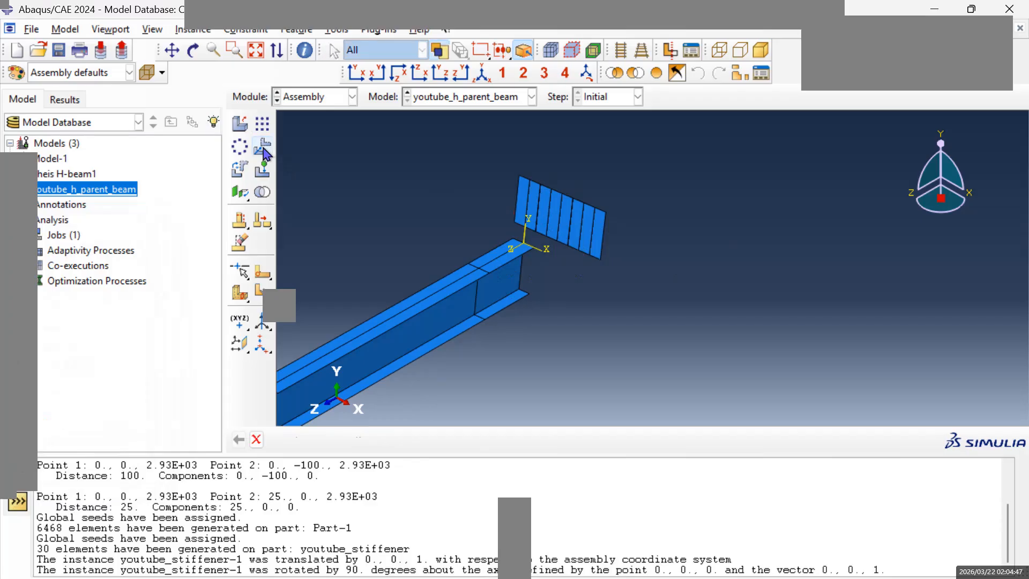
pyautogui.click(604, 236)
pyautogui.click(421, 440)
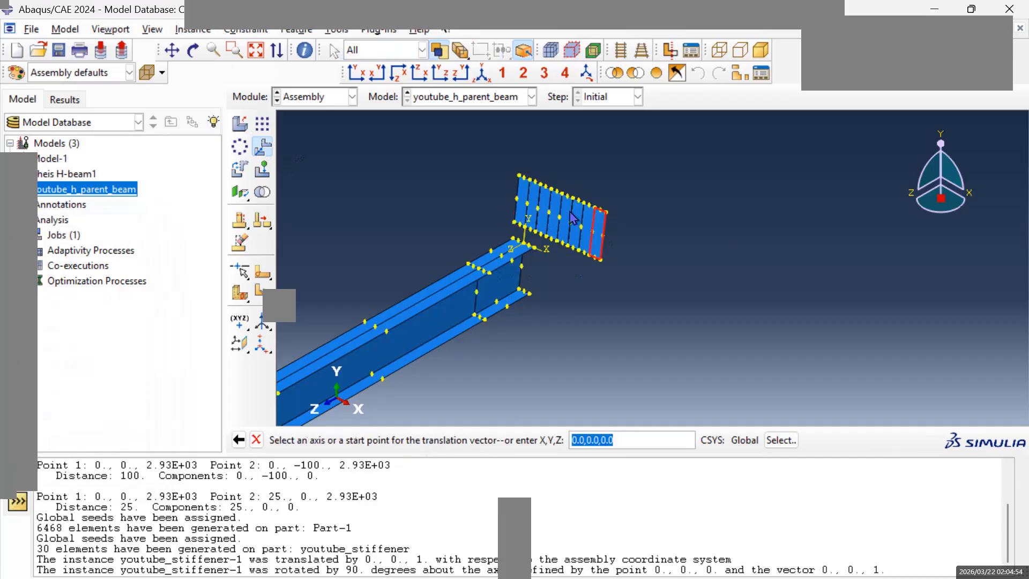
pyautogui.scroll(3, 590, 223)
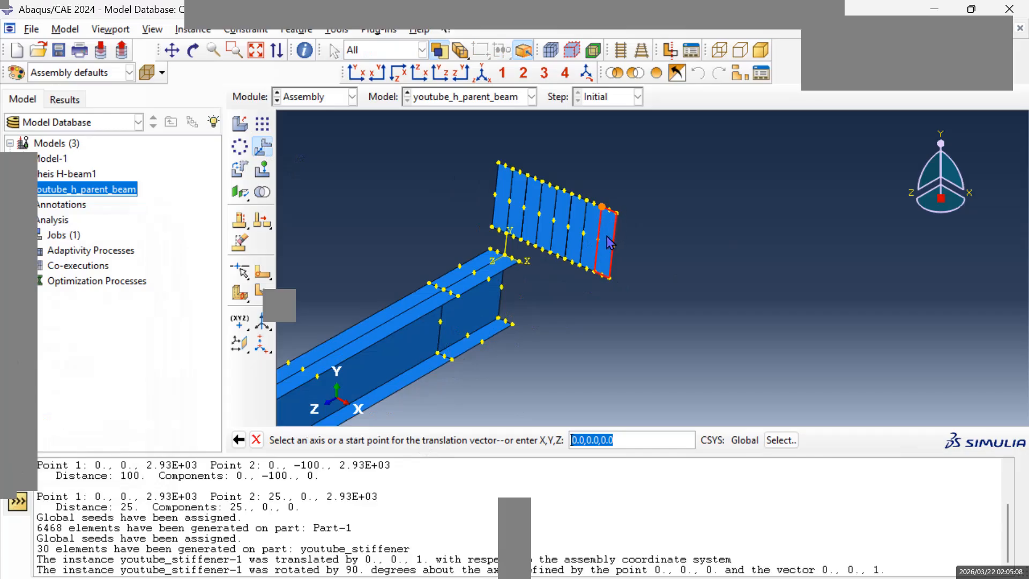
pyautogui.click(609, 278)
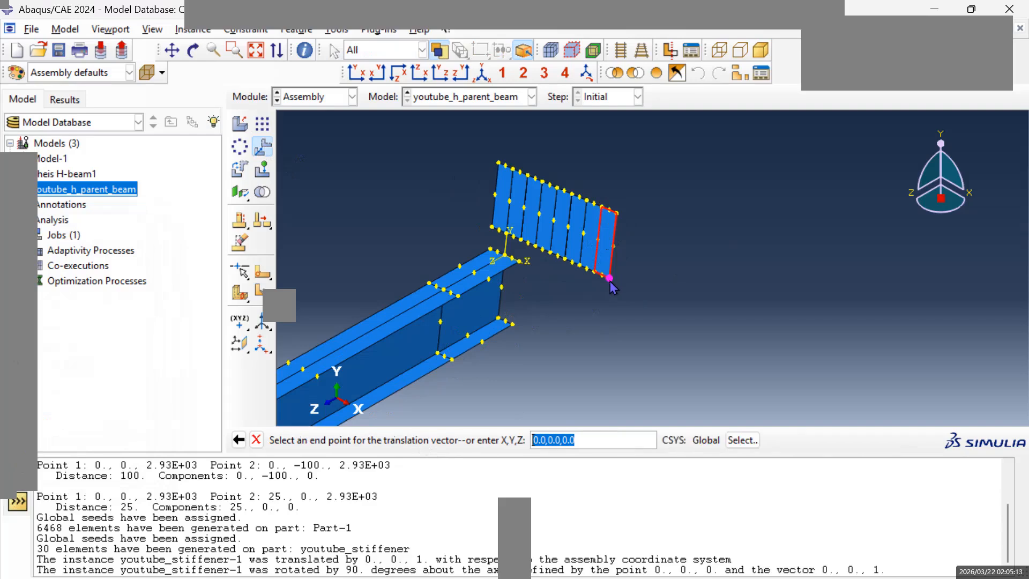
pyautogui.click(453, 360)
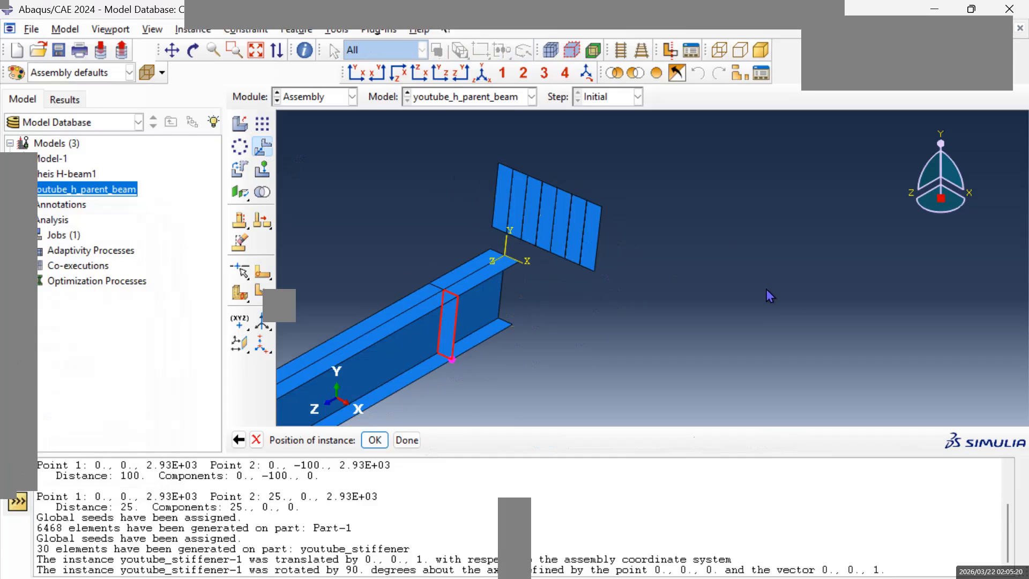
pyautogui.click(172, 50)
pyautogui.moveTo(704, 308); pyautogui.dragTo(804, 205)
pyautogui.scroll(-2, 593, 216)
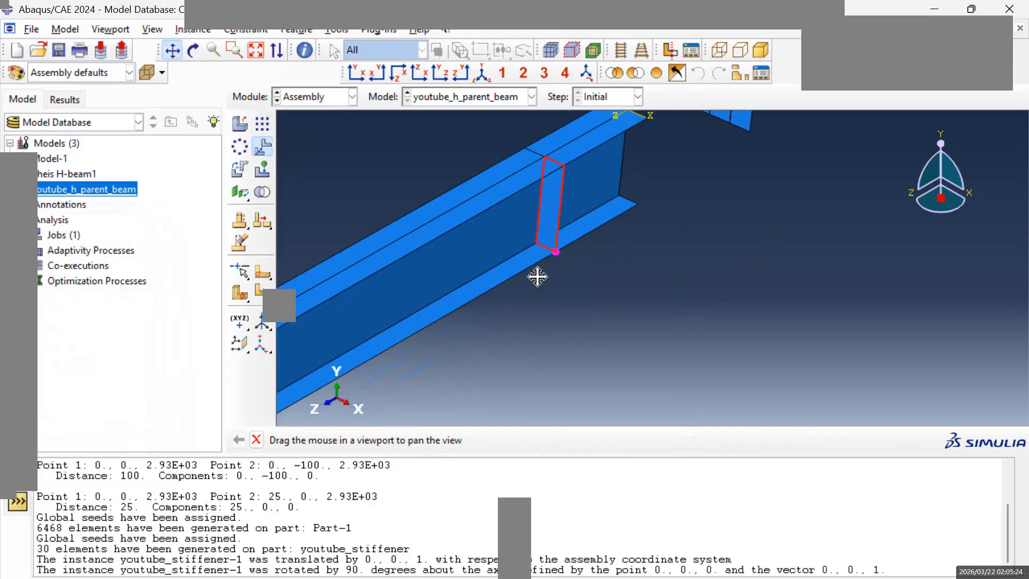
pyautogui.scroll(4, 538, 276)
pyautogui.moveTo(575, 308)
pyautogui.mouseDown()
pyautogui.moveTo(598, 283)
pyautogui.moveTo(595, 265)
pyautogui.mouseUp()
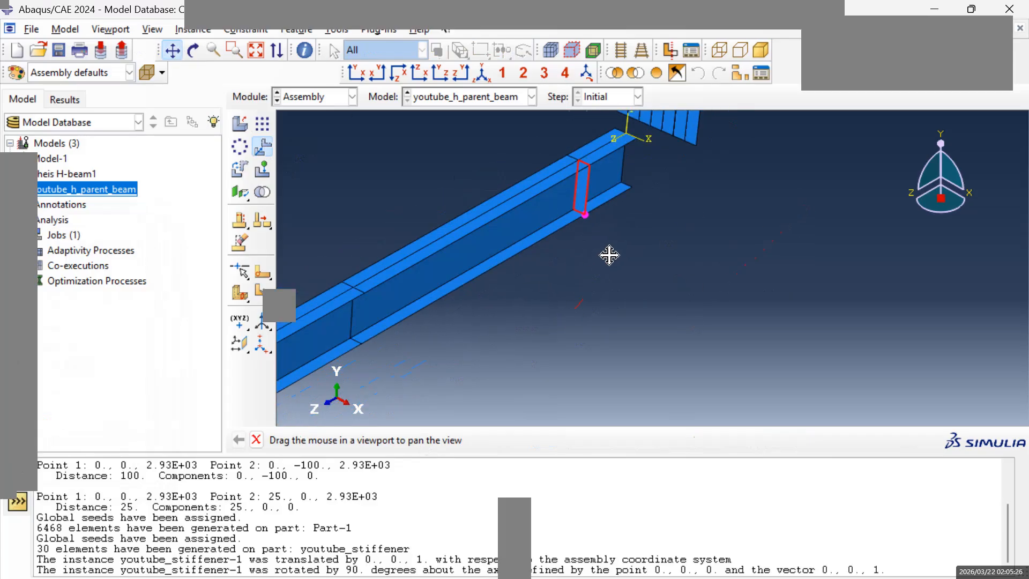
pyautogui.press('Escape')
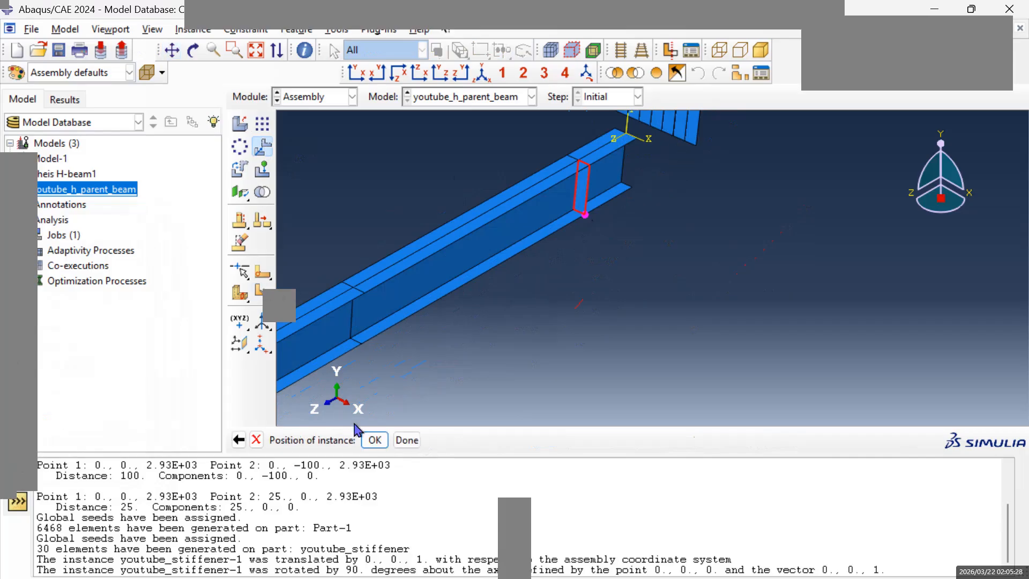
pyautogui.click(375, 441)
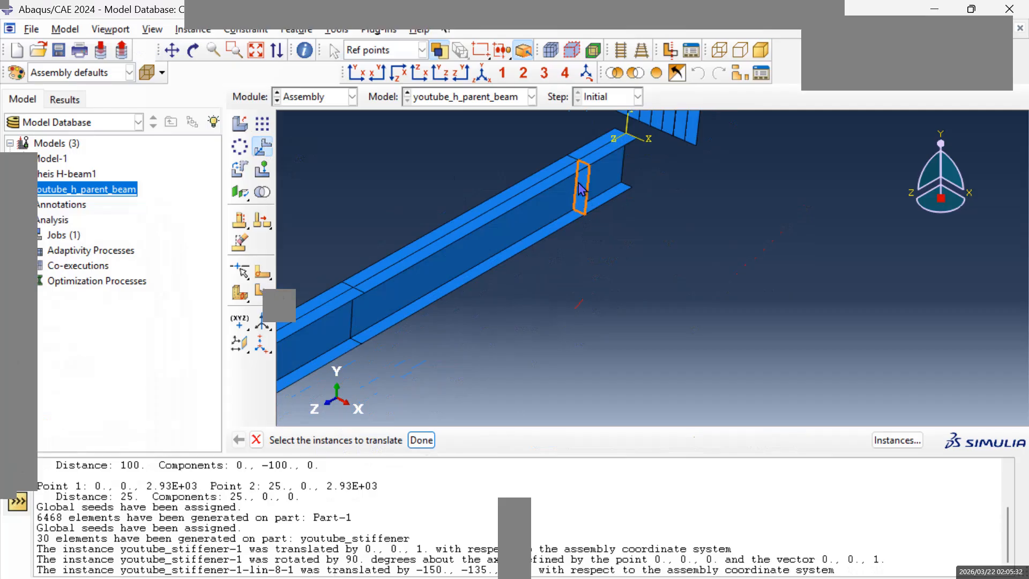
# Translate the outermost remaining stiffener from its lower outer corner to the lower flange's outer edge at the beam's second partition.
pyautogui.click(695, 139)
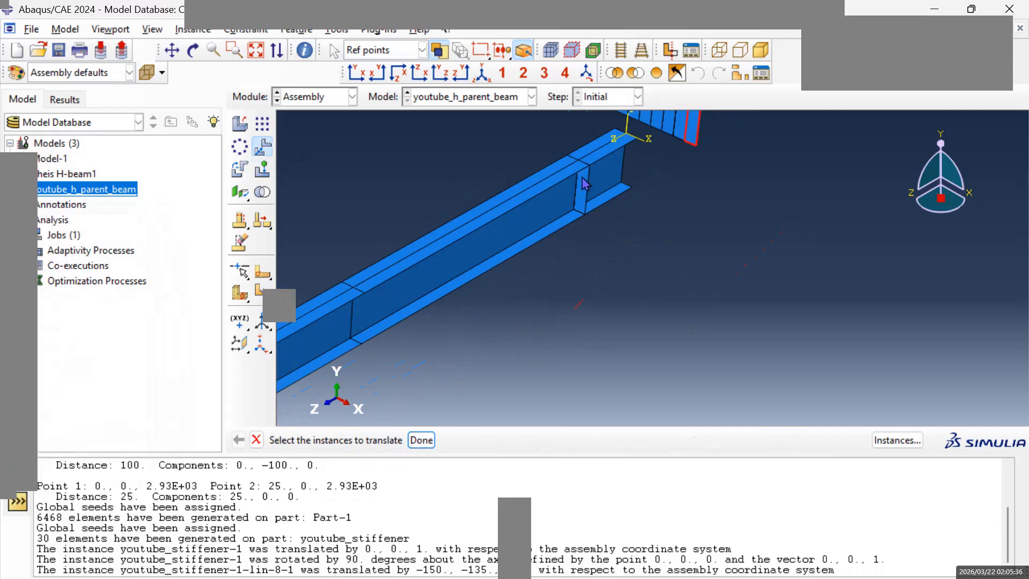
pyautogui.click(422, 440)
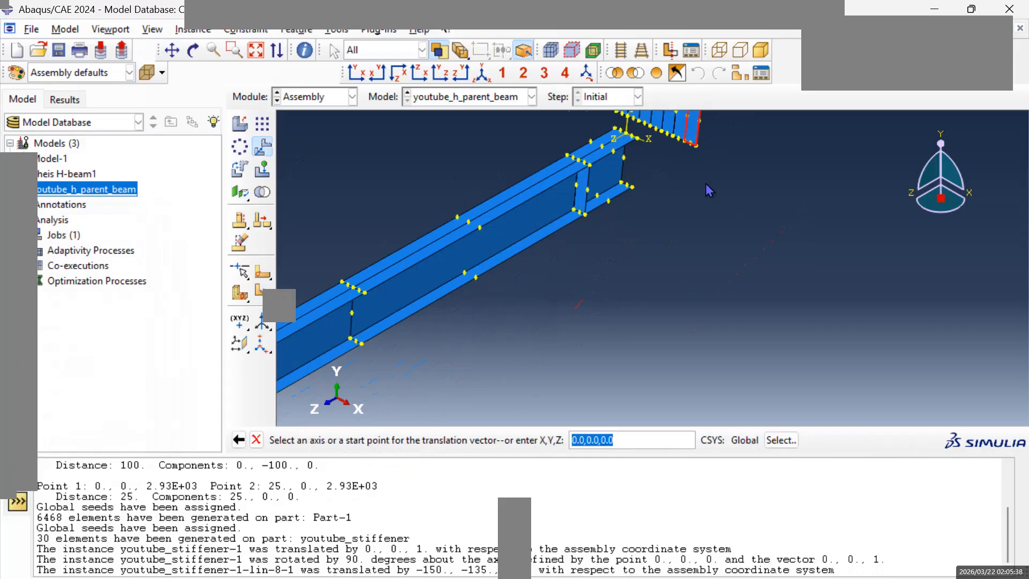
pyautogui.click(696, 146)
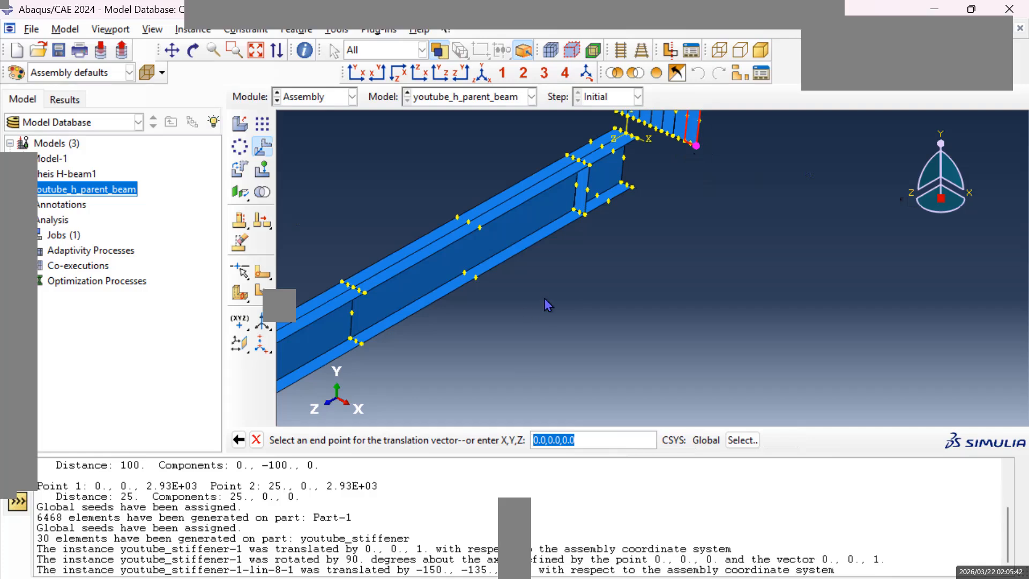
pyautogui.click(361, 342)
pyautogui.click(375, 440)
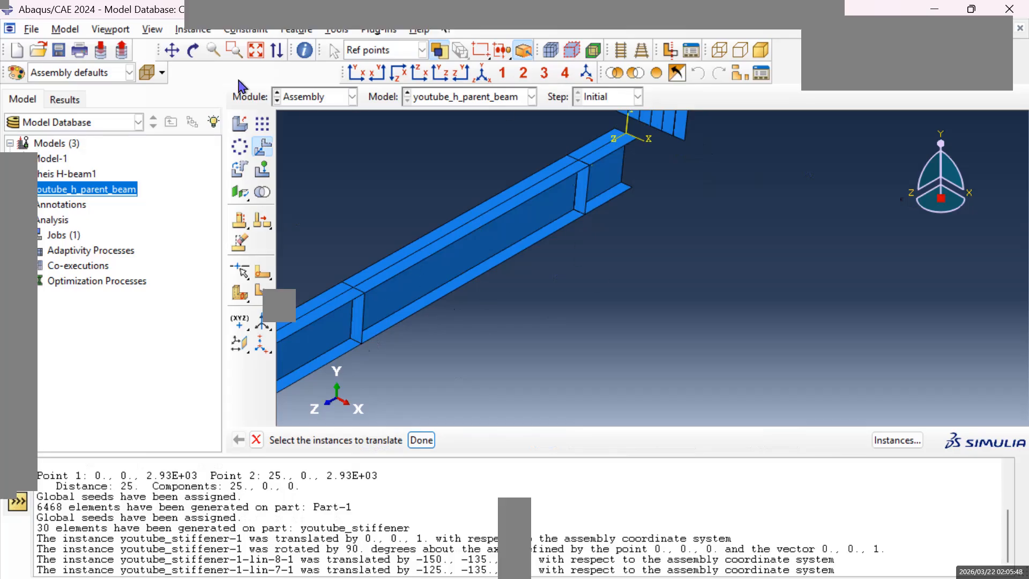
# Translate the outermost remaining stiffener from its lower outer corner to the lower flange's outer edge at the beam's third partition.
pyautogui.scroll(1, 536, 203)
pyautogui.scroll(-2, 663, 161)
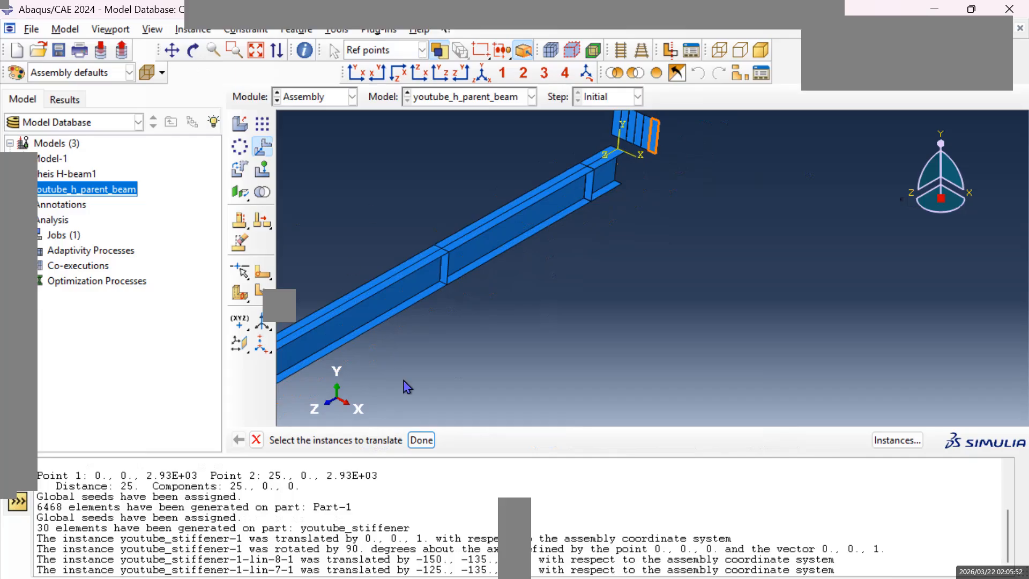
pyautogui.click(421, 440)
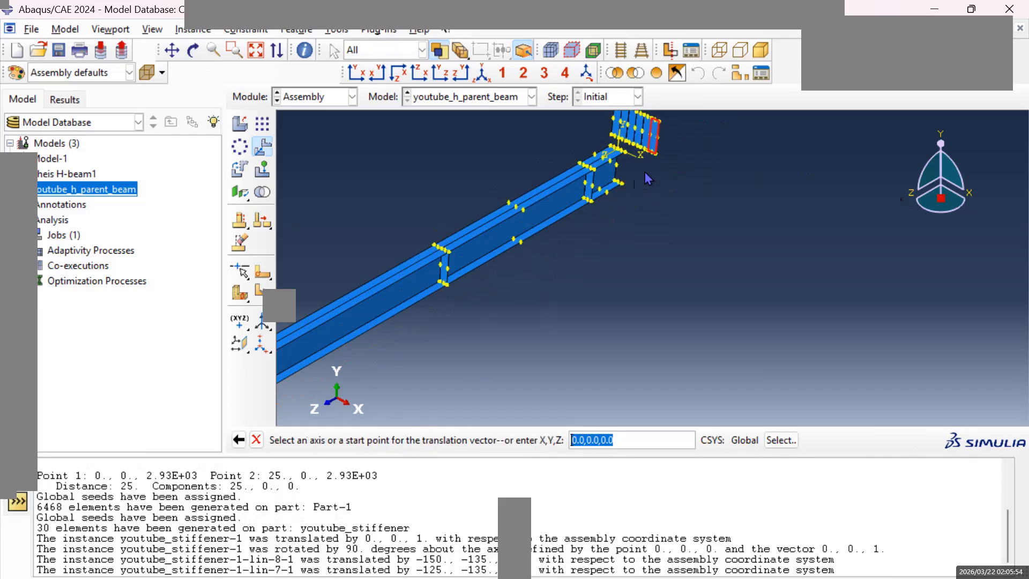
pyautogui.click(655, 153)
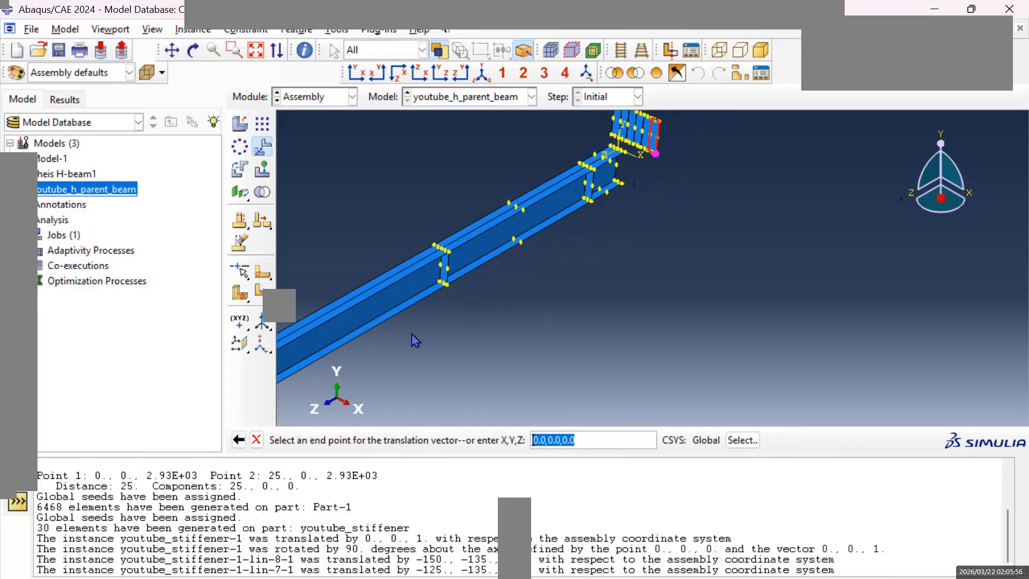
pyautogui.scroll(-2, 407, 341)
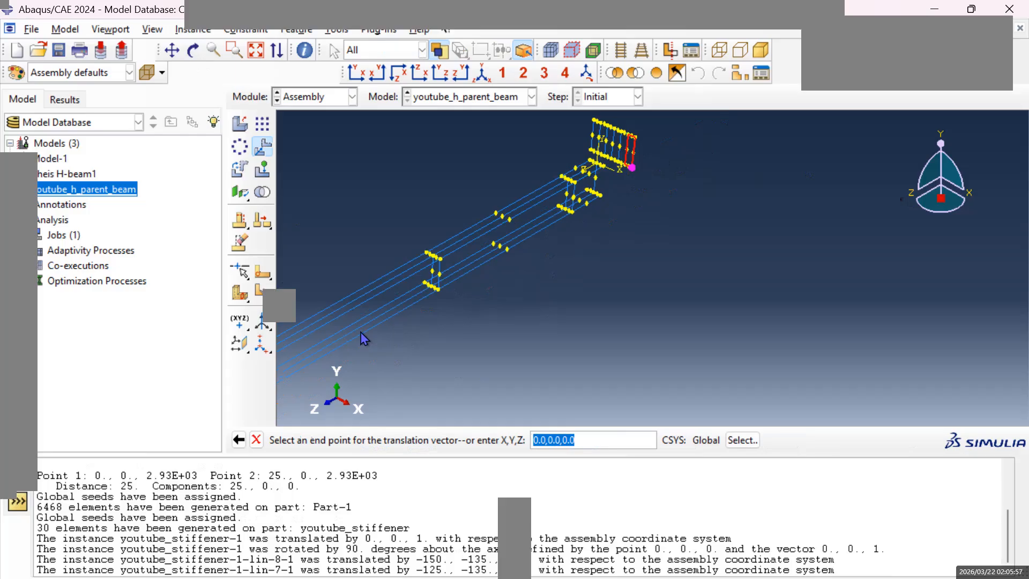
pyautogui.click(172, 50)
pyautogui.moveTo(434, 340); pyautogui.dragTo(649, 231)
pyautogui.moveTo(568, 260)
pyautogui.mouseDown()
pyautogui.moveTo(539, 246)
pyautogui.moveTo(446, 262)
pyautogui.moveTo(556, 276)
pyautogui.moveTo(507, 281)
pyautogui.mouseUp()
pyautogui.scroll(3, 507, 281)
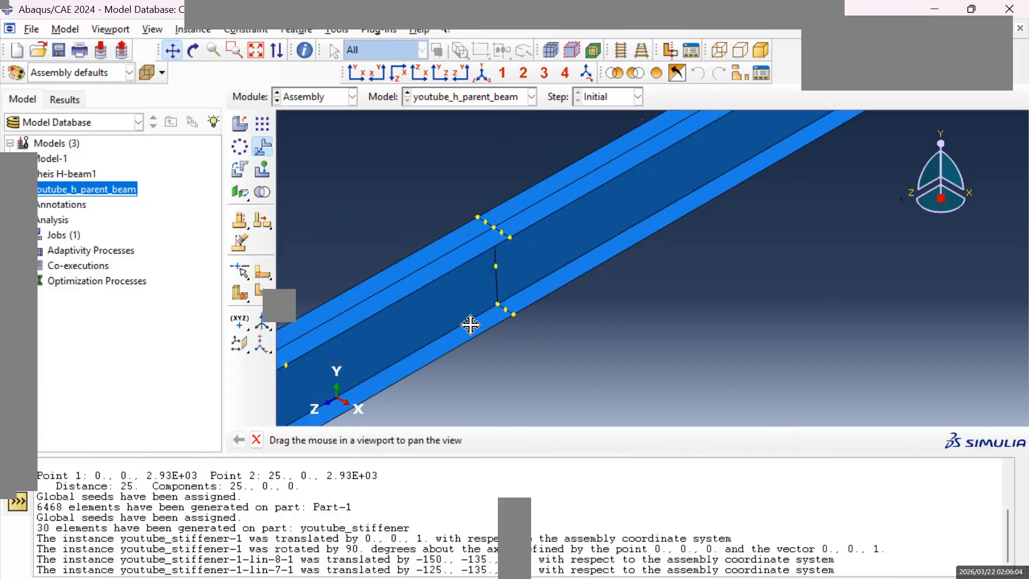
pyautogui.press('Escape')
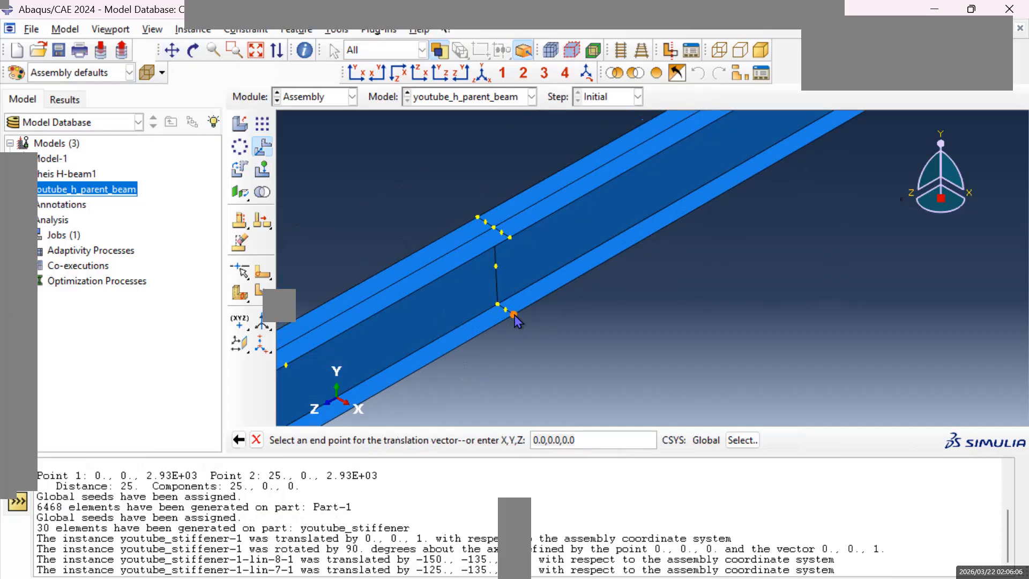
pyautogui.click(514, 316)
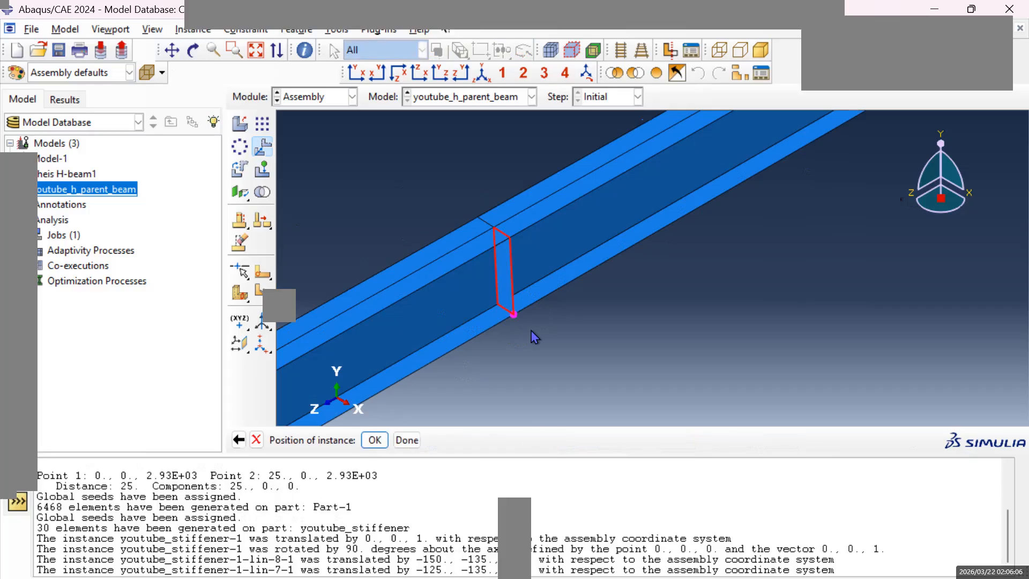
pyautogui.click(375, 440)
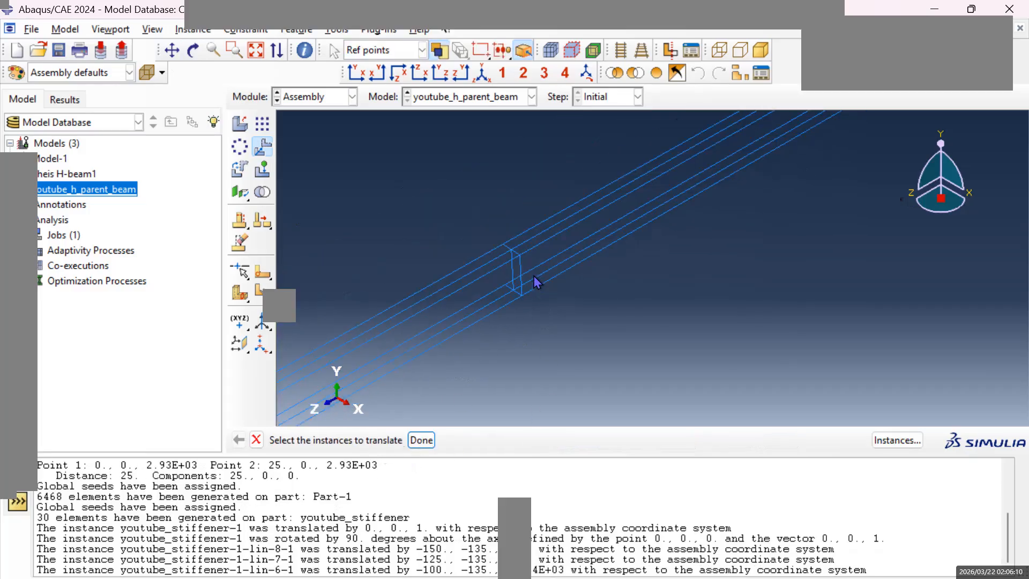
# Translate the outermost of the five remaining stiffeners from its lower outer corner to the lower flange's outer edge at the last partition, near the beam's far end.
pyautogui.scroll(3, 535, 276)
pyautogui.click(174, 54)
pyautogui.moveTo(730, 134); pyautogui.dragTo(633, 230)
pyautogui.moveTo(830, 145); pyautogui.dragTo(685, 227)
pyautogui.moveTo(788, 149); pyautogui.dragTo(609, 223)
pyautogui.scroll(-3, 613, 217)
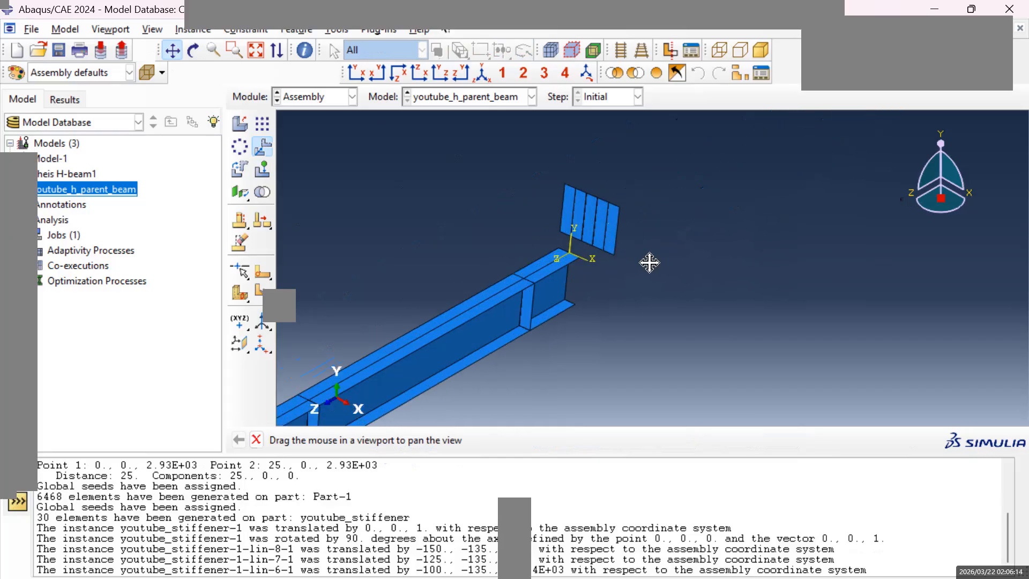
pyautogui.press('Escape')
pyautogui.click(615, 234)
pyautogui.click(421, 439)
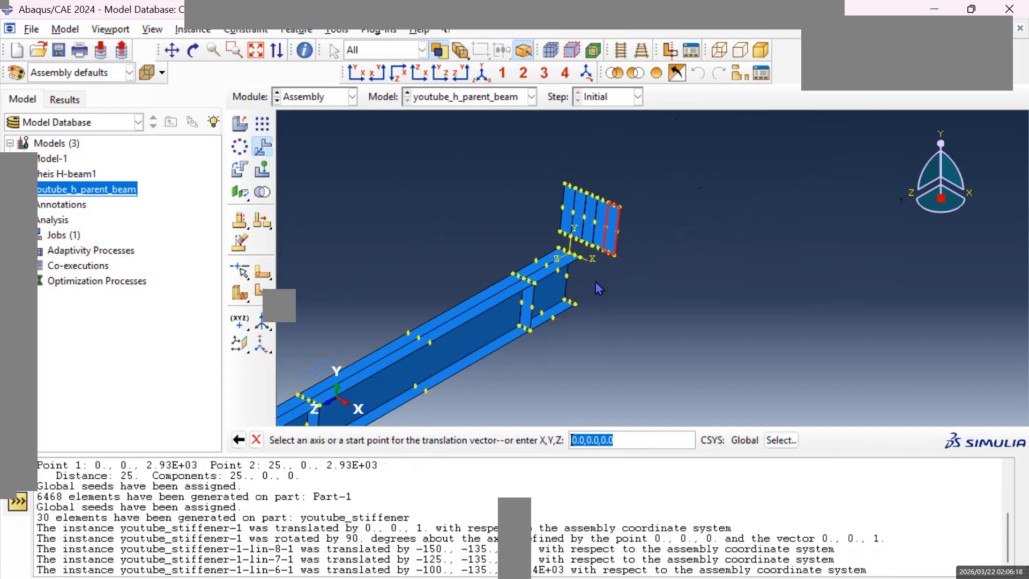
pyautogui.click(614, 255)
pyautogui.scroll(3, 503, 357)
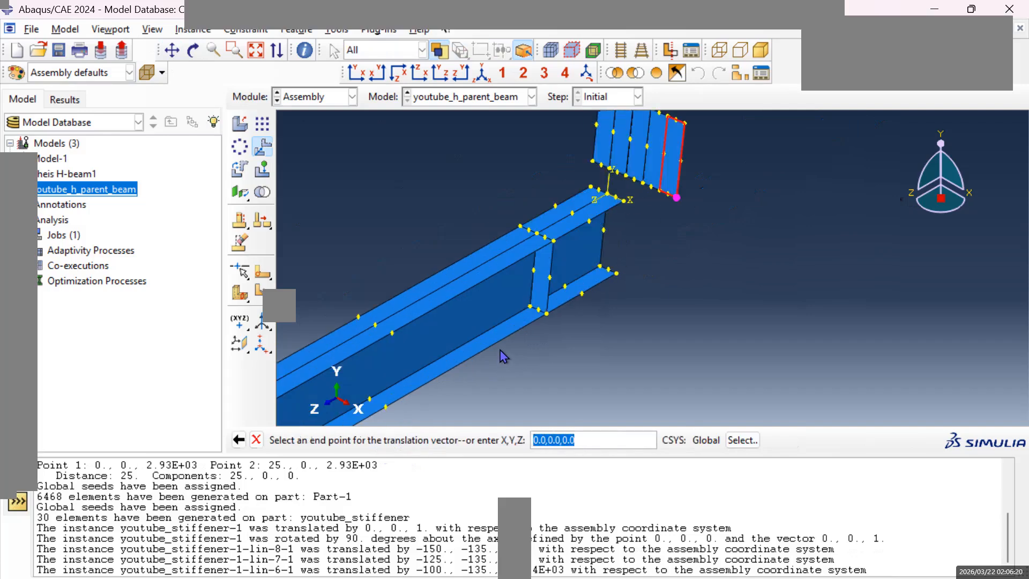
pyautogui.click(173, 50)
pyautogui.moveTo(414, 278); pyautogui.dragTo(839, 168)
pyautogui.moveTo(581, 305); pyautogui.dragTo(902, 160)
pyautogui.moveTo(653, 289); pyautogui.dragTo(746, 210)
pyautogui.scroll(-2, 588, 287)
pyautogui.scroll(-5, 699, 263)
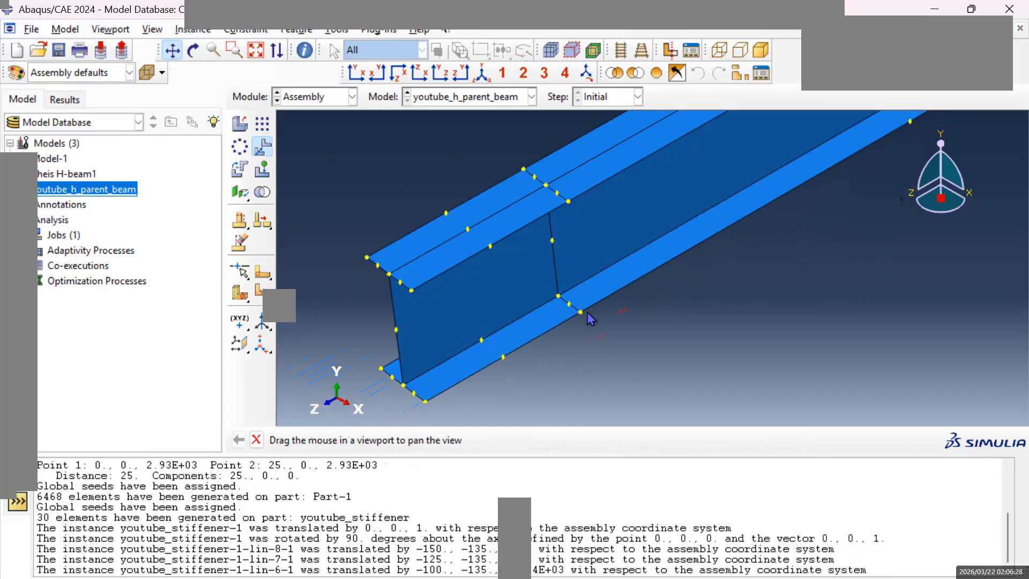
pyautogui.press('Escape')
pyautogui.click(581, 312)
pyautogui.click(375, 440)
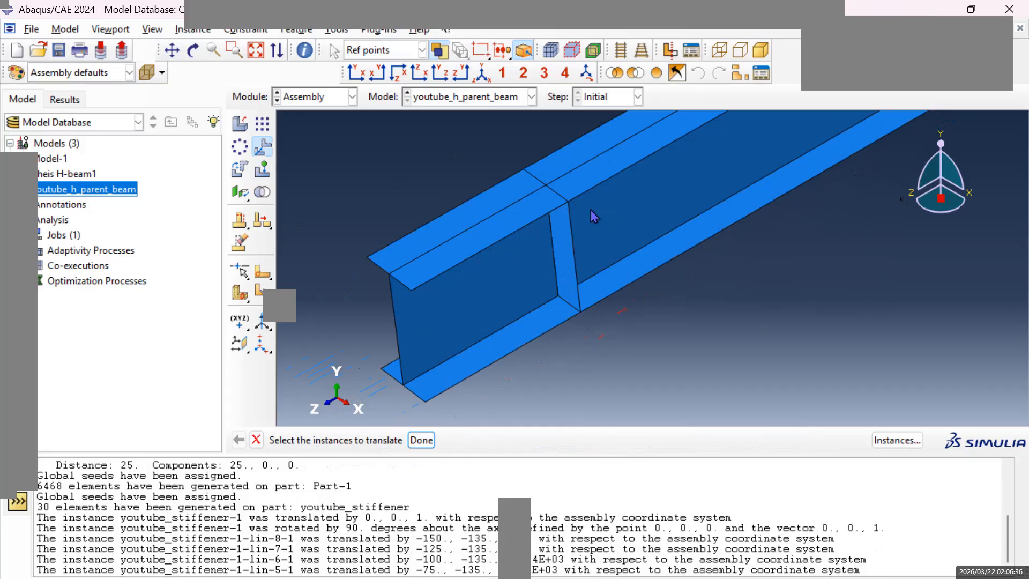
# Translate the outermost remaining stiffener from its upper inner corner to the upper flange's opposite edge at the first partition, on the web's other side.
pyautogui.scroll(-5, 594, 216)
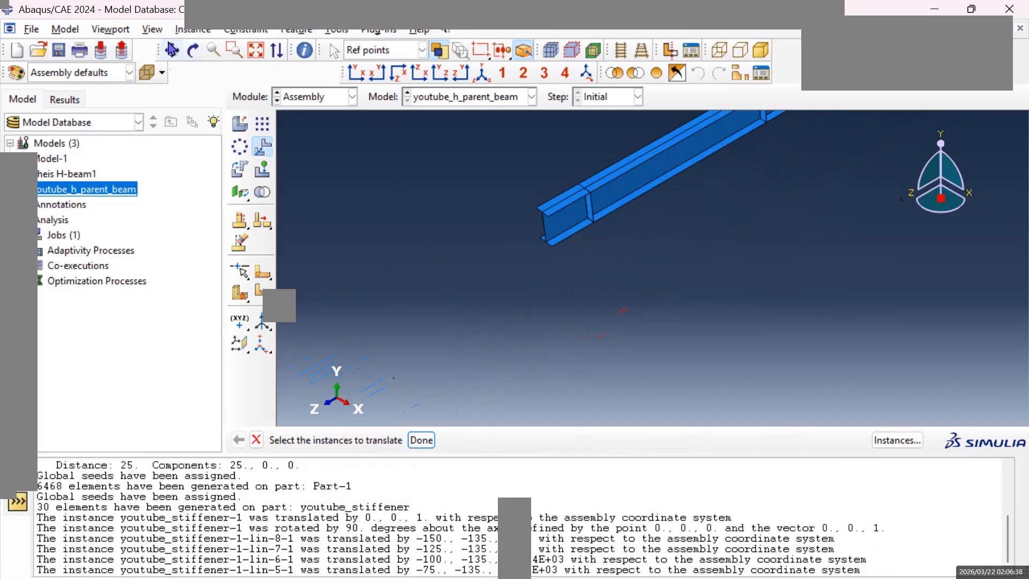
pyautogui.click(172, 50)
pyautogui.moveTo(646, 212)
pyautogui.mouseDown()
pyautogui.moveTo(598, 291)
pyautogui.moveTo(680, 290)
pyautogui.mouseUp()
pyautogui.moveTo(847, 199)
pyautogui.mouseDown()
pyautogui.moveTo(732, 274)
pyautogui.moveTo(770, 220)
pyautogui.mouseUp()
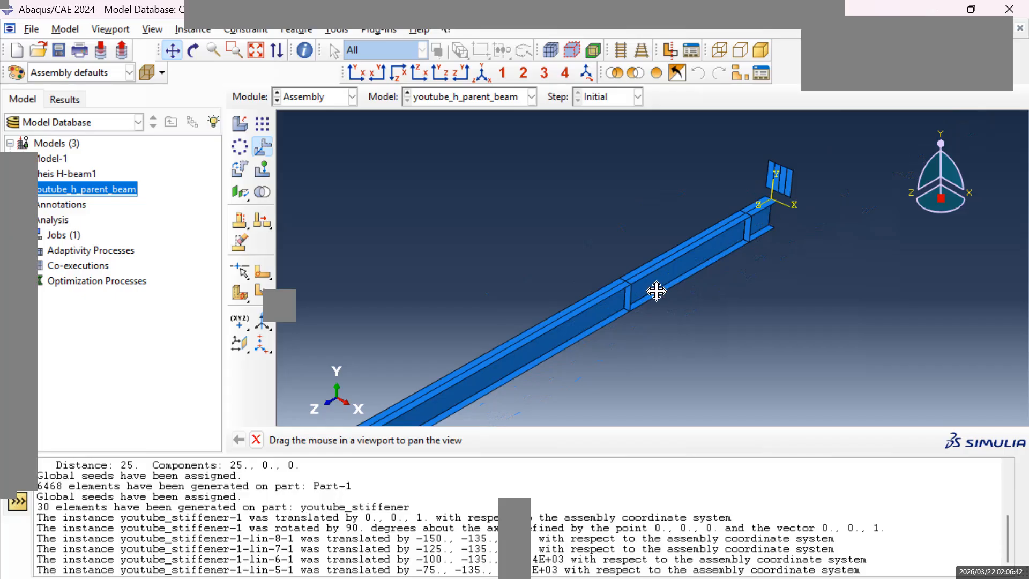
pyautogui.moveTo(704, 254); pyautogui.dragTo(688, 286)
pyautogui.scroll(-4, 689, 287)
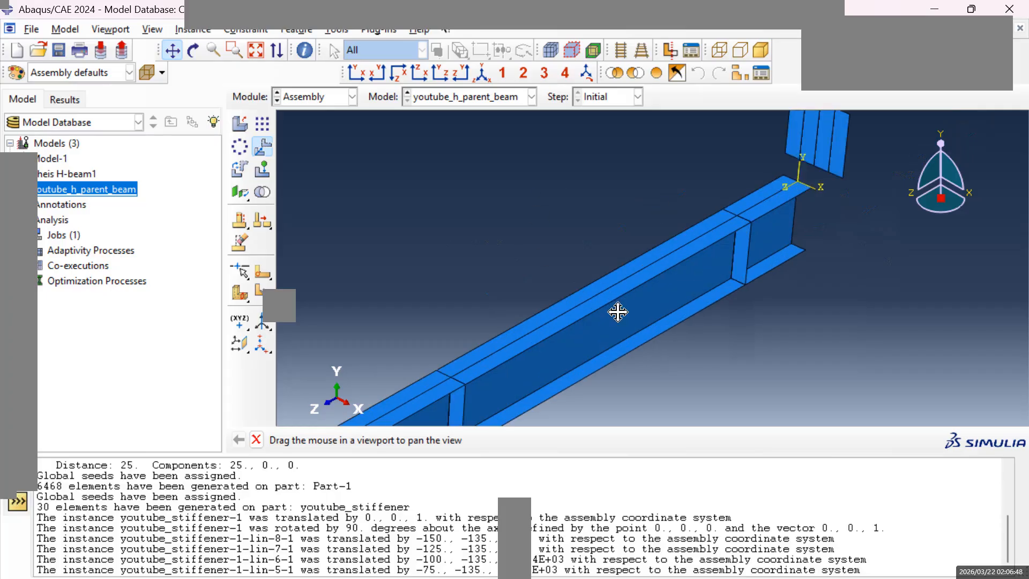
pyautogui.moveTo(646, 249)
pyautogui.mouseDown()
pyautogui.moveTo(680, 255)
pyautogui.moveTo(654, 296)
pyautogui.moveTo(598, 327)
pyautogui.mouseUp()
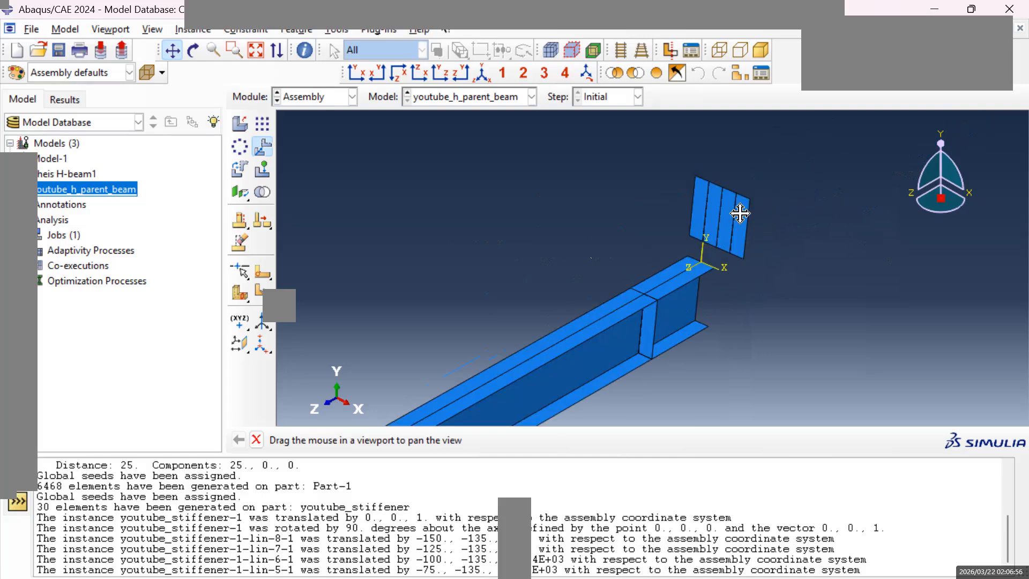
pyautogui.press('Escape')
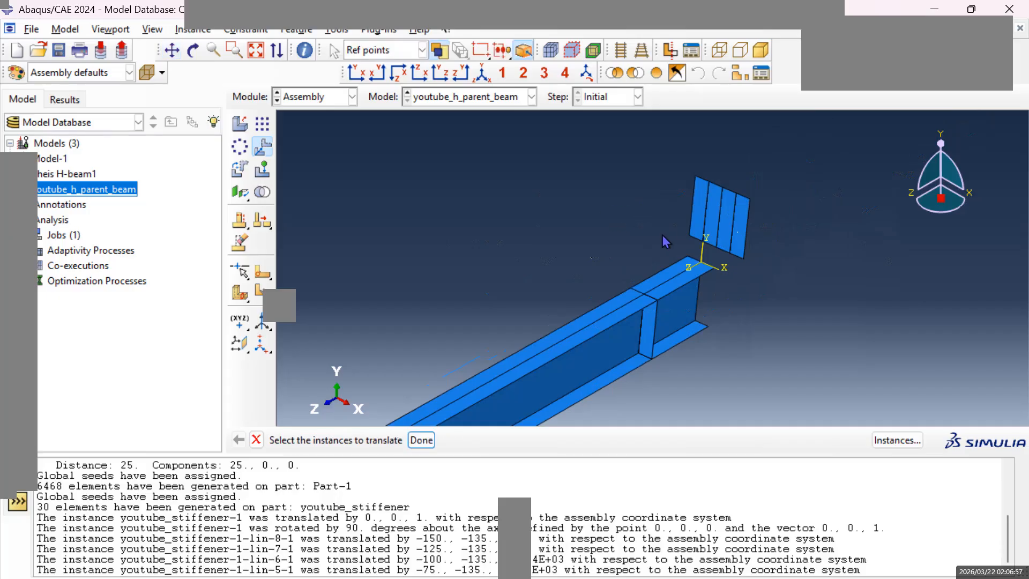
pyautogui.click(738, 225)
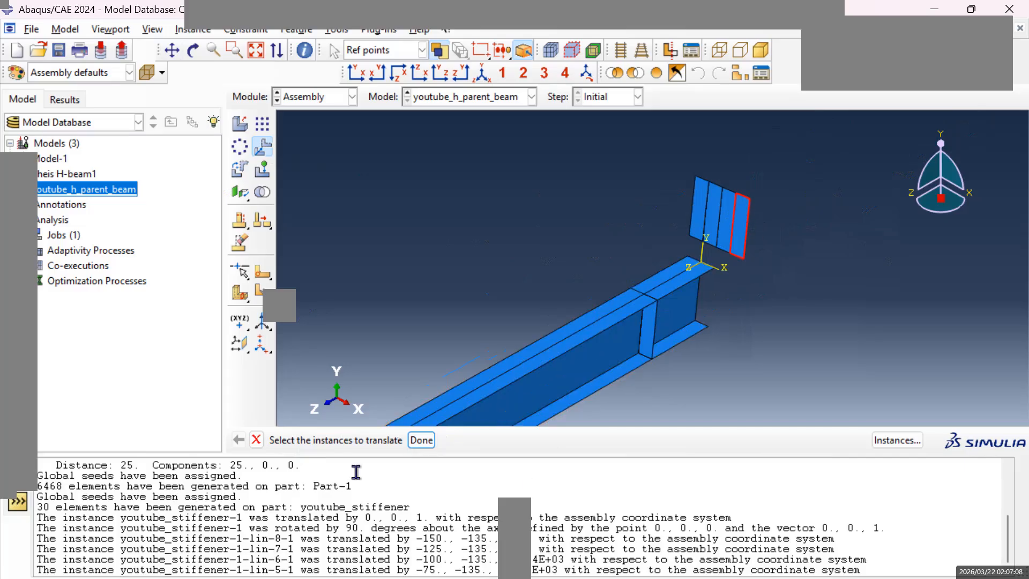
pyautogui.click(422, 439)
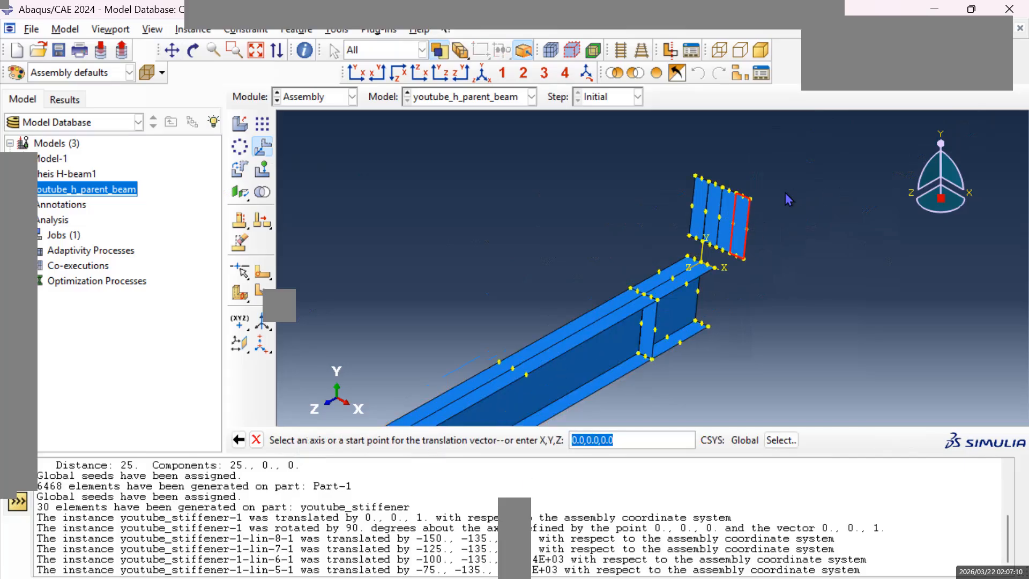
pyautogui.click(737, 194)
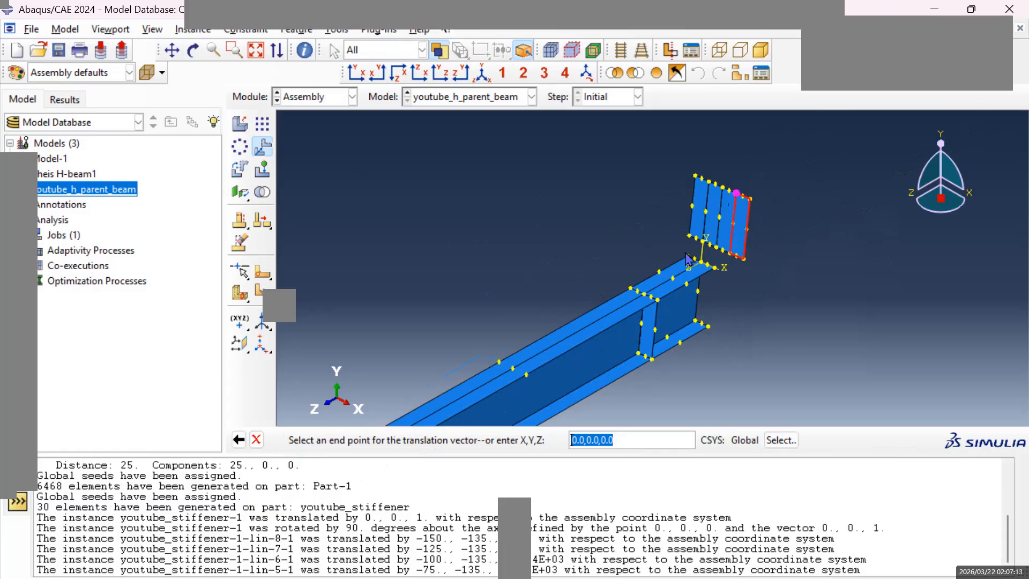
pyautogui.click(630, 289)
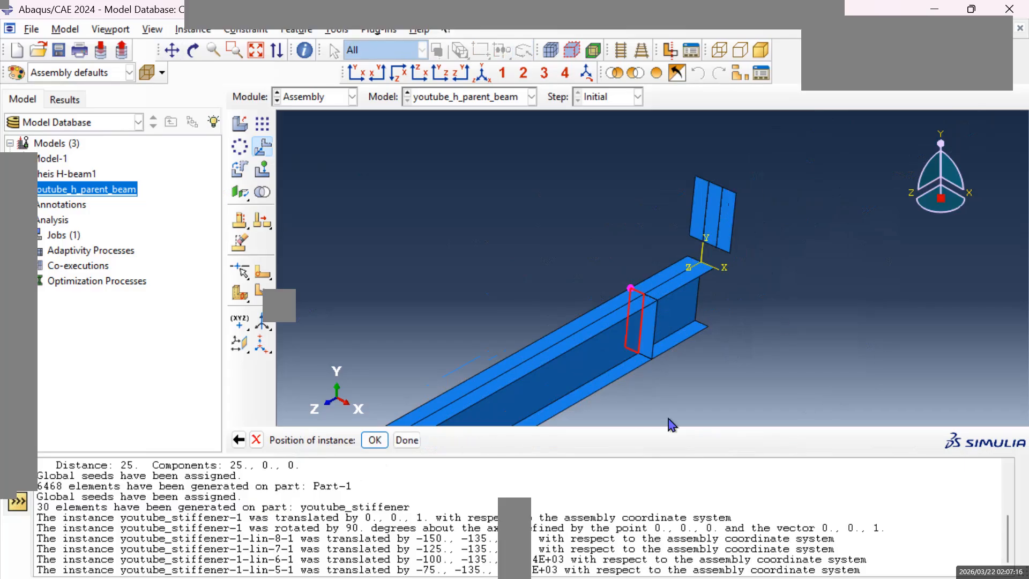
pyautogui.click(375, 440)
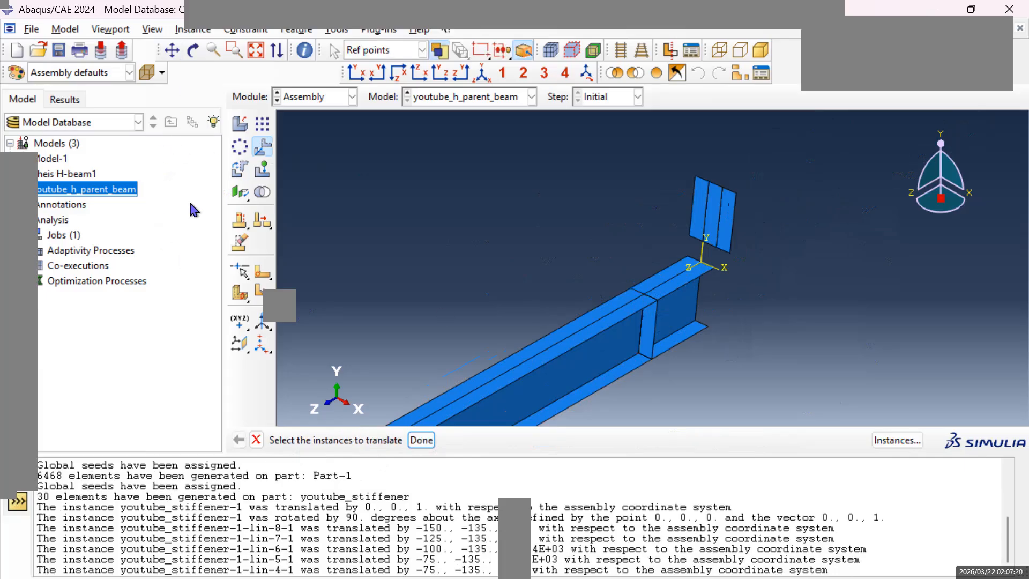
# Translate the outermost of the three remaining stiffeners from its upper inner corner to the upper flange's opposite edge at an interior partition, facing the stiffener already there.
pyautogui.click(172, 49)
pyautogui.moveTo(585, 312); pyautogui.dragTo(615, 242)
pyautogui.moveTo(540, 301); pyautogui.dragTo(545, 298)
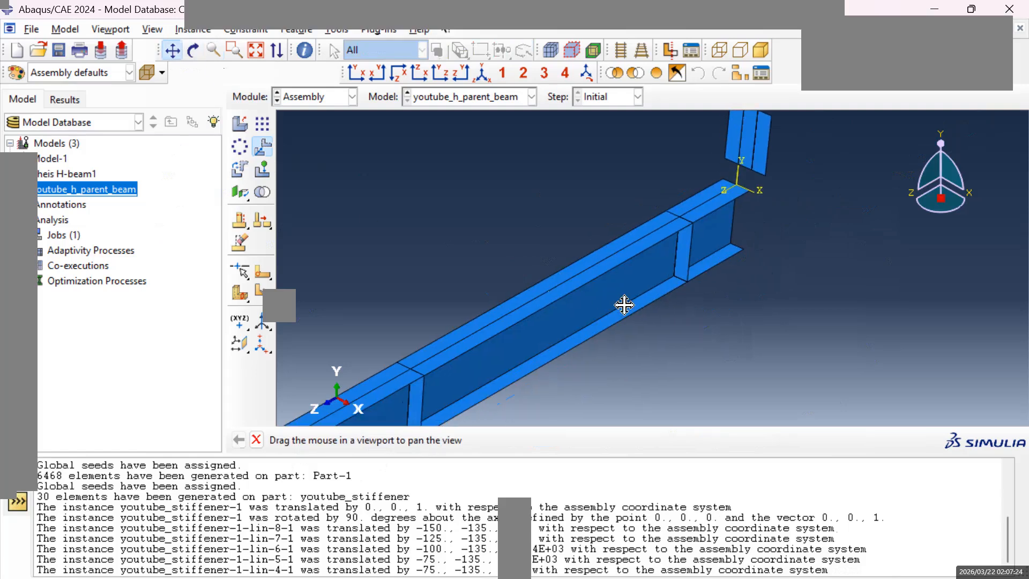
pyautogui.press('Escape')
pyautogui.click(767, 151)
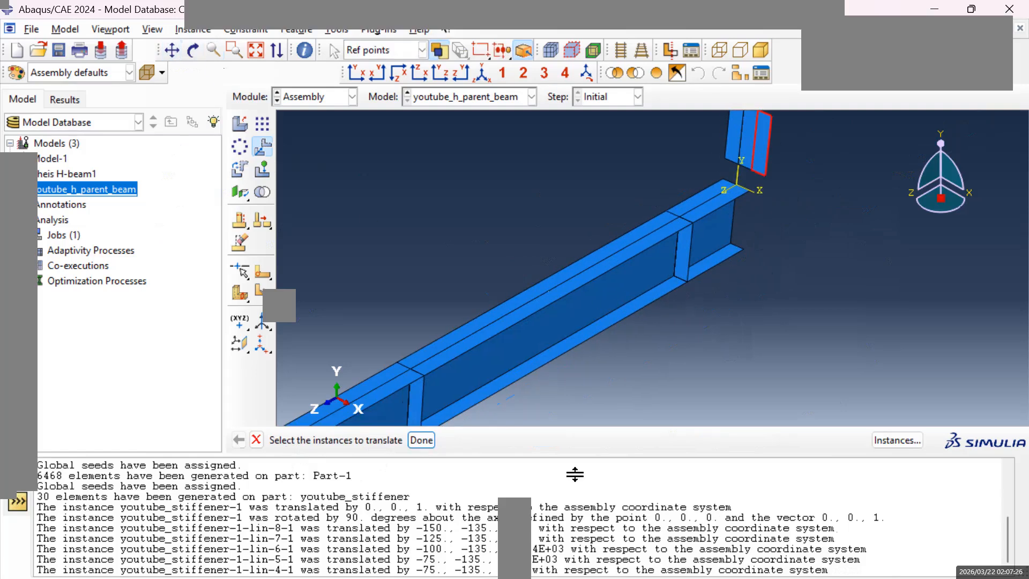
pyautogui.click(421, 439)
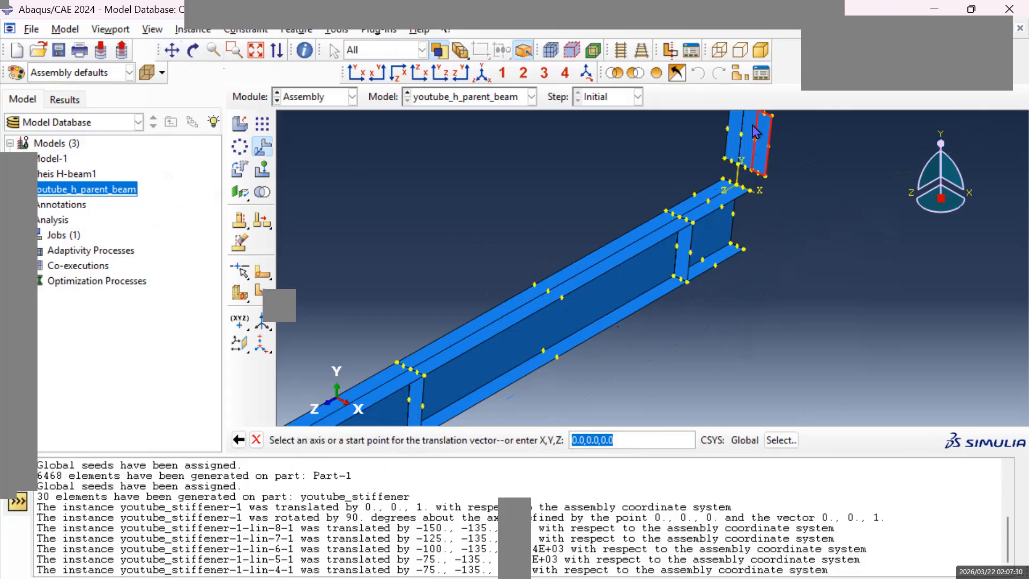
pyautogui.scroll(-3, 773, 132)
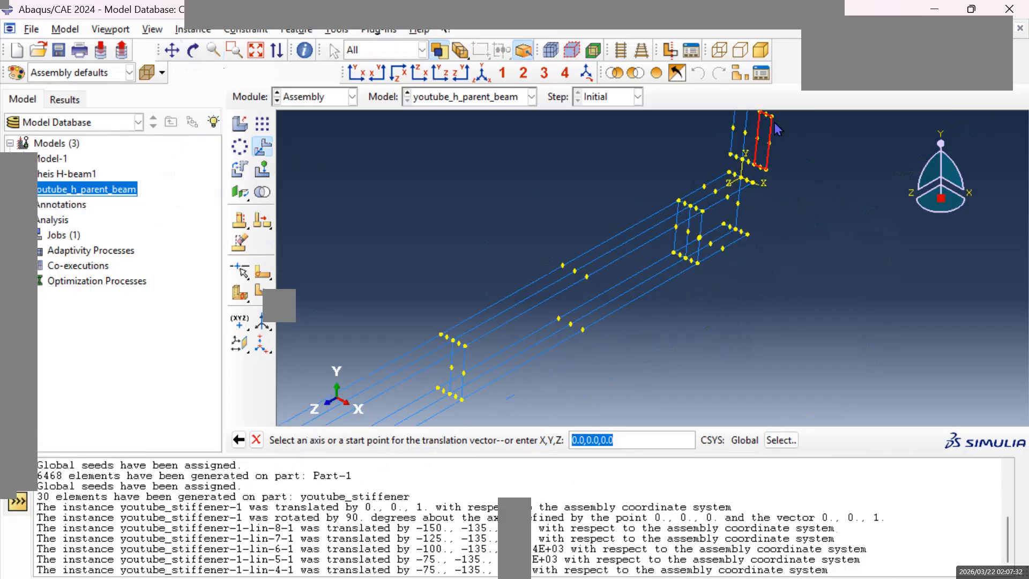
pyautogui.click(172, 49)
pyautogui.moveTo(606, 188); pyautogui.dragTo(756, 201)
pyautogui.press('Escape')
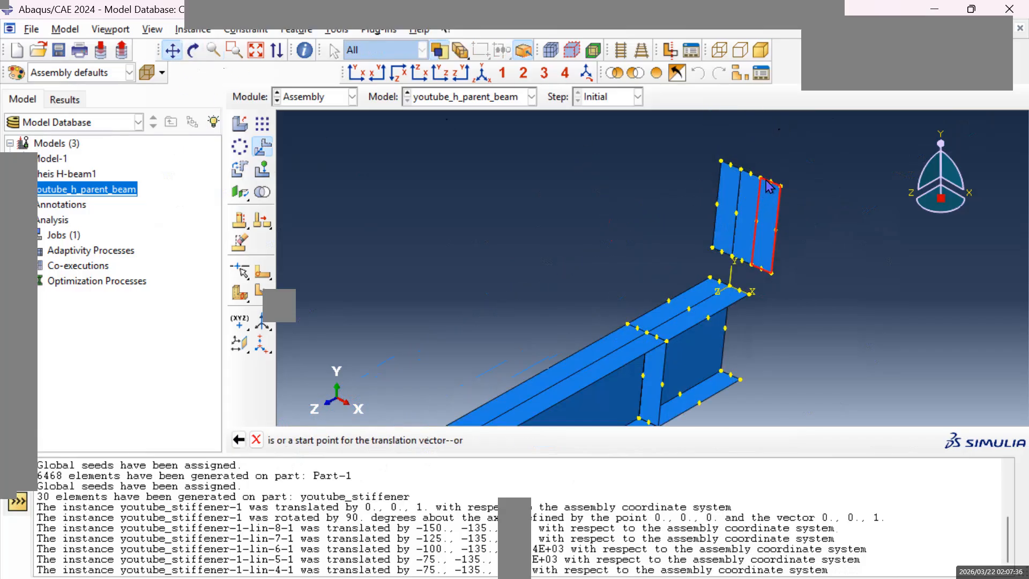
pyautogui.click(763, 181)
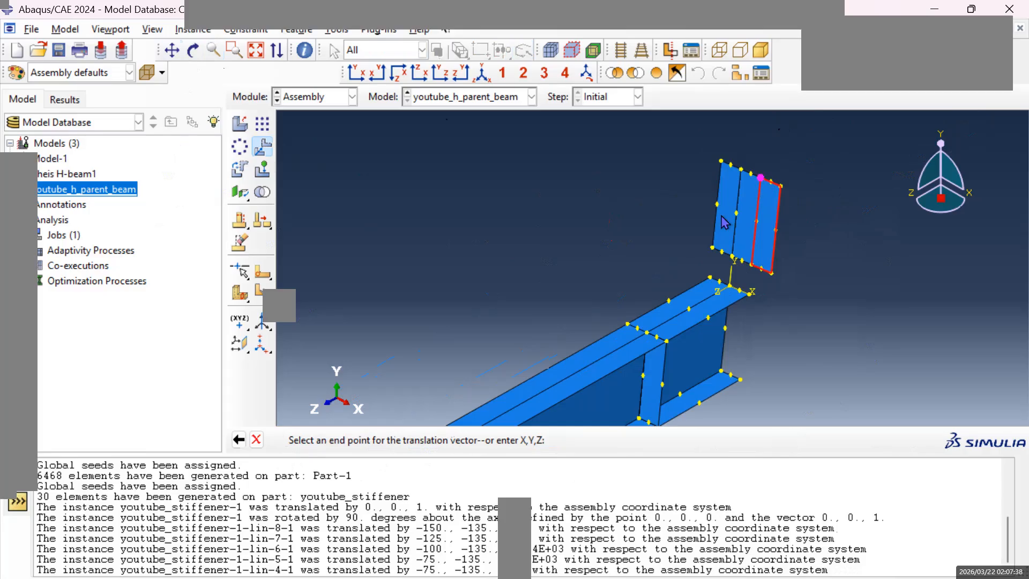
pyautogui.scroll(5, 598, 341)
pyautogui.scroll(2, 598, 341)
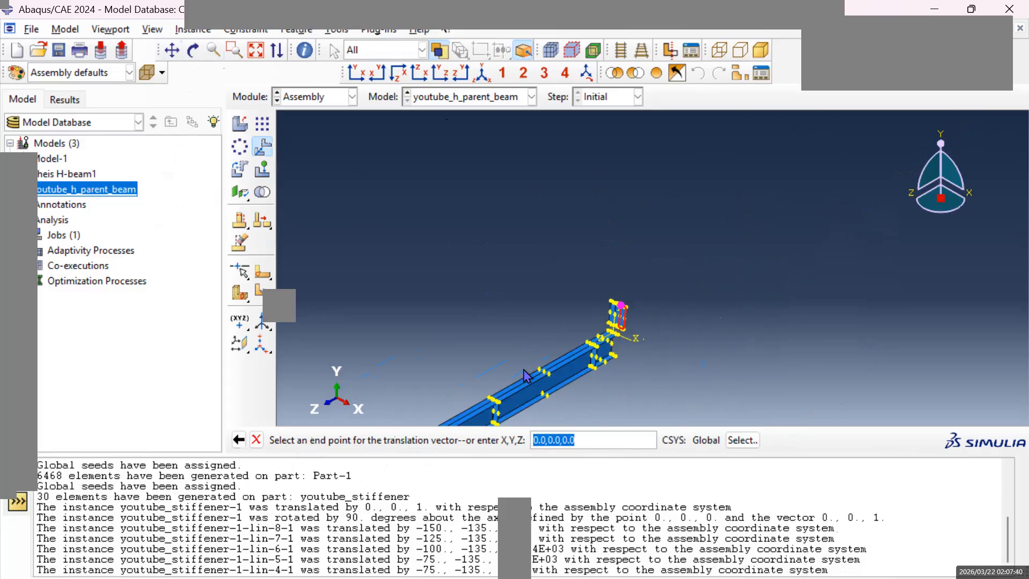
pyautogui.click(169, 56)
pyautogui.moveTo(411, 324); pyautogui.dragTo(521, 340)
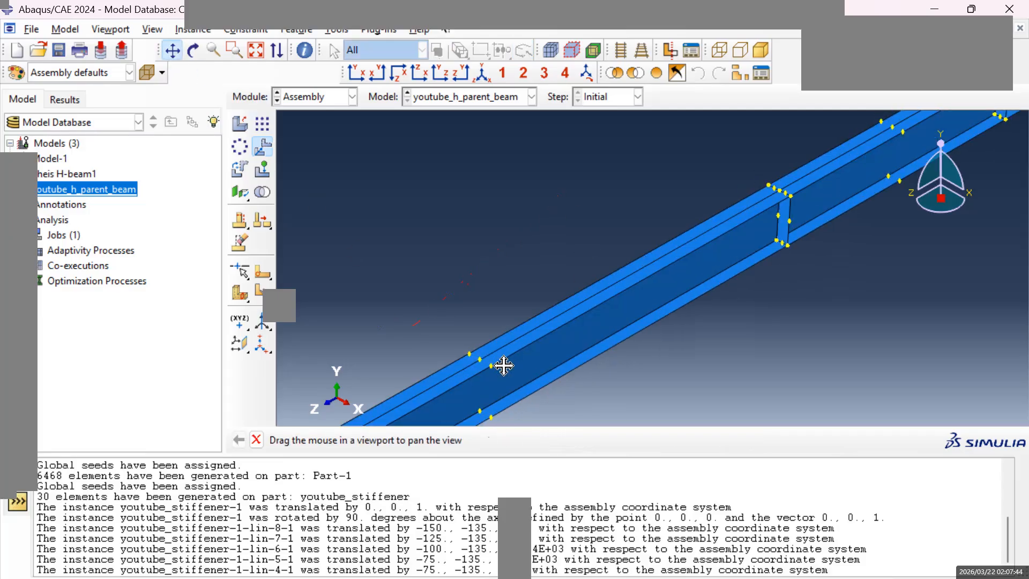
pyautogui.press('Escape')
pyautogui.scroll(5, 484, 364)
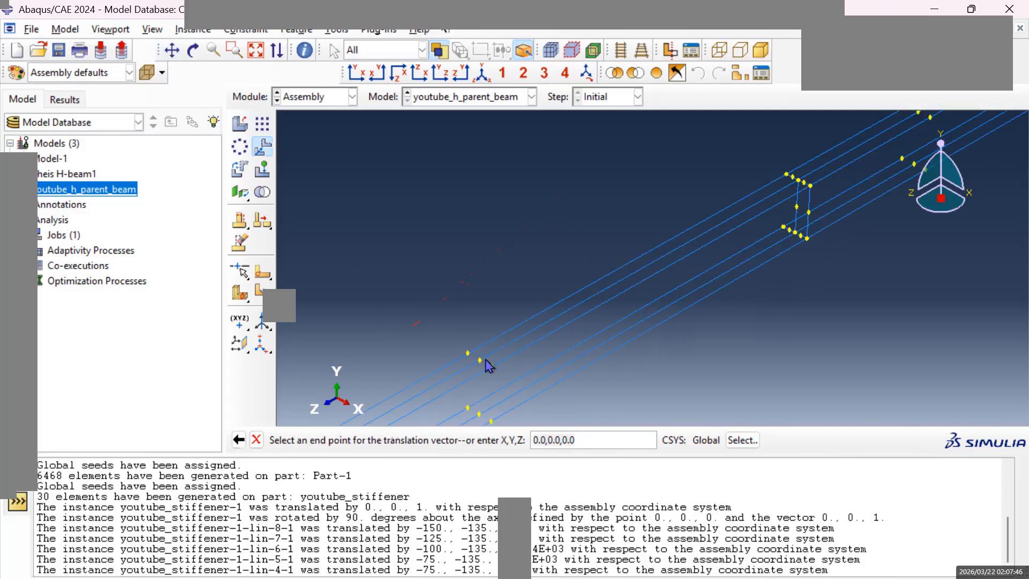
pyautogui.click(171, 54)
pyautogui.moveTo(535, 301); pyautogui.dragTo(538, 340)
pyautogui.scroll(-8, 536, 311)
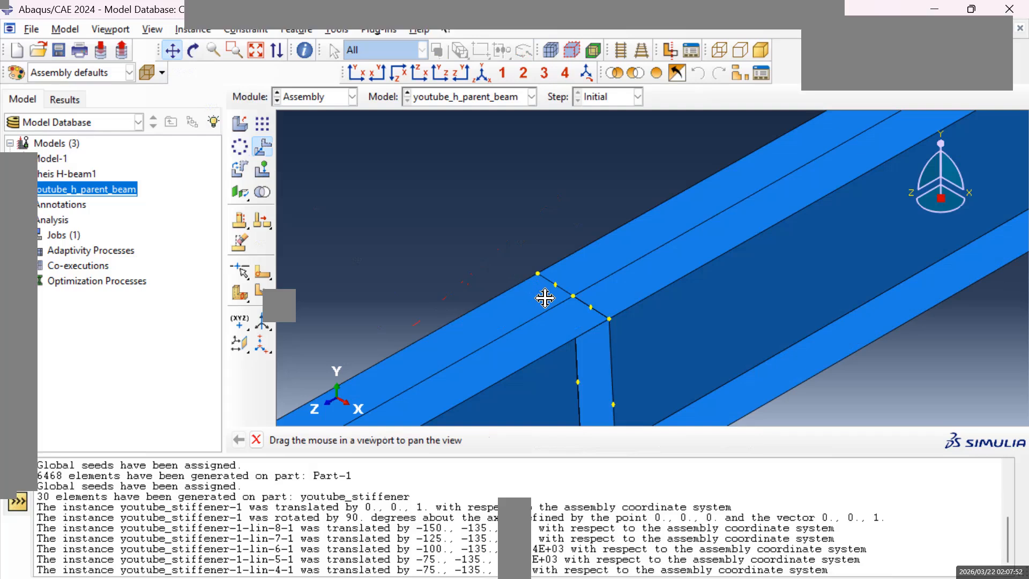
pyautogui.press('Escape')
pyautogui.click(539, 274)
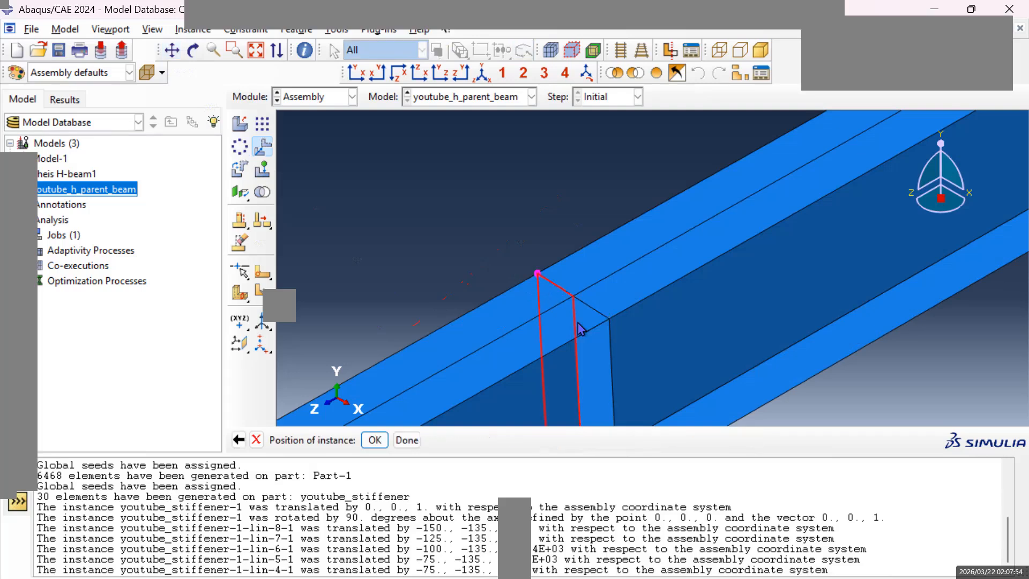
pyautogui.click(375, 440)
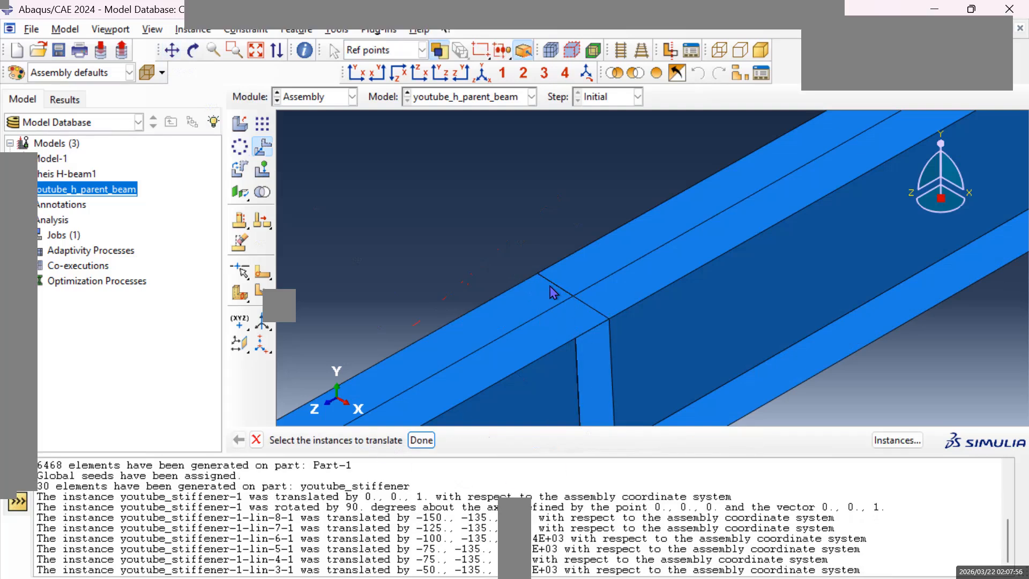
# Translate the outer of the two remaining stiffeners from its upper inner corner to the upper flange's opposite edge at the last partition, near the beam's far end.
pyautogui.click(171, 50)
pyautogui.moveTo(555, 282); pyautogui.dragTo(601, 265)
pyautogui.scroll(3, 601, 265)
pyautogui.moveTo(749, 214); pyautogui.dragTo(576, 412)
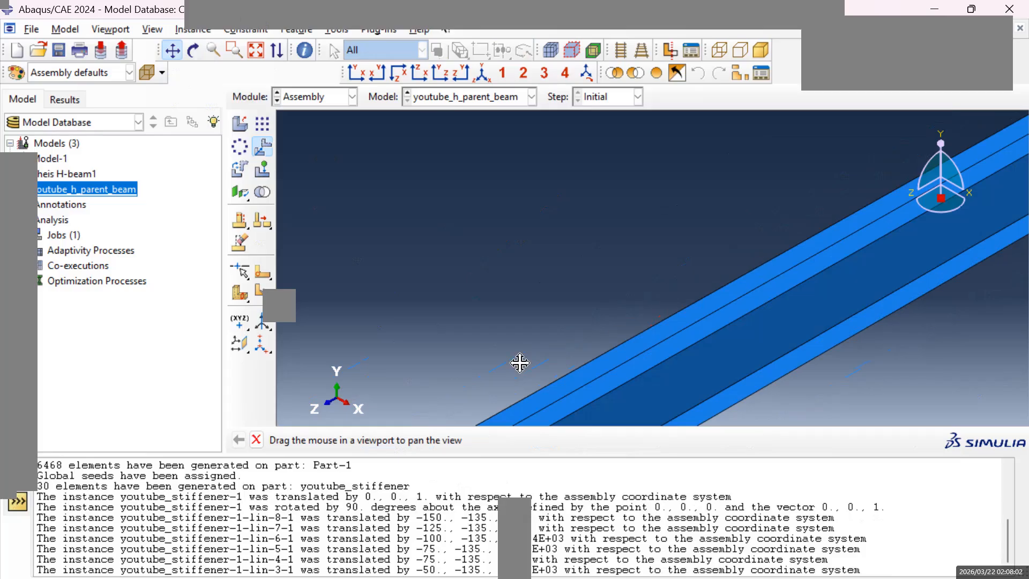
pyautogui.scroll(3, 665, 301)
pyautogui.scroll(-4, 697, 293)
pyautogui.scroll(3, 816, 264)
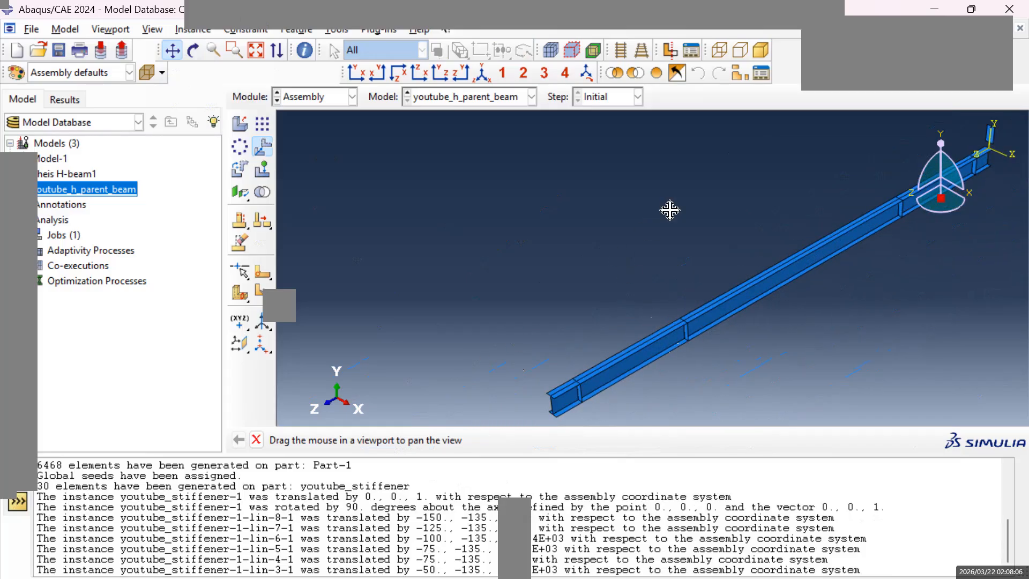
pyautogui.moveTo(815, 207); pyautogui.dragTo(625, 271)
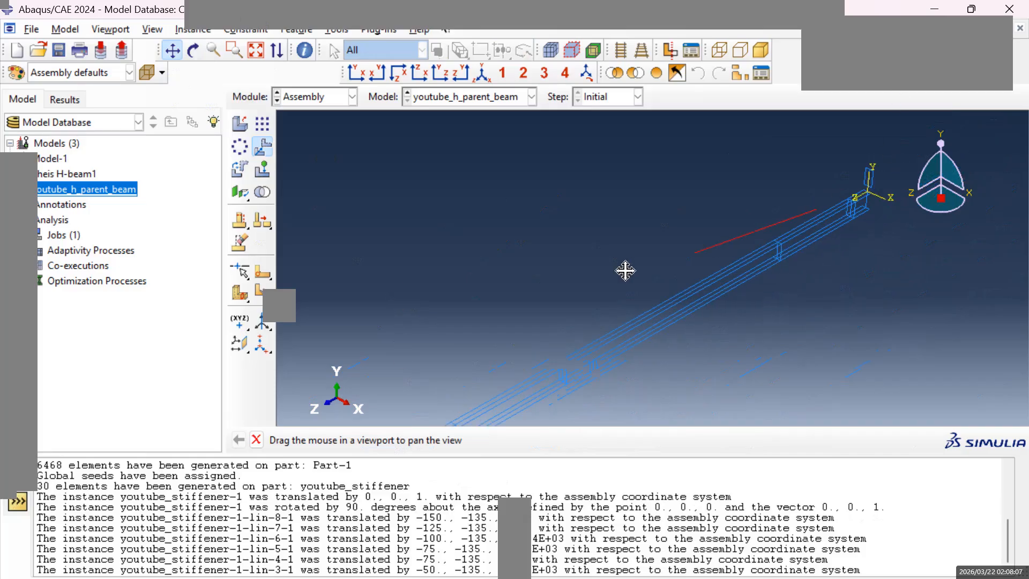
pyautogui.moveTo(725, 225); pyautogui.dragTo(699, 234)
pyautogui.moveTo(726, 275)
pyautogui.mouseDown()
pyautogui.moveTo(703, 184)
pyautogui.moveTo(741, 263)
pyautogui.mouseUp()
pyautogui.scroll(-8, 690, 210)
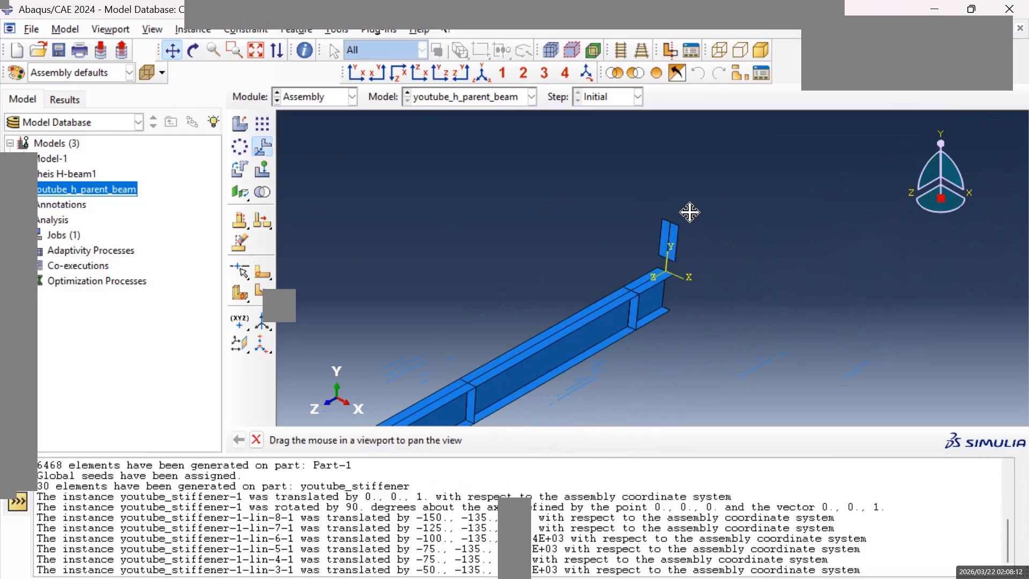
pyautogui.press('Escape')
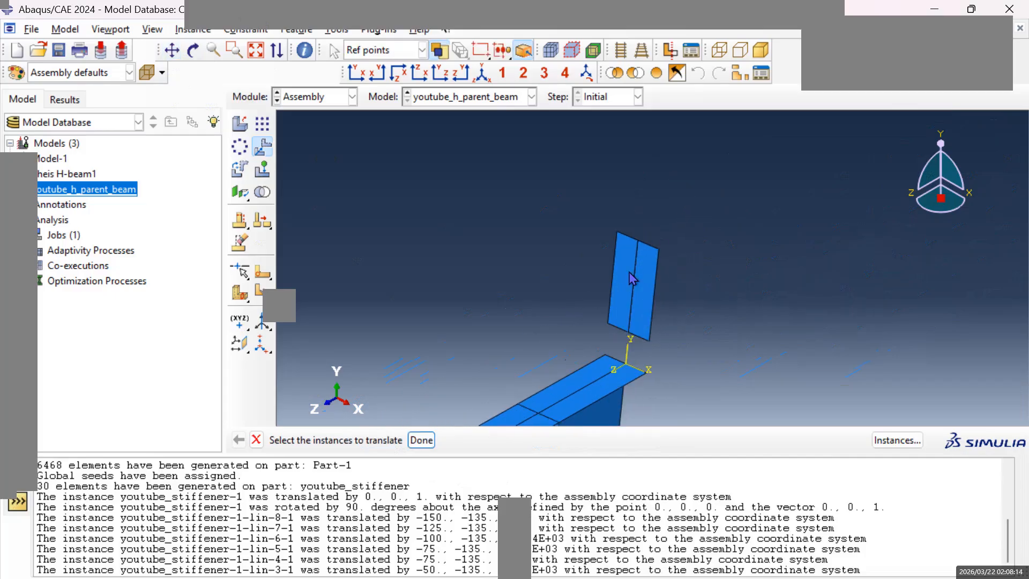
pyautogui.click(644, 281)
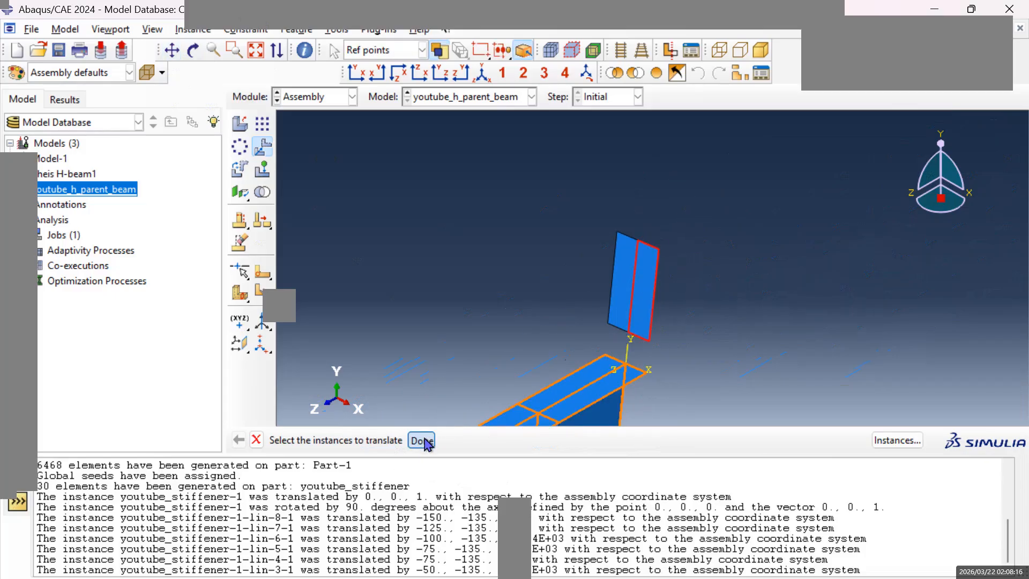
pyautogui.middleClick(636, 265)
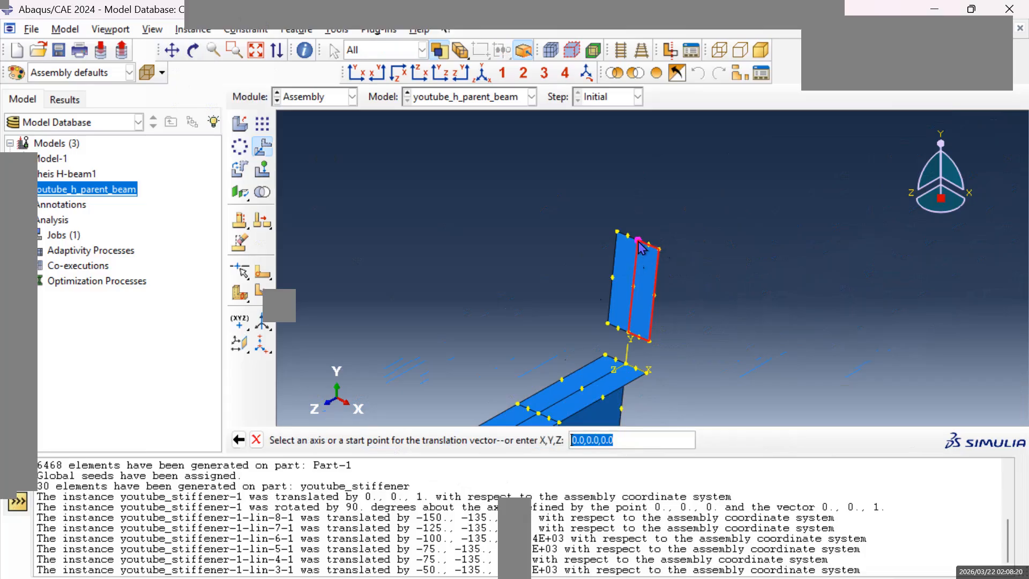
pyautogui.click(639, 241)
pyautogui.click(174, 57)
pyautogui.scroll(-3, 413, 219)
pyautogui.scroll(6, 436, 248)
pyautogui.scroll(5, 440, 252)
pyautogui.moveTo(353, 386); pyautogui.dragTo(672, 281)
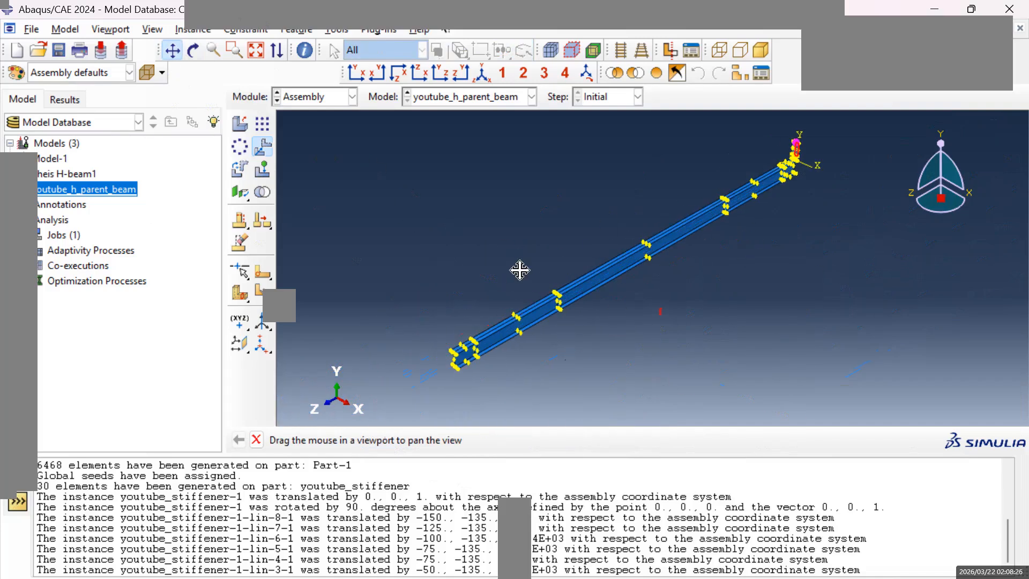
pyautogui.scroll(-5, 524, 308)
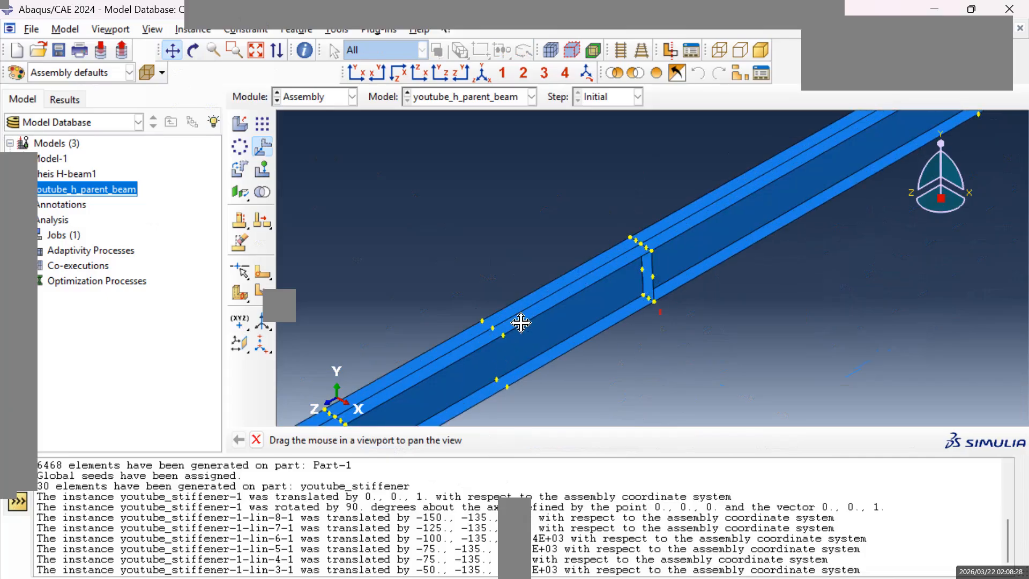
pyautogui.moveTo(521, 322); pyautogui.dragTo(608, 218)
pyautogui.moveTo(679, 201); pyautogui.dragTo(732, 288)
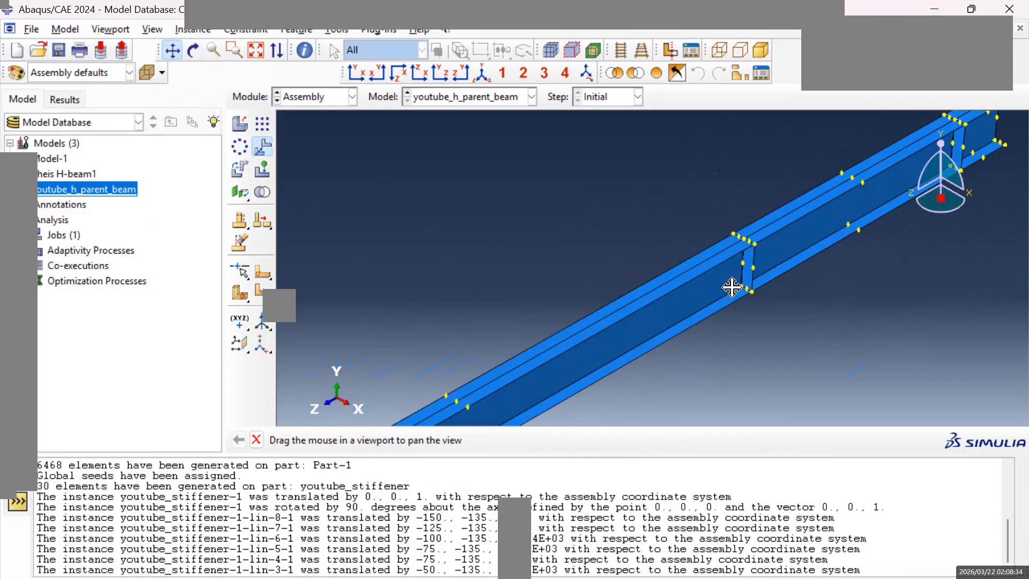
pyautogui.scroll(-3, 780, 240)
pyautogui.scroll(3, 782, 244)
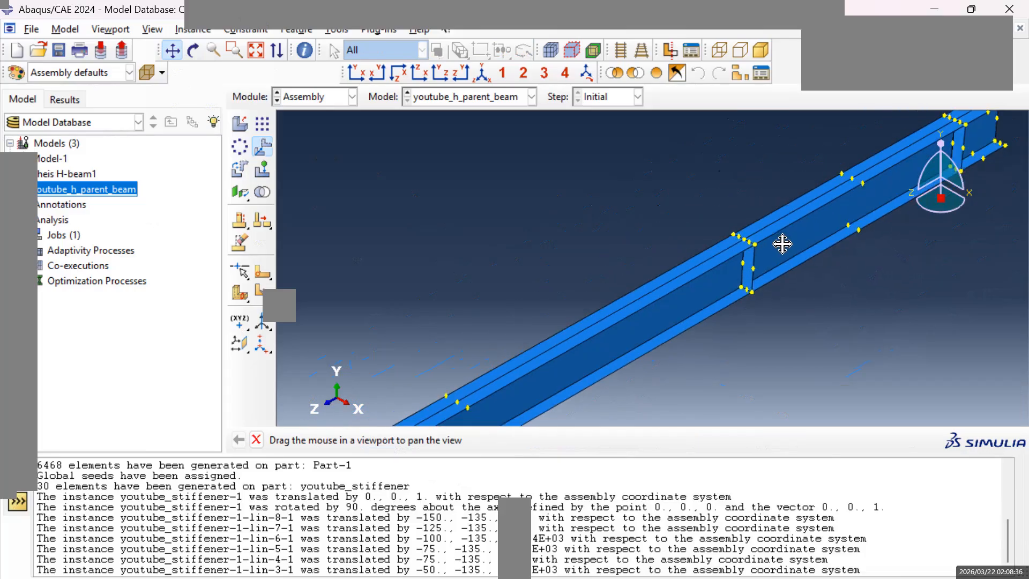
pyautogui.scroll(2, 783, 245)
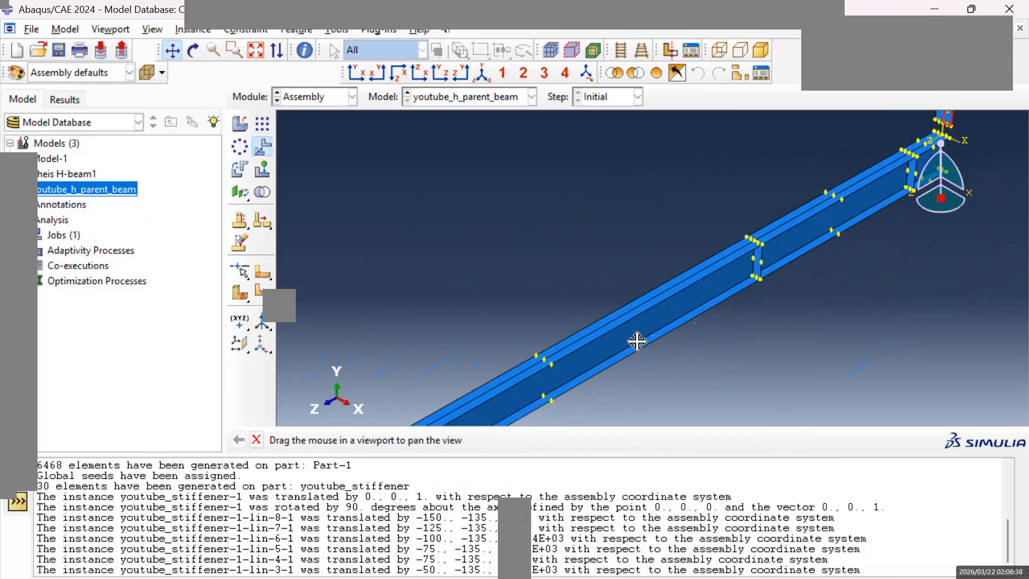
pyautogui.scroll(-2, 682, 274)
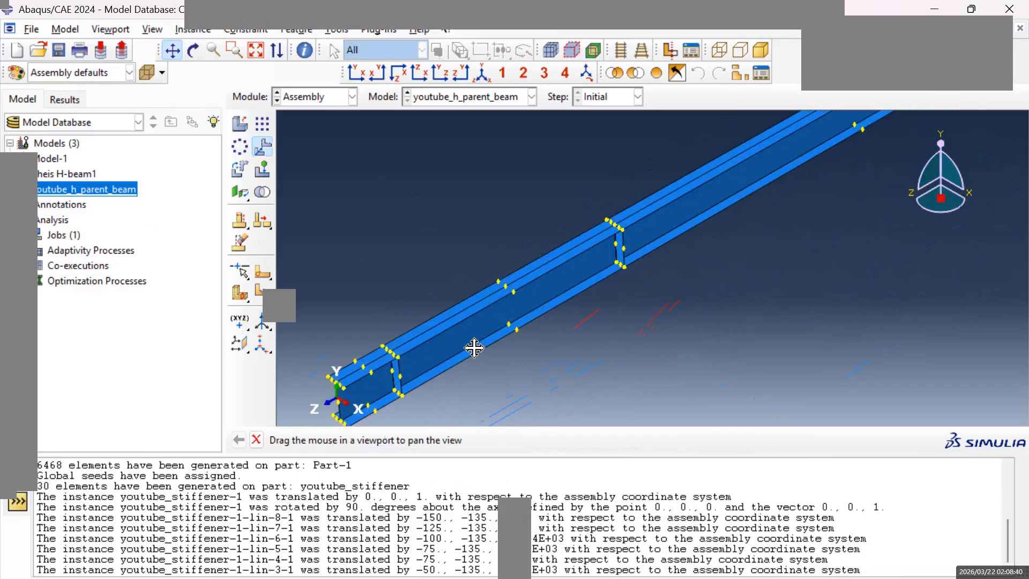
pyautogui.moveTo(474, 347); pyautogui.dragTo(445, 373)
pyautogui.moveTo(590, 301); pyautogui.dragTo(465, 400)
pyautogui.moveTo(726, 206); pyautogui.dragTo(562, 380)
pyautogui.moveTo(799, 225); pyautogui.dragTo(602, 297)
pyautogui.scroll(-3, 726, 214)
pyautogui.moveTo(476, 421); pyautogui.dragTo(603, 330)
pyautogui.moveTo(556, 362); pyautogui.dragTo(767, 215)
pyautogui.moveTo(630, 327)
pyautogui.mouseDown()
pyautogui.moveTo(662, 283)
pyautogui.moveTo(860, 161)
pyautogui.mouseUp()
pyautogui.moveTo(447, 375); pyautogui.dragTo(760, 210)
pyautogui.moveTo(472, 362); pyautogui.dragTo(696, 254)
pyautogui.moveTo(488, 415); pyautogui.dragTo(652, 279)
pyautogui.moveTo(408, 390); pyautogui.dragTo(602, 260)
pyautogui.scroll(-3, 563, 233)
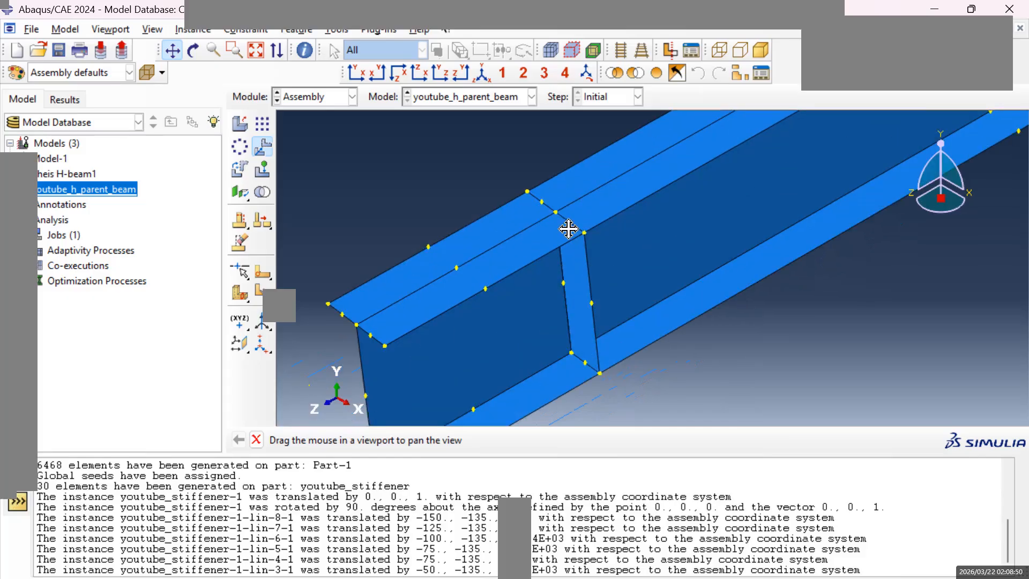
pyautogui.press('Escape')
pyautogui.click(526, 193)
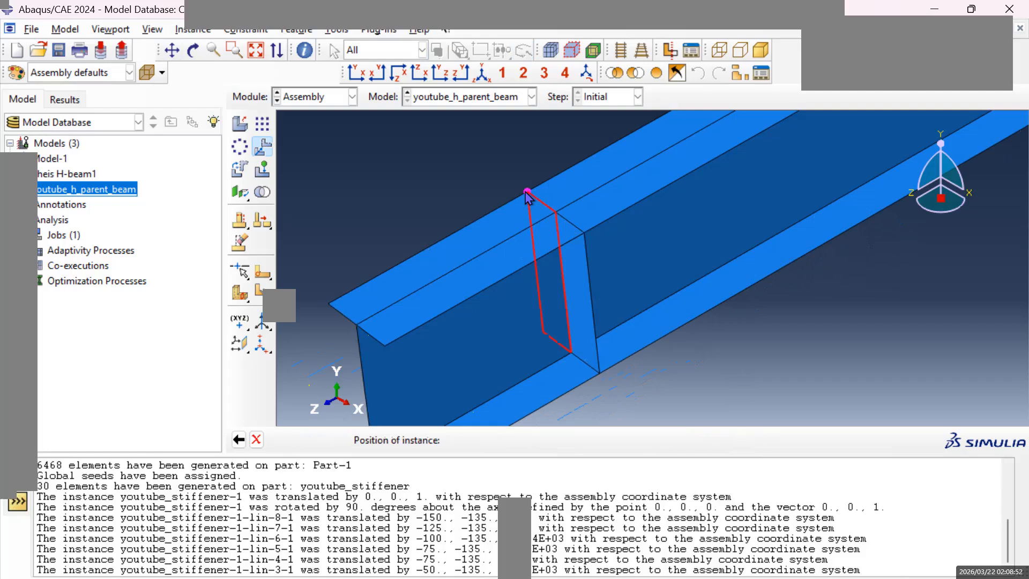
pyautogui.click(376, 440)
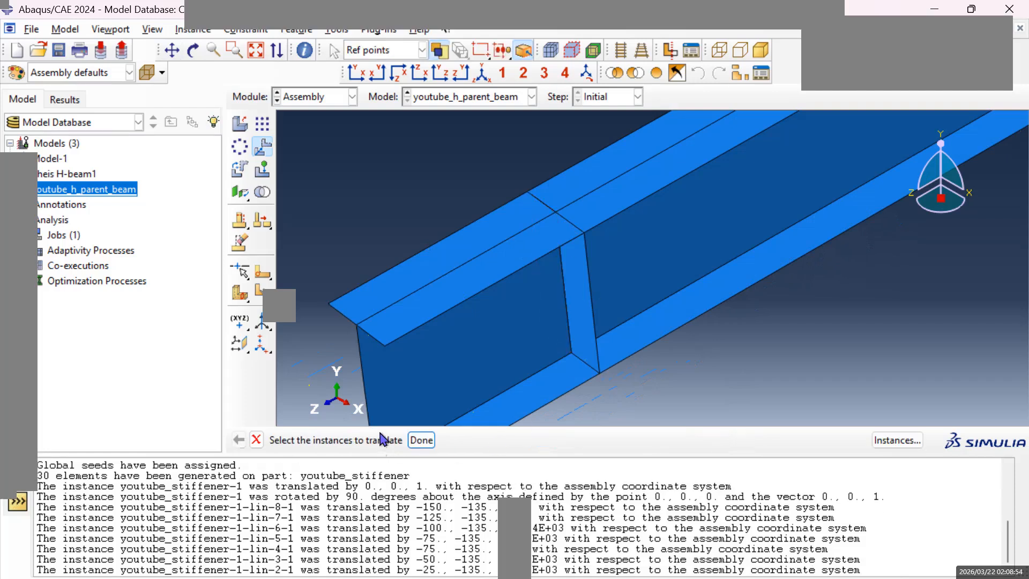
# Examine the stiffeners on both sides of the web along the beam to find the partition that still lacks one.
pyautogui.scroll(-2, 686, 197)
pyautogui.scroll(2, 581, 315)
pyautogui.scroll(3, 670, 221)
pyautogui.scroll(3, 670, 221)
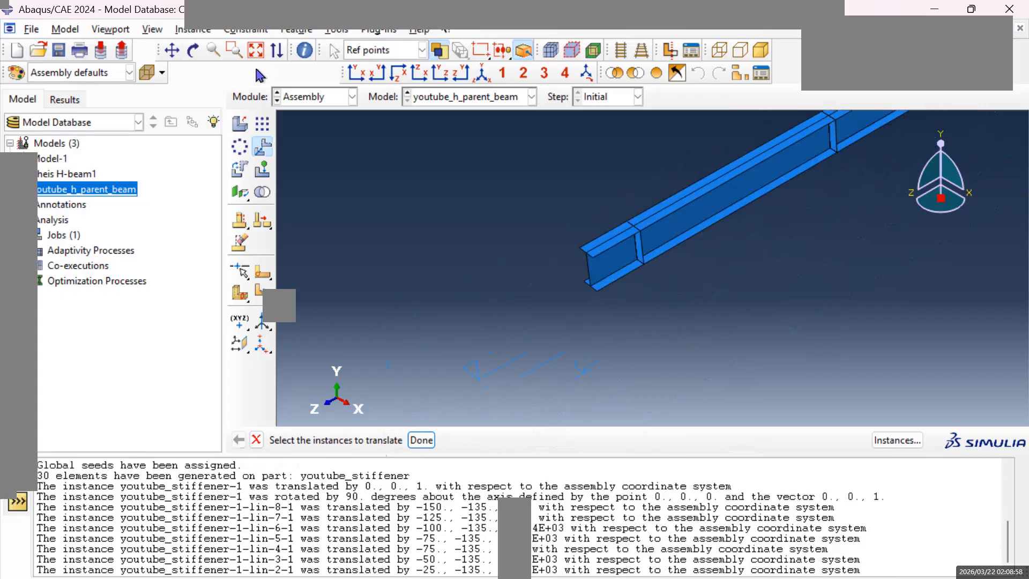
pyautogui.click(172, 50)
pyautogui.moveTo(643, 225); pyautogui.dragTo(822, 188)
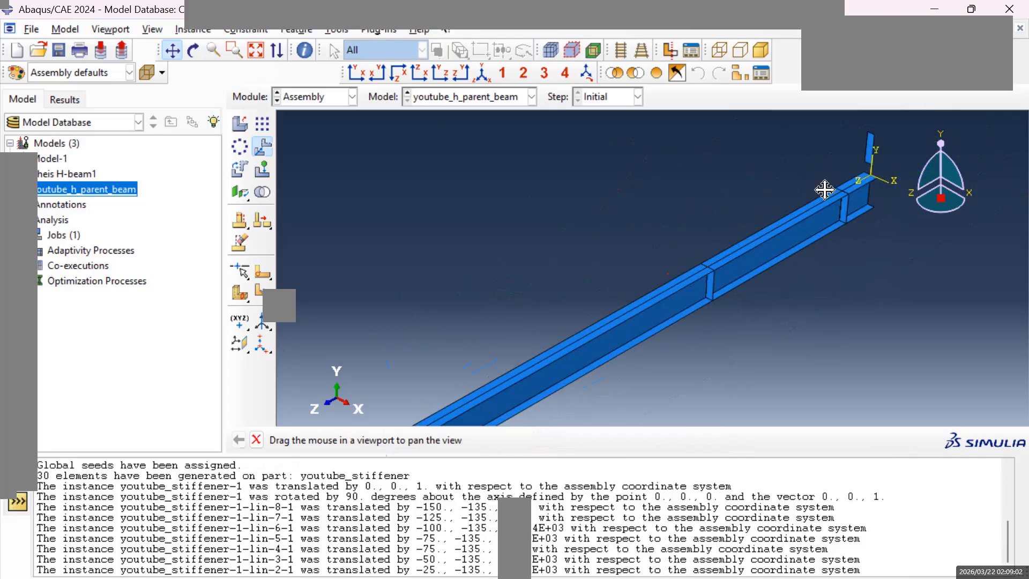
pyautogui.moveTo(671, 312); pyautogui.dragTo(706, 281)
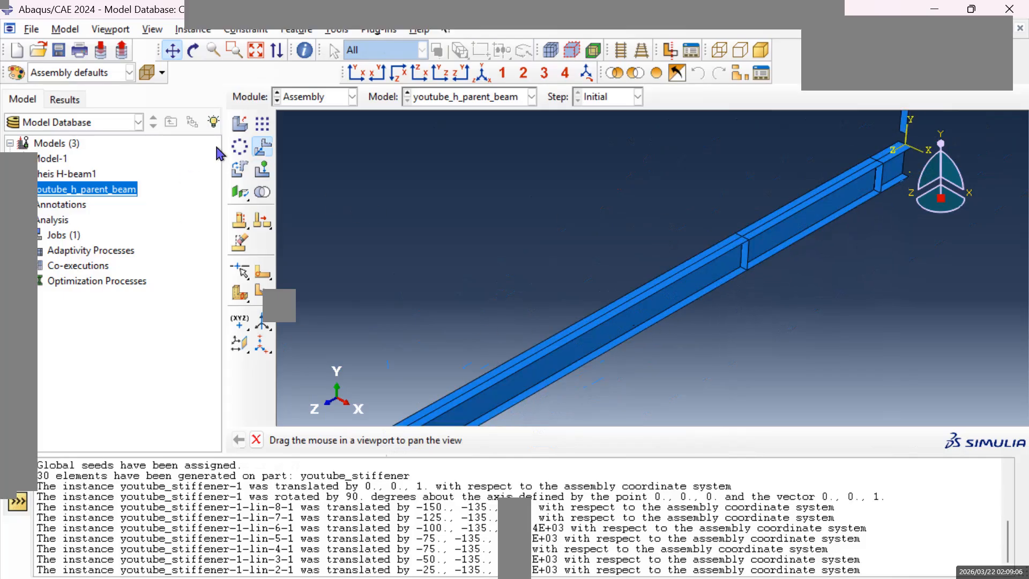
pyautogui.moveTo(505, 345); pyautogui.dragTo(556, 344)
pyautogui.scroll(1, 557, 345)
pyautogui.scroll(3, 457, 324)
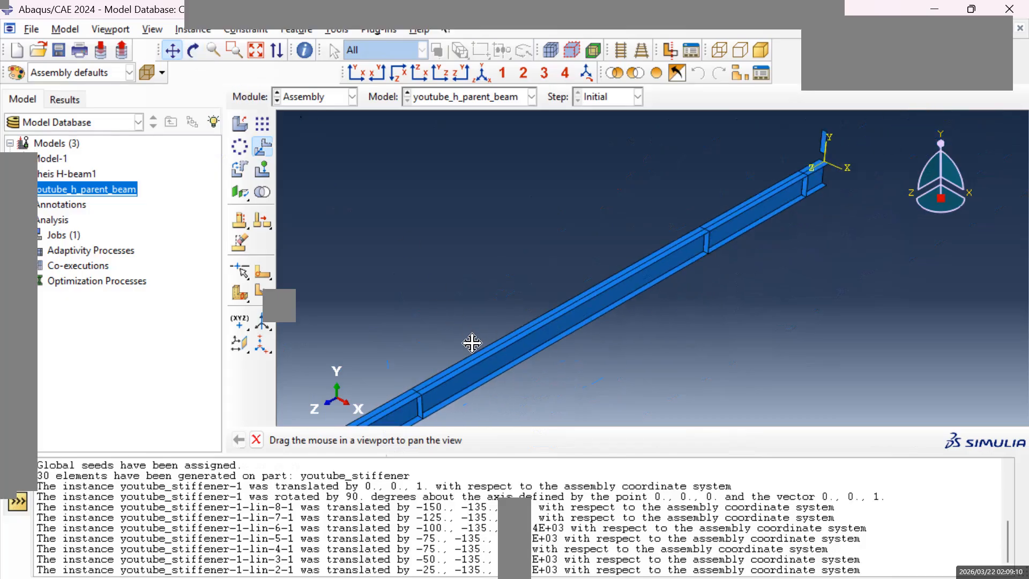
pyautogui.click(193, 51)
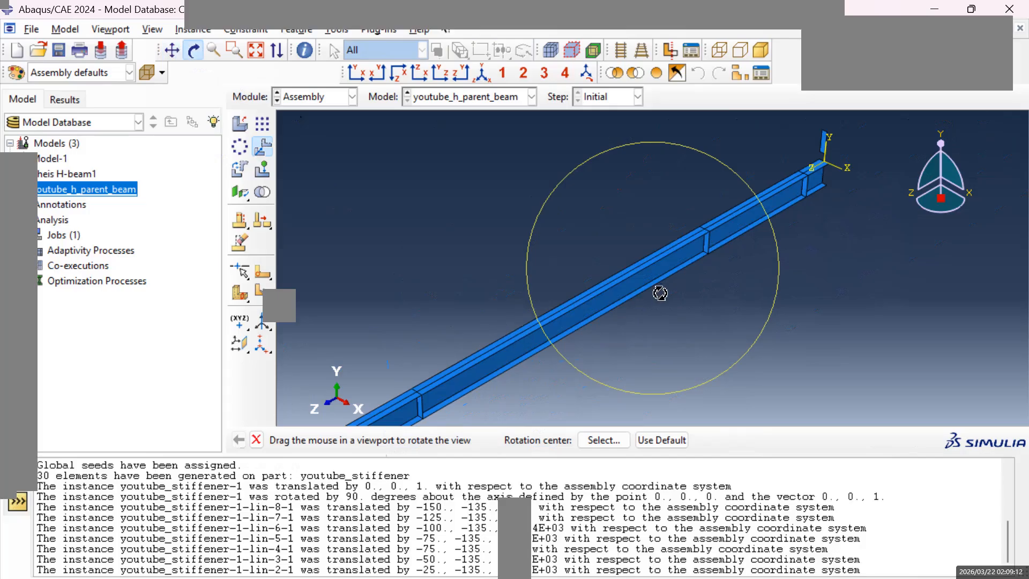
pyautogui.moveTo(624, 294)
pyautogui.mouseDown()
pyautogui.moveTo(691, 287)
pyautogui.moveTo(760, 255)
pyautogui.moveTo(765, 292)
pyautogui.mouseUp()
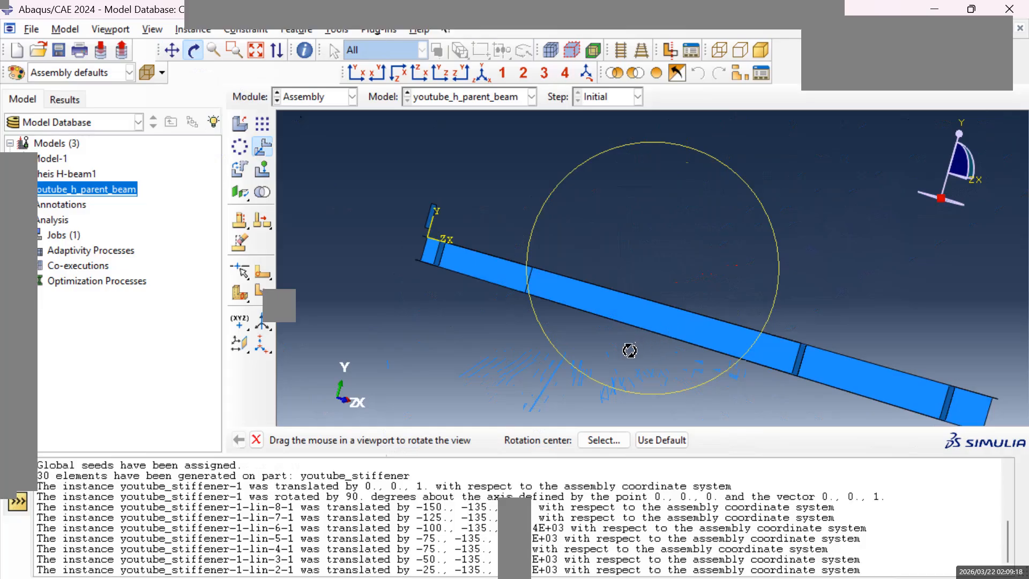
pyautogui.moveTo(661, 286)
pyautogui.mouseDown()
pyautogui.moveTo(579, 298)
pyautogui.moveTo(736, 254)
pyautogui.mouseUp()
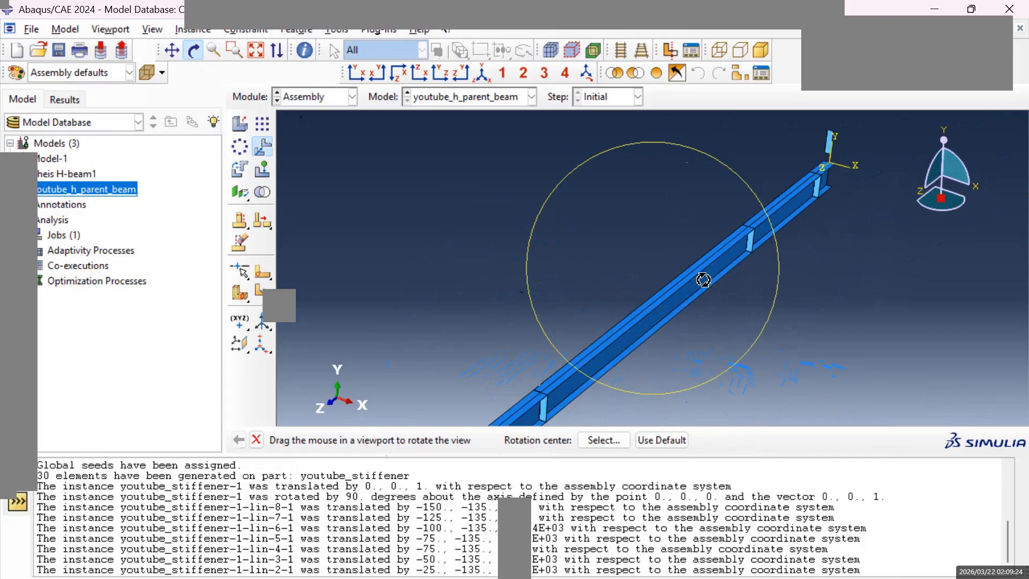
pyautogui.moveTo(715, 300); pyautogui.dragTo(689, 284)
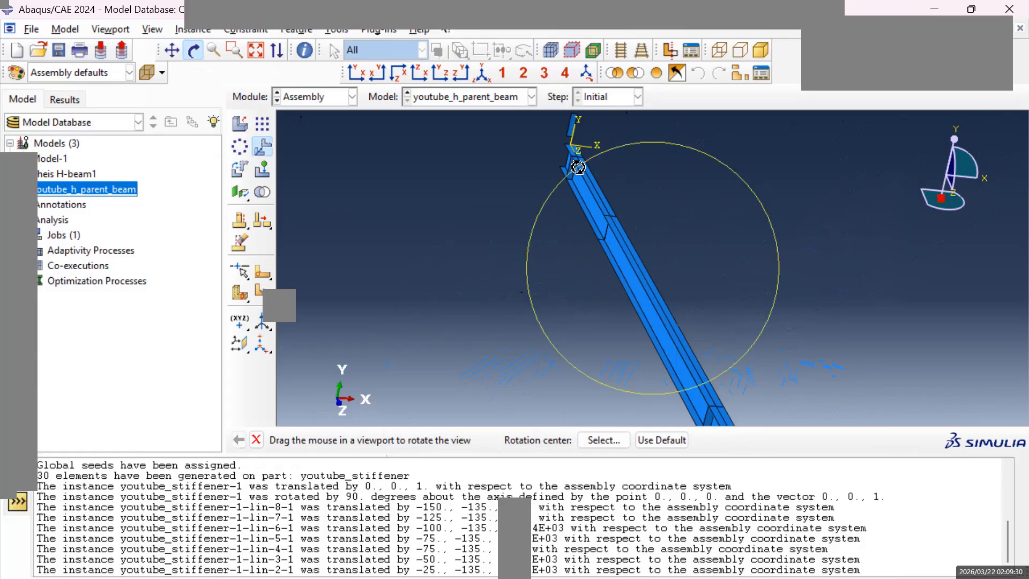
pyautogui.moveTo(480, 135); pyautogui.dragTo(563, 100)
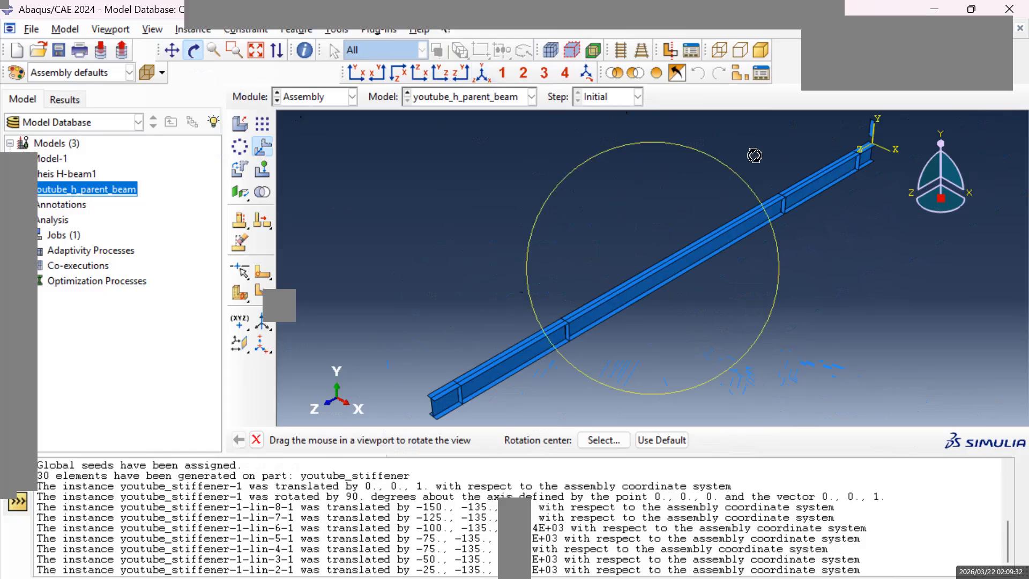
pyautogui.moveTo(849, 158); pyautogui.dragTo(796, 203)
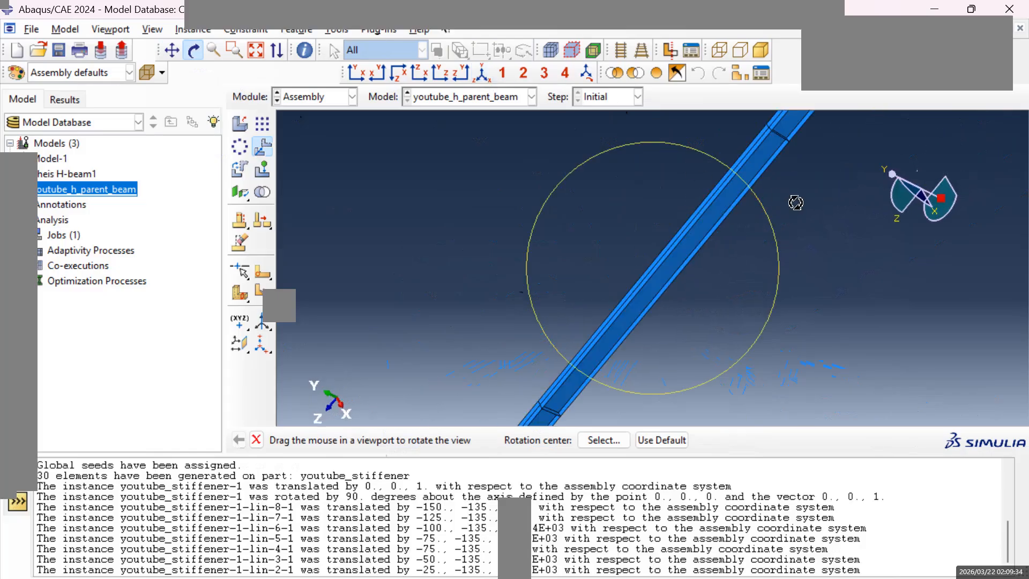
pyautogui.click(483, 72)
# Translate the last remaining stiffener from its upper inner corner to the upper flange's opposite edge at the second partition from the origin, then finish translating.
pyautogui.click(172, 50)
pyautogui.moveTo(781, 195); pyautogui.dragTo(655, 209)
pyautogui.press('Escape')
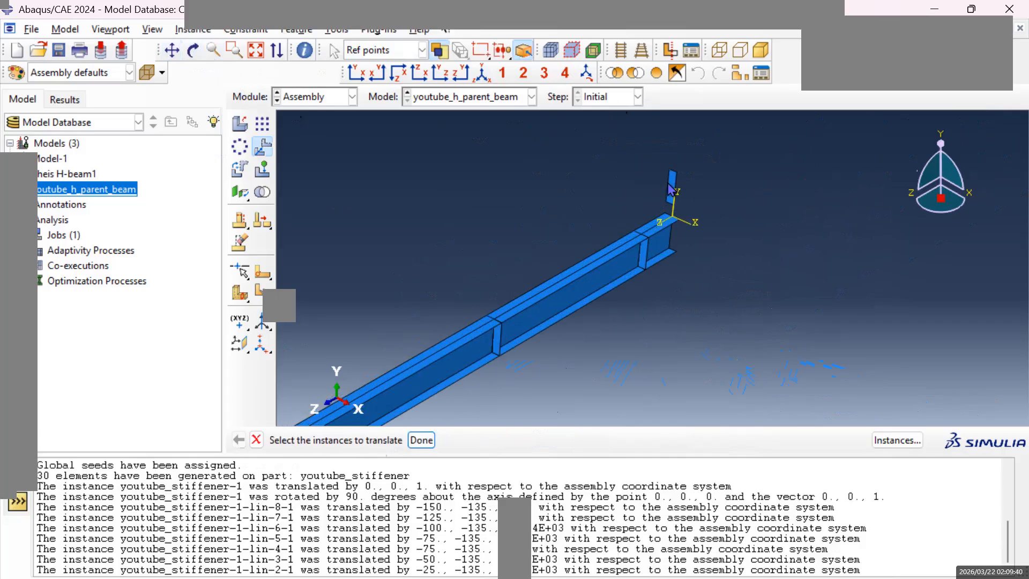
pyautogui.click(672, 185)
pyautogui.click(422, 440)
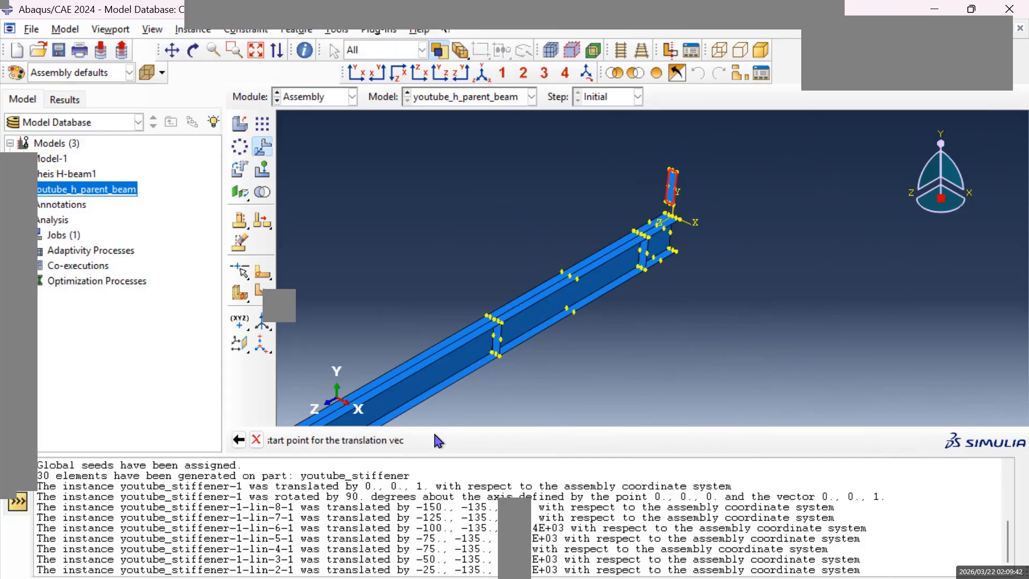
pyautogui.click(673, 174)
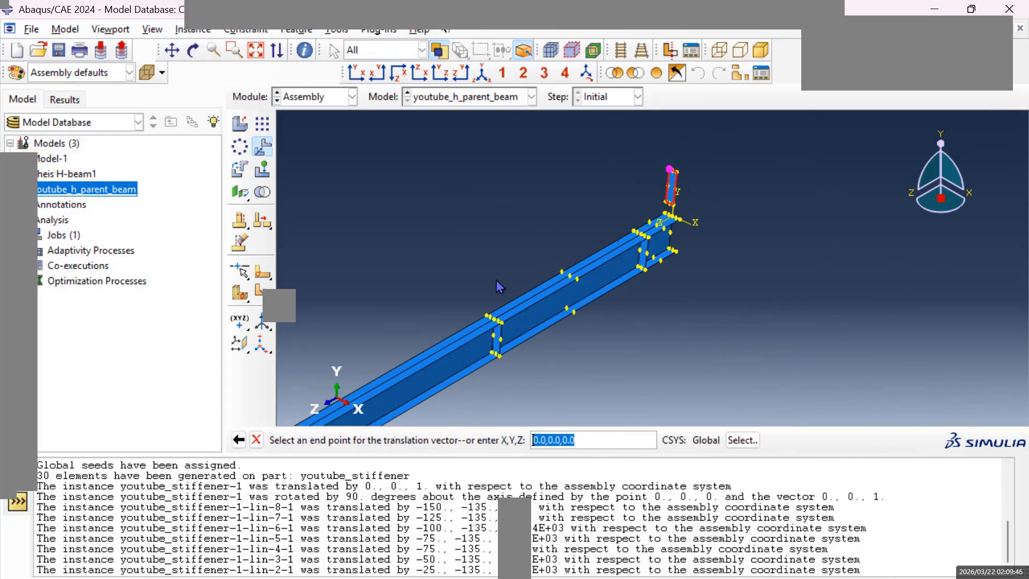
pyautogui.scroll(-3, 490, 321)
pyautogui.scroll(-3, 490, 321)
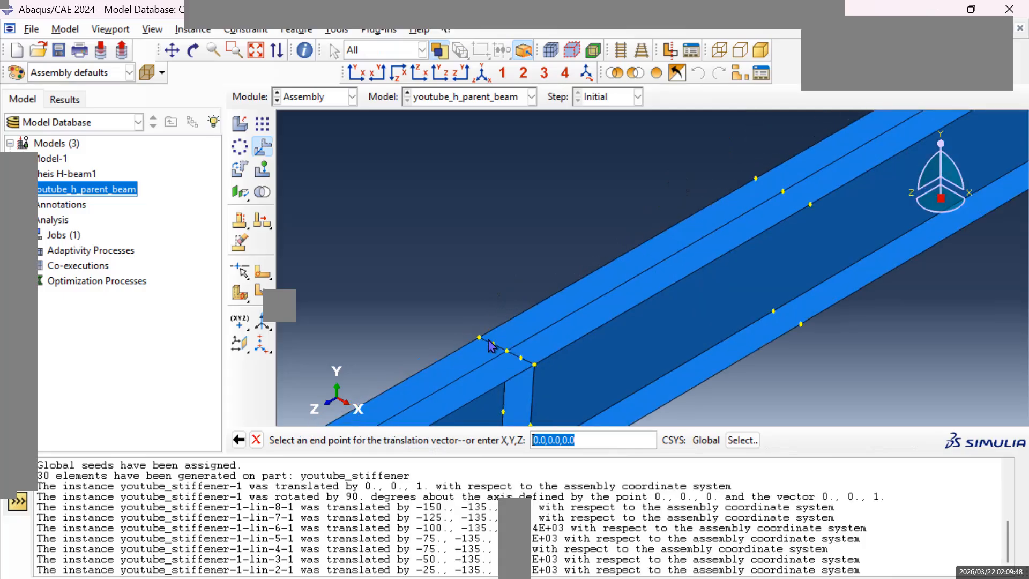
pyautogui.click(480, 339)
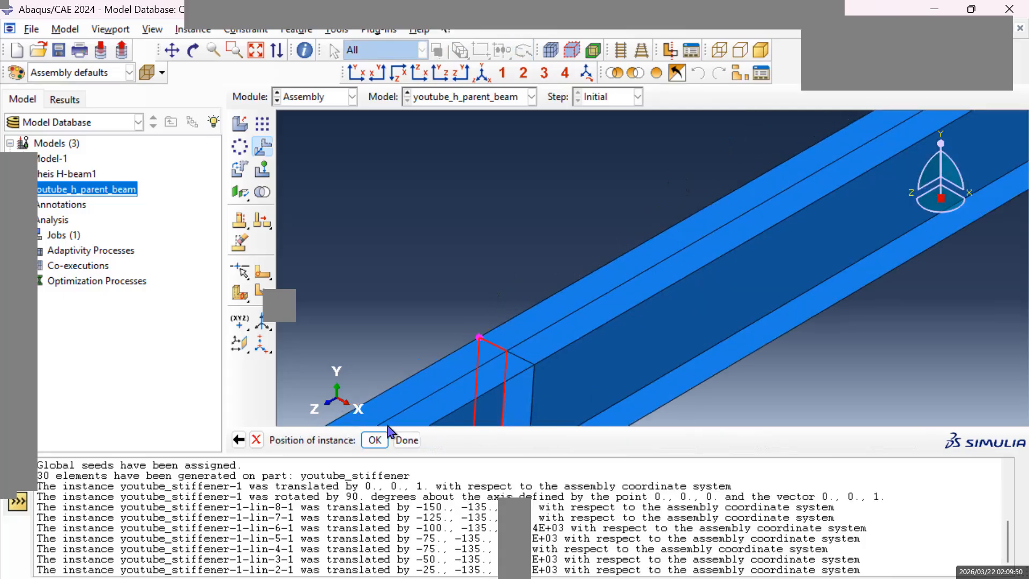
pyautogui.click(378, 440)
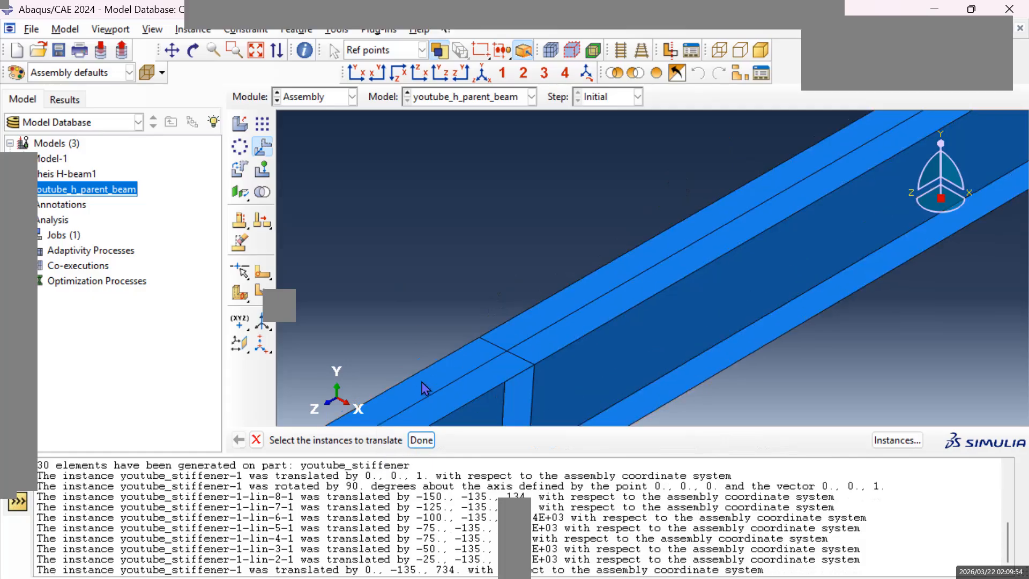
pyautogui.click(418, 443)
pyautogui.scroll(6, 584, 234)
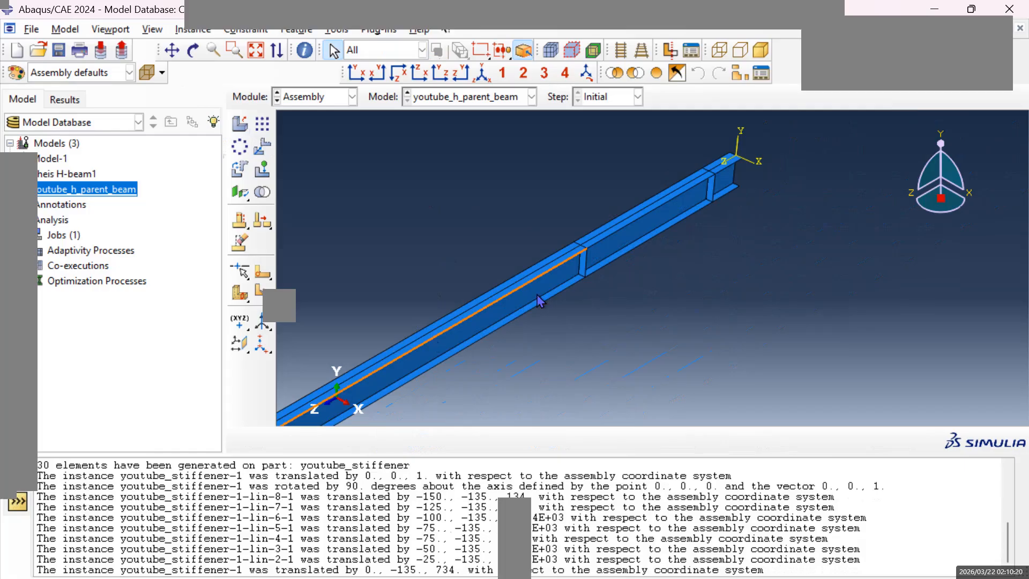
pyautogui.scroll(2, 641, 276)
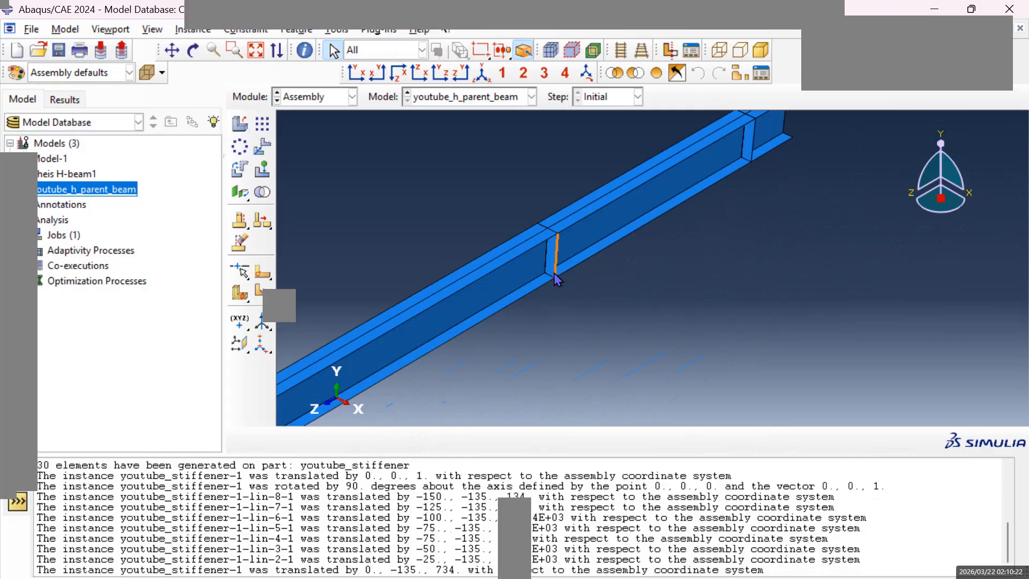
pyautogui.scroll(3, 548, 270)
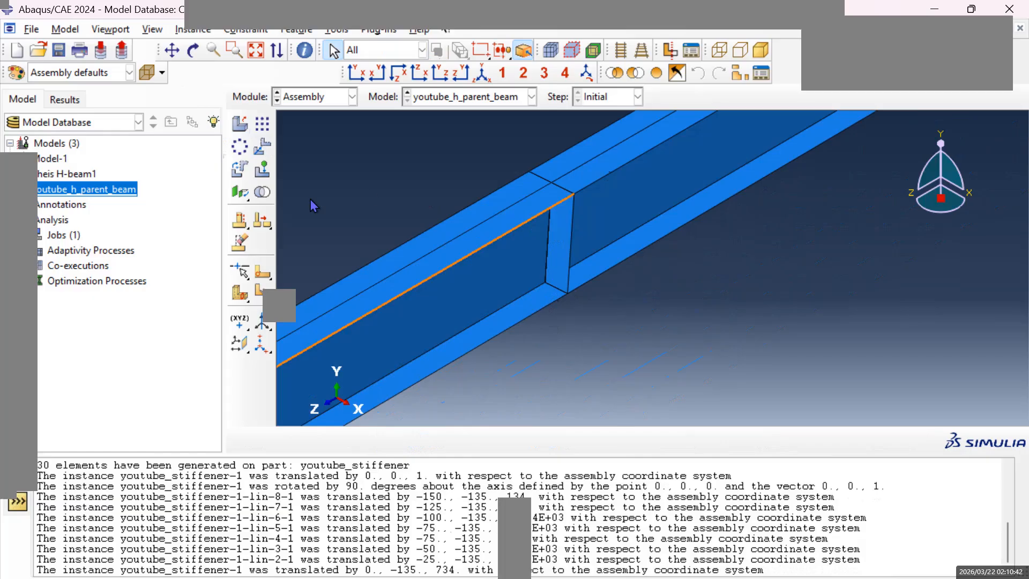
# Switch to the Interaction module for youtube_h_parent_beam.
pyautogui.click(352, 97)
pyautogui.click(330, 175)
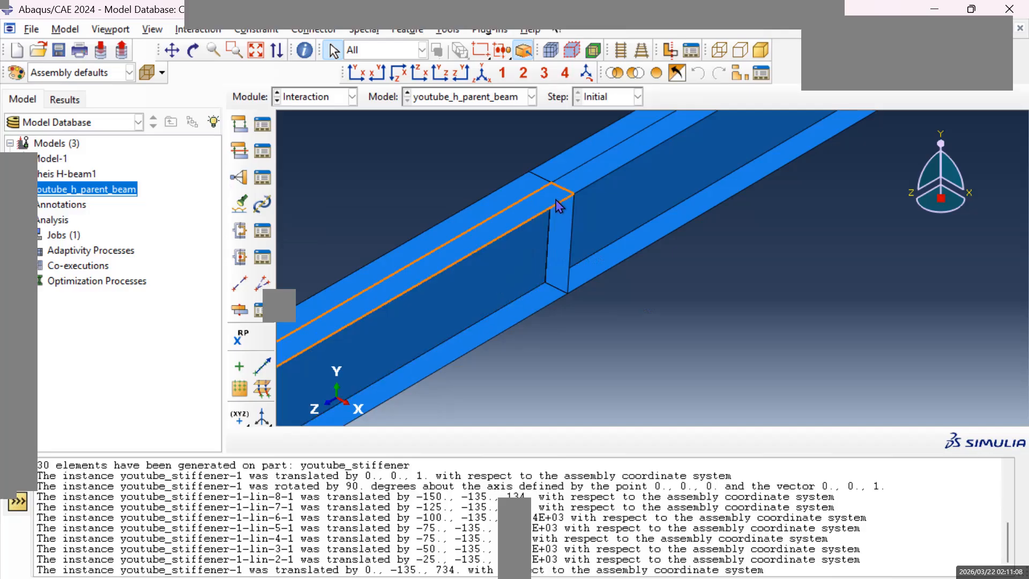
pyautogui.scroll(4, 592, 204)
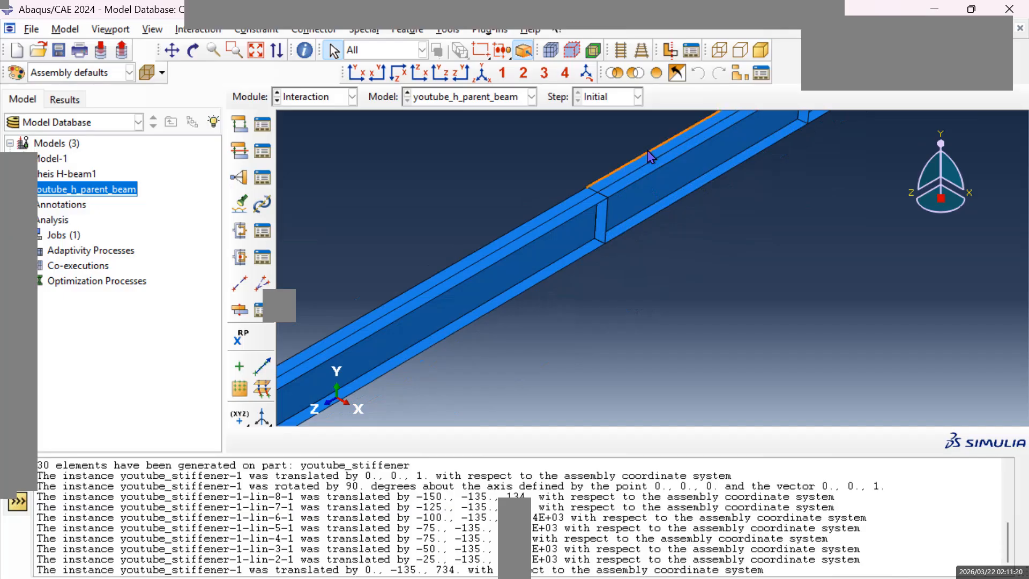
pyautogui.scroll(5, 542, 221)
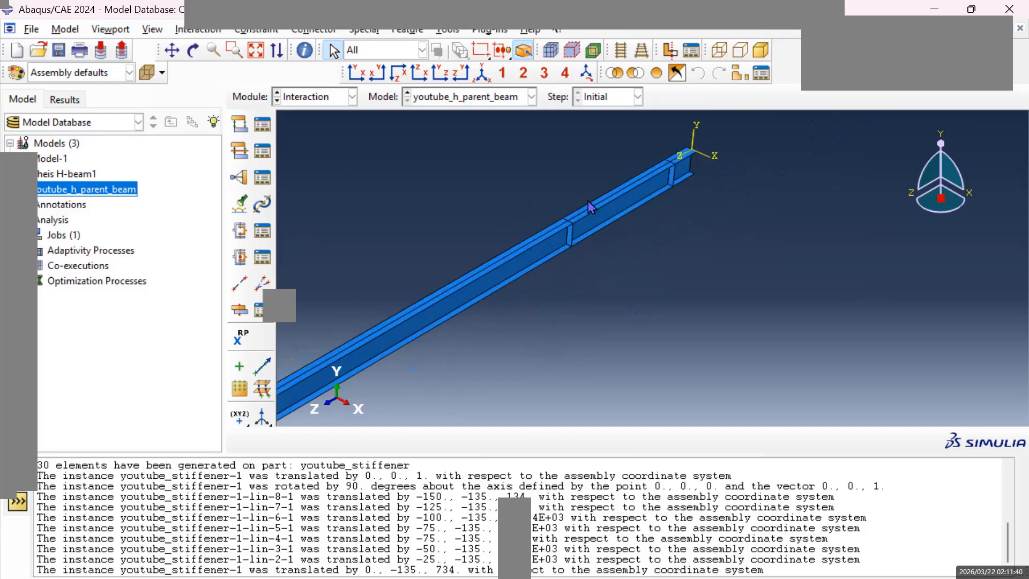
pyautogui.click(171, 50)
pyautogui.moveTo(402, 291); pyautogui.dragTo(582, 212)
pyautogui.scroll(-8, 510, 318)
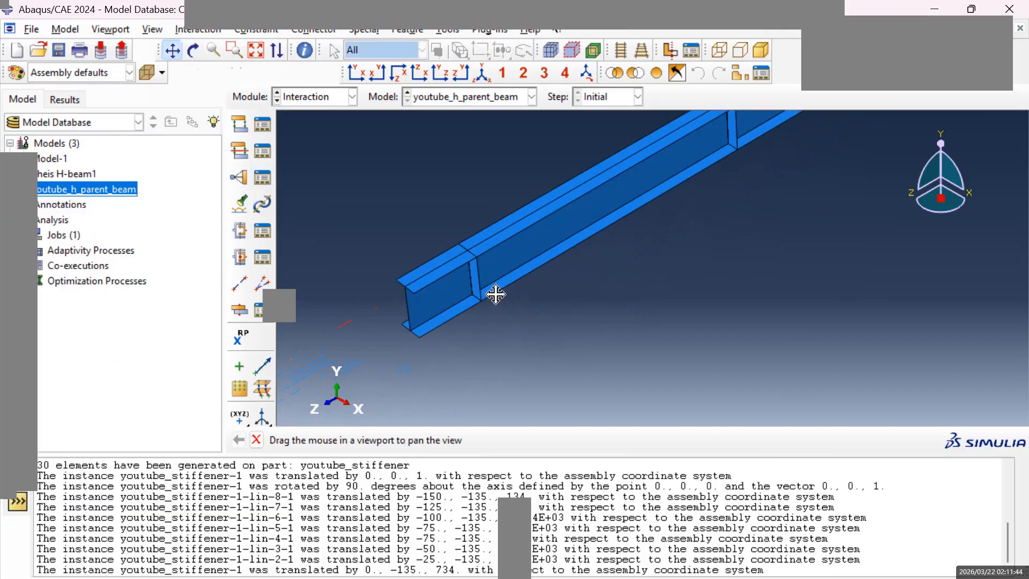
pyautogui.press('Escape')
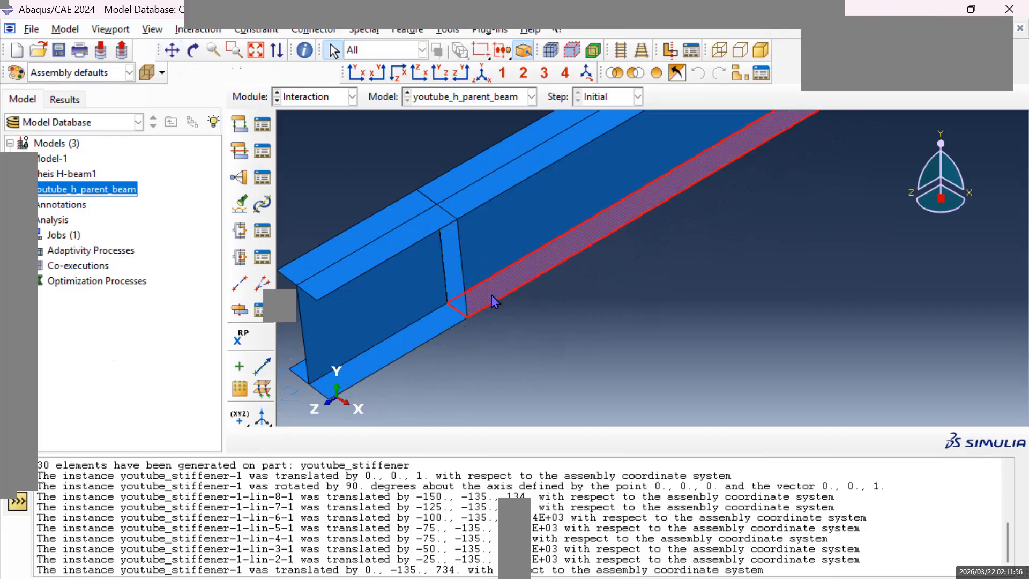
# Examine the web and flange faces that meet the stiffener nearest the beam's free end.
pyautogui.click(397, 248)
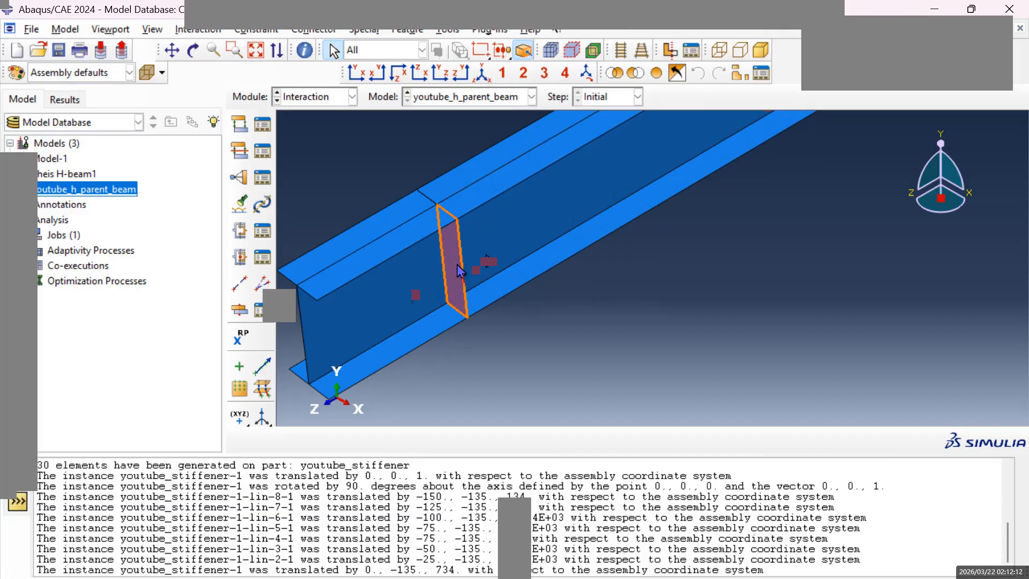
pyautogui.click(378, 298)
pyautogui.click(498, 242)
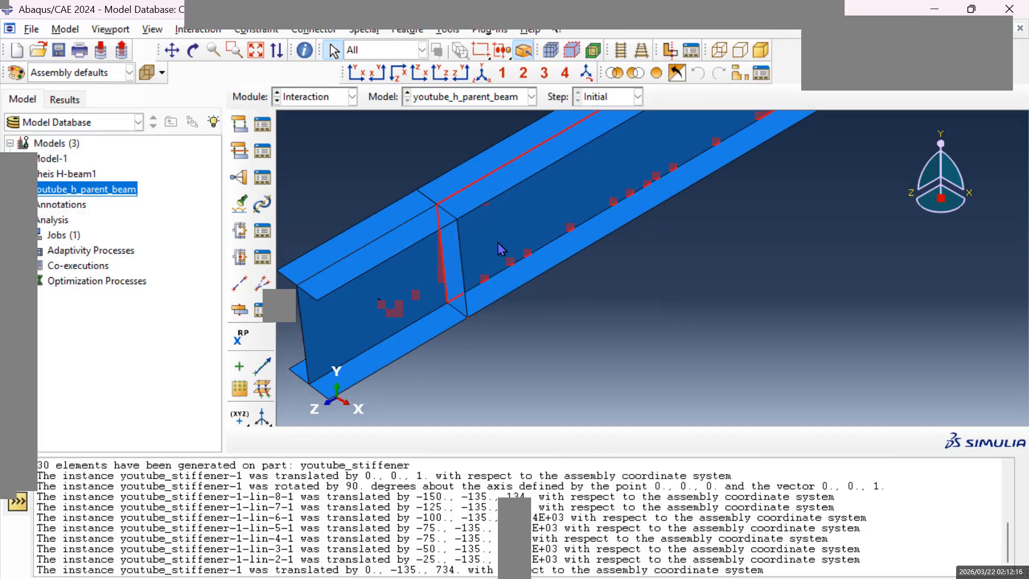
pyautogui.click(431, 234)
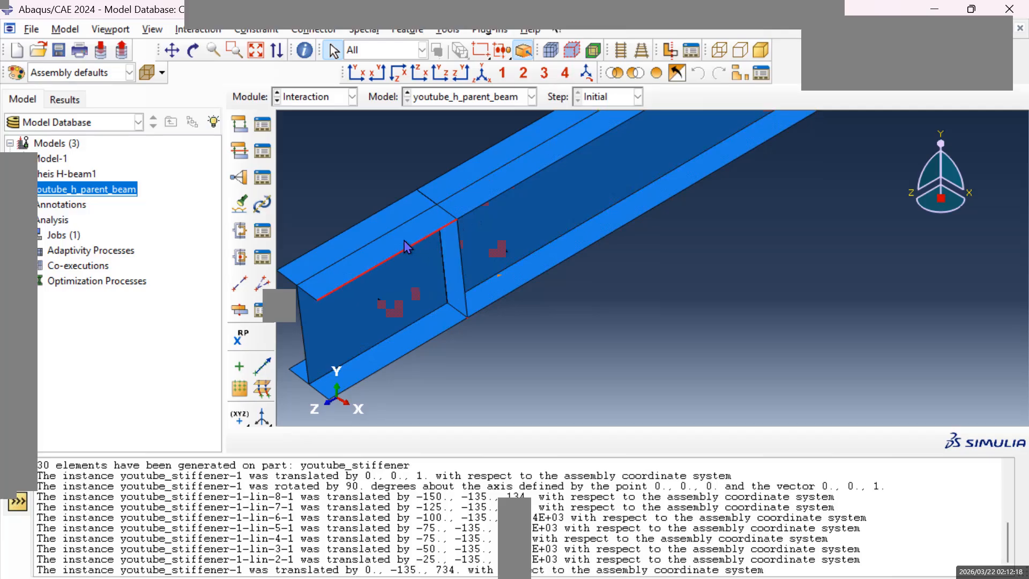
pyautogui.click(456, 216)
pyautogui.click(479, 208)
pyautogui.click(427, 344)
pyautogui.click(486, 301)
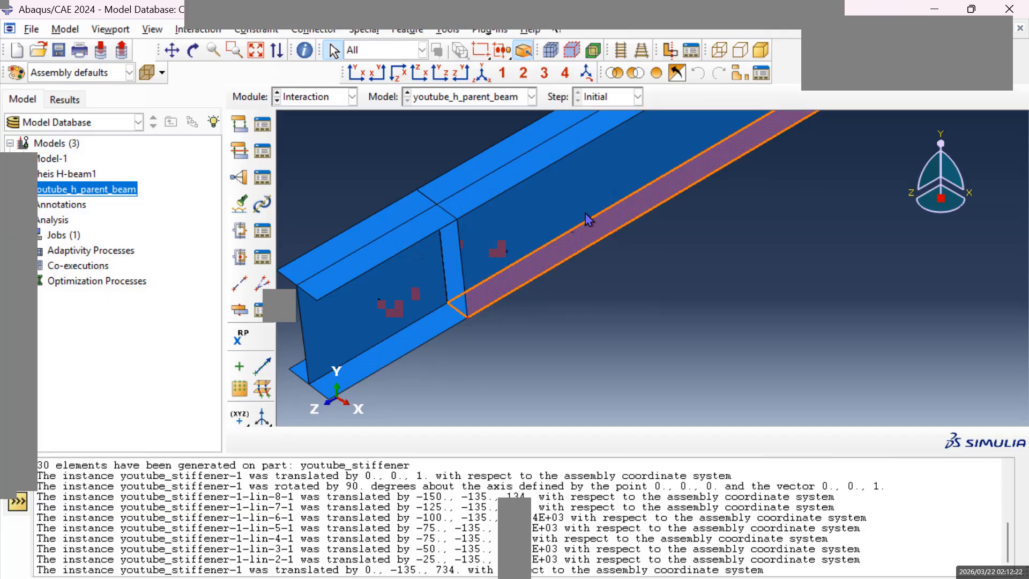
# Examine the next stiffener along the beam and the adjoining web and flange faces on both sides of it.
pyautogui.click(174, 50)
pyautogui.moveTo(660, 177); pyautogui.dragTo(643, 282)
pyautogui.press('Escape')
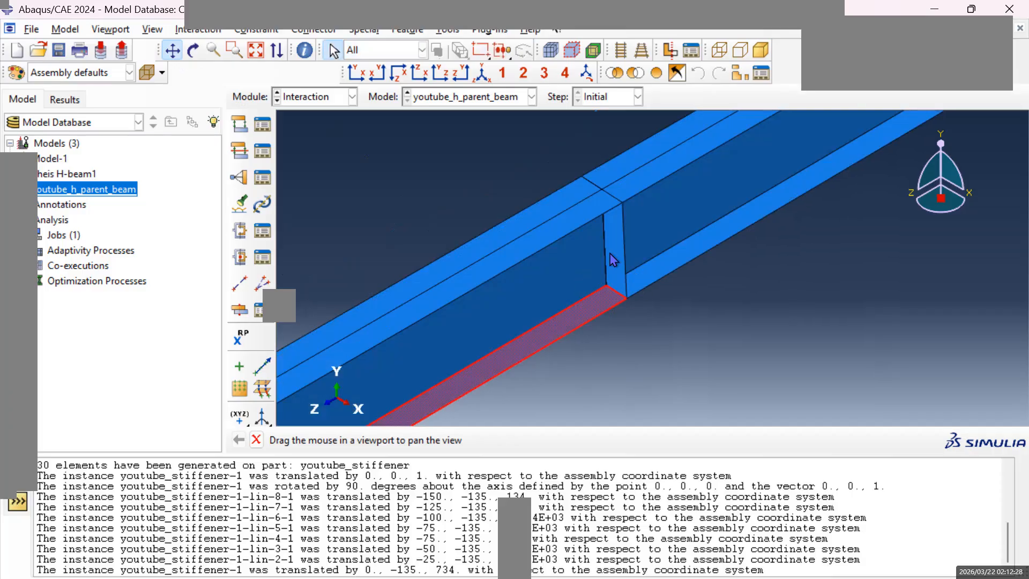
pyautogui.click(616, 257)
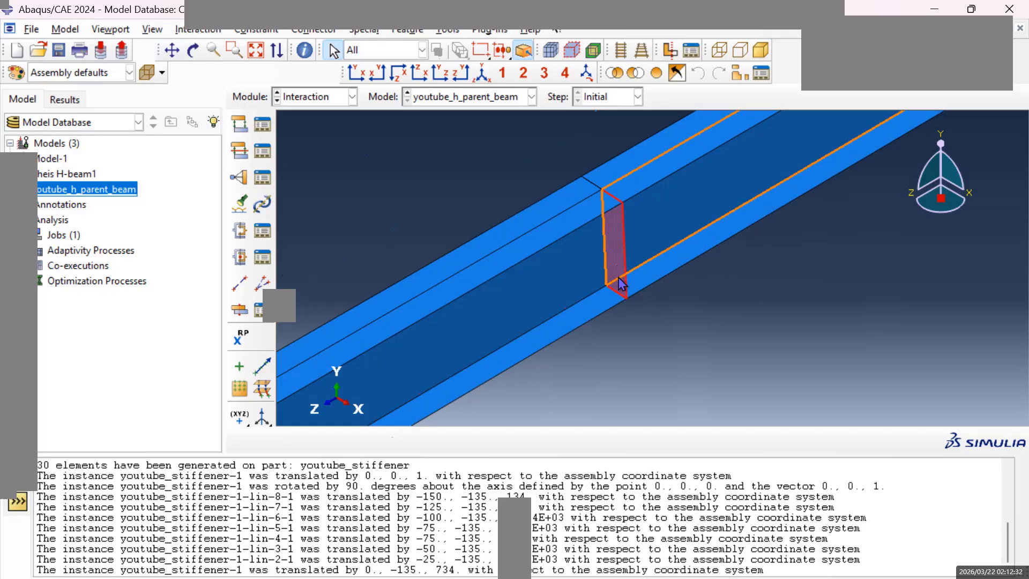
pyautogui.click(540, 285)
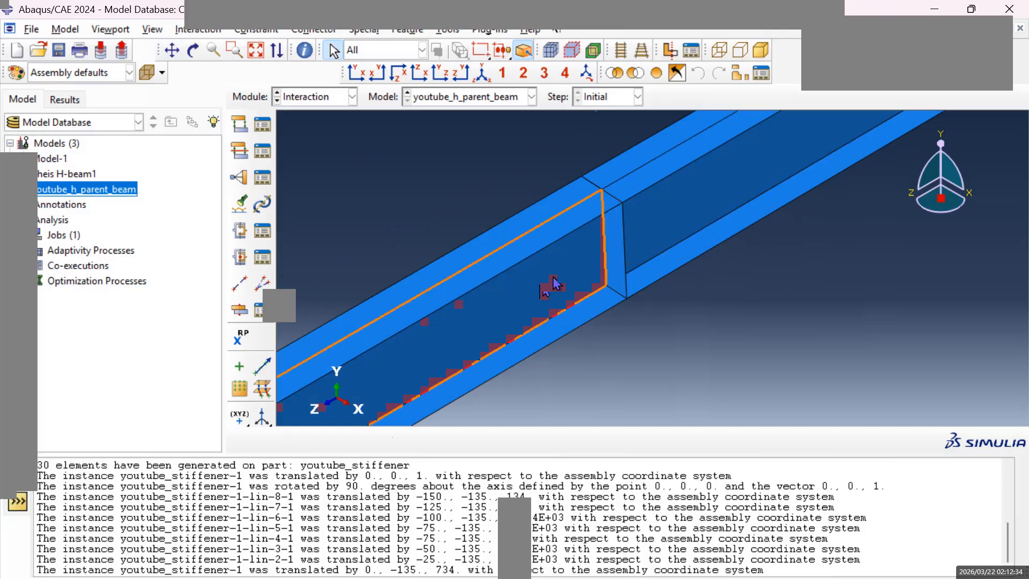
pyautogui.click(675, 227)
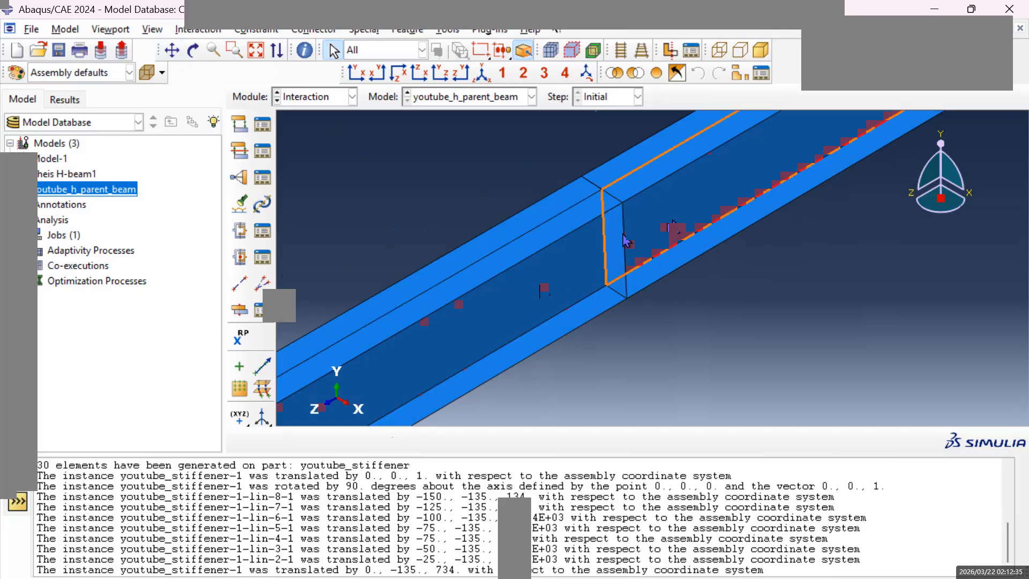
pyautogui.click(590, 223)
pyautogui.click(635, 183)
pyautogui.click(586, 315)
pyautogui.click(659, 271)
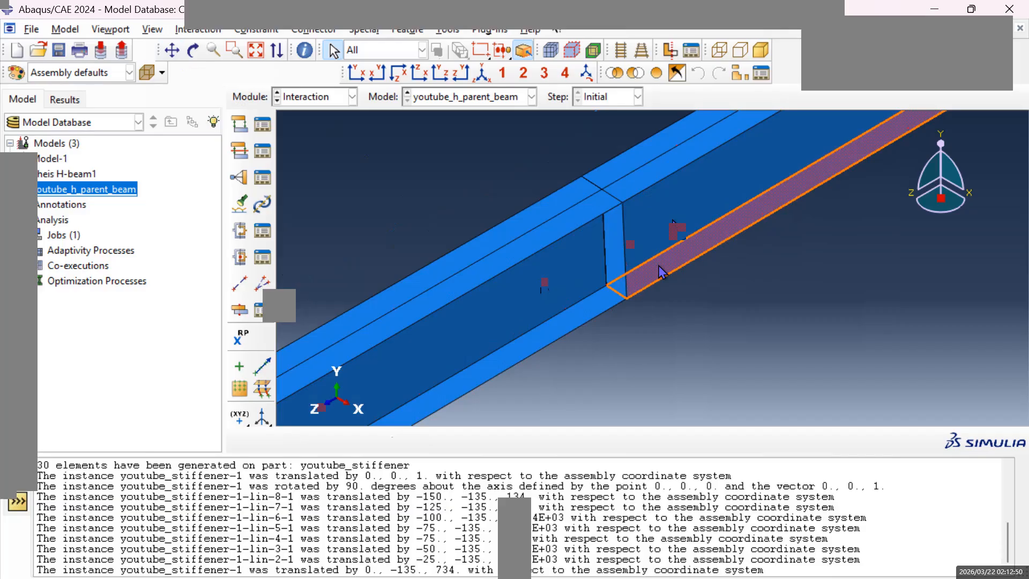
pyautogui.click(660, 272)
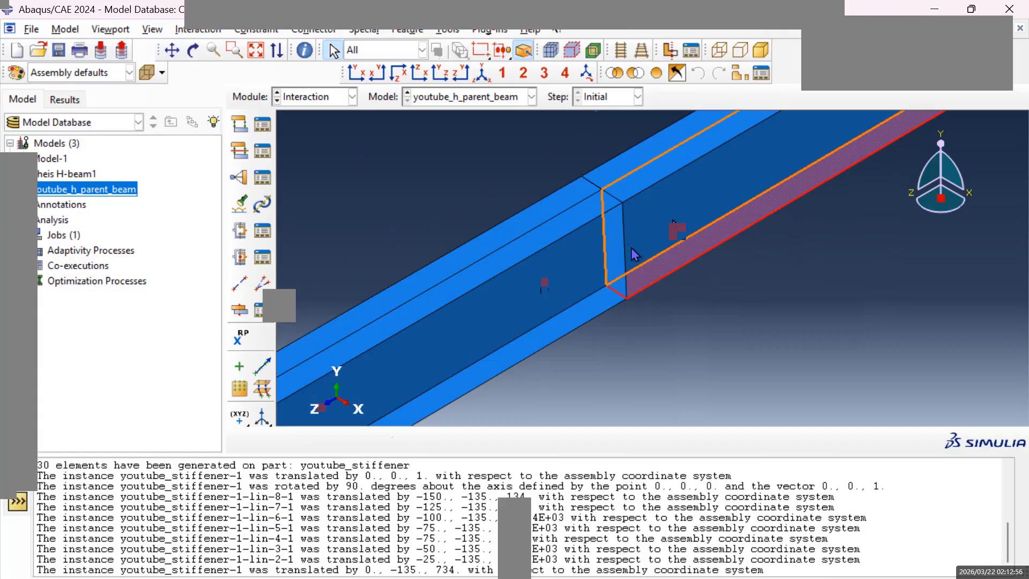
pyautogui.scroll(1, 348, 530)
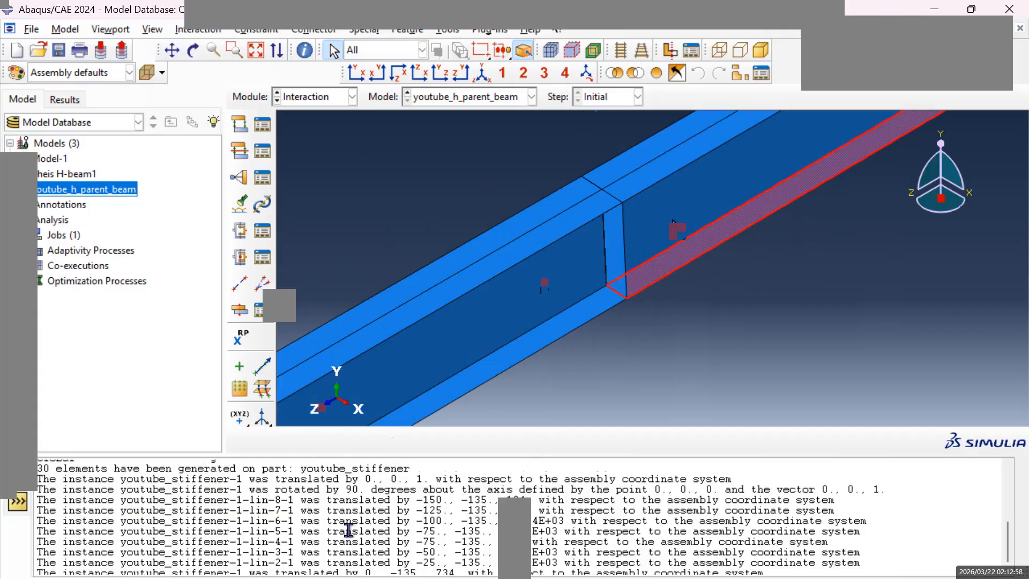
pyautogui.scroll(1, 348, 529)
pyautogui.scroll(-1, 359, 533)
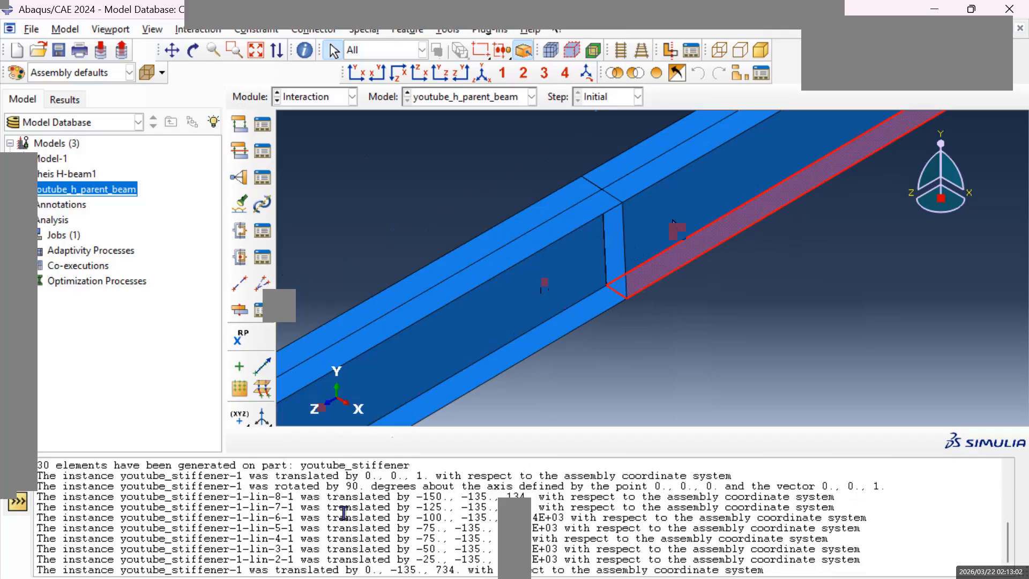
pyautogui.scroll(4, 579, 523)
pyautogui.scroll(2, 565, 304)
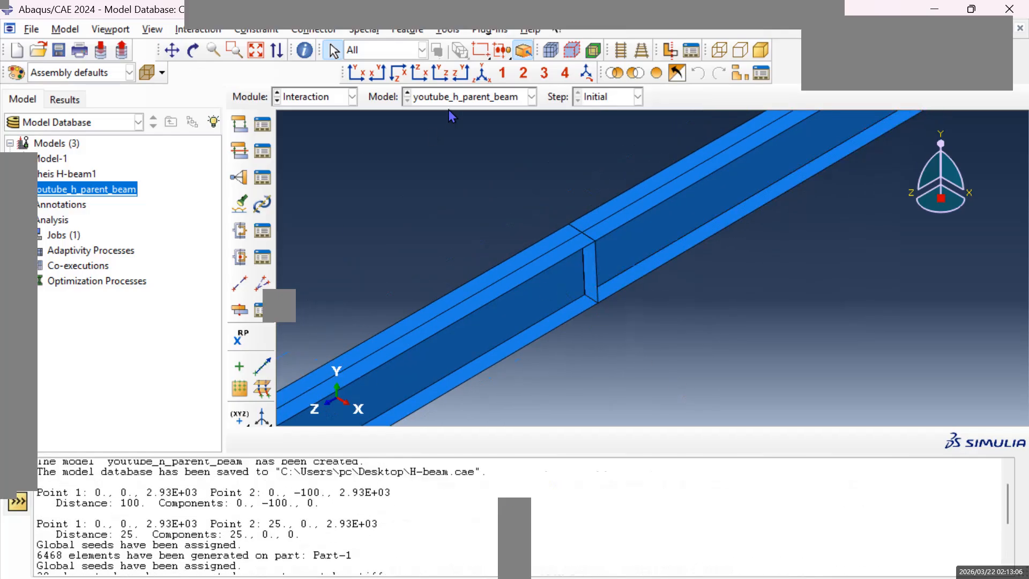
# Start a new geometry set named stiffener1 and proceed to choosing its geometry.
pyautogui.click(416, 31)
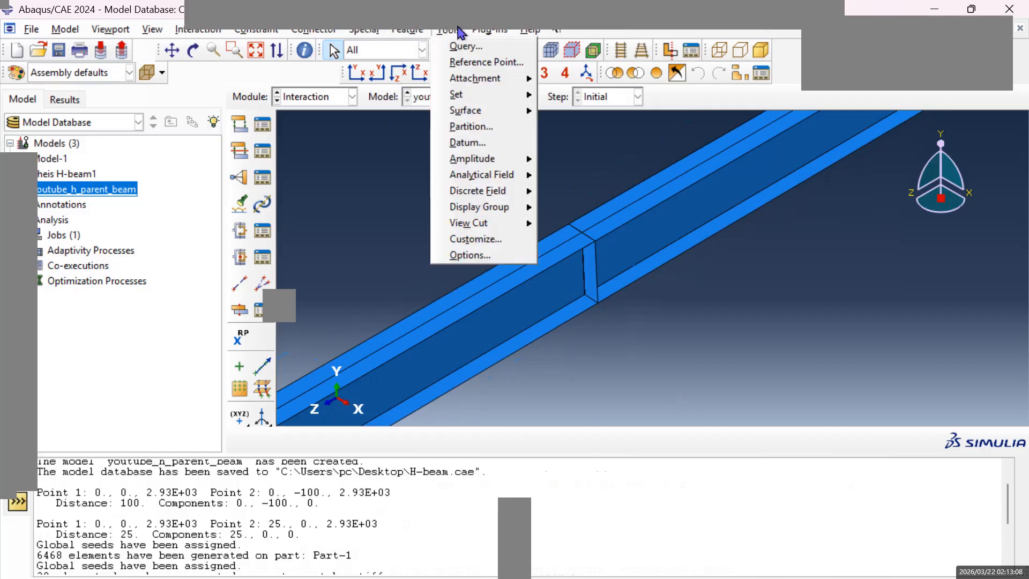
pyautogui.click(439, 35)
pyautogui.click(440, 36)
pyautogui.click(452, 35)
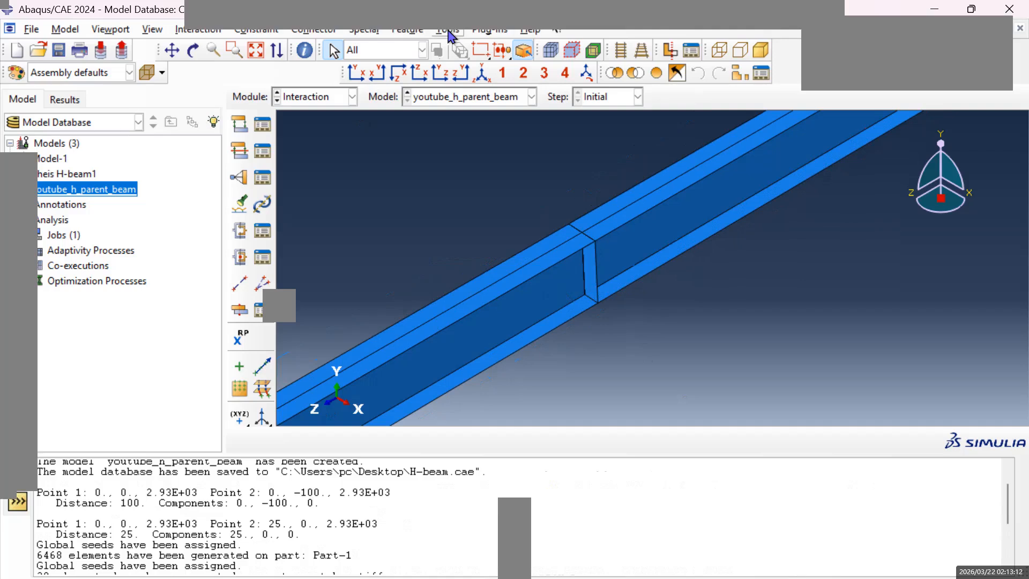
pyautogui.click(452, 36)
pyautogui.moveTo(536, 101)
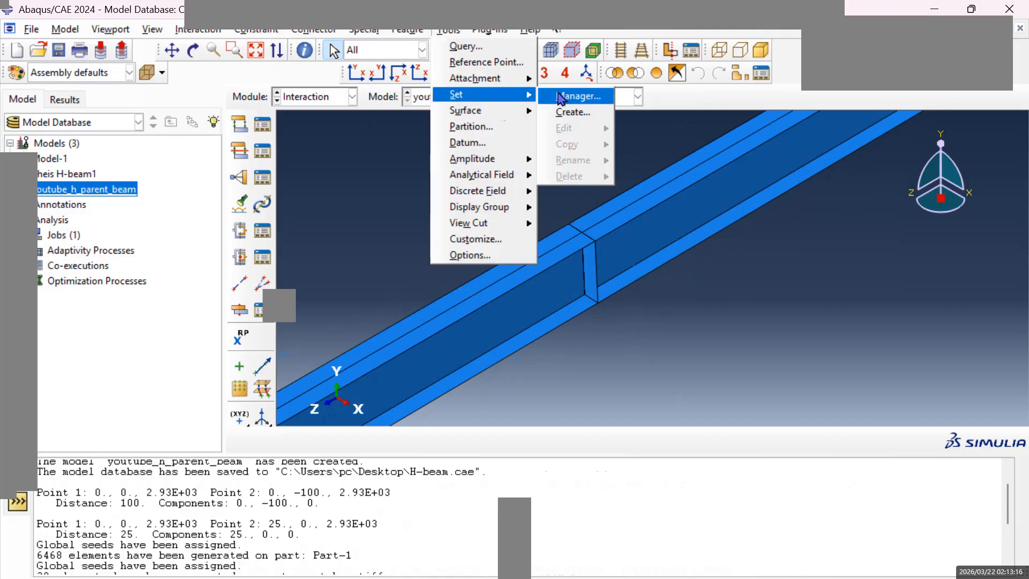
pyautogui.click(581, 112)
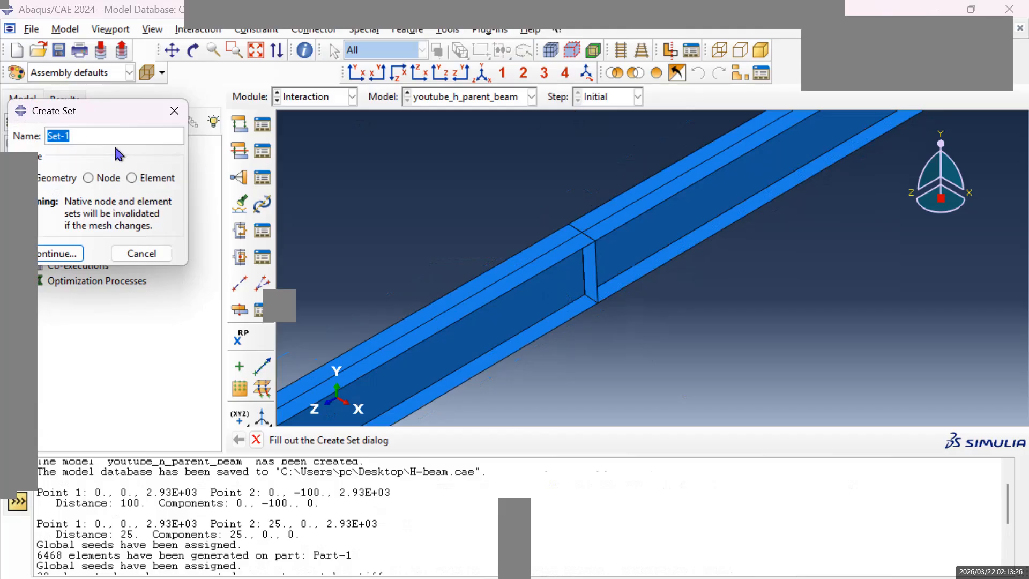
pyautogui.write('stiffener1')
pyautogui.click(171, 59)
pyautogui.moveTo(343, 351); pyautogui.dragTo(448, 303)
pyautogui.scroll(1, 601, 271)
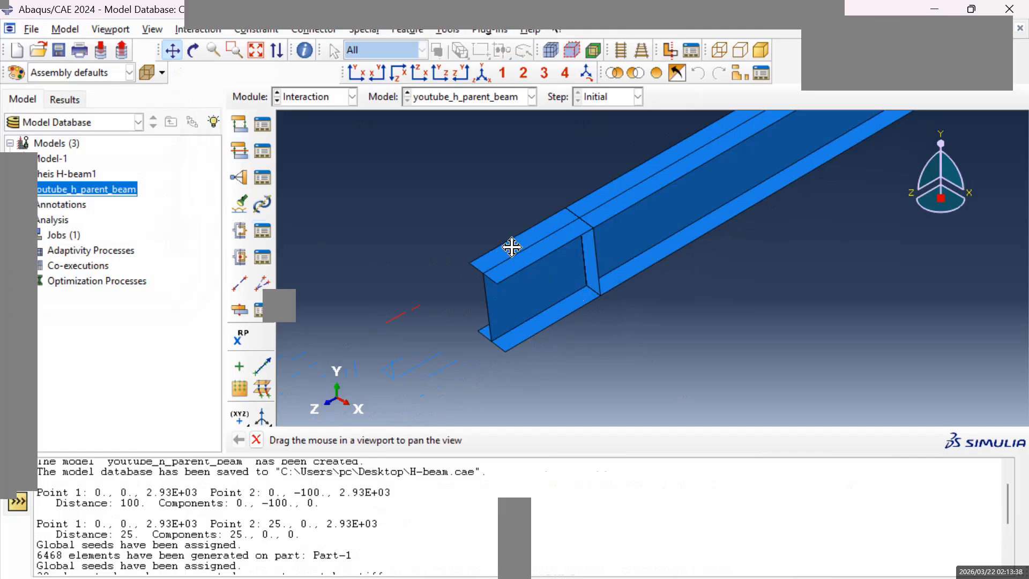
pyautogui.press('Escape')
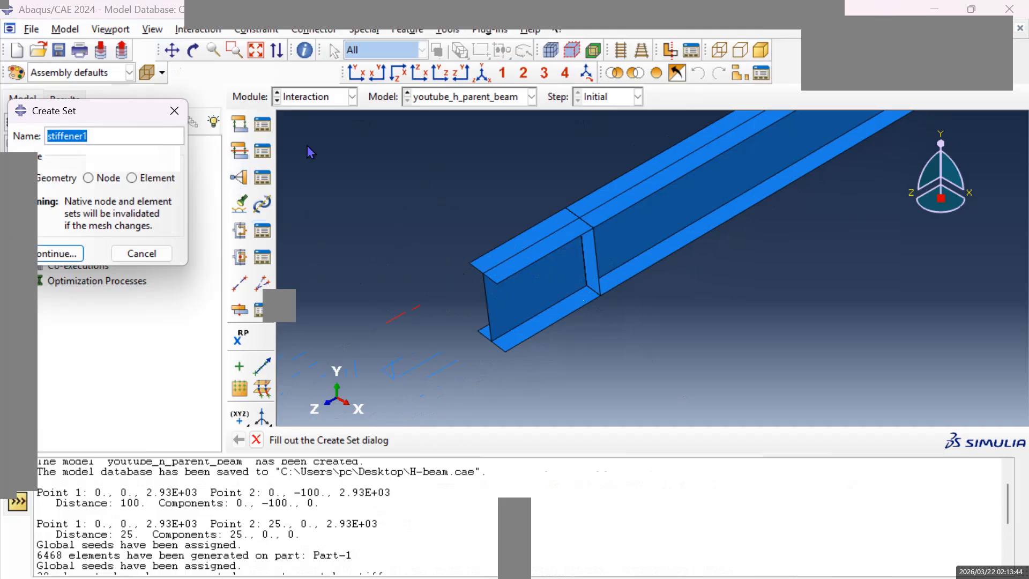
pyautogui.click(422, 54)
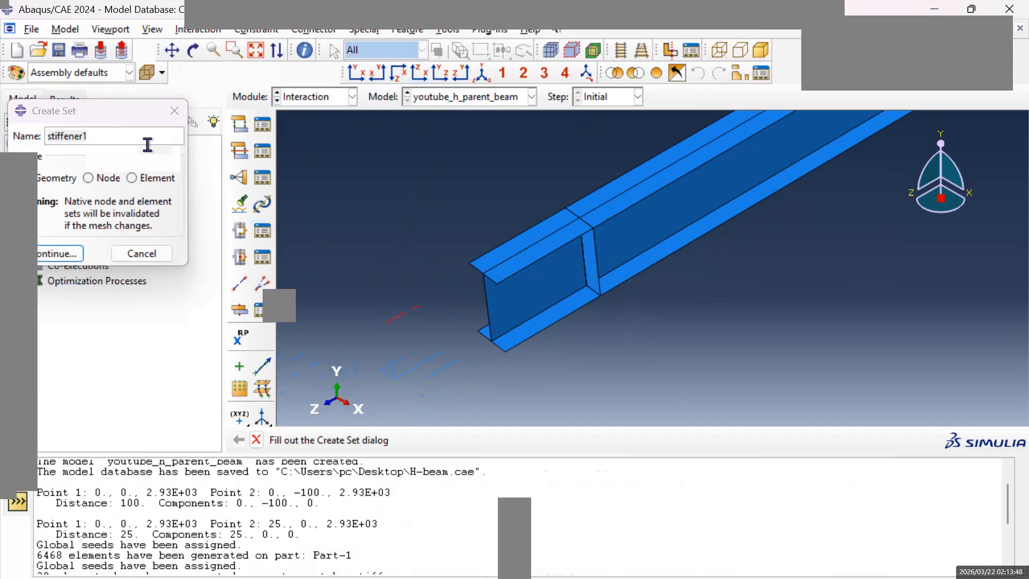
pyautogui.click(122, 139)
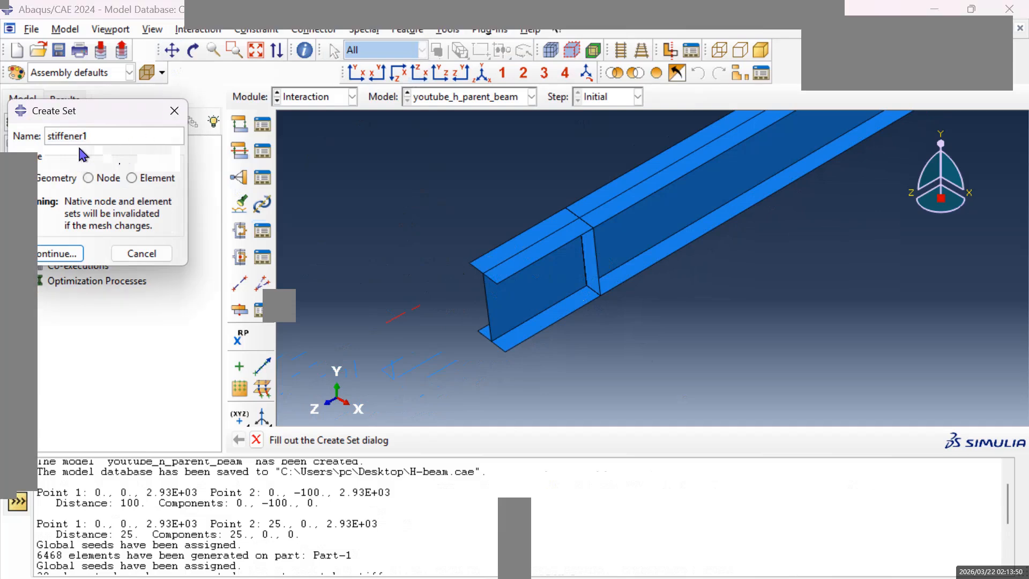
pyautogui.click(49, 254)
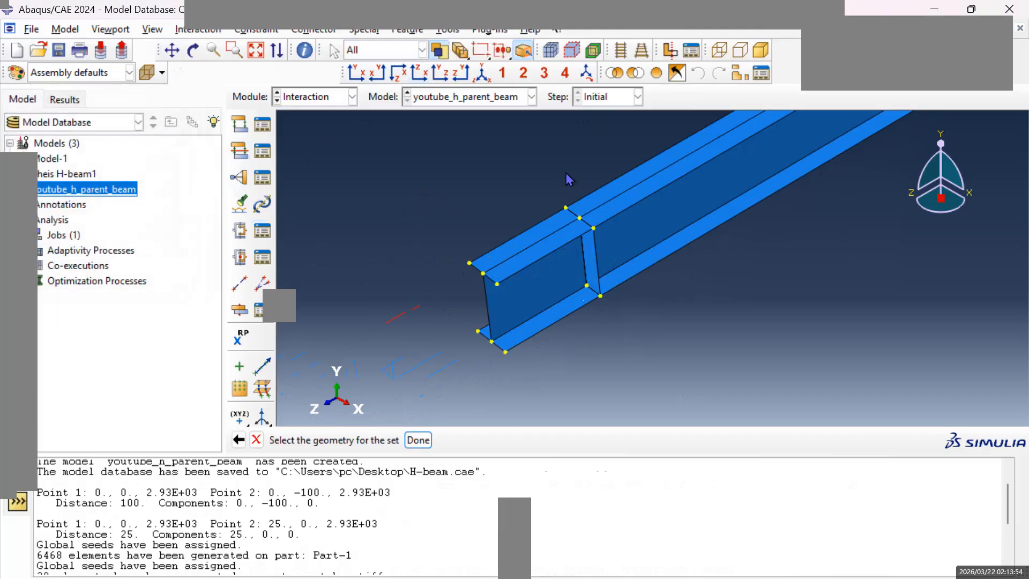
# Try picking the stiffener nearest the beam's free end for the set, by face and by edge.
pyautogui.click(423, 51)
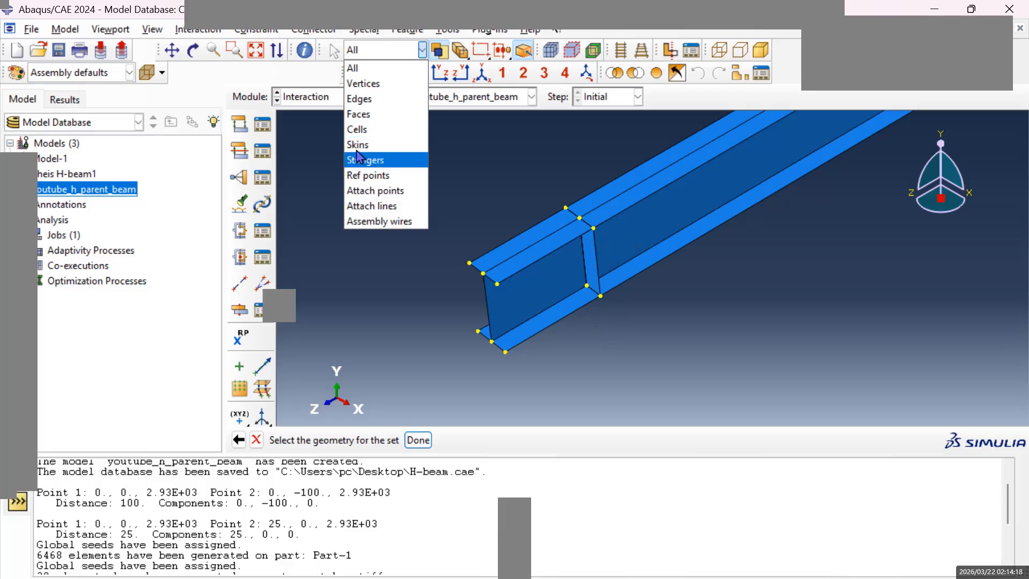
pyautogui.click(362, 119)
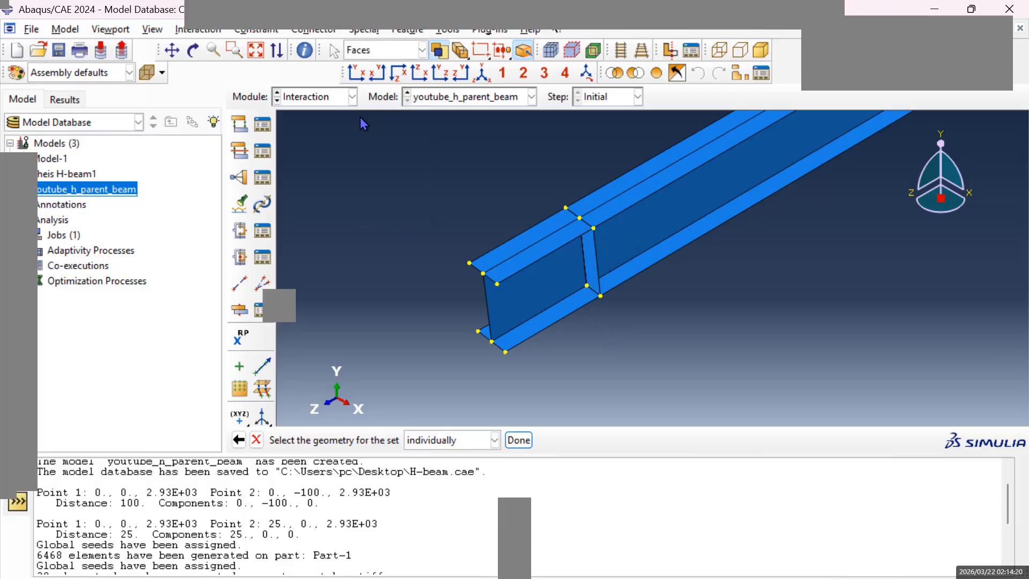
pyautogui.click(597, 273)
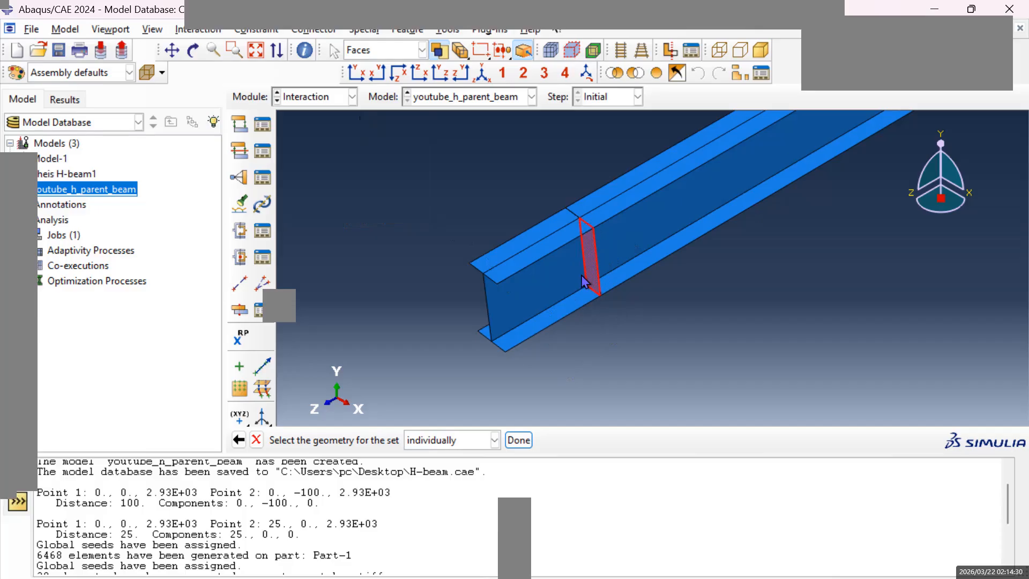
pyautogui.click(419, 51)
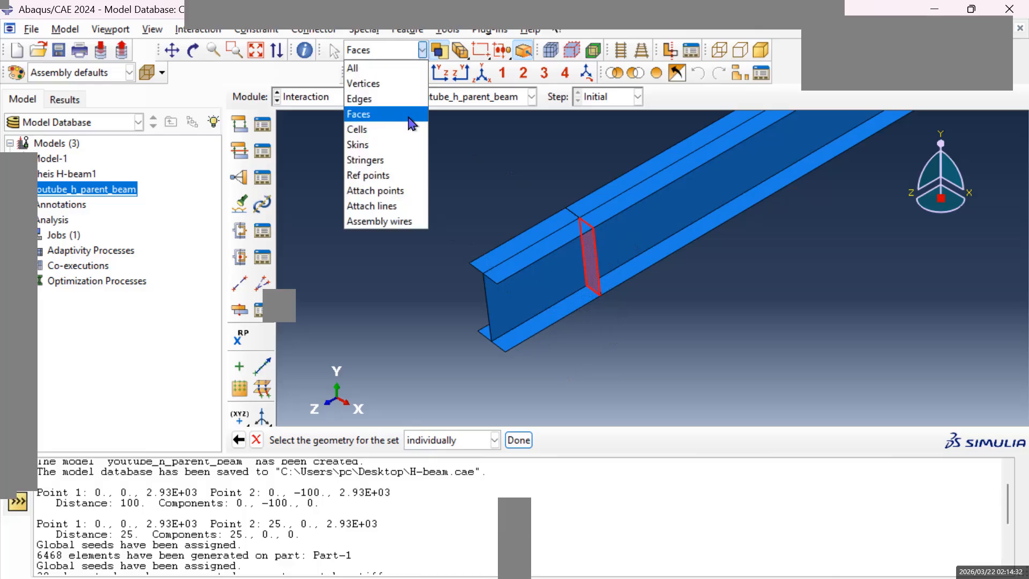
pyautogui.click(387, 102)
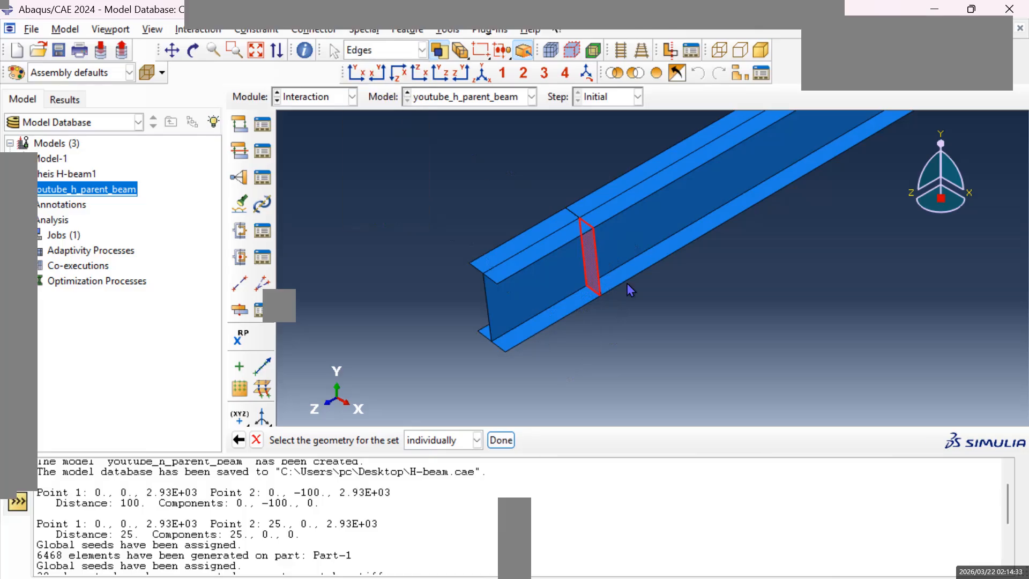
pyautogui.click(600, 271)
pyautogui.click(610, 311)
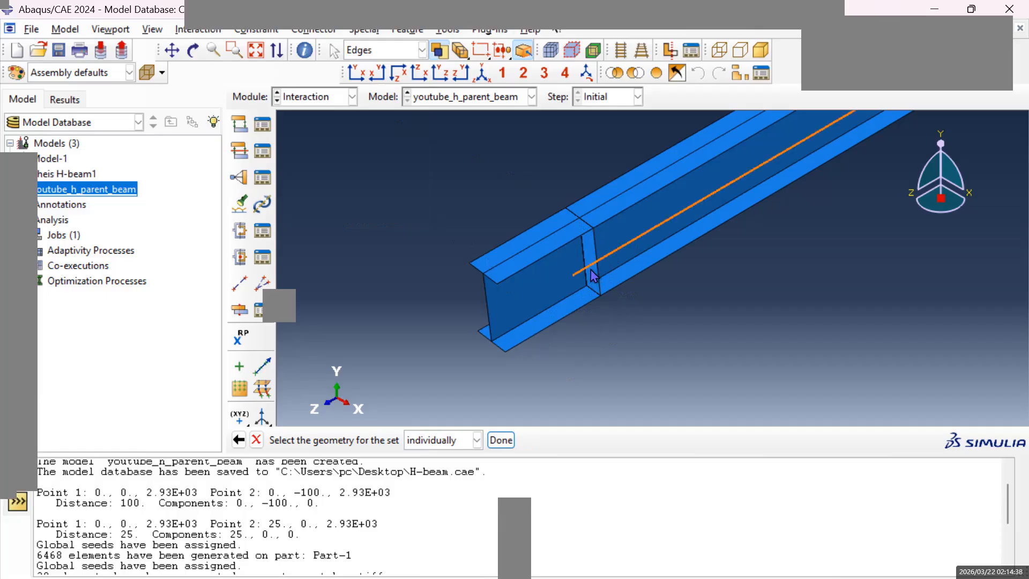
# Limit selection to faces, pick the stiffener face nearest the beam's free end, and complete the stiffener1 set.
pyautogui.click(422, 50)
pyautogui.click(370, 114)
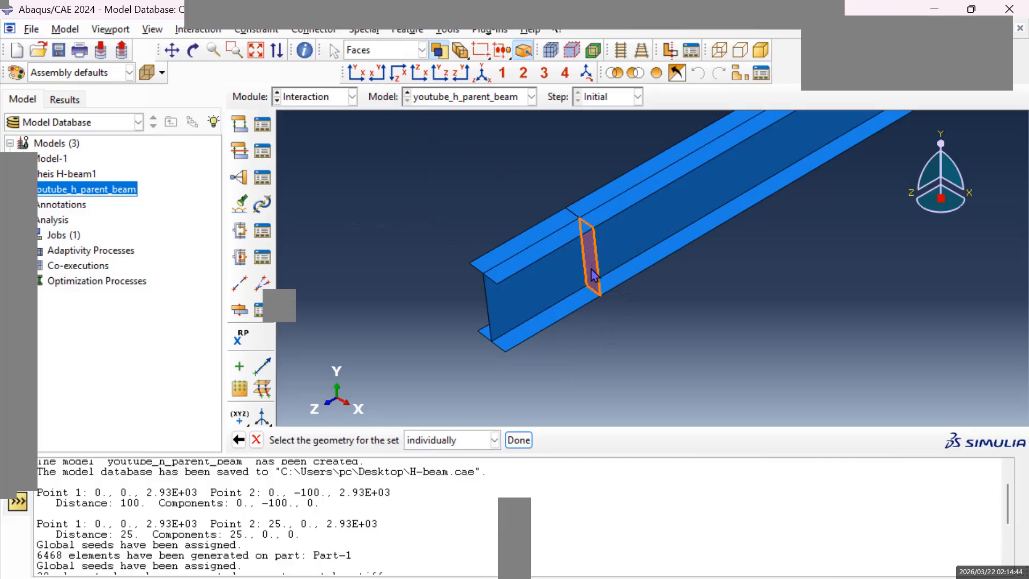
pyautogui.click(592, 362)
pyautogui.click(520, 440)
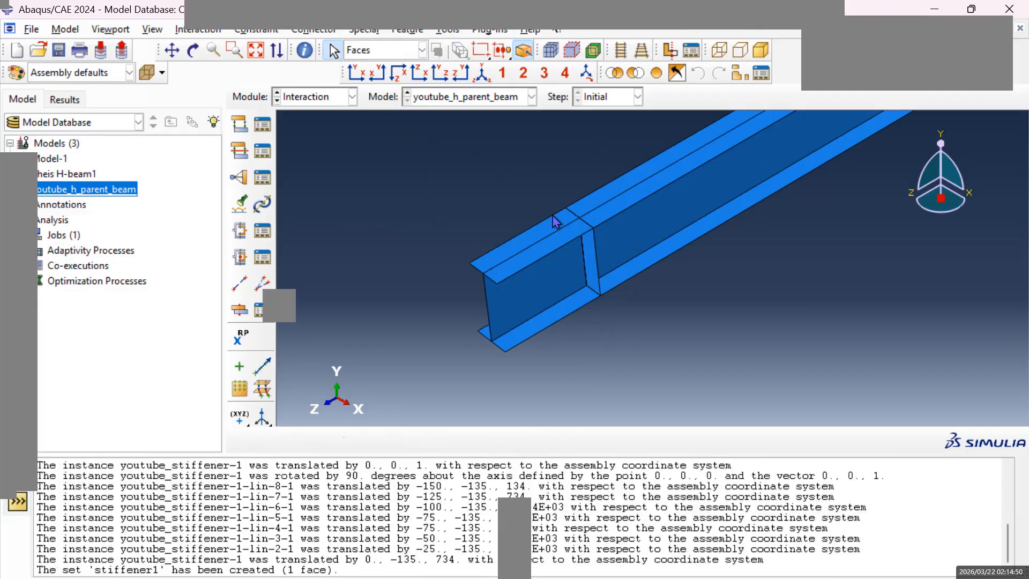
# Create a geometry set named stiffener2 from the face of the second stiffener from the beam's free end.
pyautogui.click(173, 50)
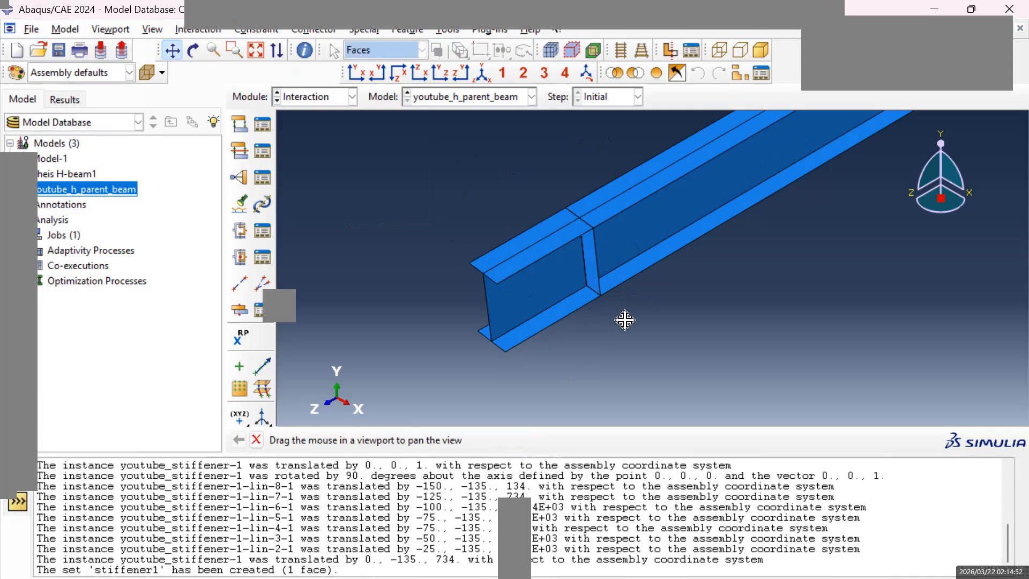
pyautogui.moveTo(625, 319); pyautogui.dragTo(494, 387)
pyautogui.moveTo(825, 134); pyautogui.dragTo(618, 285)
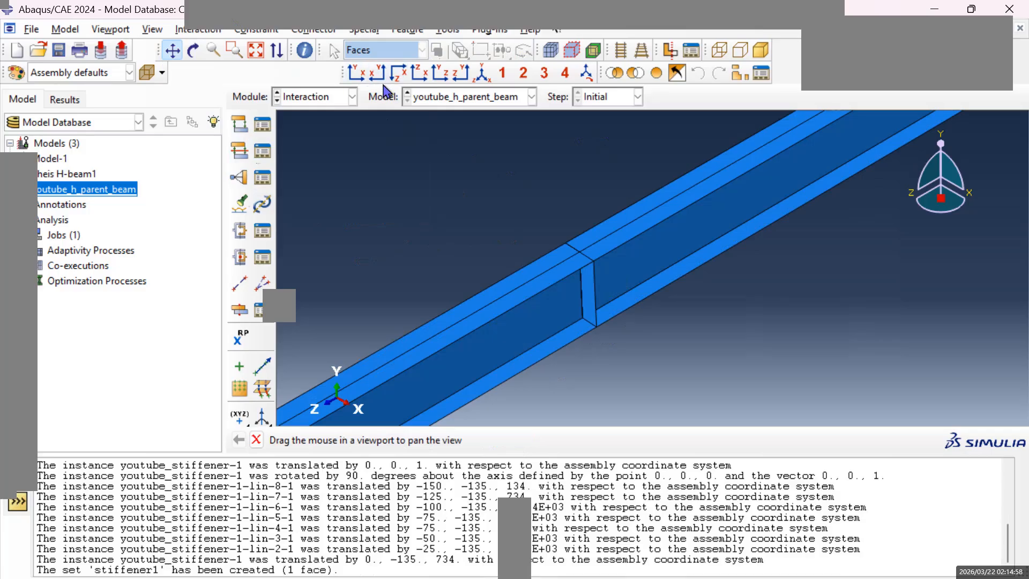
pyautogui.click(435, 30)
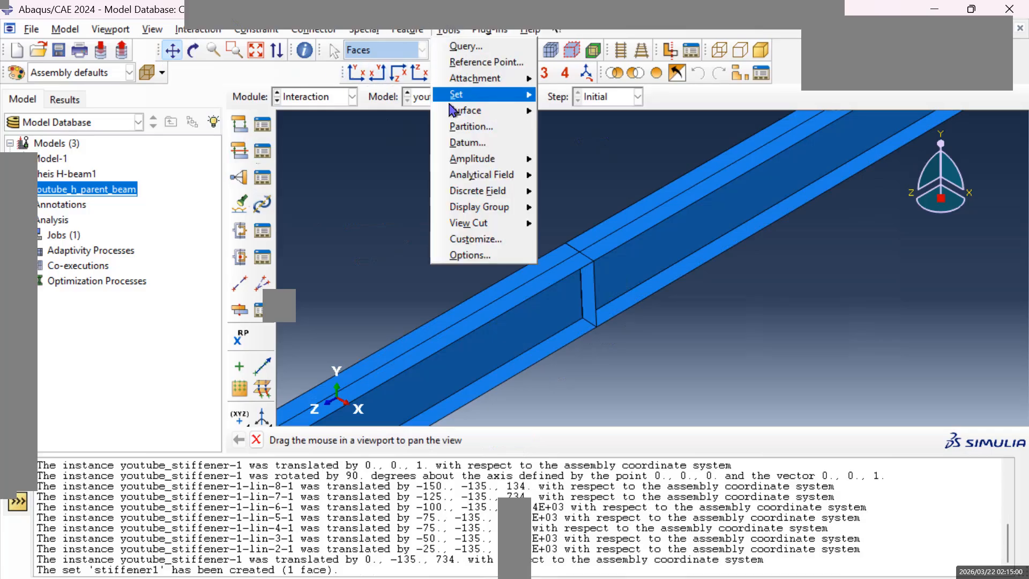
pyautogui.moveTo(528, 94)
pyautogui.click(564, 97)
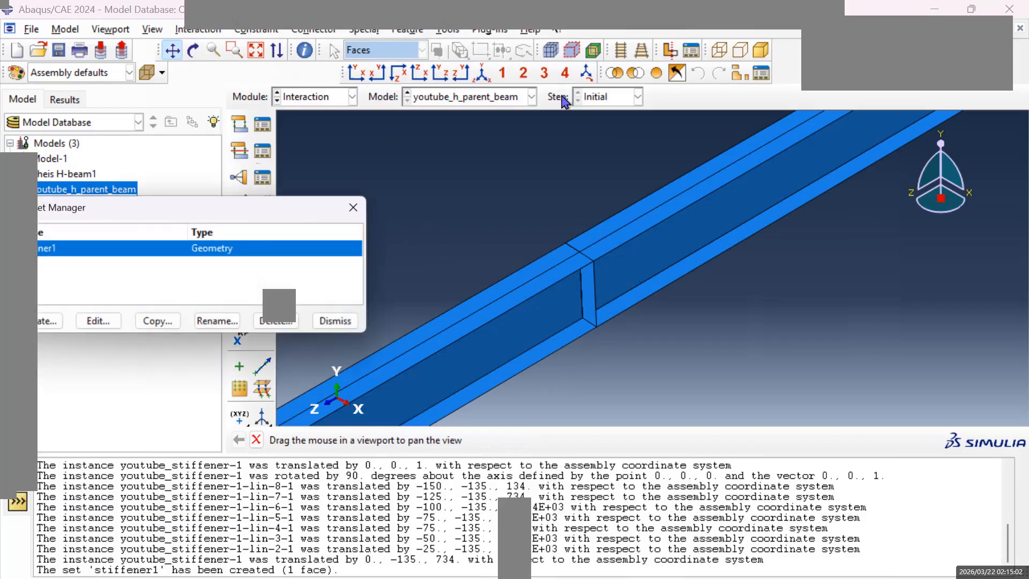
pyautogui.click(52, 323)
pyautogui.write('stiffener2')
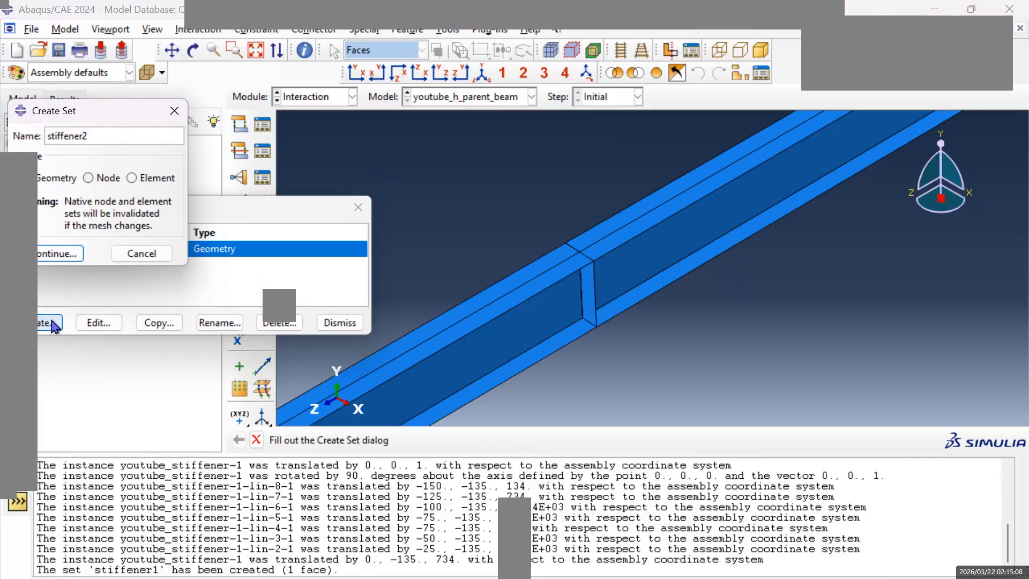
pyautogui.click(72, 257)
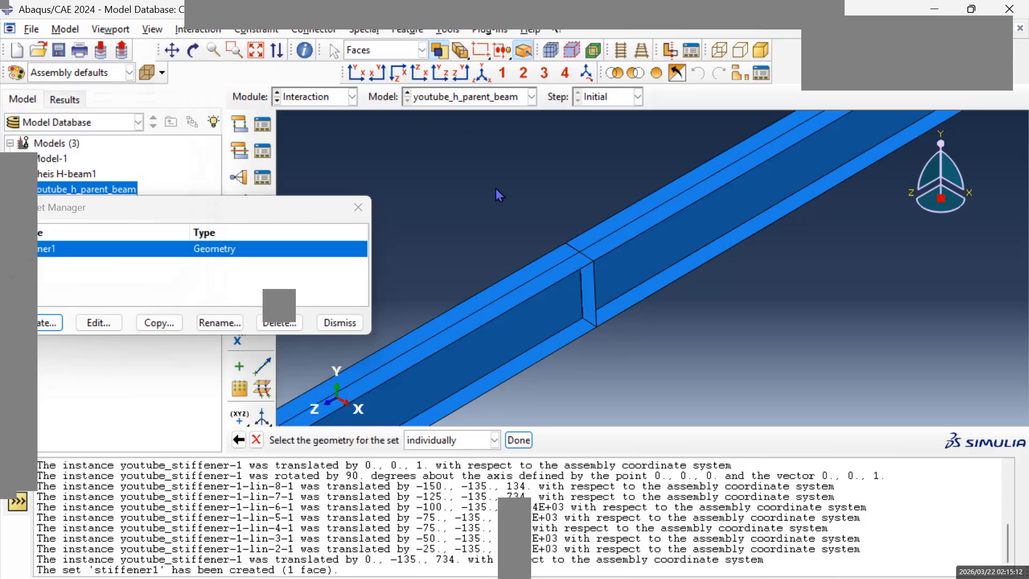
pyautogui.click(592, 303)
pyautogui.click(519, 440)
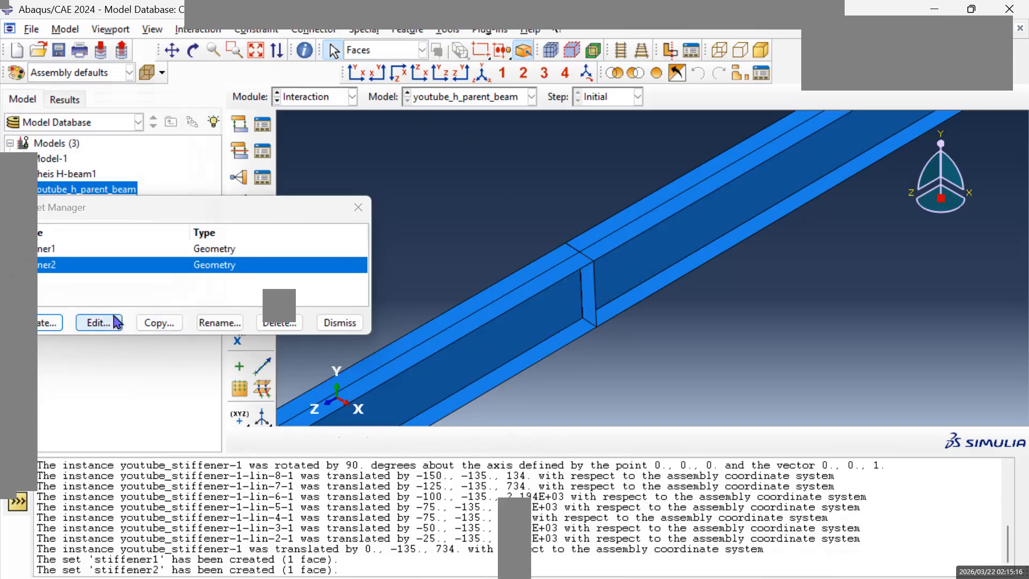
# Create a geometry set named stiffener3 from the face of the third stiffener along the beam.
pyautogui.click(50, 322)
pyautogui.write('stiffener3')
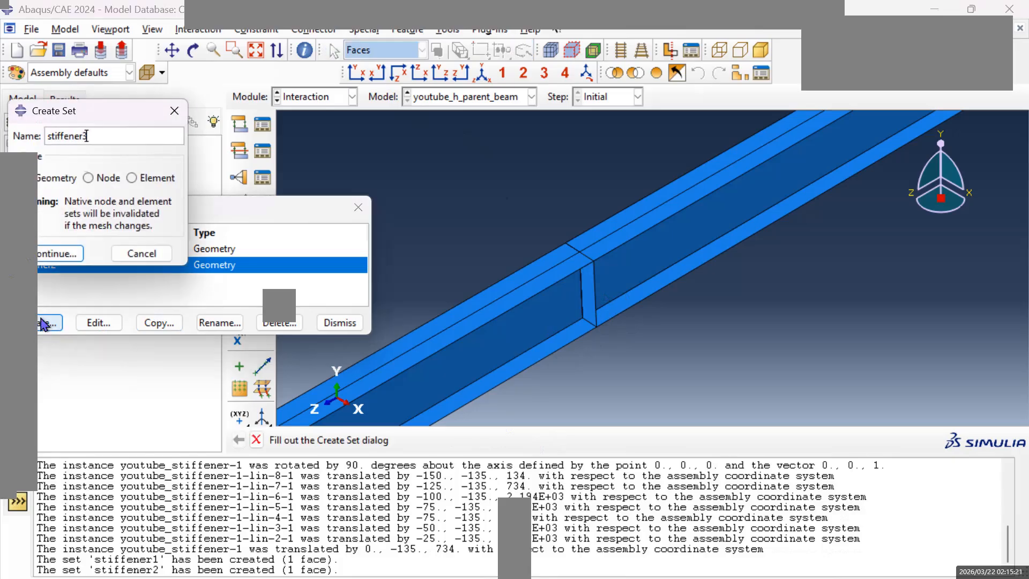
pyautogui.click(59, 253)
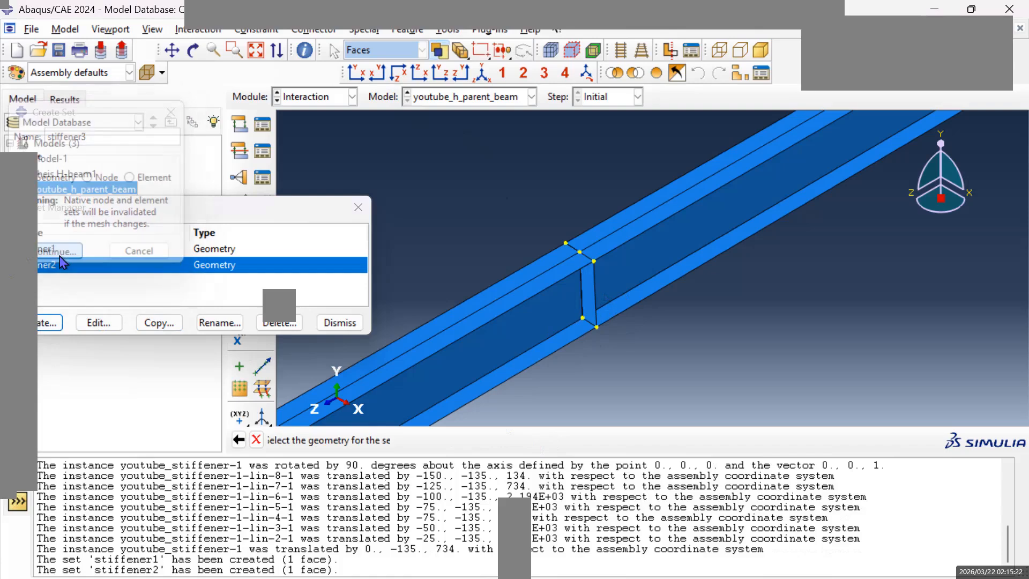
pyautogui.click(171, 50)
pyautogui.moveTo(654, 179)
pyautogui.mouseDown()
pyautogui.moveTo(804, 214)
pyautogui.moveTo(566, 330)
pyautogui.moveTo(698, 300)
pyautogui.moveTo(758, 255)
pyautogui.moveTo(699, 271)
pyautogui.moveTo(622, 313)
pyautogui.mouseUp()
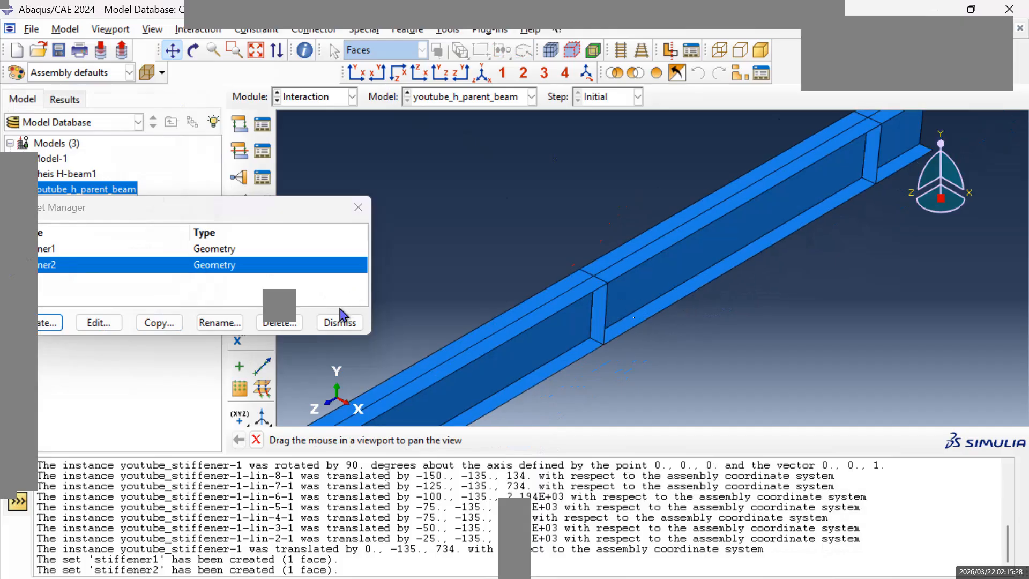
pyautogui.press('Escape')
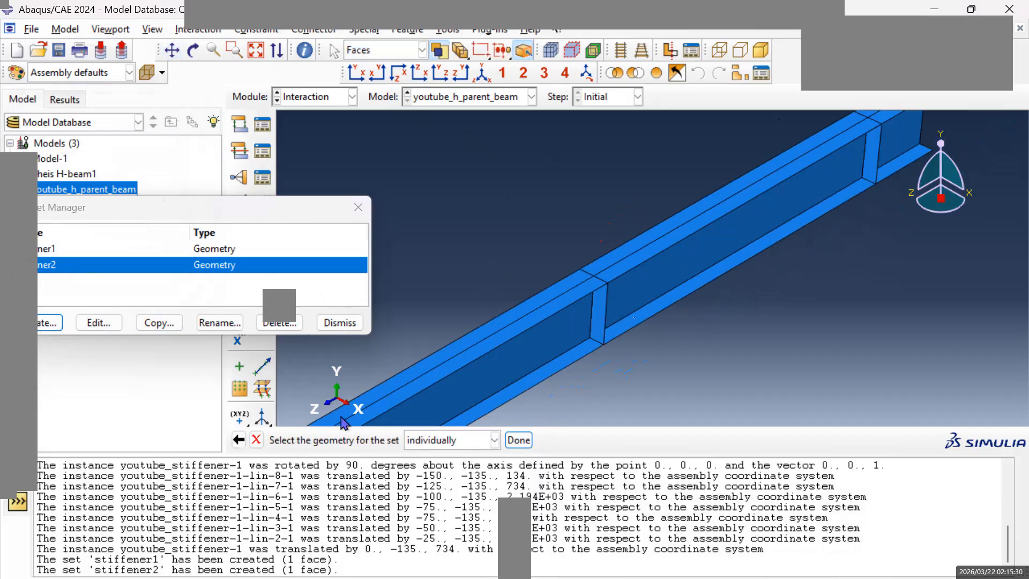
pyautogui.click(601, 322)
pyautogui.click(519, 441)
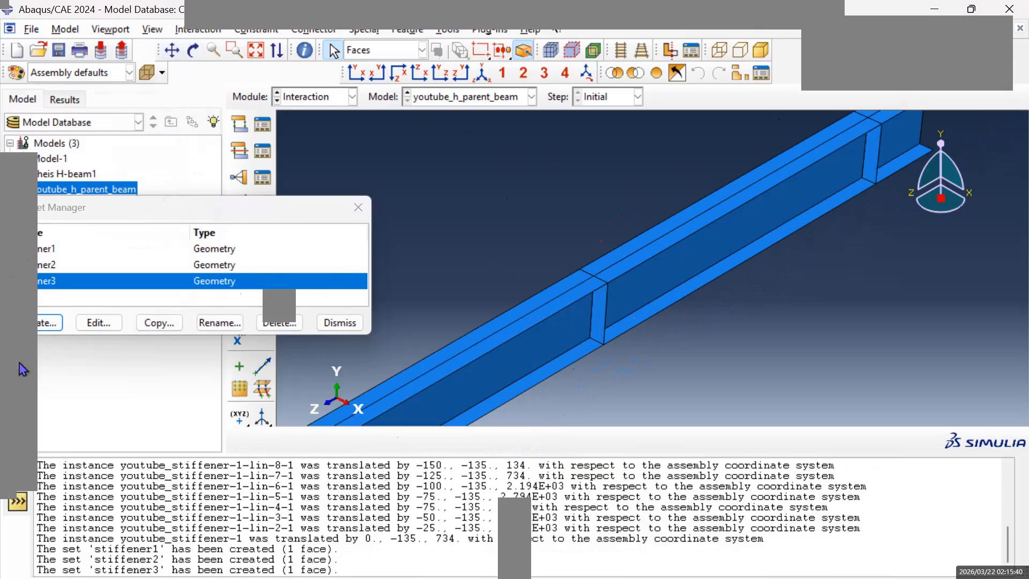
# Create a geometry set named stiffener4 from the fourth stiffener's face, near the beam's far end.
pyautogui.click(49, 323)
pyautogui.write('stiffener4')
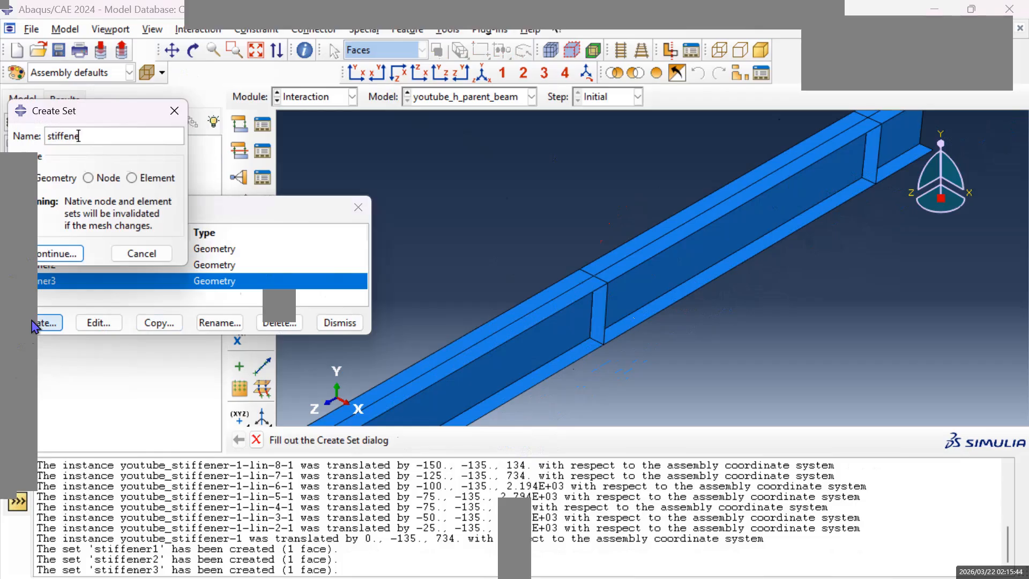
pyautogui.click(56, 254)
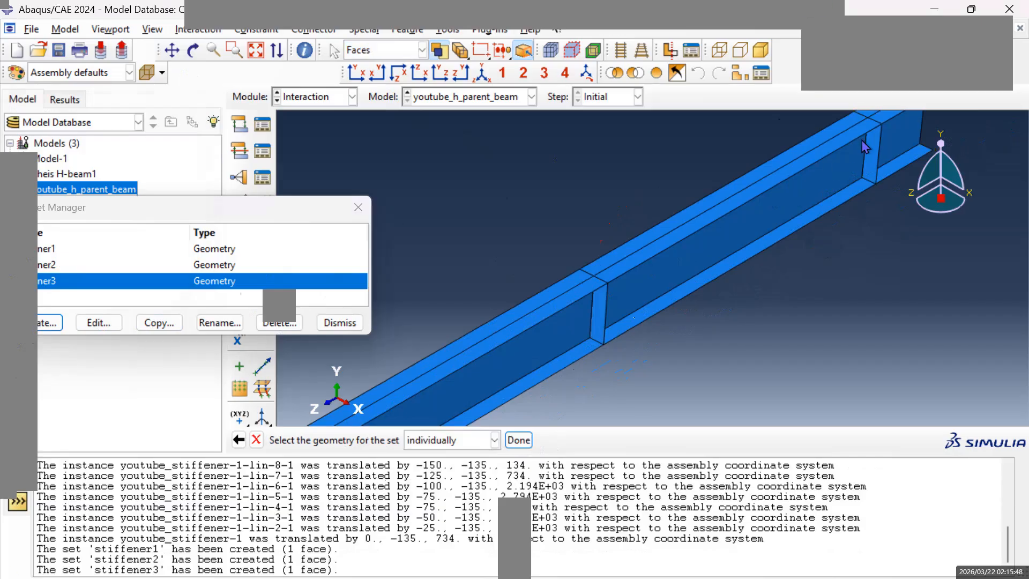
pyautogui.click(873, 158)
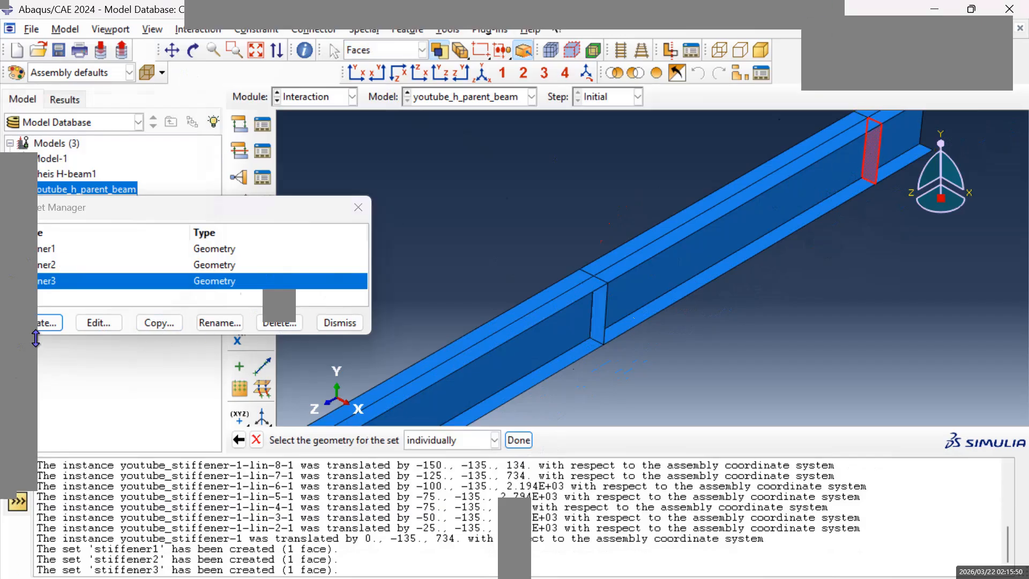
pyautogui.click(518, 440)
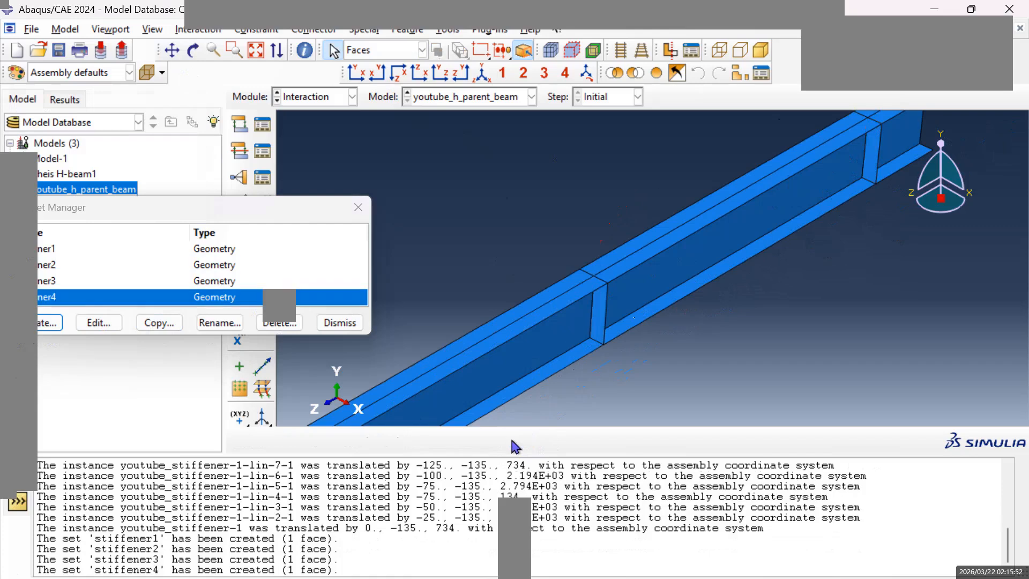
# Check the faces assigned to the sets stiffener1 through stiffener4 by highlighting each set on the beam.
pyautogui.doubleClick(43, 250)
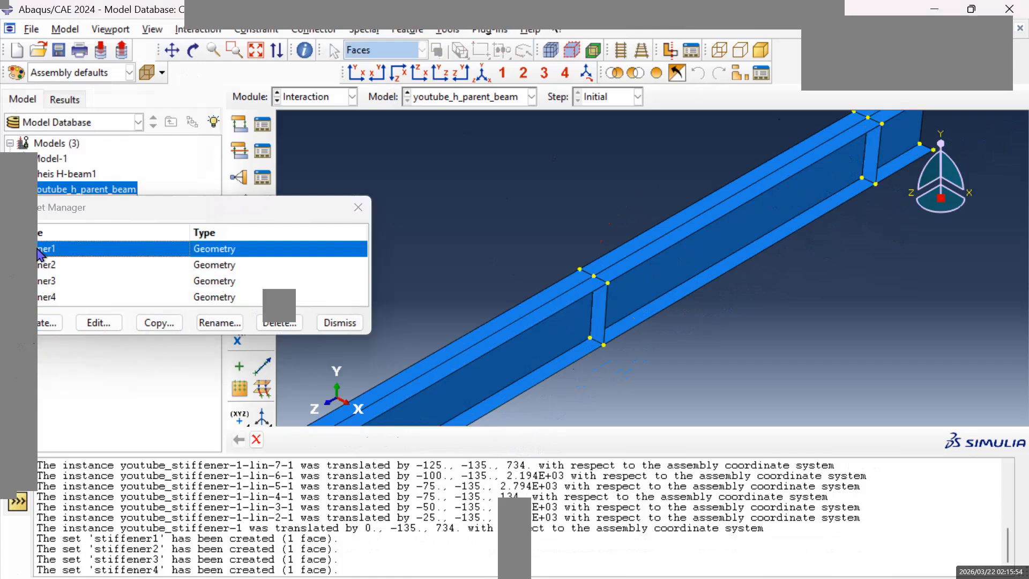
pyautogui.click(45, 265)
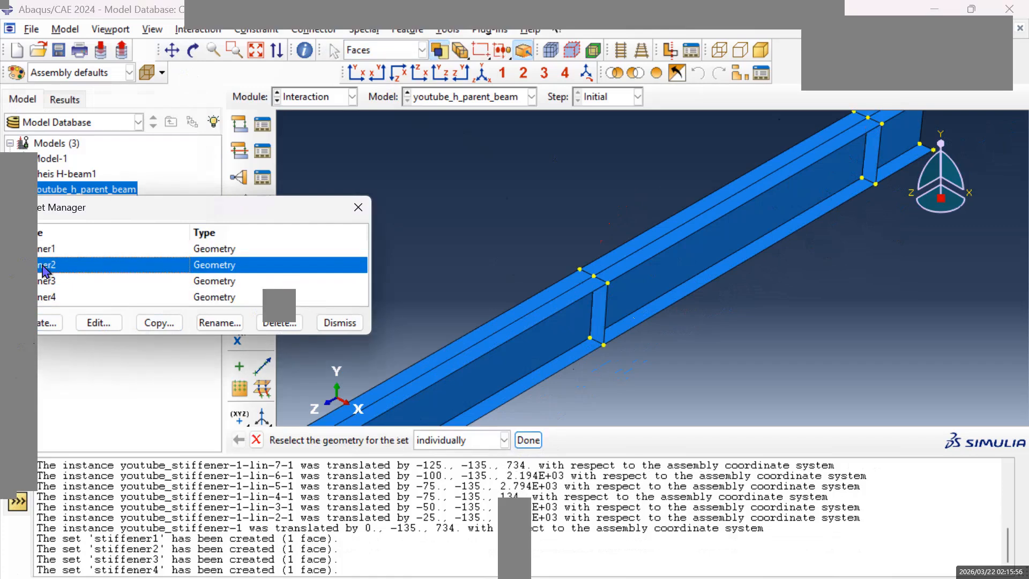
pyautogui.click(44, 281)
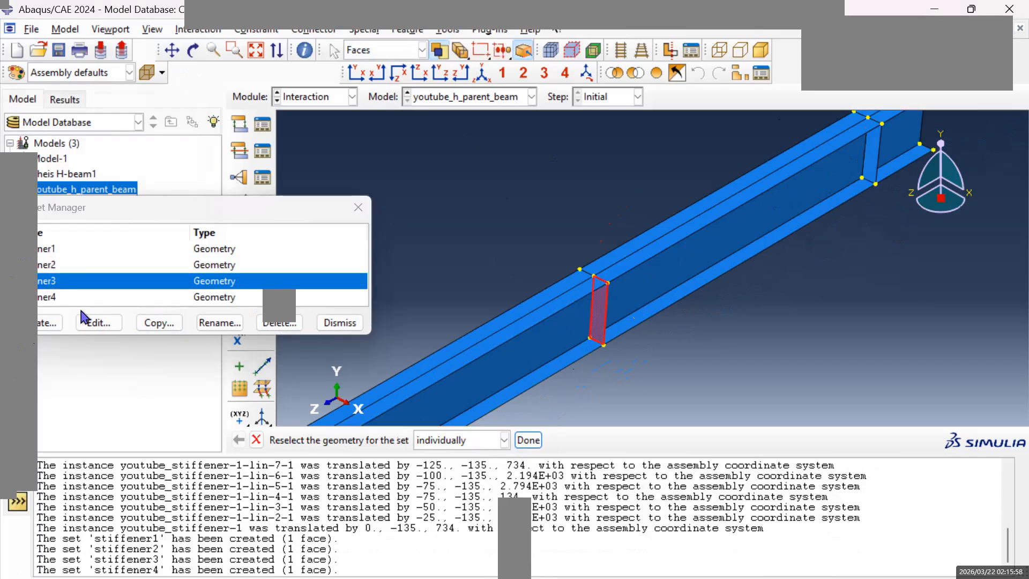
pyautogui.click(60, 296)
pyautogui.scroll(-5, 667, 281)
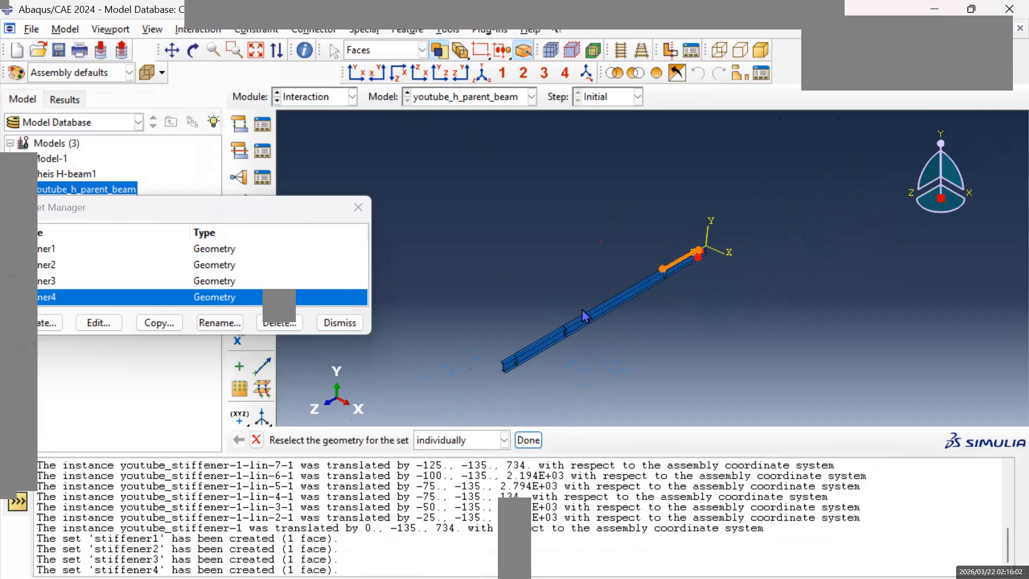
pyautogui.click(53, 250)
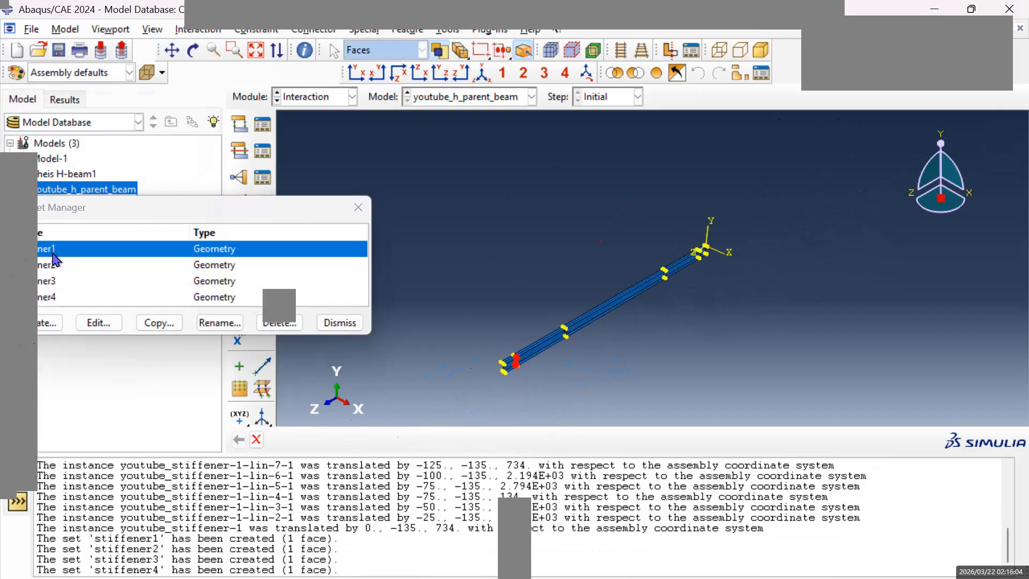
pyautogui.scroll(5, 614, 372)
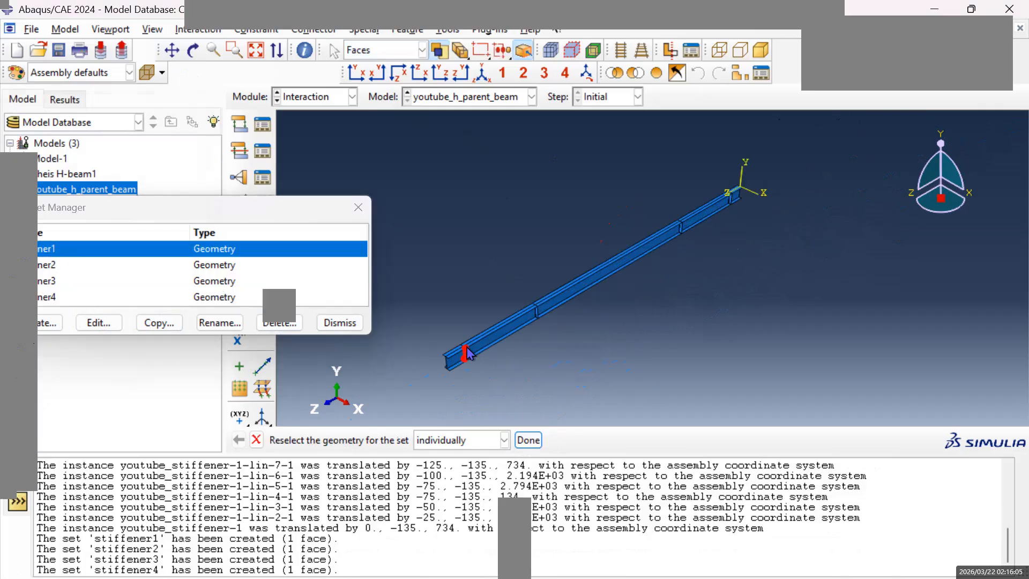
pyautogui.click(73, 261)
pyautogui.click(51, 281)
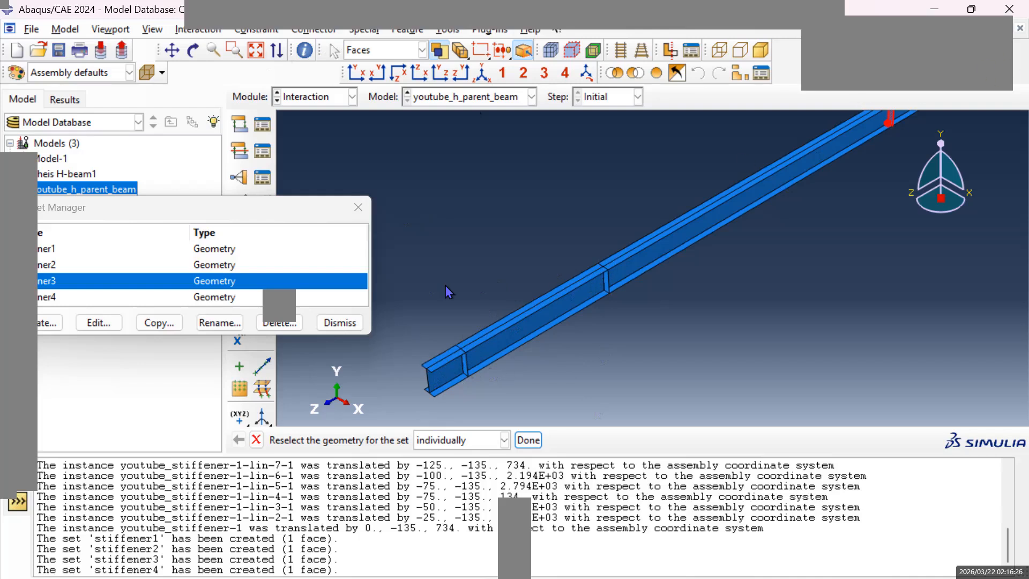
# Examine the opposite side of the beam's web near the free end and clear the stray top flange selection.
pyautogui.click(447, 353)
pyautogui.click(200, 57)
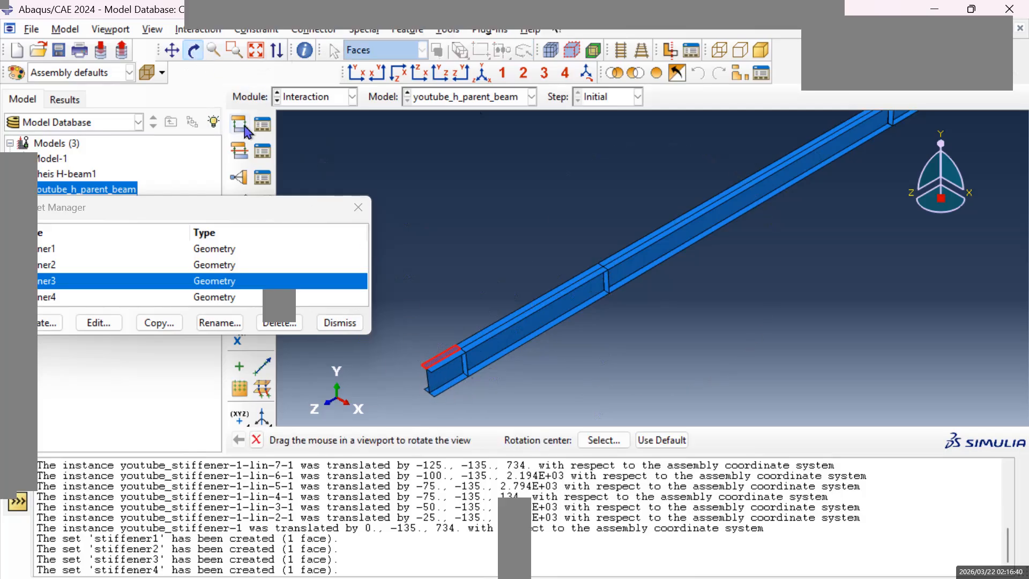
pyautogui.click(173, 50)
pyautogui.moveTo(456, 378); pyautogui.dragTo(594, 304)
pyautogui.click(193, 50)
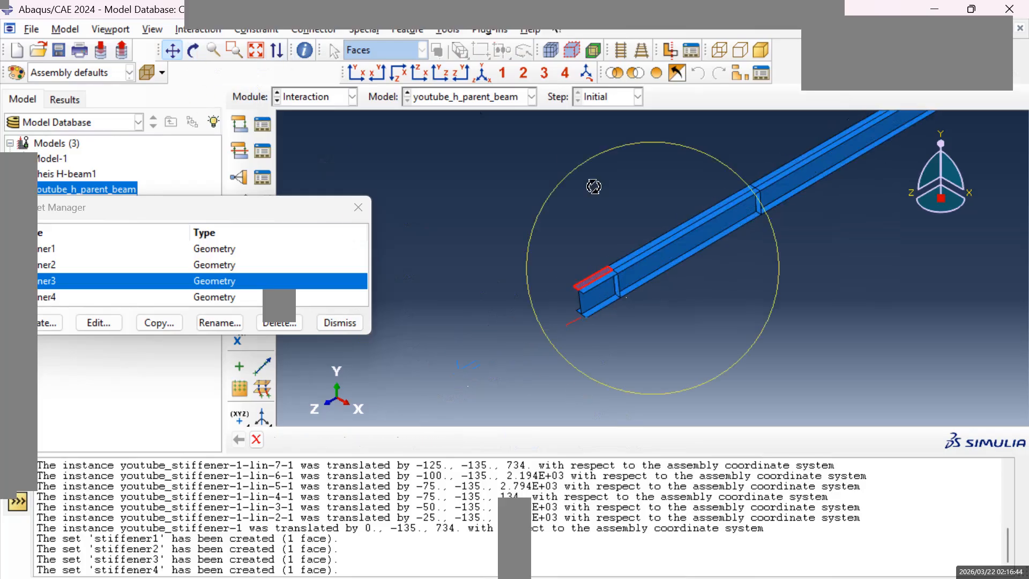
pyautogui.moveTo(582, 268)
pyautogui.mouseDown()
pyautogui.moveTo(687, 299)
pyautogui.moveTo(769, 301)
pyautogui.moveTo(697, 307)
pyautogui.mouseUp()
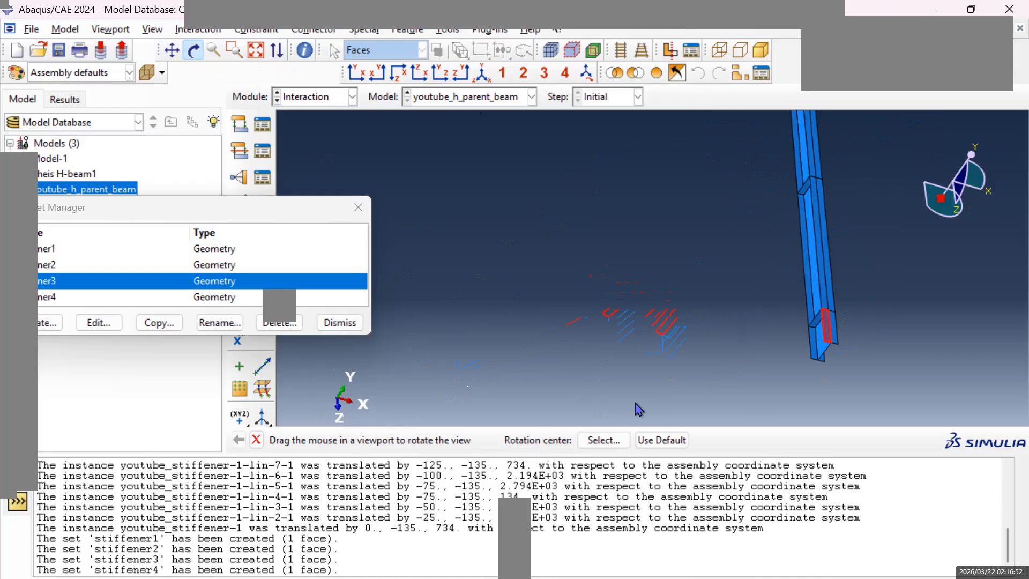
pyautogui.press('Escape')
pyautogui.click(678, 329)
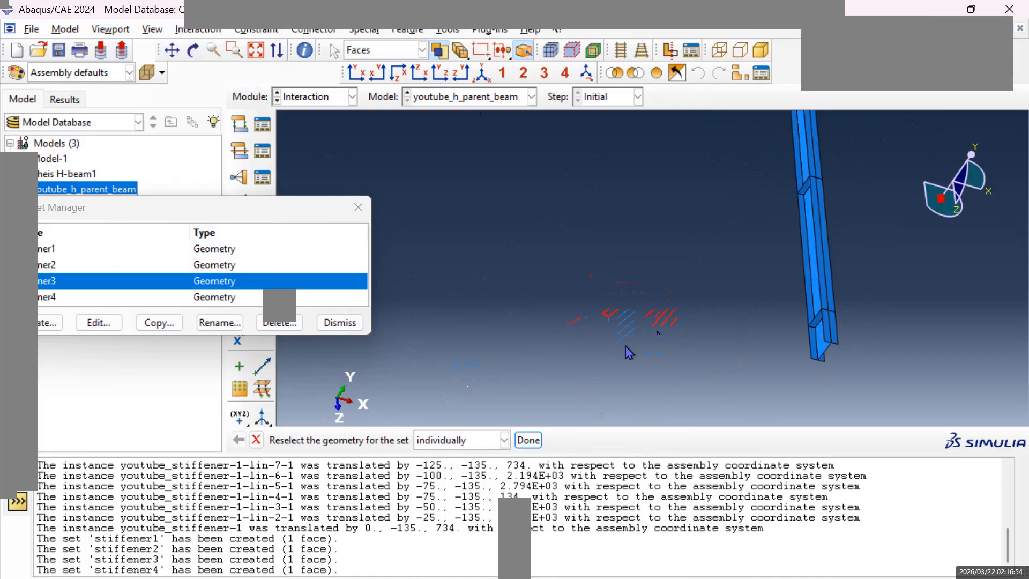
# Create a geometry set named stiffener5 from the stiffener face nearest the free end on the web's opposite side, and highlight it for checking.
pyautogui.click(47, 323)
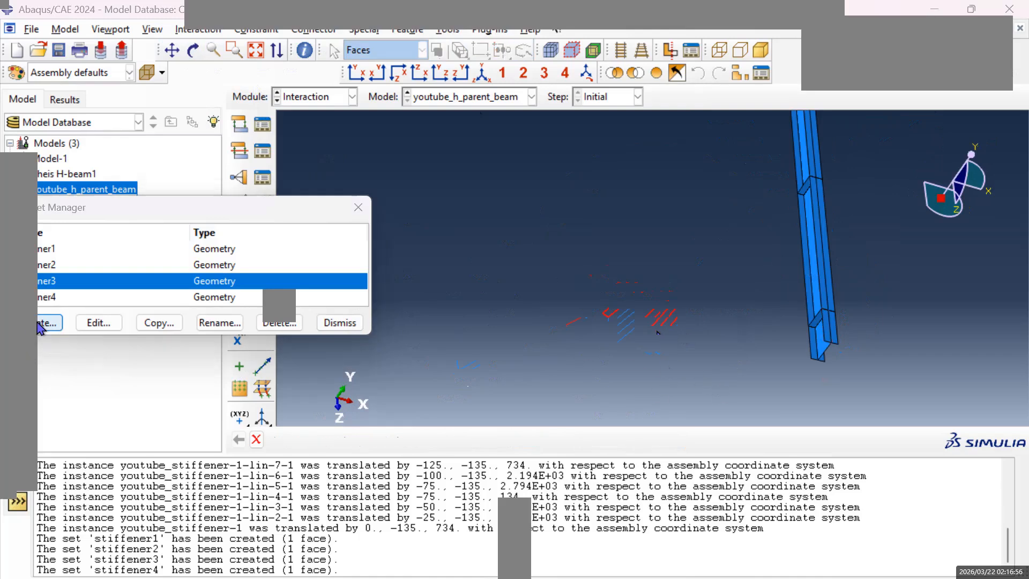
pyautogui.write('stiffener')
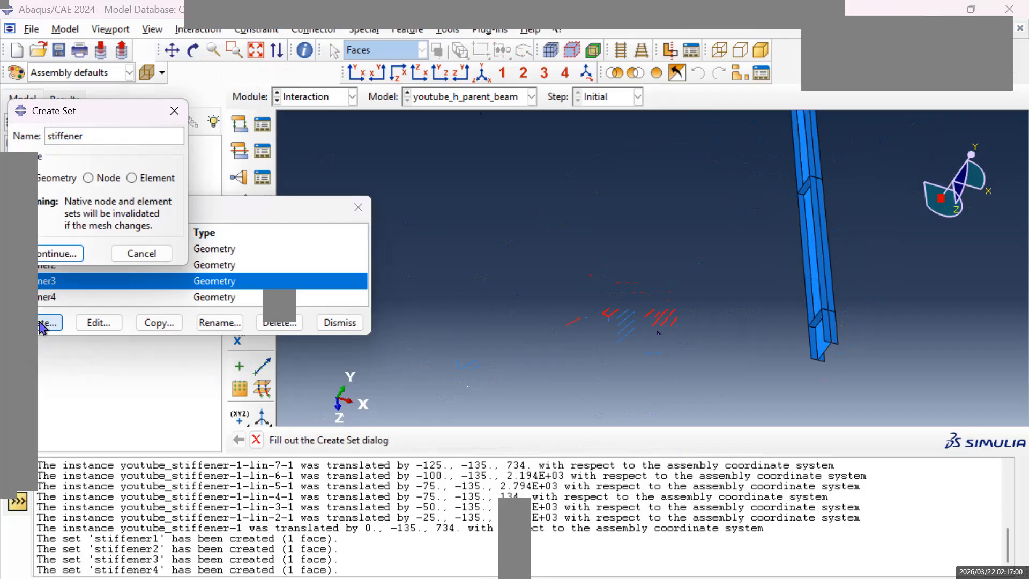
pyautogui.write('5')
pyautogui.click(59, 253)
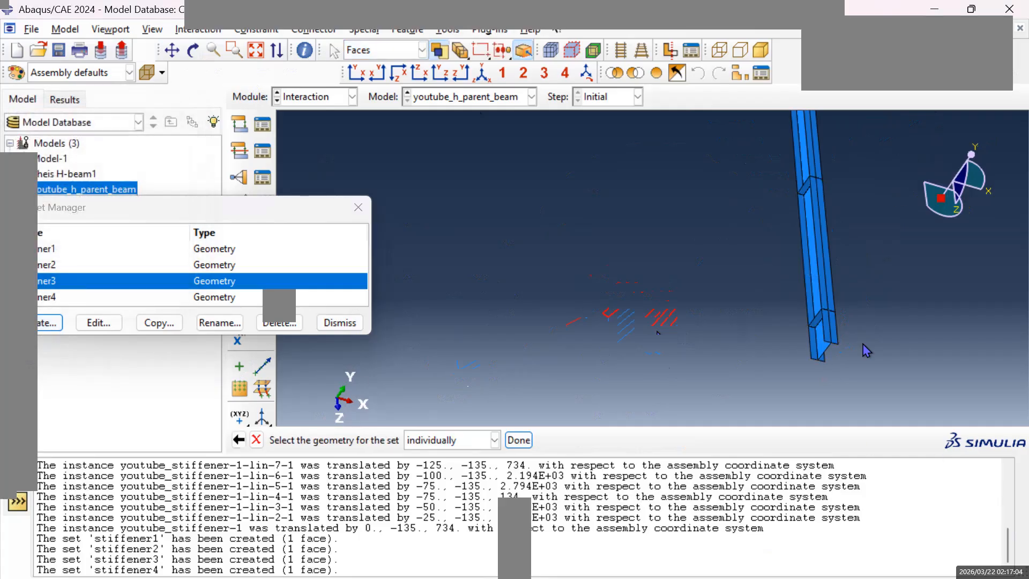
pyautogui.scroll(5, 836, 321)
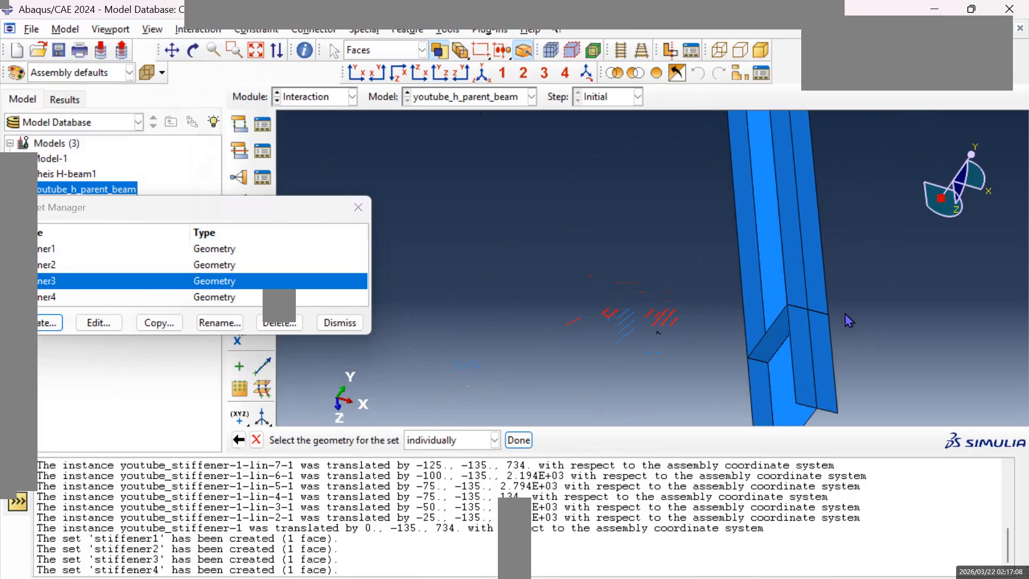
pyautogui.scroll(-5, 851, 329)
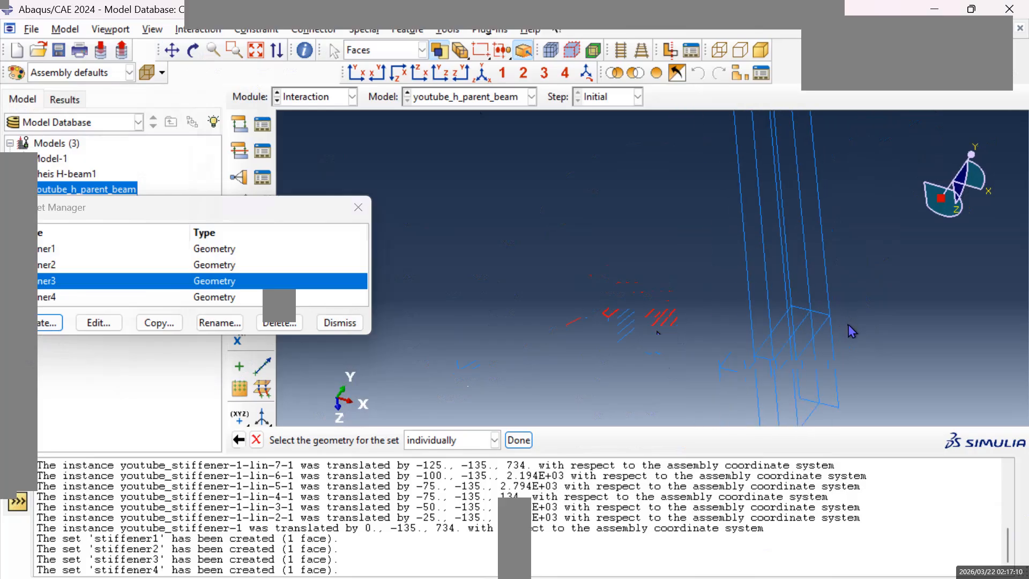
pyautogui.scroll(-5, 847, 323)
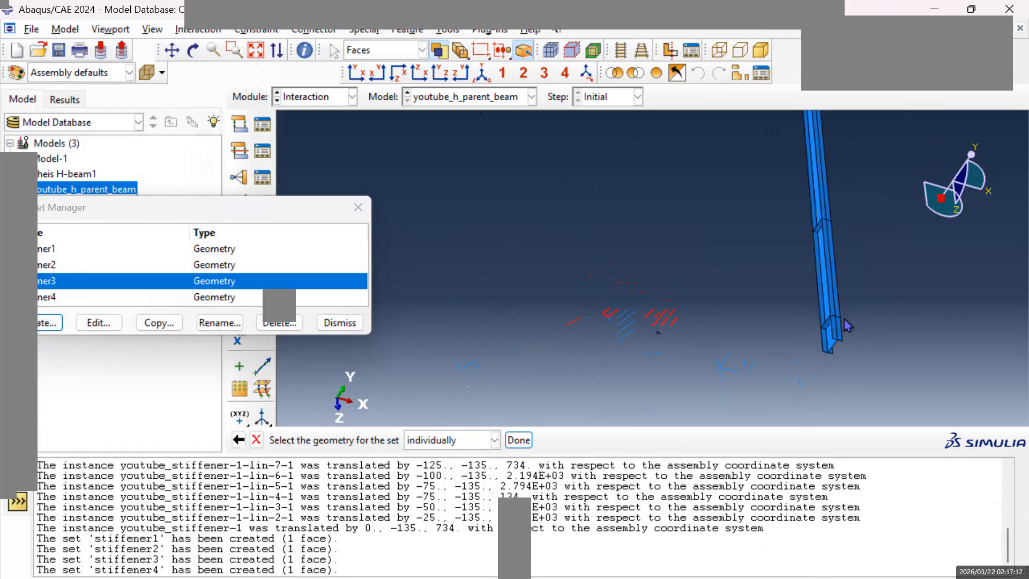
pyautogui.scroll(5, 849, 320)
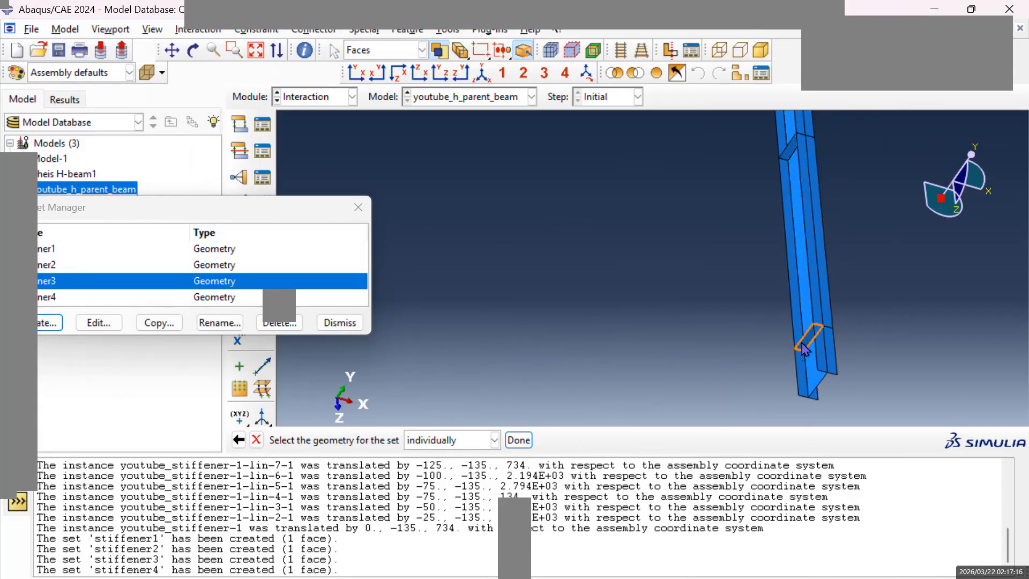
pyautogui.click(810, 354)
pyautogui.click(520, 441)
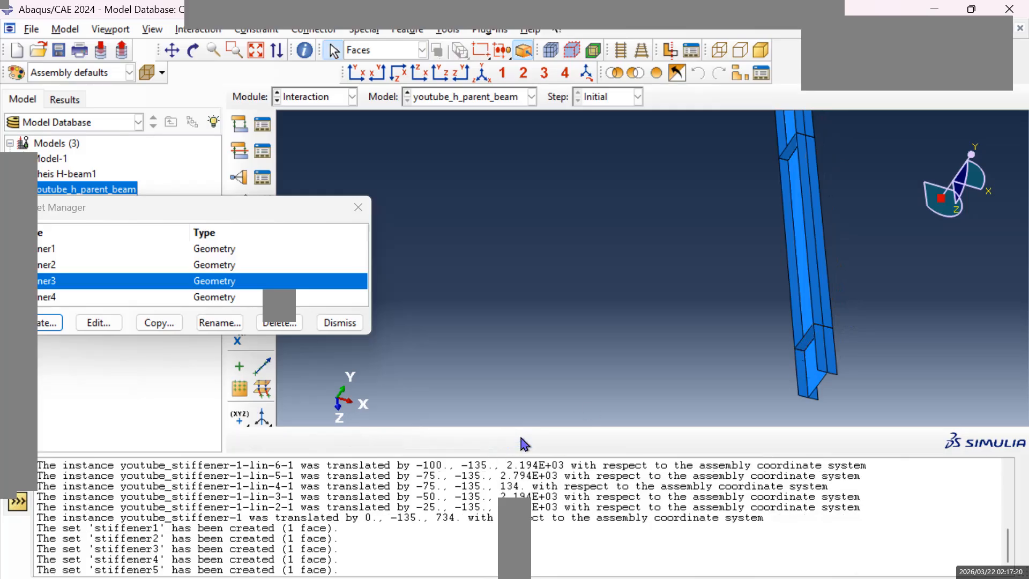
pyautogui.doubleClick(75, 287)
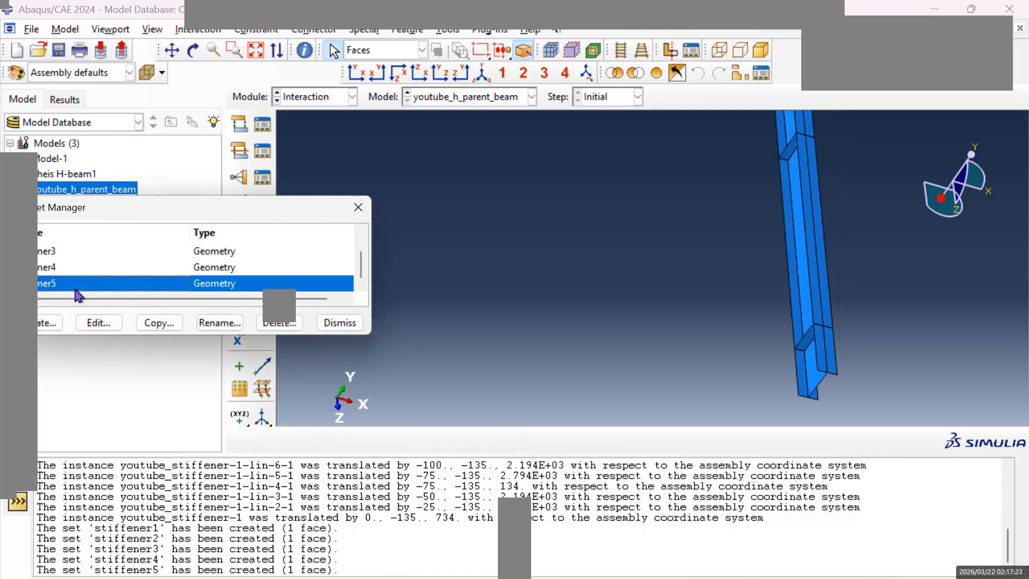
# Create a geometry set named stiffener6 from the second stiffener's face from the free end on the web's opposite side.
pyautogui.click(48, 322)
pyautogui.write('stiffener6')
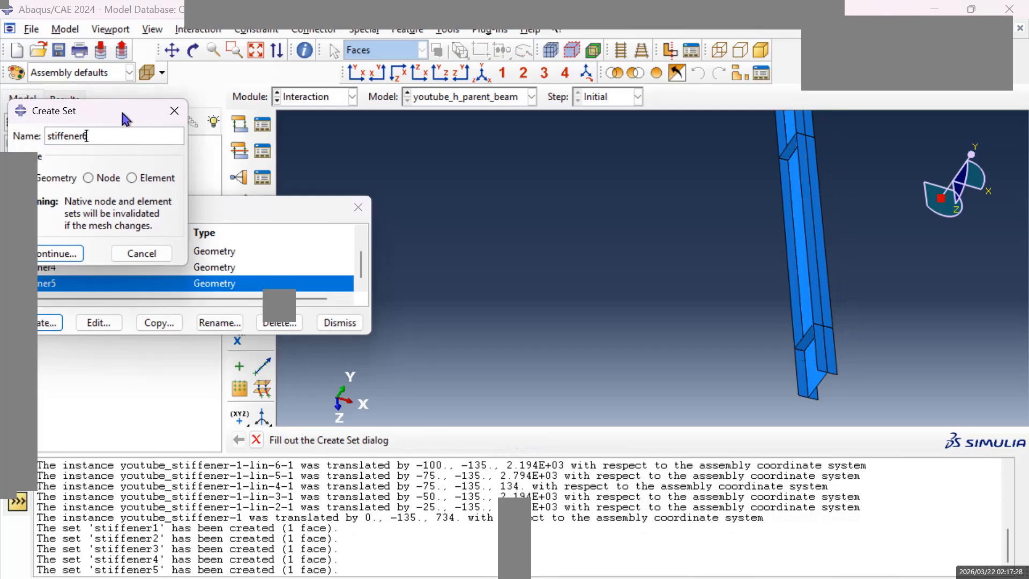
pyautogui.click(61, 253)
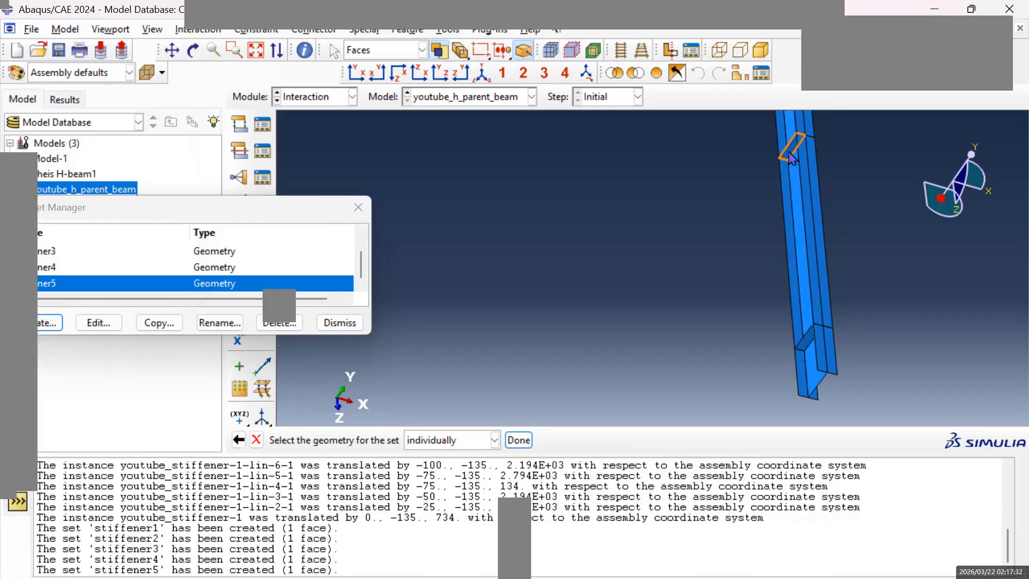
pyautogui.click(519, 440)
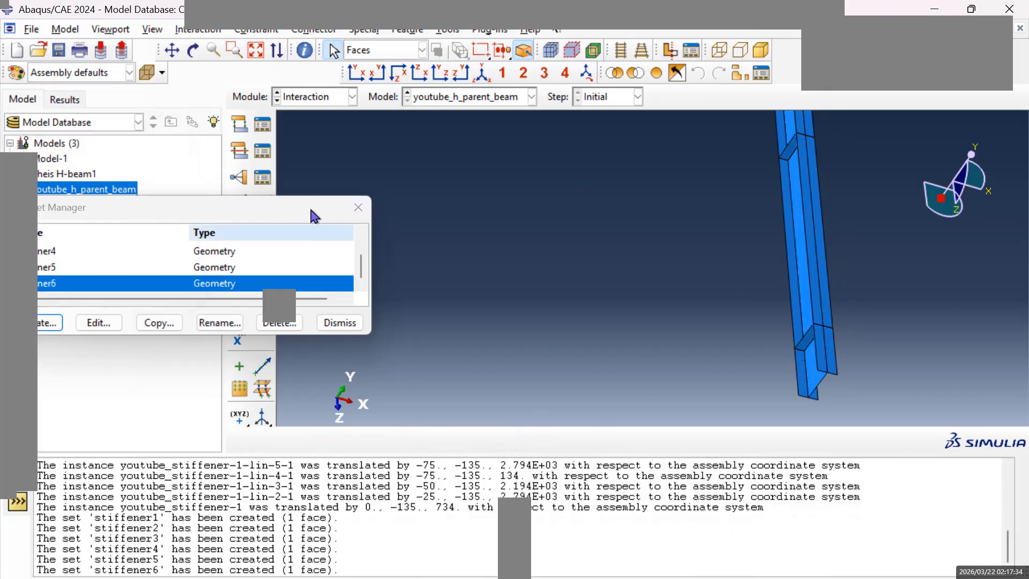
# Create a geometry set named stiffener7 from the third stiffener's face from the free end on the web's opposite side.
pyautogui.click(172, 51)
pyautogui.moveTo(426, 192); pyautogui.dragTo(590, 381)
pyautogui.moveTo(606, 236)
pyautogui.mouseDown()
pyautogui.moveTo(613, 302)
pyautogui.moveTo(579, 174)
pyautogui.mouseUp()
pyautogui.moveTo(907, 335)
pyautogui.mouseDown()
pyautogui.moveTo(767, 197)
pyautogui.moveTo(836, 292)
pyautogui.mouseUp()
pyautogui.moveTo(839, 268); pyautogui.dragTo(753, 194)
pyautogui.moveTo(887, 349); pyautogui.dragTo(851, 291)
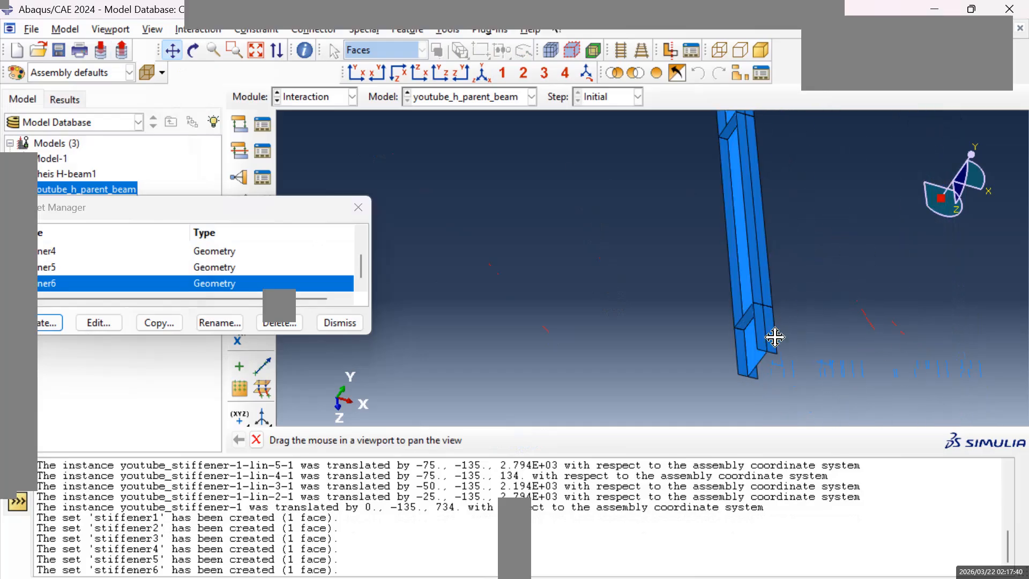
pyautogui.moveTo(775, 337); pyautogui.dragTo(798, 375)
pyautogui.moveTo(770, 292); pyautogui.dragTo(781, 369)
pyautogui.moveTo(790, 224); pyautogui.dragTo(769, 299)
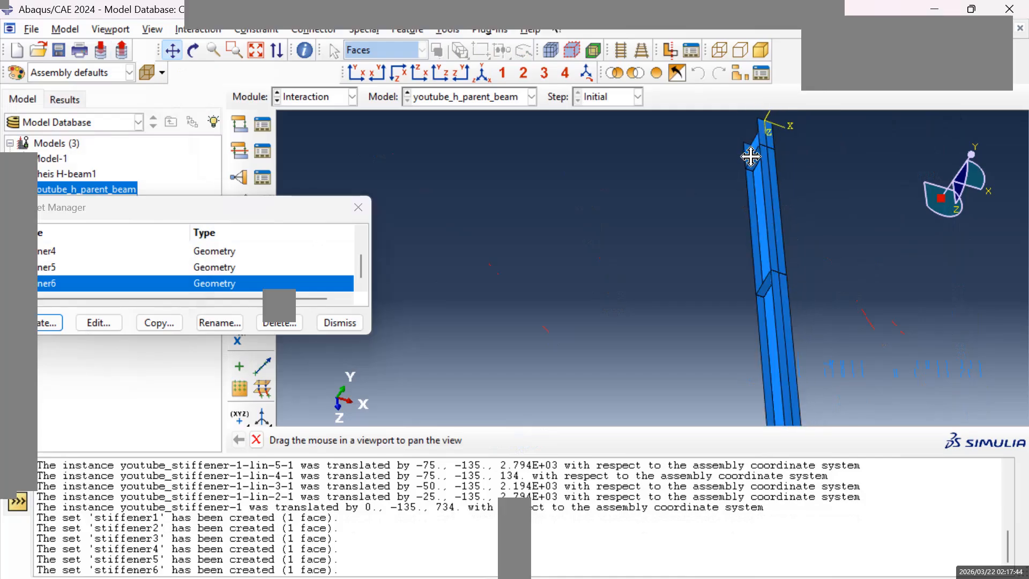
pyautogui.click(48, 322)
pyautogui.write('st')
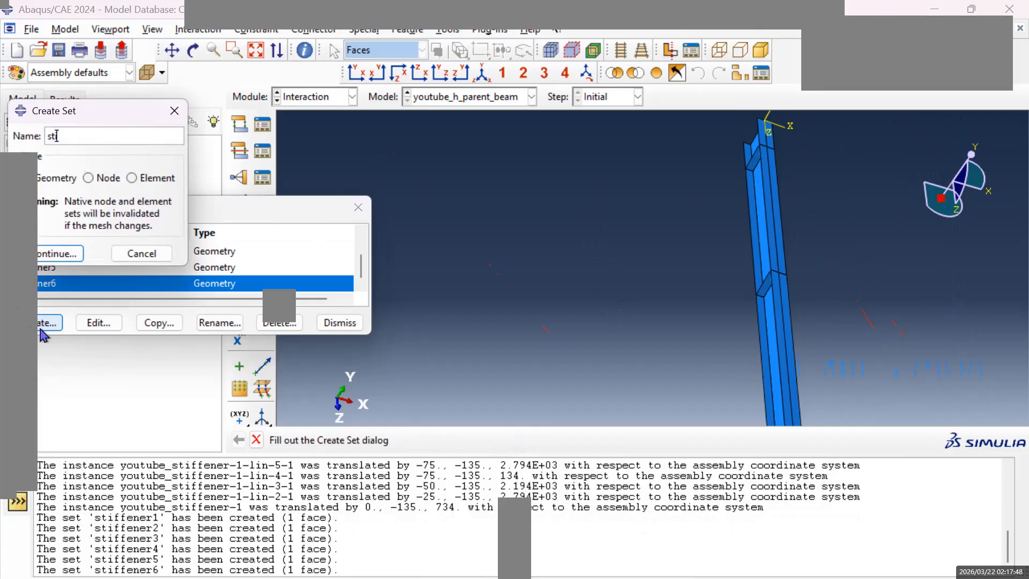
pyautogui.write('iffener7')
pyautogui.click(60, 253)
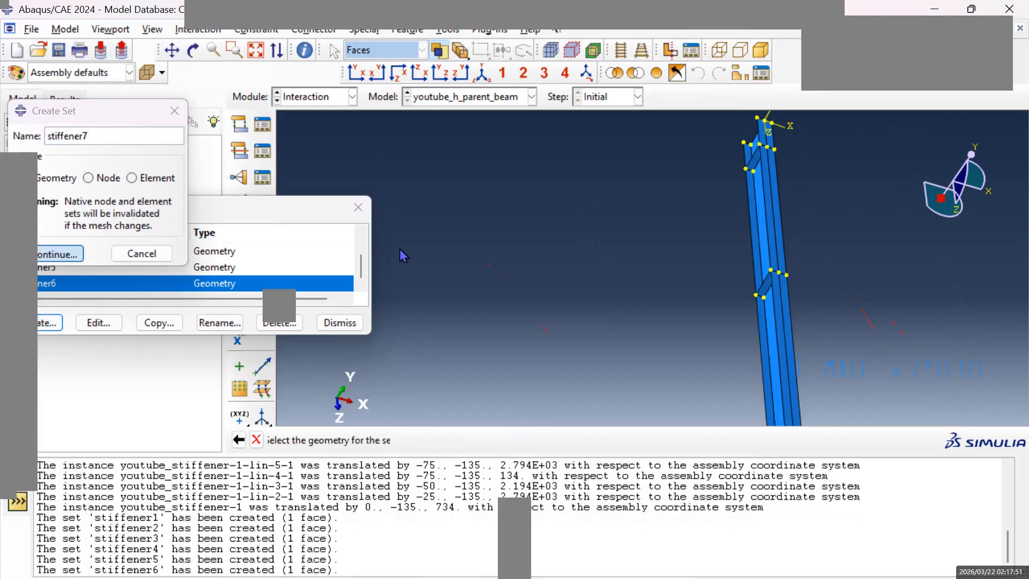
pyautogui.click(768, 292)
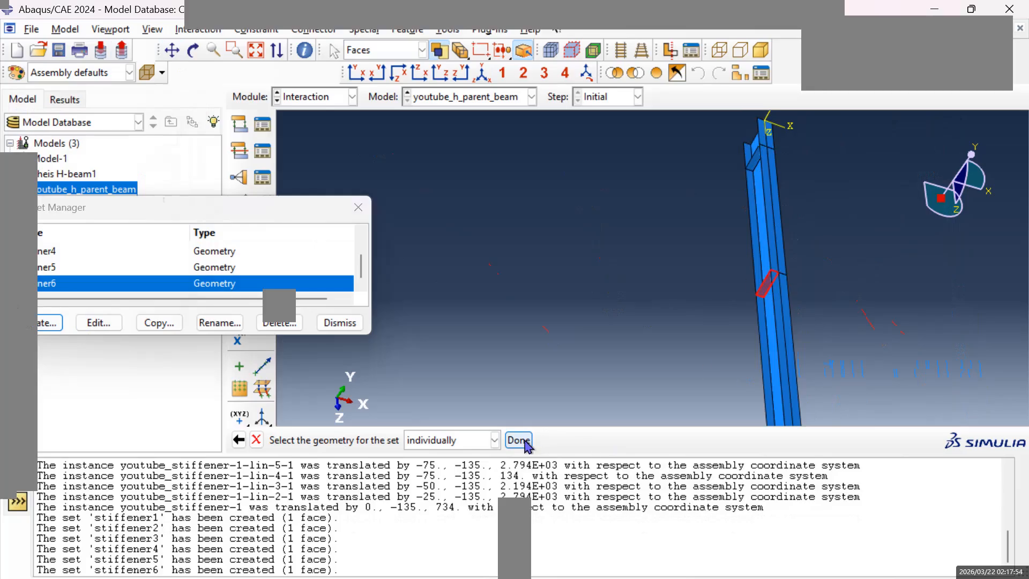
pyautogui.click(519, 441)
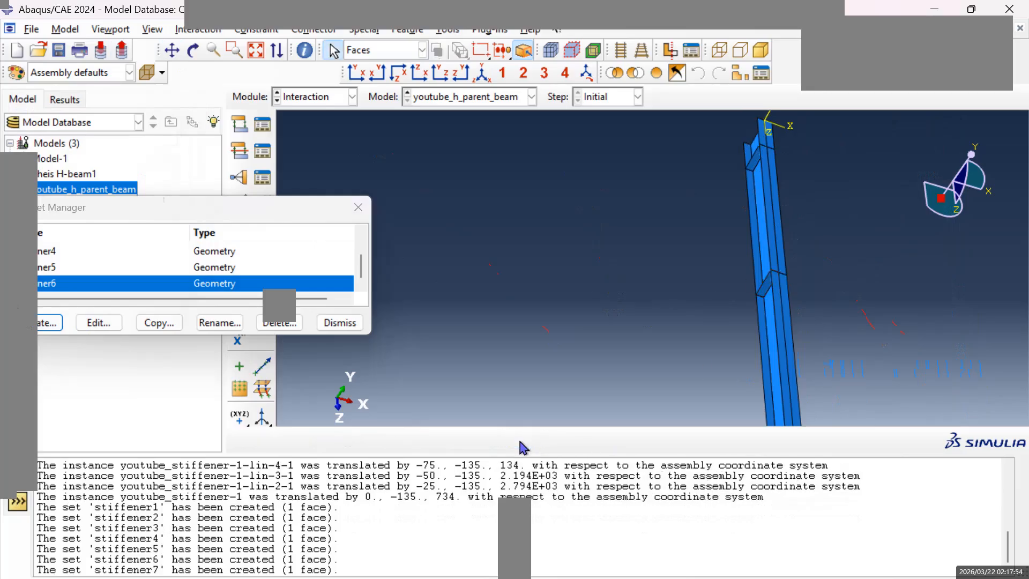
# Create a geometry set named stiffner8 from the stiffener face nearest the beam's far end on the web's opposite side.
pyautogui.click(46, 324)
pyautogui.write('stiffner8')
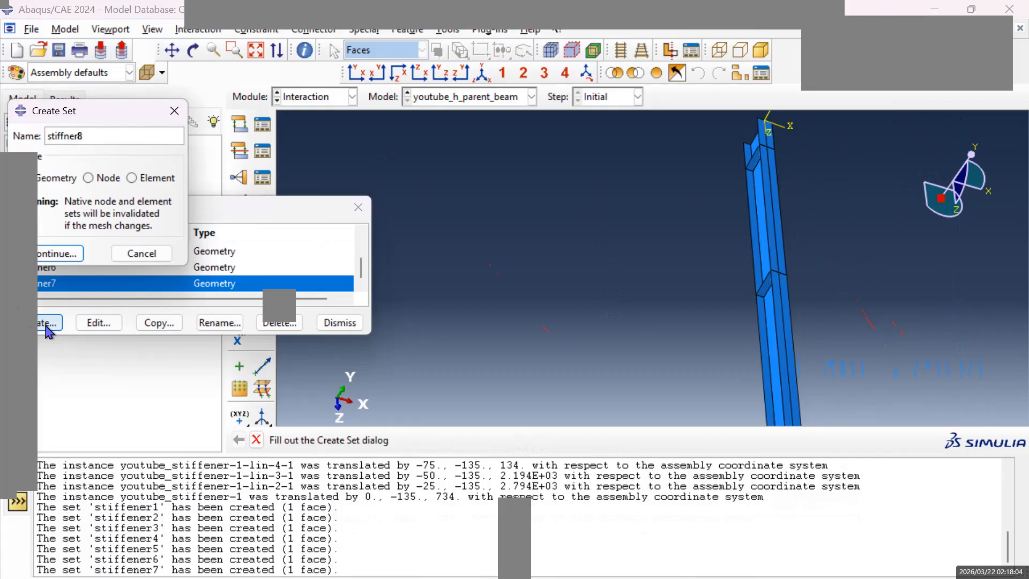
pyautogui.click(60, 254)
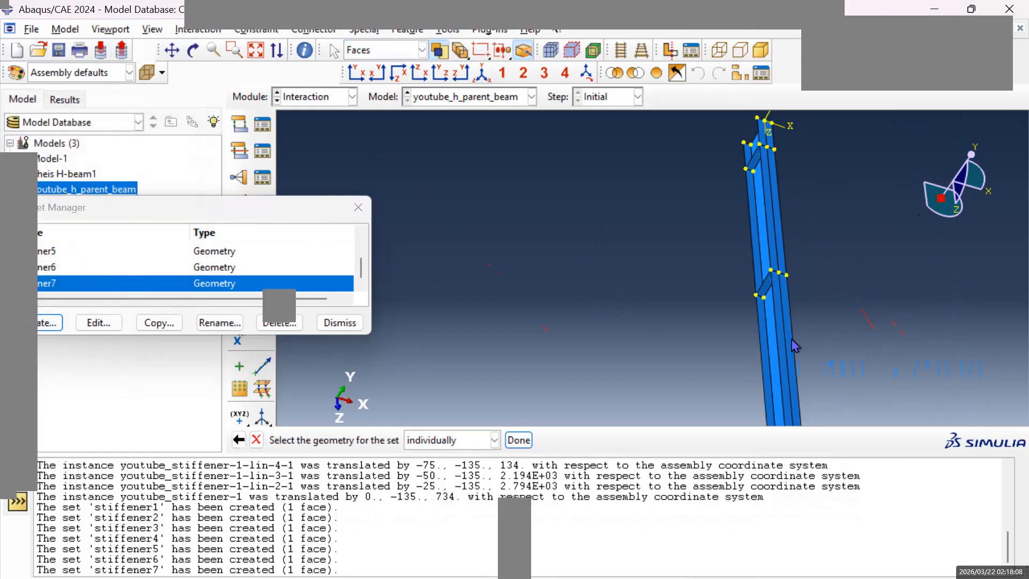
pyautogui.click(756, 168)
pyautogui.click(518, 440)
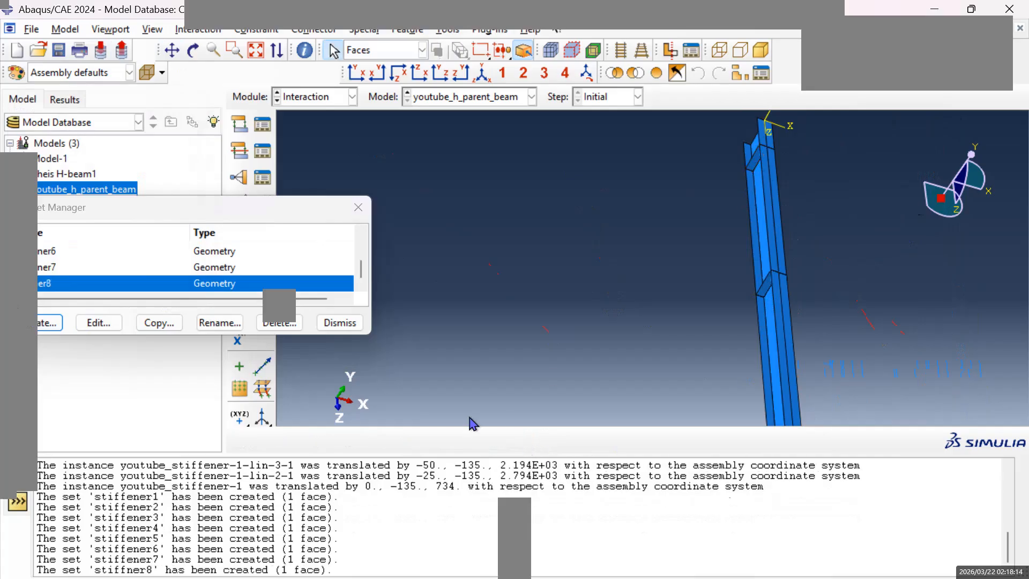
# Check the faces assigned to the sets stiffner8, stiffener7, stiffener6 and stiffener5 by highlighting each set on the beam.
pyautogui.scroll(-1, 668, 309)
pyautogui.scroll(1, 668, 313)
pyautogui.doubleClick(59, 284)
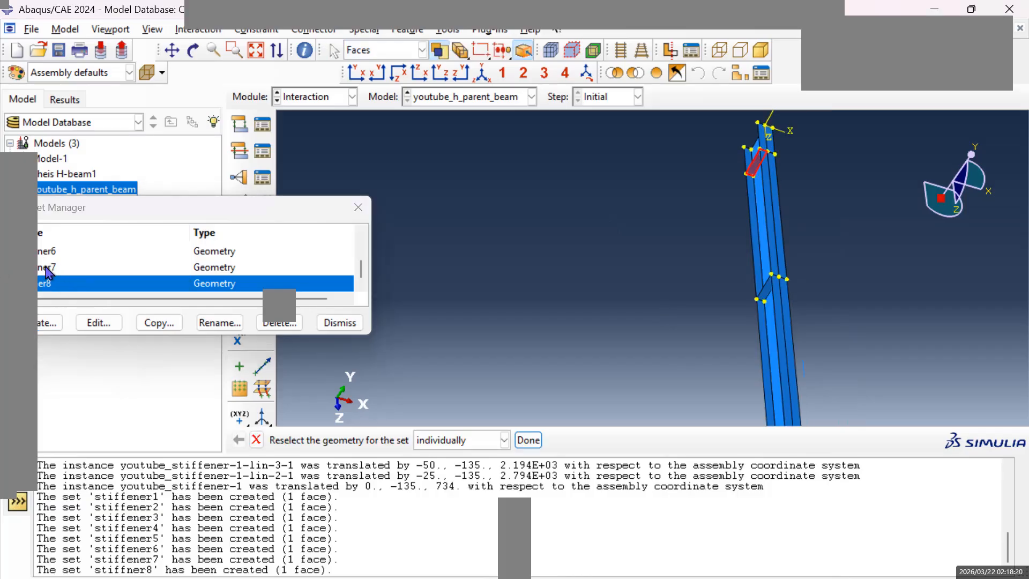
pyautogui.doubleClick(46, 269)
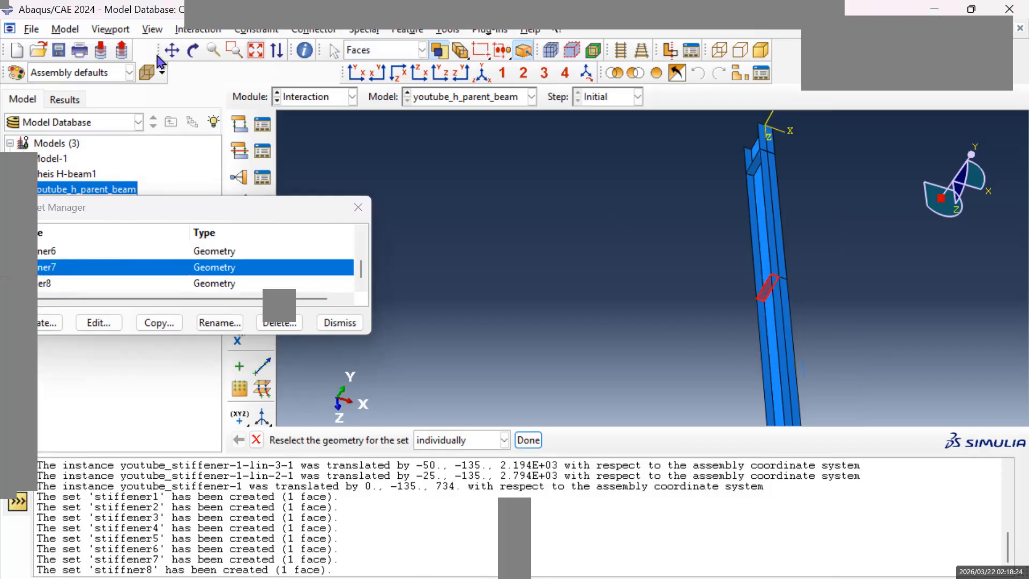
pyautogui.click(172, 50)
pyautogui.moveTo(722, 338); pyautogui.dragTo(645, 251)
pyautogui.doubleClick(52, 251)
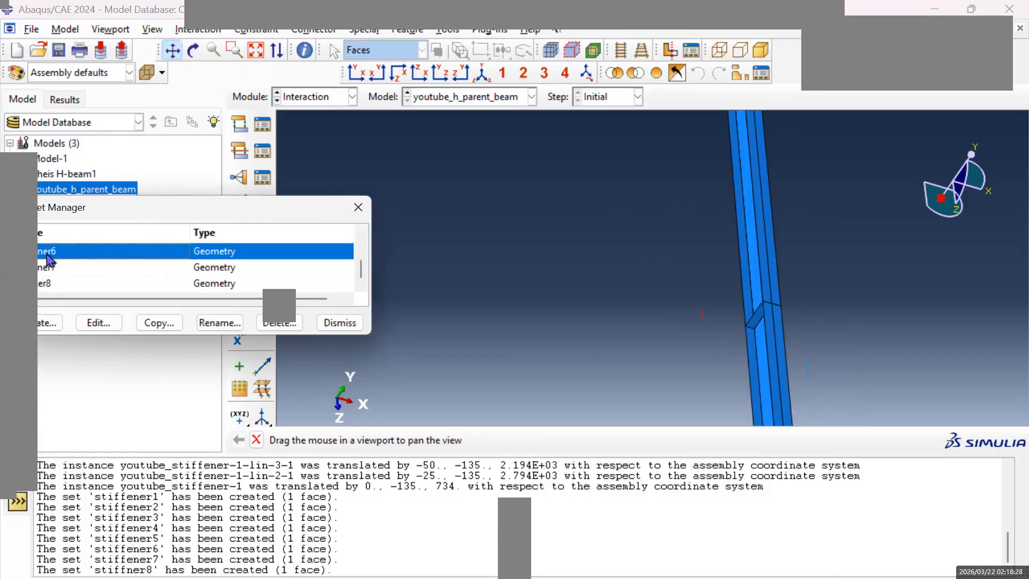
pyautogui.scroll(2, 54, 268)
pyautogui.click(52, 275)
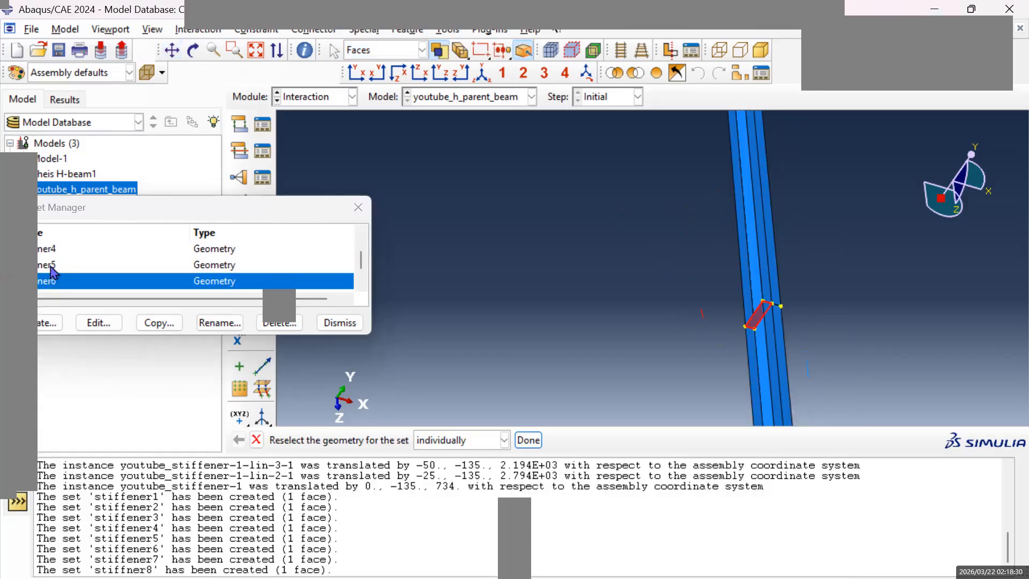
pyautogui.scroll(-1, 52, 276)
pyautogui.click(52, 265)
pyautogui.click(172, 50)
pyautogui.moveTo(616, 249); pyautogui.dragTo(573, 279)
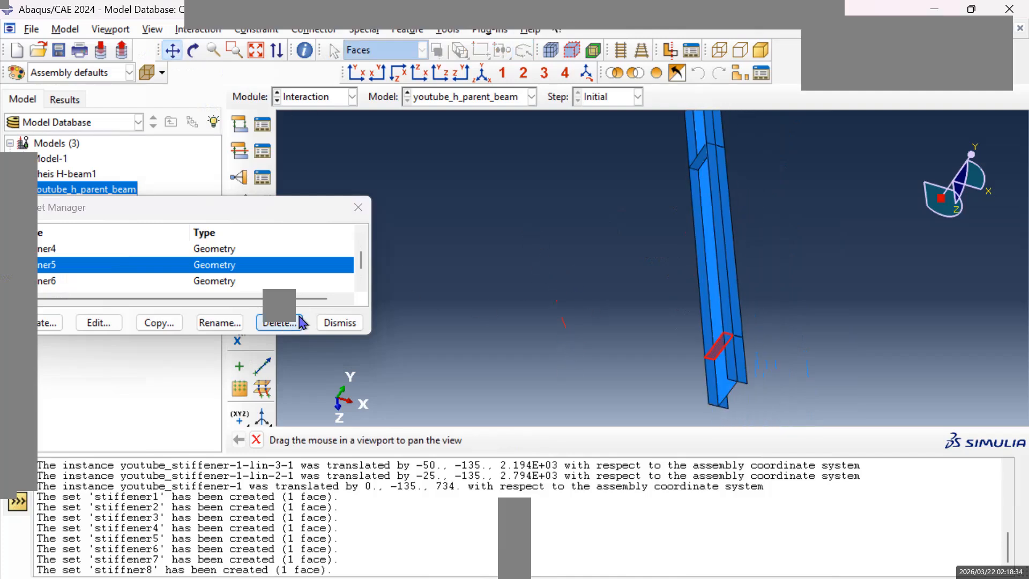
# Close the set manager, switch to the isometric view and accept the existing face selection of stiffener5.
pyautogui.click(363, 210)
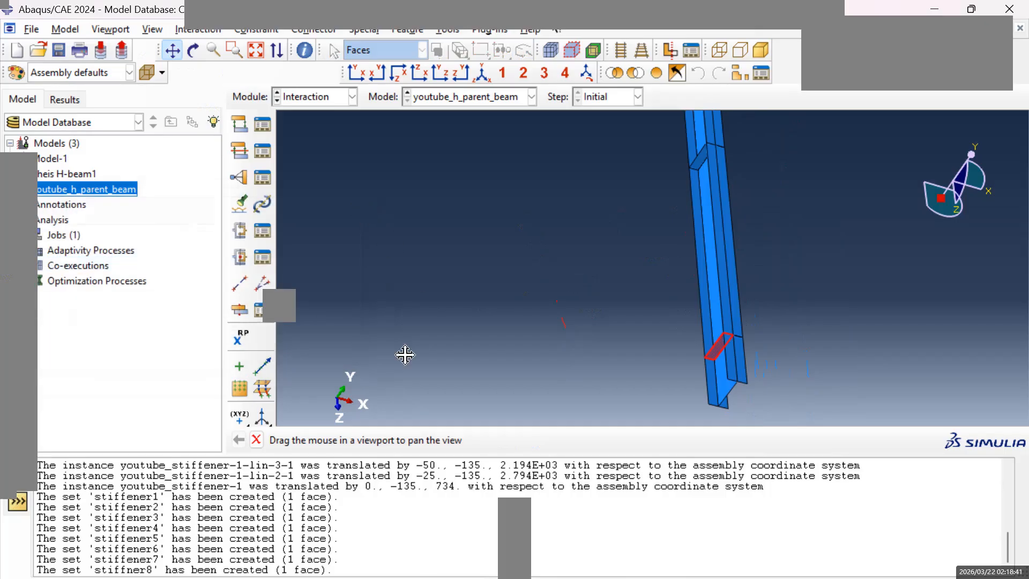
pyautogui.click(483, 74)
pyautogui.moveTo(471, 356); pyautogui.dragTo(475, 365)
pyautogui.scroll(-1, 508, 370)
pyautogui.press('Escape')
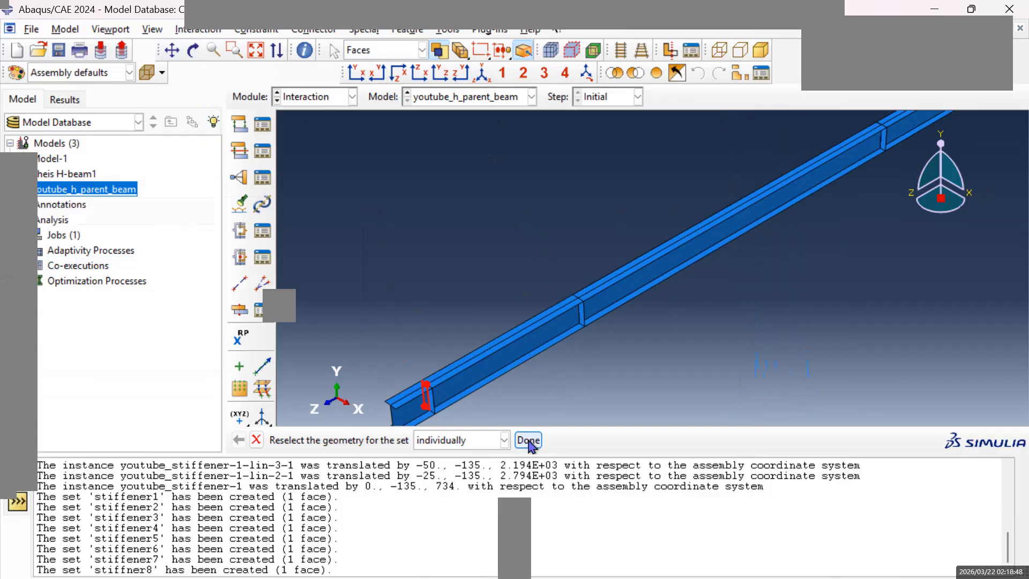
pyautogui.click(528, 441)
# Open the surface manager and begin defining a named geometry surface on the beam.
pyautogui.scroll(-2, 696, 270)
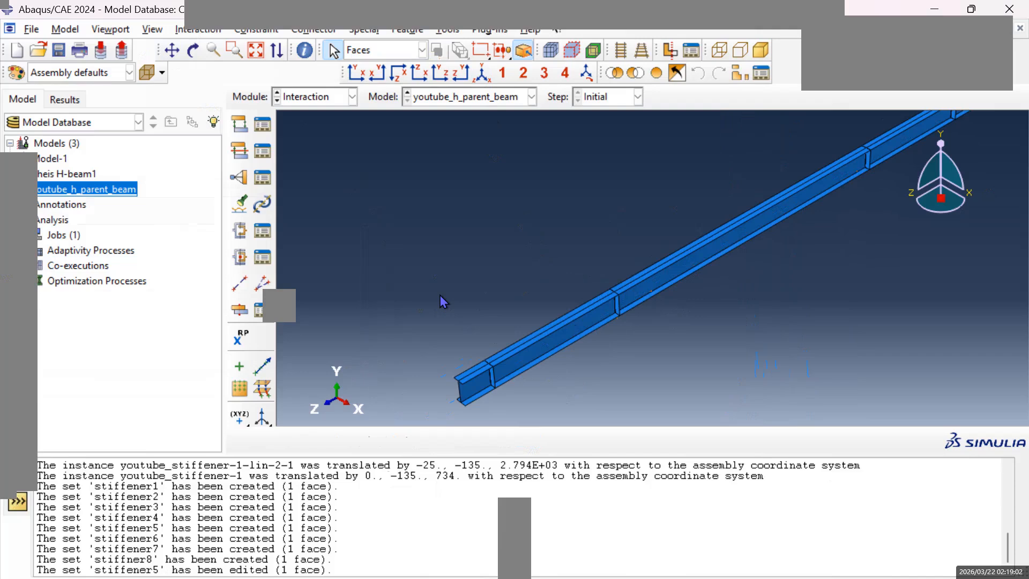
pyautogui.scroll(5, 442, 301)
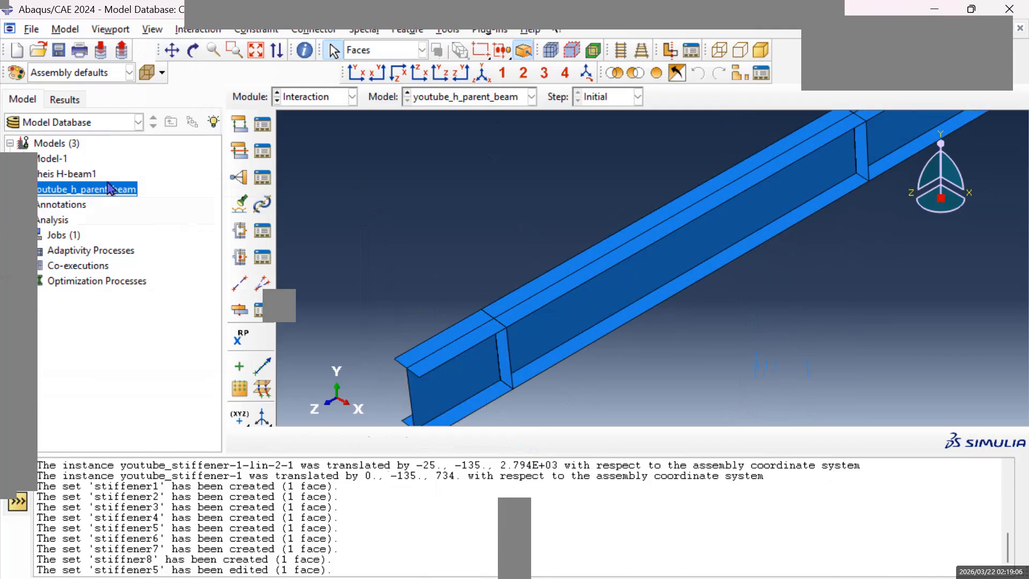
pyautogui.click(449, 29)
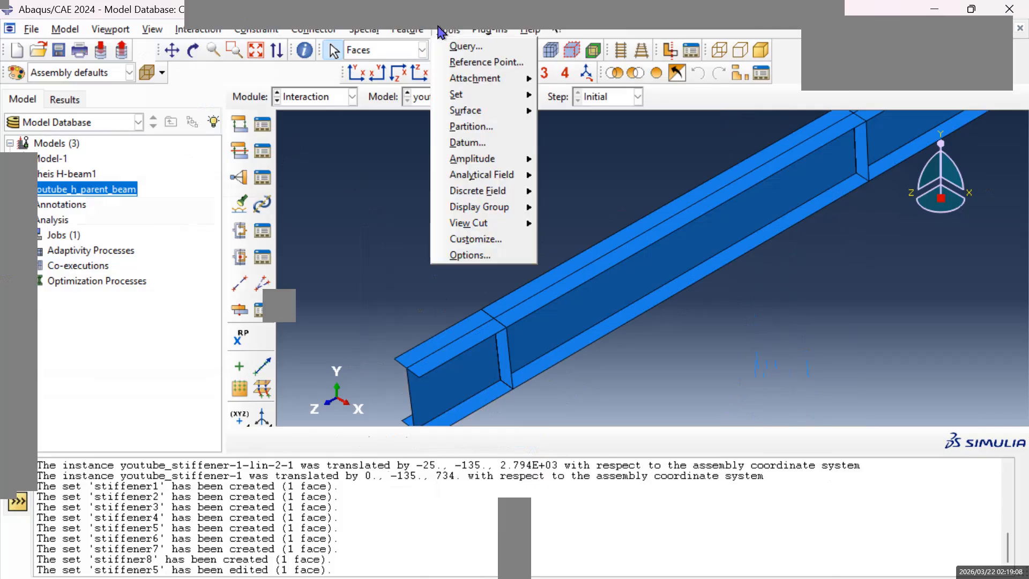
pyautogui.moveTo(489, 111)
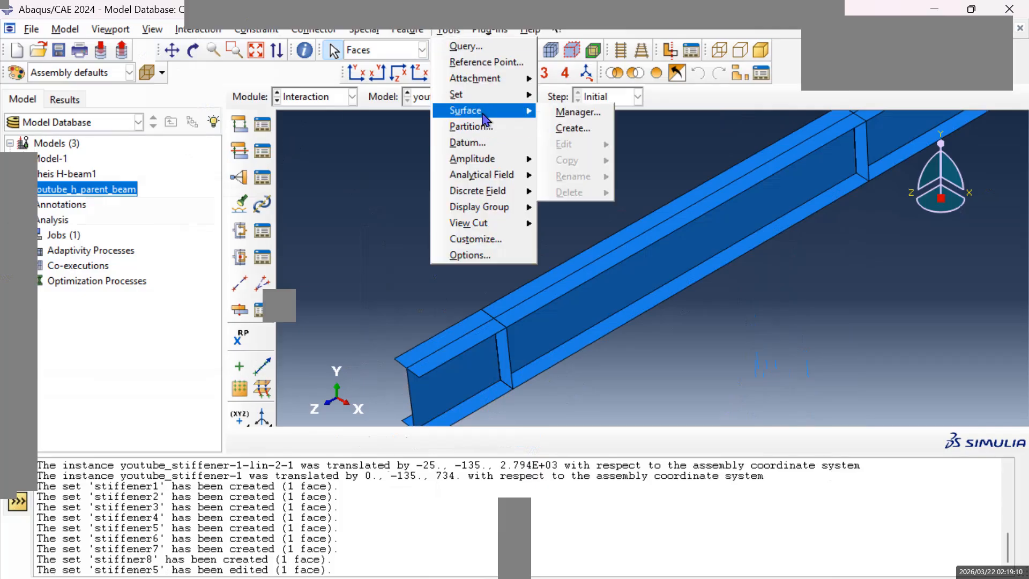
pyautogui.click(564, 114)
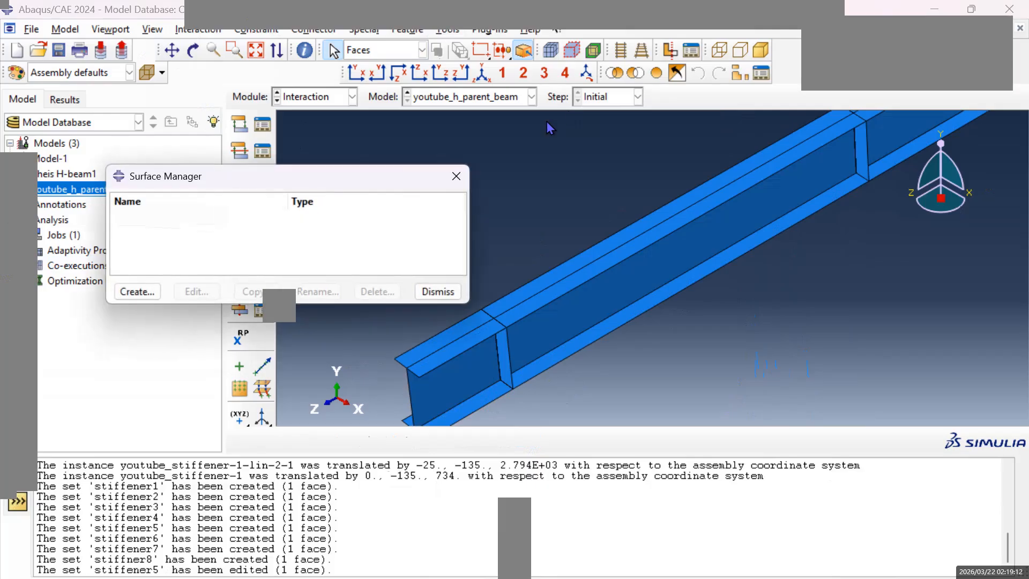
pyautogui.click(138, 291)
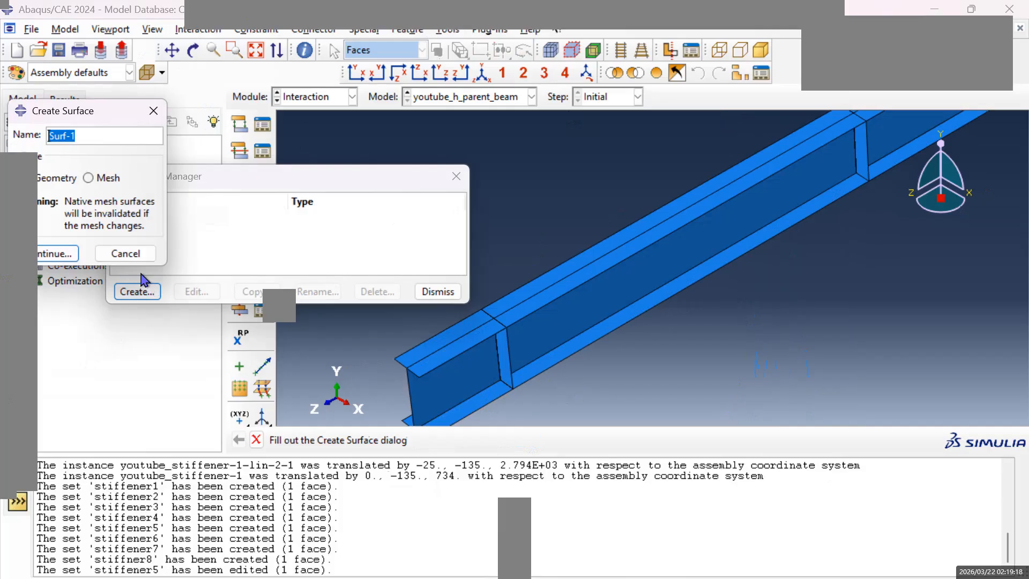
pyautogui.write('s')
pyautogui.click(59, 257)
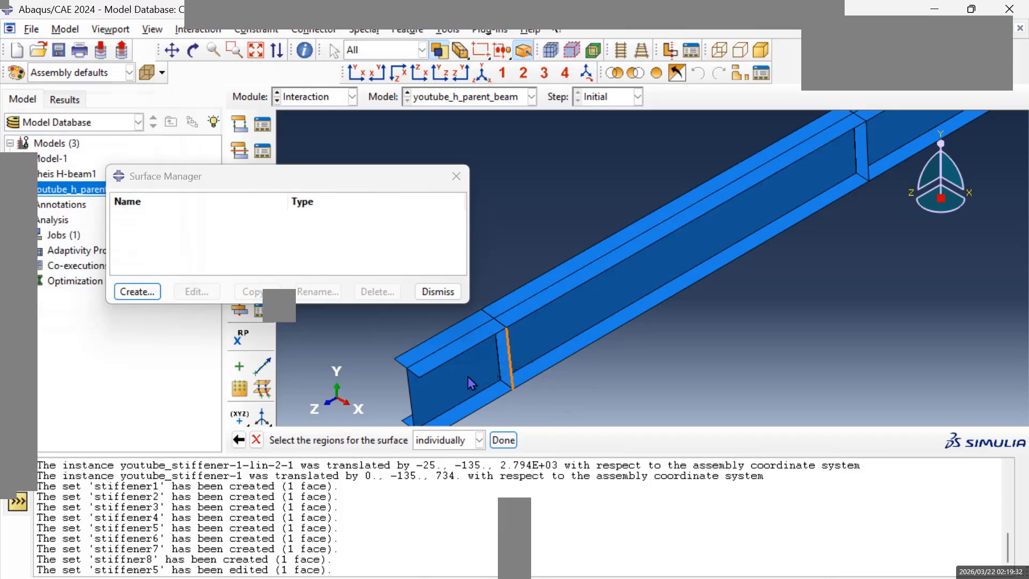
pyautogui.click(487, 404)
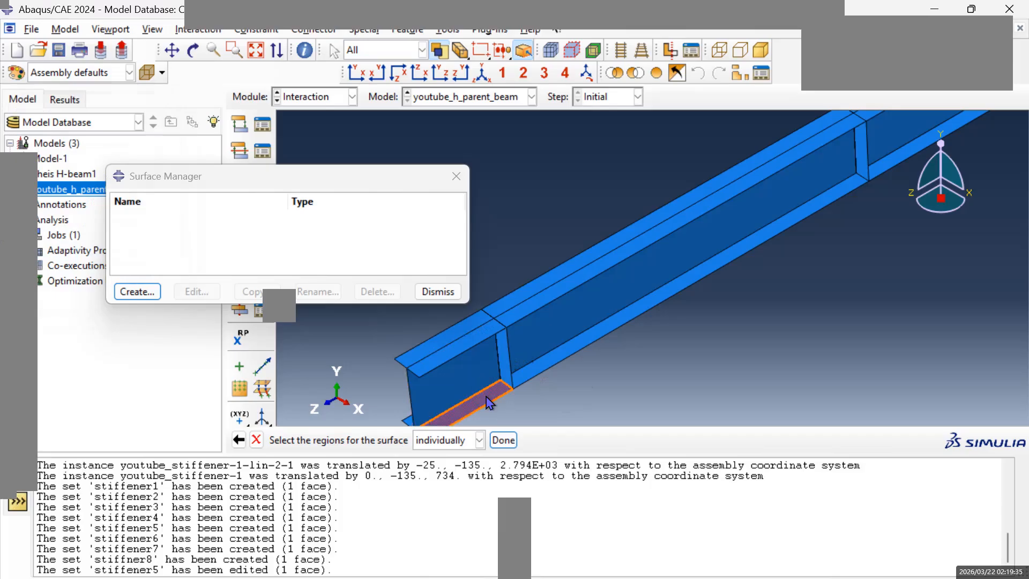
pyautogui.click(423, 50)
pyautogui.click(422, 52)
pyautogui.click(423, 52)
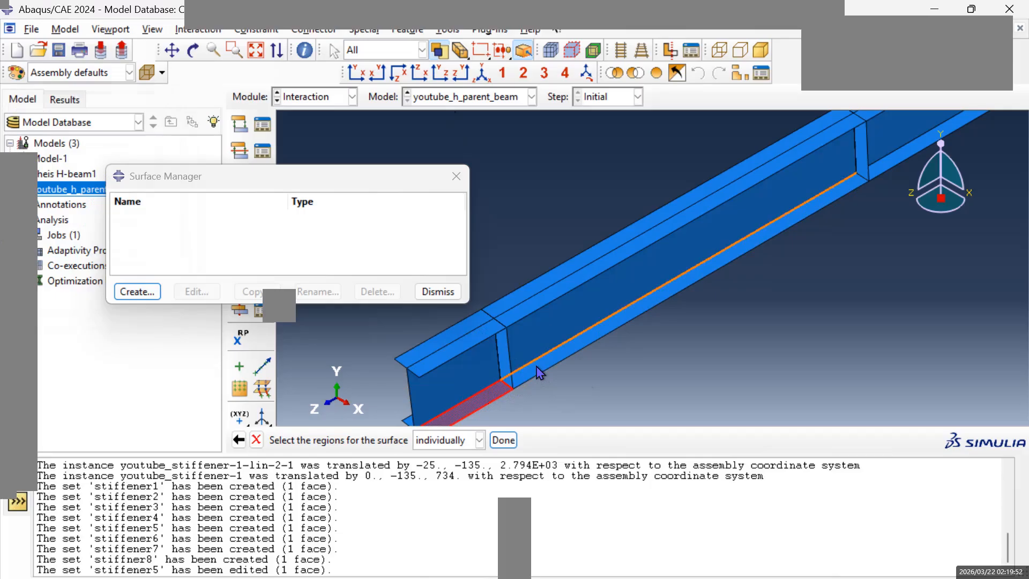
pyautogui.click(556, 381)
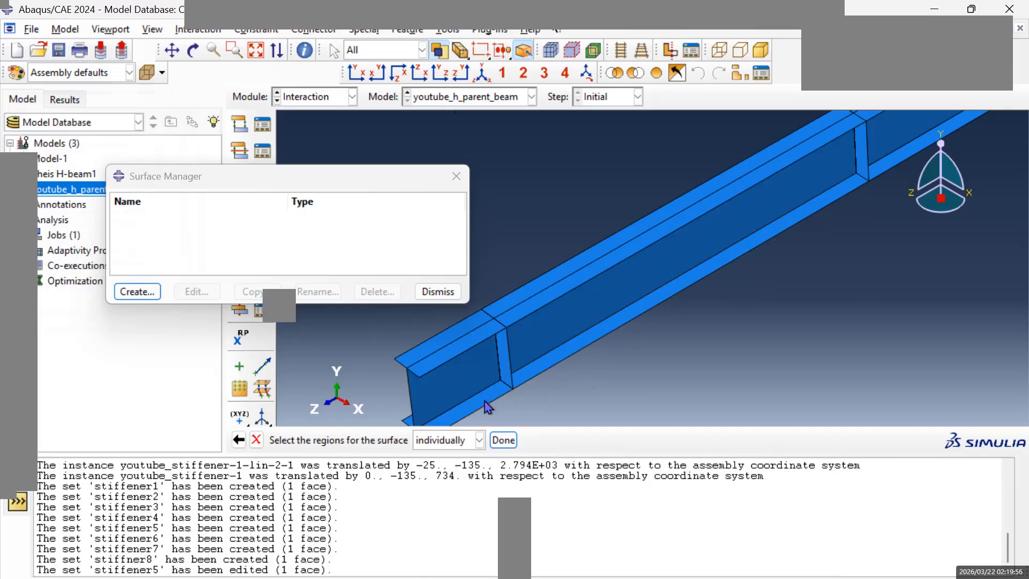
pyautogui.click(422, 50)
pyautogui.click(423, 50)
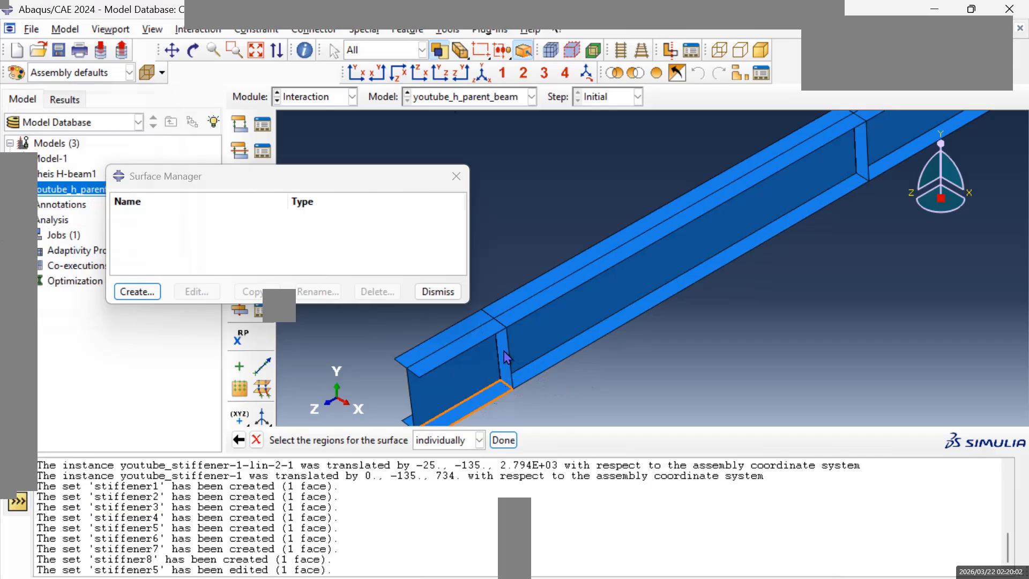
# Create surface surf1 from the near-side lower flange, upper flange and web faces on both sides of the first stiffener, using the purple side.
pyautogui.click(494, 403)
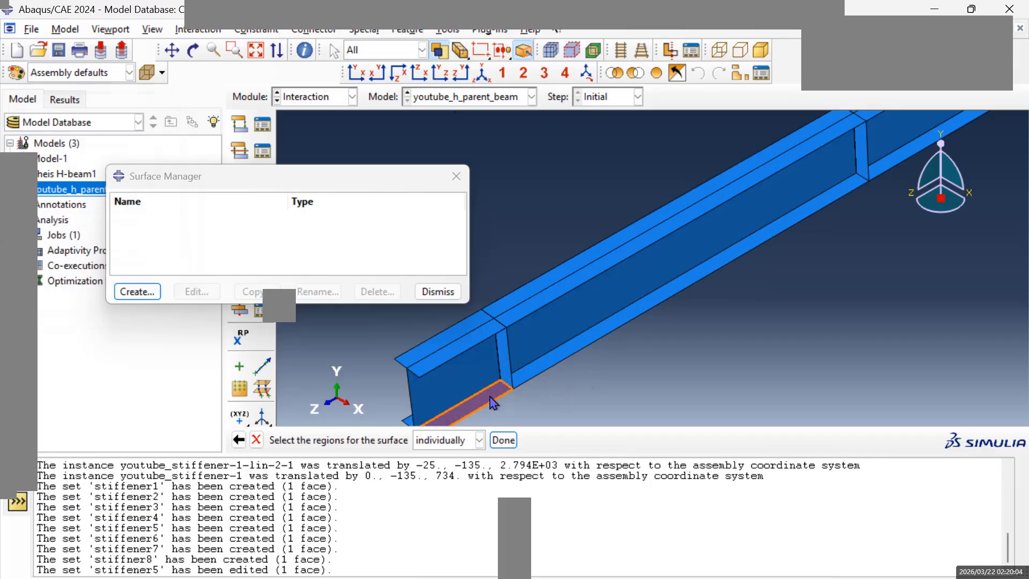
pyautogui.click(542, 372)
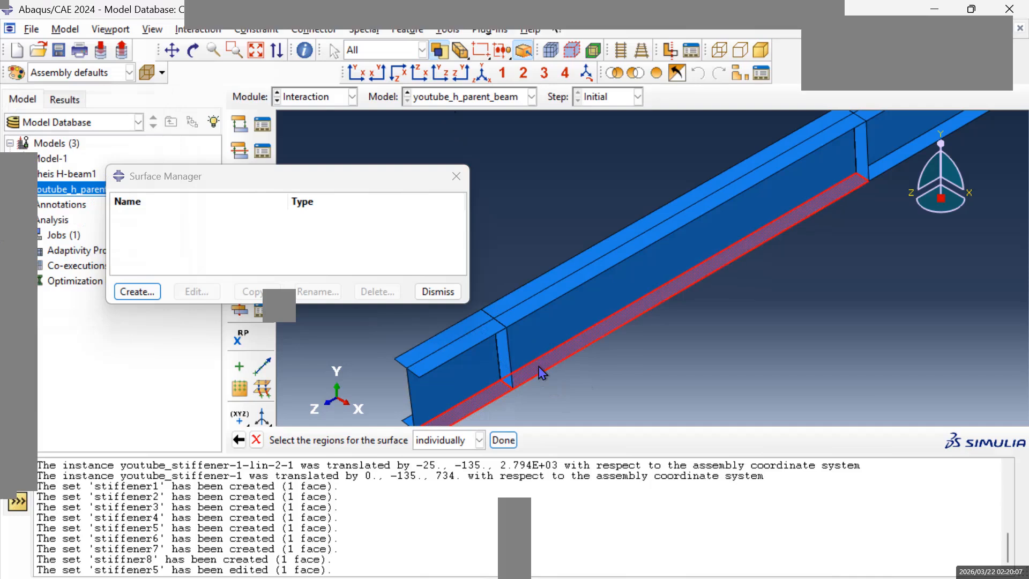
pyautogui.keyDown('shift'); pyautogui.click(535, 312); pyautogui.keyUp('shift')
pyautogui.keyDown('shift'); pyautogui.click(486, 338); pyautogui.keyUp('shift')
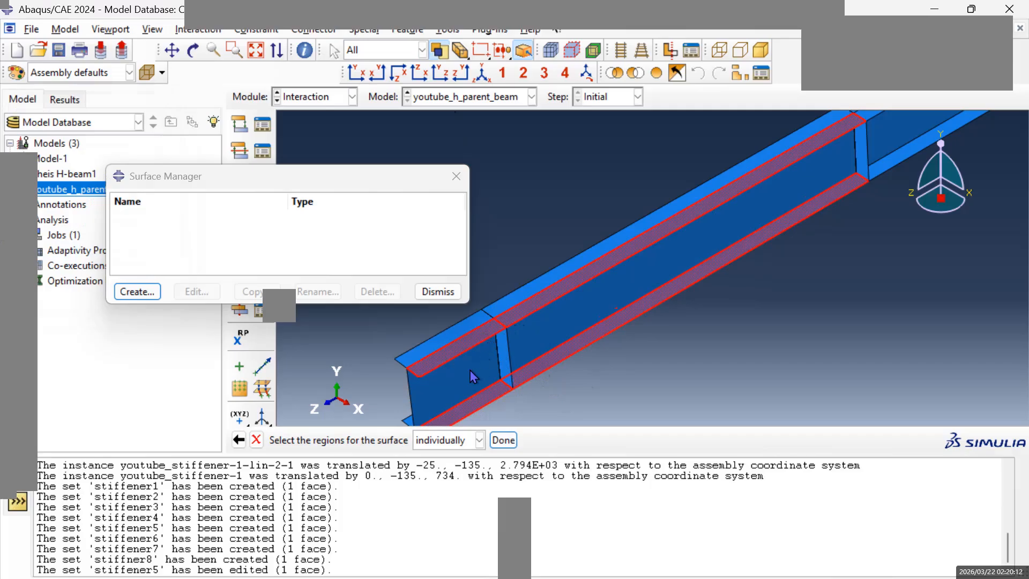
pyautogui.keyDown('shift'); pyautogui.click(474, 377); pyautogui.keyUp('shift')
pyautogui.keyDown('shift'); pyautogui.click(537, 349); pyautogui.keyUp('shift')
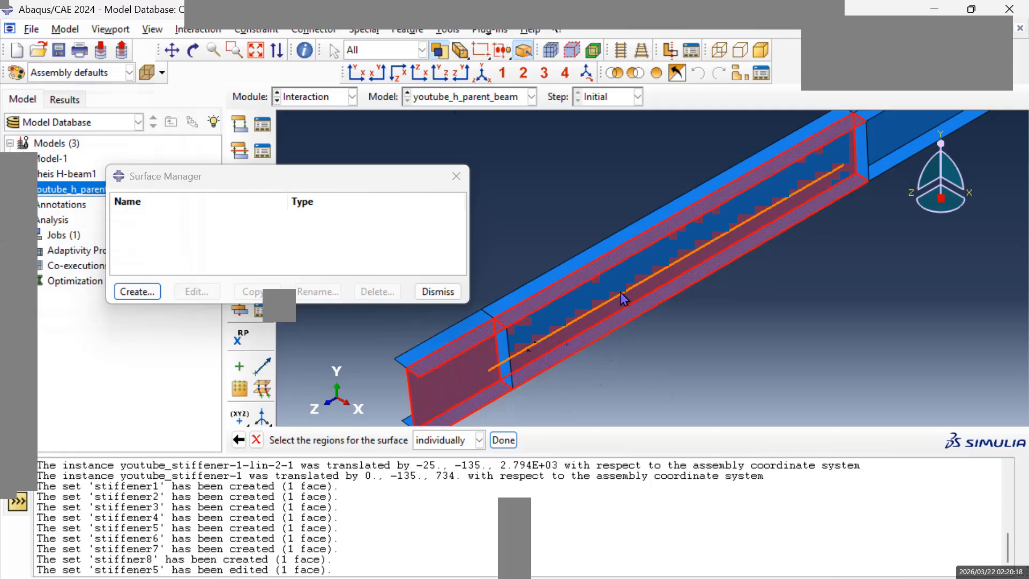
pyautogui.keyDown('shift'); pyautogui.click(586, 320); pyautogui.keyUp('shift')
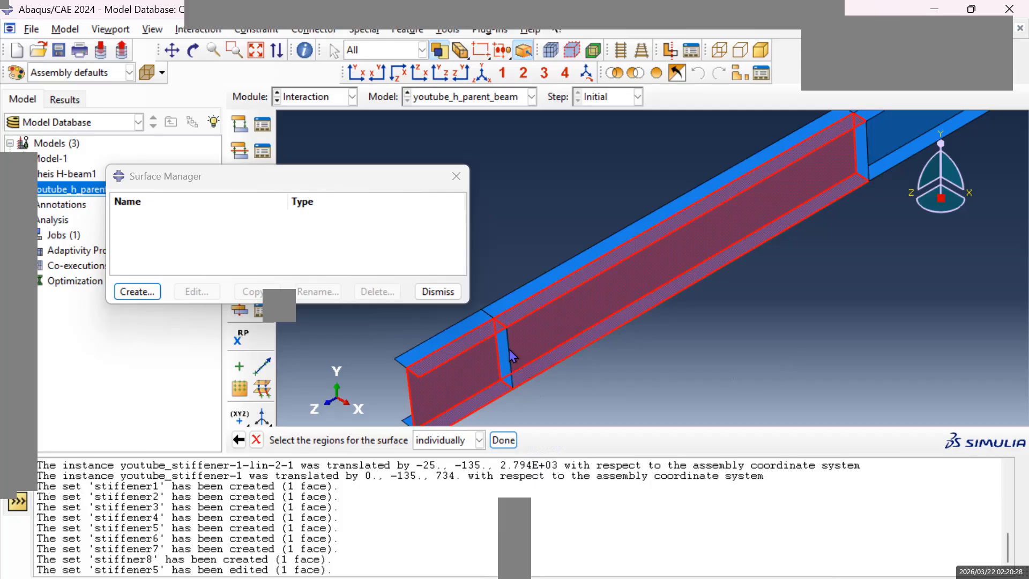
pyautogui.click(509, 442)
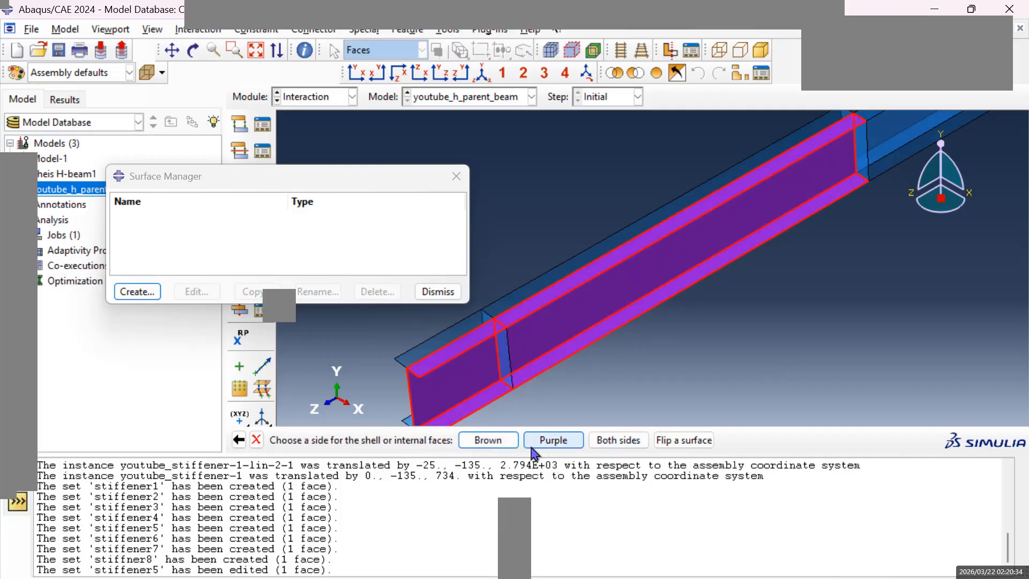
pyautogui.click(555, 443)
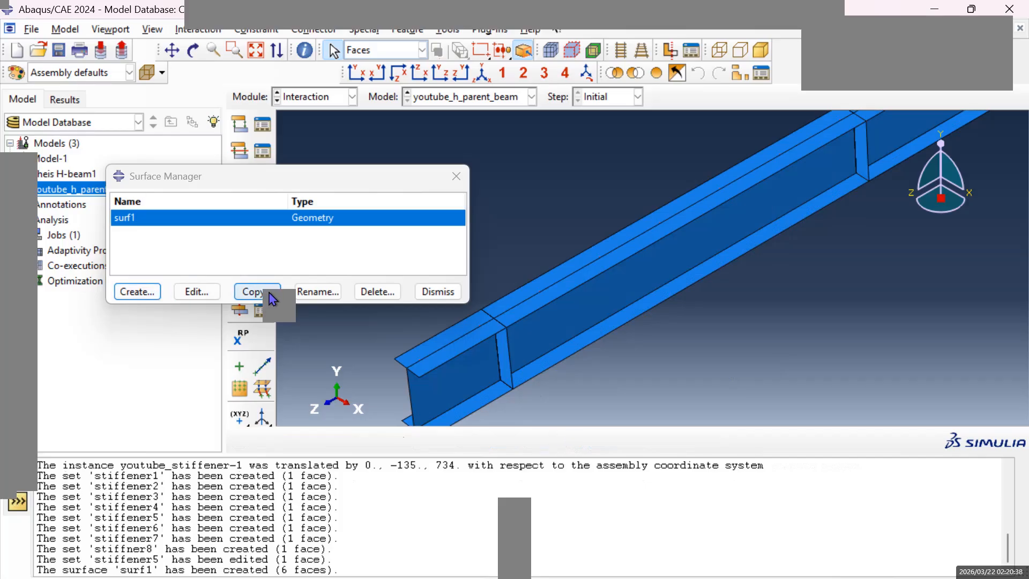
# Start a new geometry surface named surf2.
pyautogui.click(138, 292)
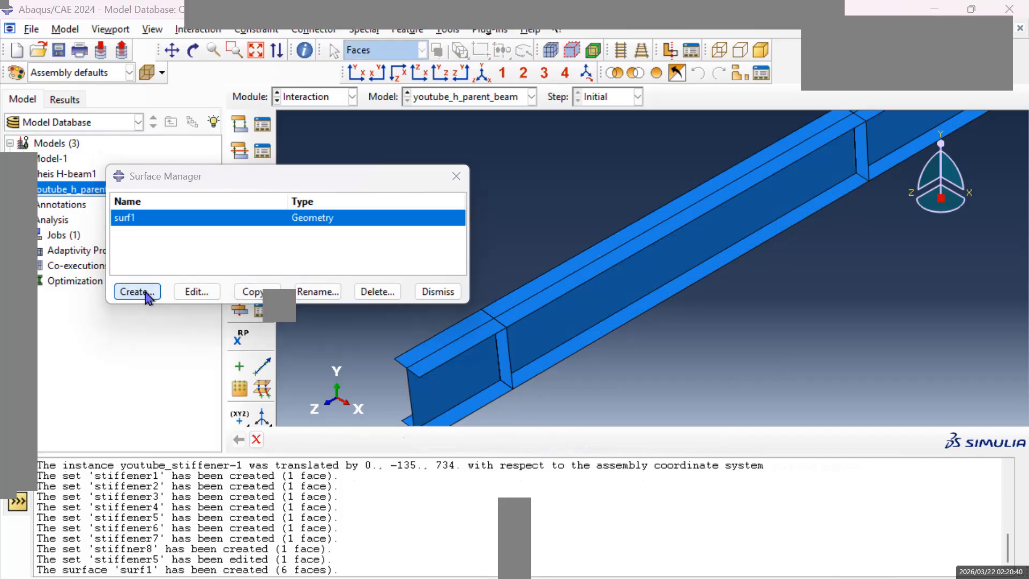
pyautogui.write('s')
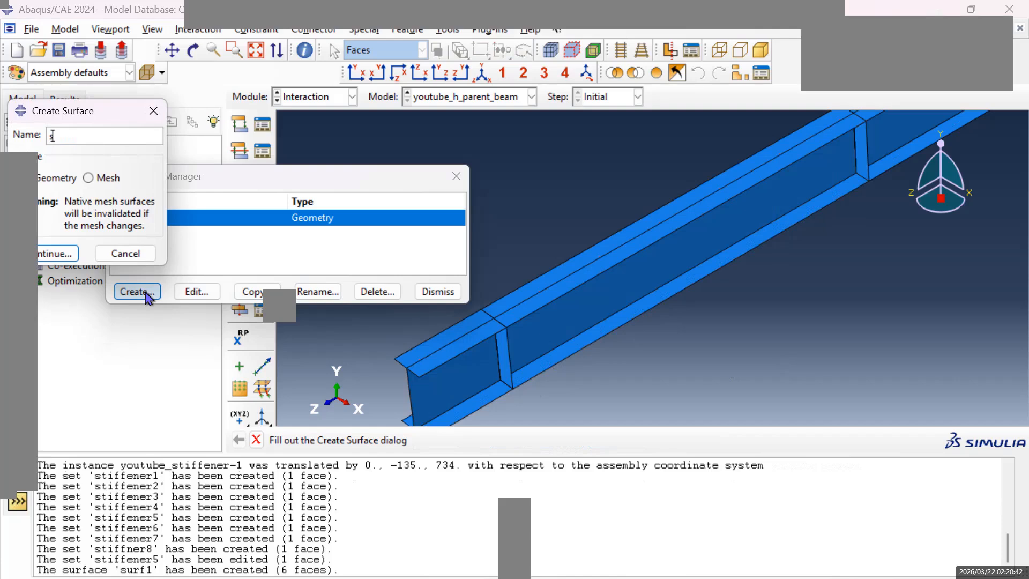
pyautogui.write('urf2')
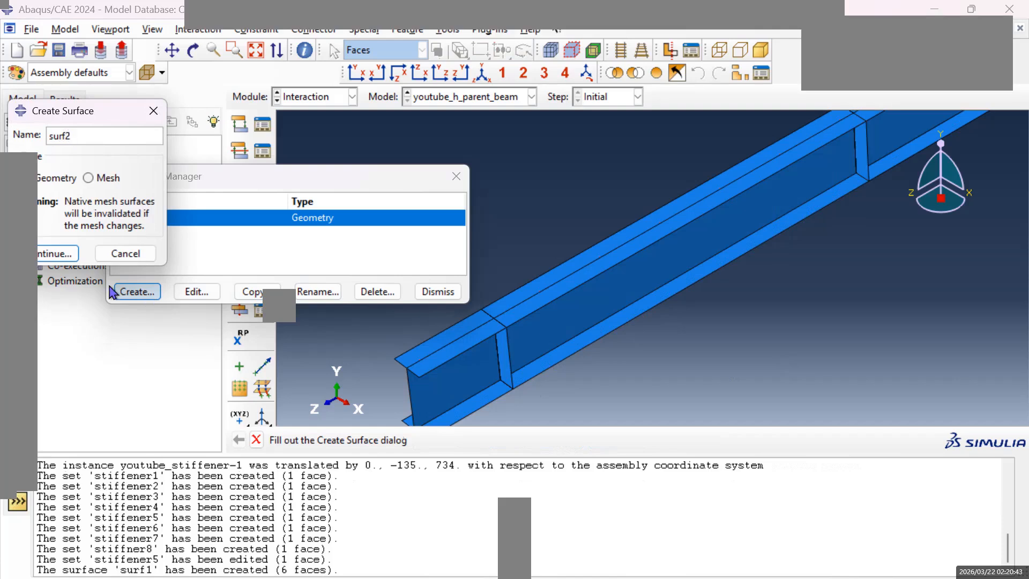
pyautogui.click(51, 254)
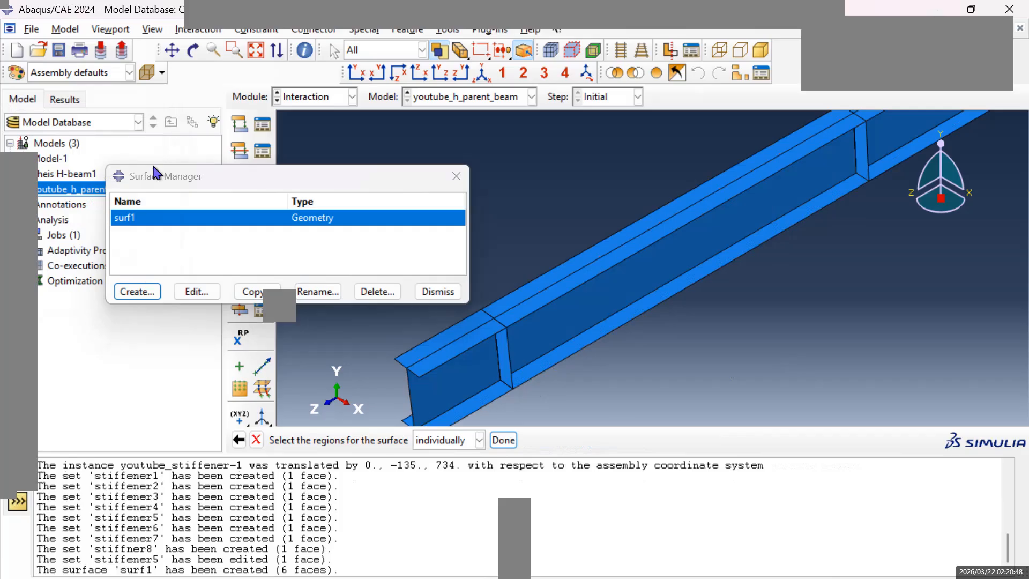
# Define surf2 from the six near-side flange and web faces on both sides of the second stiffener, using the purple side.
pyautogui.click(169, 52)
pyautogui.moveTo(713, 241); pyautogui.dragTo(560, 352)
pyautogui.moveTo(731, 268); pyautogui.dragTo(614, 333)
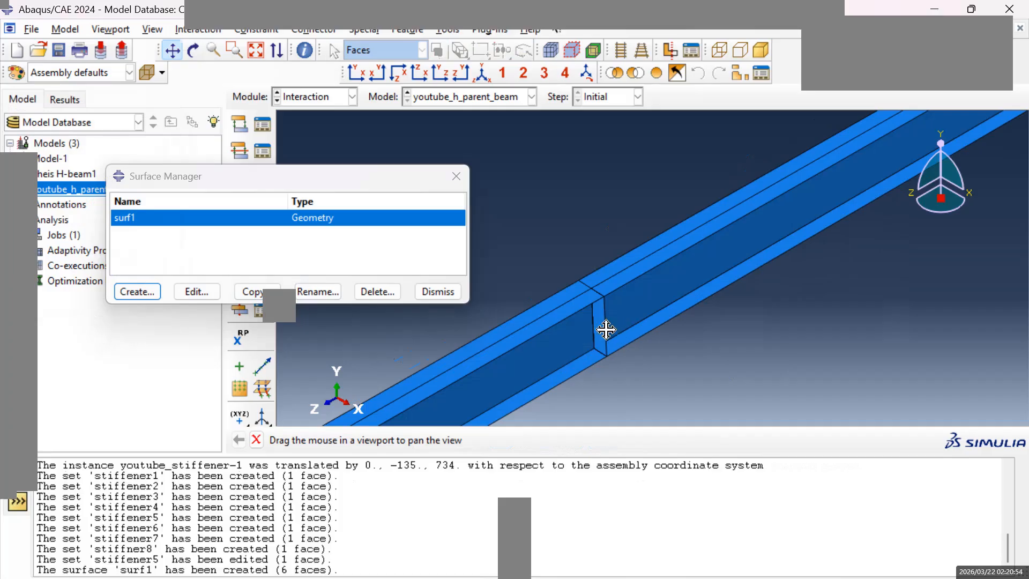
pyautogui.press('Escape')
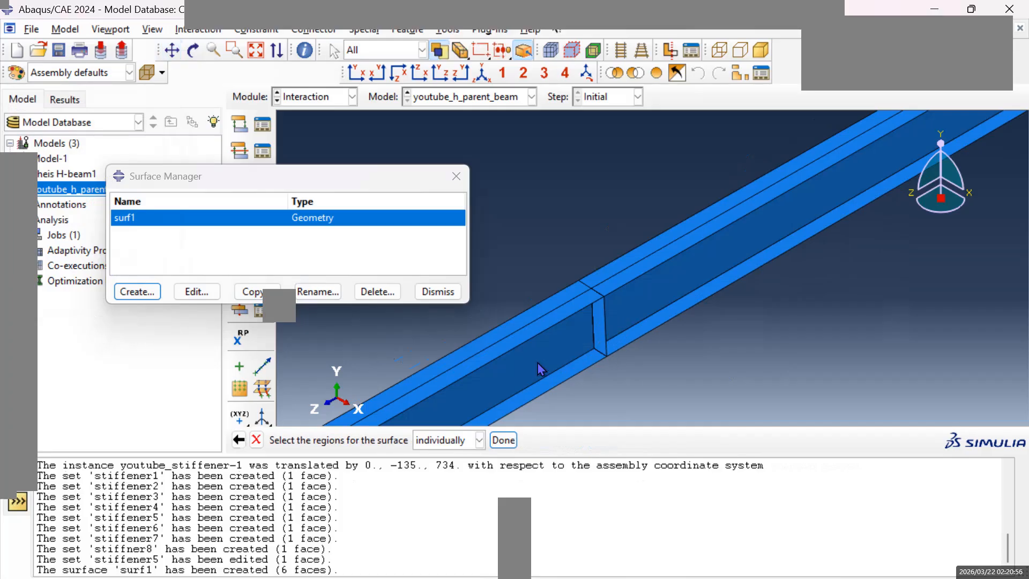
pyautogui.click(566, 352)
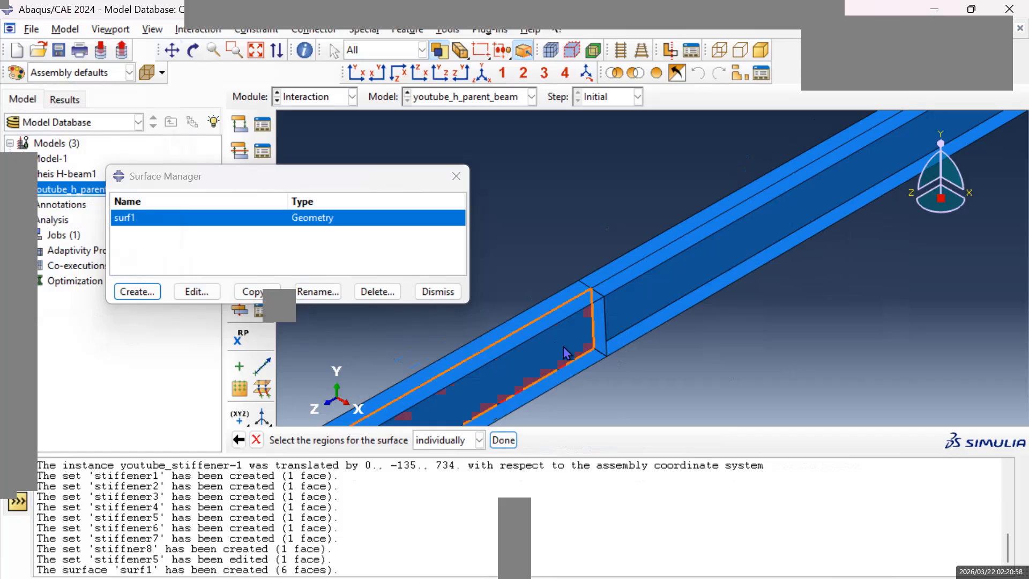
pyautogui.keyDown('shift'); pyautogui.click(638, 310); pyautogui.keyUp('shift')
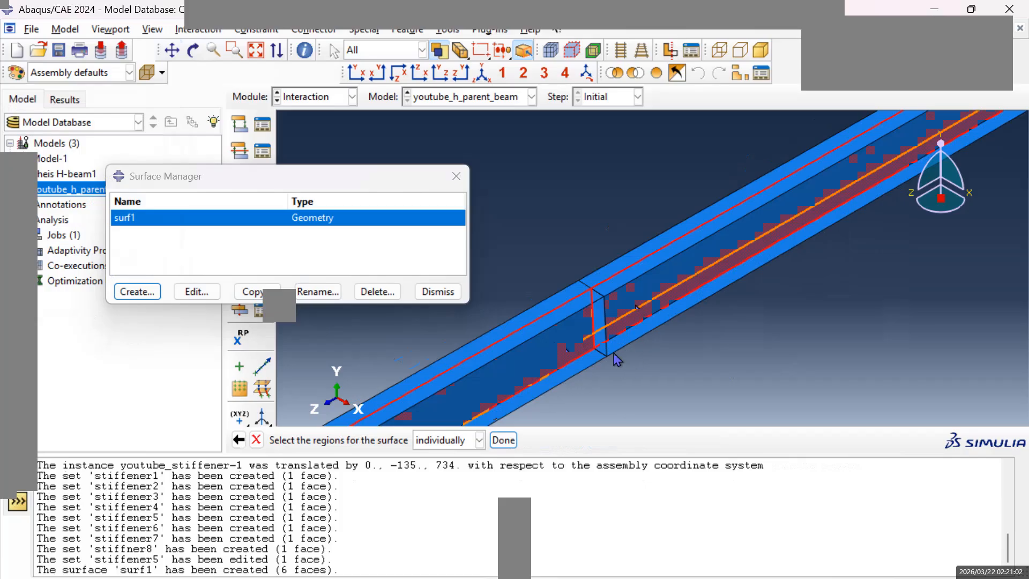
pyautogui.click(617, 292)
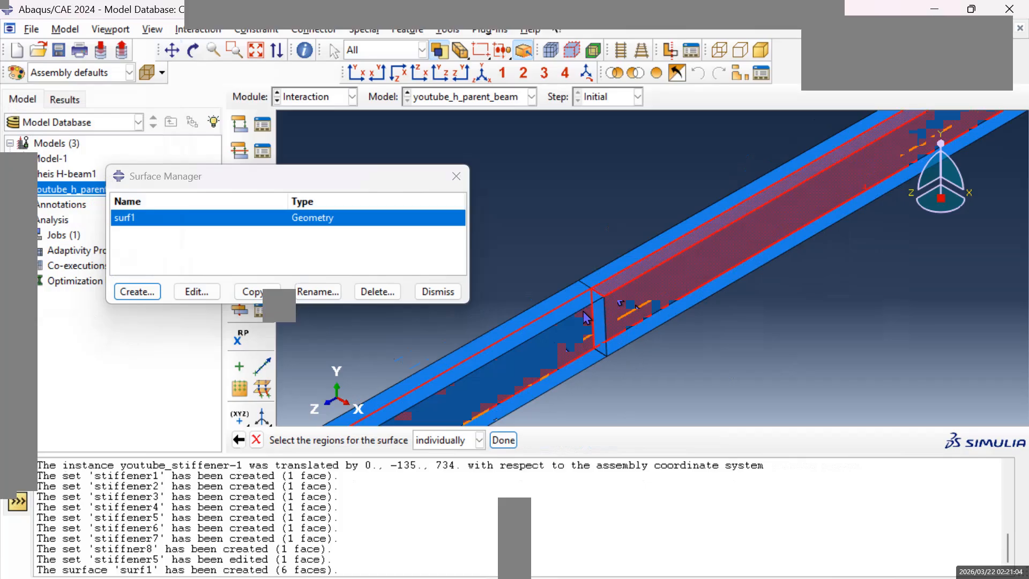
pyautogui.click(576, 314)
pyautogui.click(592, 367)
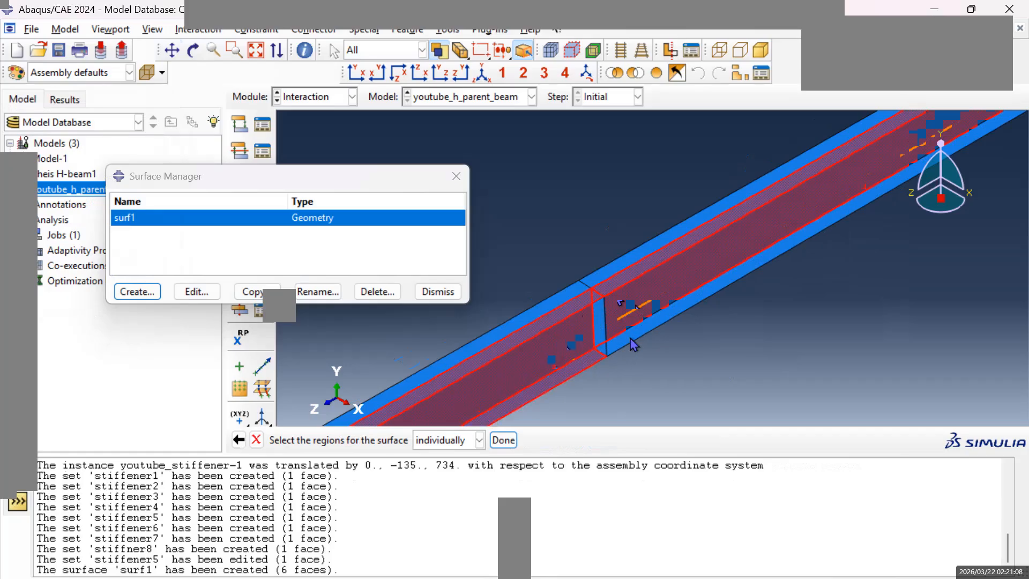
pyautogui.click(636, 349)
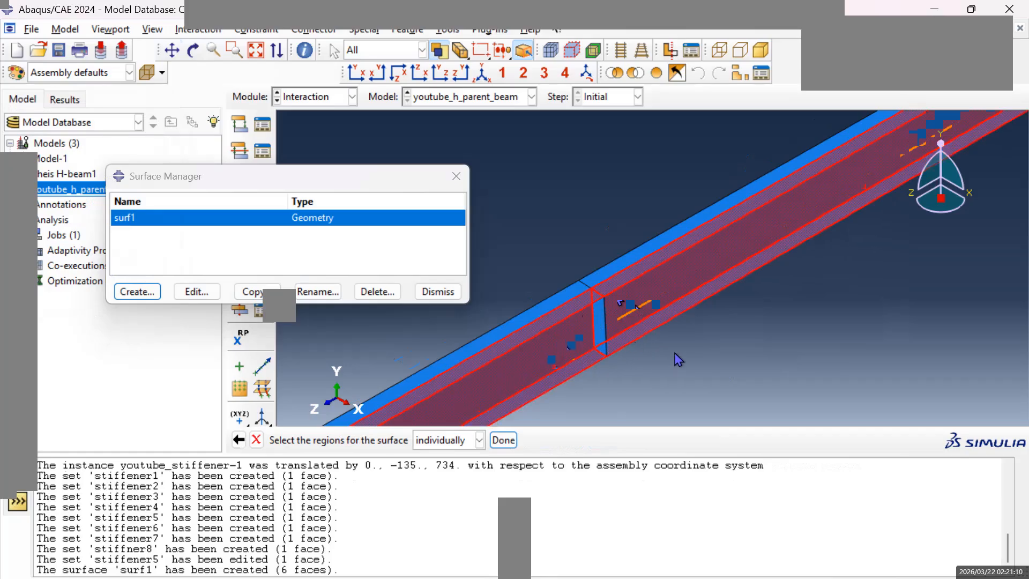
pyautogui.click(504, 440)
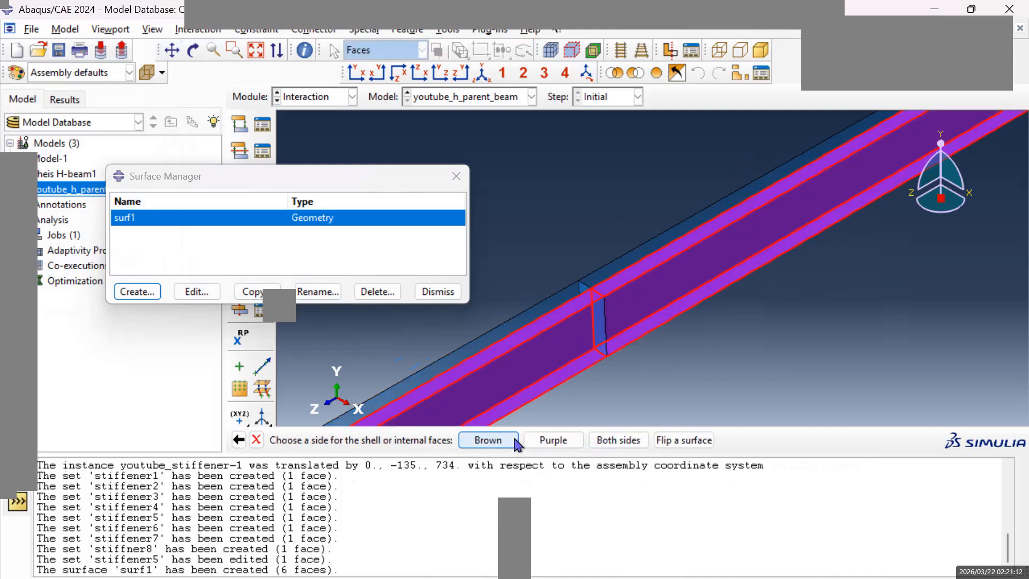
pyautogui.click(554, 441)
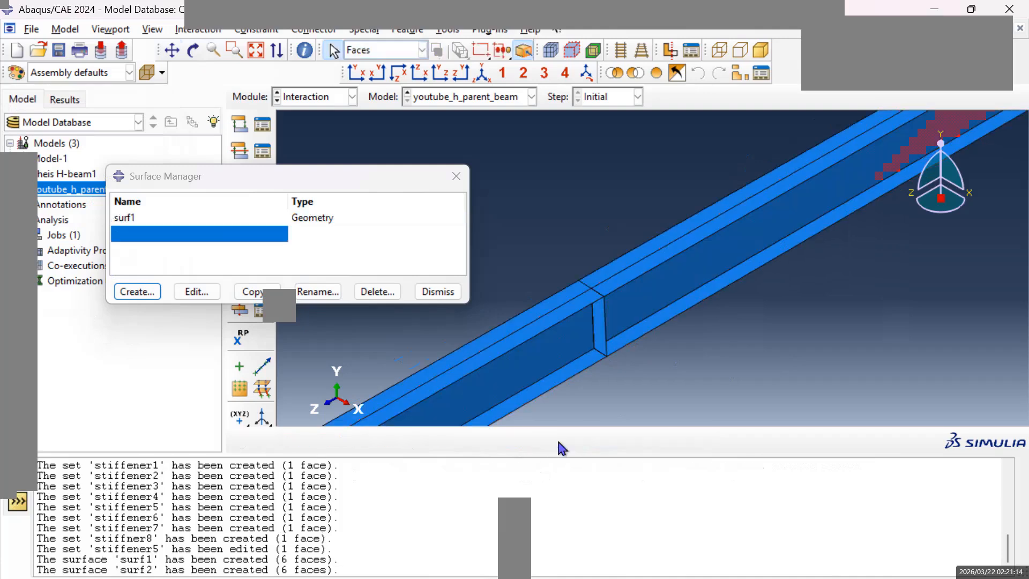
# Start a new geometry surface named surf3.
pyautogui.click(135, 293)
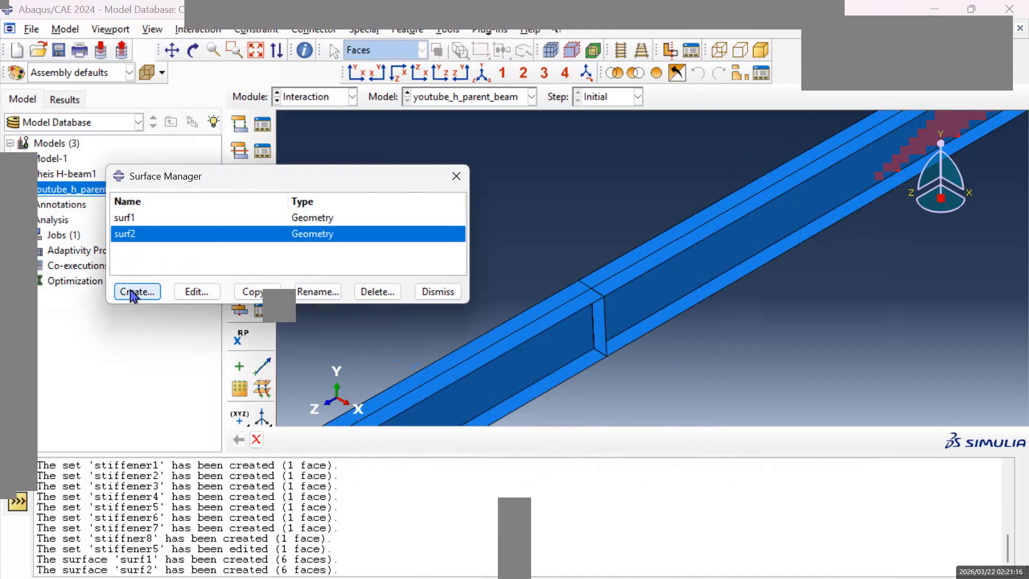
pyautogui.write('su')
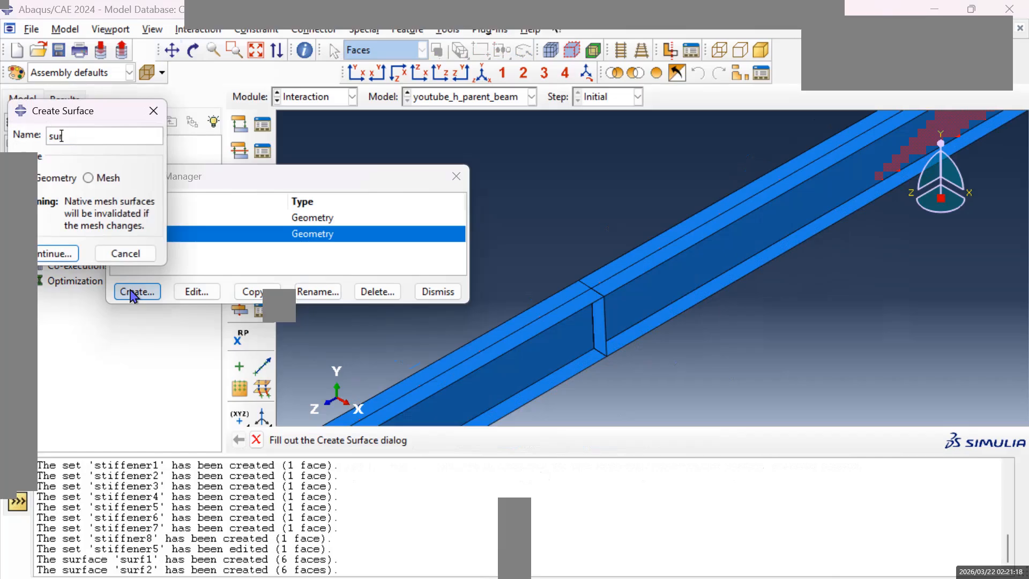
pyautogui.write('rf3')
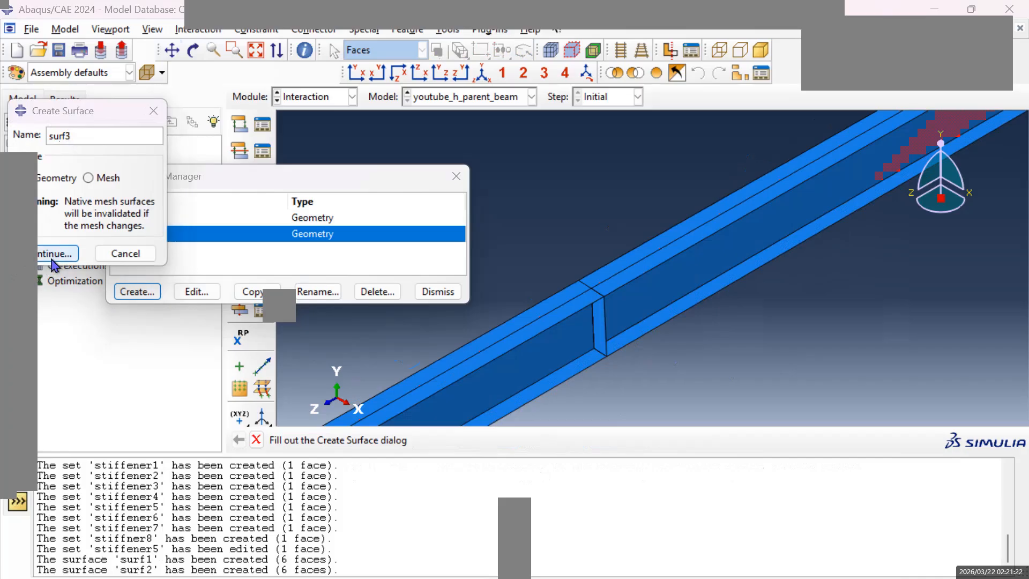
pyautogui.click(54, 253)
# Select the near-side lower flange, upper flange and web faces on both sides of the third stiffener for surf3.
pyautogui.click(172, 50)
pyautogui.moveTo(742, 231)
pyautogui.mouseDown()
pyautogui.moveTo(648, 299)
pyautogui.moveTo(584, 296)
pyautogui.moveTo(659, 315)
pyautogui.moveTo(650, 301)
pyautogui.moveTo(735, 290)
pyautogui.moveTo(706, 290)
pyautogui.mouseUp()
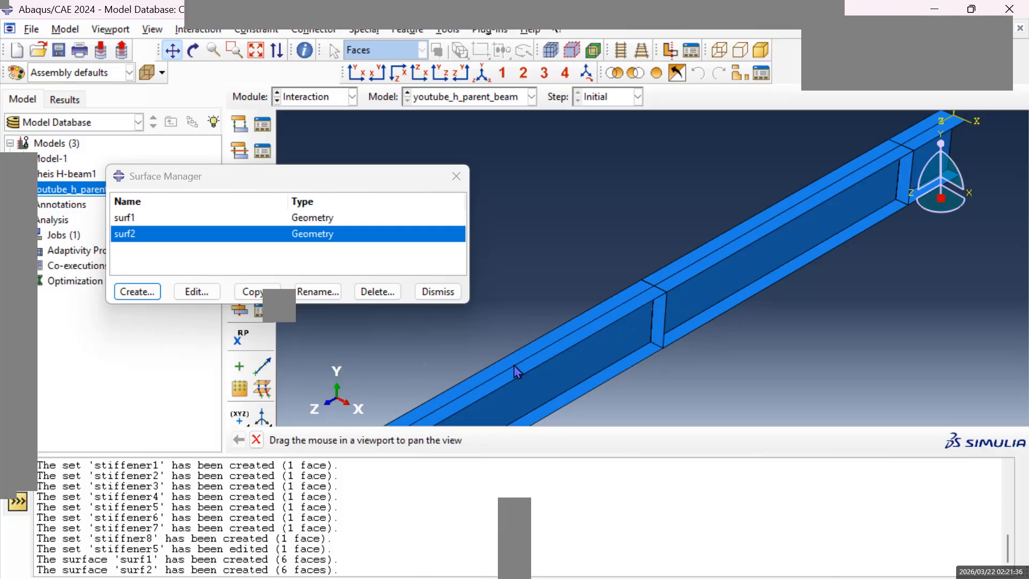
pyautogui.press('Escape')
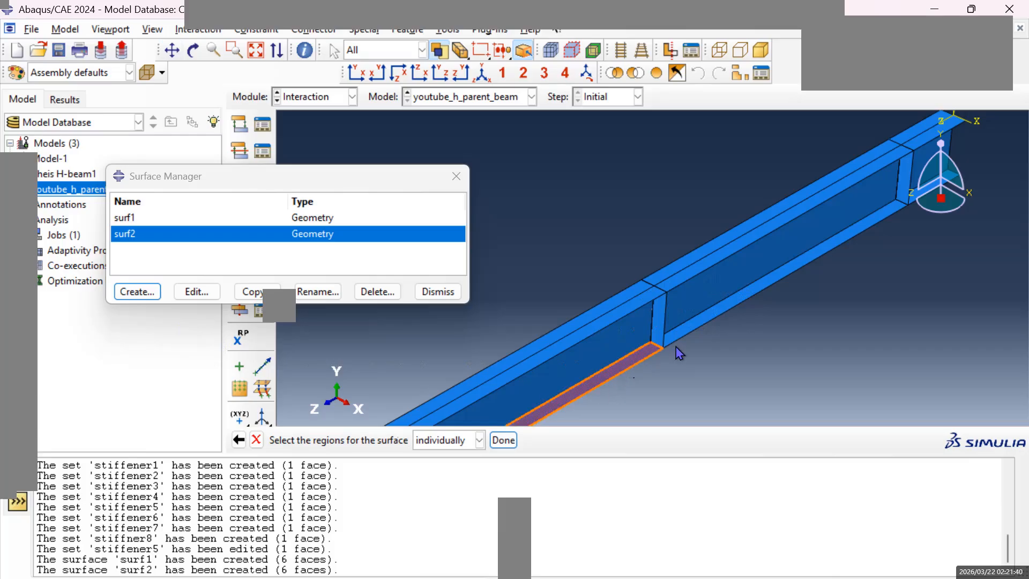
pyautogui.keyDown('shift'); pyautogui.click(698, 322); pyautogui.keyUp('shift')
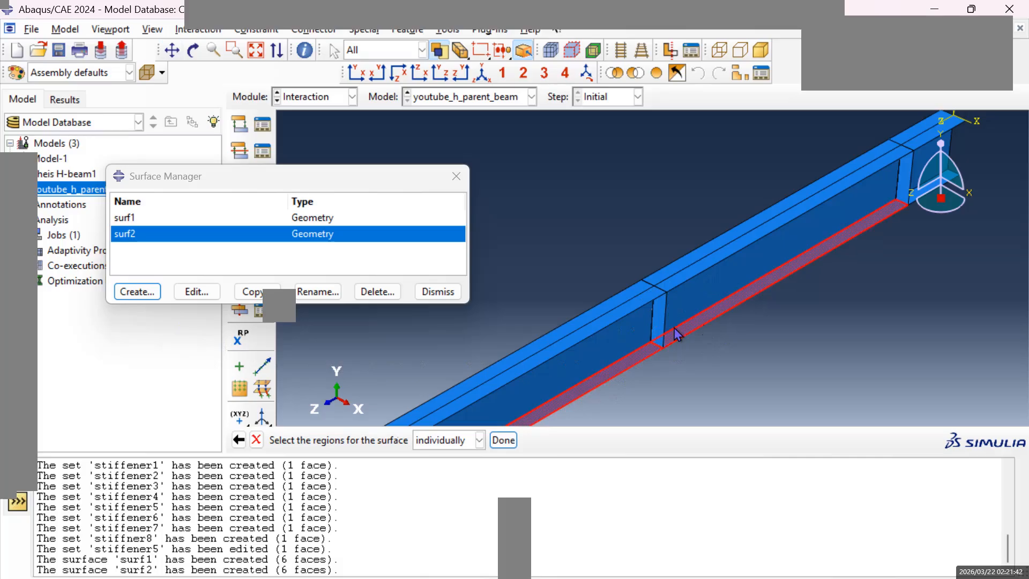
pyautogui.keyDown('shift'); pyautogui.click(608, 320); pyautogui.keyUp('shift')
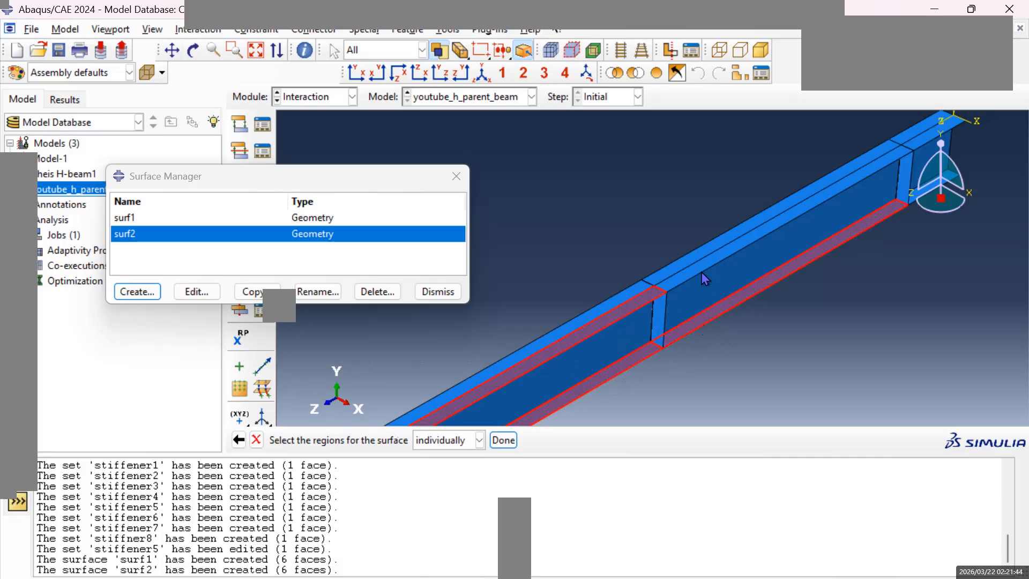
pyautogui.keyDown('shift'); pyautogui.click(701, 270); pyautogui.keyUp('shift')
pyautogui.keyDown('shift'); pyautogui.click(633, 332); pyautogui.keyUp('shift')
pyautogui.keyDown('shift'); pyautogui.click(712, 293); pyautogui.keyUp('shift')
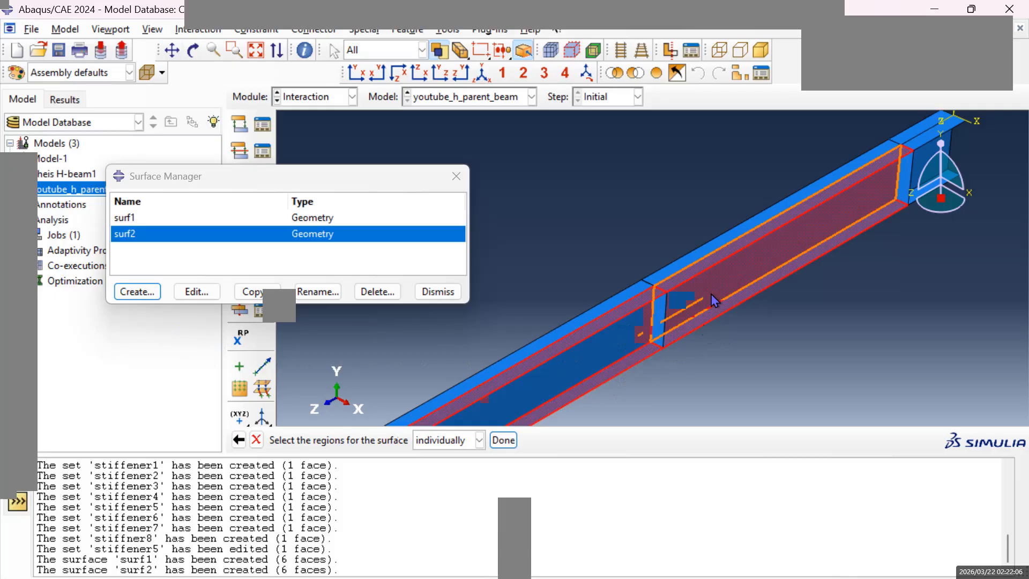
# Complete surf3 using the purple side, and start a new geometry surface named surf4.
pyautogui.click(504, 440)
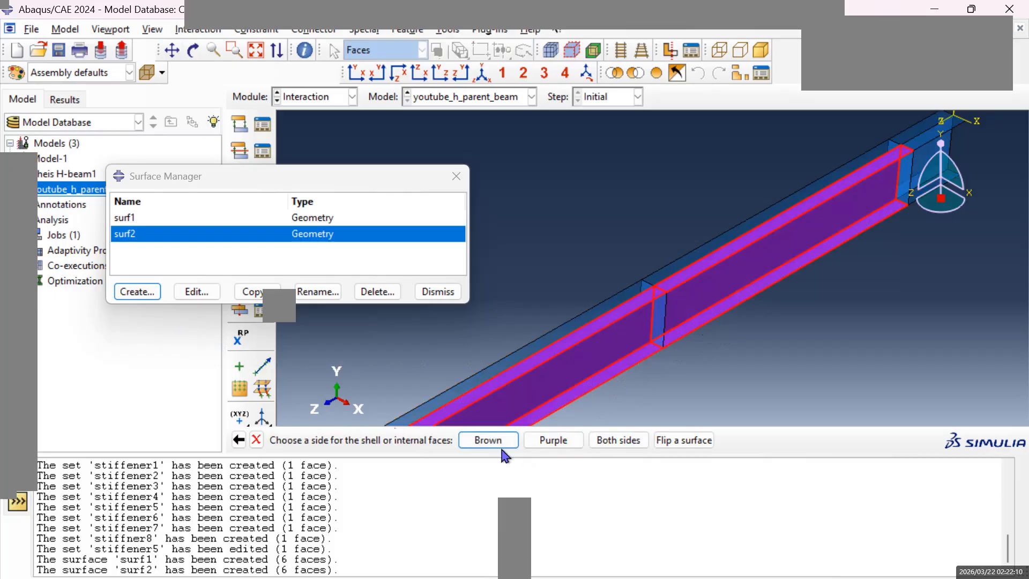
pyautogui.click(555, 440)
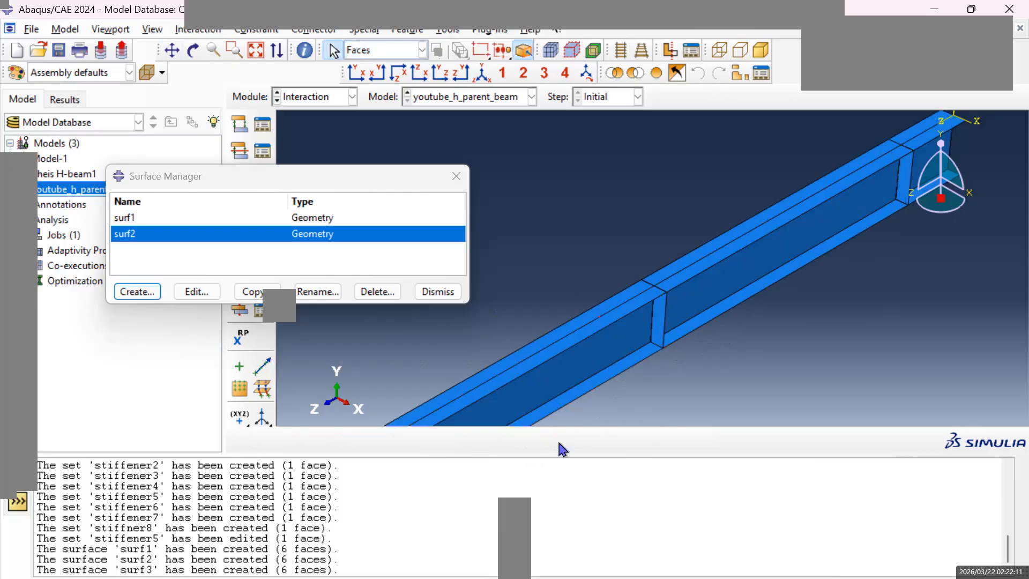
pyautogui.click(138, 292)
pyautogui.write('su')
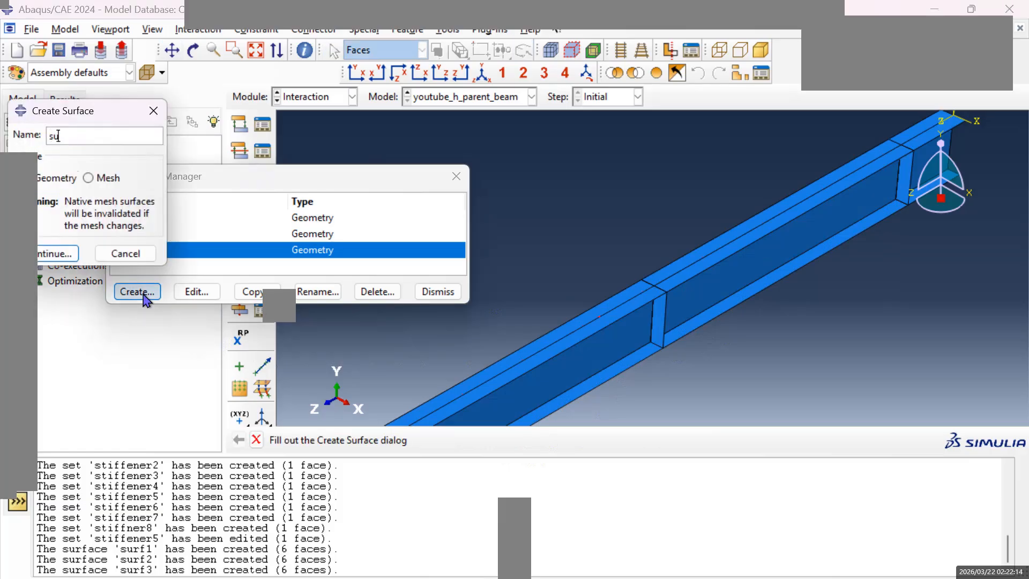
pyautogui.write('rf4')
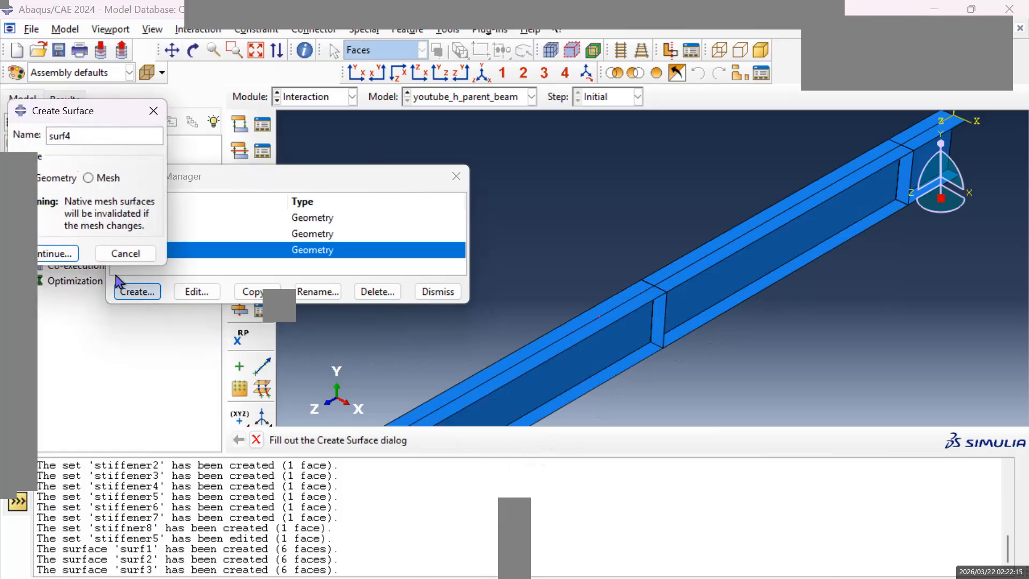
pyautogui.click(58, 253)
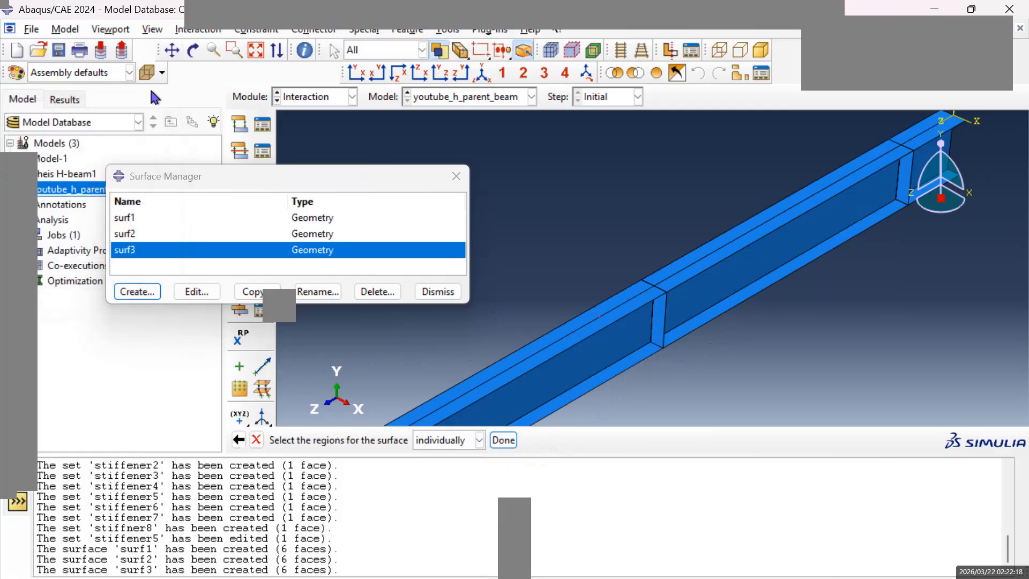
# Define surf4 from the six near-side flange and web faces on both sides of the fourth stiffener, using the purple side.
pyautogui.click(172, 51)
pyautogui.moveTo(848, 237); pyautogui.dragTo(622, 333)
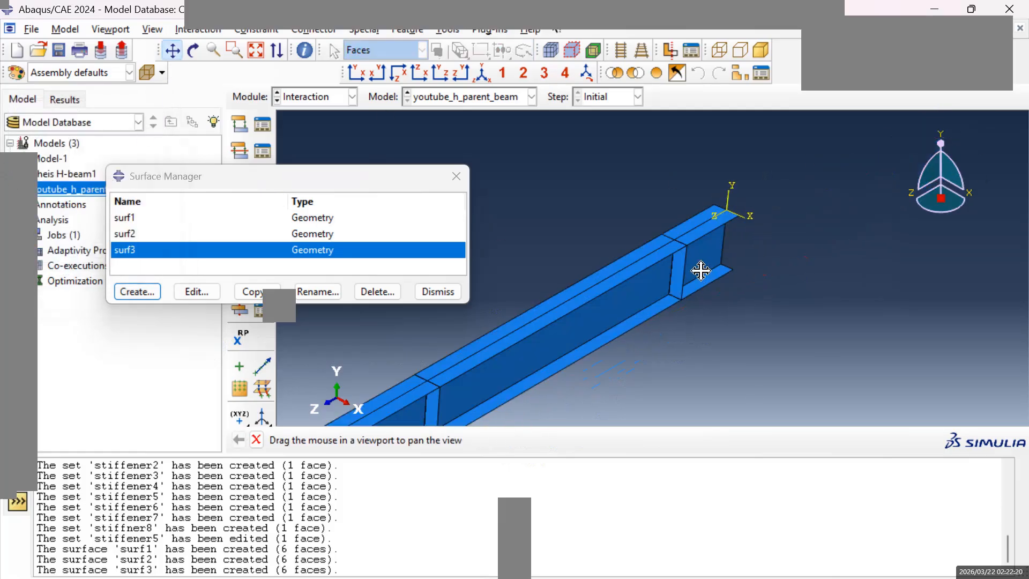
pyautogui.moveTo(694, 272); pyautogui.dragTo(671, 292)
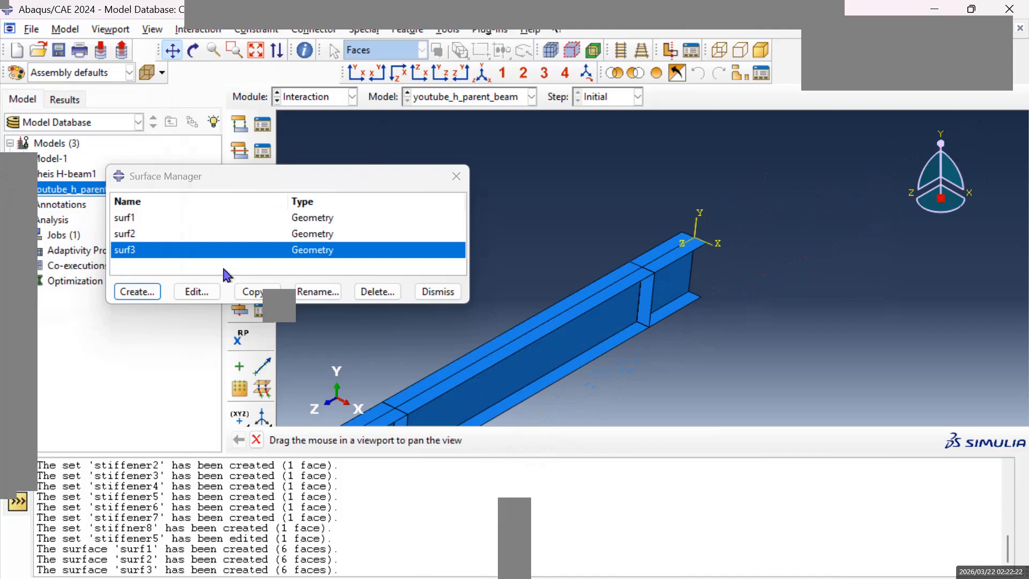
pyautogui.press('Escape')
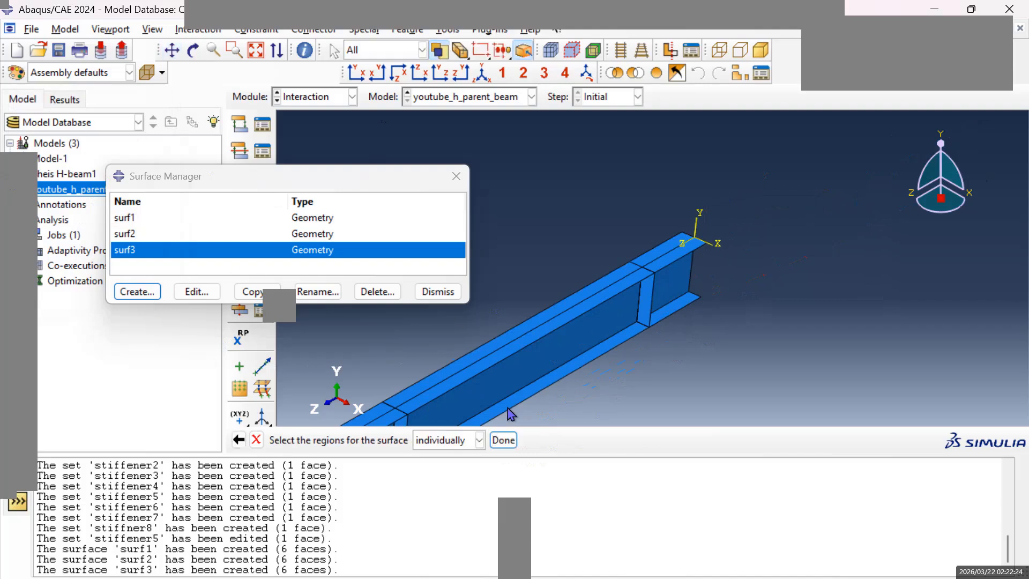
pyautogui.click(554, 362)
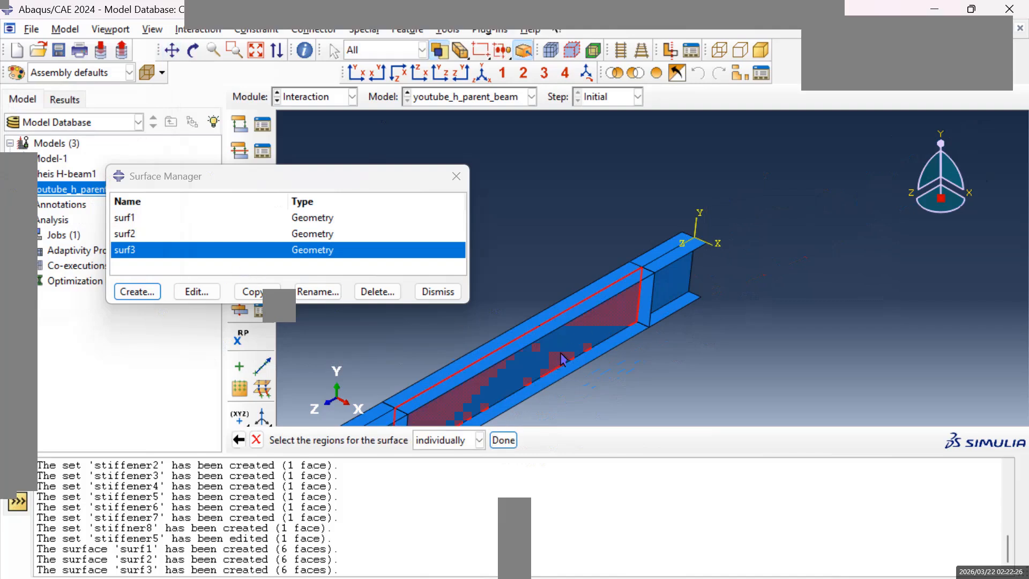
pyautogui.keyDown('shift'); pyautogui.click(673, 278); pyautogui.keyUp('shift')
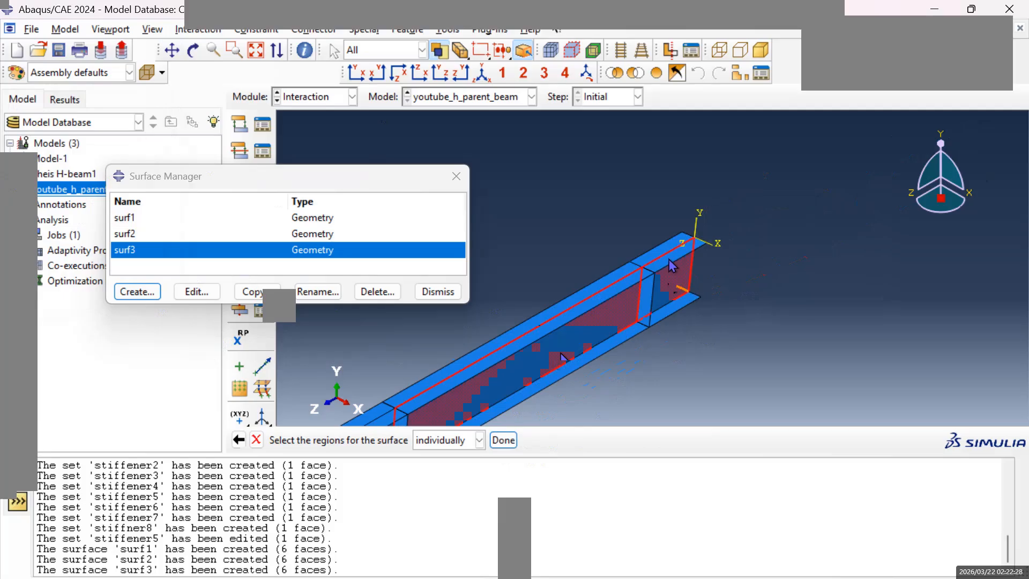
pyautogui.keyDown('shift'); pyautogui.click(672, 264); pyautogui.keyUp('shift')
pyautogui.keyDown('shift'); pyautogui.click(675, 316); pyautogui.keyUp('shift')
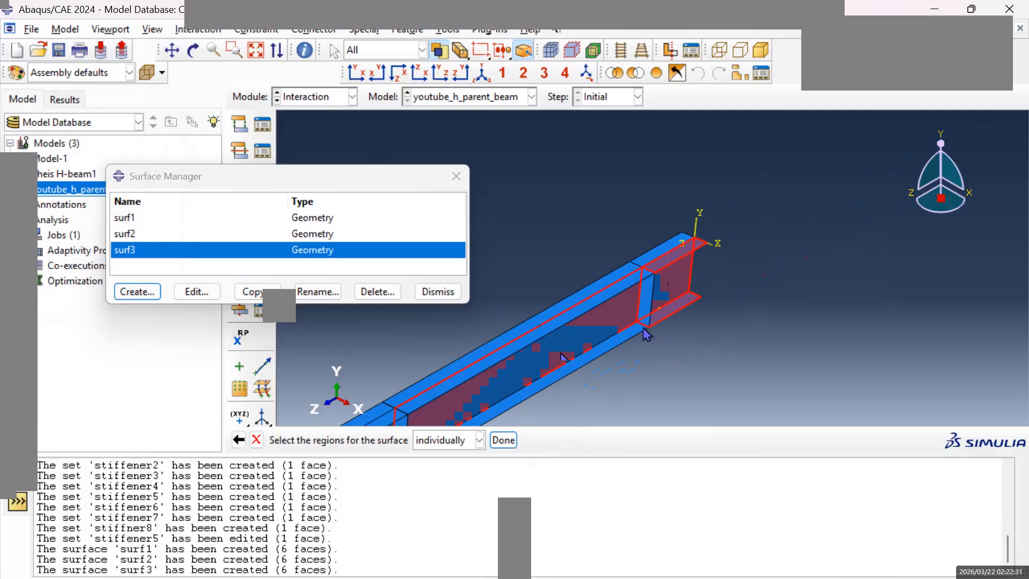
pyautogui.keyDown('shift'); pyautogui.click(612, 301); pyautogui.keyUp('shift')
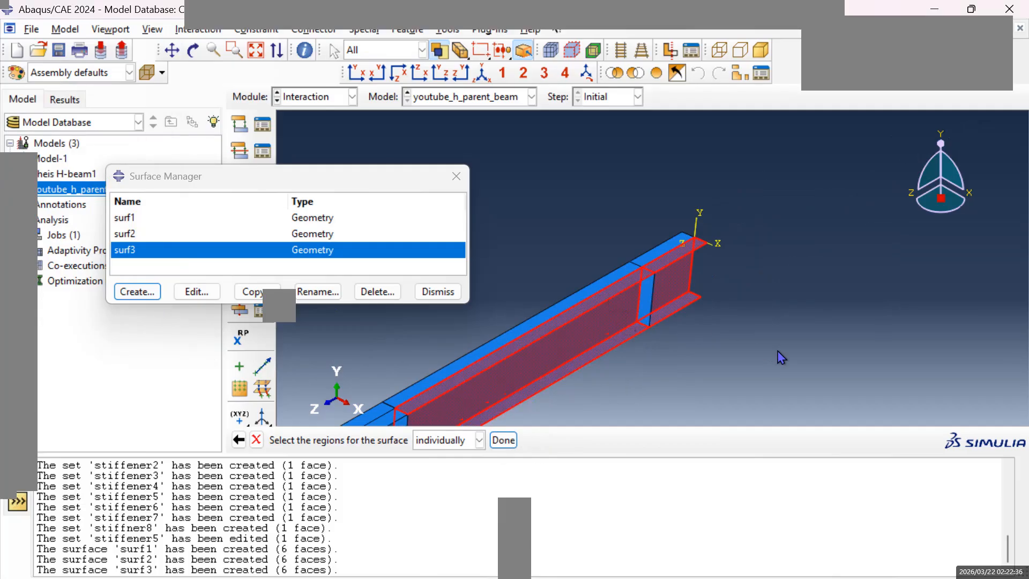
pyautogui.click(504, 440)
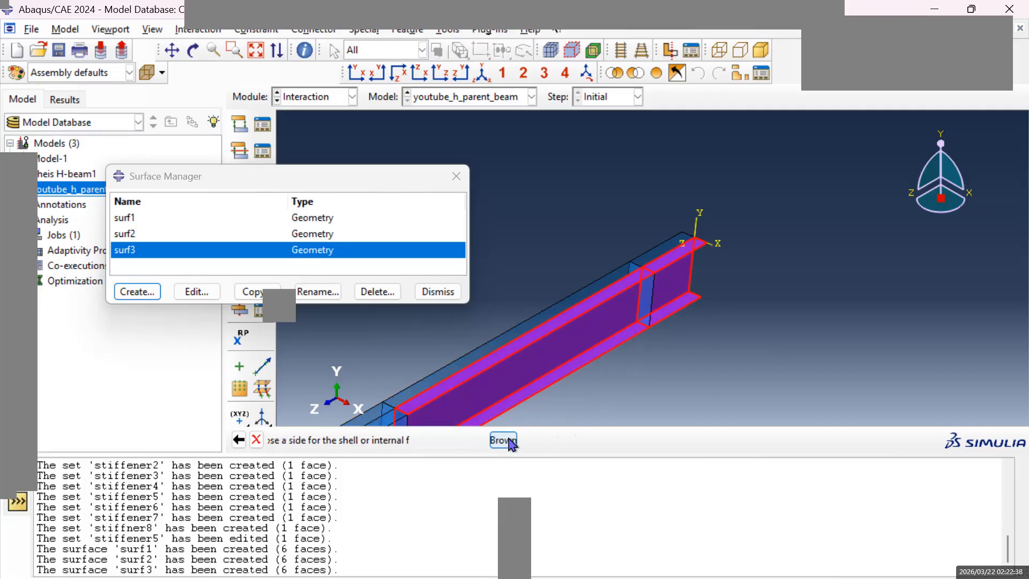
pyautogui.click(550, 442)
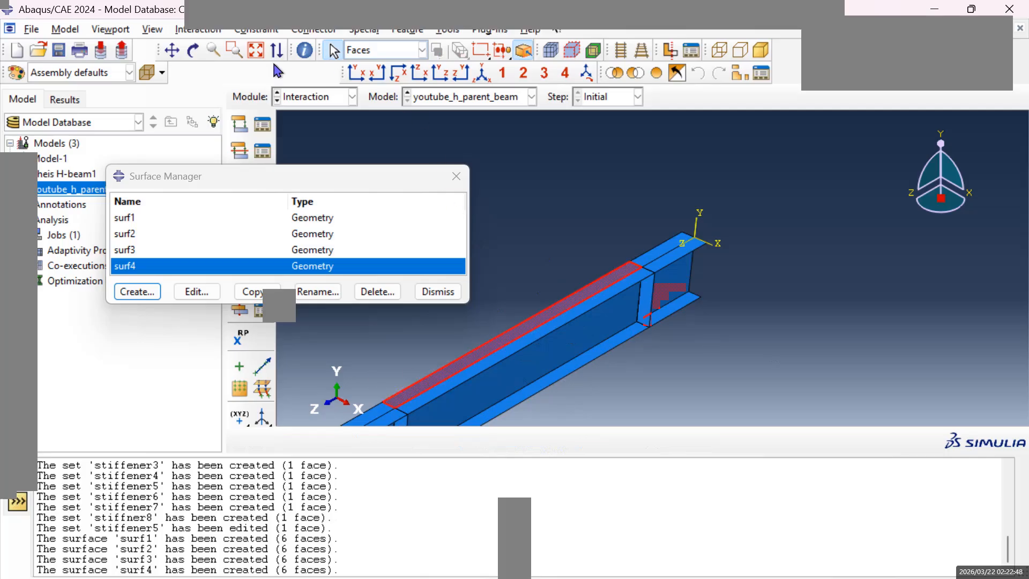
# Examine the opposite side of the H-beam, focusing on the web and flanges around the stiffener nearest the beam end.
pyautogui.click(193, 50)
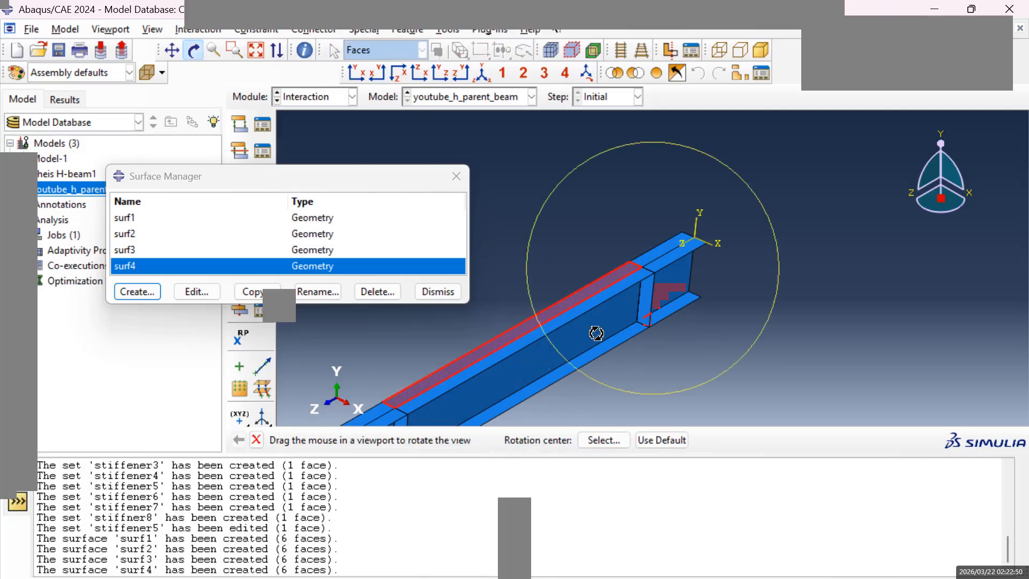
pyautogui.moveTo(620, 326)
pyautogui.mouseDown()
pyautogui.moveTo(682, 328)
pyautogui.moveTo(528, 345)
pyautogui.moveTo(590, 317)
pyautogui.mouseUp()
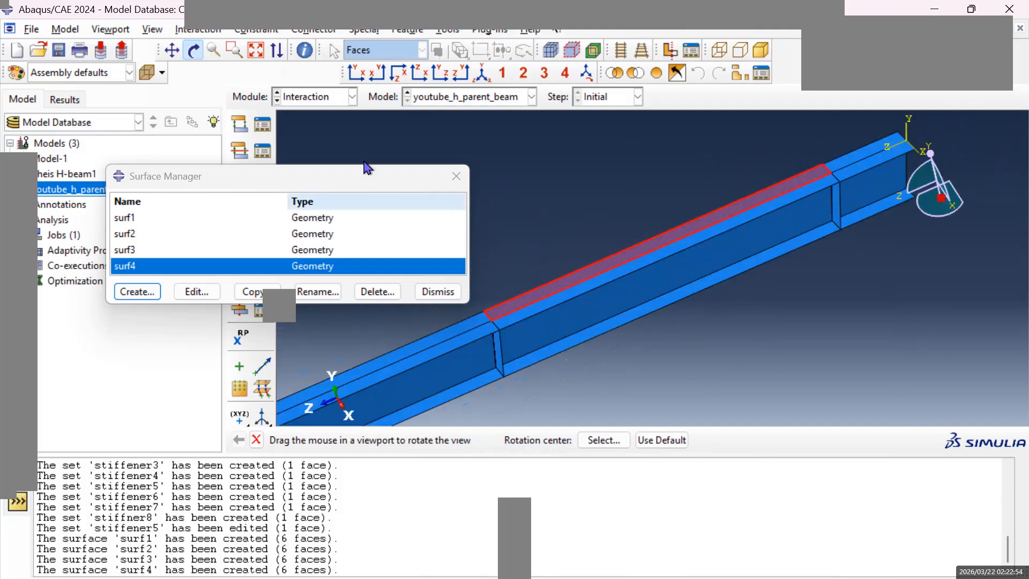
pyautogui.click(172, 50)
pyautogui.moveTo(539, 312)
pyautogui.mouseDown()
pyautogui.moveTo(726, 268)
pyautogui.moveTo(639, 310)
pyautogui.moveTo(467, 333)
pyautogui.mouseUp()
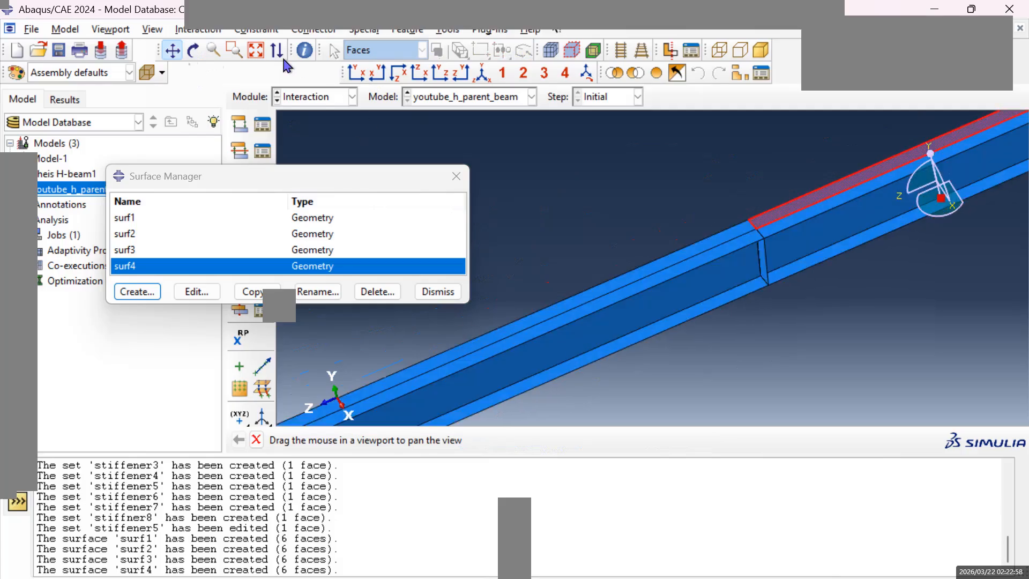
pyautogui.click(193, 50)
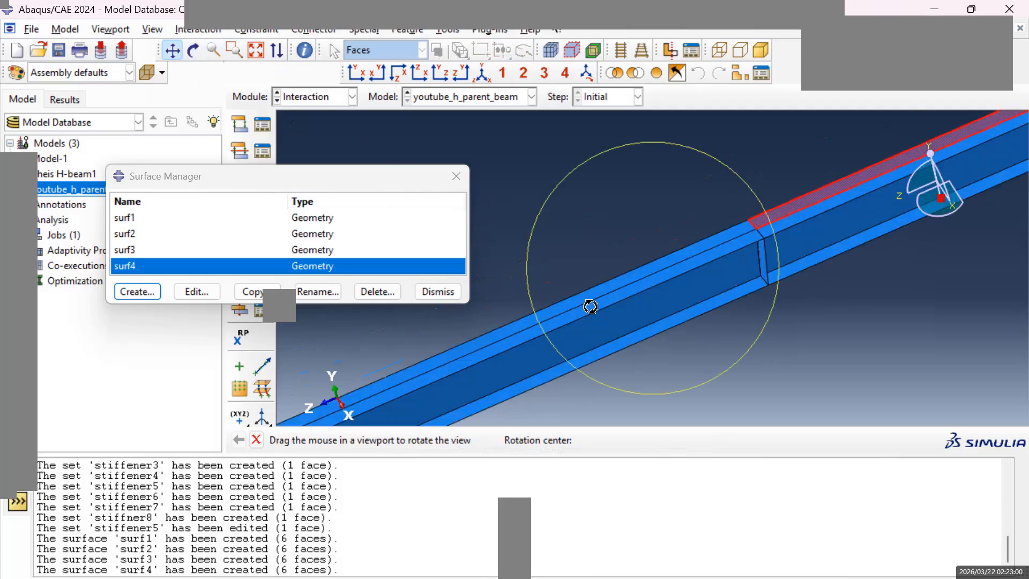
pyautogui.moveTo(599, 360)
pyautogui.mouseDown()
pyautogui.moveTo(670, 368)
pyautogui.moveTo(742, 349)
pyautogui.mouseUp()
pyautogui.moveTo(654, 328)
pyautogui.mouseDown()
pyautogui.moveTo(713, 305)
pyautogui.moveTo(721, 271)
pyautogui.moveTo(650, 301)
pyautogui.moveTo(603, 298)
pyautogui.moveTo(726, 315)
pyautogui.moveTo(749, 311)
pyautogui.moveTo(749, 294)
pyautogui.mouseUp()
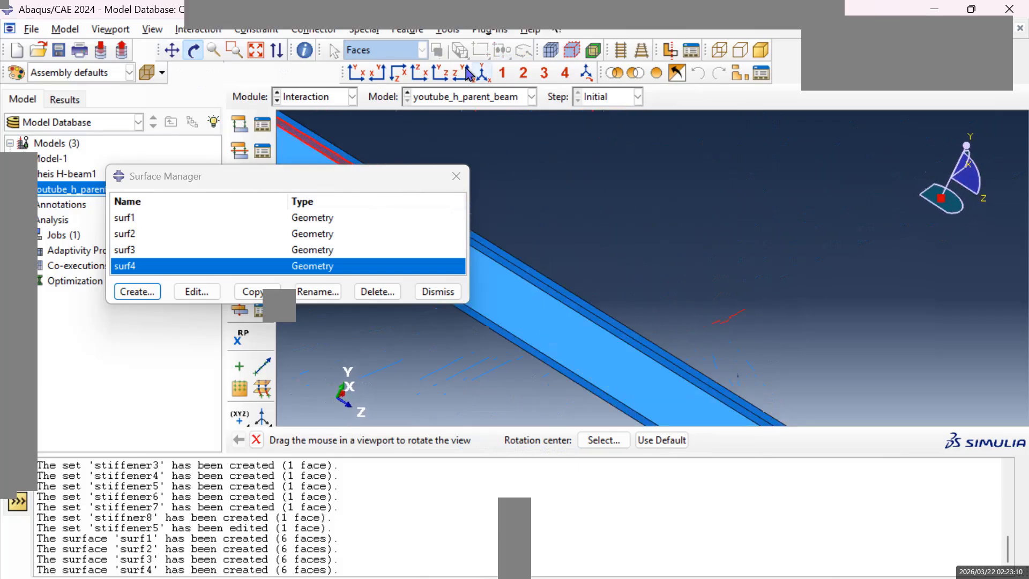
pyautogui.click(172, 50)
pyautogui.moveTo(646, 368)
pyautogui.mouseDown()
pyautogui.moveTo(588, 279)
pyautogui.moveTo(553, 262)
pyautogui.mouseUp()
pyautogui.scroll(9, 628, 247)
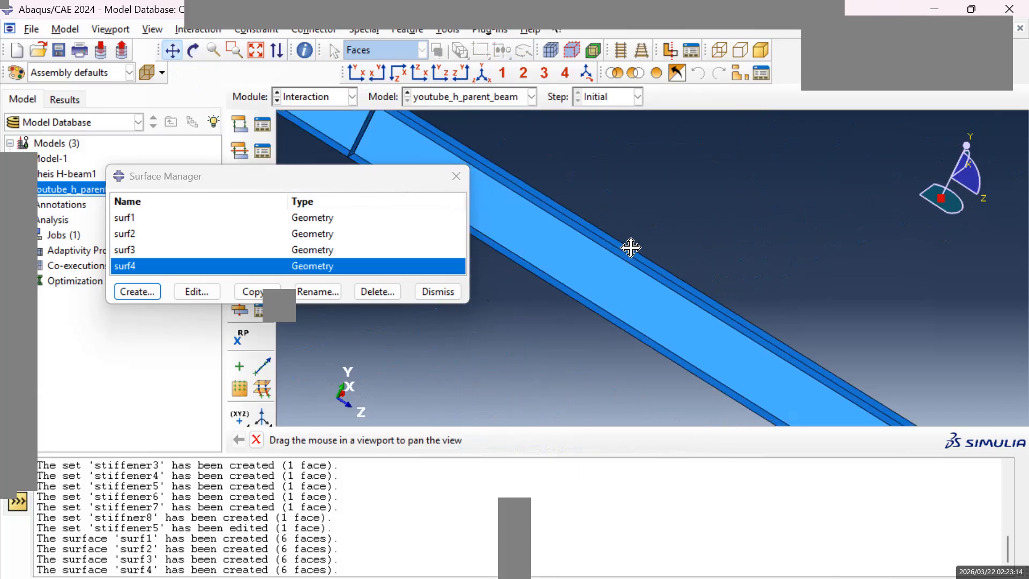
pyautogui.moveTo(744, 356); pyautogui.dragTo(612, 284)
pyautogui.scroll(-4, 749, 347)
pyautogui.scroll(-5, 761, 343)
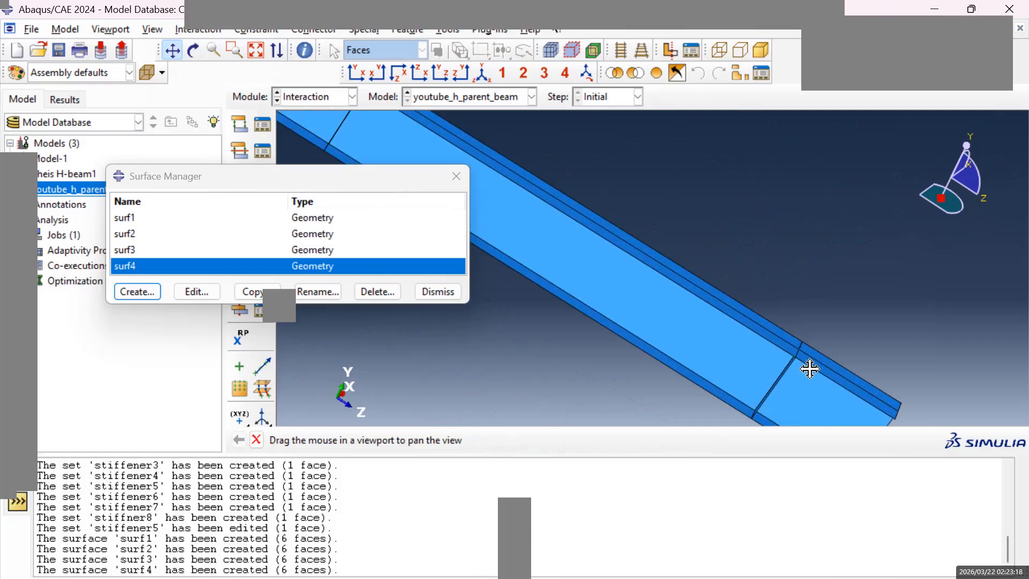
pyautogui.scroll(-4, 780, 369)
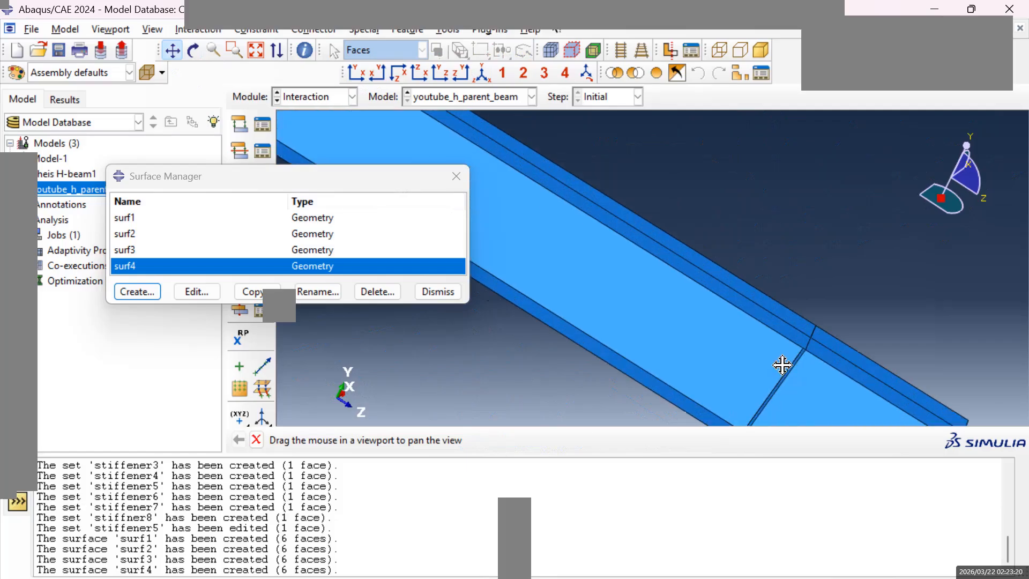
pyautogui.moveTo(785, 363); pyautogui.dragTo(676, 285)
pyautogui.scroll(-1, 689, 294)
pyautogui.scroll(3, 703, 333)
pyautogui.scroll(-2, 705, 324)
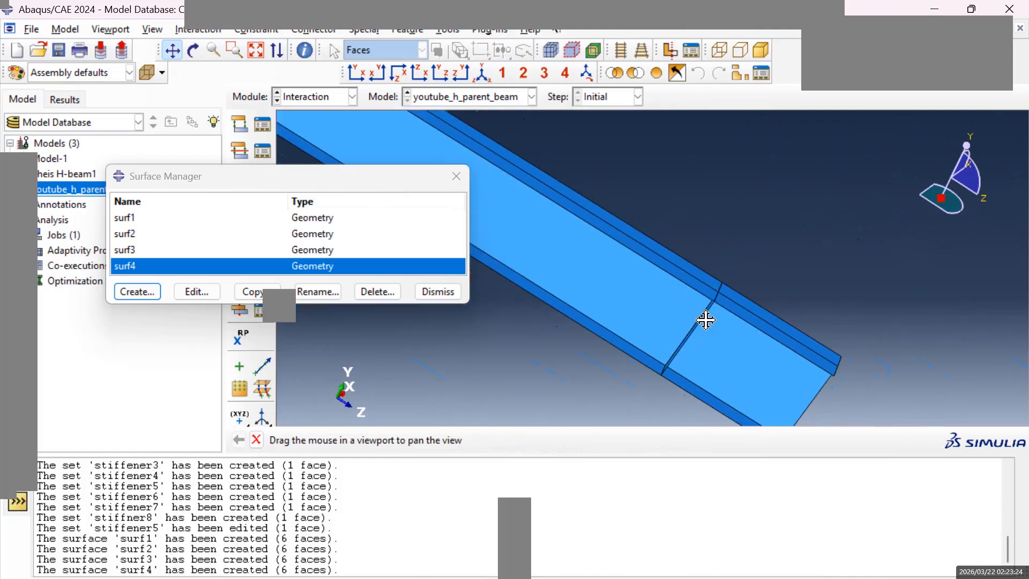
pyautogui.click(194, 50)
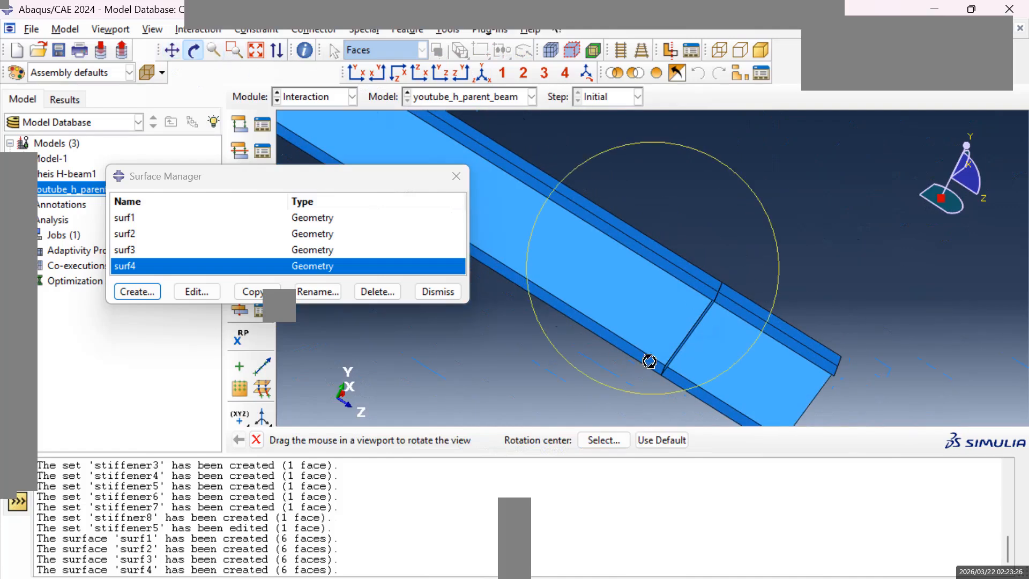
pyautogui.moveTo(731, 351)
pyautogui.mouseDown()
pyautogui.moveTo(753, 339)
pyautogui.moveTo(747, 320)
pyautogui.mouseUp()
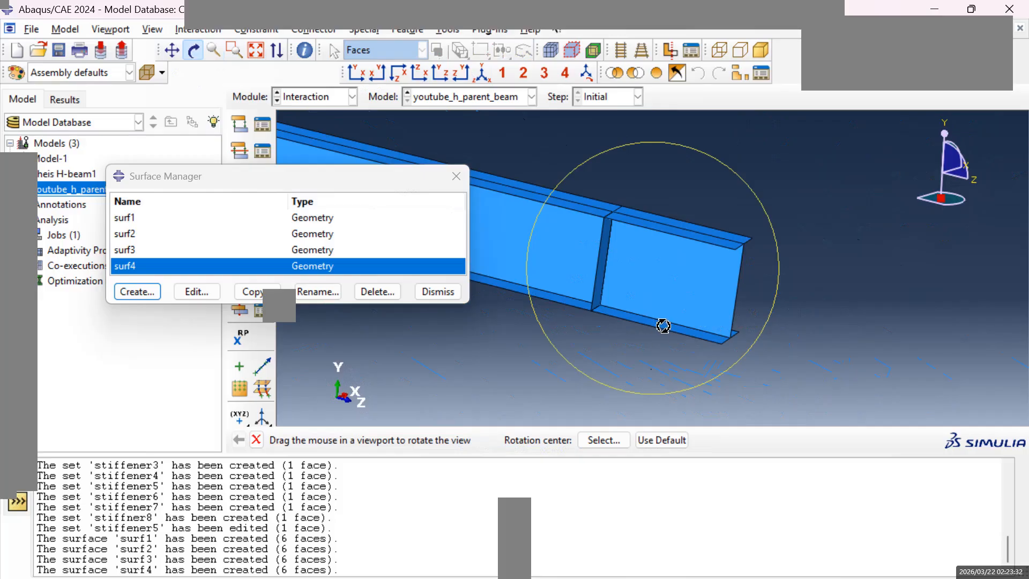
pyautogui.press('Escape')
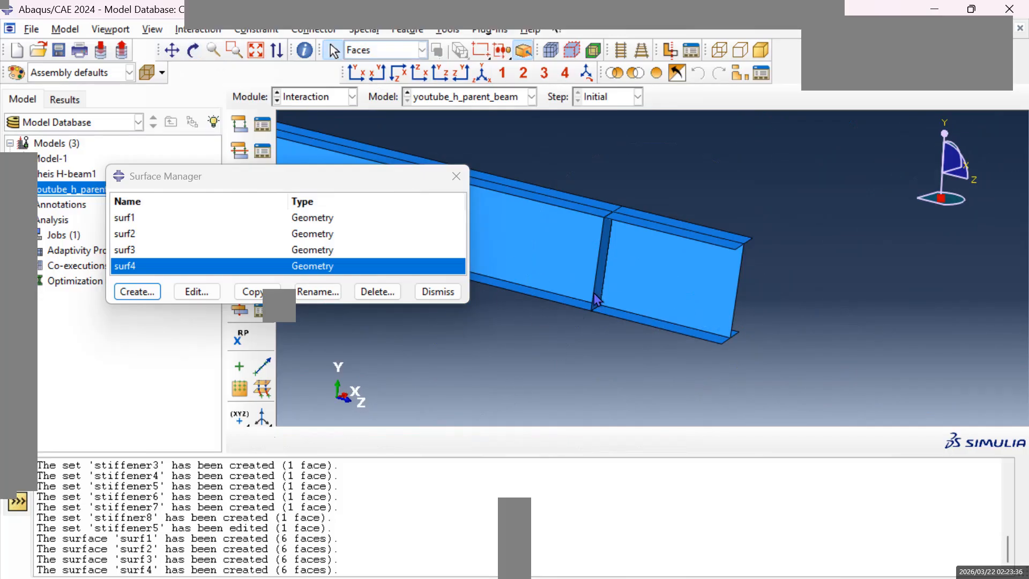
# Start a new geometry surface named surf5.
pyautogui.click(135, 293)
pyautogui.write('surf5')
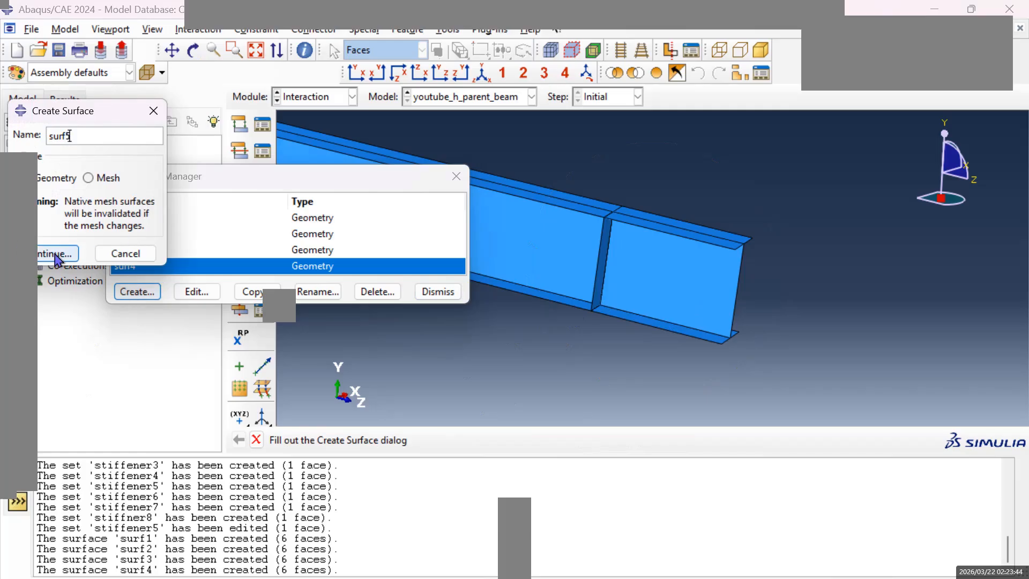
pyautogui.click(75, 253)
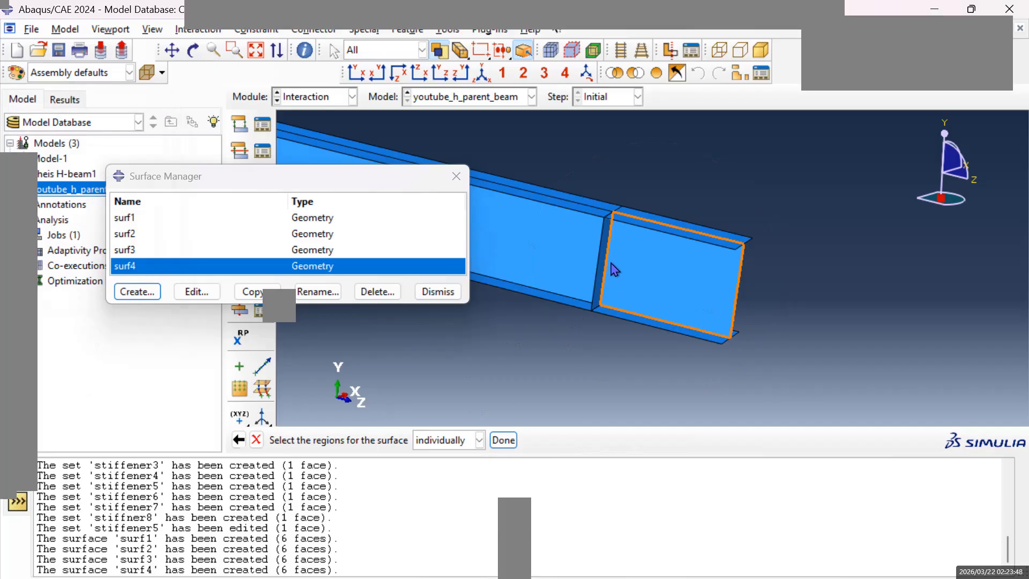
# Define surf5 from the six web, upper flange and lower flange faces around the opposite side's end stiffener, using the brown side.
pyautogui.click(652, 277)
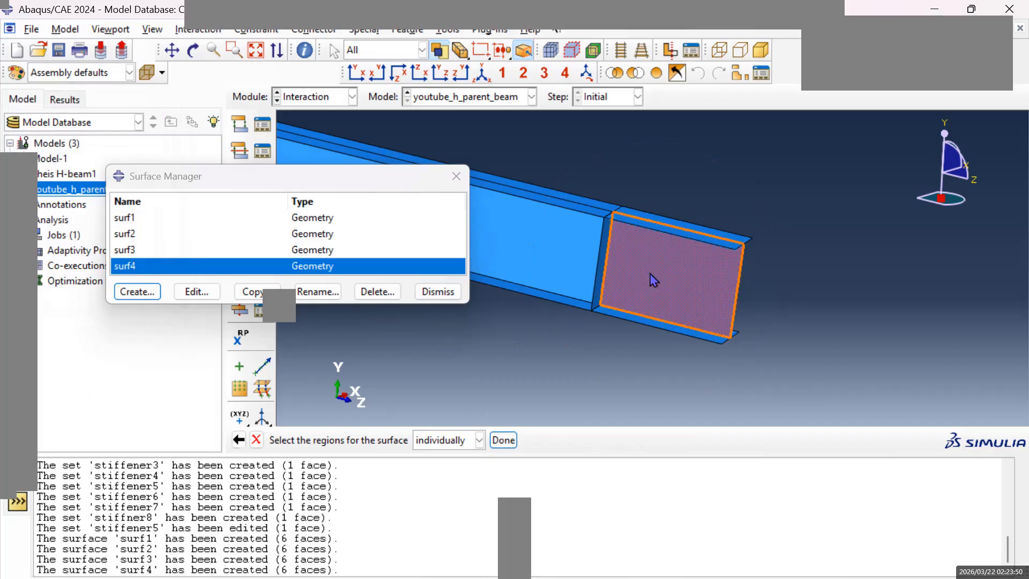
pyautogui.keyDown('shift'); pyautogui.click(543, 262); pyautogui.keyUp('shift')
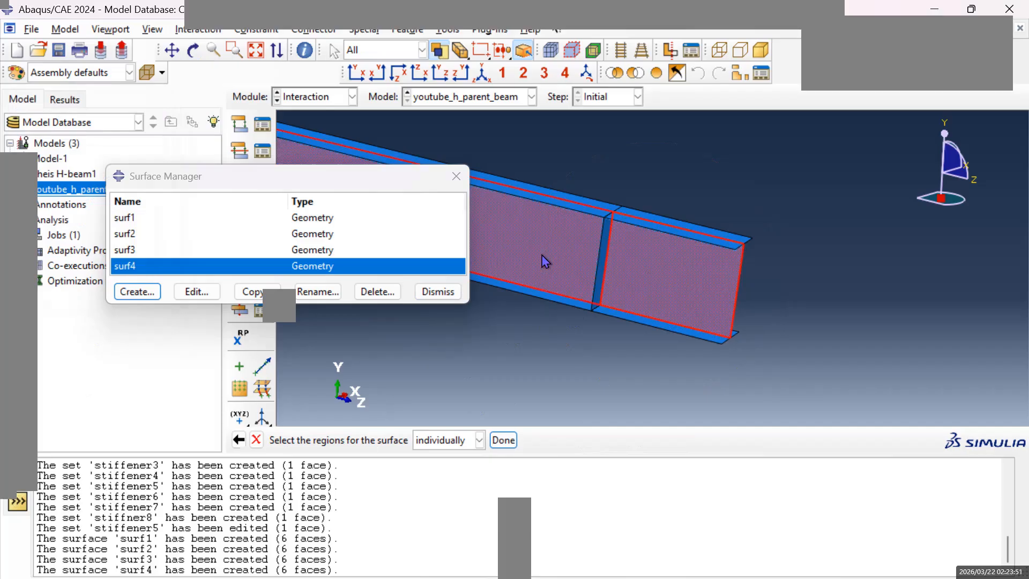
pyautogui.keyDown('shift'); pyautogui.click(590, 216); pyautogui.keyUp('shift')
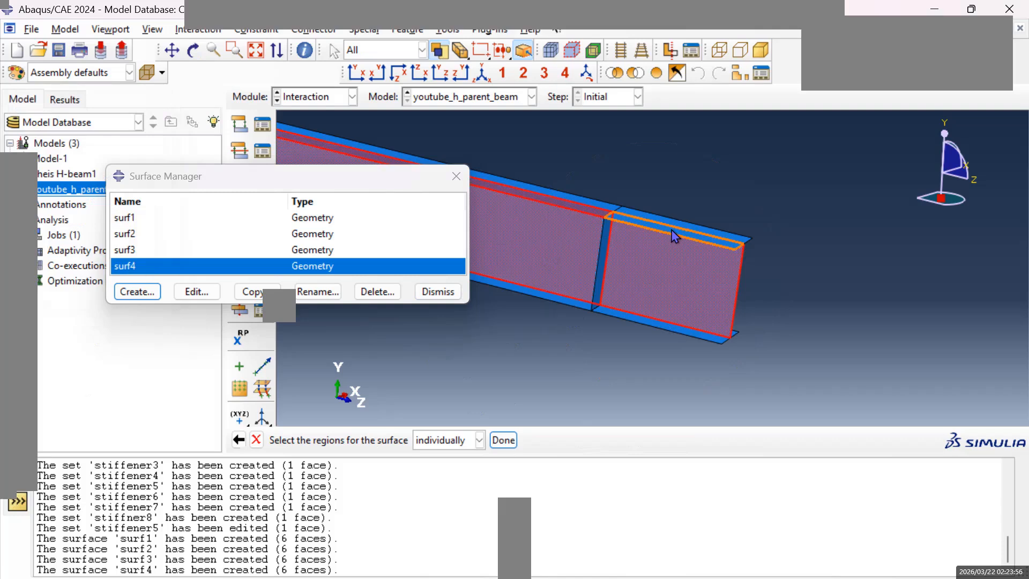
pyautogui.scroll(3, 675, 235)
pyautogui.scroll(2, 678, 237)
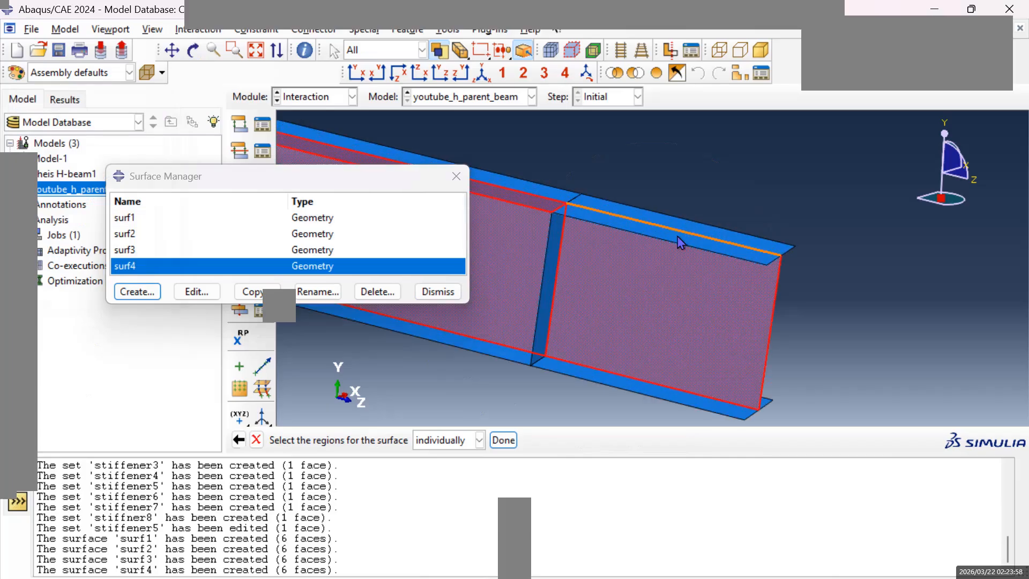
pyautogui.keyDown('shift'); pyautogui.click(677, 238); pyautogui.keyUp('shift')
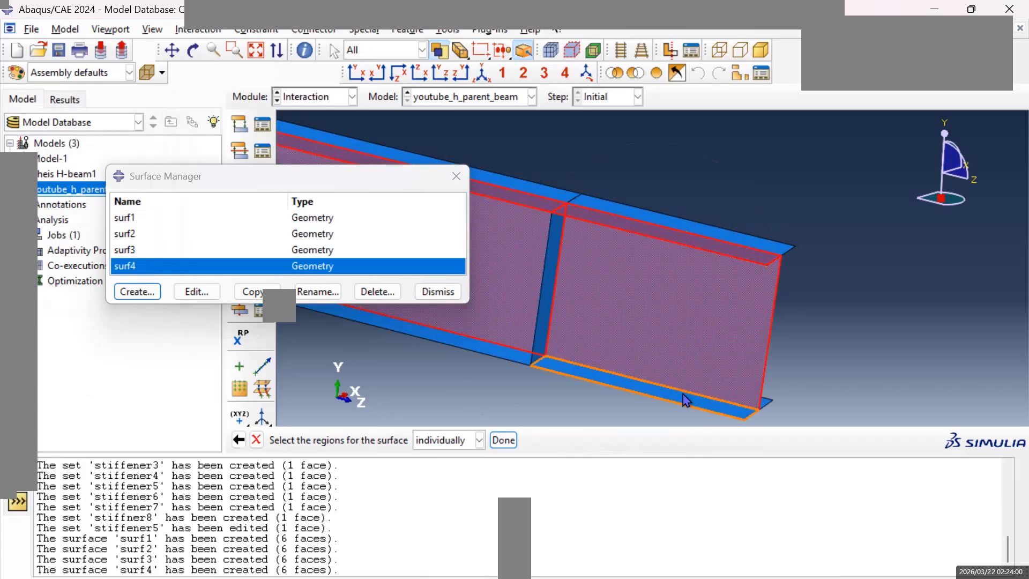
pyautogui.keyDown('shift'); pyautogui.click(686, 403); pyautogui.keyUp('shift')
pyautogui.keyDown('shift'); pyautogui.click(493, 356); pyautogui.keyUp('shift')
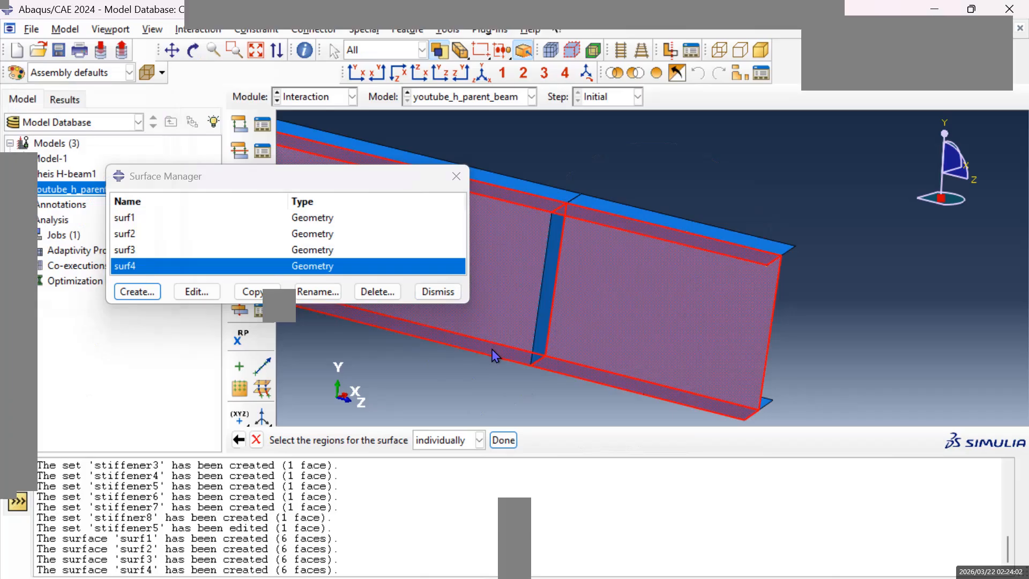
pyautogui.click(504, 440)
pyautogui.click(498, 439)
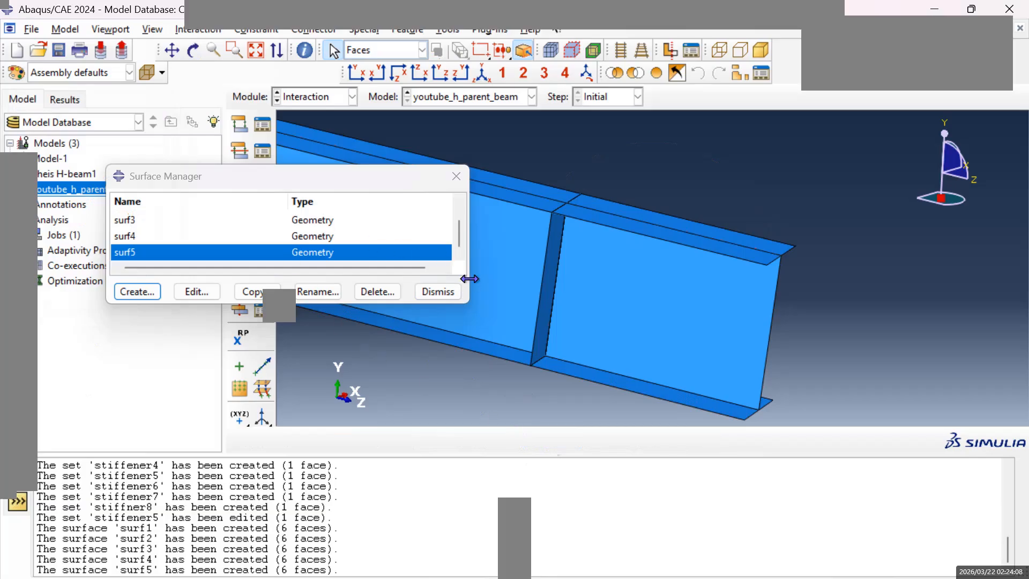
# Start a new geometry surface named surf6 for the second stiffener on this side of the H-beam.
pyautogui.click(172, 50)
pyautogui.moveTo(631, 267)
pyautogui.mouseDown()
pyautogui.moveTo(572, 303)
pyautogui.moveTo(683, 313)
pyautogui.moveTo(637, 303)
pyautogui.moveTo(795, 346)
pyautogui.moveTo(666, 338)
pyautogui.mouseUp()
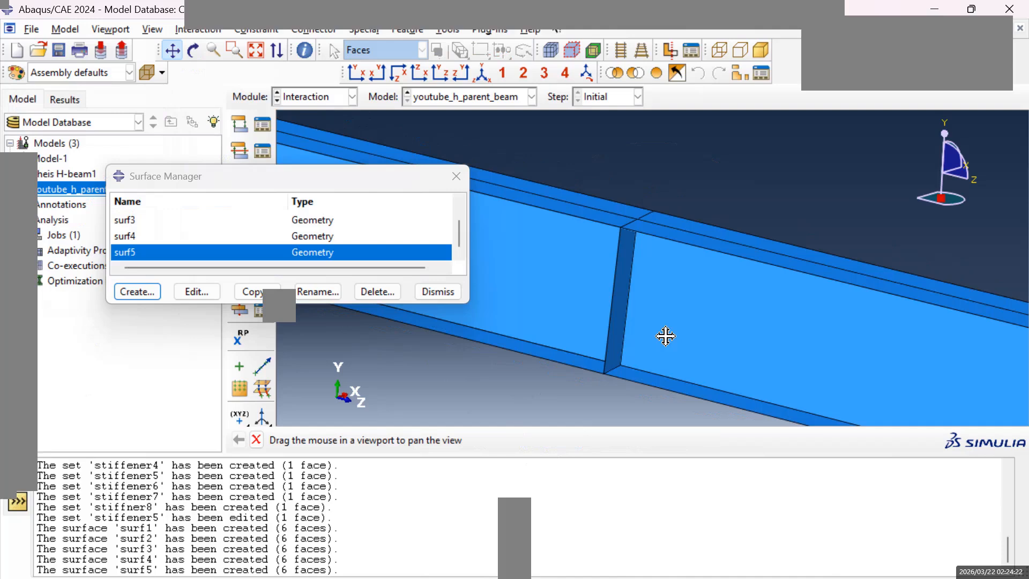
pyautogui.moveTo(666, 336); pyautogui.dragTo(650, 323)
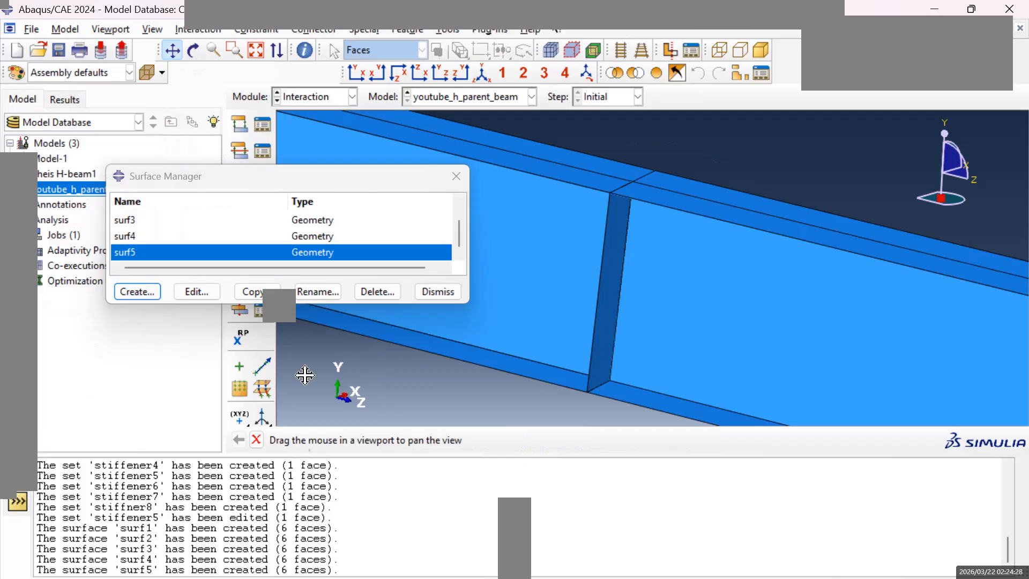
pyautogui.click(138, 292)
pyautogui.write('sur')
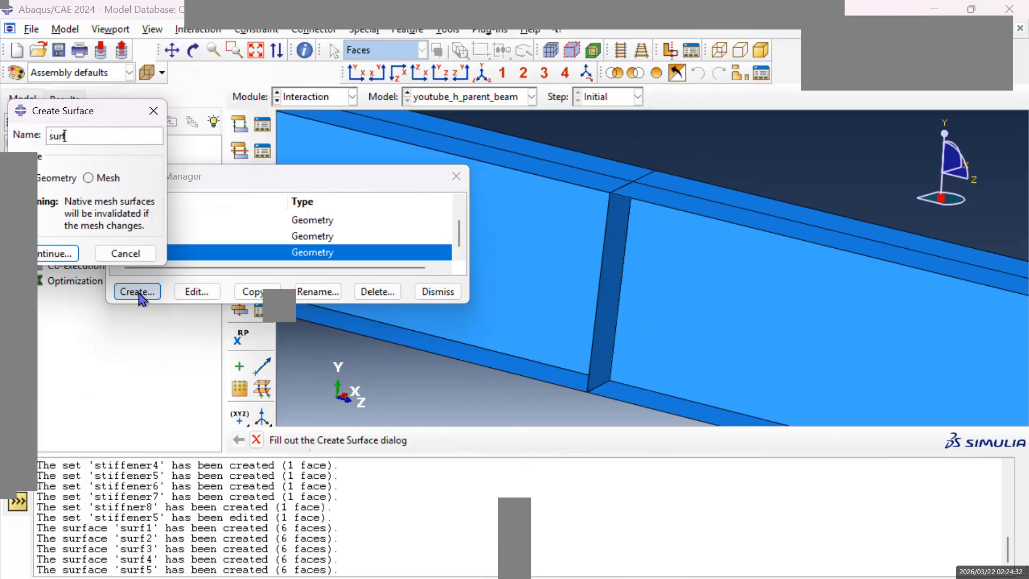
pyautogui.write('f6')
pyautogui.click(54, 253)
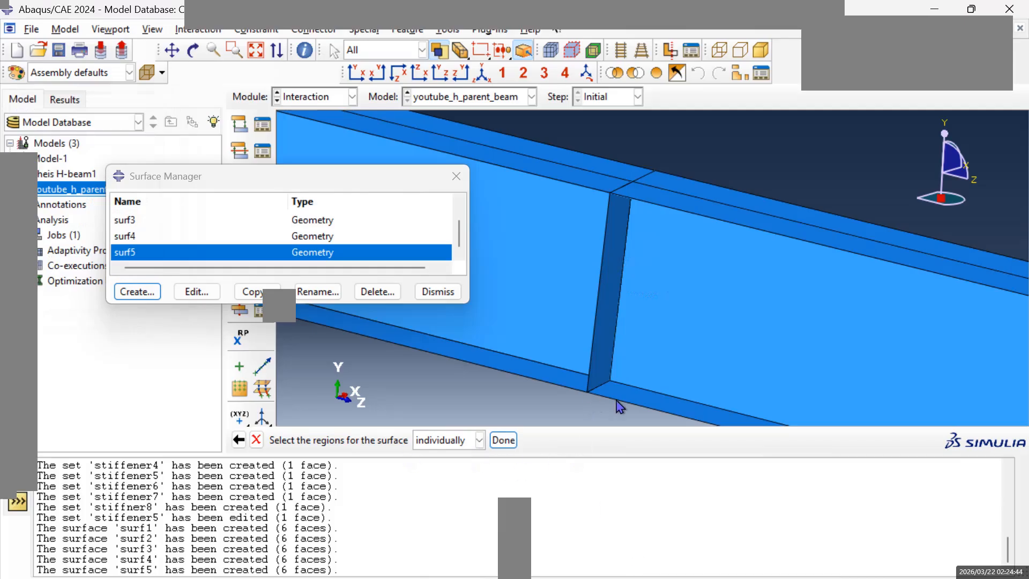
# Define surf6 from the four lower and upper flange faces on both sides of this stiffener, using the brown side.
pyautogui.click(638, 399)
pyautogui.keyDown('shift'); pyautogui.click(566, 379); pyautogui.keyUp('shift')
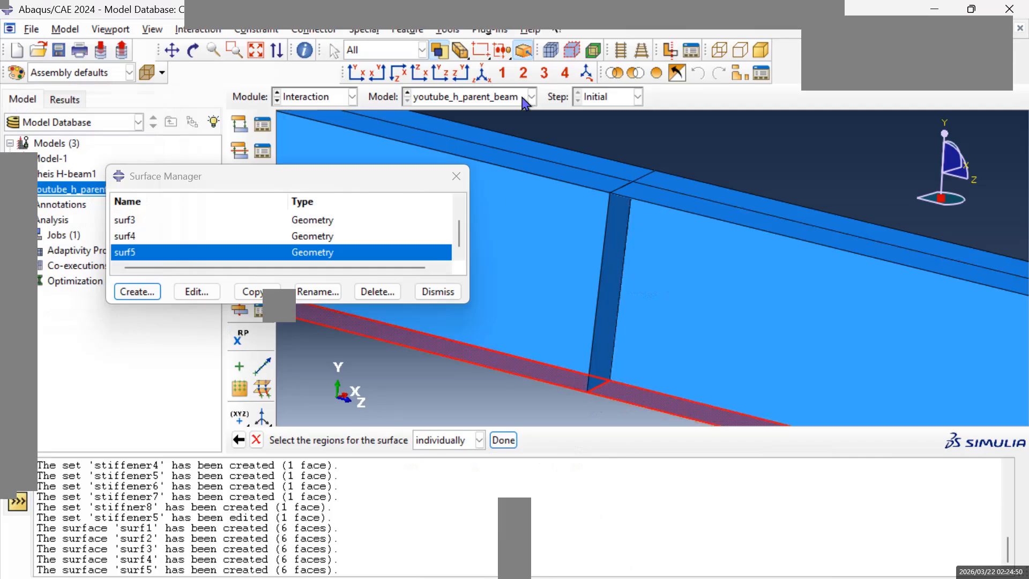
pyautogui.keyDown('shift'); pyautogui.click(645, 201); pyautogui.keyUp('shift')
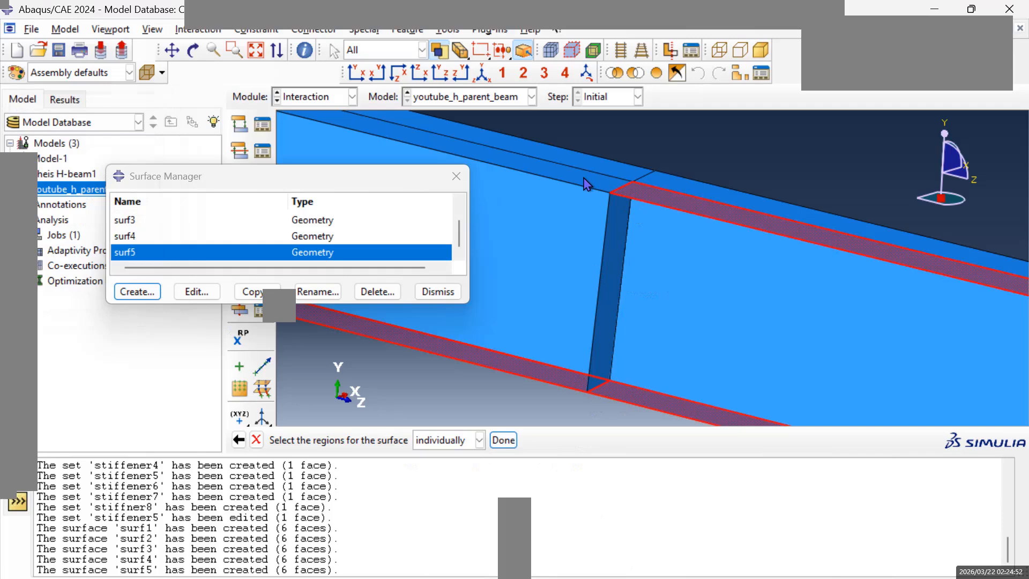
pyautogui.keyDown('shift'); pyautogui.click(588, 185); pyautogui.keyUp('shift')
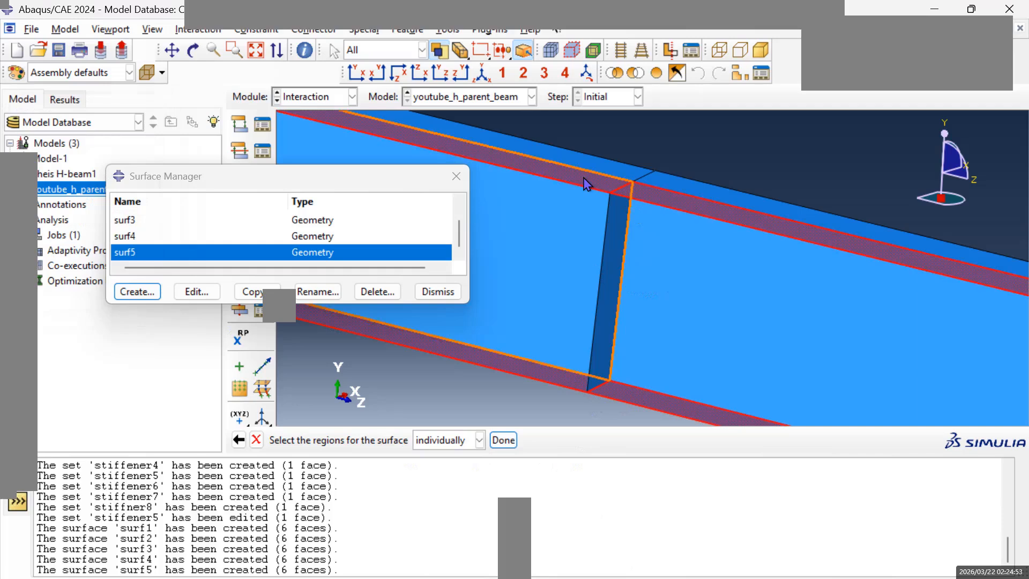
pyautogui.click(506, 443)
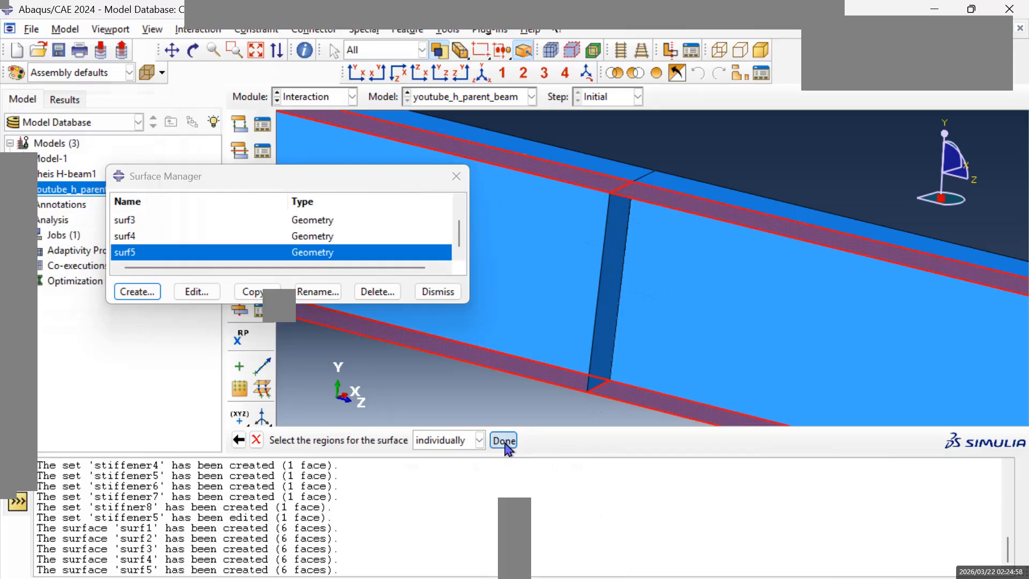
pyautogui.click(509, 438)
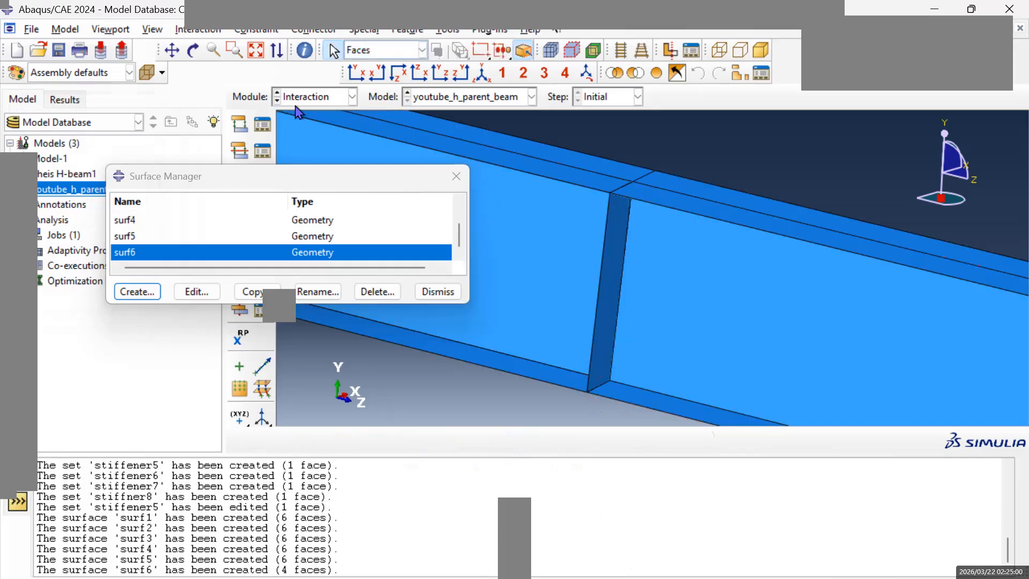
# Start a new geometry surface named surf7 for the third stiffener on this side of the H-beam.
pyautogui.click(172, 50)
pyautogui.moveTo(579, 265); pyautogui.dragTo(1013, 369)
pyautogui.moveTo(861, 372); pyautogui.dragTo(861, 347)
pyautogui.scroll(-5, 654, 259)
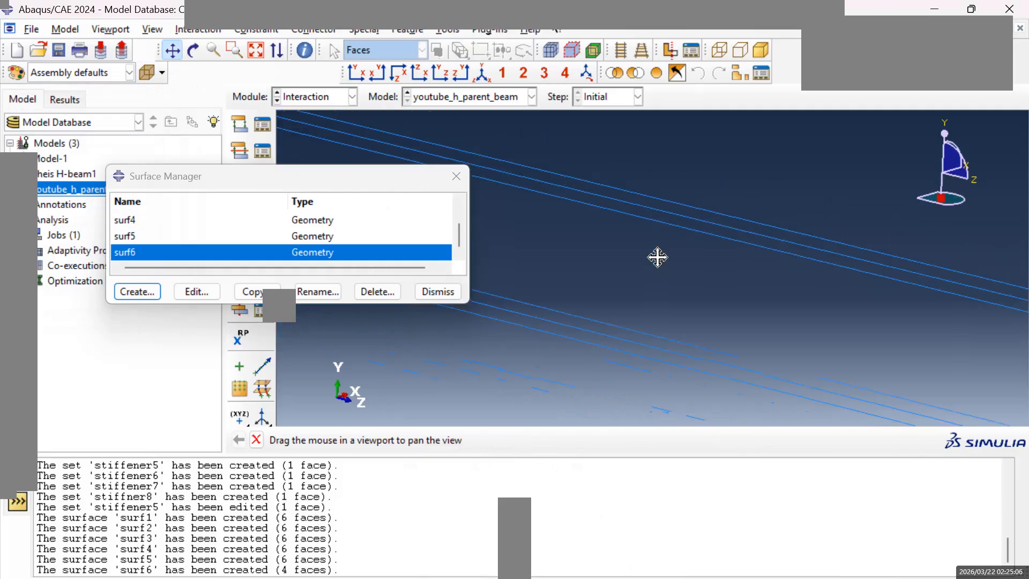
pyautogui.moveTo(608, 267)
pyautogui.mouseDown()
pyautogui.moveTo(831, 339)
pyautogui.moveTo(781, 352)
pyautogui.moveTo(613, 335)
pyautogui.mouseUp()
pyautogui.click(153, 295)
pyautogui.click(153, 294)
pyautogui.write('su')
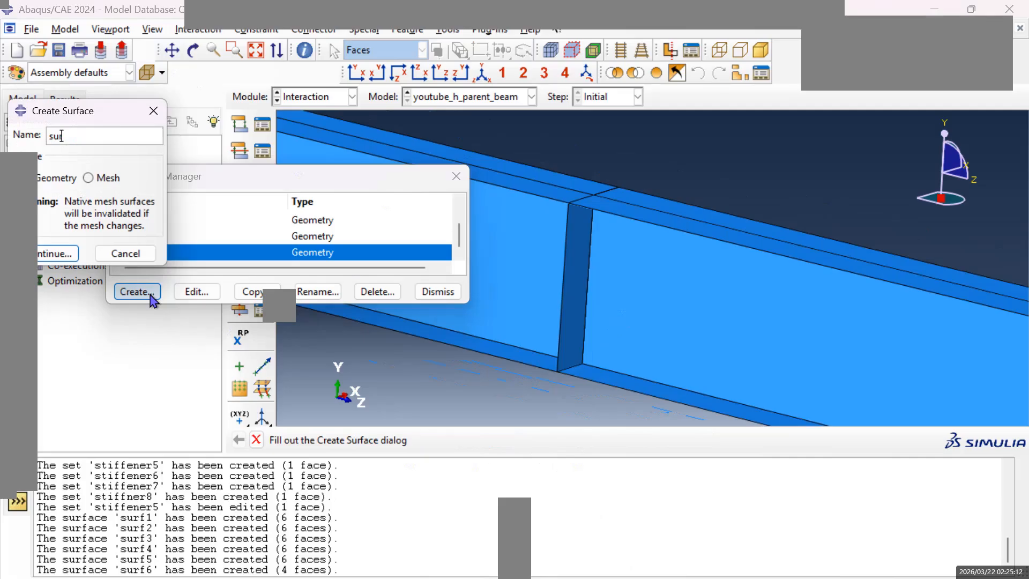
pyautogui.write('rf7')
pyautogui.click(52, 255)
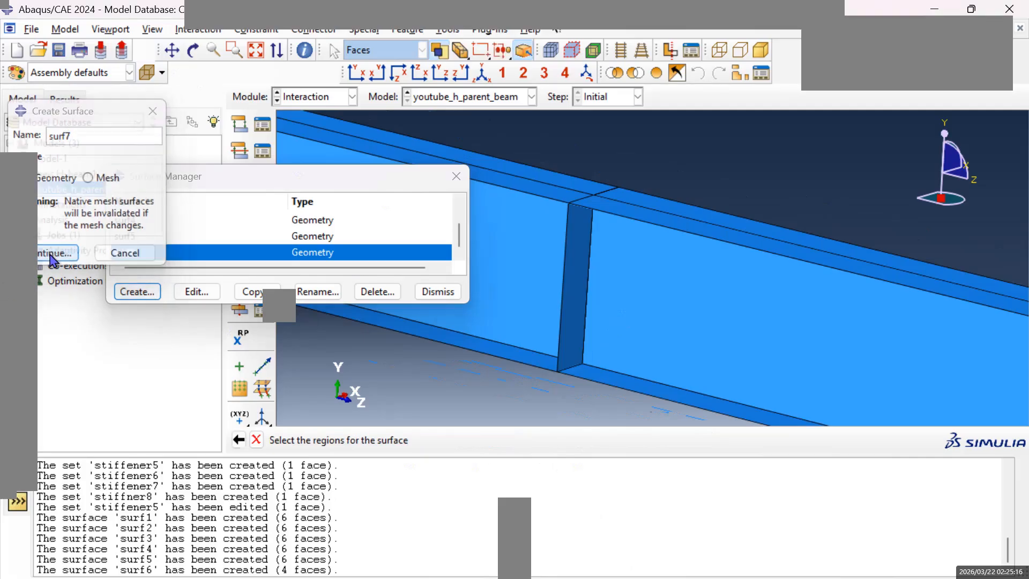
# Define surf7 from the six web, upper flange and lower flange faces around the third stiffener, using the brown side.
pyautogui.click(628, 318)
pyautogui.keyDown('shift'); pyautogui.click(528, 299); pyautogui.keyUp('shift')
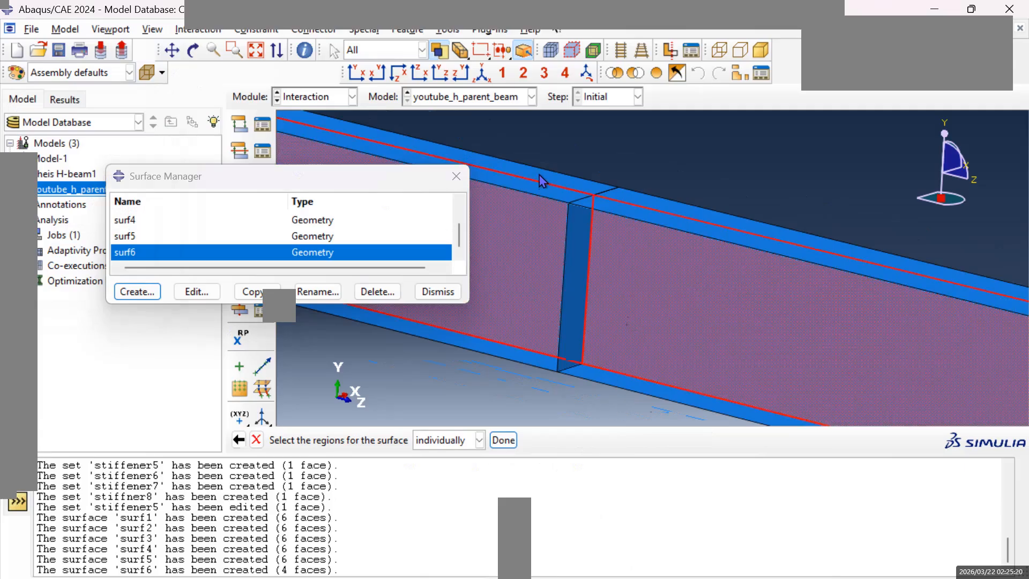
pyautogui.keyDown('shift'); pyautogui.click(546, 191); pyautogui.keyUp('shift')
pyautogui.keyDown('shift'); pyautogui.click(647, 223); pyautogui.keyUp('shift')
pyautogui.keyDown('shift'); pyautogui.click(518, 356); pyautogui.keyUp('shift')
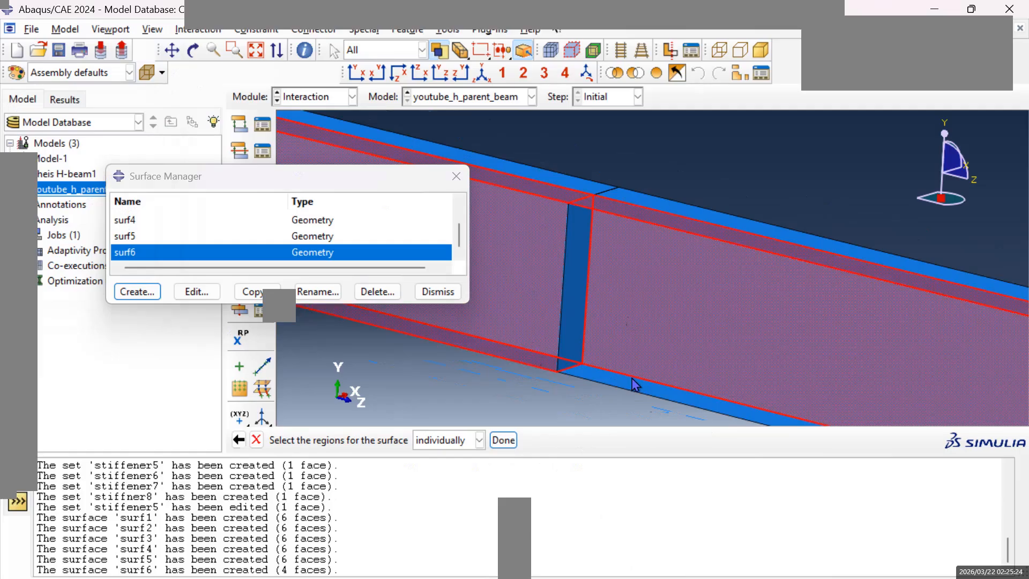
pyautogui.keyDown('shift'); pyautogui.click(622, 387); pyautogui.keyUp('shift')
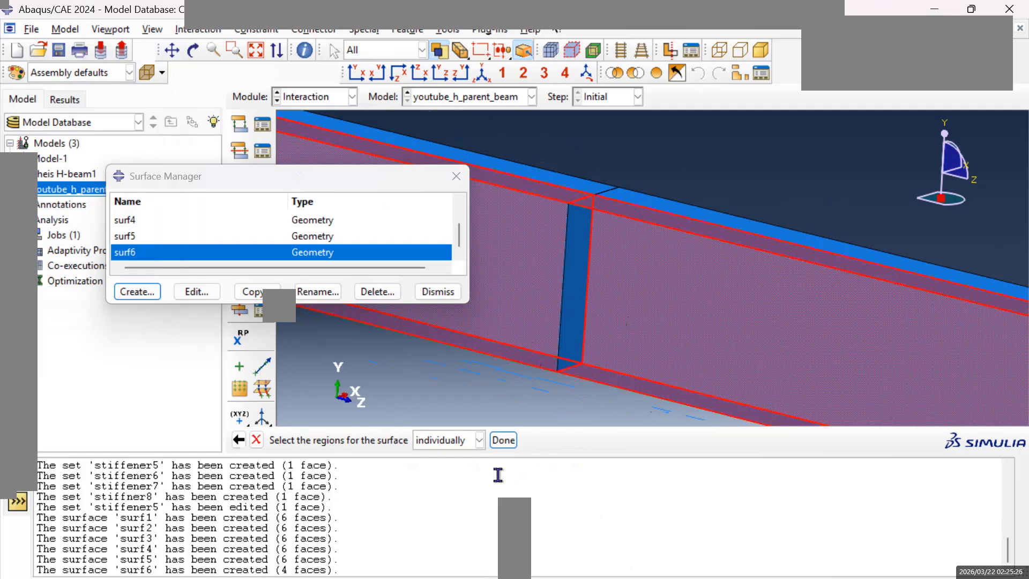
pyautogui.click(504, 441)
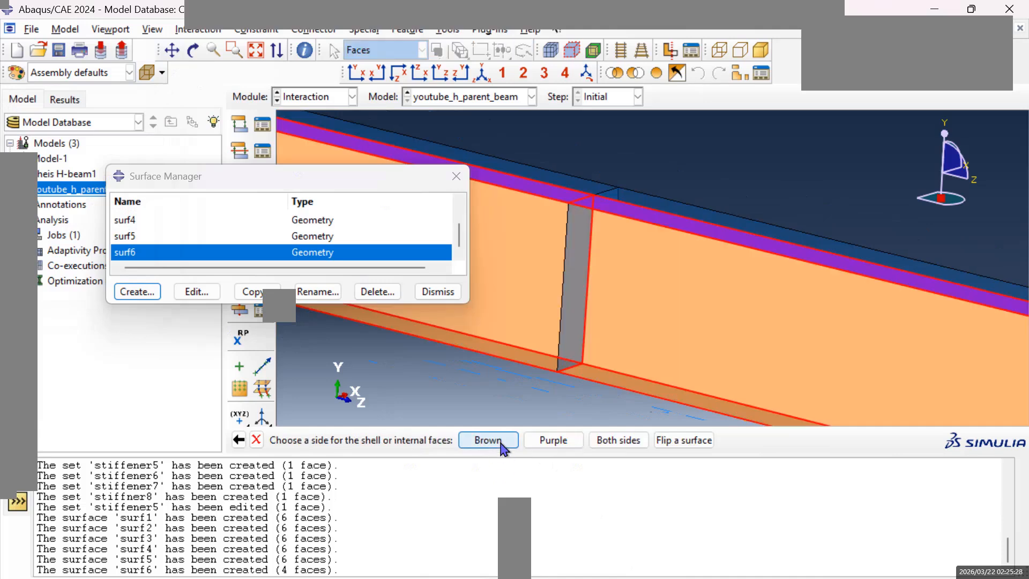
pyautogui.click(502, 442)
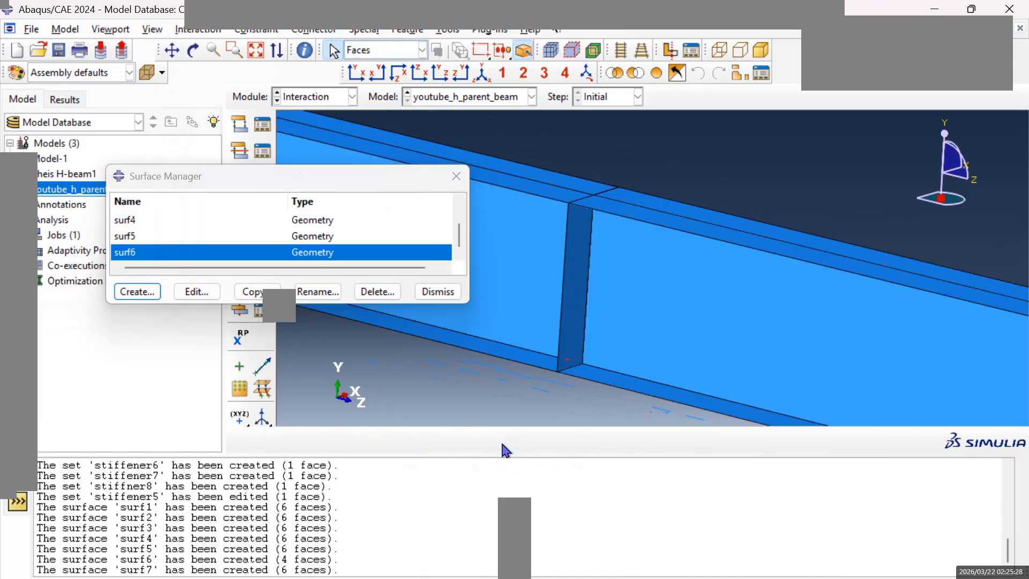
# Start a new geometry surface named surf8 for the last stiffener near the beam's origin end.
pyautogui.click(172, 49)
pyautogui.moveTo(463, 257); pyautogui.dragTo(836, 347)
pyautogui.click(138, 292)
pyautogui.write('surf8')
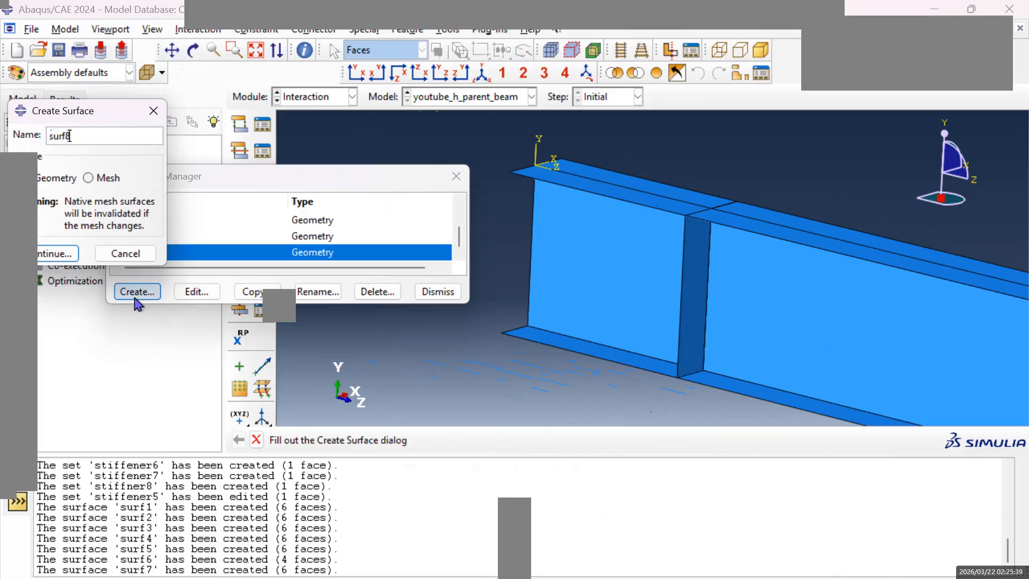
pyautogui.click(58, 253)
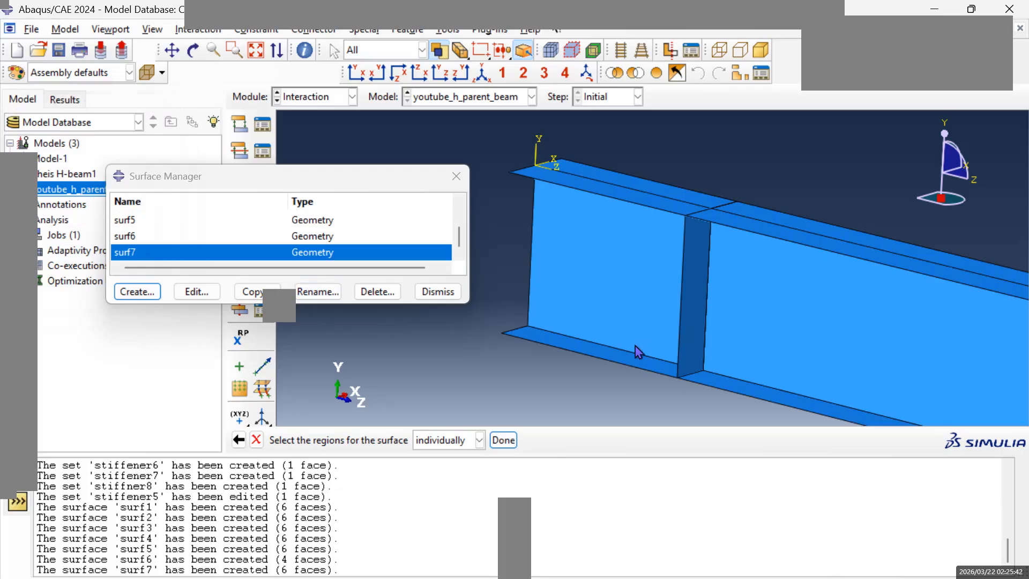
# Define surf8 from the six lower flange, upper flange and web faces around the last stiffener, using the brown side.
pyautogui.click(631, 361)
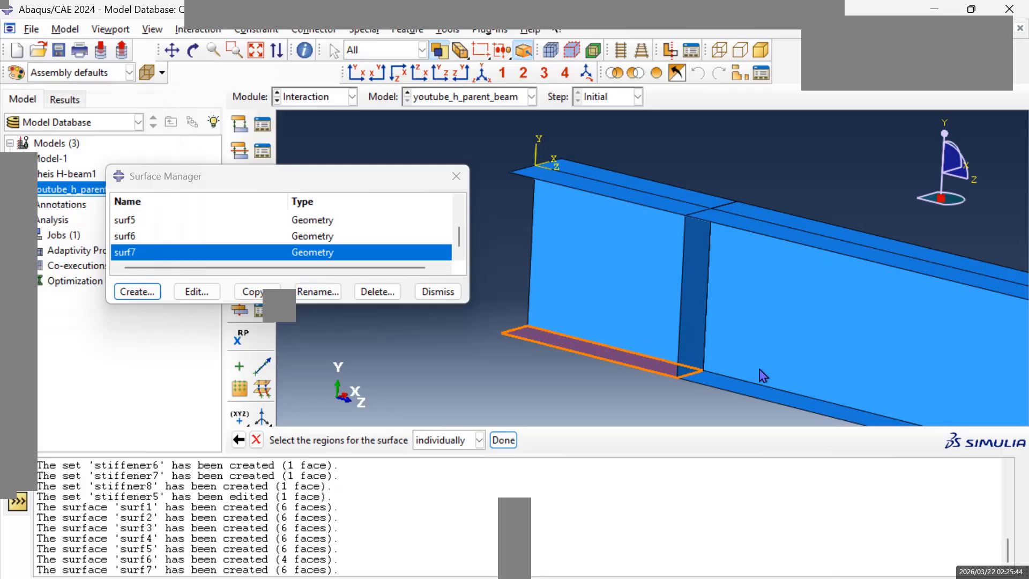
pyautogui.keyDown('shift'); pyautogui.click(745, 394); pyautogui.keyUp('shift')
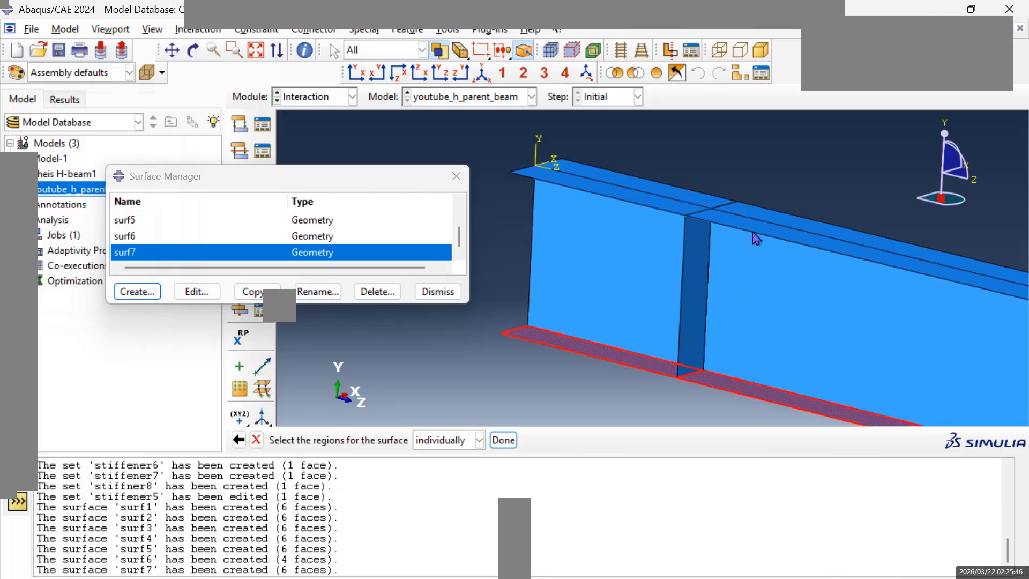
pyautogui.keyDown('shift'); pyautogui.click(736, 231); pyautogui.keyUp('shift')
pyautogui.keyDown('shift'); pyautogui.click(665, 210); pyautogui.keyUp('shift')
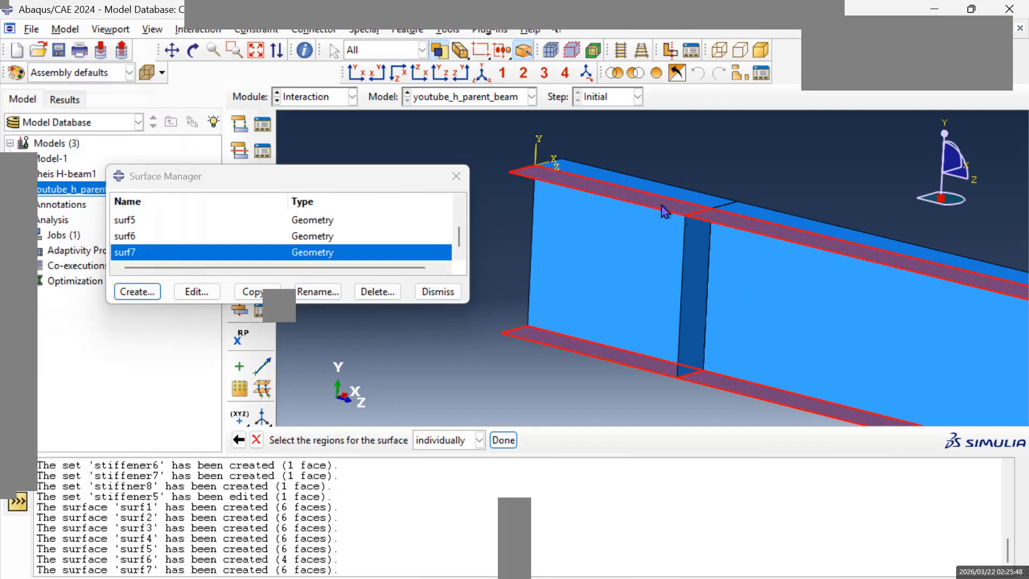
pyautogui.keyDown('shift'); pyautogui.click(786, 307); pyautogui.keyUp('shift')
pyautogui.keyDown('shift'); pyautogui.click(638, 313); pyautogui.keyUp('shift')
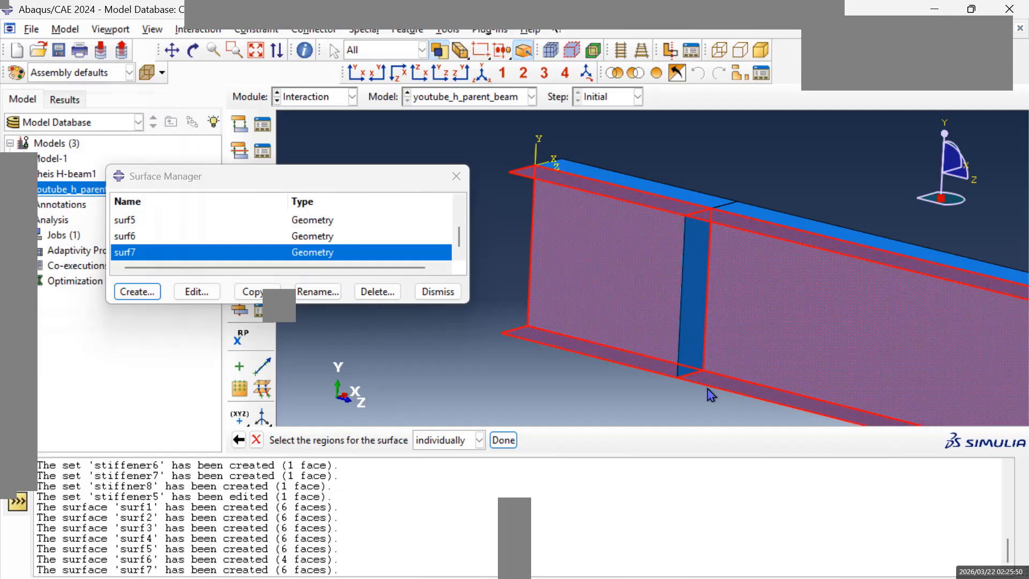
pyautogui.click(503, 440)
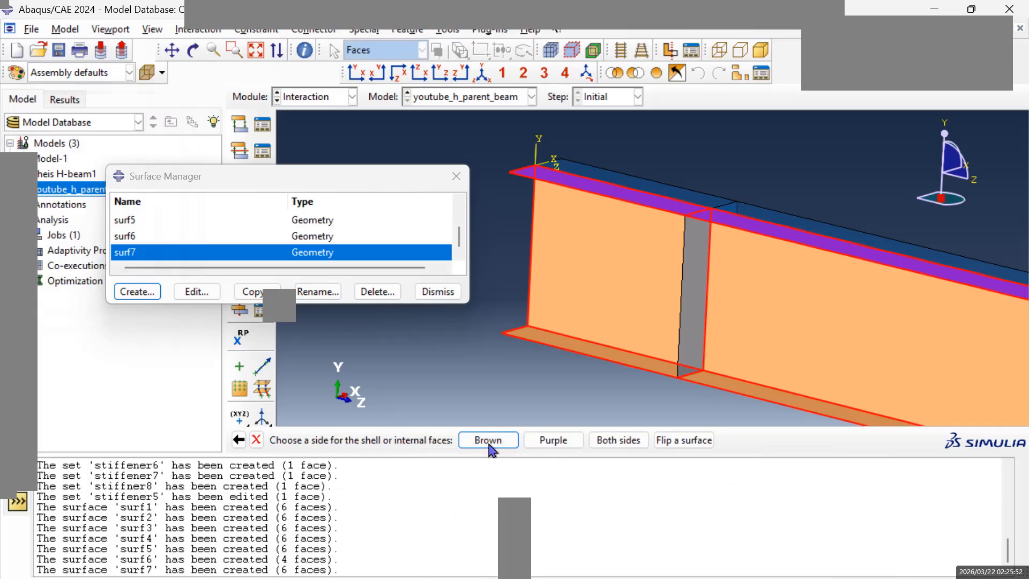
pyautogui.click(504, 445)
# Open surf8 from the surface list and check which beam faces it covers along the web and flanges.
pyautogui.scroll(2, 171, 249)
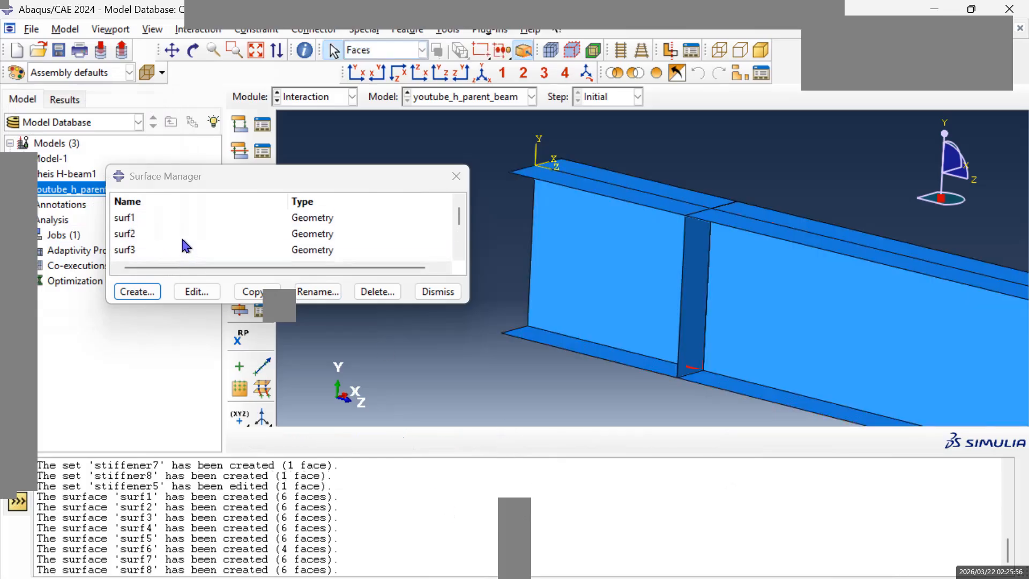
pyautogui.scroll(-3, 180, 235)
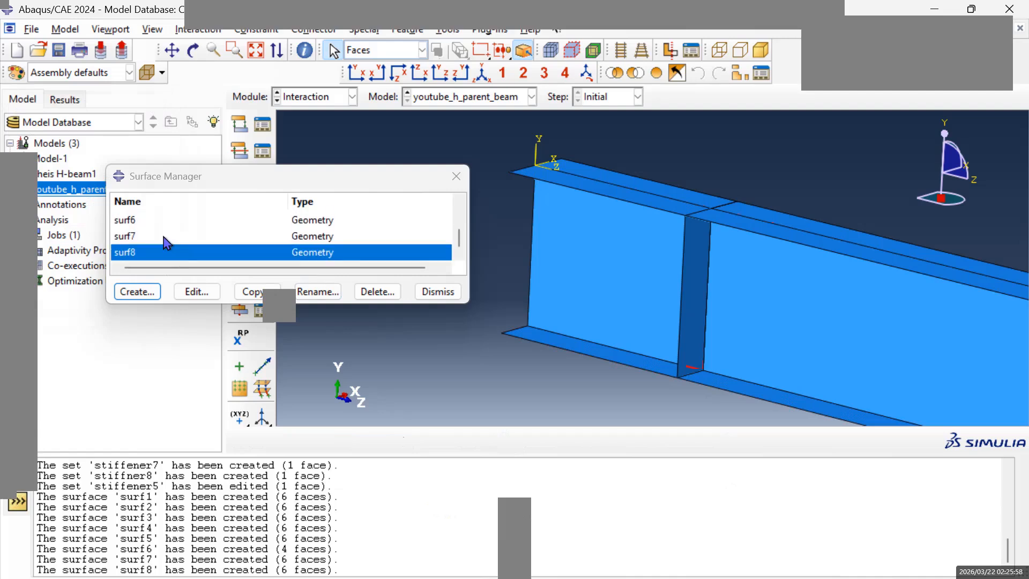
pyautogui.doubleClick(206, 257)
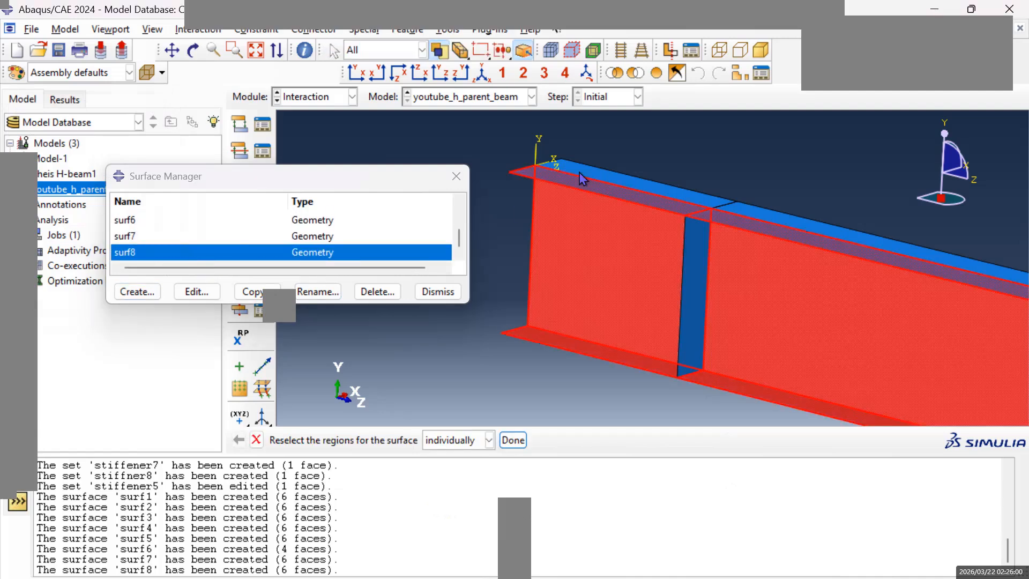
pyautogui.click(172, 51)
pyautogui.moveTo(797, 274); pyautogui.dragTo(643, 266)
pyautogui.moveTo(915, 351); pyautogui.dragTo(472, 291)
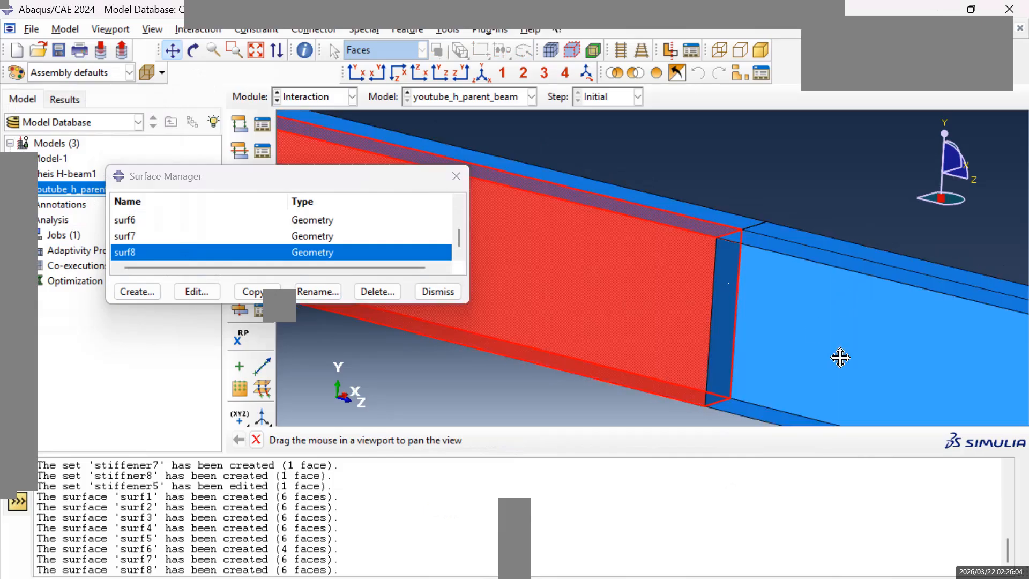
pyautogui.moveTo(841, 356); pyautogui.dragTo(553, 275)
pyautogui.scroll(-1, 578, 304)
pyautogui.scroll(5, 578, 304)
pyautogui.moveTo(695, 348); pyautogui.dragTo(585, 293)
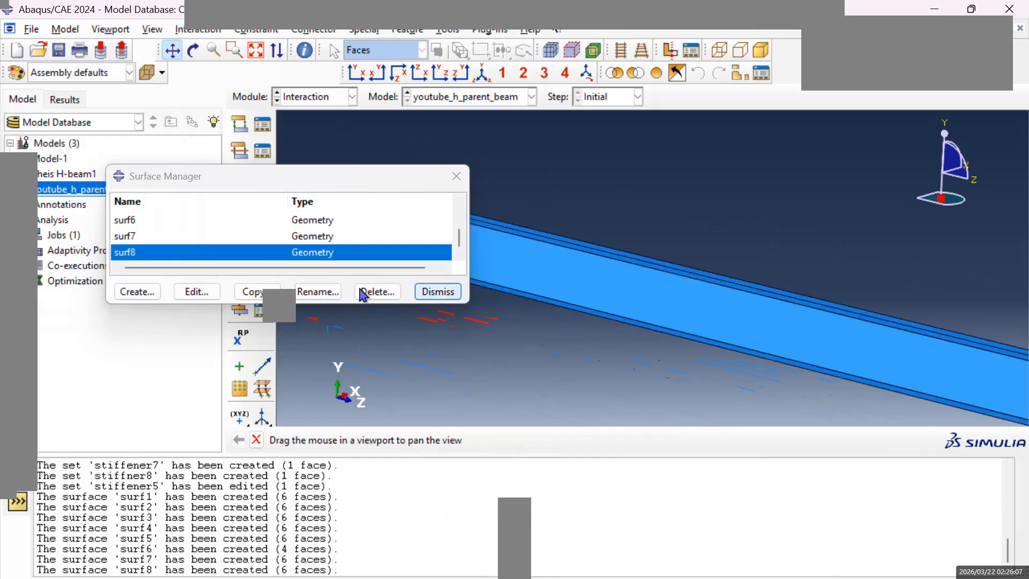
# Open surf7 and check its web and flange faces on both sides of its stiffener.
pyautogui.doubleClick(241, 237)
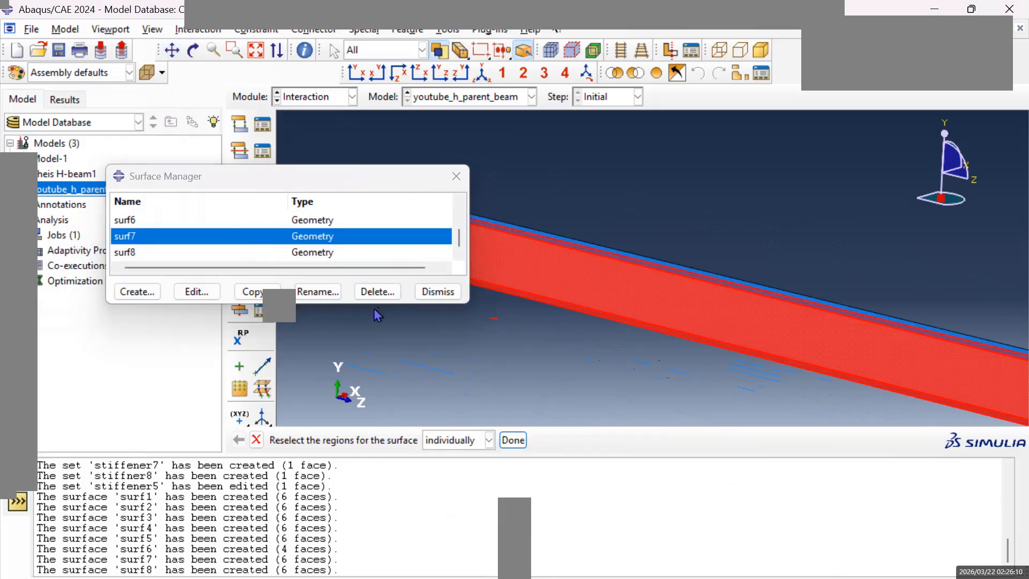
pyautogui.click(173, 50)
pyautogui.moveTo(963, 329); pyautogui.dragTo(696, 292)
pyautogui.moveTo(840, 383); pyautogui.dragTo(722, 306)
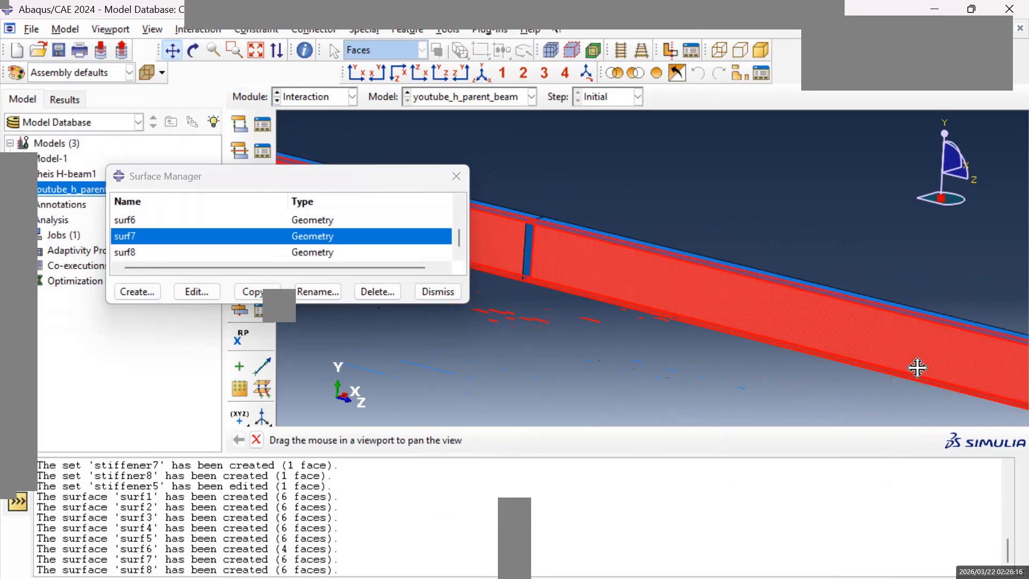
pyautogui.moveTo(809, 329); pyautogui.dragTo(859, 330)
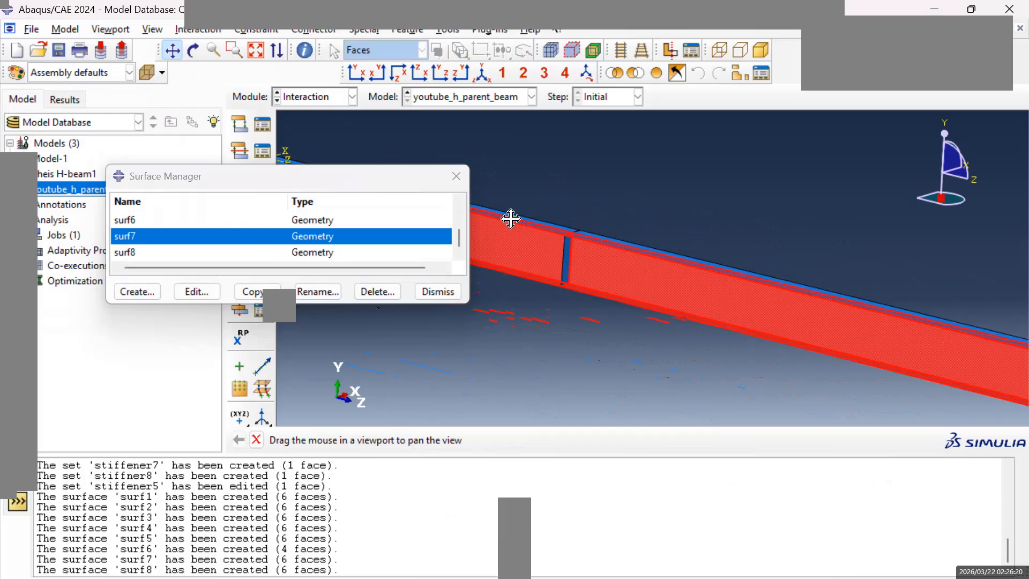
pyautogui.click(172, 50)
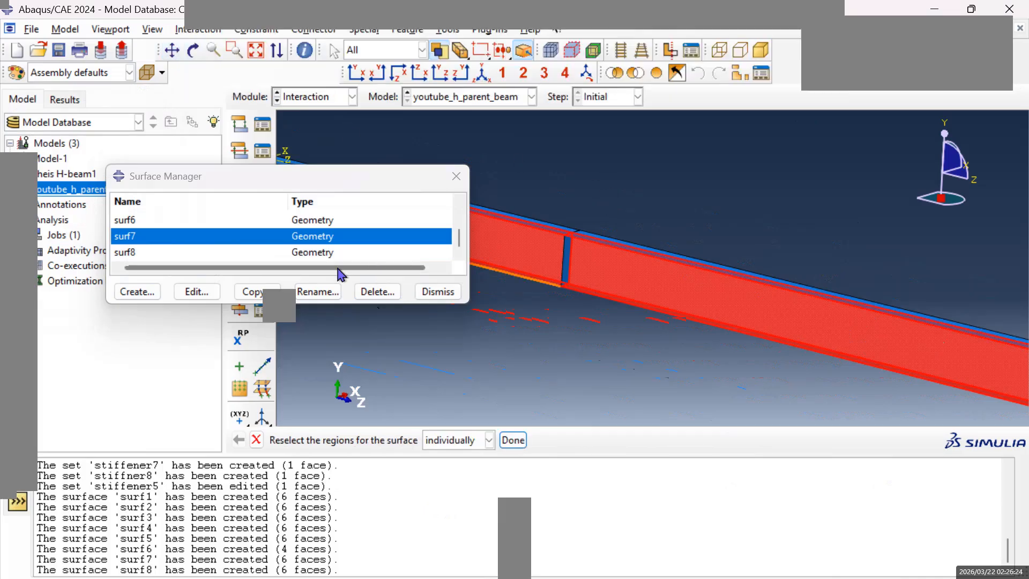
# Compare the web and flange face coverage of surf6 with that of surf7.
pyautogui.click(131, 222)
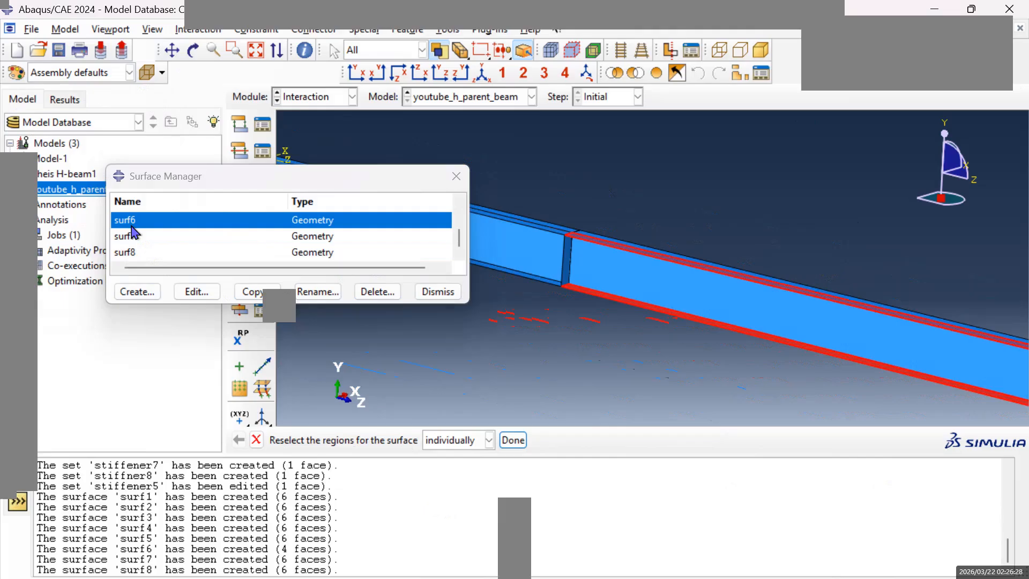
pyautogui.click(136, 243)
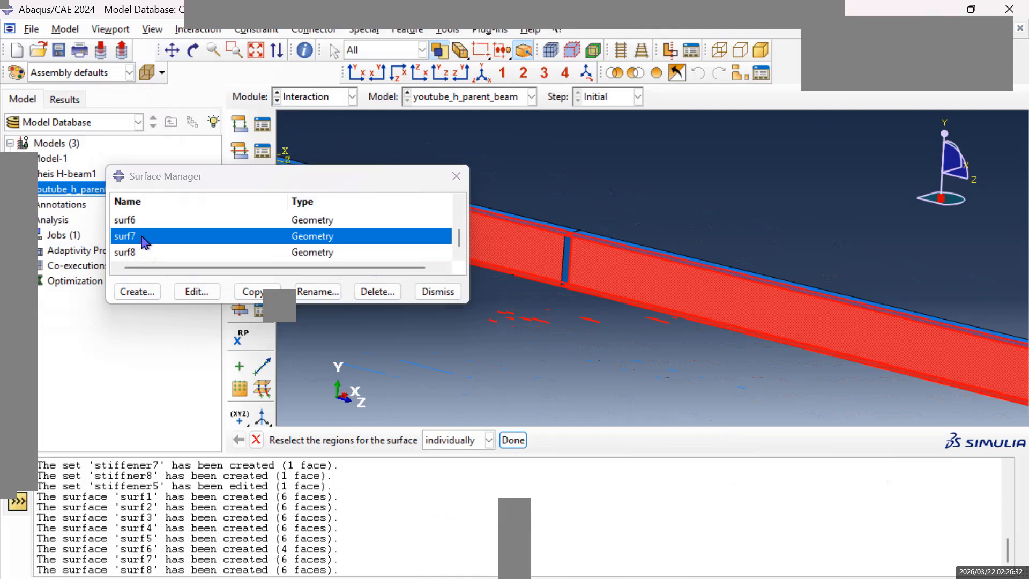
pyautogui.scroll(1, 141, 228)
pyautogui.scroll(-1, 141, 228)
pyautogui.click(133, 225)
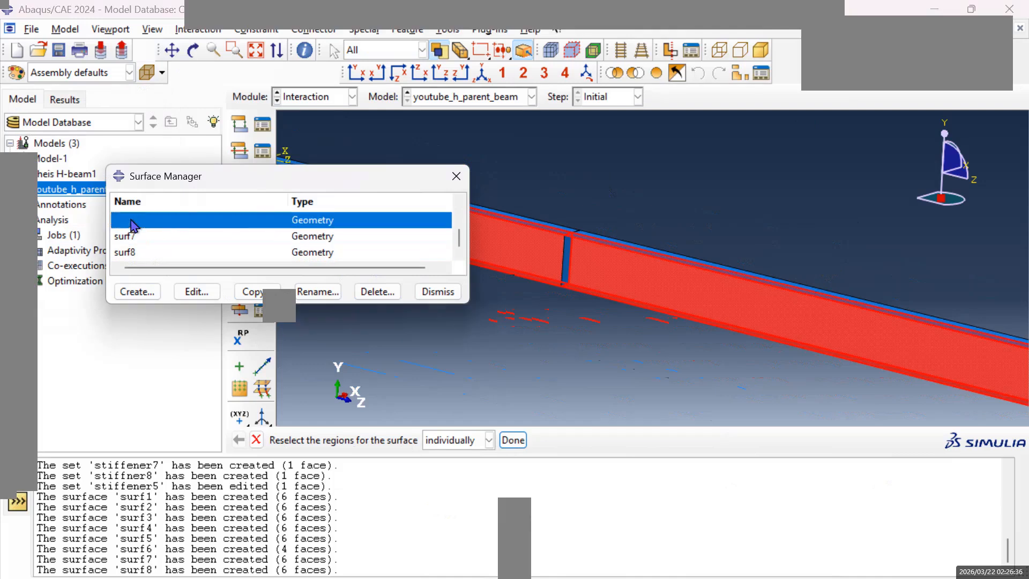
# Edit surf6 to add the two web faces on either side of its stiffener, using the brown side.
pyautogui.click(172, 50)
pyautogui.moveTo(689, 292)
pyautogui.mouseDown()
pyautogui.moveTo(478, 220)
pyautogui.moveTo(712, 264)
pyautogui.moveTo(487, 234)
pyautogui.moveTo(705, 292)
pyautogui.moveTo(533, 260)
pyautogui.moveTo(627, 305)
pyautogui.moveTo(593, 299)
pyautogui.moveTo(731, 311)
pyautogui.moveTo(547, 260)
pyautogui.moveTo(686, 312)
pyautogui.mouseUp()
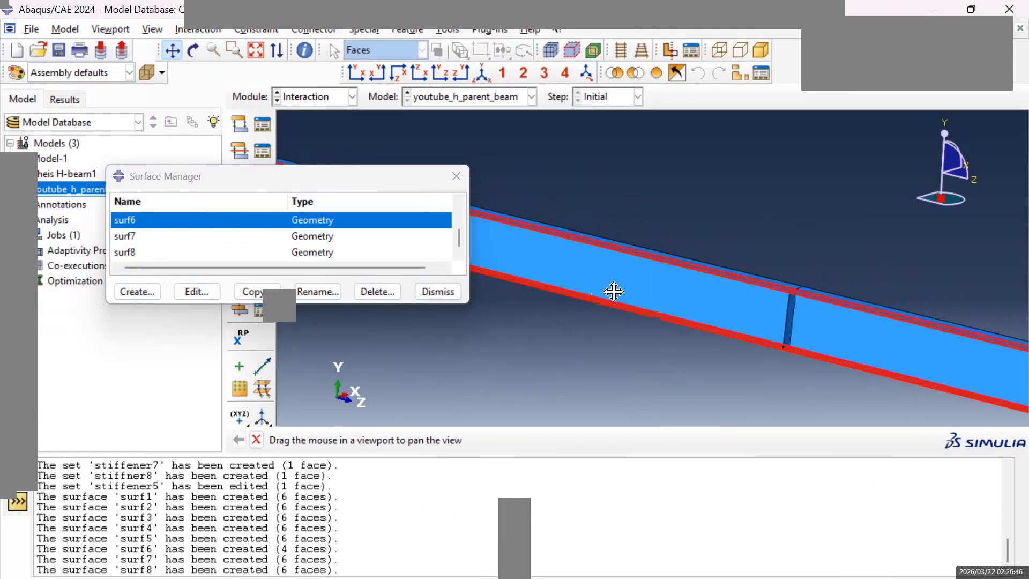
pyautogui.click(194, 294)
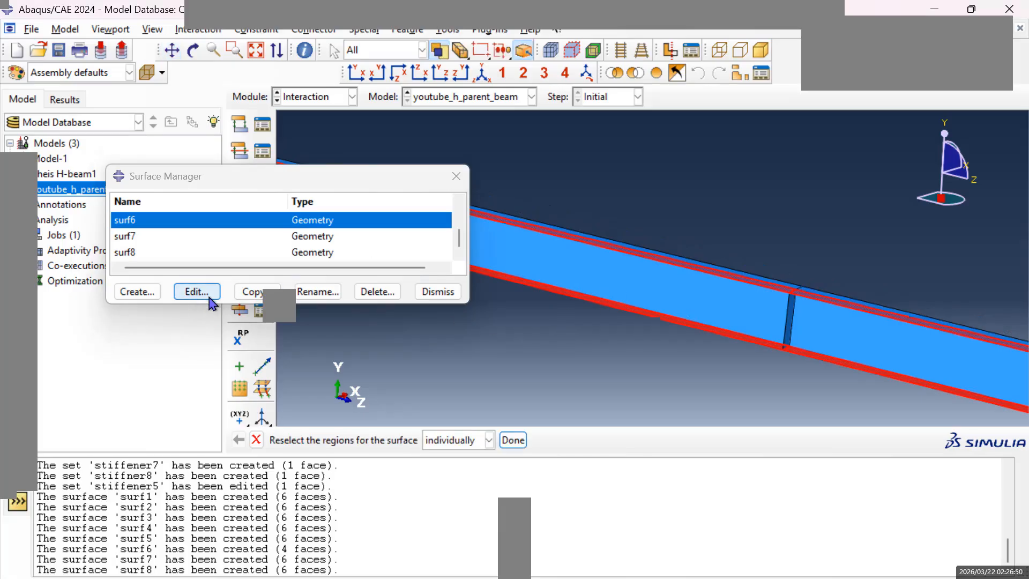
pyautogui.keyDown('shift'); pyautogui.click(598, 276); pyautogui.keyUp('shift')
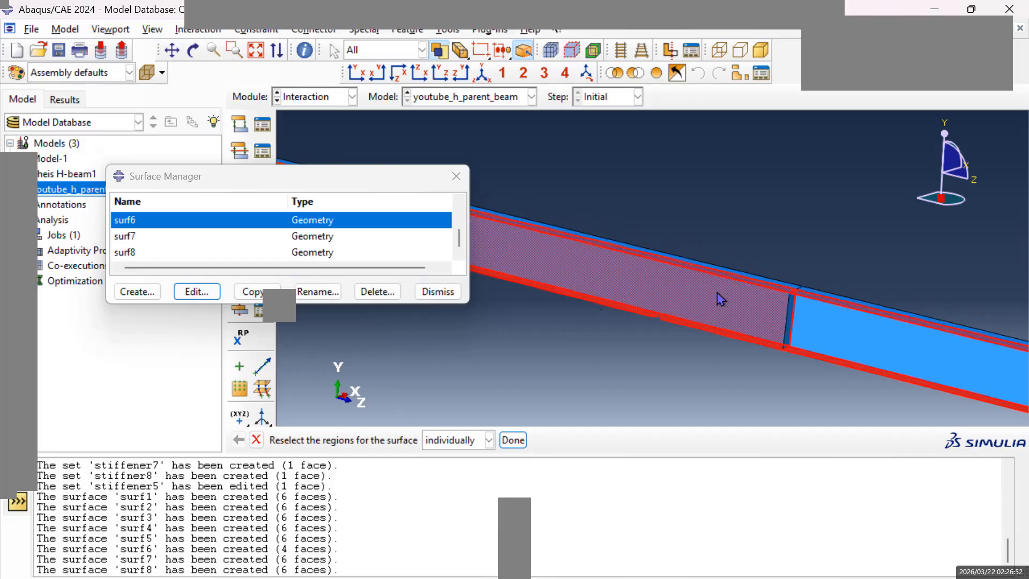
pyautogui.keyDown('shift'); pyautogui.click(866, 344); pyautogui.keyUp('shift')
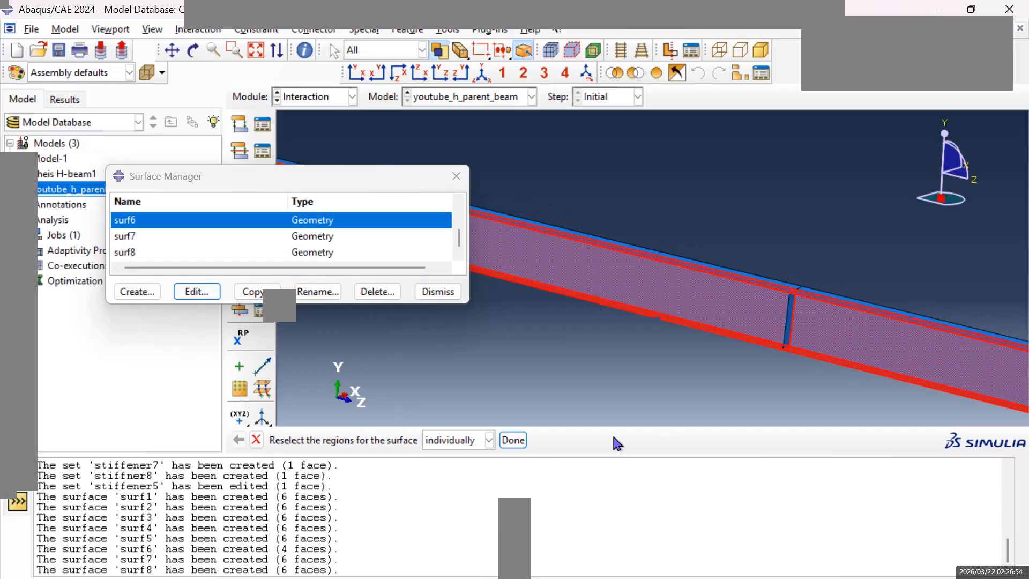
pyautogui.click(512, 440)
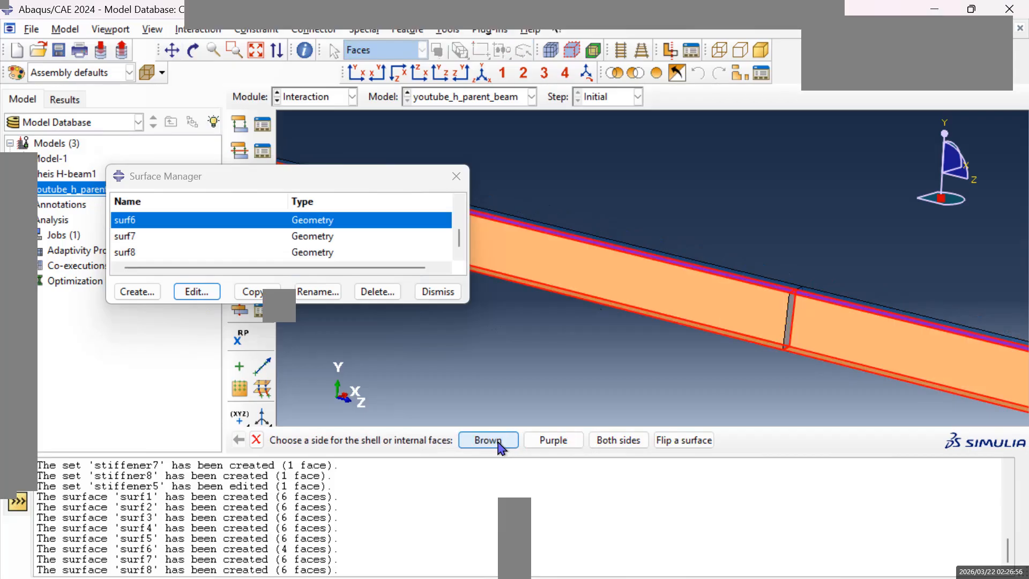
pyautogui.click(488, 440)
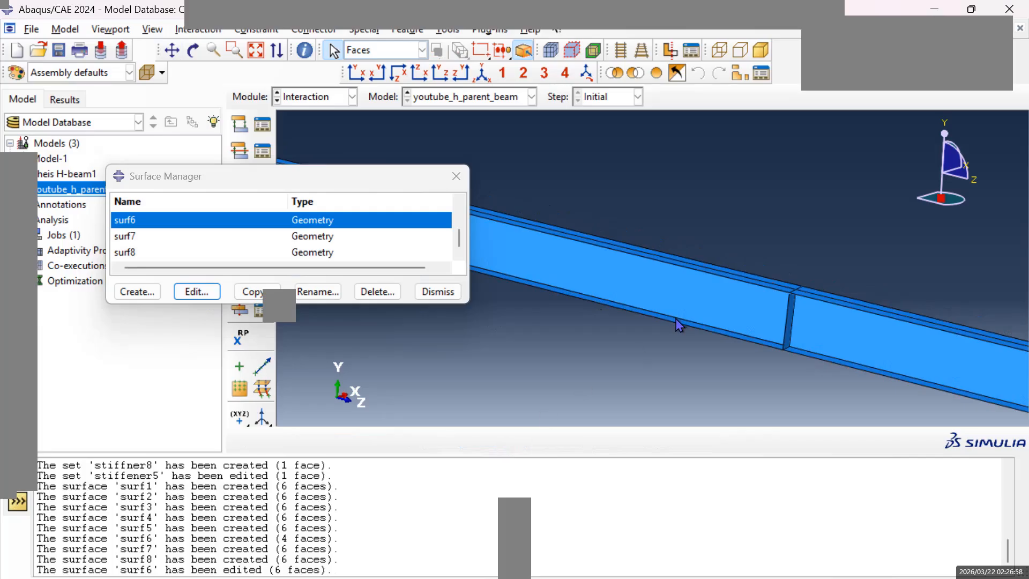
# Reopen surf6 and check its web and flange faces on both sides of the stiffener, toward the beam's end.
pyautogui.click(126, 224)
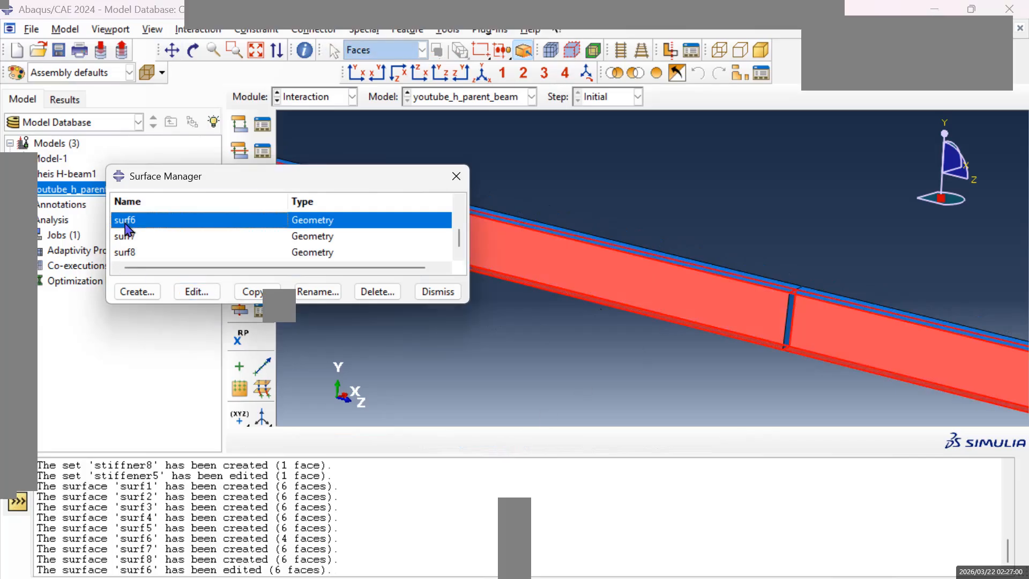
pyautogui.doubleClick(125, 224)
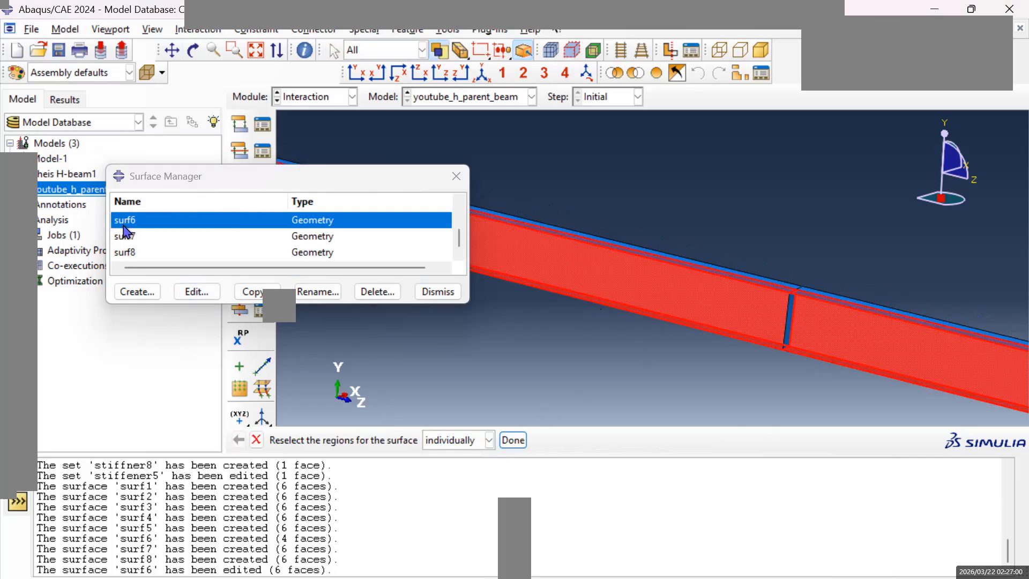
pyautogui.click(172, 50)
pyautogui.moveTo(892, 350)
pyautogui.mouseDown()
pyautogui.moveTo(511, 305)
pyautogui.moveTo(662, 358)
pyautogui.moveTo(619, 325)
pyautogui.mouseUp()
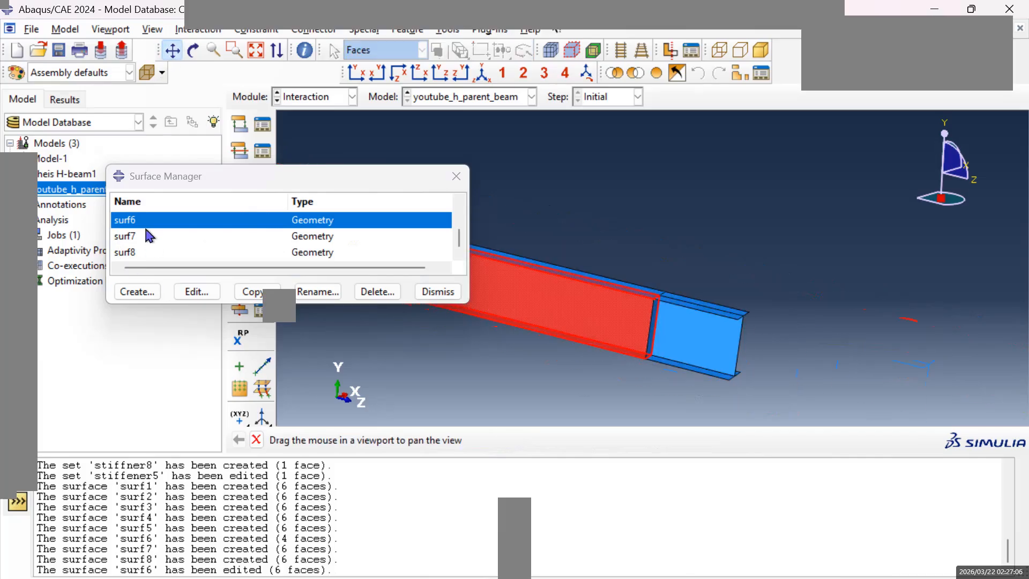
# Check which beam faces surf5, surf4, surf3 and surf2 cover, viewing the whole beam isometrically.
pyautogui.scroll(1, 151, 237)
pyautogui.doubleClick(144, 251)
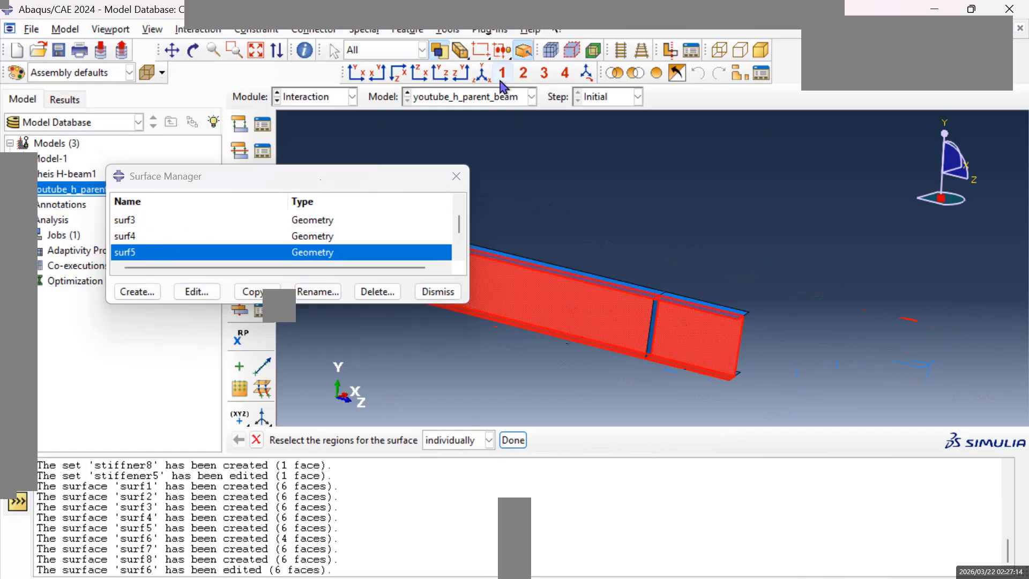
pyautogui.click(484, 78)
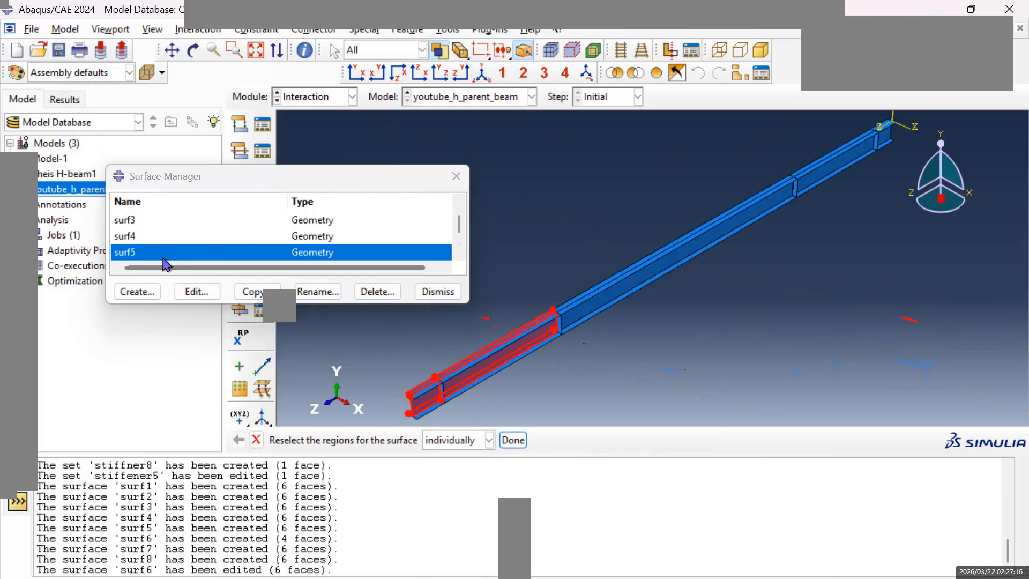
pyautogui.click(171, 241)
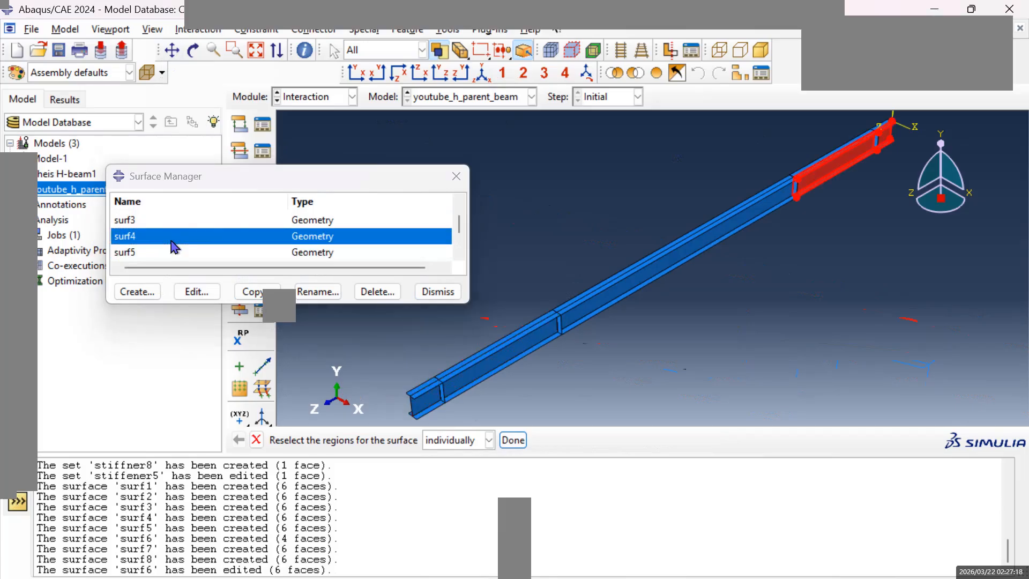
pyautogui.click(158, 220)
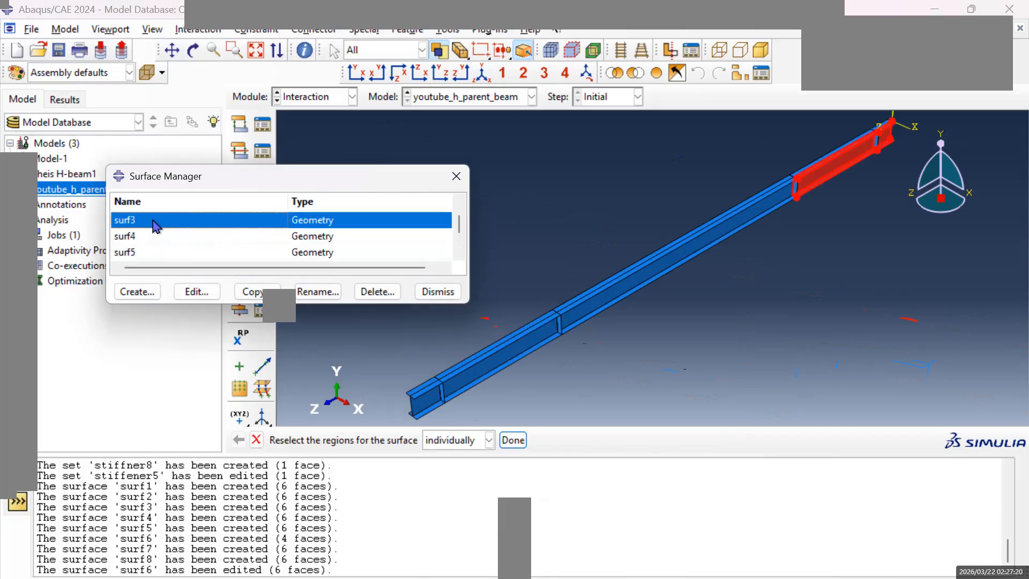
pyautogui.scroll(2, 158, 250)
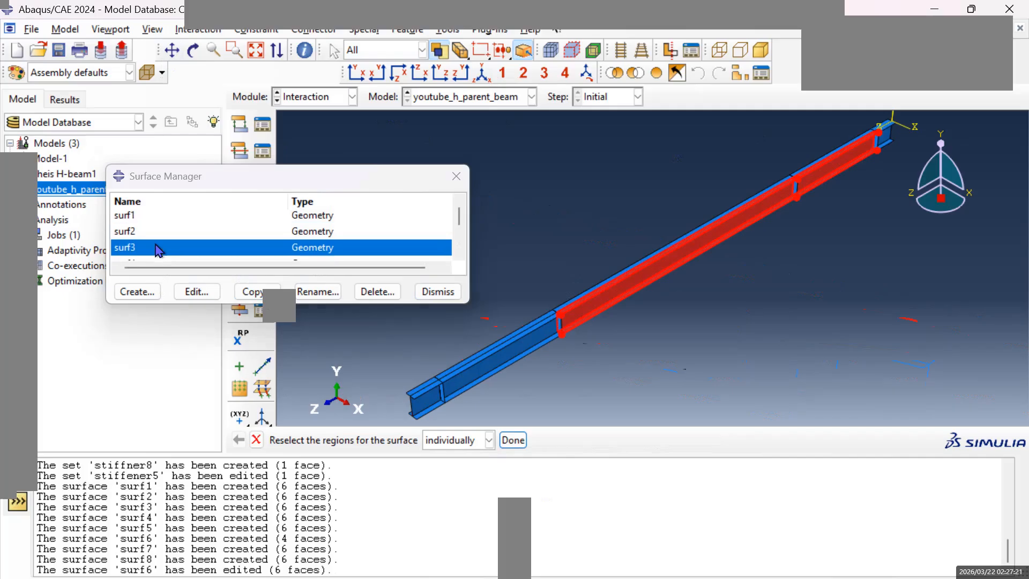
pyautogui.click(126, 234)
# Check the faces of surf1 at the beam's end, cancel its editing and close the surface list.
pyautogui.click(122, 220)
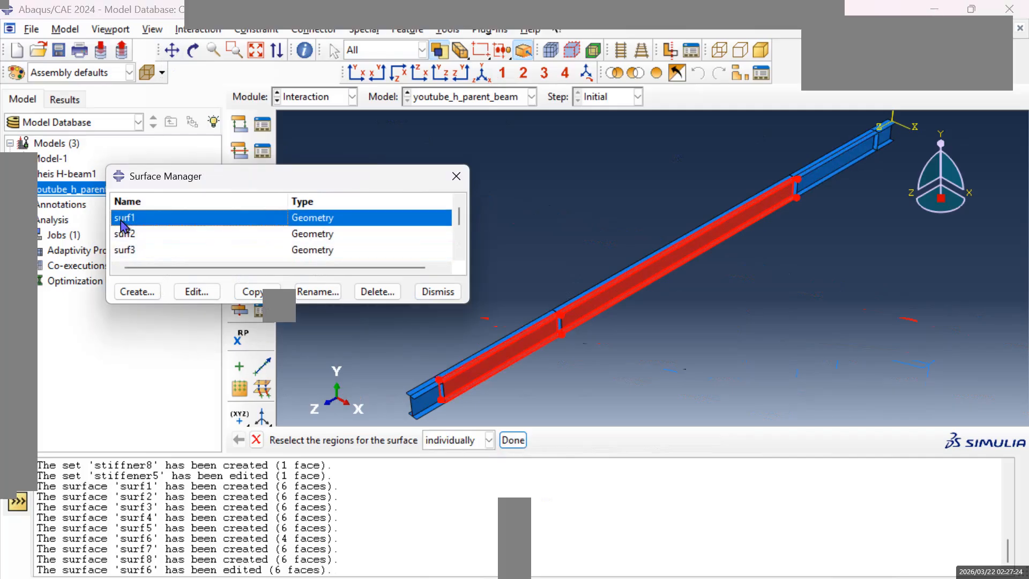
pyautogui.scroll(-4, 462, 359)
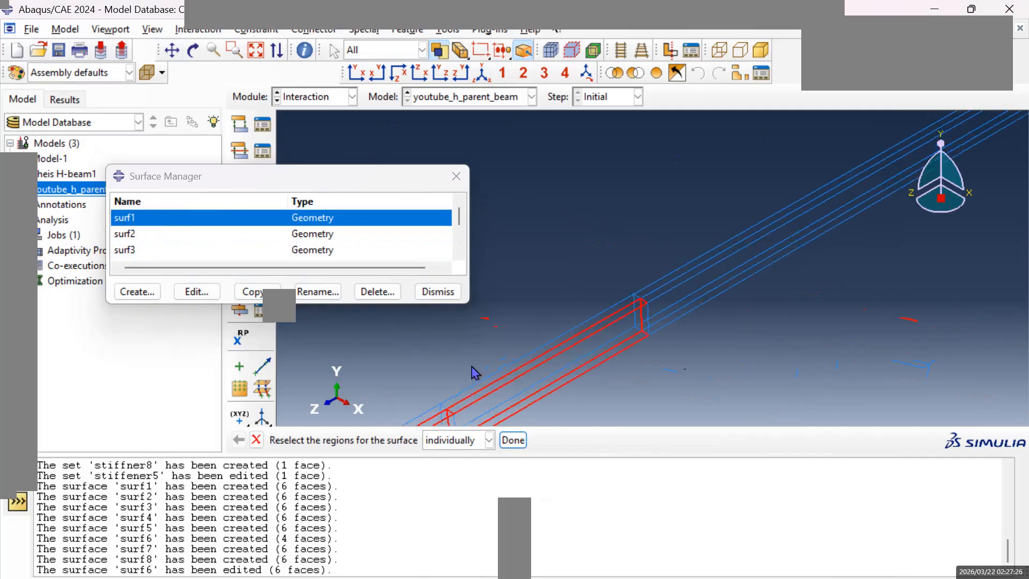
pyautogui.scroll(4, 490, 379)
pyautogui.scroll(3, 527, 378)
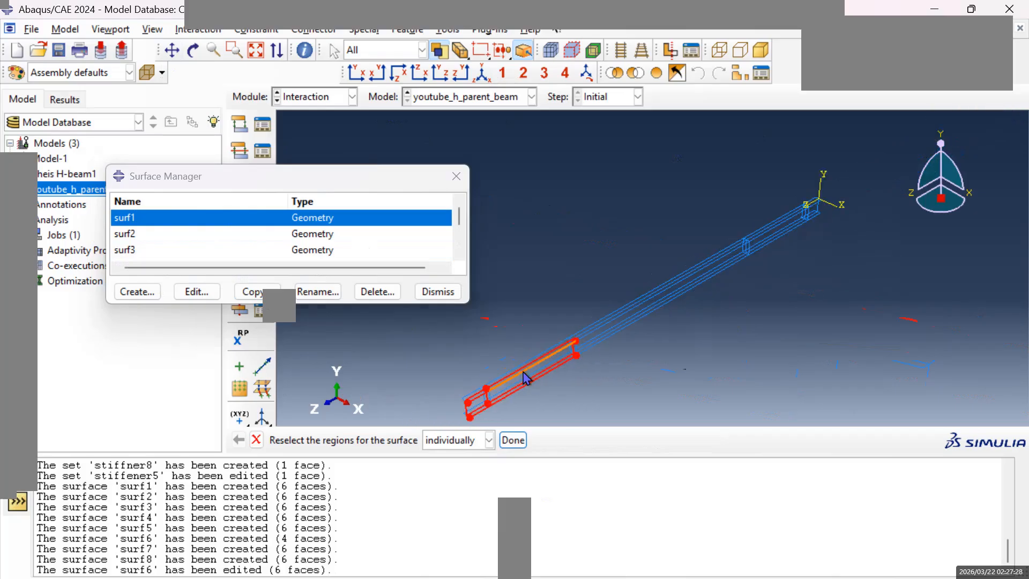
pyautogui.click(514, 440)
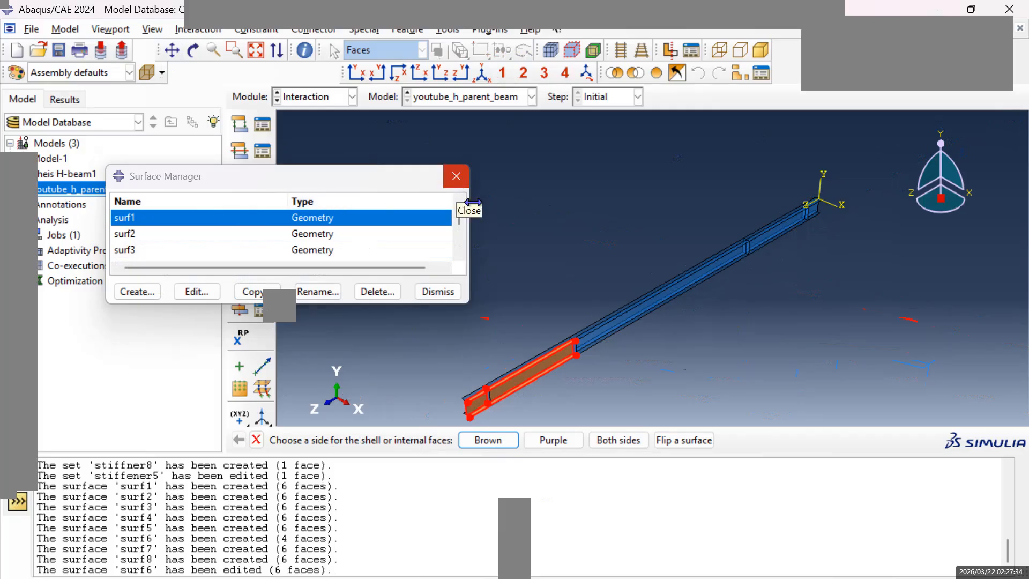
pyautogui.click(260, 441)
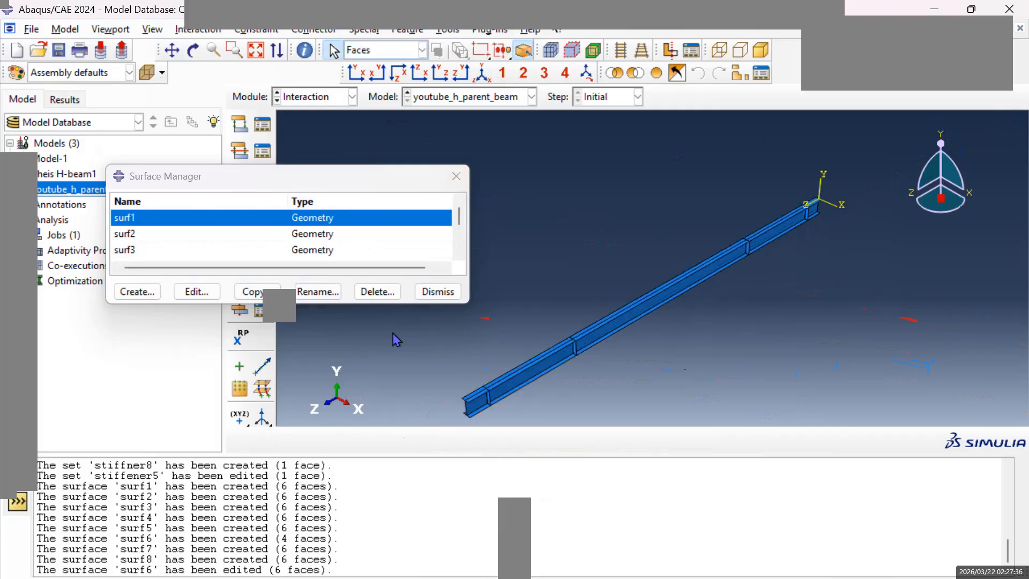
pyautogui.scroll(-3, 159, 231)
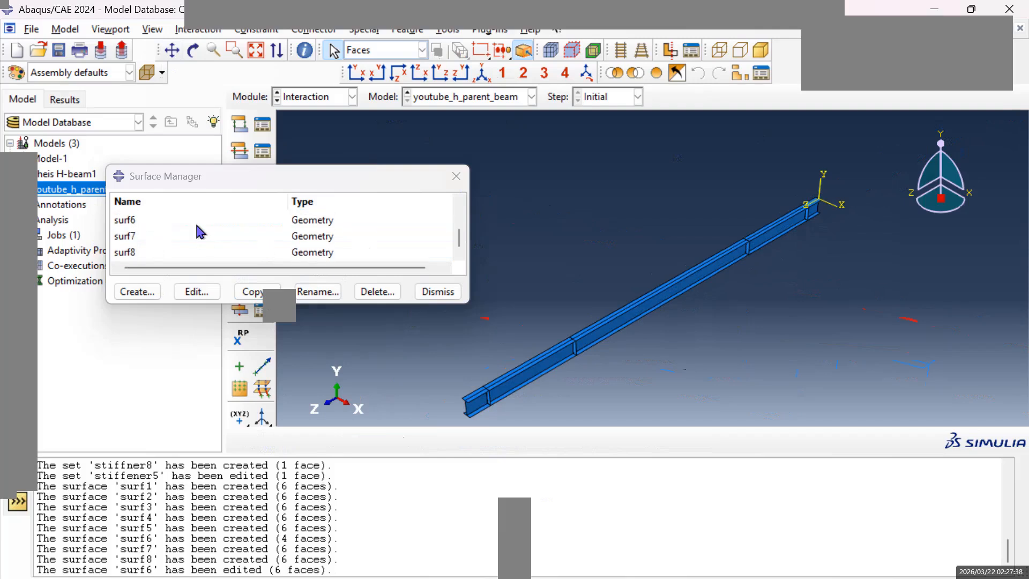
pyautogui.click(456, 176)
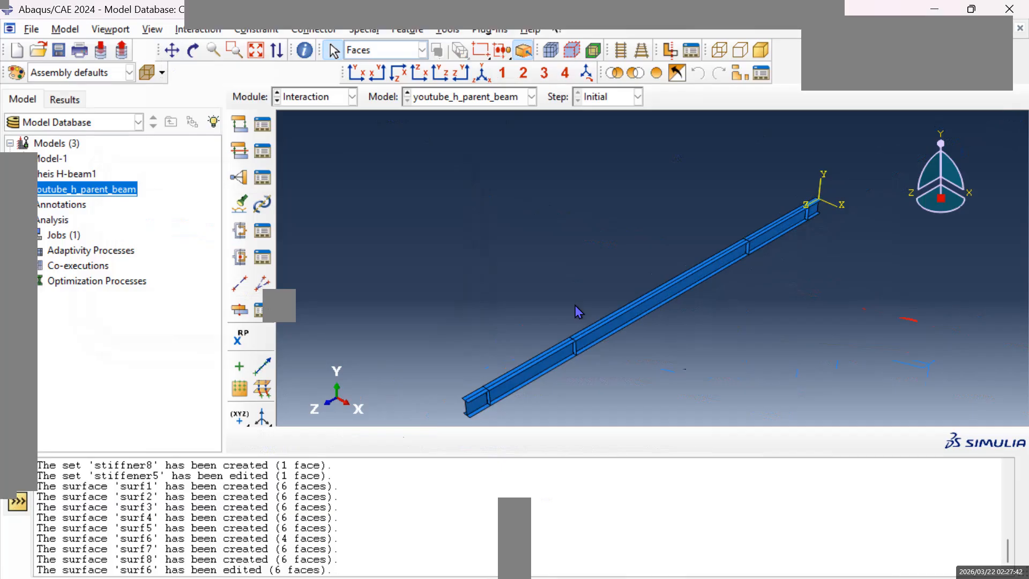
# Examine where the stiffener nearest the beam's end opposite the origin meets the web and flanges.
pyautogui.scroll(-3, 536, 349)
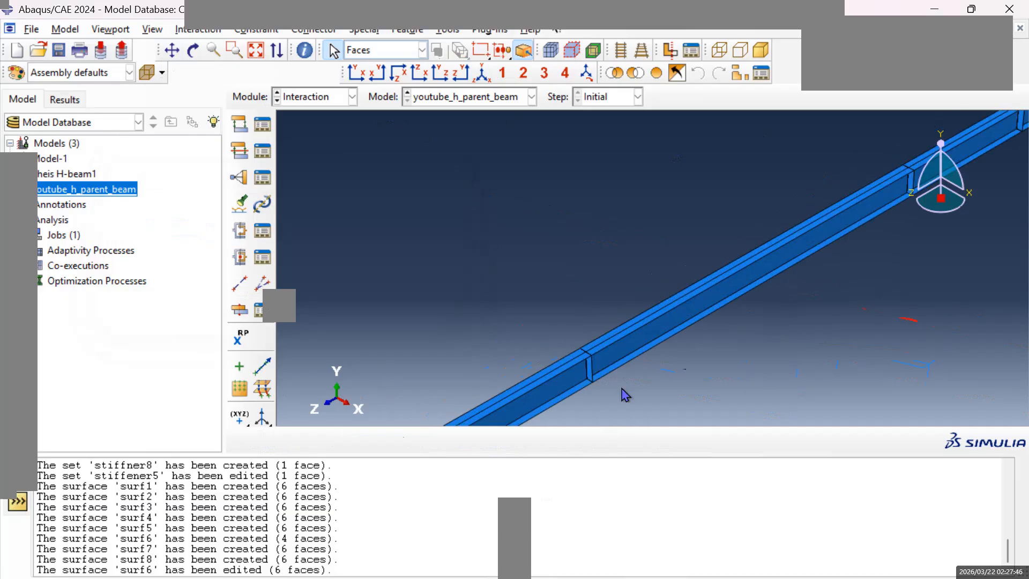
pyautogui.click(172, 50)
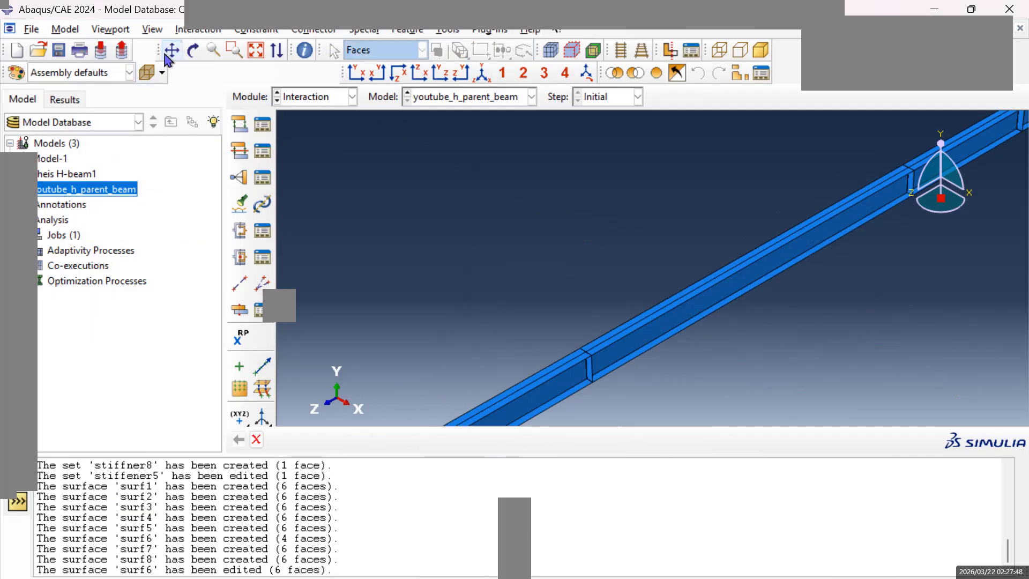
pyautogui.moveTo(542, 375)
pyautogui.mouseDown()
pyautogui.moveTo(588, 324)
pyautogui.moveTo(620, 232)
pyautogui.moveTo(515, 292)
pyautogui.mouseUp()
pyautogui.scroll(2, 515, 292)
pyautogui.scroll(3, 517, 292)
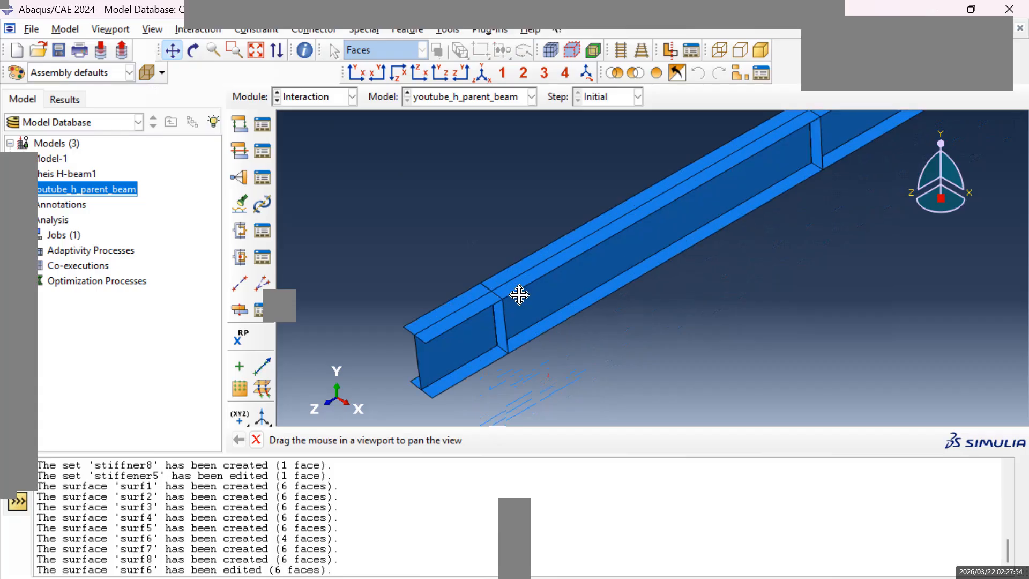
pyautogui.scroll(2, 515, 298)
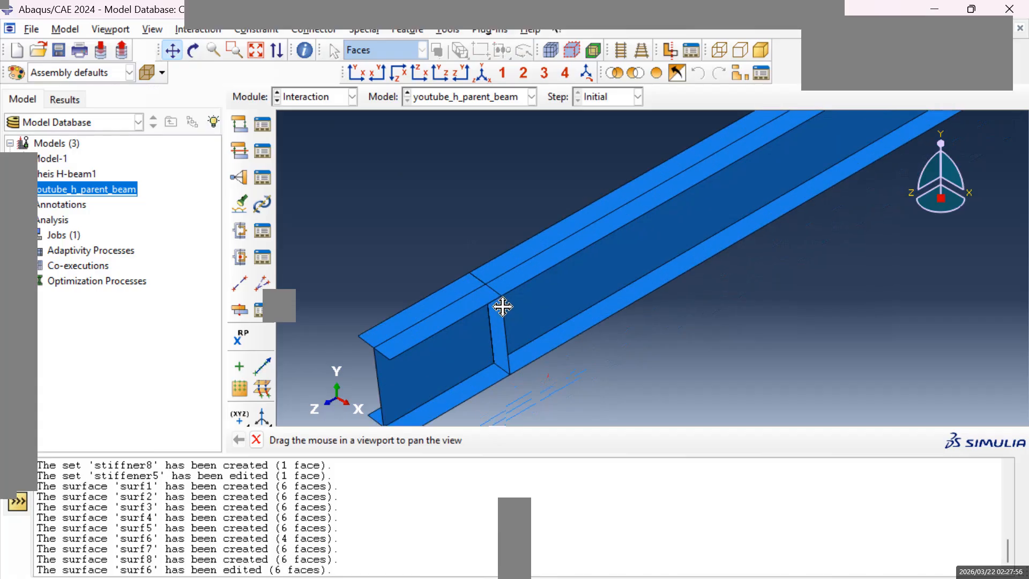
pyautogui.scroll(2, 500, 305)
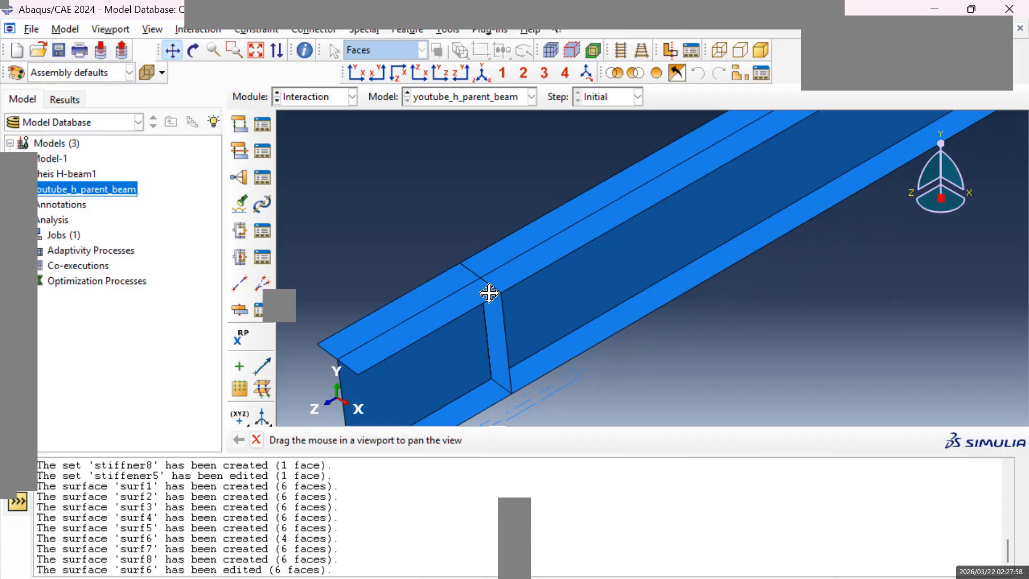
pyautogui.scroll(-1, 493, 310)
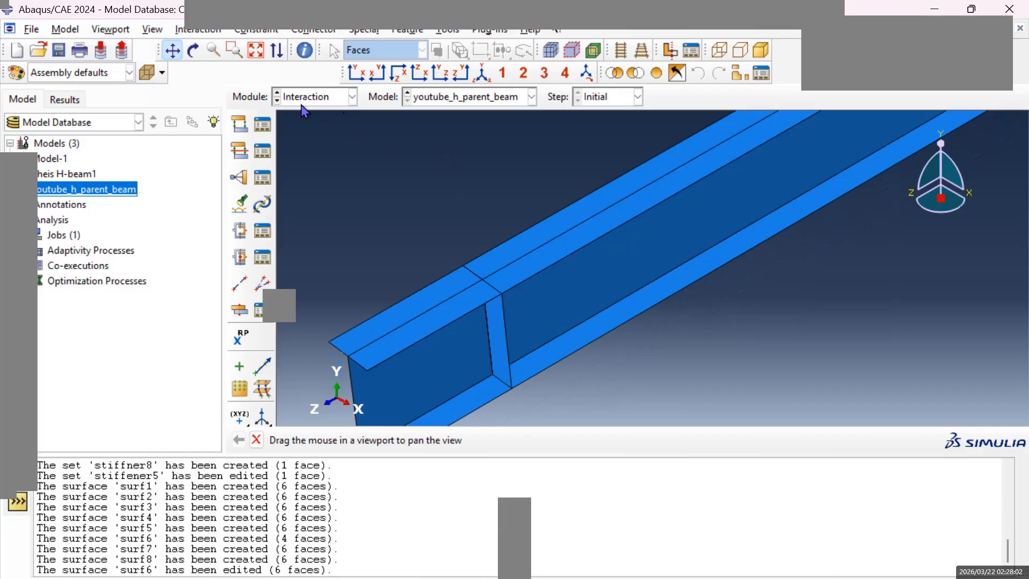
# Create a Tie constraint with surf1 as the main surface and set stiffener1 as the secondary node region, using the default settings.
pyautogui.click(239, 178)
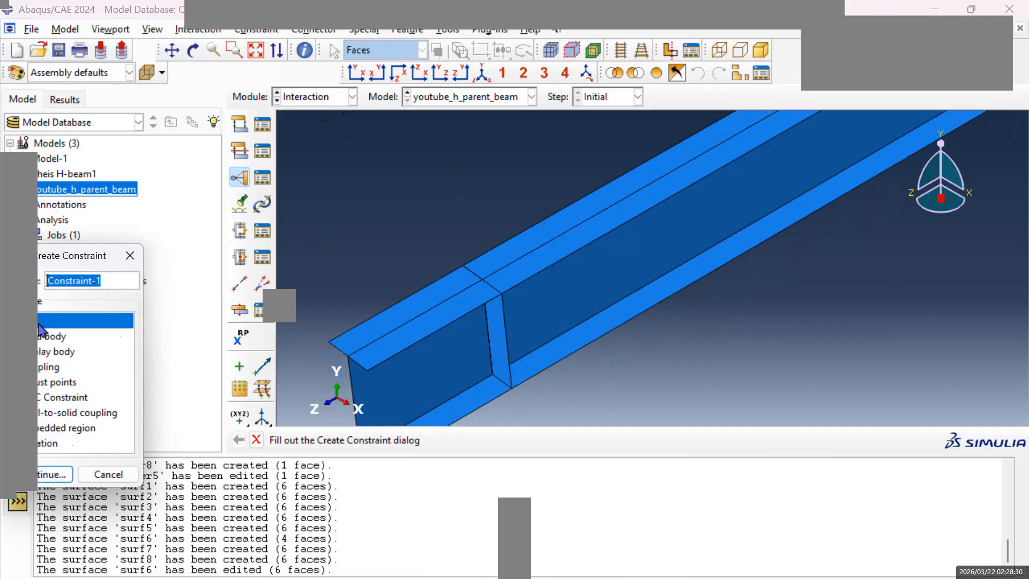
pyautogui.click(52, 474)
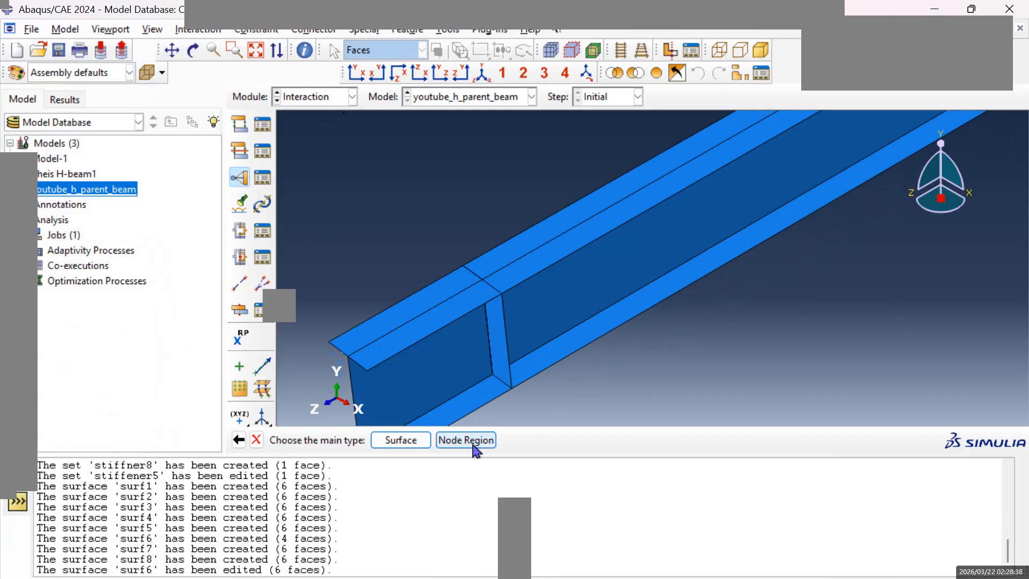
pyautogui.click(409, 442)
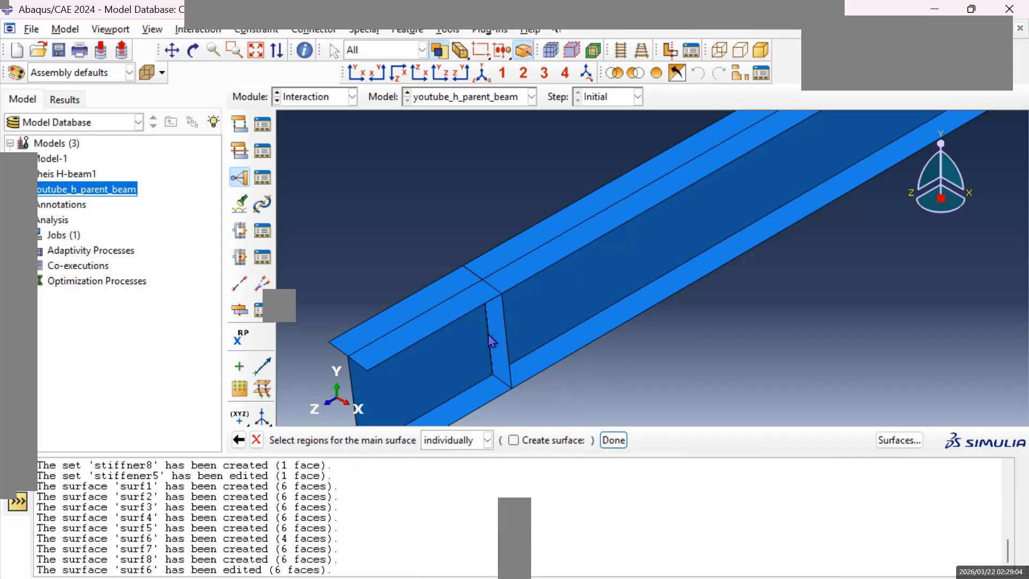
pyautogui.click(896, 442)
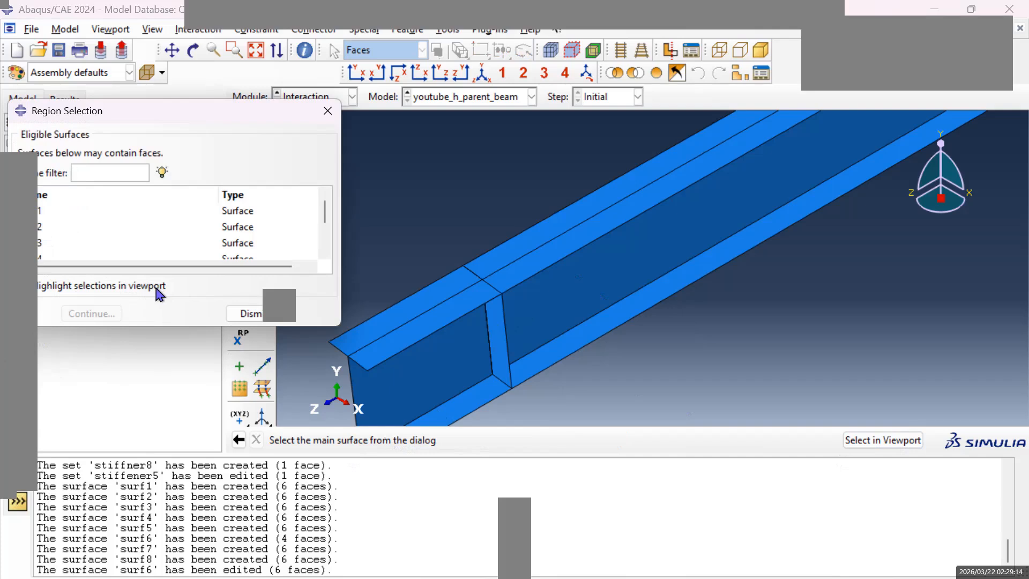
pyautogui.click(43, 214)
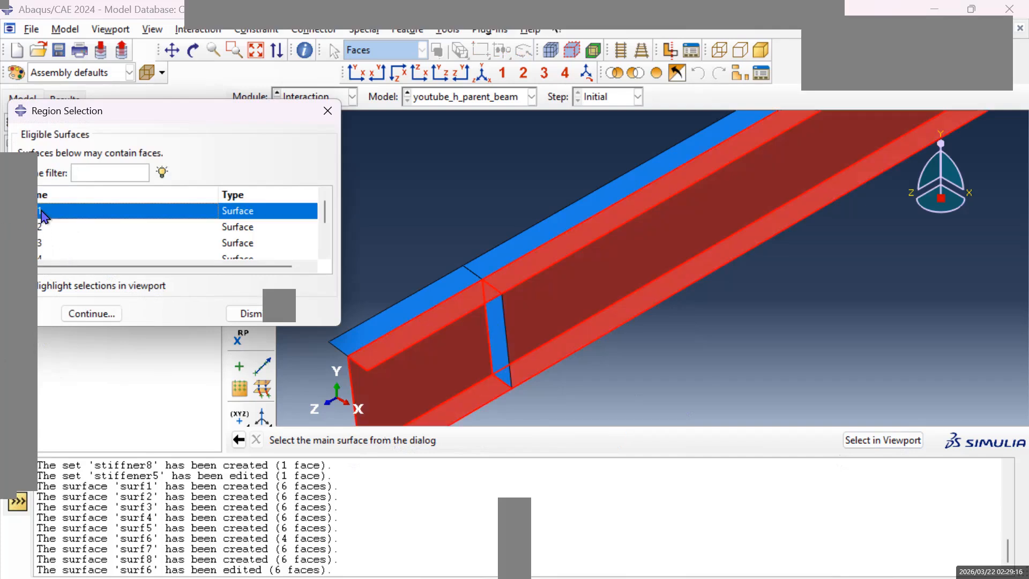
pyautogui.click(102, 317)
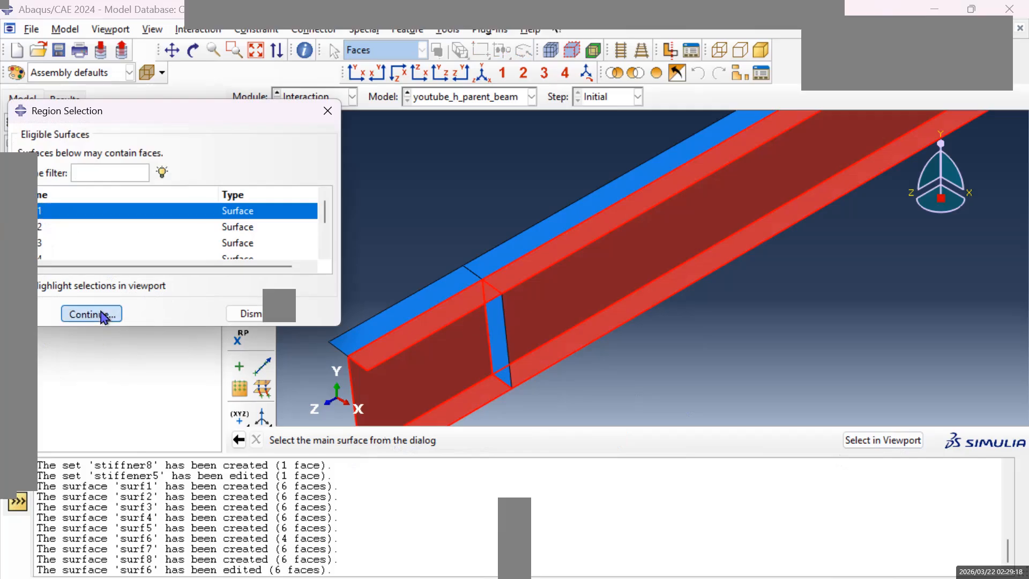
pyautogui.click(494, 440)
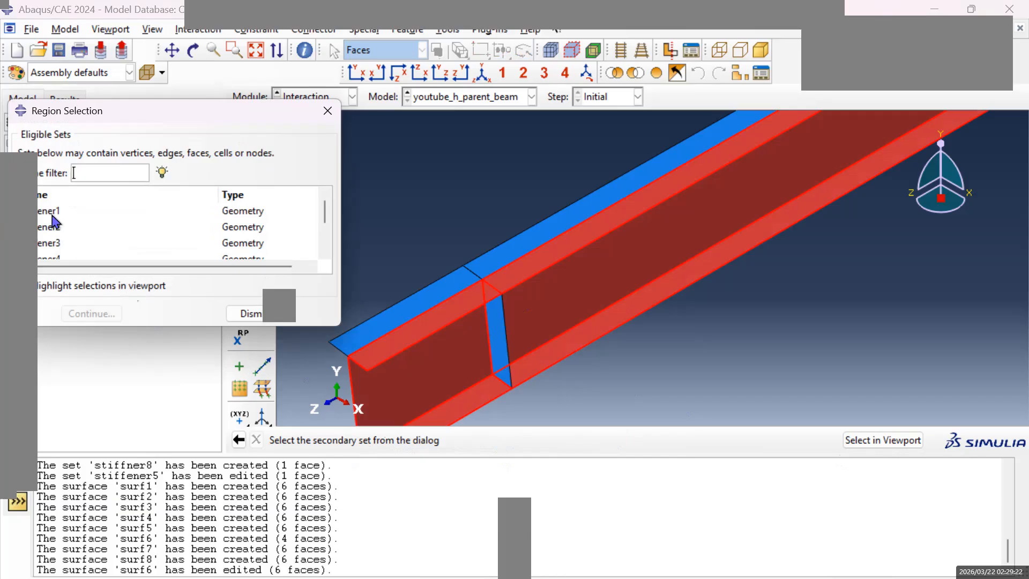
pyautogui.click(53, 214)
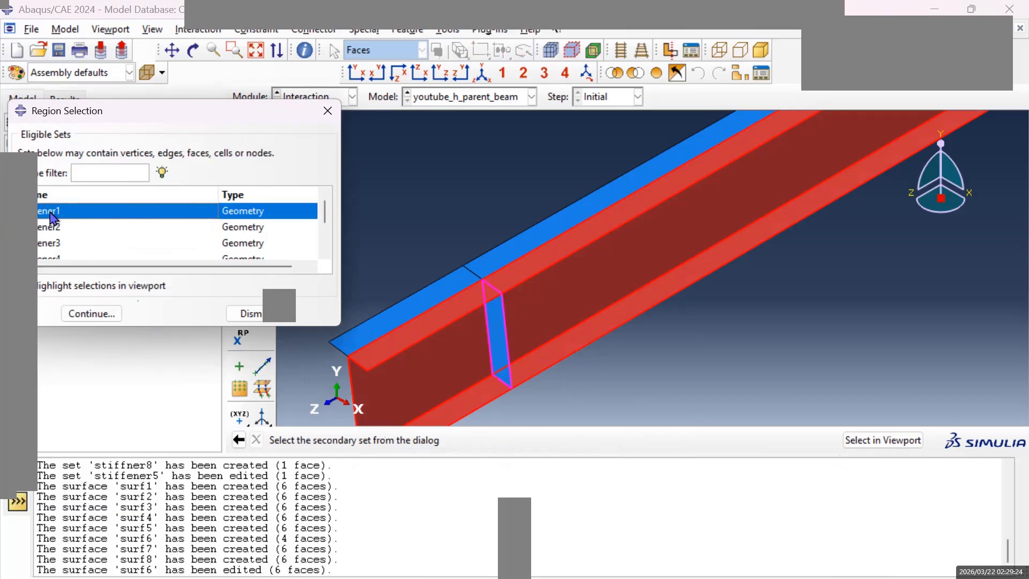
pyautogui.click(97, 316)
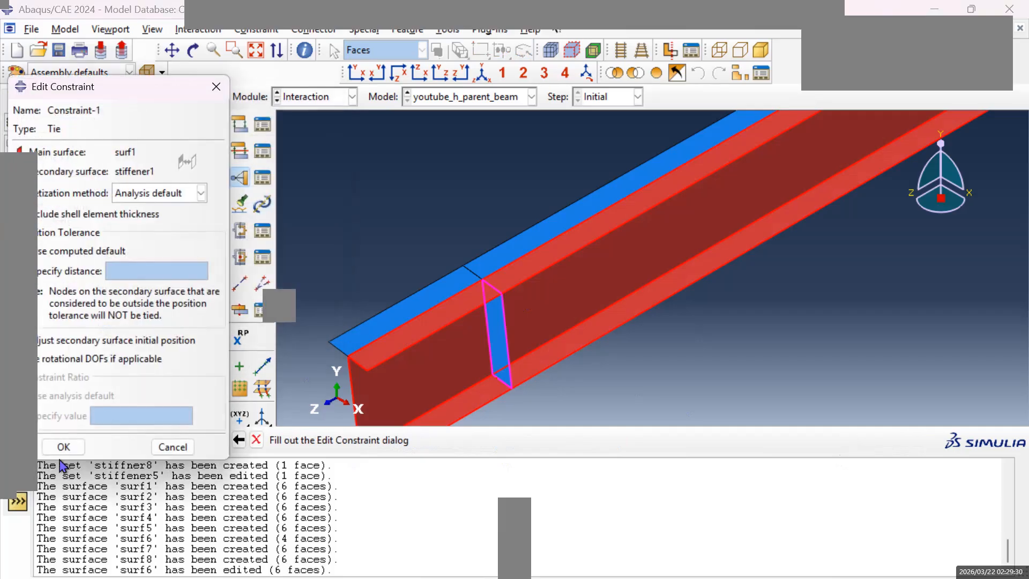
pyautogui.click(63, 448)
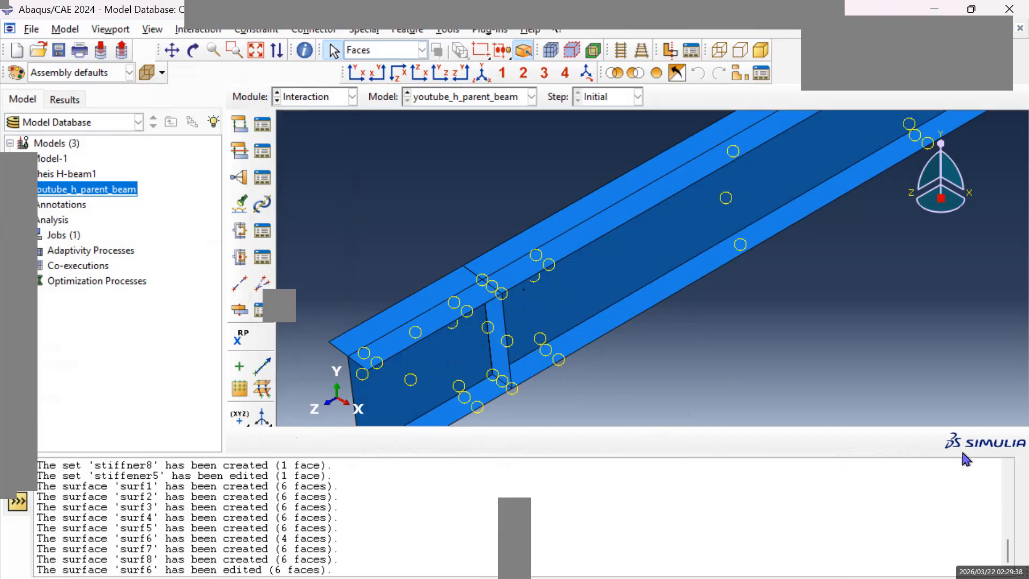
# Tie the second stiffener to the beam, with surf2 as main surface and set stiffener2 as secondary node region.
pyautogui.click(239, 182)
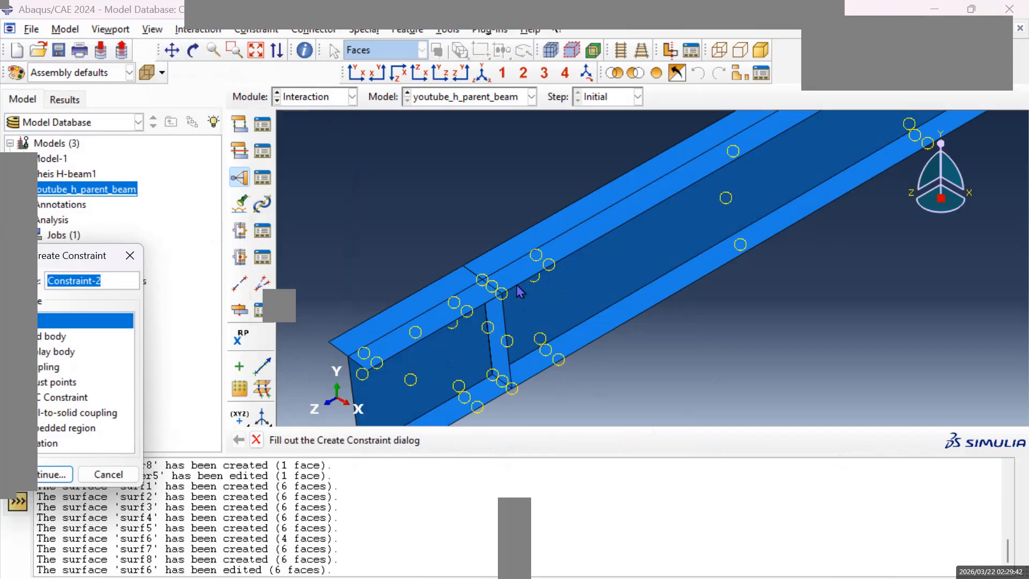
pyautogui.scroll(-3, 520, 292)
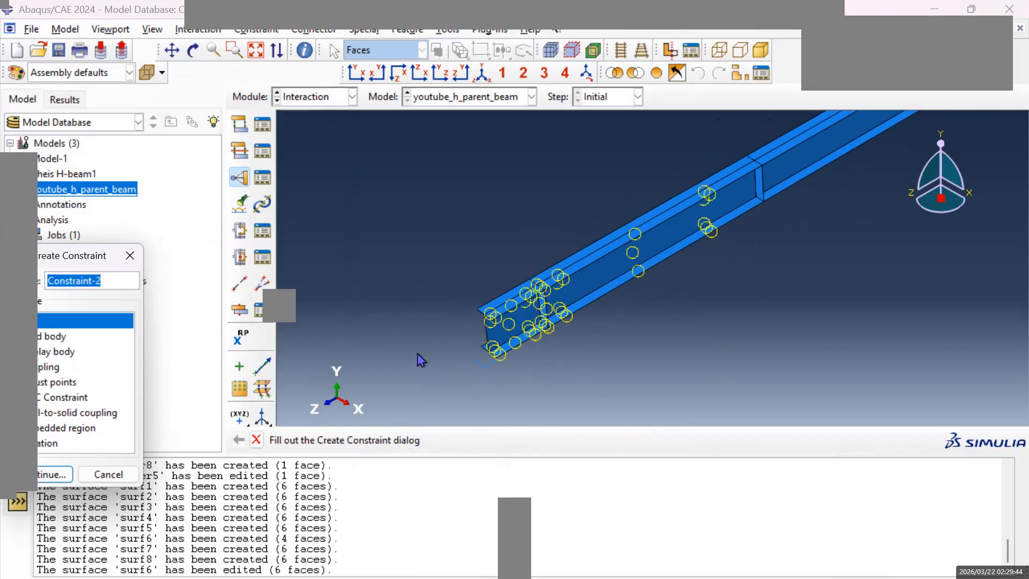
pyautogui.click(54, 475)
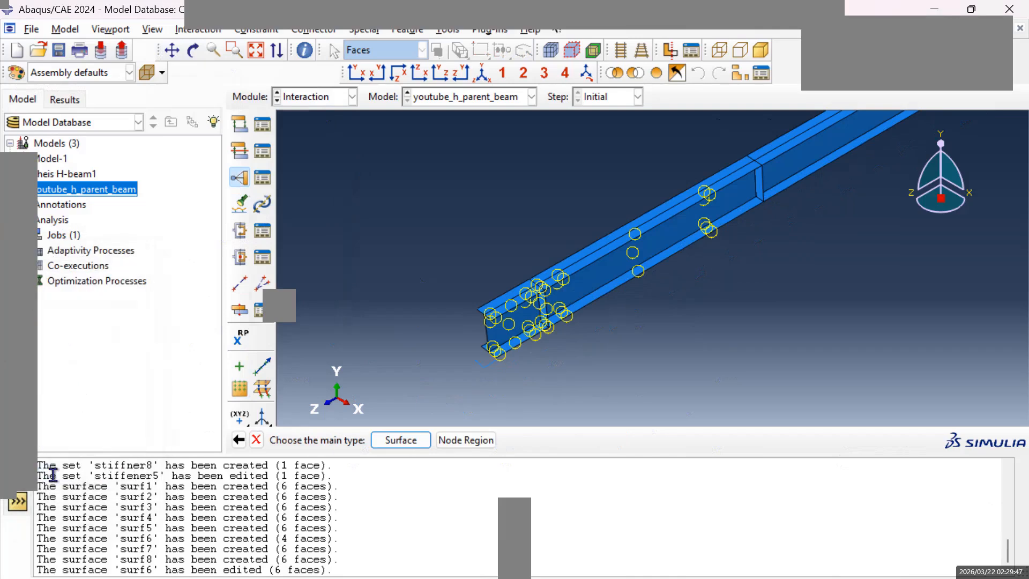
pyautogui.click(401, 440)
pyautogui.click(39, 228)
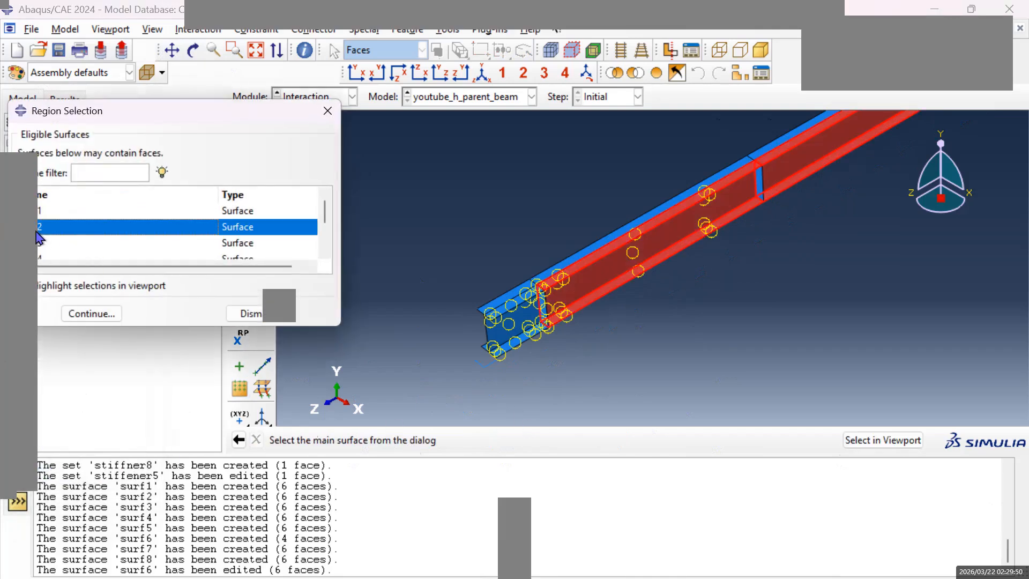
pyautogui.click(92, 314)
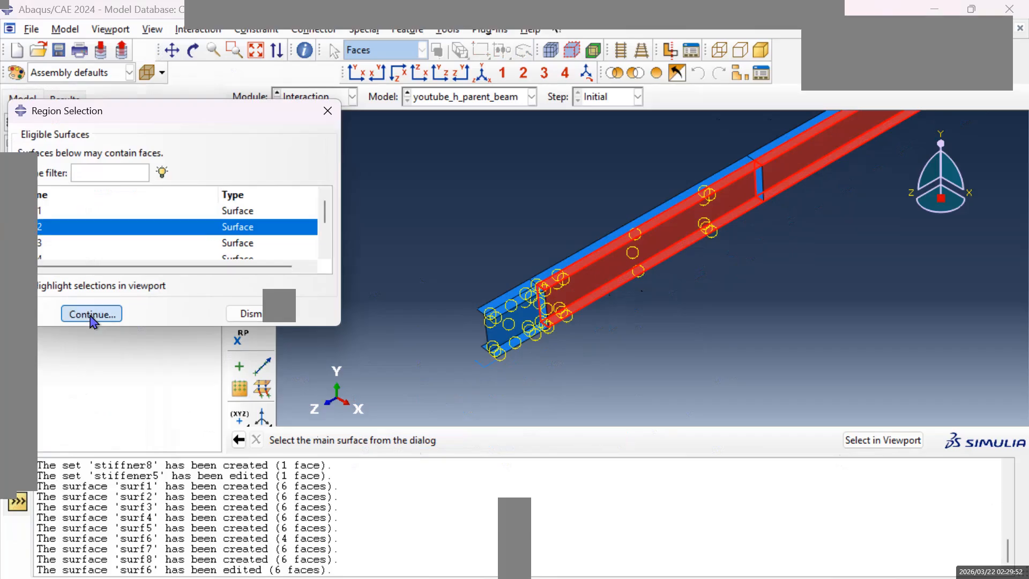
pyautogui.click(487, 440)
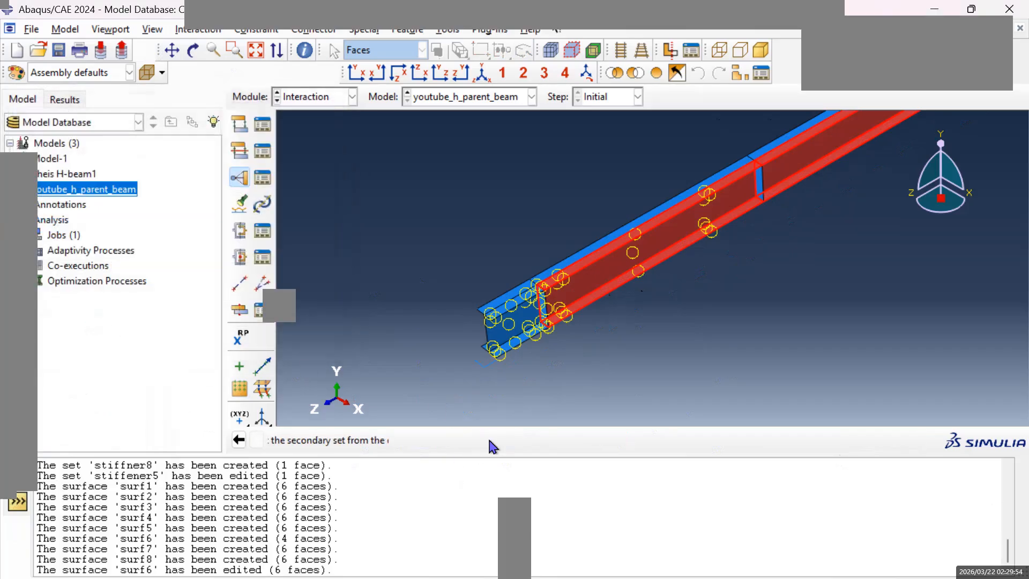
pyautogui.click(45, 232)
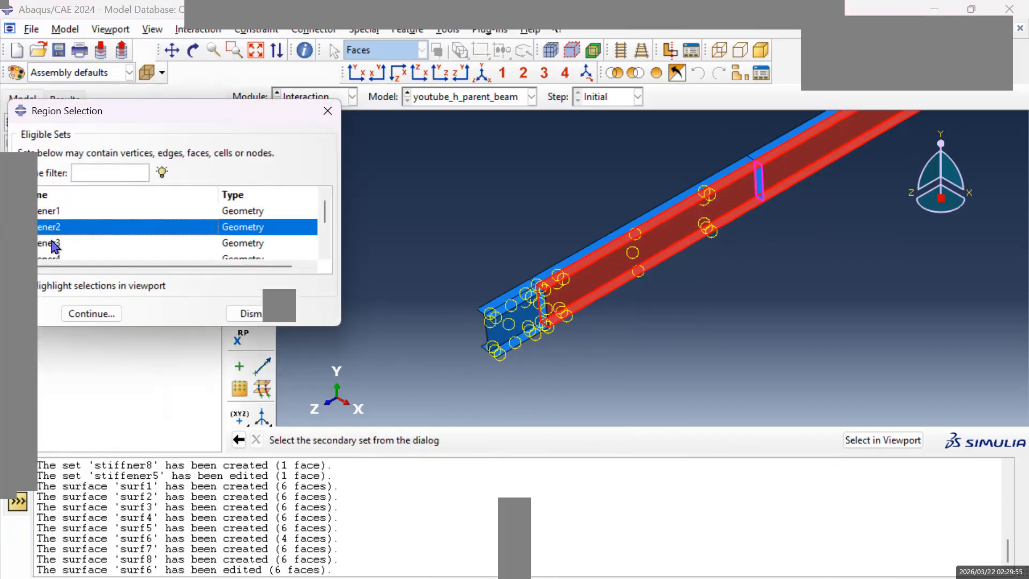
pyautogui.click(111, 313)
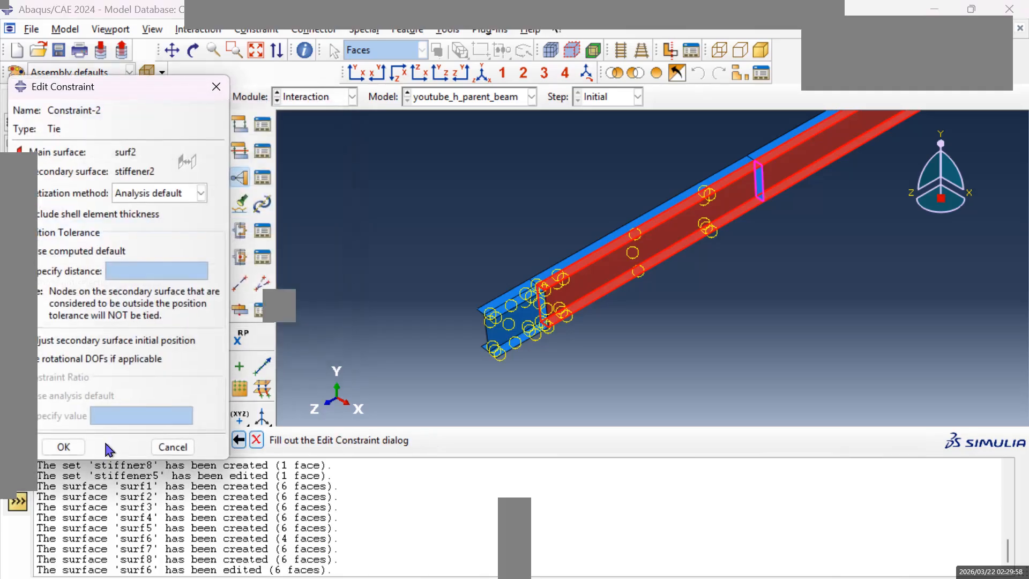
pyautogui.click(64, 446)
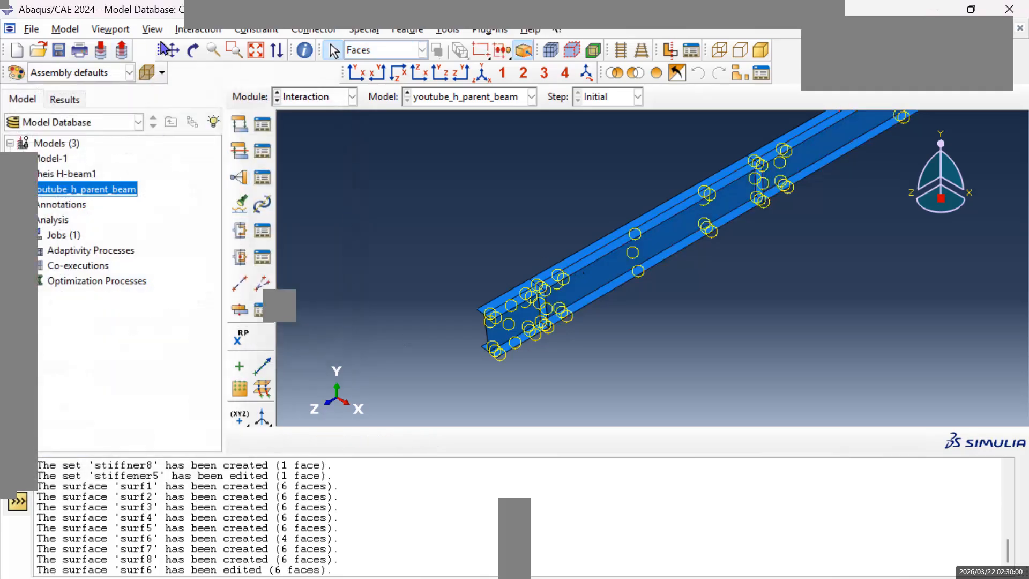
# Add a Tie constraint between main surface surf3 and the node region of set stiffener3, keeping the default settings.
pyautogui.click(172, 50)
pyautogui.moveTo(703, 165)
pyautogui.mouseDown()
pyautogui.moveTo(750, 176)
pyautogui.moveTo(572, 286)
pyautogui.mouseUp()
pyautogui.moveTo(641, 241)
pyautogui.mouseDown()
pyautogui.moveTo(536, 295)
pyautogui.moveTo(659, 260)
pyautogui.moveTo(756, 190)
pyautogui.mouseUp()
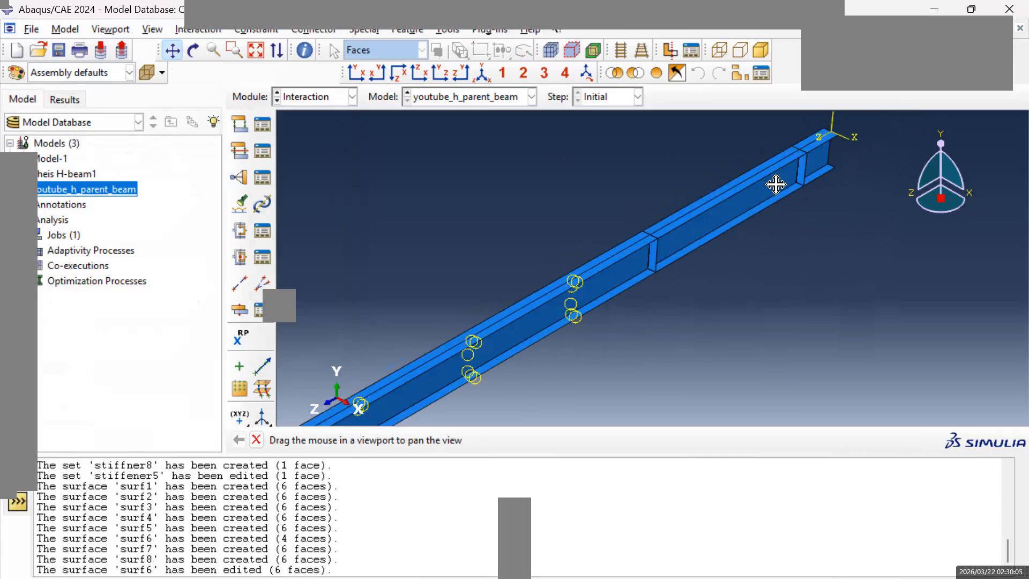
pyautogui.click(239, 178)
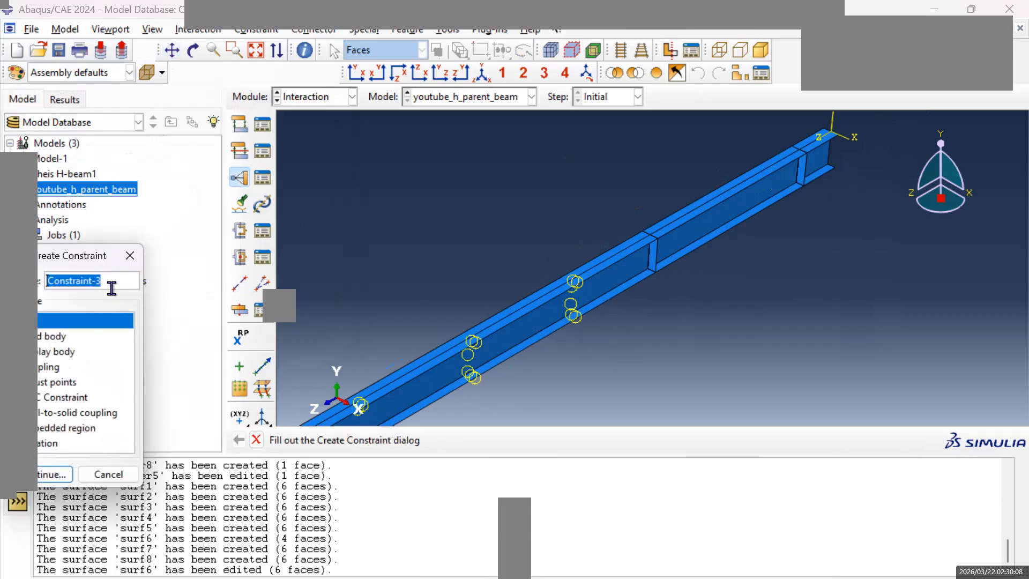
pyautogui.click(53, 475)
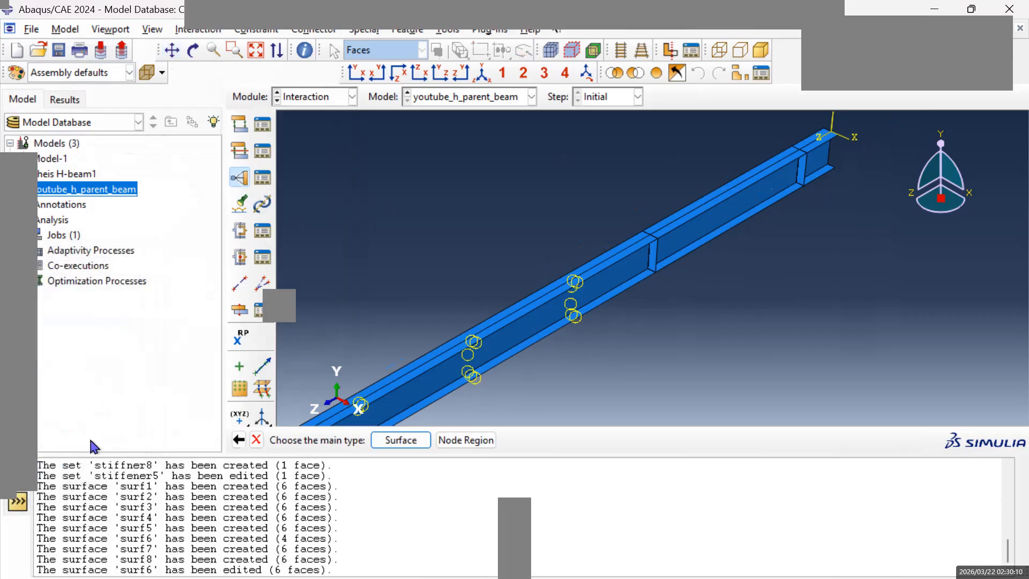
pyautogui.click(401, 441)
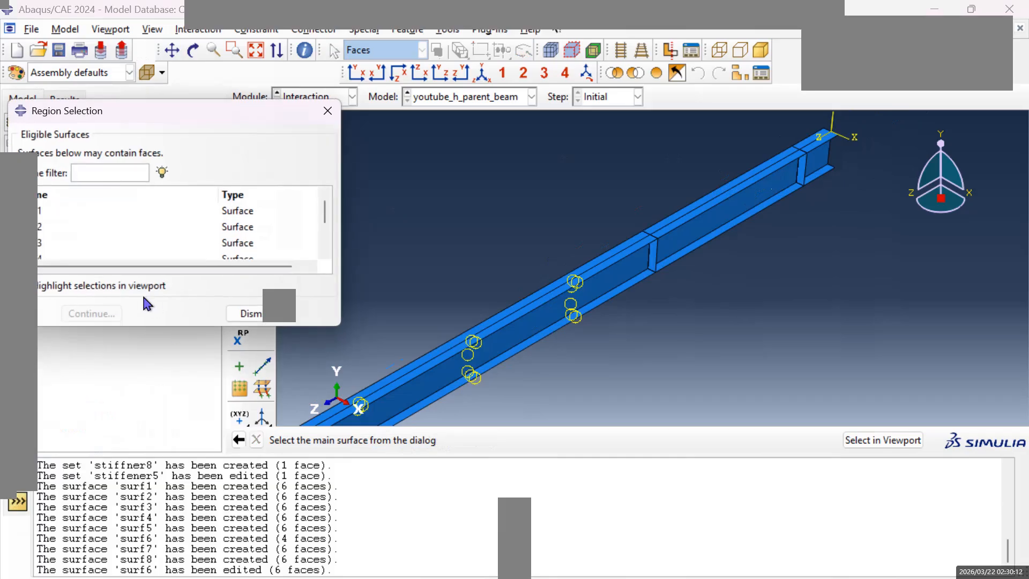
pyautogui.click(51, 250)
pyautogui.click(87, 315)
pyautogui.click(488, 440)
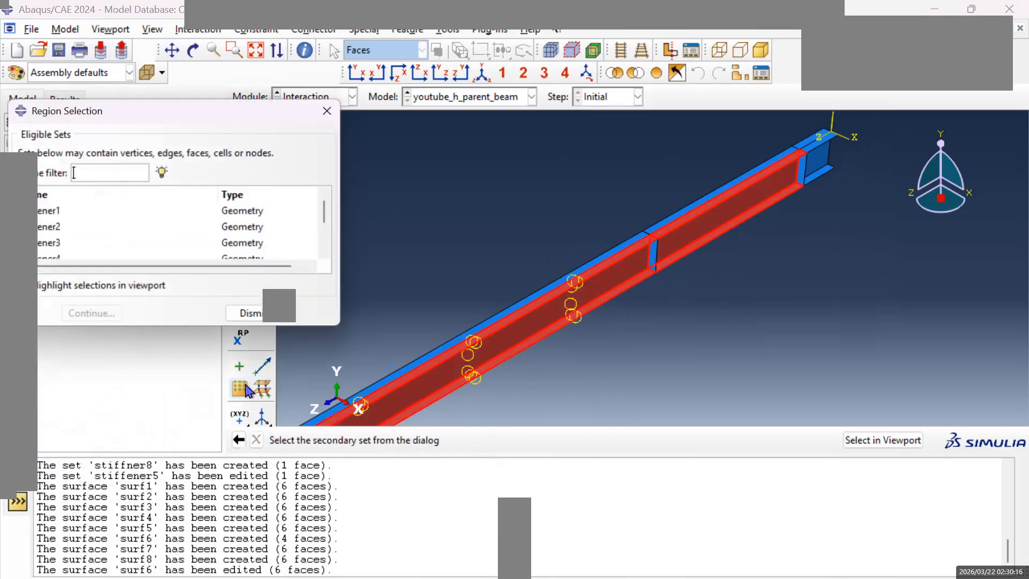
pyautogui.click(69, 249)
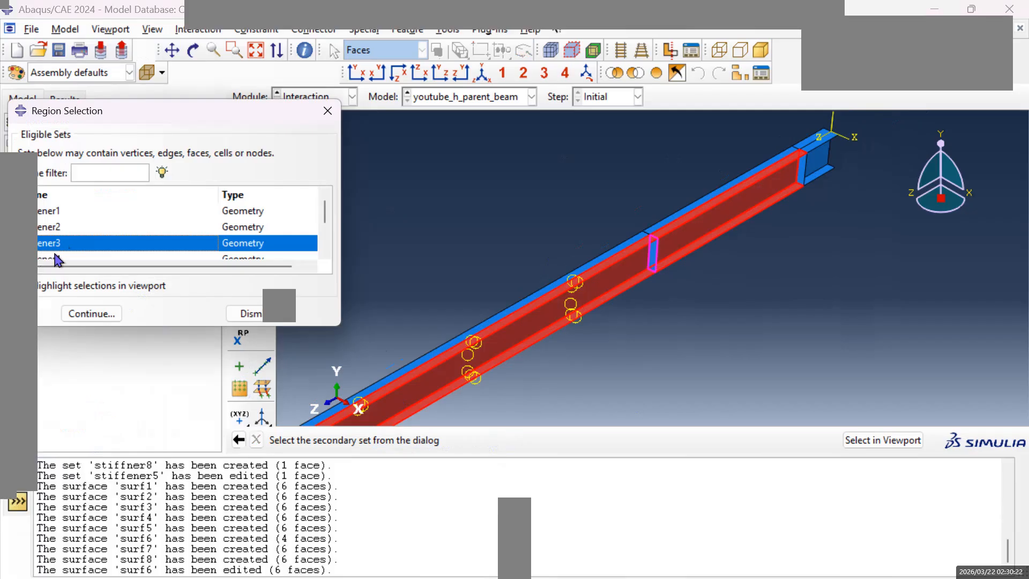
pyautogui.click(91, 315)
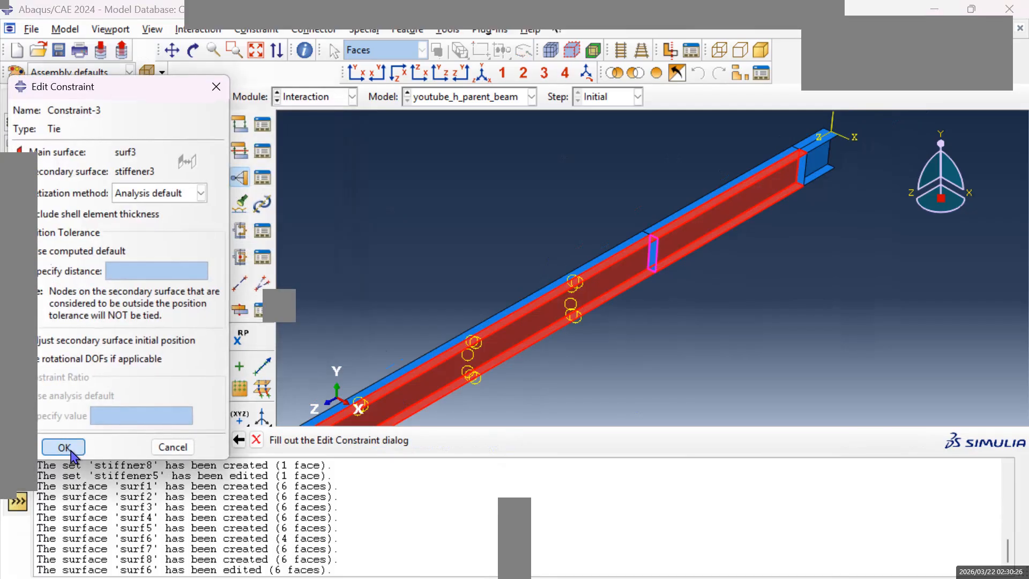
pyautogui.click(68, 445)
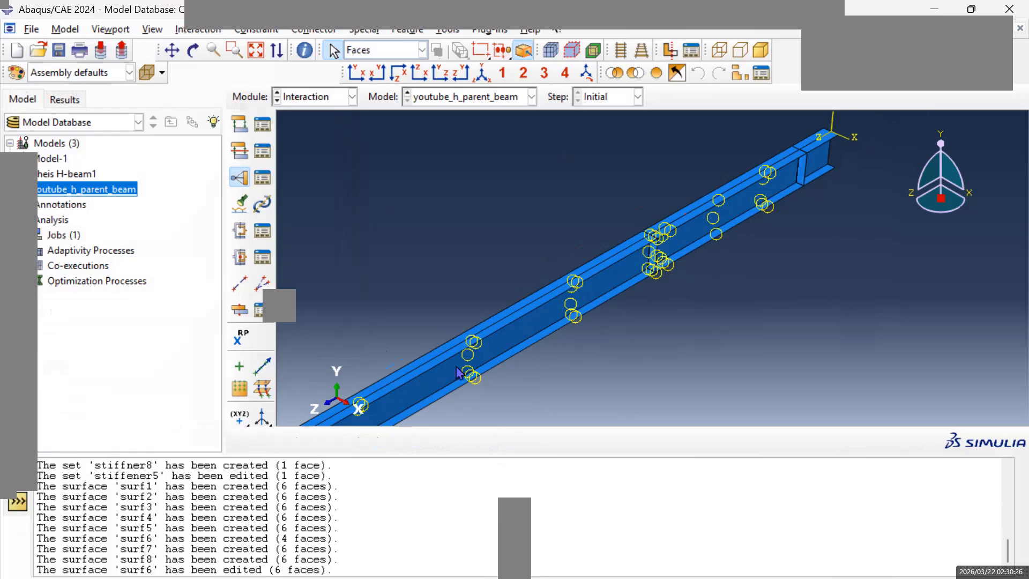
# Tie the stiffener nearest the origin, with surf4 as main surface and set stiffener4 as secondary node region.
pyautogui.click(239, 179)
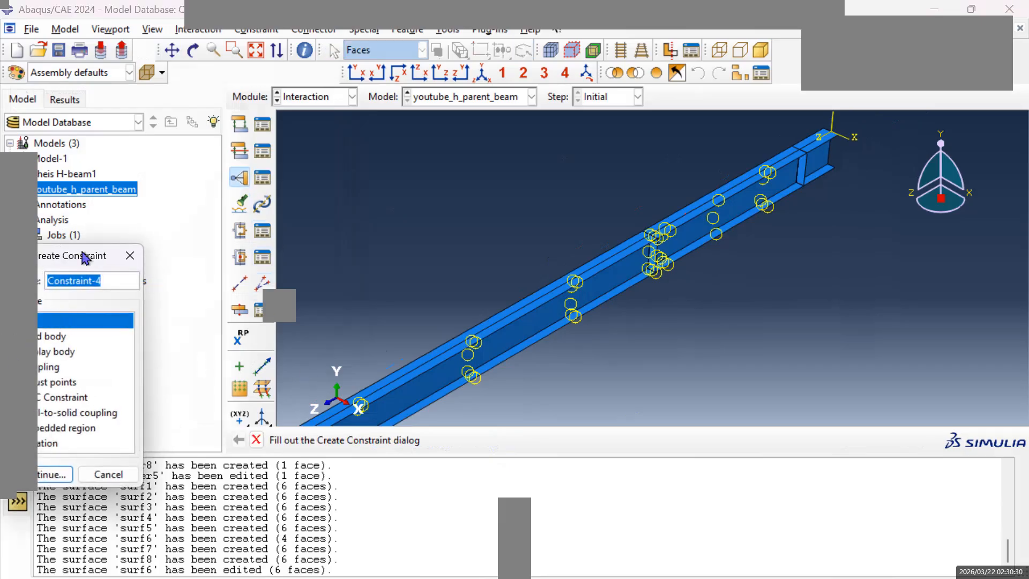
pyautogui.click(53, 476)
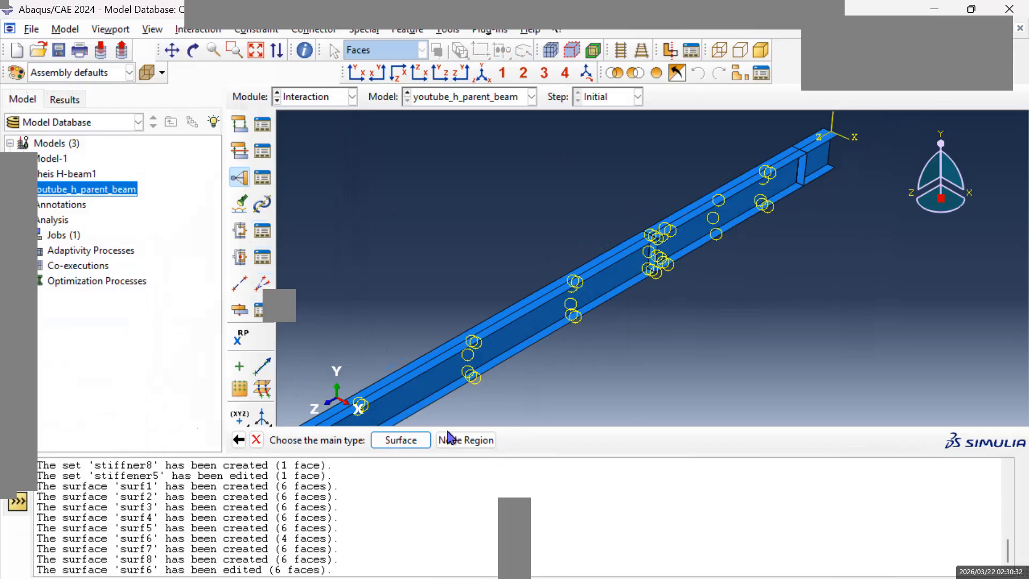
pyautogui.click(397, 441)
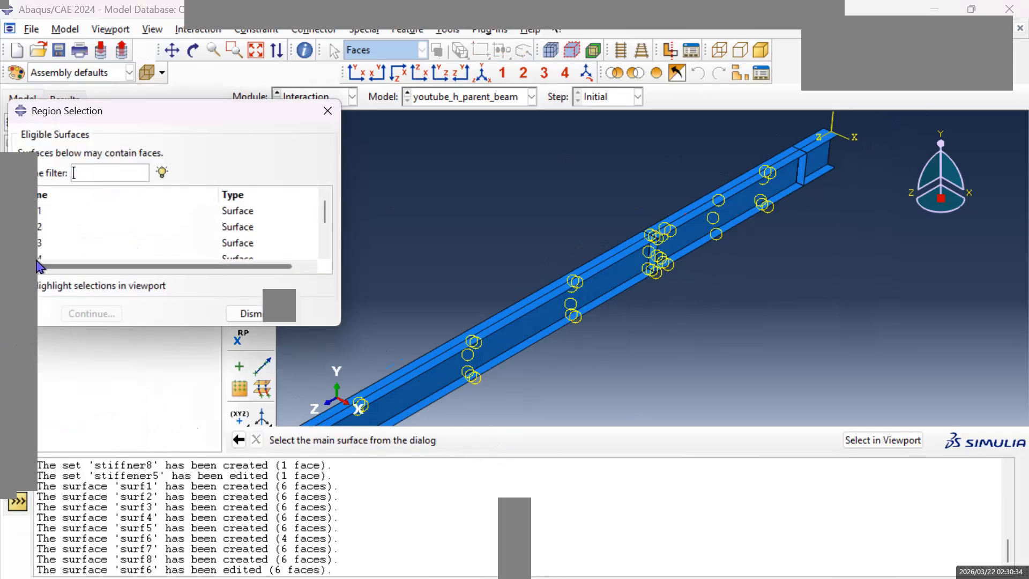
pyautogui.click(45, 250)
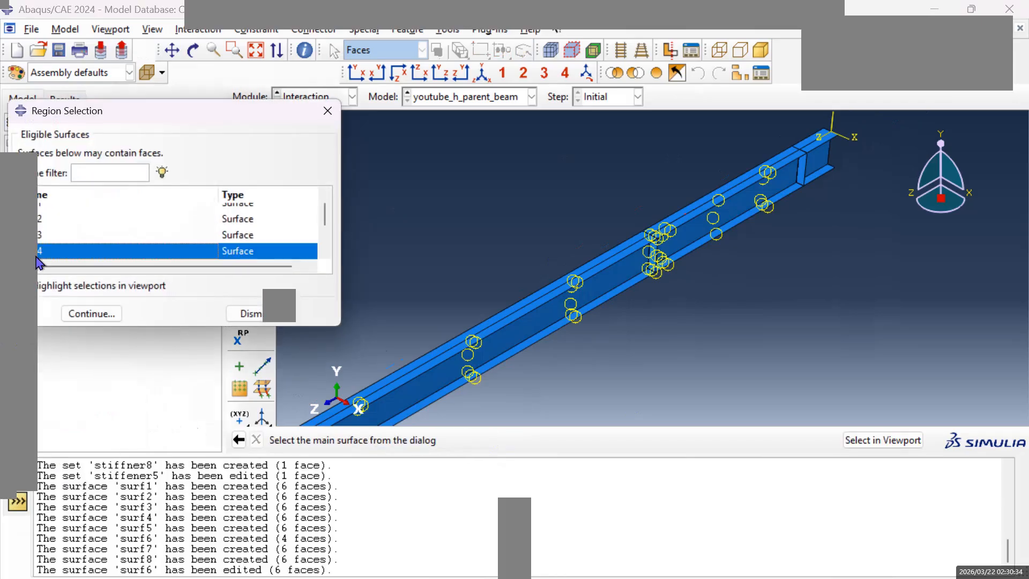
pyautogui.click(102, 314)
pyautogui.click(475, 441)
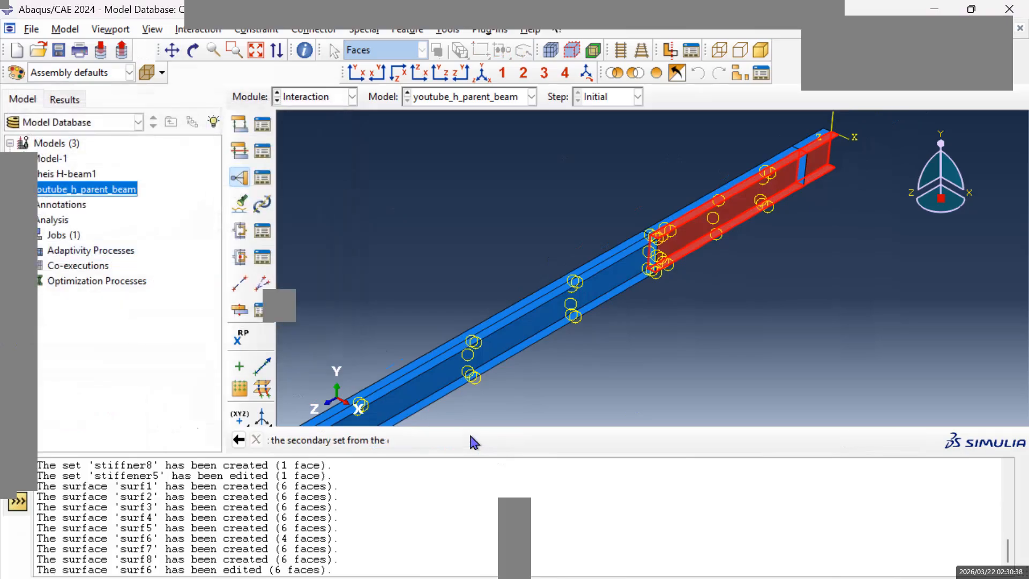
pyautogui.click(60, 251)
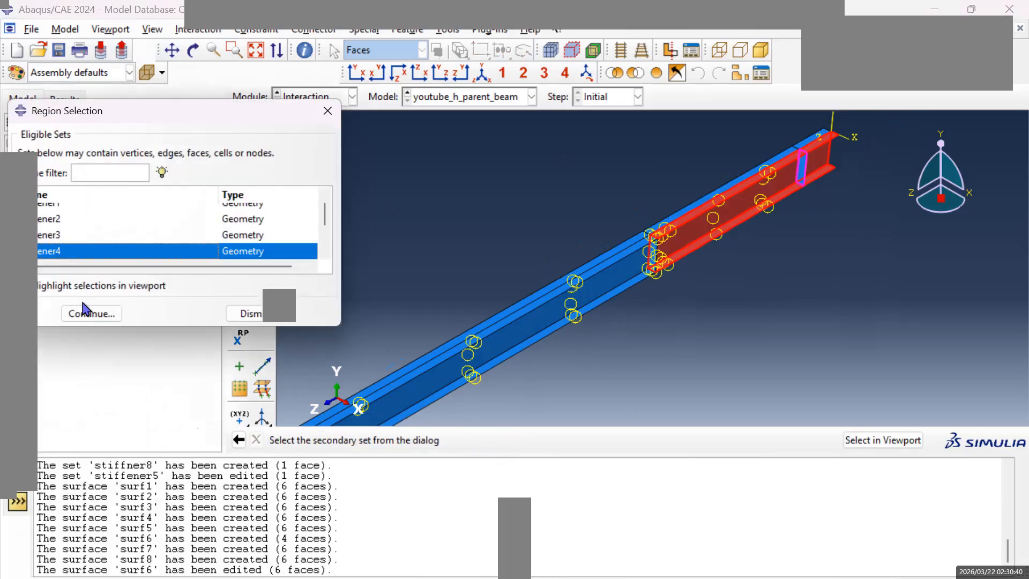
pyautogui.click(97, 314)
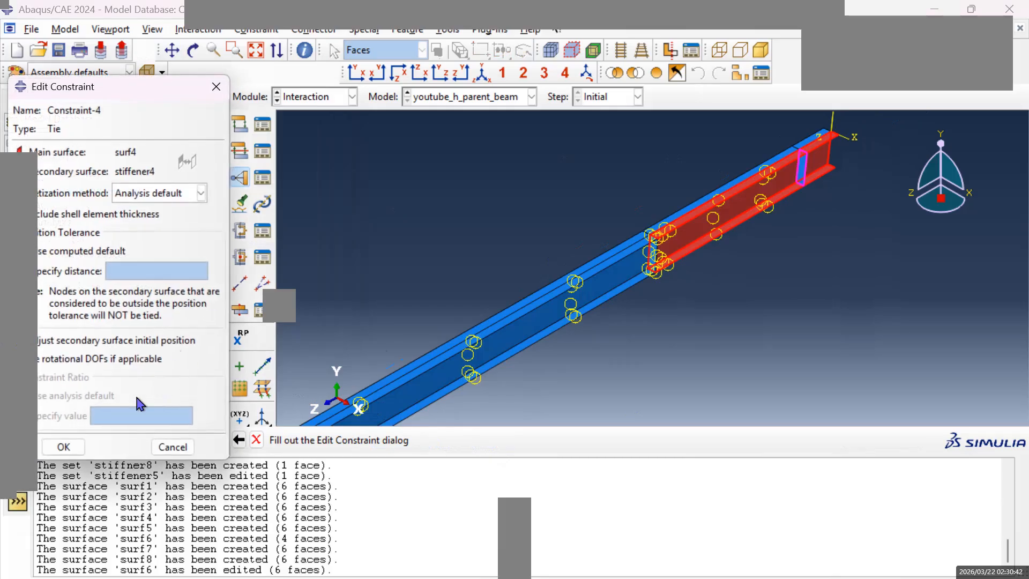
pyautogui.click(65, 446)
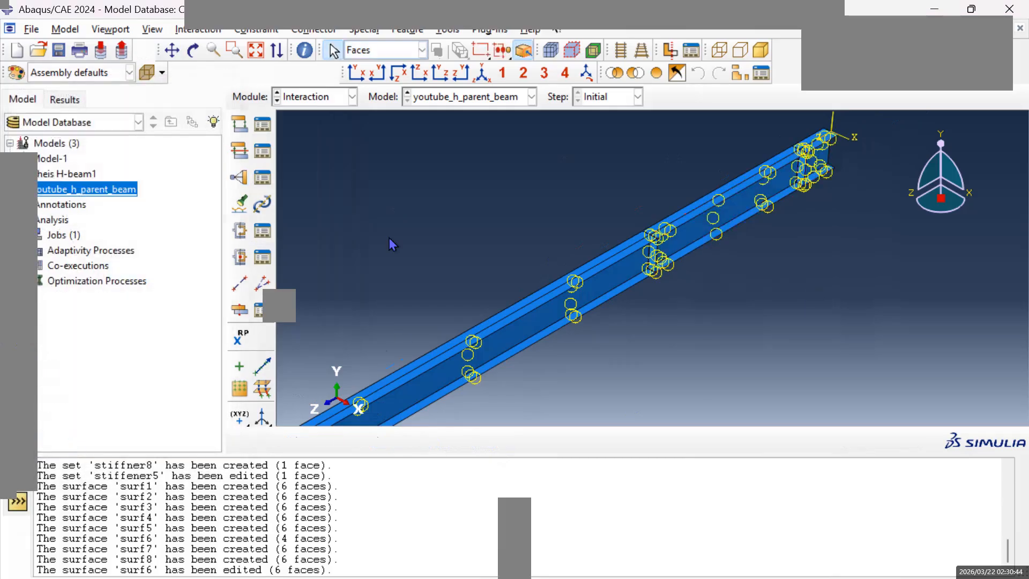
# Start a Tie constraint at the beam end farthest from the origin, choosing surf5 as the main surface.
pyautogui.click(172, 51)
pyautogui.moveTo(340, 193)
pyautogui.mouseDown()
pyautogui.moveTo(633, 226)
pyautogui.moveTo(682, 260)
pyautogui.moveTo(588, 284)
pyautogui.moveTo(419, 355)
pyautogui.moveTo(578, 266)
pyautogui.moveTo(552, 303)
pyautogui.moveTo(558, 321)
pyautogui.mouseUp()
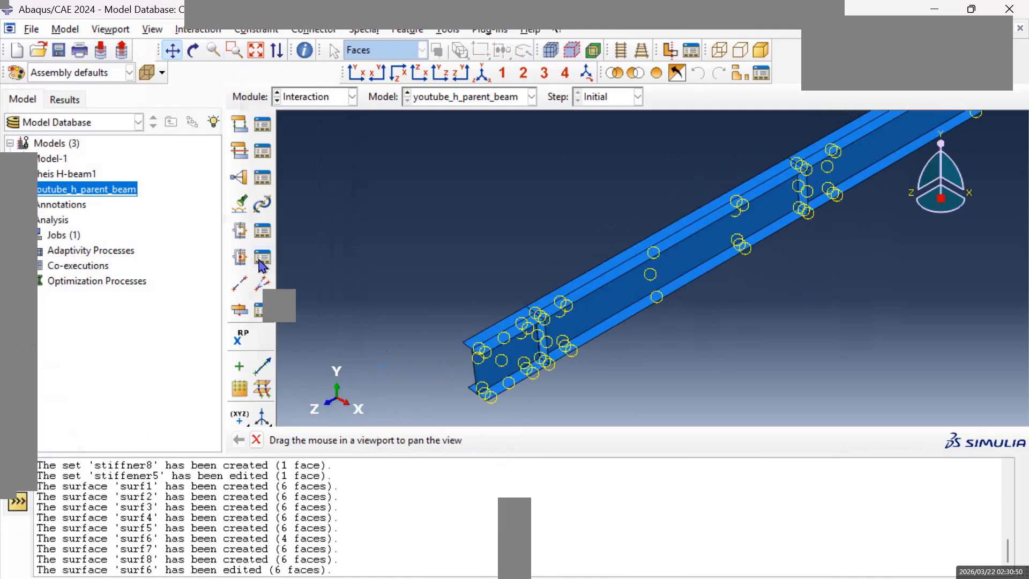
pyautogui.click(239, 184)
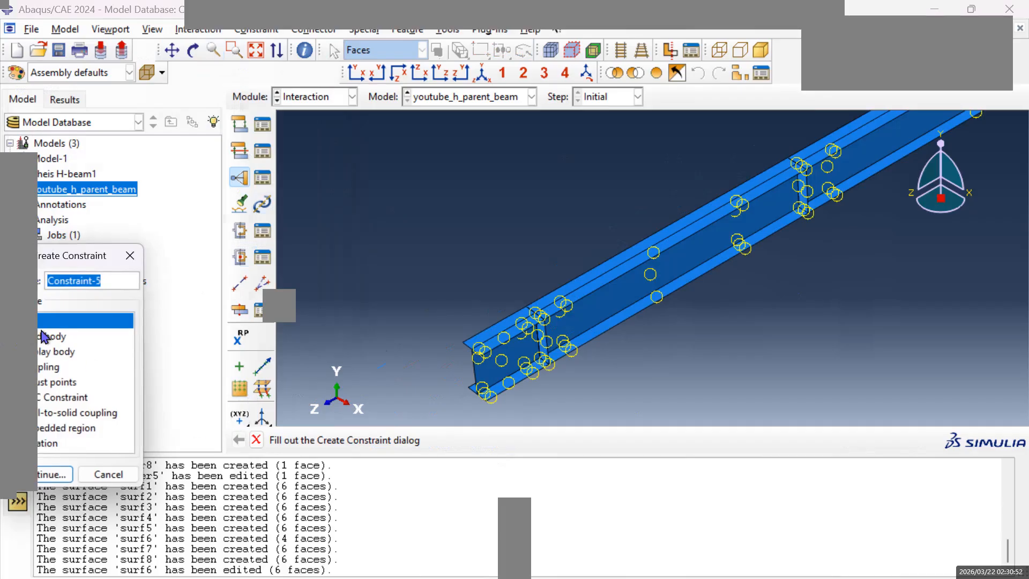
pyautogui.click(69, 474)
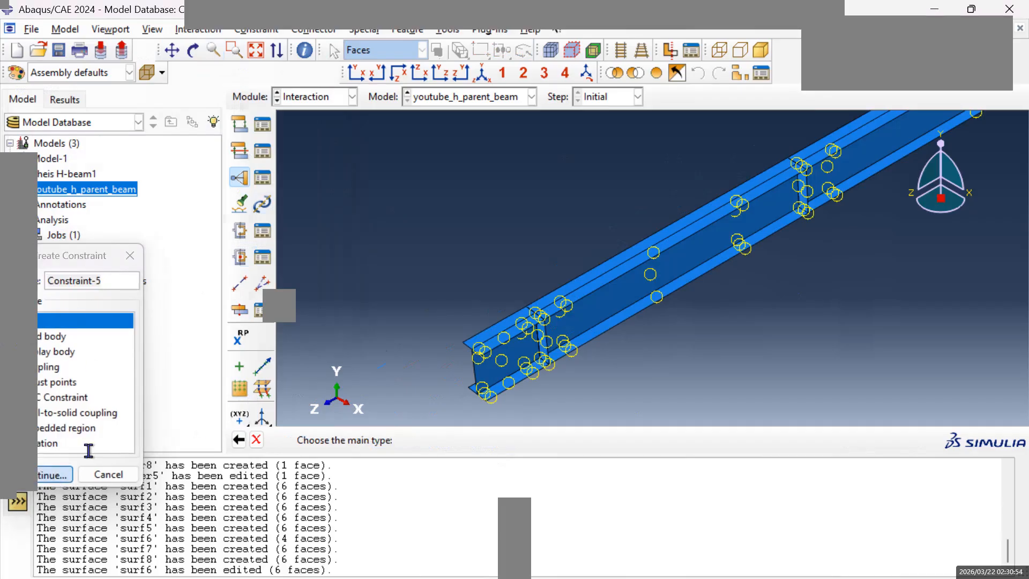
pyautogui.click(401, 440)
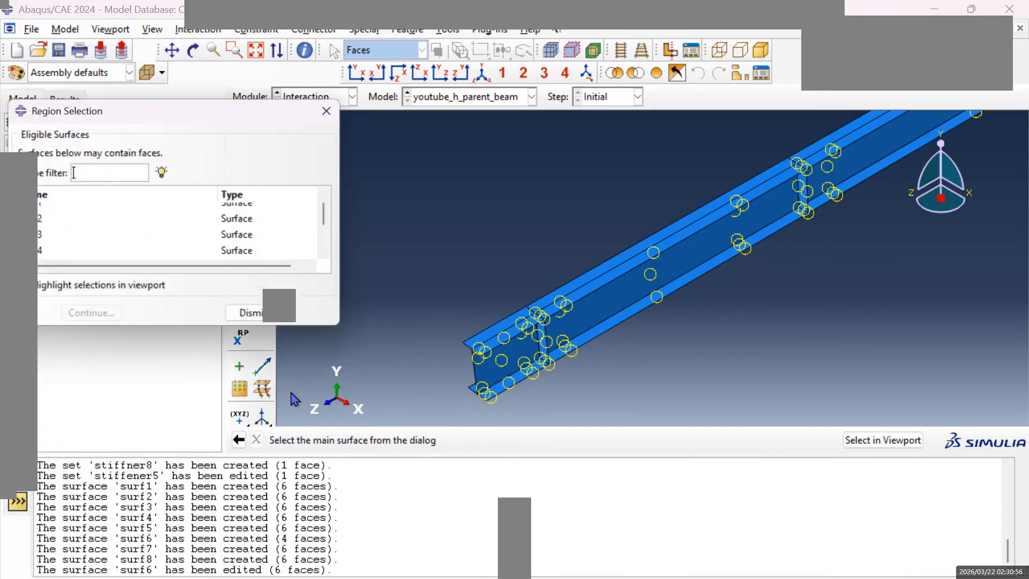
pyautogui.scroll(-1, 59, 239)
pyautogui.click(43, 219)
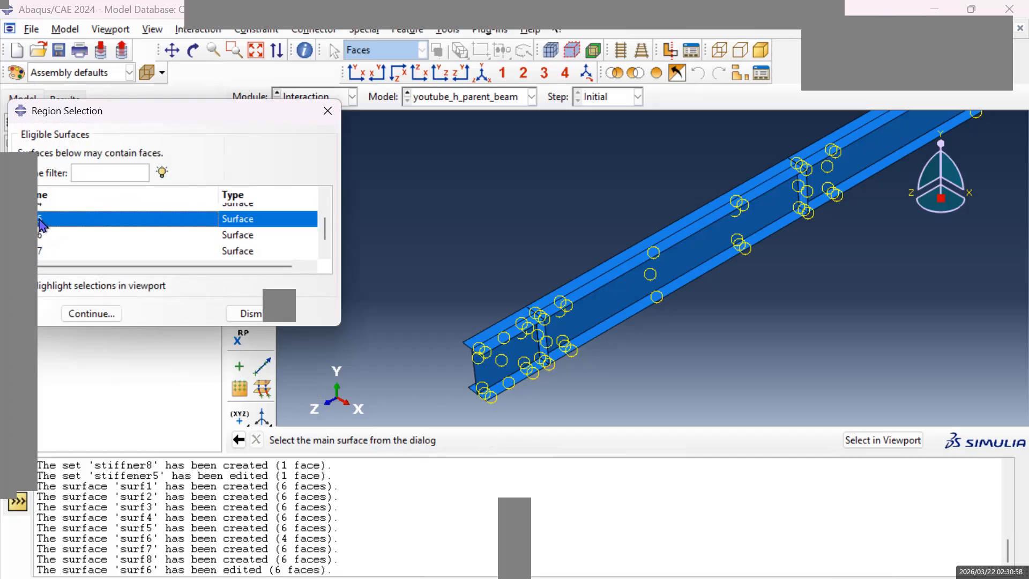
pyautogui.click(103, 321)
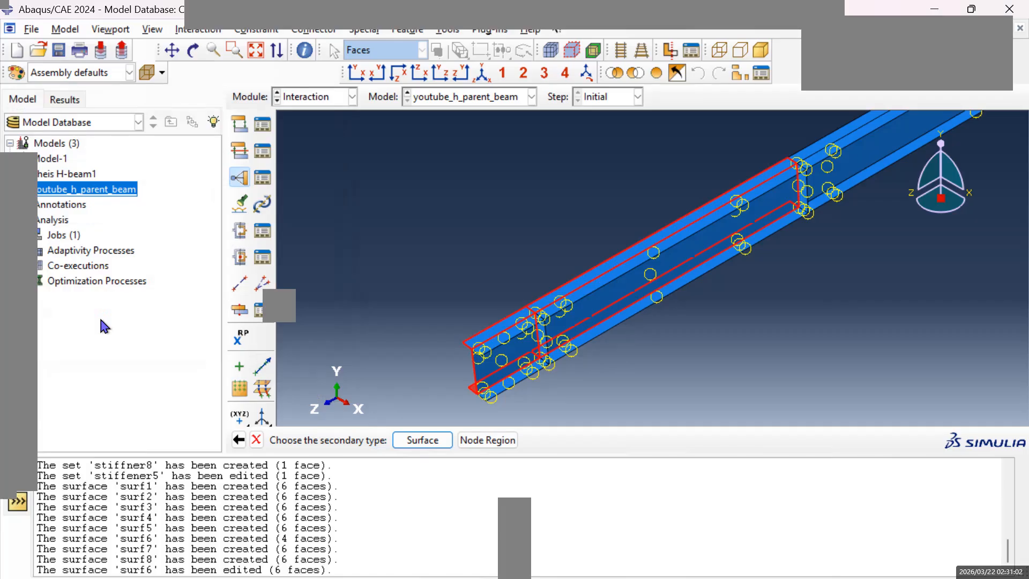
# Complete the surf5 tie with set stiffener5 as the secondary node region, keeping the default settings.
pyautogui.click(193, 50)
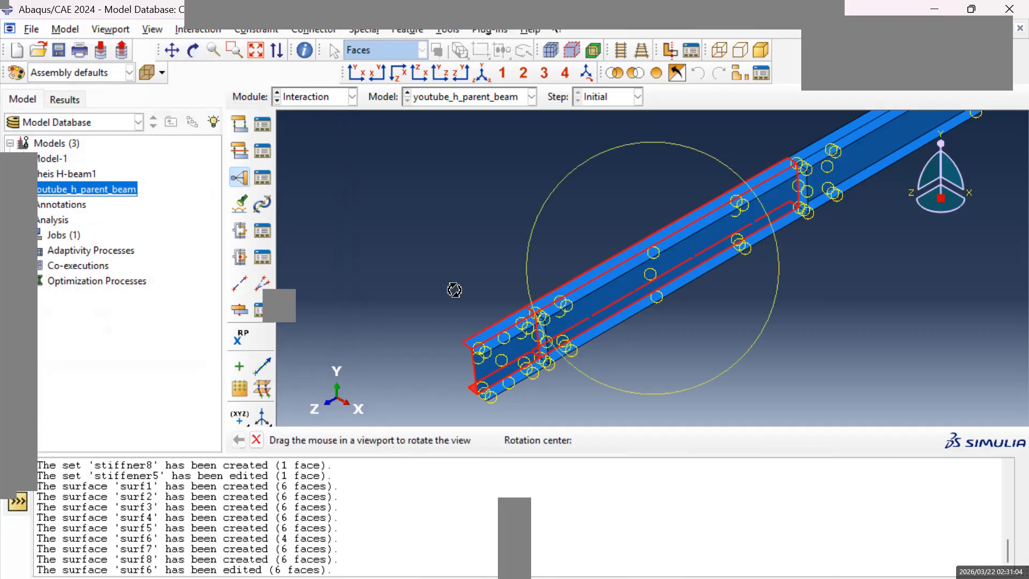
pyautogui.click(172, 50)
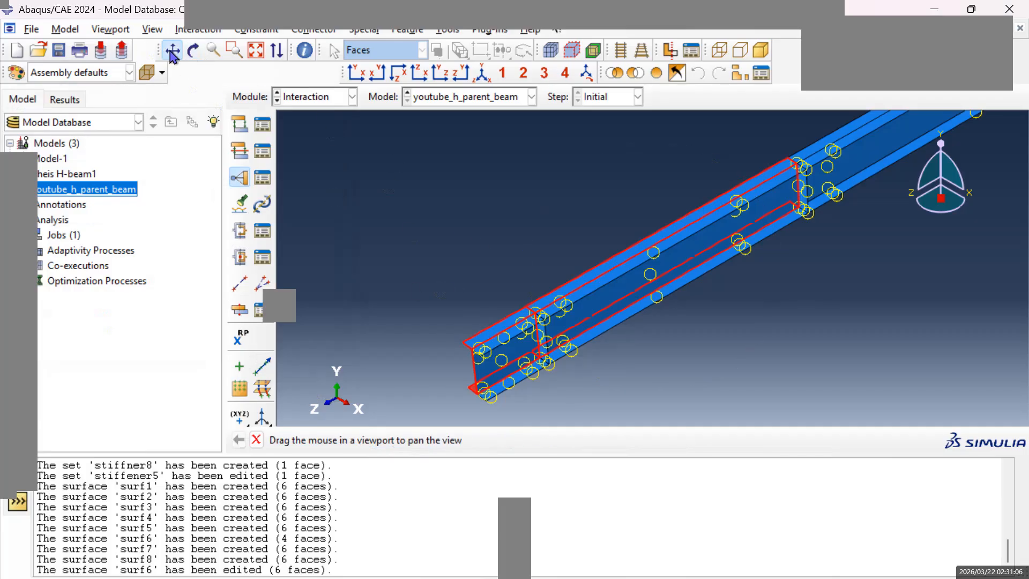
pyautogui.click(193, 50)
pyautogui.moveTo(571, 308); pyautogui.dragTo(757, 316)
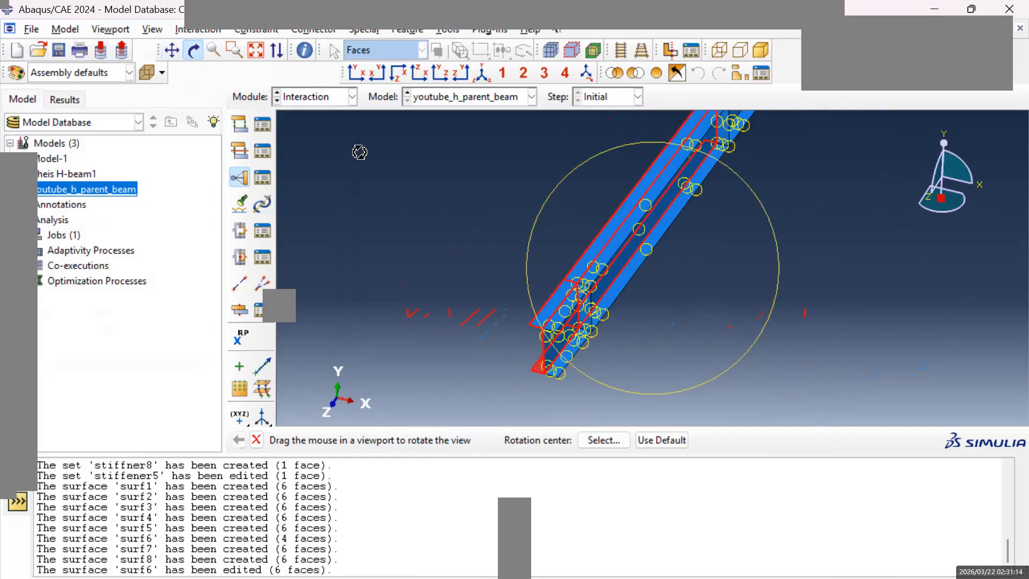
pyautogui.click(172, 51)
pyautogui.moveTo(539, 289); pyautogui.dragTo(569, 274)
pyautogui.click(193, 50)
pyautogui.click(172, 51)
pyautogui.moveTo(692, 212)
pyautogui.mouseDown()
pyautogui.moveTo(643, 244)
pyautogui.moveTo(486, 277)
pyautogui.mouseUp()
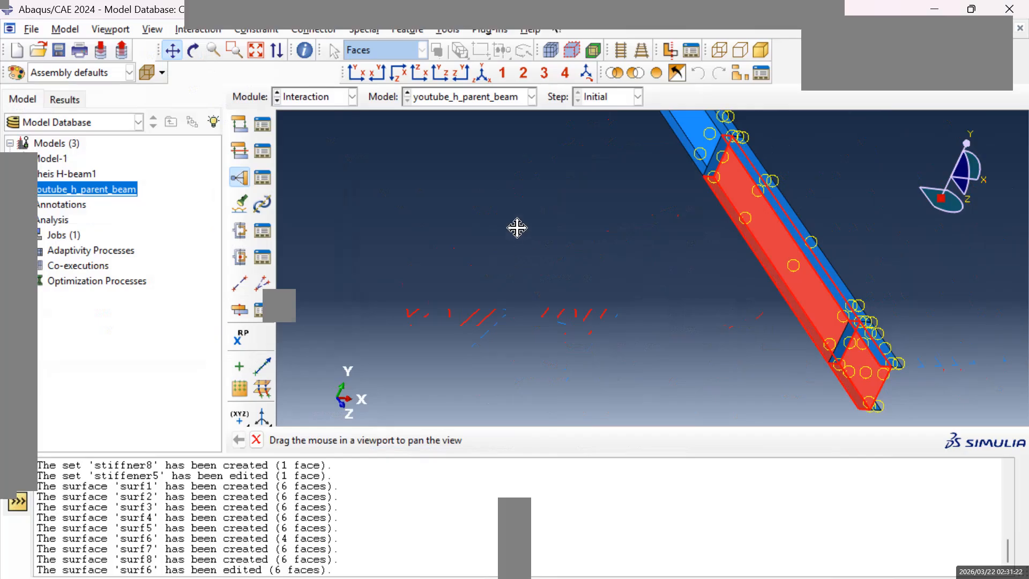
pyautogui.middleClick(407, 328)
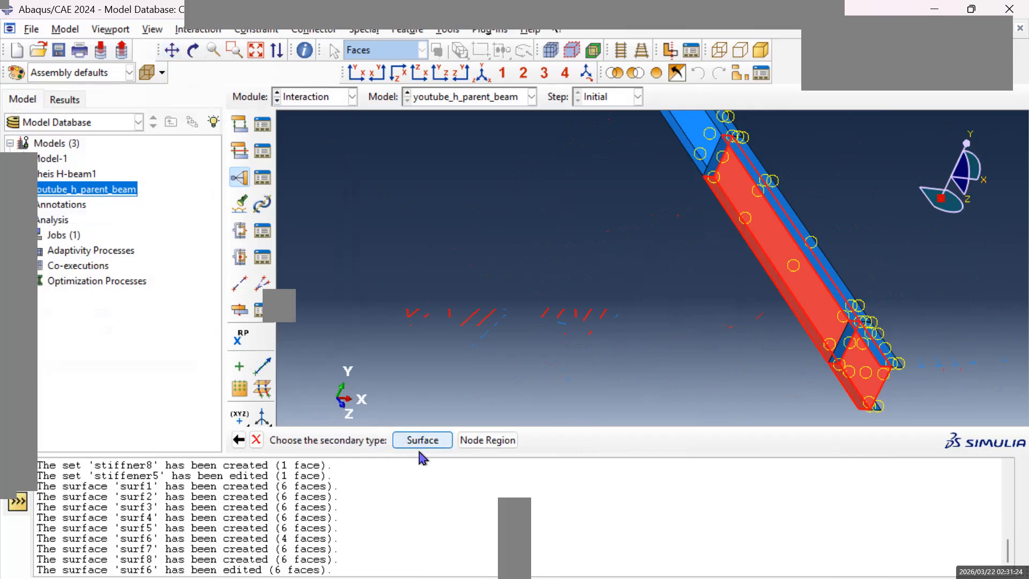
pyautogui.click(475, 444)
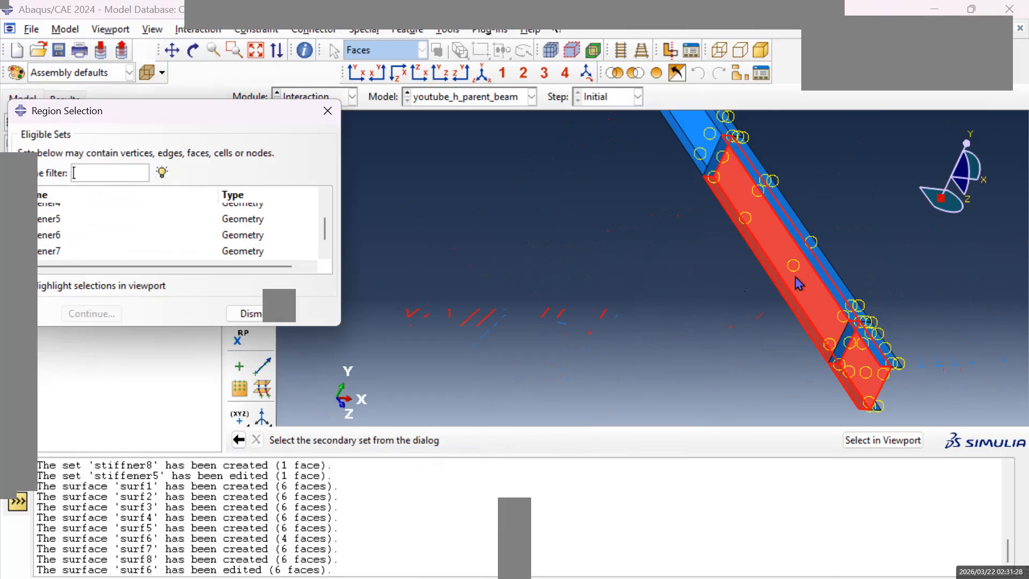
pyautogui.click(51, 221)
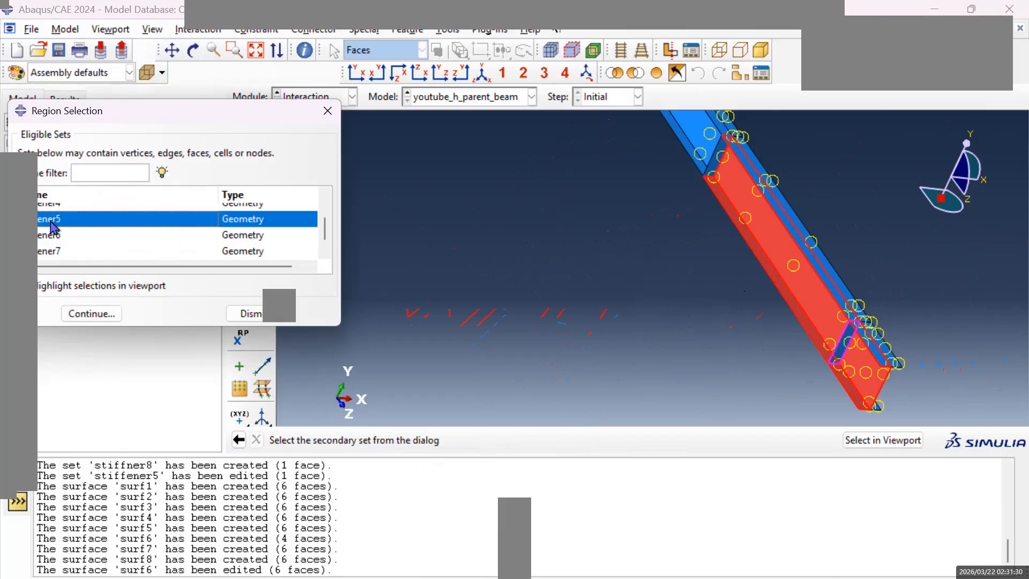
pyautogui.click(87, 314)
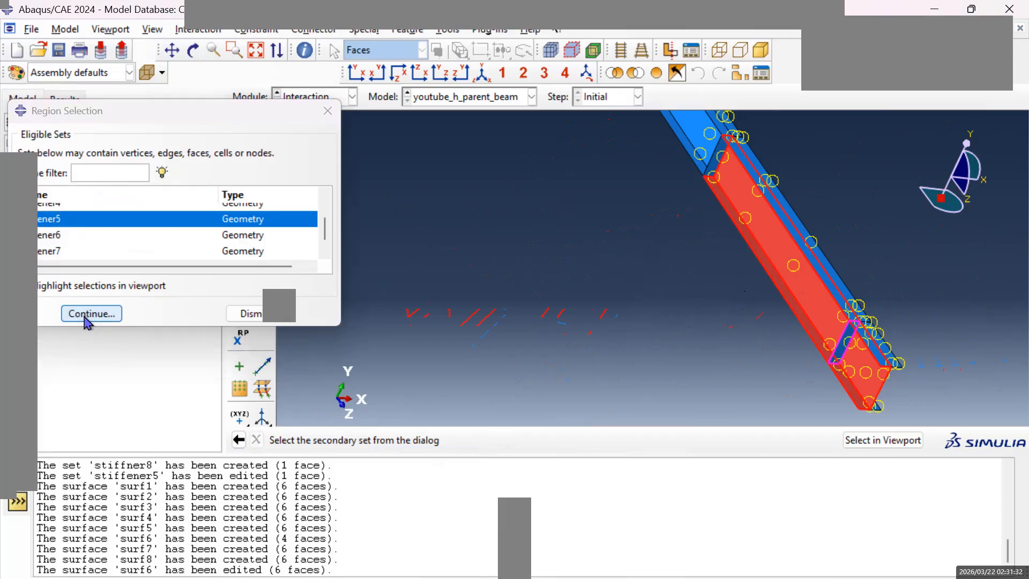
pyautogui.click(64, 446)
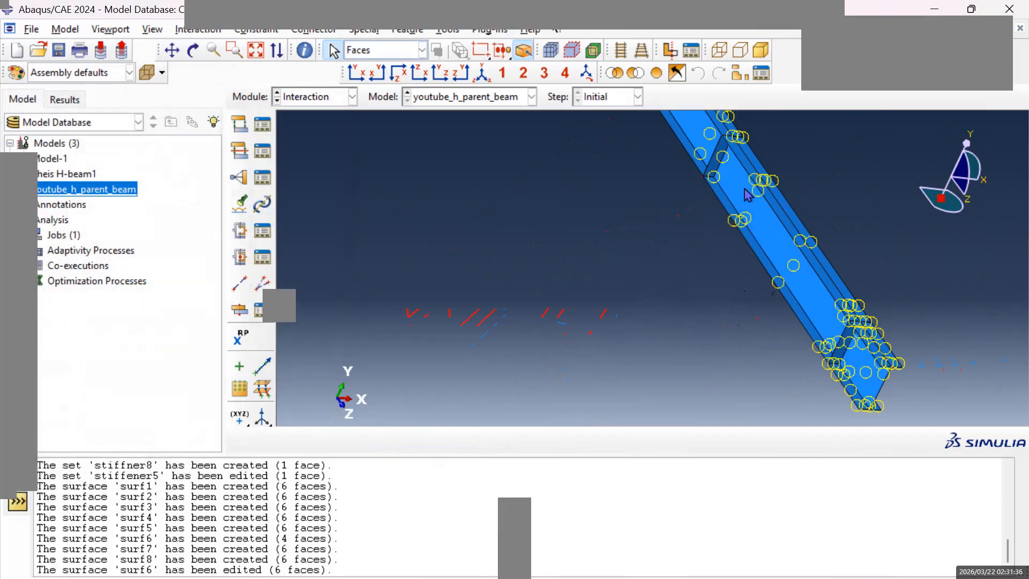
# Add a Tie constraint between main surface surf6 and the node region of set stiffener6, using the default settings.
pyautogui.click(172, 50)
pyautogui.moveTo(619, 235); pyautogui.dragTo(677, 315)
pyautogui.moveTo(586, 177)
pyautogui.mouseDown()
pyautogui.moveTo(596, 230)
pyautogui.moveTo(529, 235)
pyautogui.mouseUp()
pyautogui.moveTo(683, 215); pyautogui.dragTo(573, 228)
pyautogui.moveTo(575, 284); pyautogui.dragTo(581, 300)
pyautogui.scroll(1, 509, 301)
pyautogui.scroll(1, 509, 301)
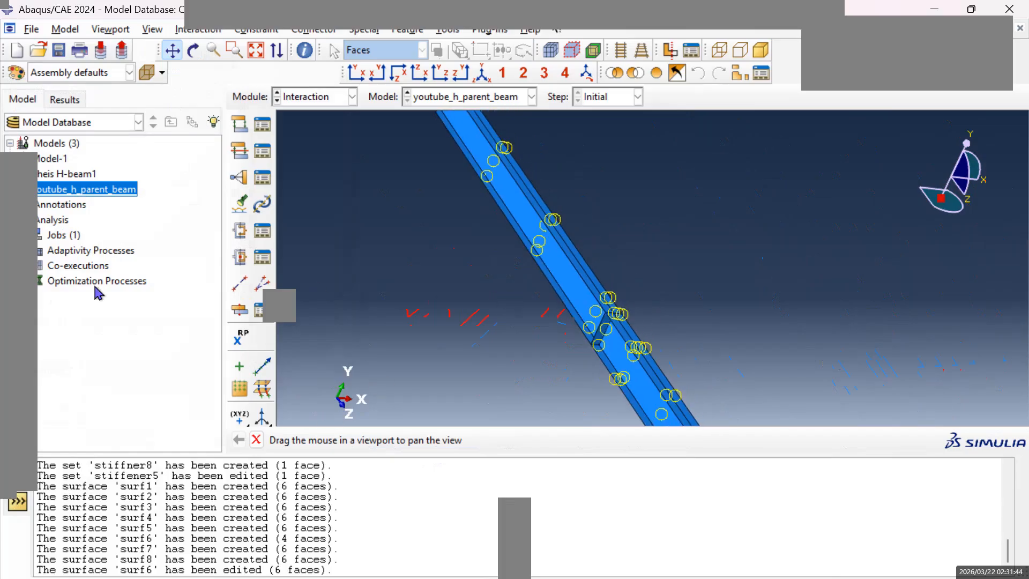
pyautogui.click(239, 177)
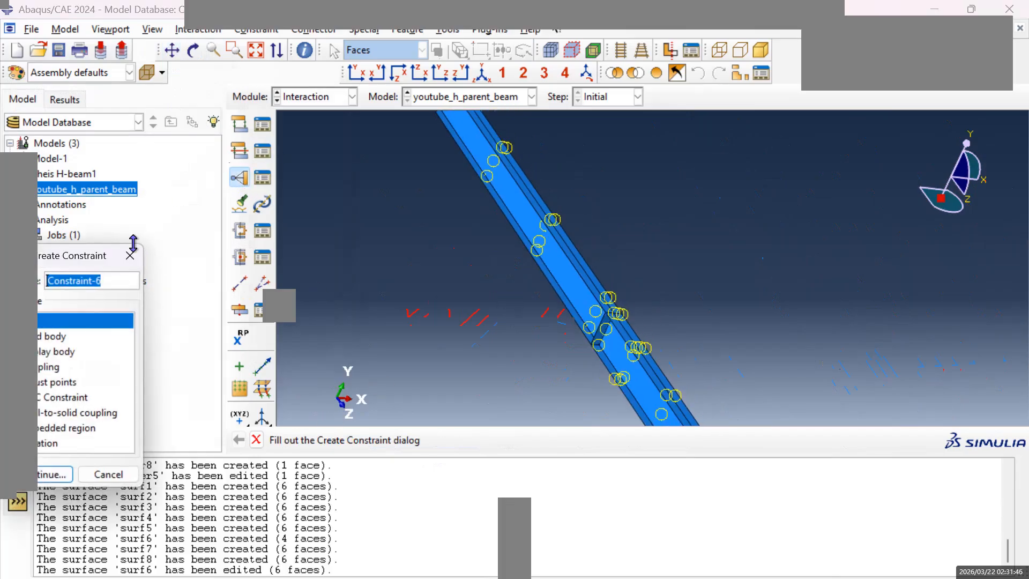
pyautogui.click(52, 474)
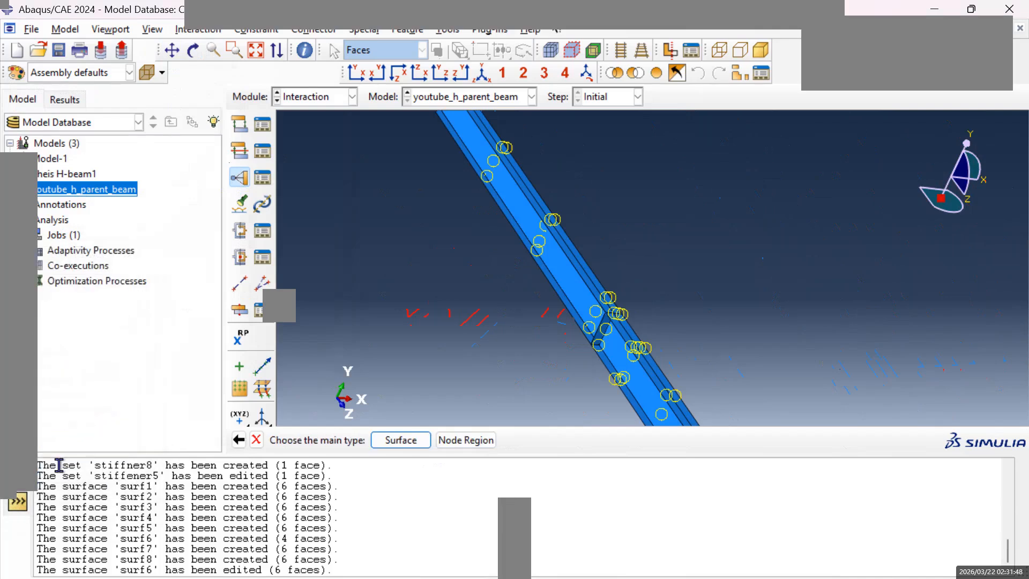
pyautogui.click(398, 440)
pyautogui.scroll(-2, 40, 257)
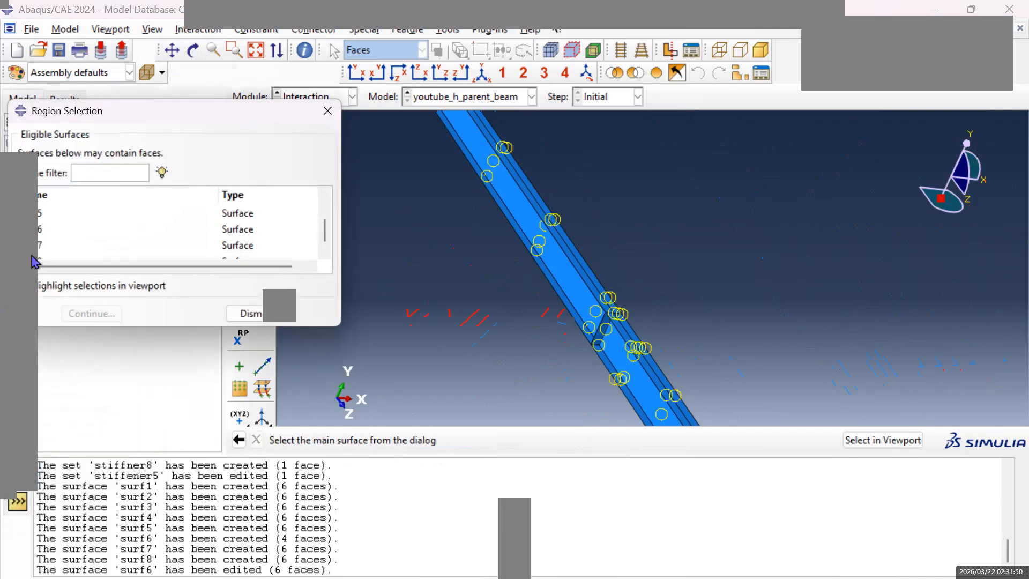
pyautogui.click(40, 219)
pyautogui.click(92, 313)
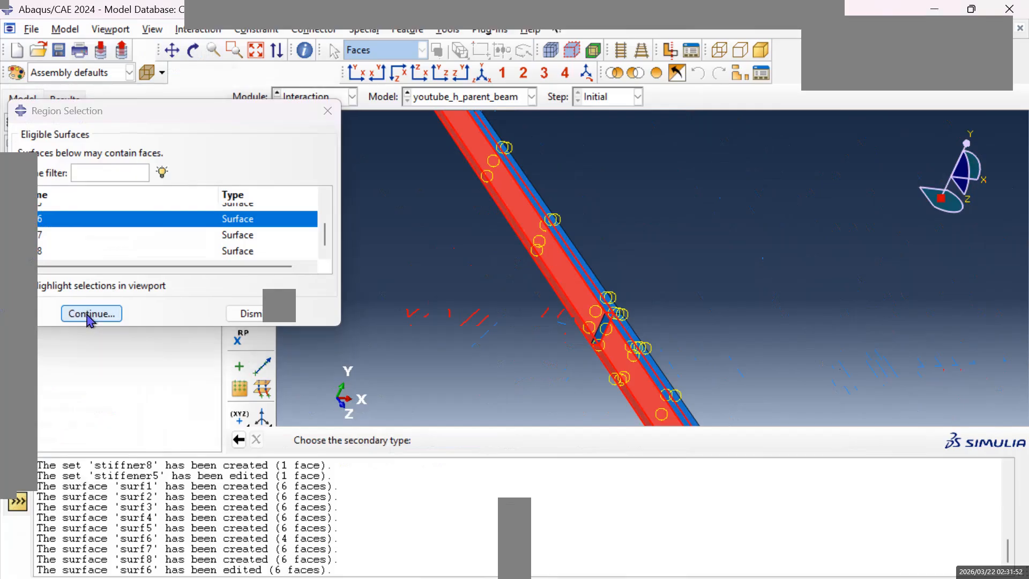
pyautogui.click(499, 442)
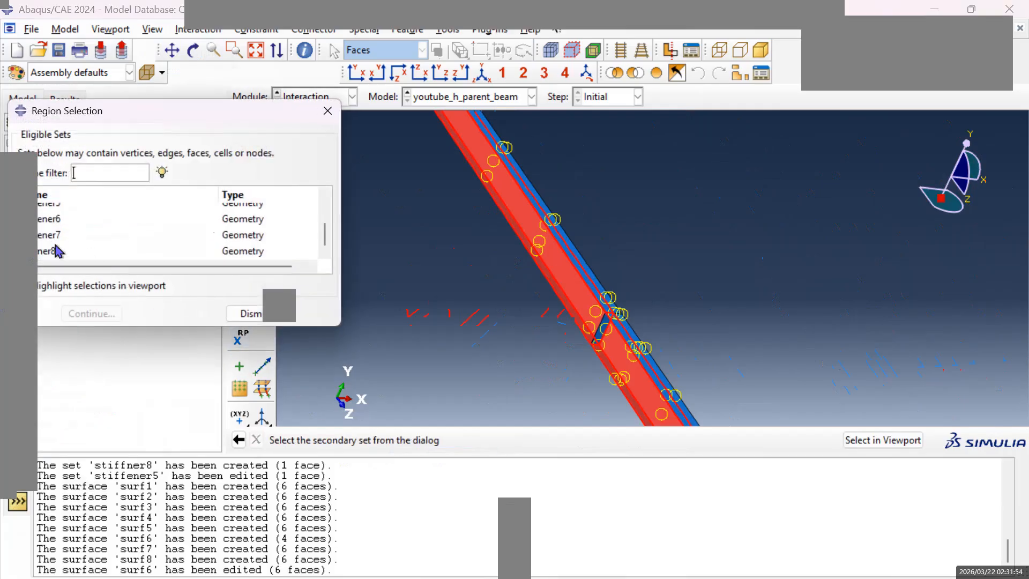
pyautogui.click(53, 219)
pyautogui.click(91, 315)
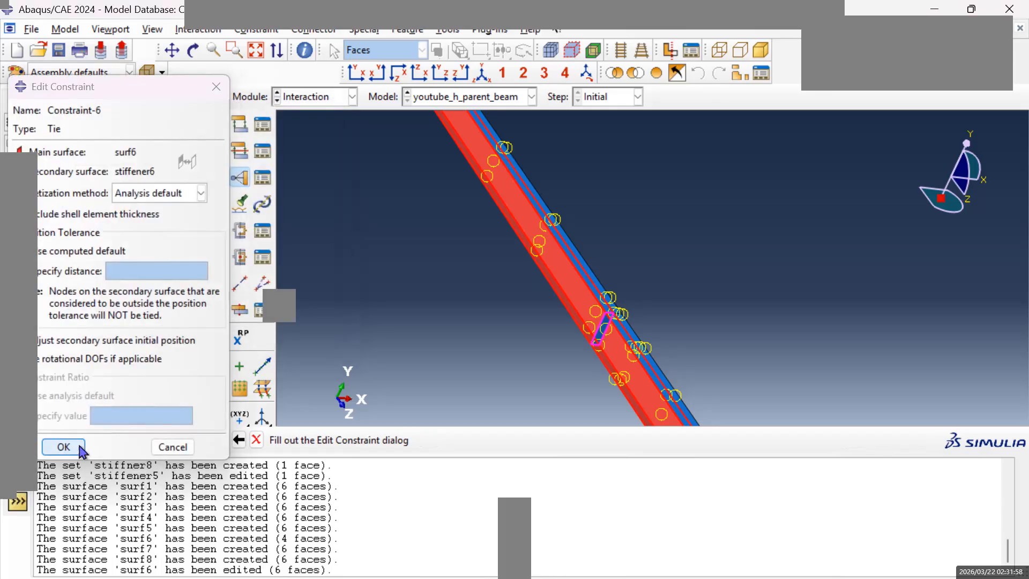
pyautogui.click(65, 448)
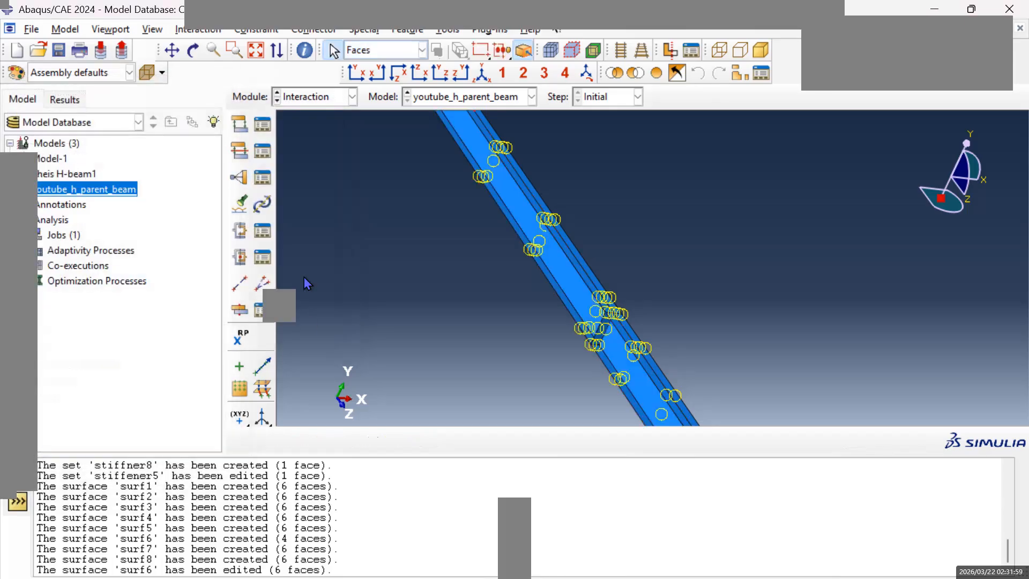
# Tie set stiffener7 as secondary node region to main surface surf7, keeping the default settings.
pyautogui.click(171, 50)
pyautogui.moveTo(522, 305); pyautogui.dragTo(467, 290)
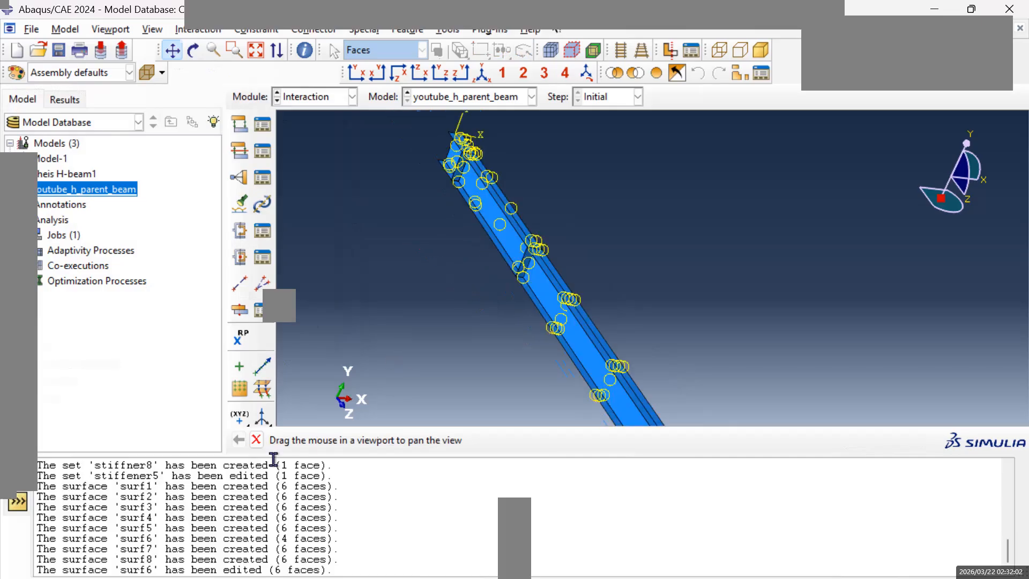
pyautogui.press('Escape')
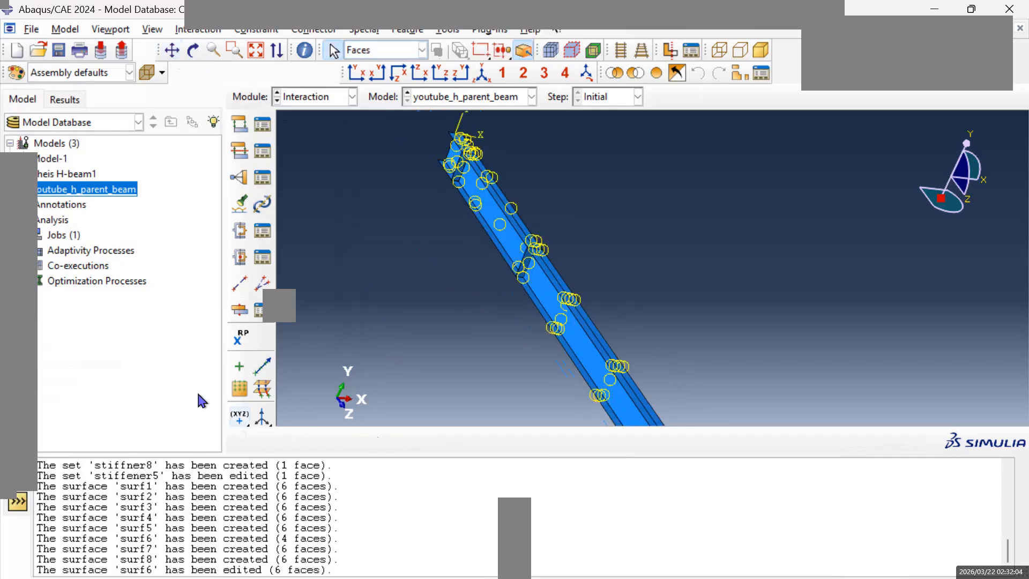
pyautogui.click(238, 176)
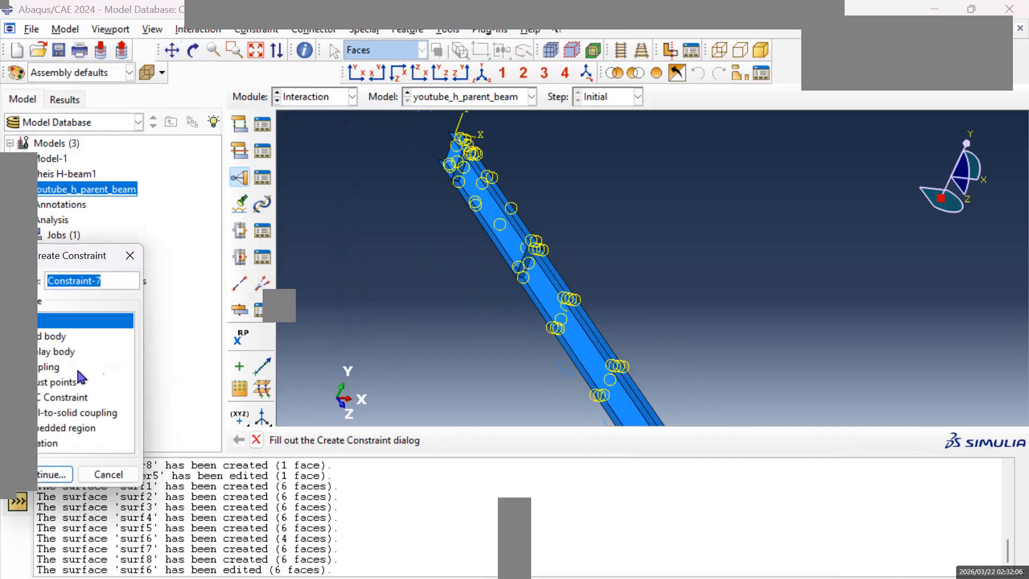
pyautogui.click(51, 475)
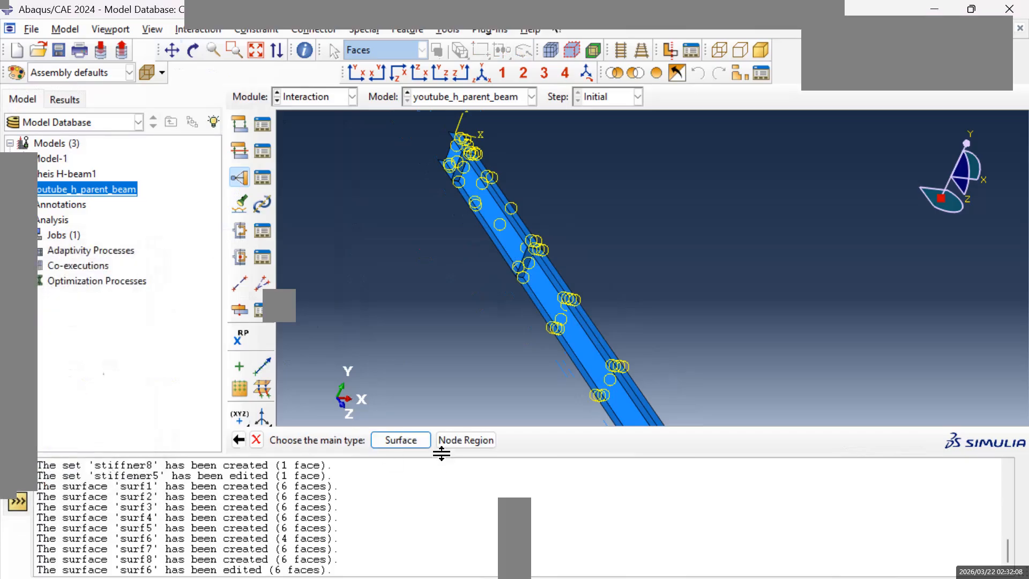
pyautogui.click(407, 441)
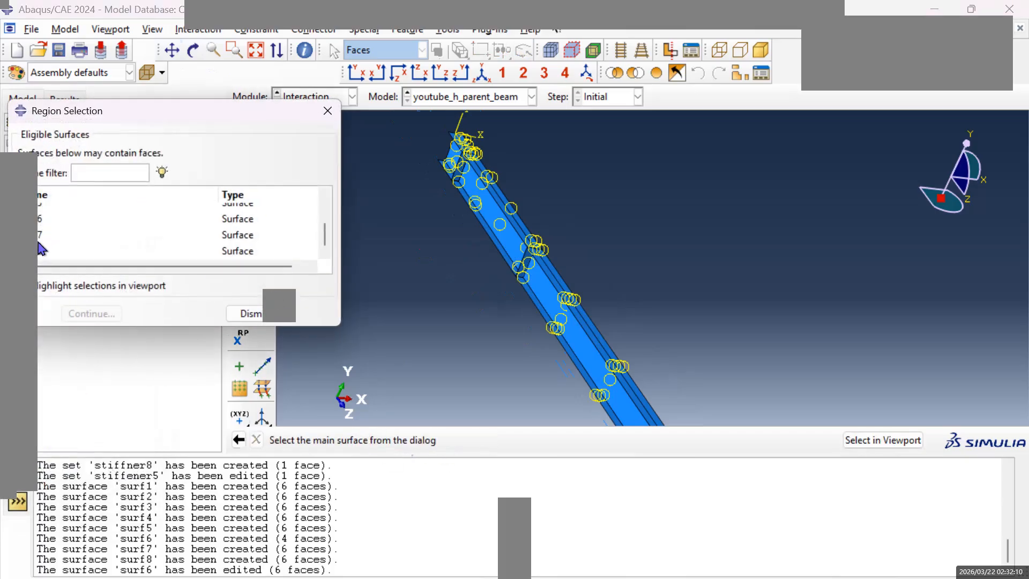
pyautogui.click(40, 236)
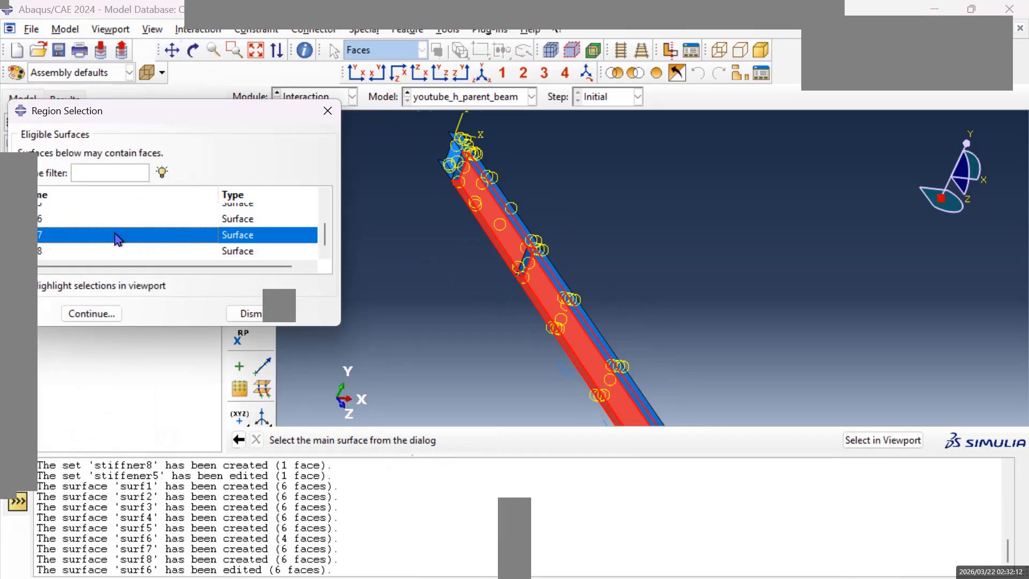
pyautogui.click(85, 317)
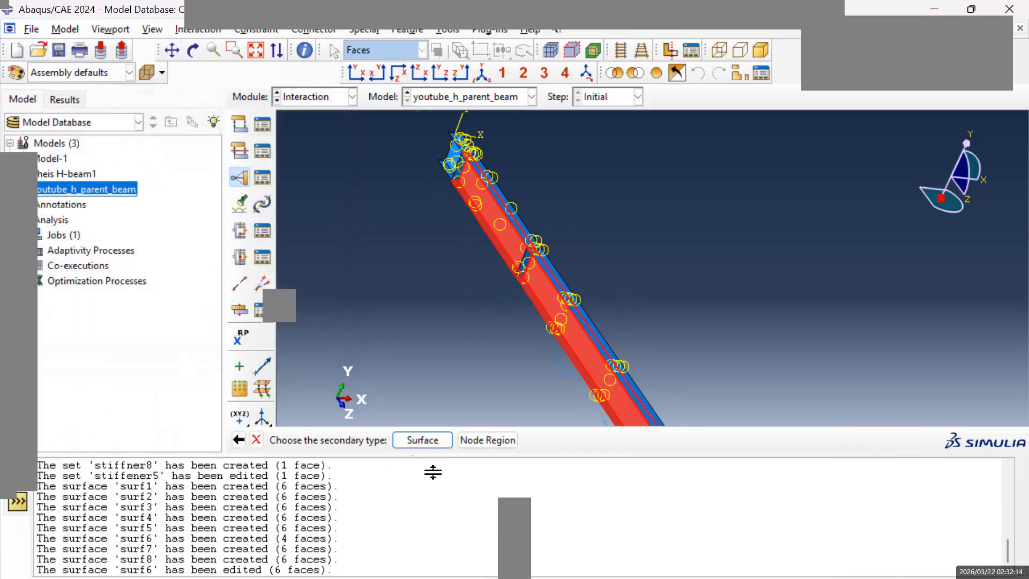
pyautogui.click(509, 445)
pyautogui.click(47, 239)
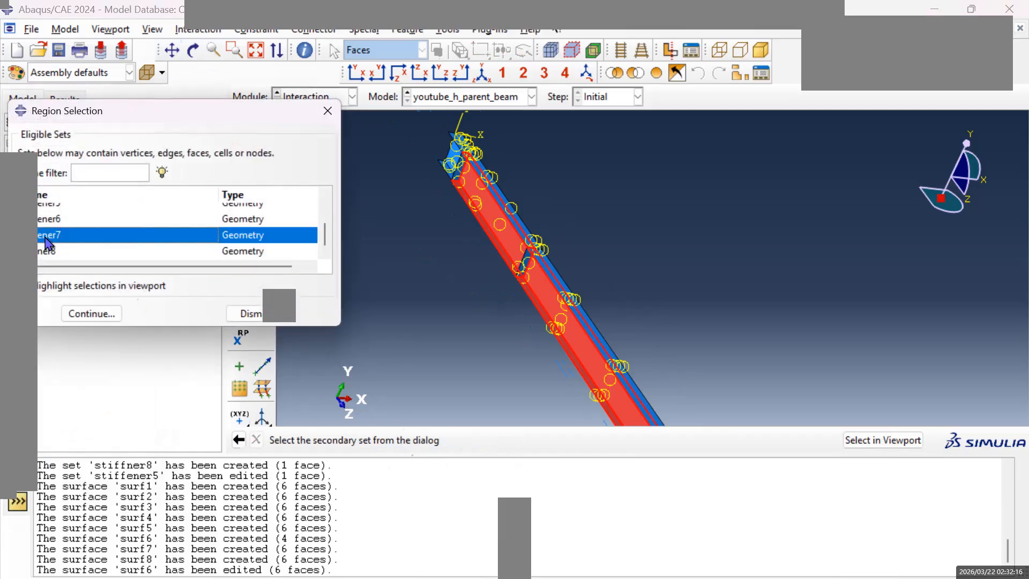
pyautogui.click(89, 315)
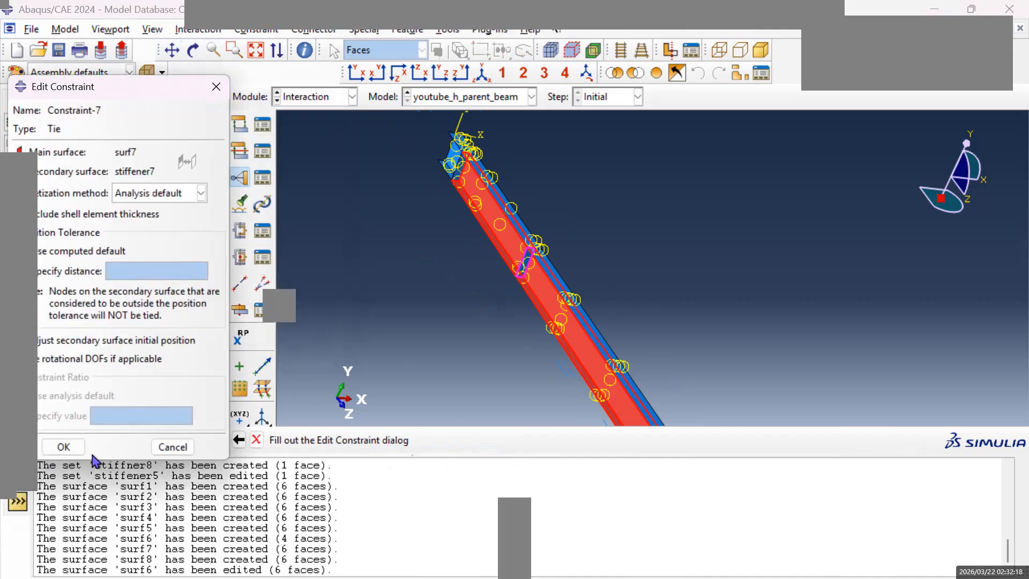
pyautogui.click(65, 447)
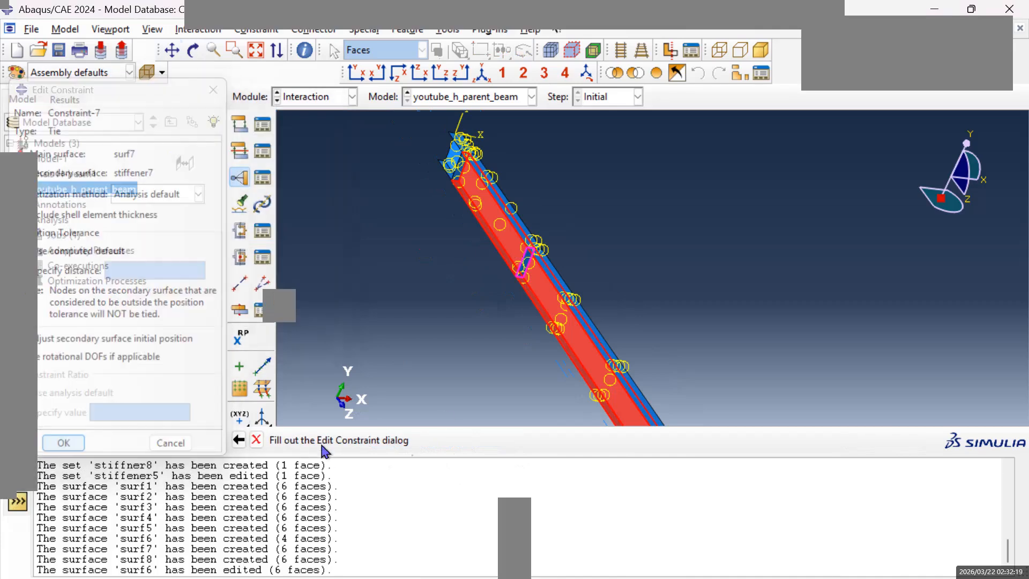
# Add a Tie constraint between main surface surf8 and the node region of set stiffner8, keeping the default settings.
pyautogui.click(239, 178)
pyautogui.click(52, 474)
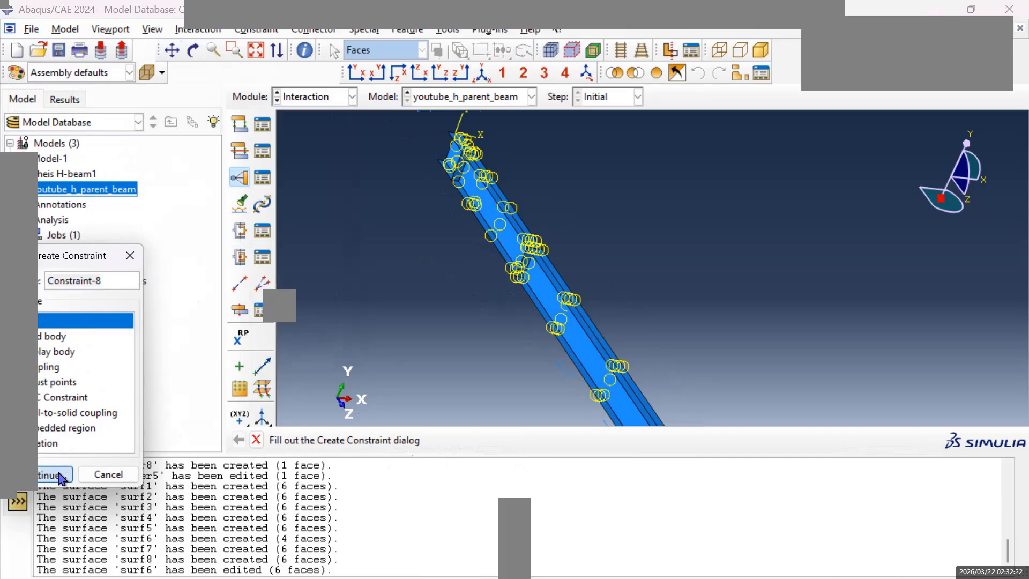
pyautogui.click(424, 443)
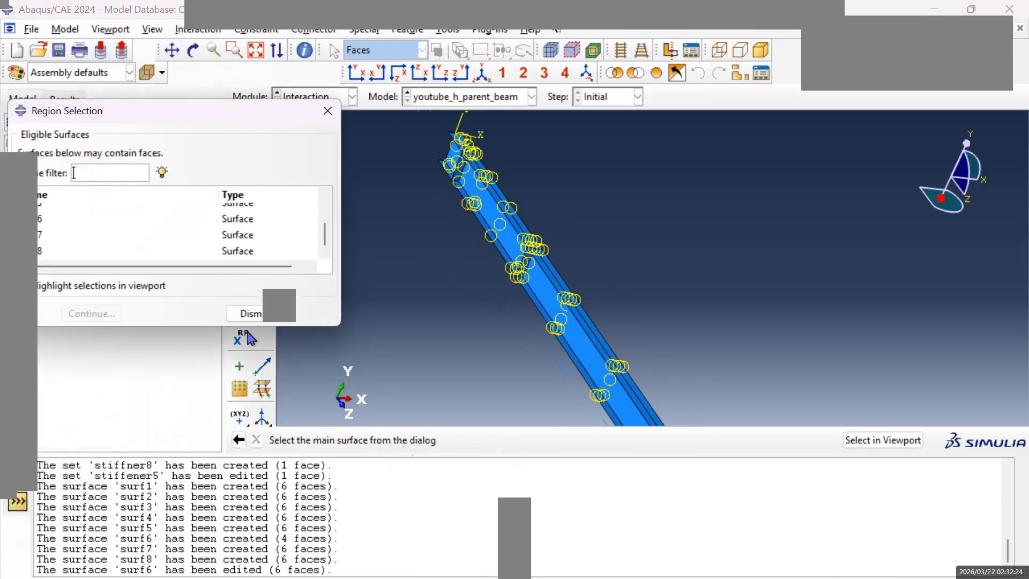
pyautogui.click(51, 251)
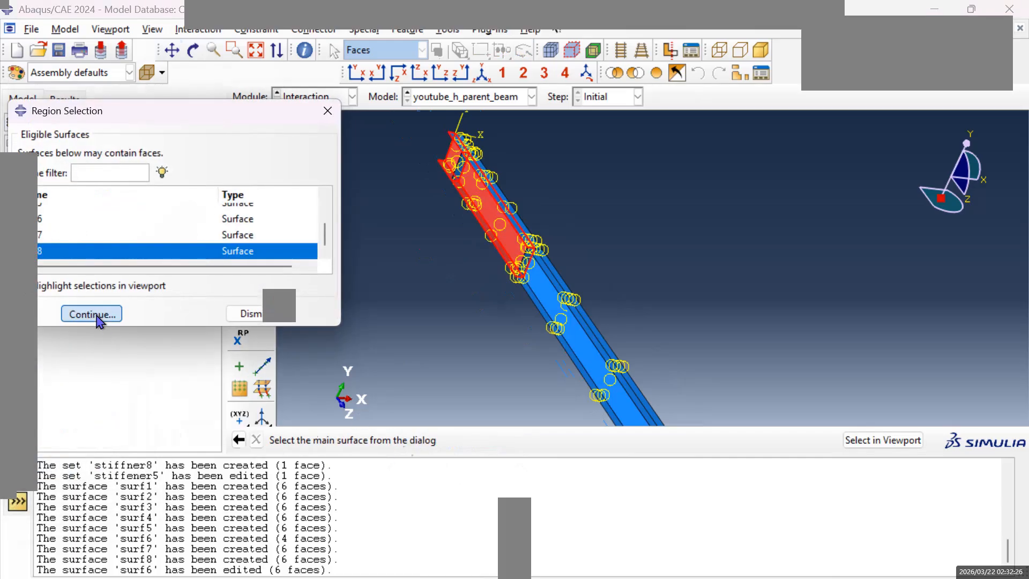
pyautogui.click(90, 313)
pyautogui.click(489, 444)
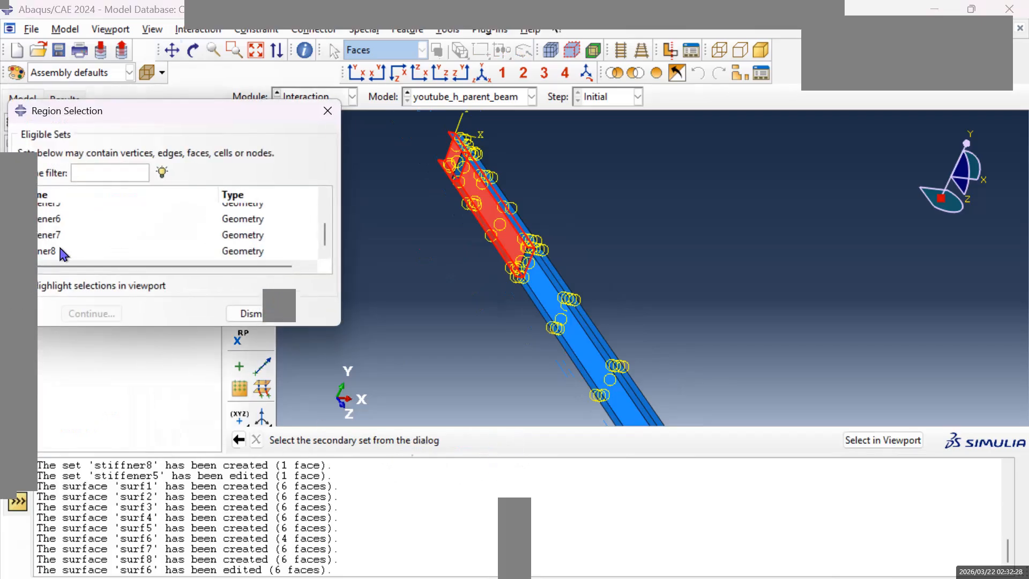
pyautogui.click(49, 250)
pyautogui.click(90, 314)
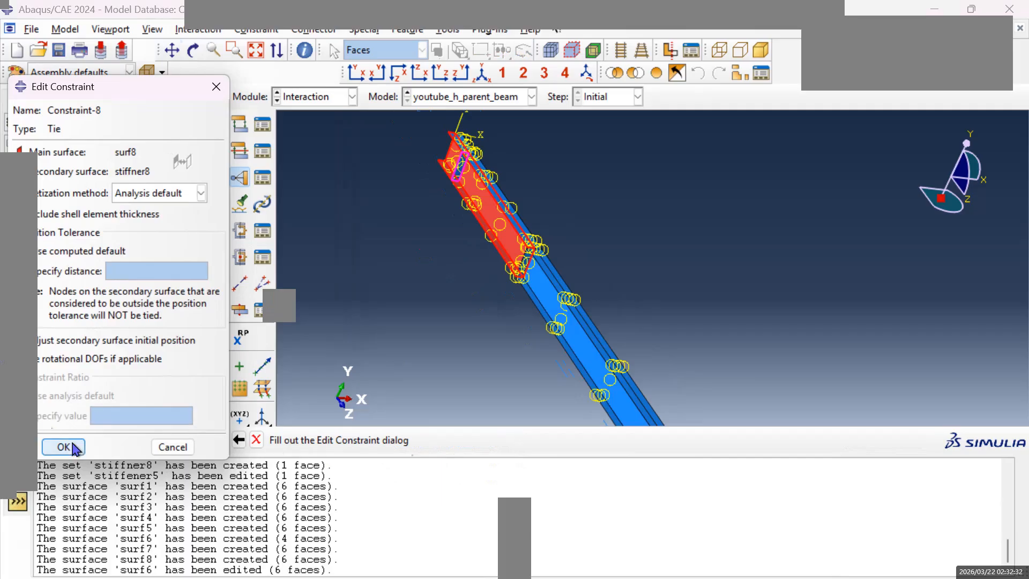
pyautogui.click(63, 447)
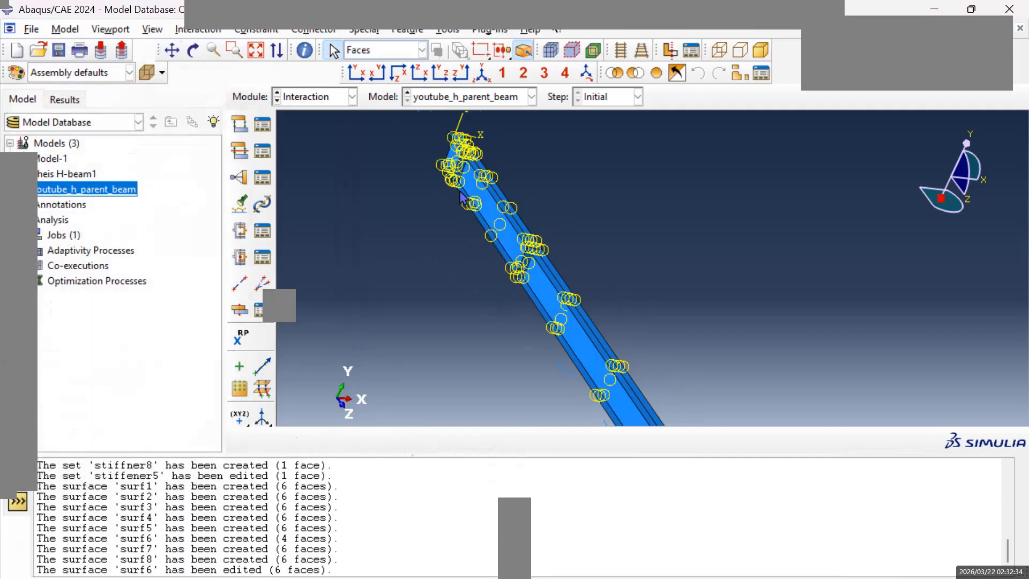
# Review the list of Tie constraints and inspect their symbols along the H-beam in isometric view.
pyautogui.click(482, 73)
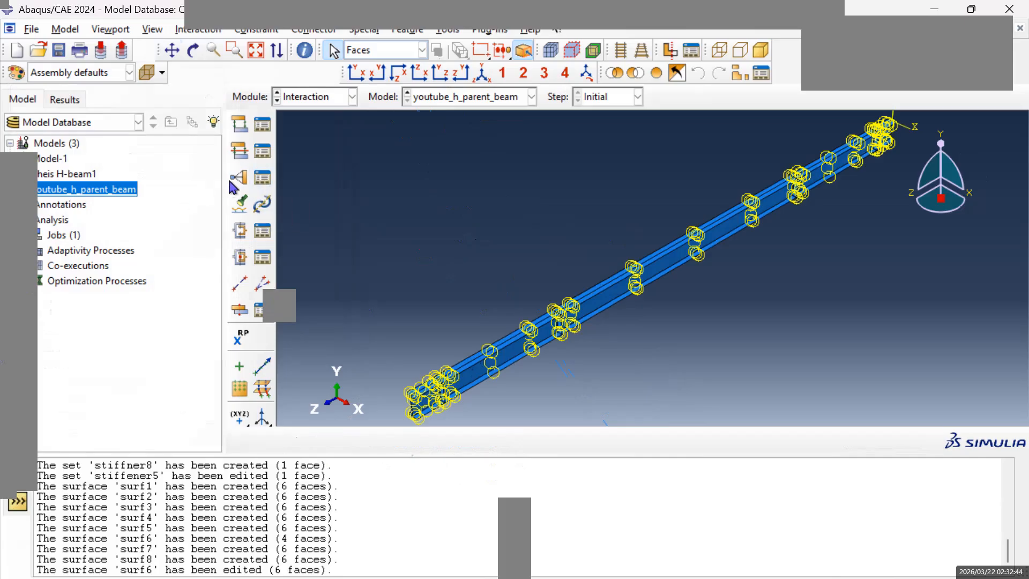
pyautogui.click(263, 178)
pyautogui.scroll(-3, 62, 294)
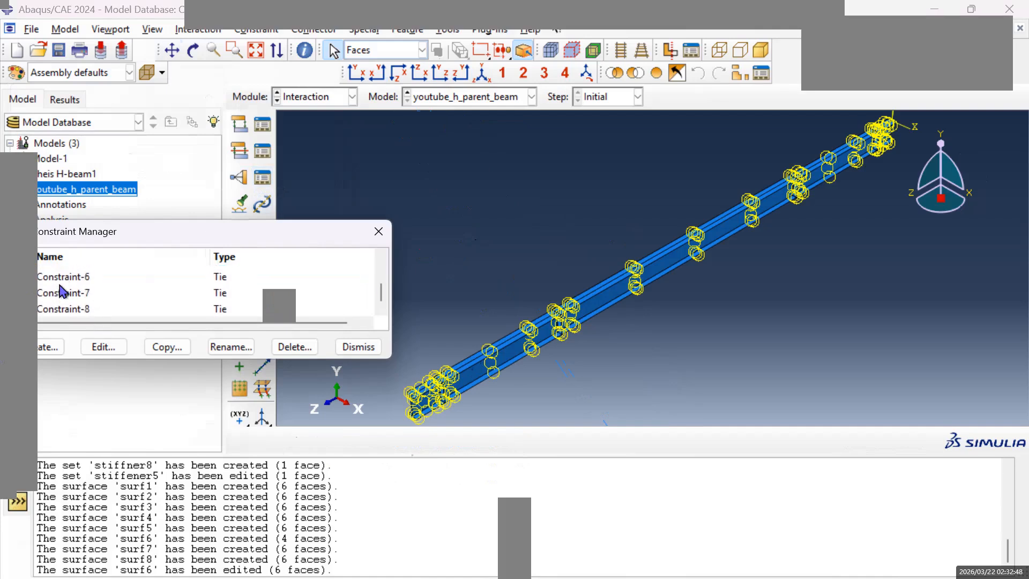
pyautogui.scroll(3, 119, 308)
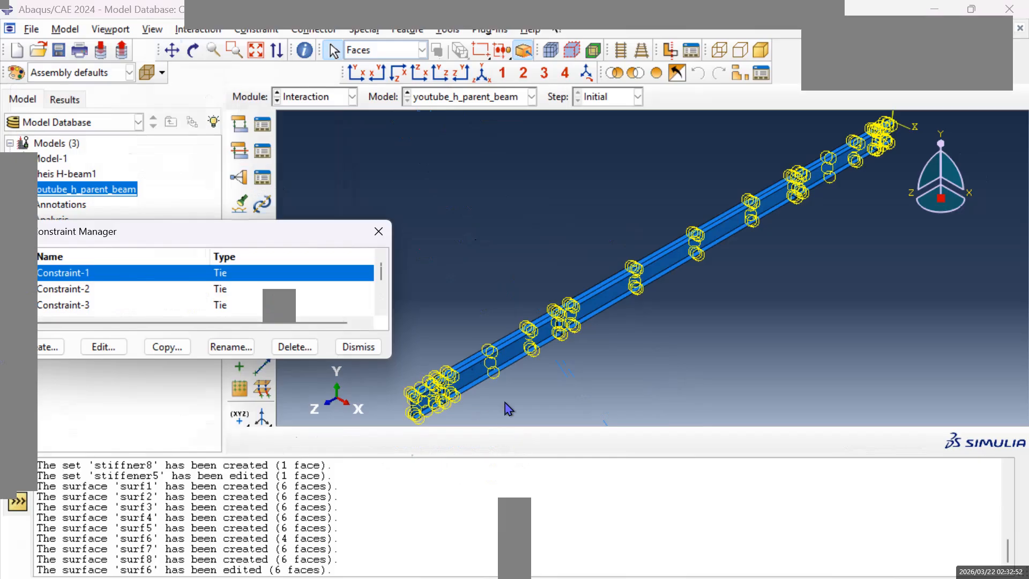
pyautogui.scroll(3, 470, 368)
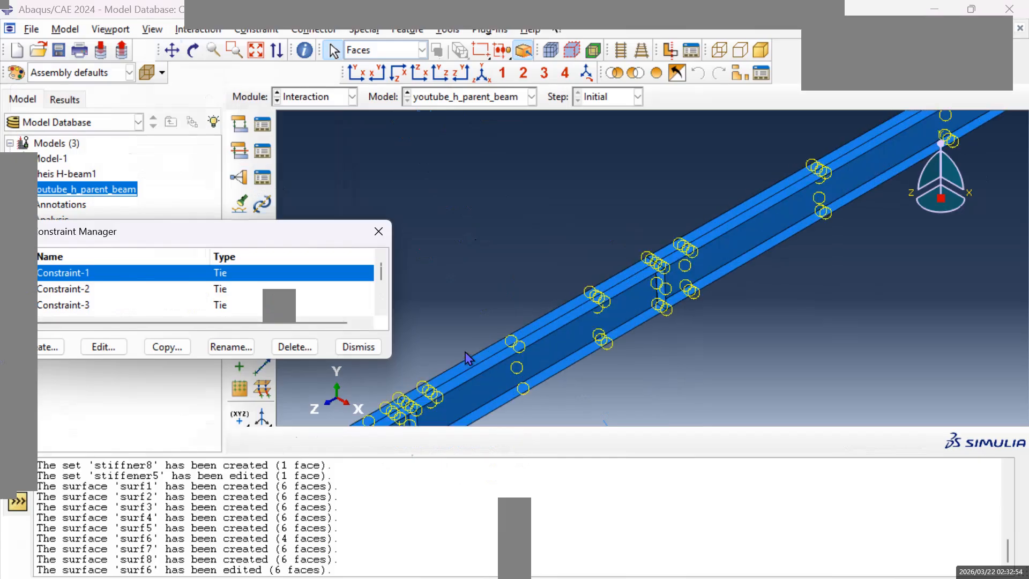
pyautogui.scroll(2, 466, 358)
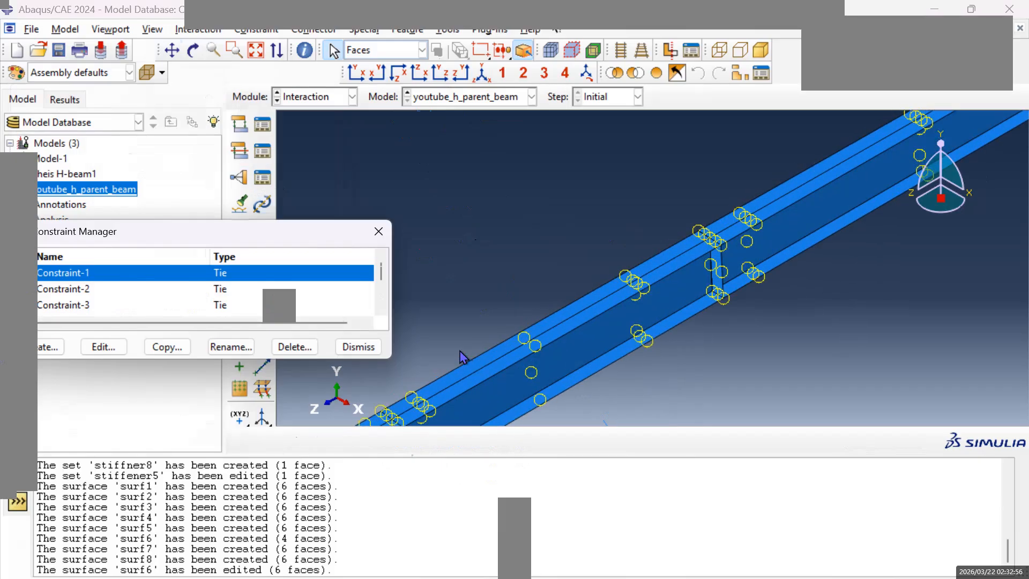
pyautogui.scroll(-3, 547, 333)
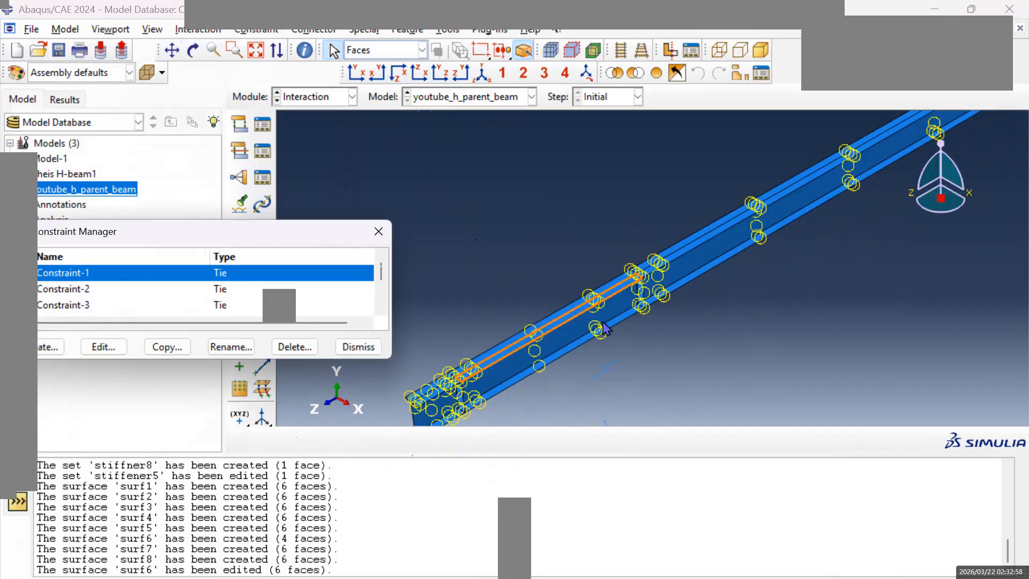
pyautogui.scroll(1, 579, 379)
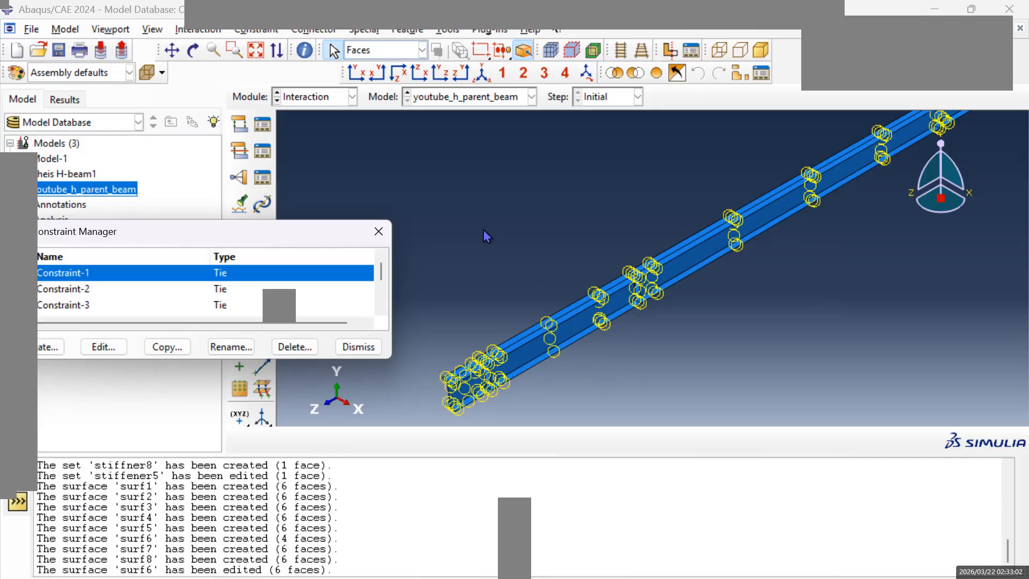
pyautogui.scroll(2, 500, 333)
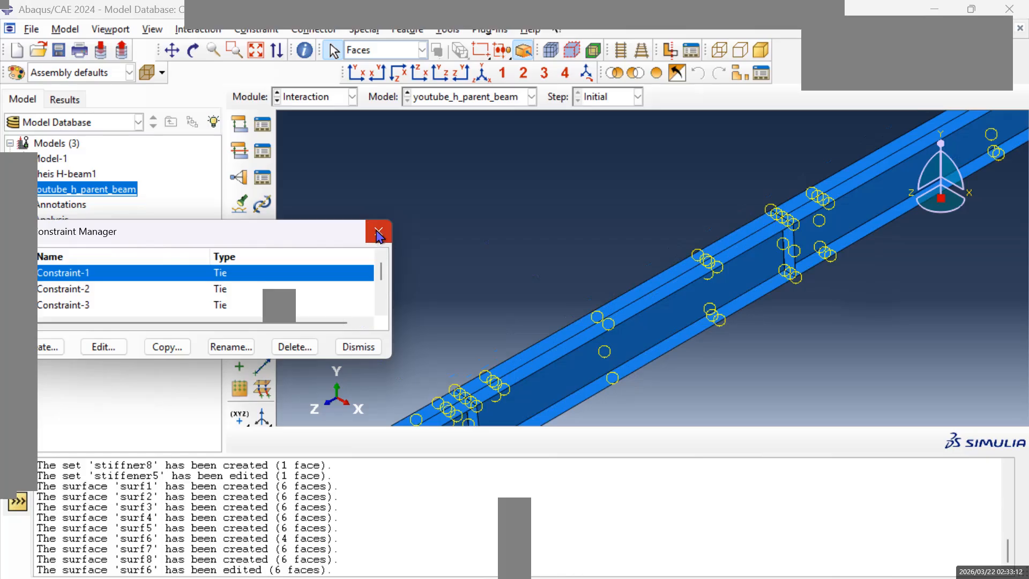
pyautogui.click(378, 234)
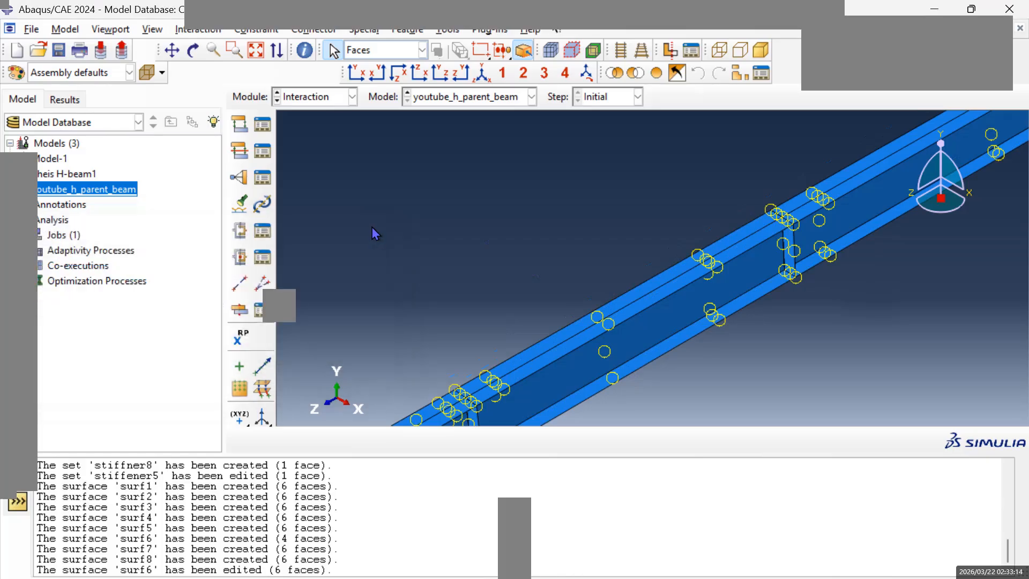
# Switch to the Load module for model youtube_h_parent_beam.
pyautogui.click(352, 97)
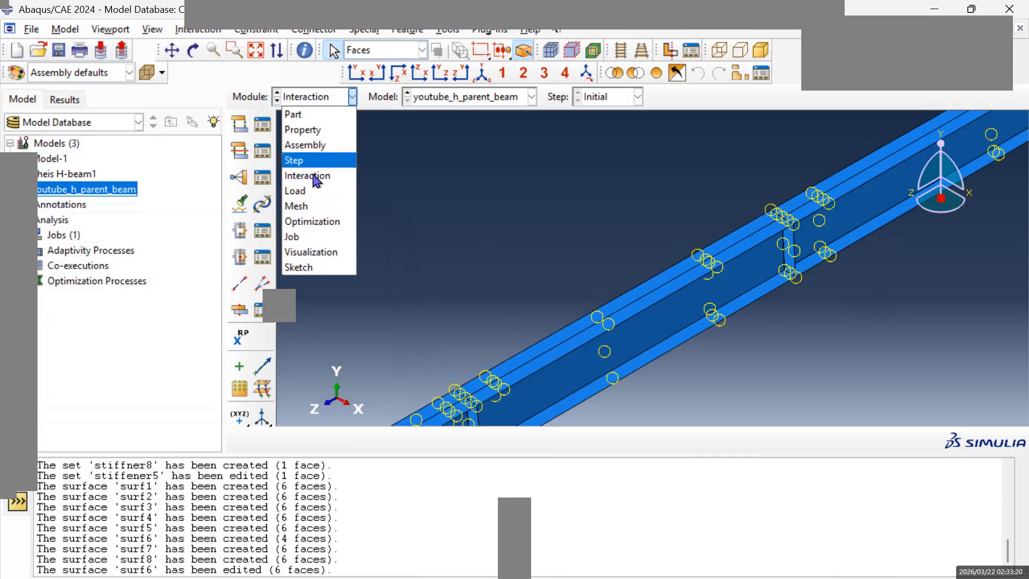
pyautogui.click(304, 193)
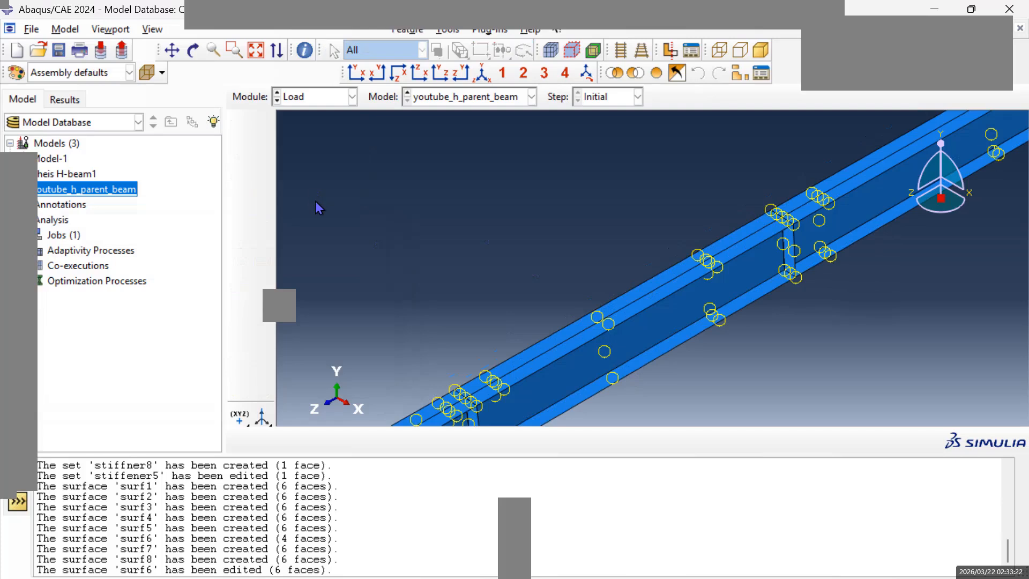
pyautogui.scroll(-2, 524, 373)
pyautogui.scroll(7, 528, 365)
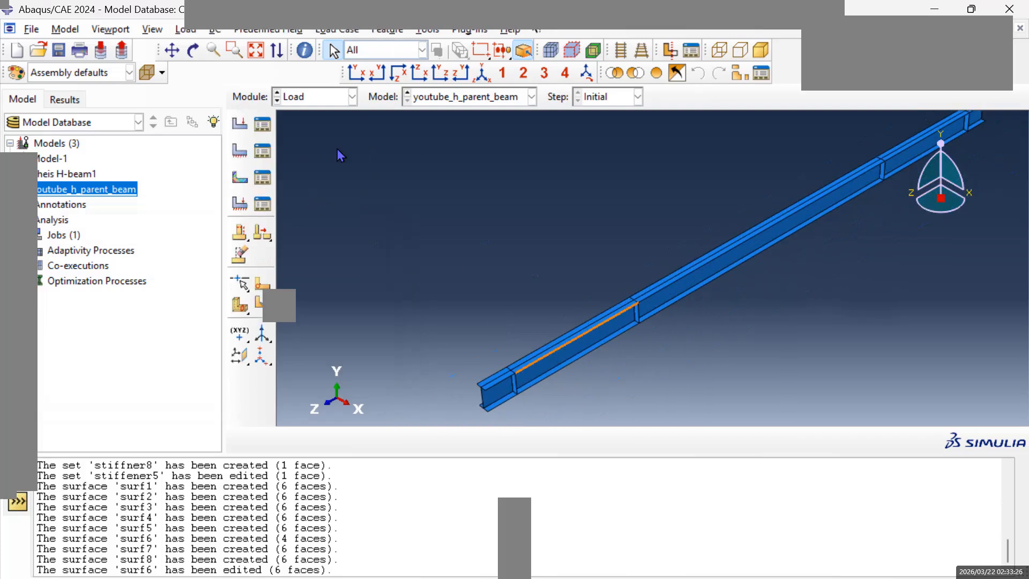
# Examine the stiffener locations and both beam ends, from the end farthest from the origin to the end at the origin.
pyautogui.click(172, 50)
pyautogui.moveTo(538, 406); pyautogui.dragTo(533, 305)
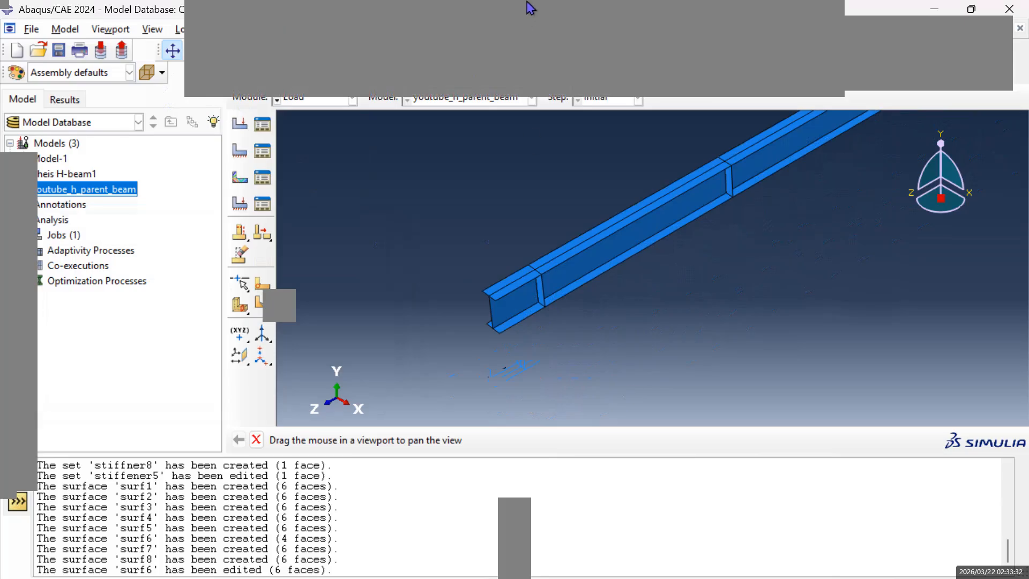
pyautogui.click(567, 57)
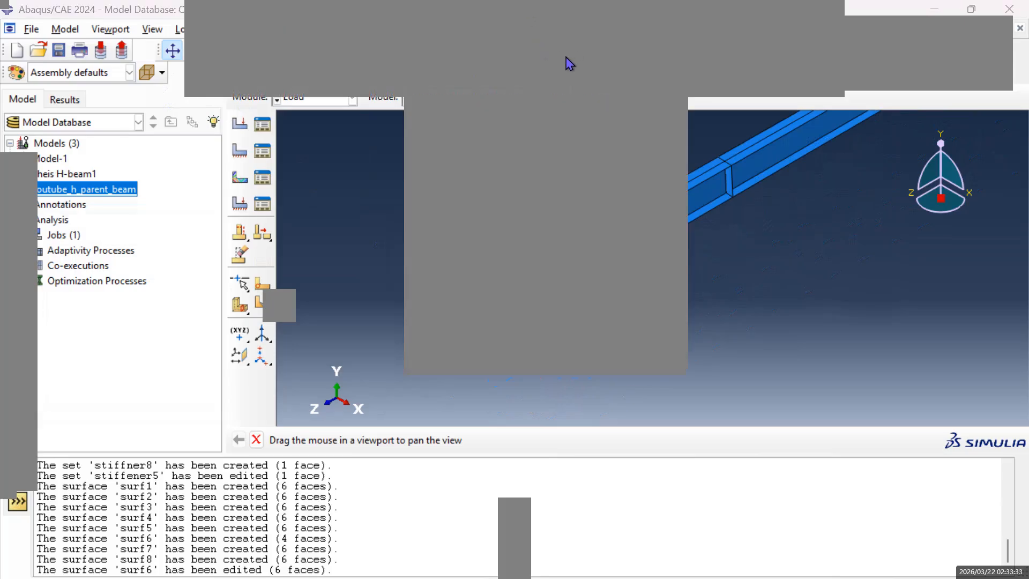
pyautogui.click(495, 113)
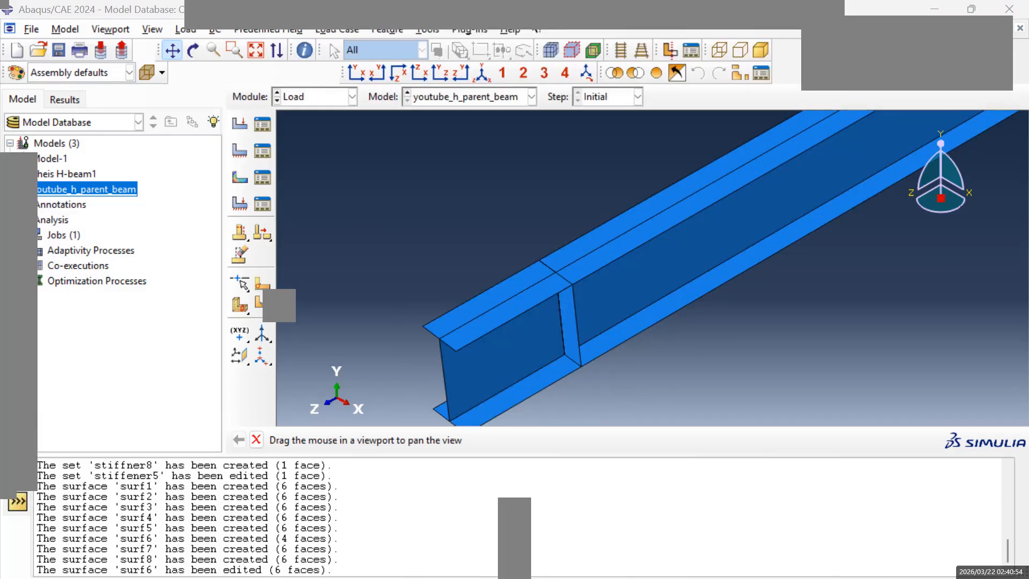
pyautogui.scroll(-3, 554, 316)
pyautogui.scroll(3, 553, 317)
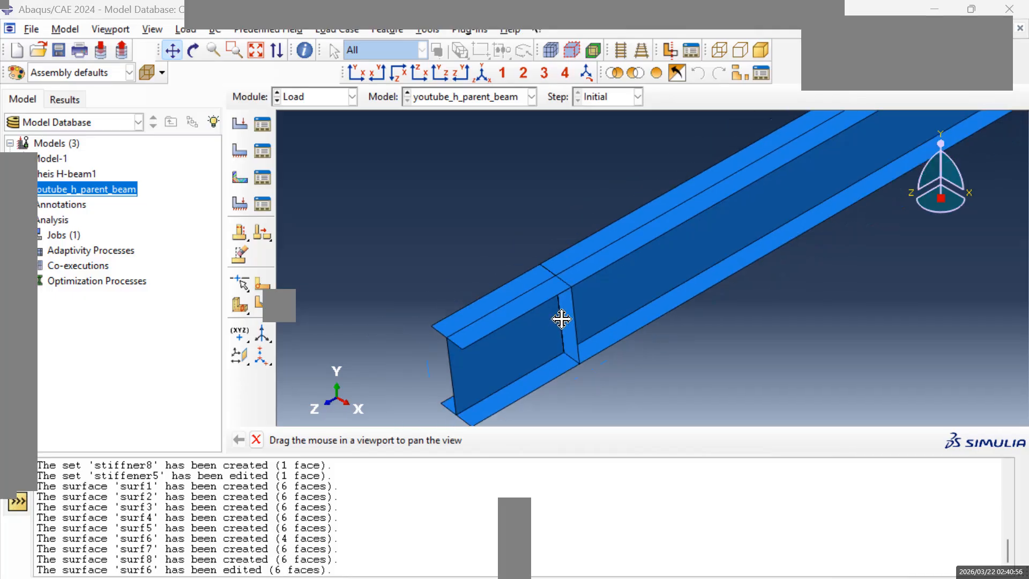
pyautogui.scroll(2, 574, 307)
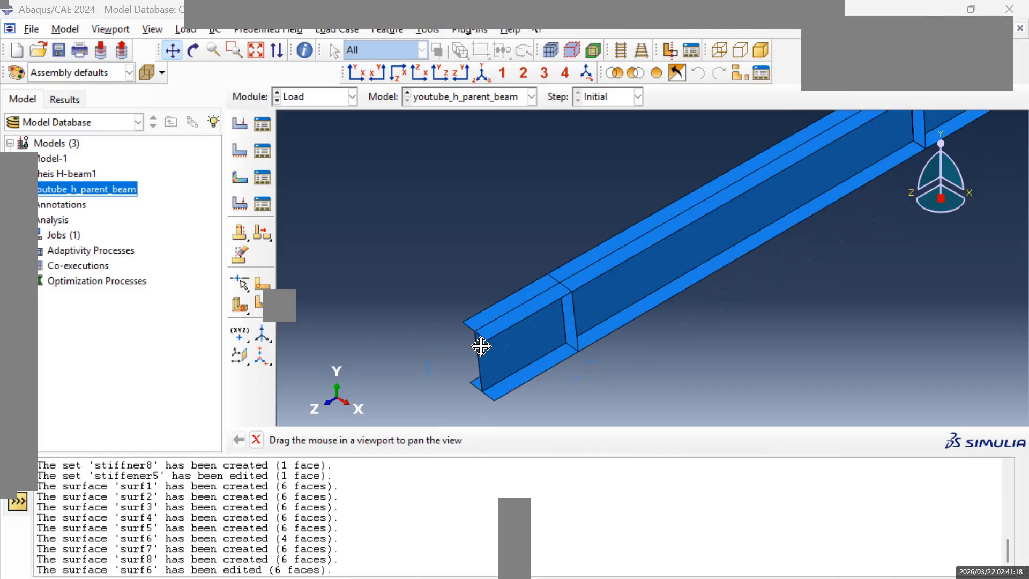
pyautogui.scroll(-3, 550, 320)
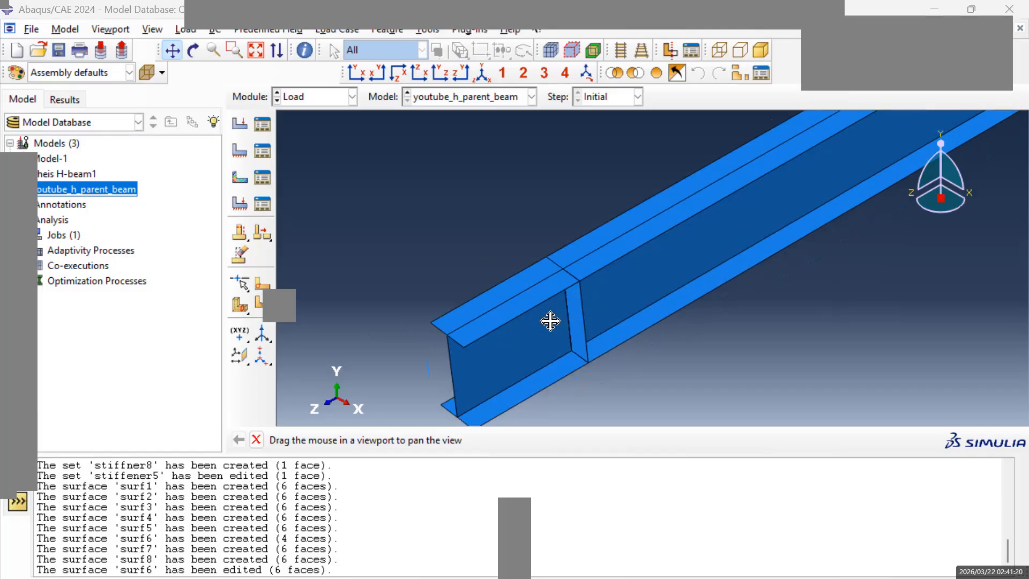
pyautogui.scroll(4, 550, 320)
pyautogui.scroll(3, 574, 319)
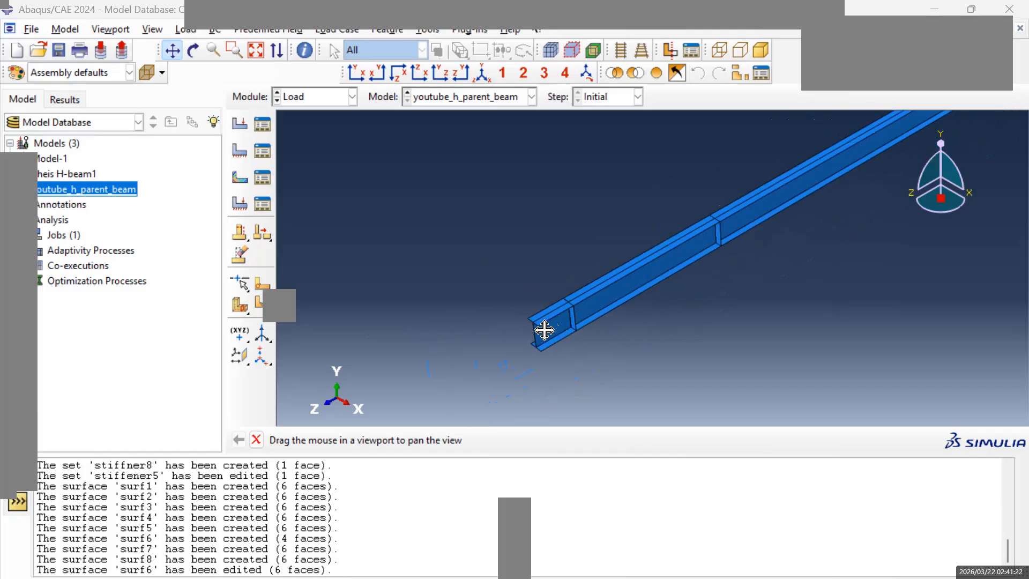
pyautogui.moveTo(843, 166)
pyautogui.mouseDown()
pyautogui.moveTo(684, 281)
pyautogui.moveTo(573, 343)
pyautogui.mouseUp()
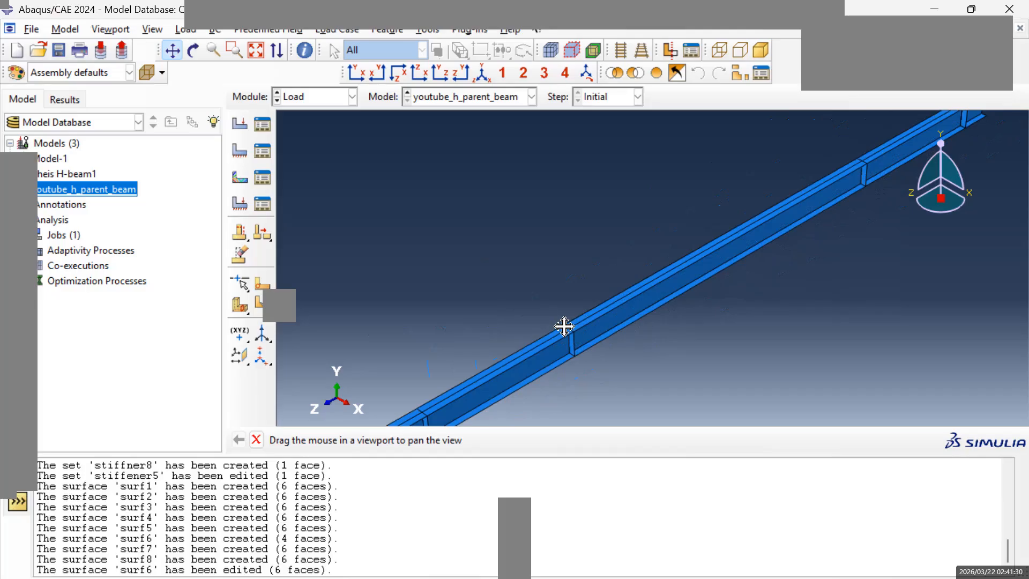
pyautogui.moveTo(571, 324); pyautogui.dragTo(573, 271)
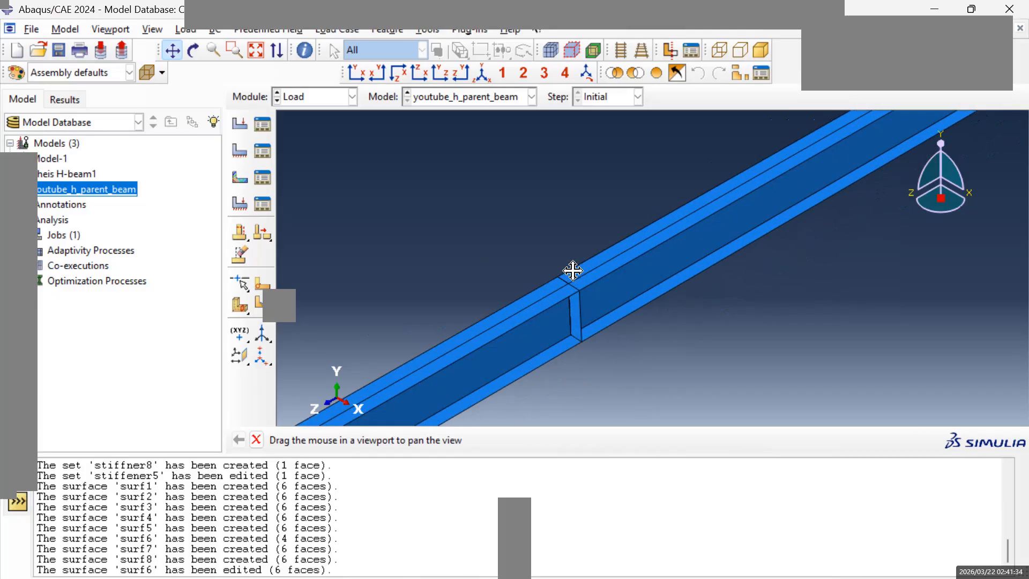
pyautogui.scroll(-2, 574, 273)
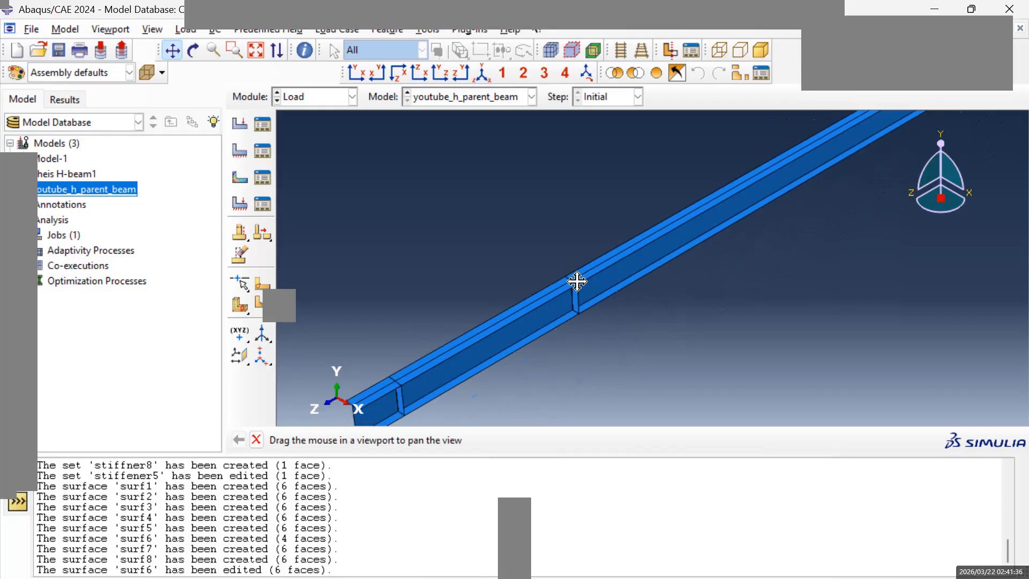
pyautogui.moveTo(791, 178); pyautogui.dragTo(681, 295)
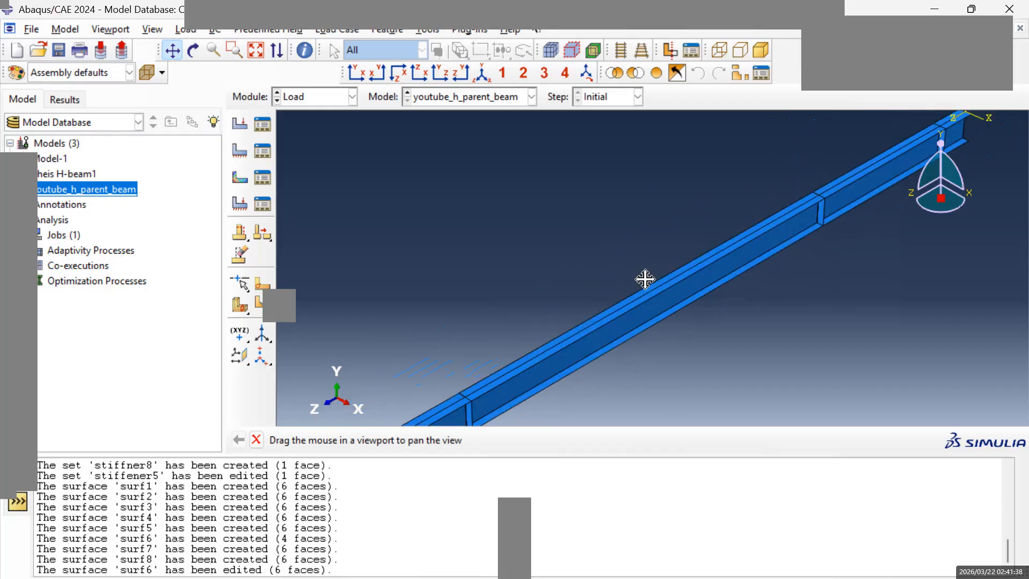
pyautogui.moveTo(865, 183); pyautogui.dragTo(756, 227)
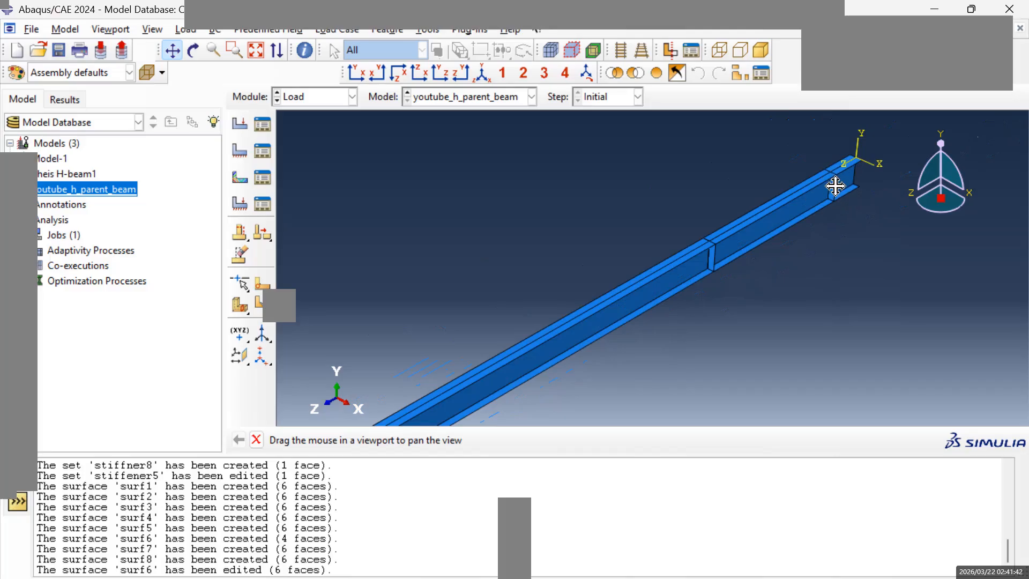
pyautogui.scroll(2, 850, 184)
pyautogui.scroll(-7, 850, 186)
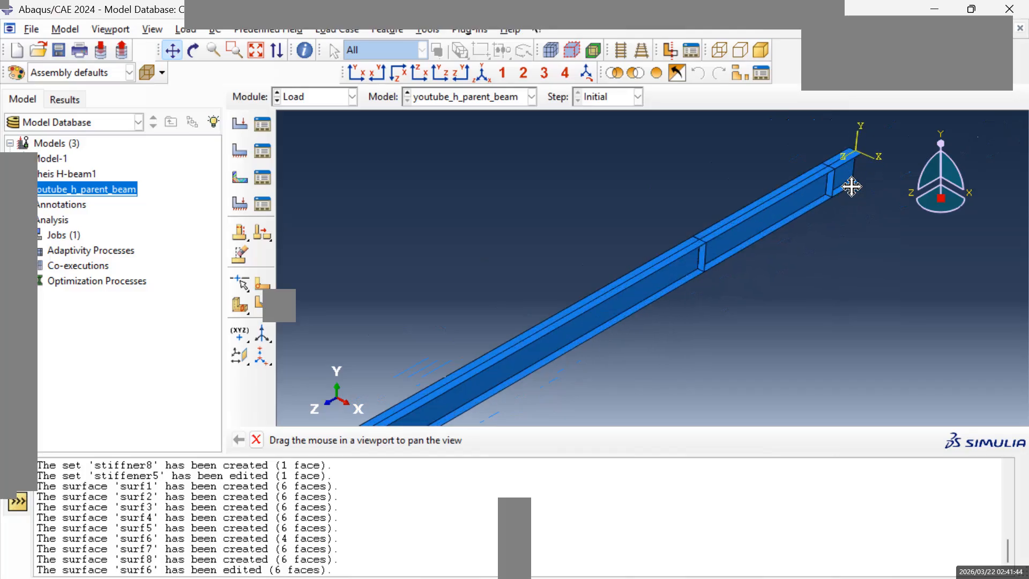
pyautogui.scroll(-2, 850, 177)
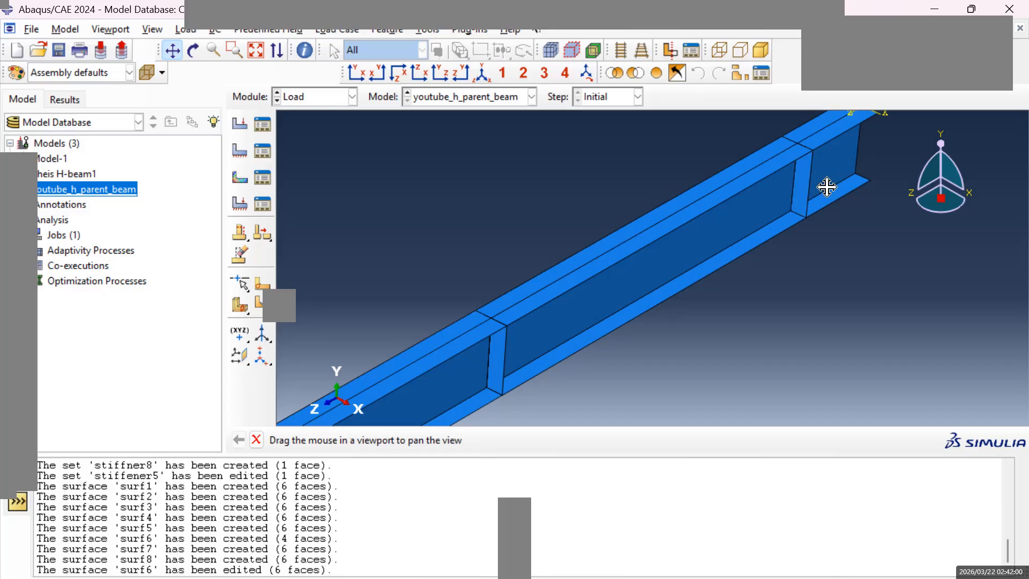
pyautogui.moveTo(538, 336)
pyautogui.mouseDown()
pyautogui.moveTo(747, 207)
pyautogui.moveTo(483, 298)
pyautogui.moveTo(489, 317)
pyautogui.mouseUp()
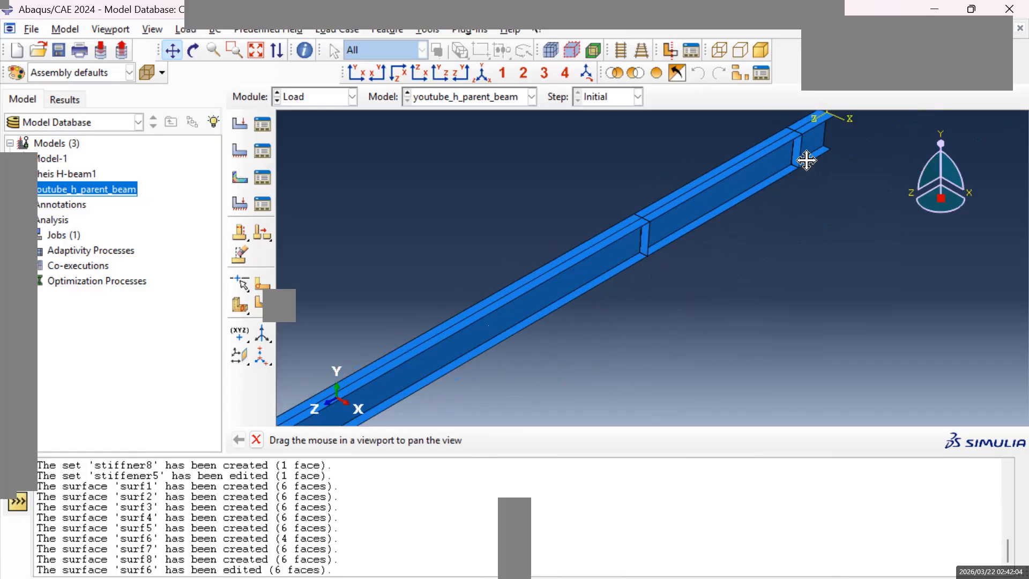
pyautogui.moveTo(807, 161); pyautogui.dragTo(751, 168)
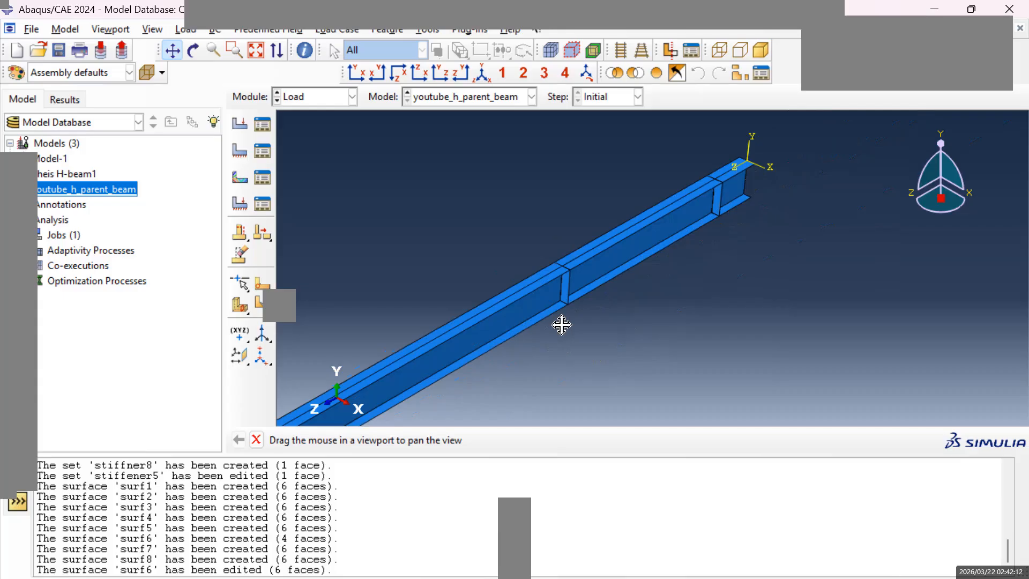
pyautogui.scroll(-3, 517, 312)
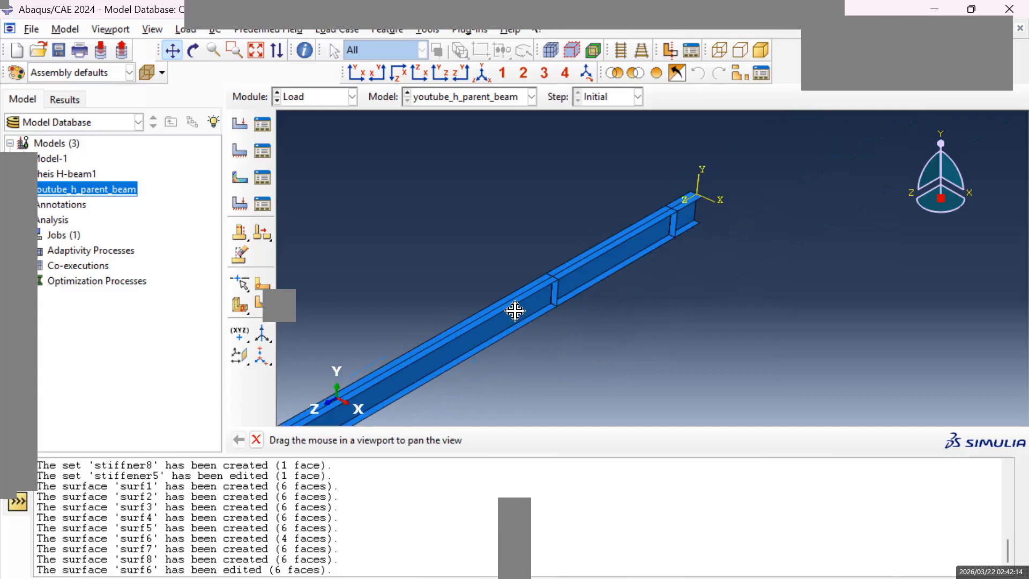
pyautogui.moveTo(422, 363); pyautogui.dragTo(677, 258)
pyautogui.scroll(4, 463, 338)
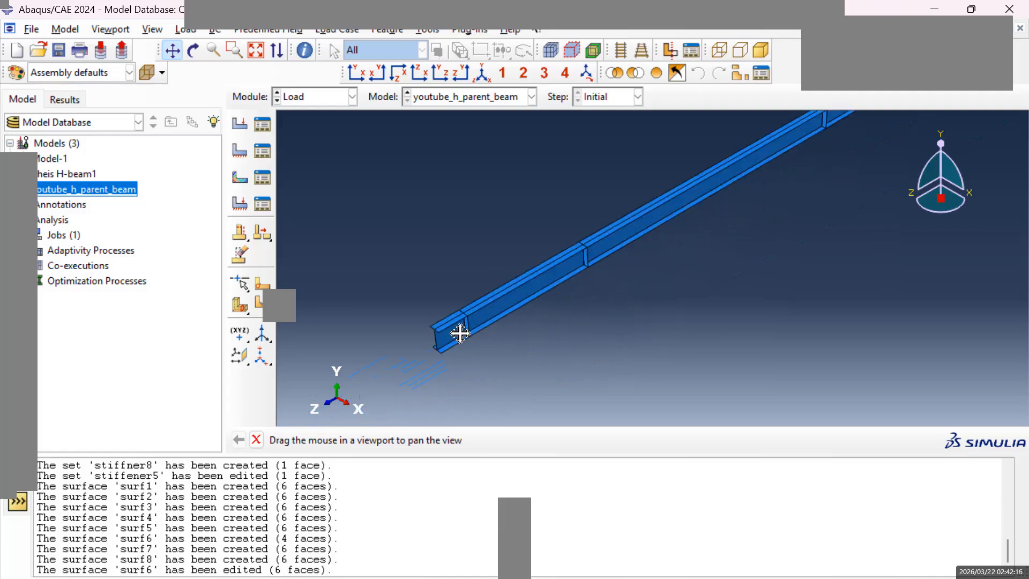
pyautogui.scroll(3, 443, 340)
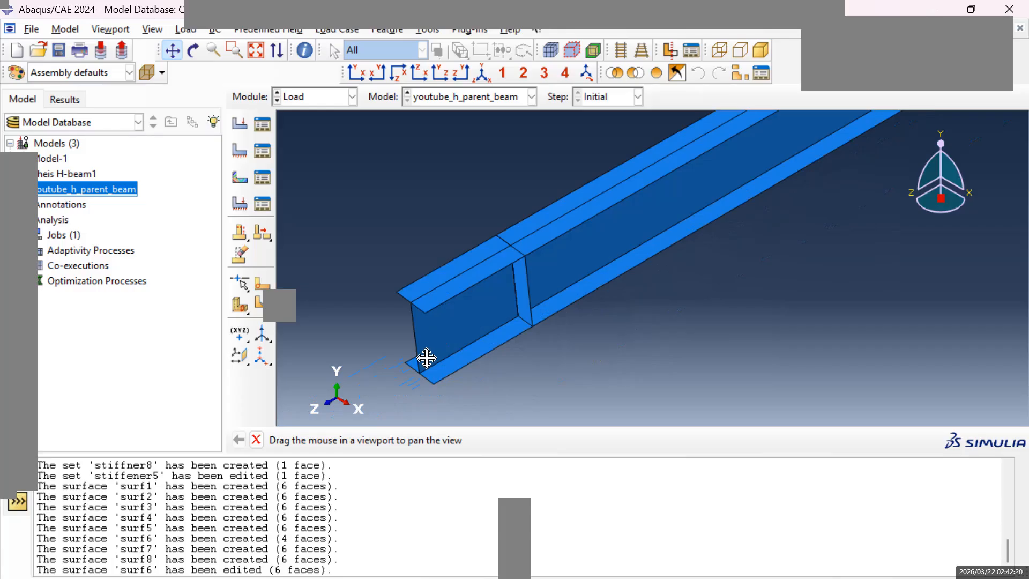
pyautogui.click(240, 151)
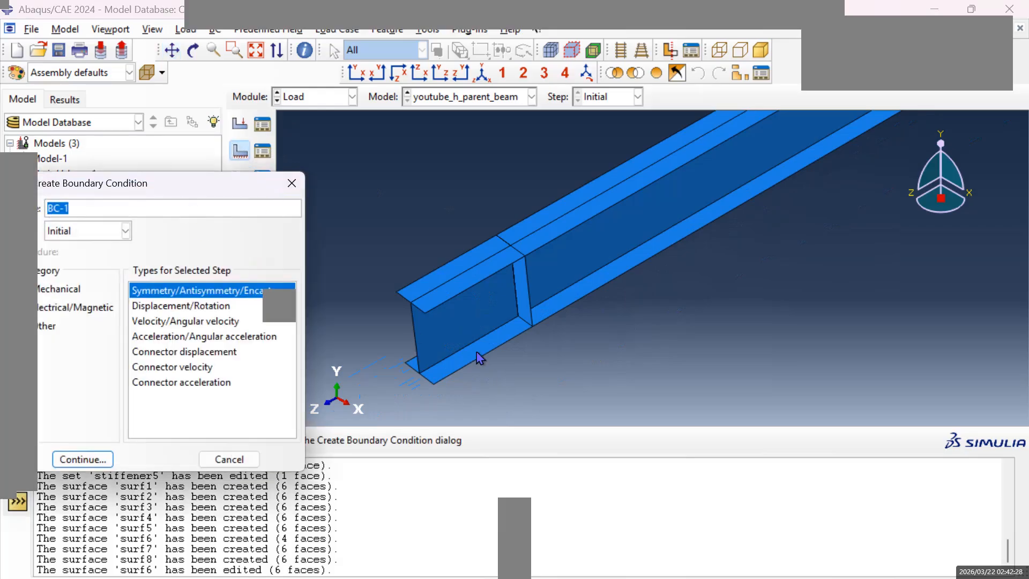
pyautogui.press('BackSpace')
pyautogui.press('Return')
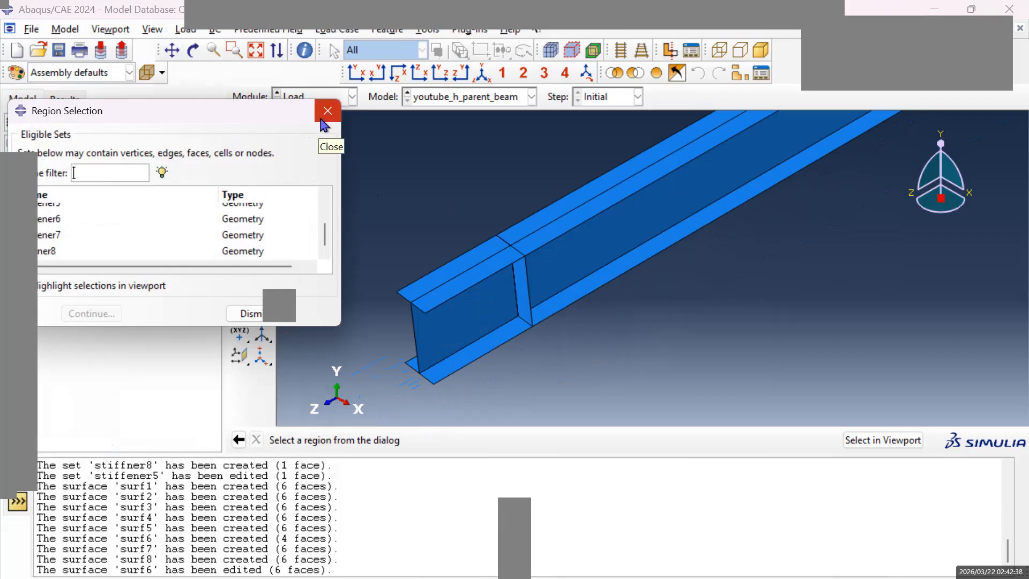
pyautogui.scroll(2, 210, 246)
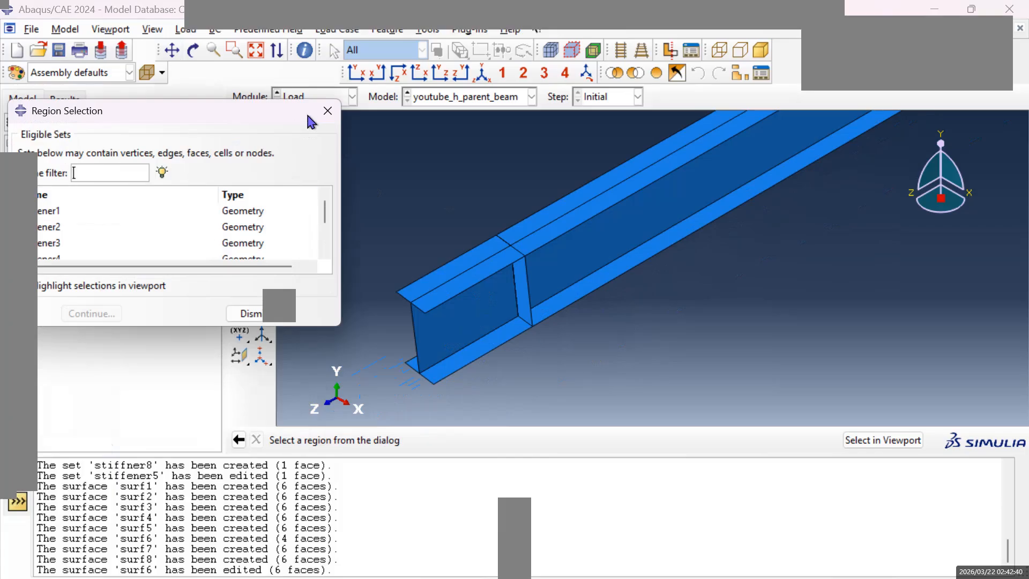
pyautogui.click(327, 111)
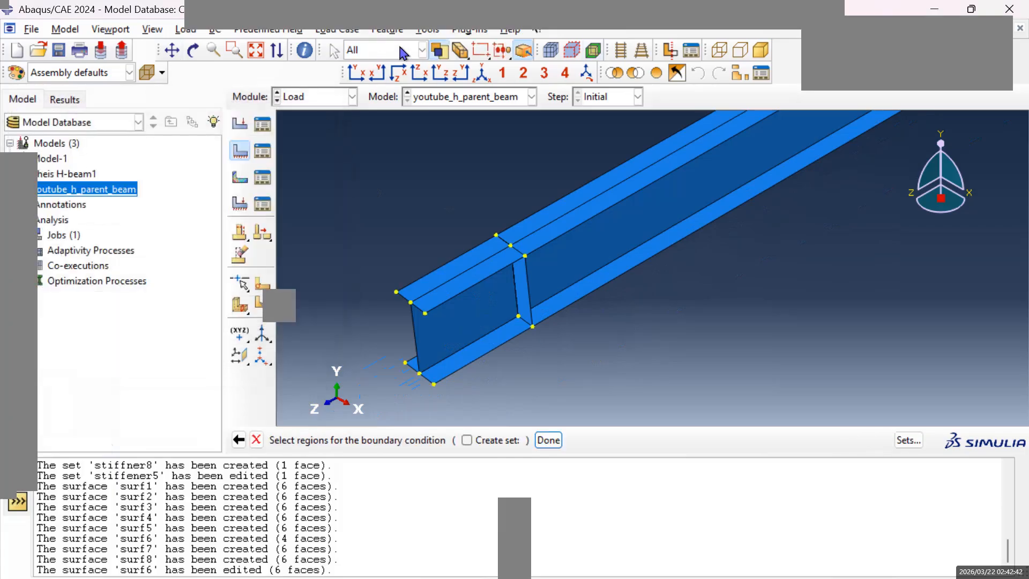
# Create a geometry set named left_support from the five web and flange edges at the beam end farthest from the origin.
pyautogui.click(428, 31)
pyautogui.moveTo(478, 83)
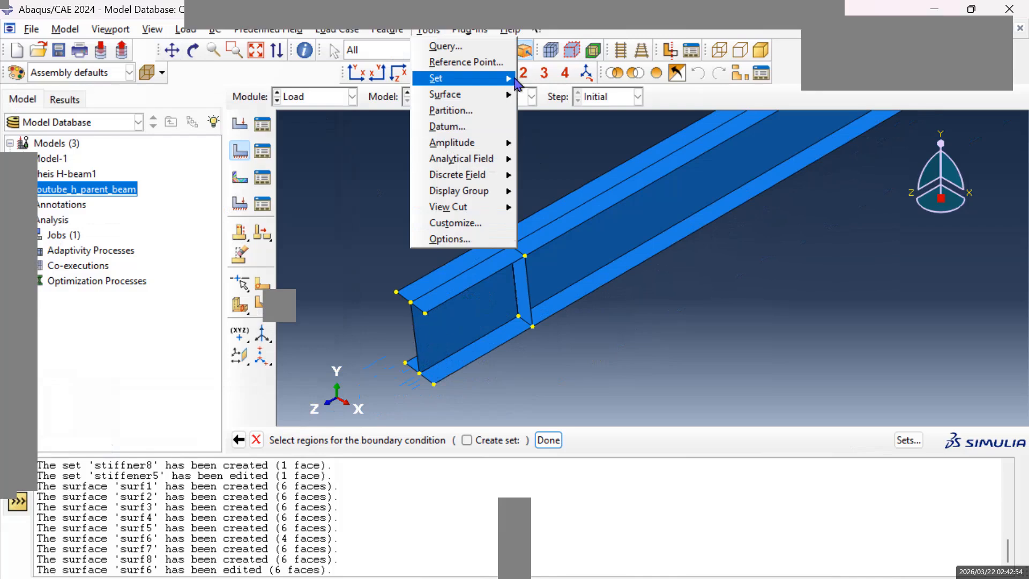
pyautogui.moveTo(513, 85)
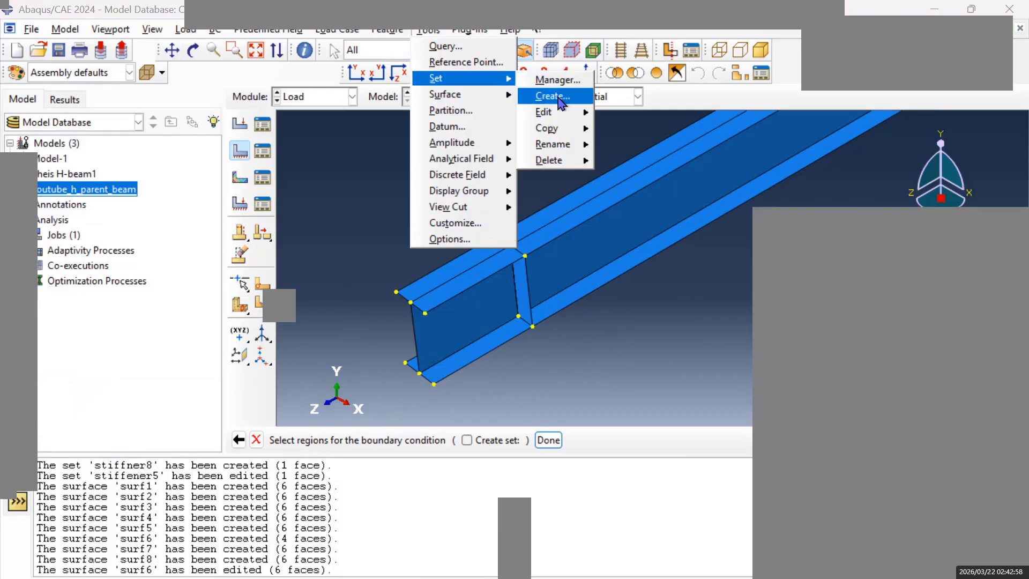
pyautogui.click(552, 96)
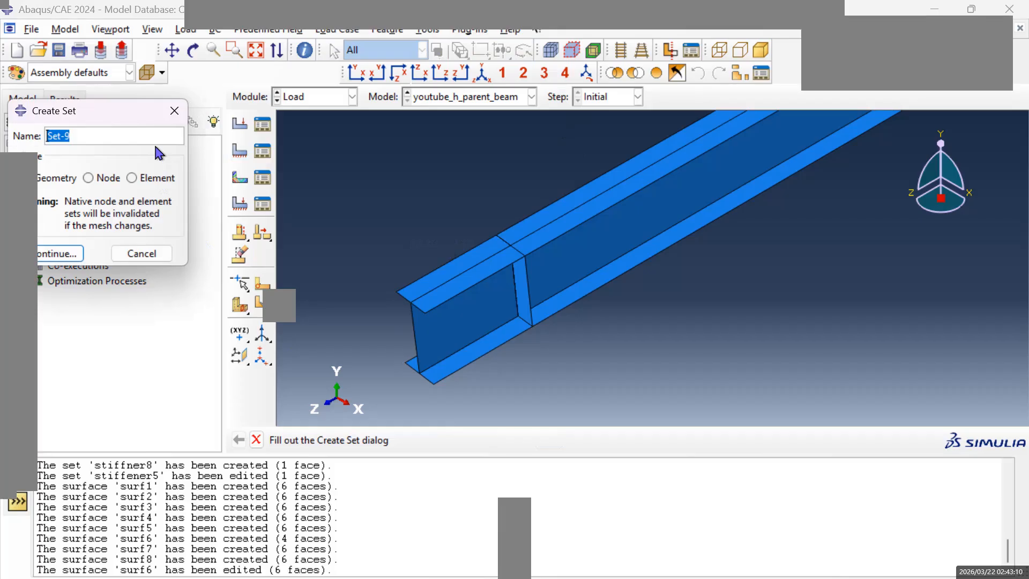
pyautogui.write('left_support')
pyautogui.click(58, 255)
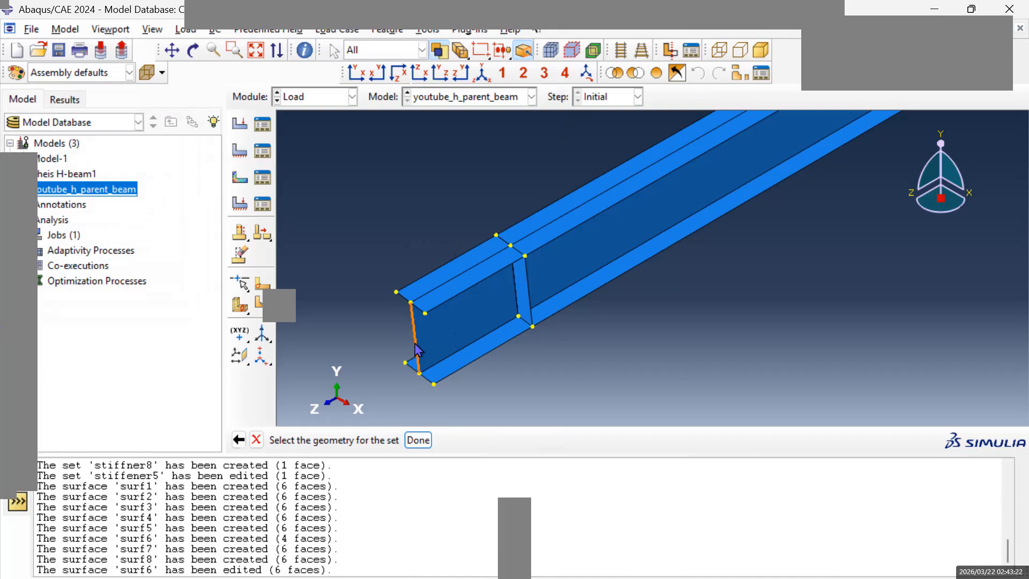
pyautogui.scroll(3, 432, 322)
pyautogui.click(421, 315)
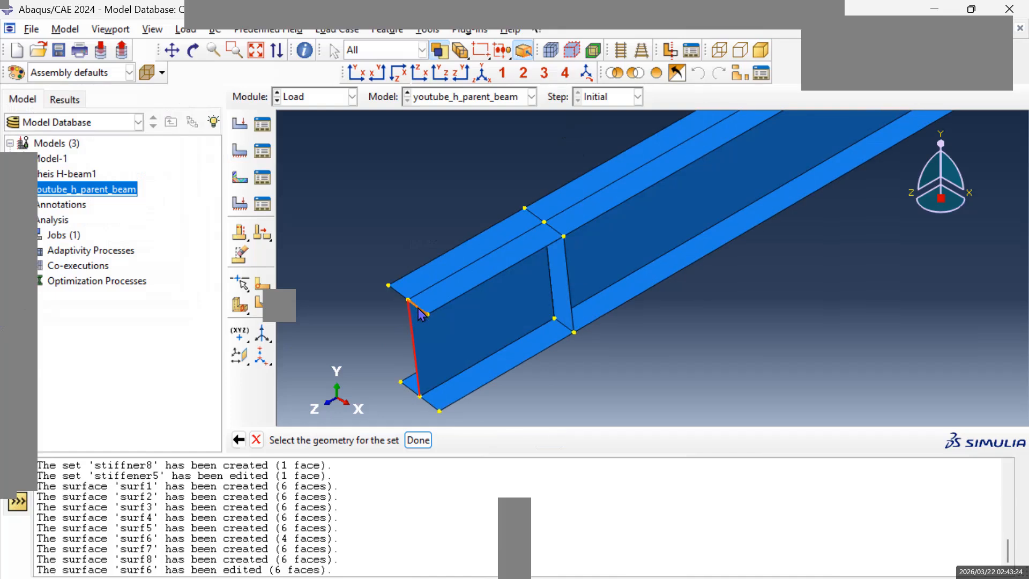
pyautogui.keyDown('shift'); pyautogui.click(402, 301); pyautogui.keyUp('shift')
pyautogui.keyDown('shift'); pyautogui.click(411, 397); pyautogui.keyUp('shift')
pyautogui.keyDown('shift'); pyautogui.click(432, 410); pyautogui.keyUp('shift')
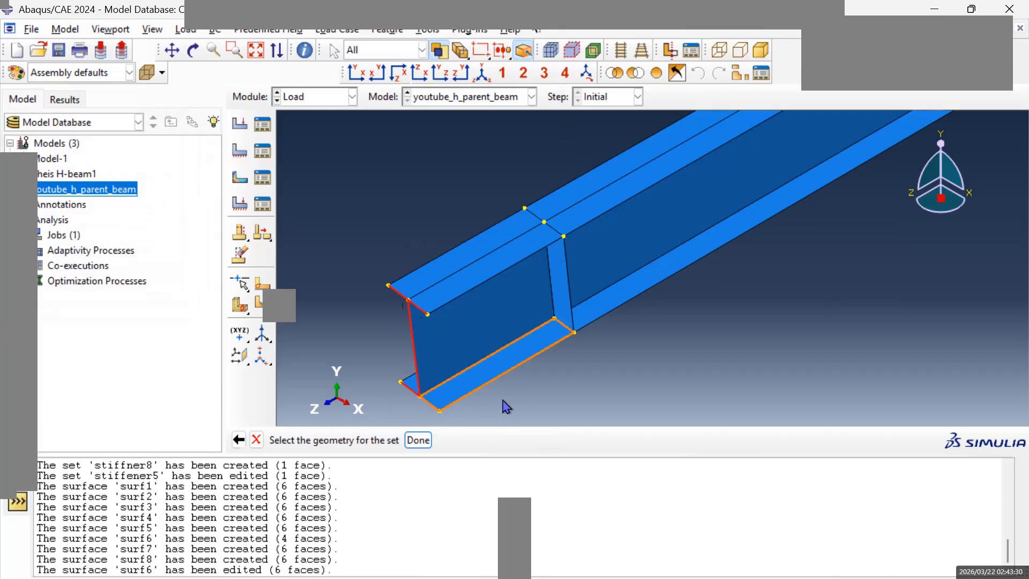
pyautogui.click(418, 440)
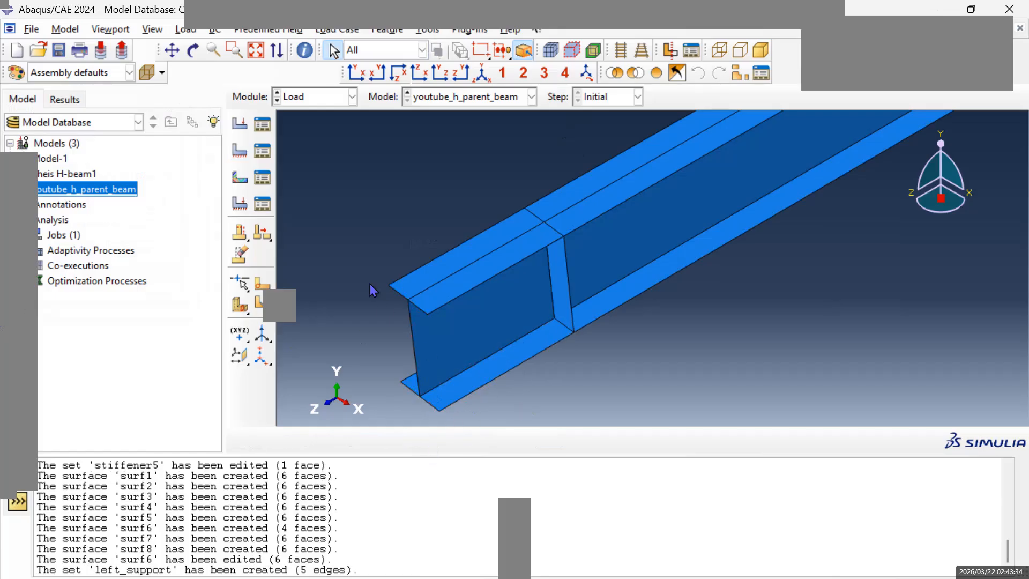
# Examine the beam end at the origin from an angle that exposes its web and flange end edges.
pyautogui.click(172, 50)
pyautogui.moveTo(857, 223); pyautogui.dragTo(581, 320)
pyautogui.moveTo(782, 207); pyautogui.dragTo(483, 353)
pyautogui.moveTo(820, 134); pyautogui.dragTo(638, 279)
pyautogui.moveTo(740, 230)
pyautogui.mouseDown()
pyautogui.moveTo(701, 267)
pyautogui.moveTo(499, 351)
pyautogui.mouseUp()
pyautogui.moveTo(809, 159)
pyautogui.mouseDown()
pyautogui.moveTo(685, 244)
pyautogui.moveTo(501, 332)
pyautogui.mouseUp()
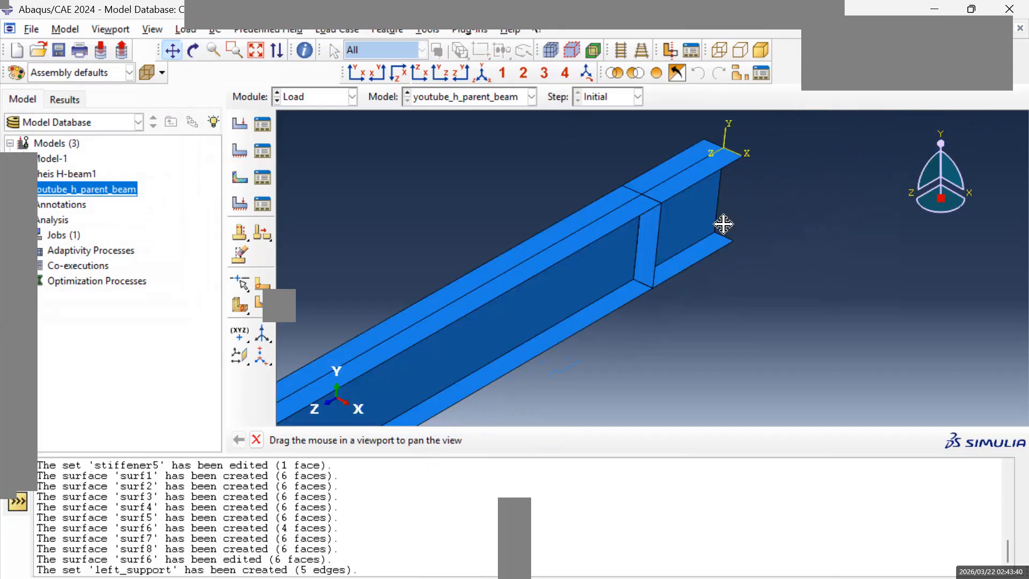
pyautogui.moveTo(740, 222); pyautogui.dragTo(668, 272)
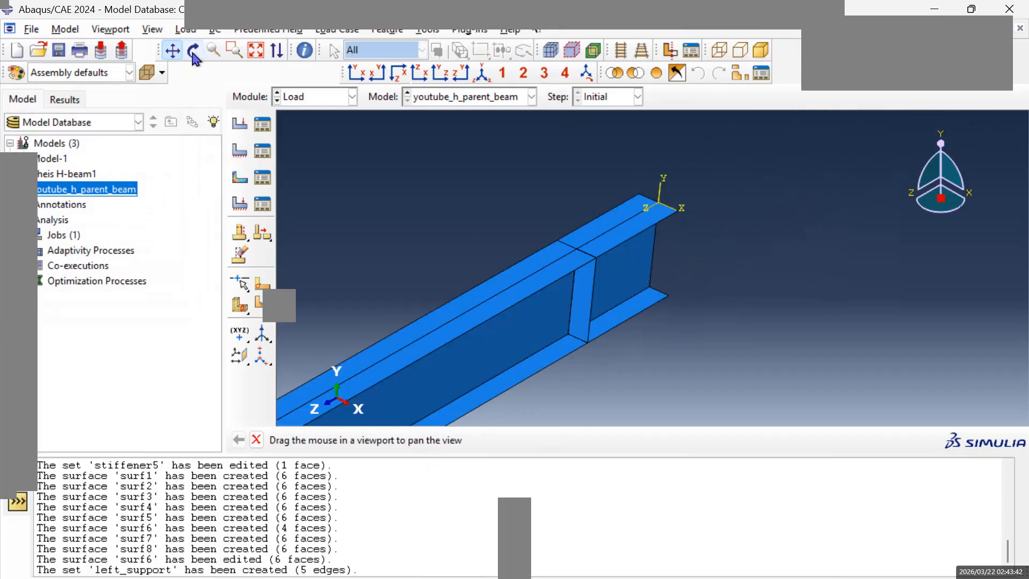
pyautogui.moveTo(683, 315); pyautogui.dragTo(624, 312)
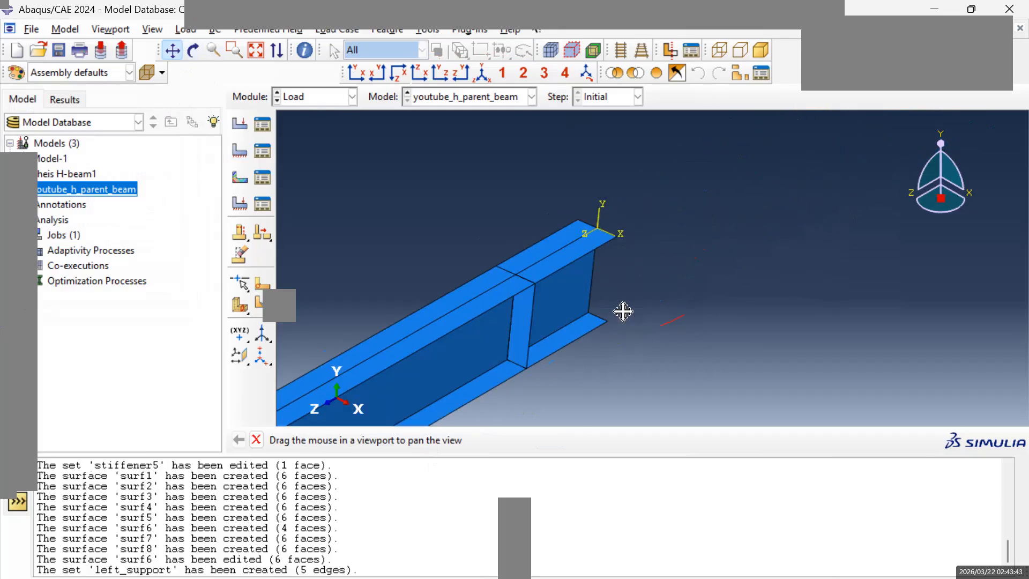
pyautogui.click(194, 50)
pyautogui.moveTo(645, 284)
pyautogui.mouseDown()
pyautogui.moveTo(636, 317)
pyautogui.moveTo(645, 279)
pyautogui.moveTo(597, 276)
pyautogui.moveTo(634, 290)
pyautogui.moveTo(650, 283)
pyautogui.moveTo(640, 289)
pyautogui.mouseUp()
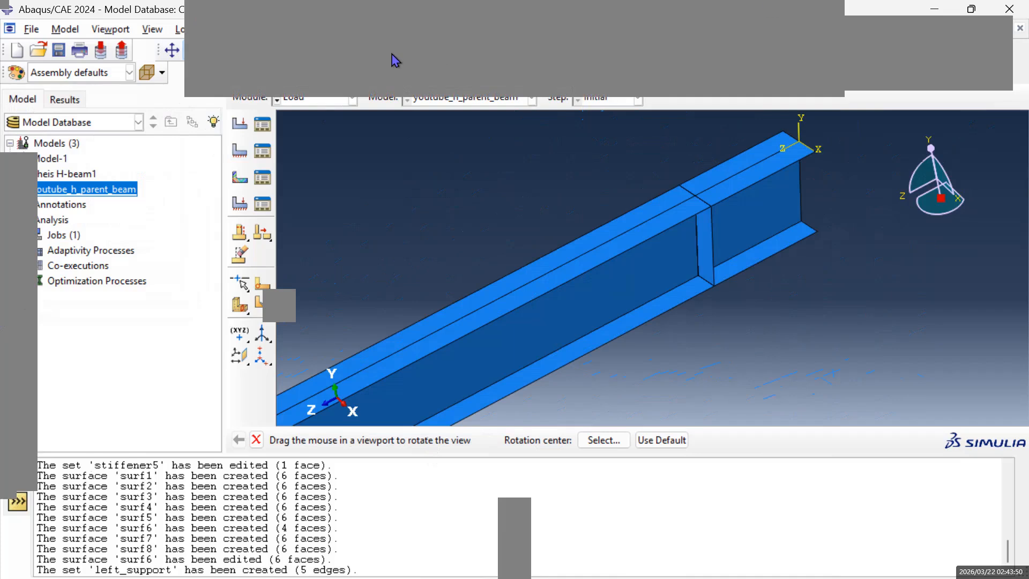
pyautogui.click(172, 50)
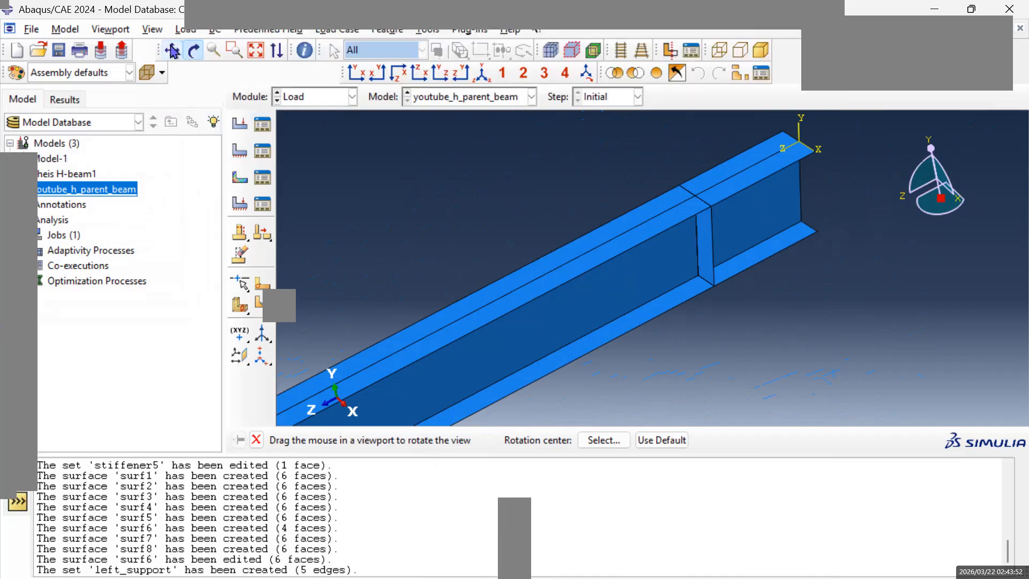
pyautogui.moveTo(622, 205)
pyautogui.mouseDown()
pyautogui.moveTo(577, 290)
pyautogui.moveTo(558, 278)
pyautogui.mouseUp()
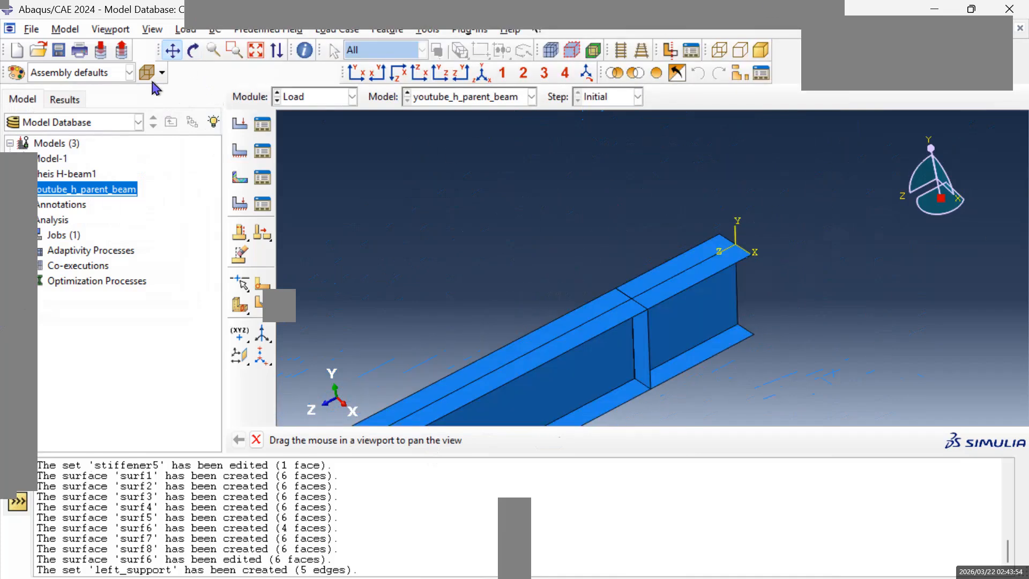
pyautogui.click(191, 52)
pyautogui.moveTo(730, 263); pyautogui.dragTo(677, 300)
pyautogui.moveTo(961, 286)
pyautogui.mouseDown()
pyautogui.moveTo(890, 331)
pyautogui.moveTo(785, 341)
pyautogui.moveTo(737, 321)
pyautogui.mouseUp()
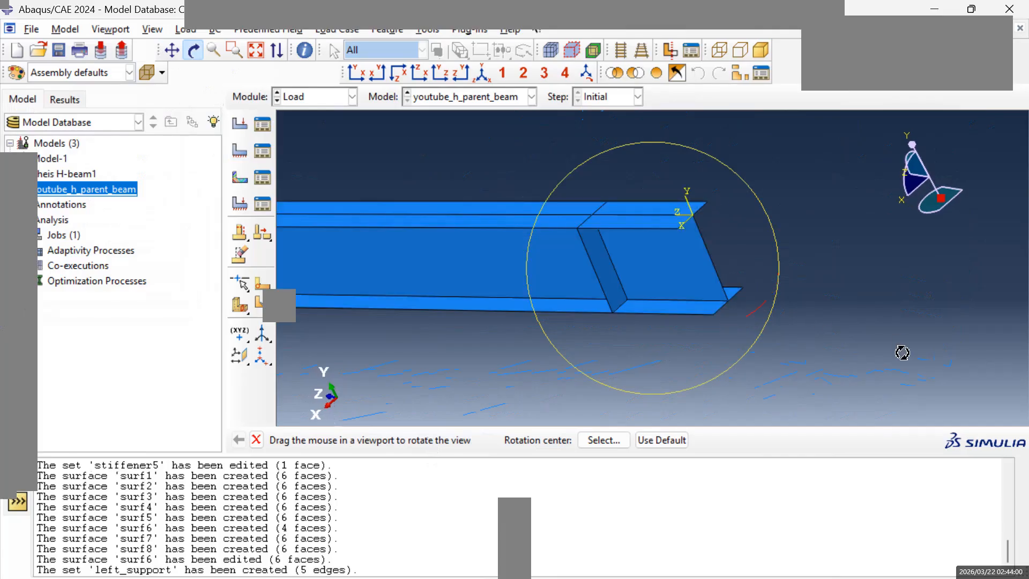
pyautogui.click(194, 53)
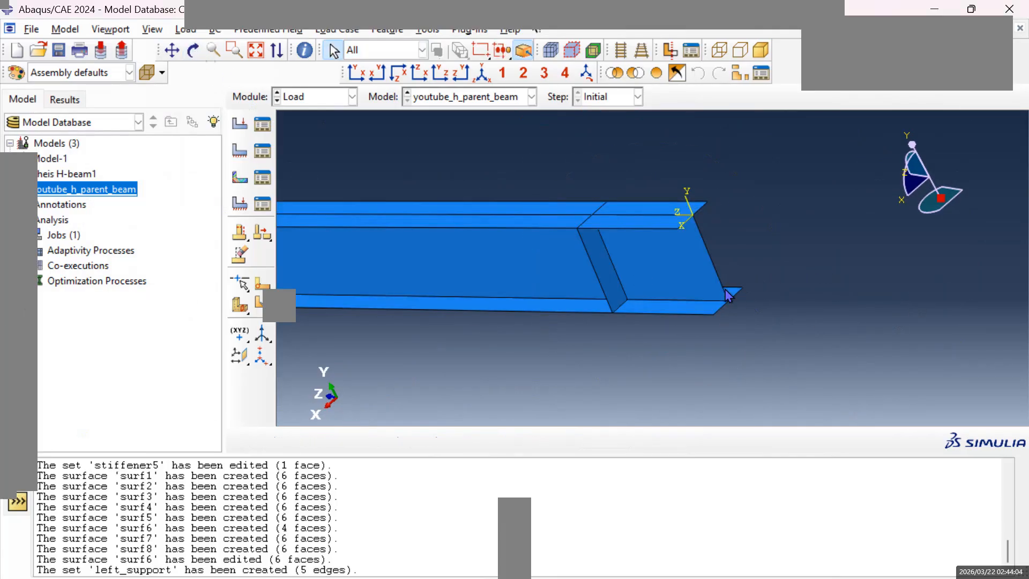
# Create a geometry set named right_supports from the five web and flange edges at the beam end at the origin.
pyautogui.click(427, 30)
pyautogui.moveTo(504, 81)
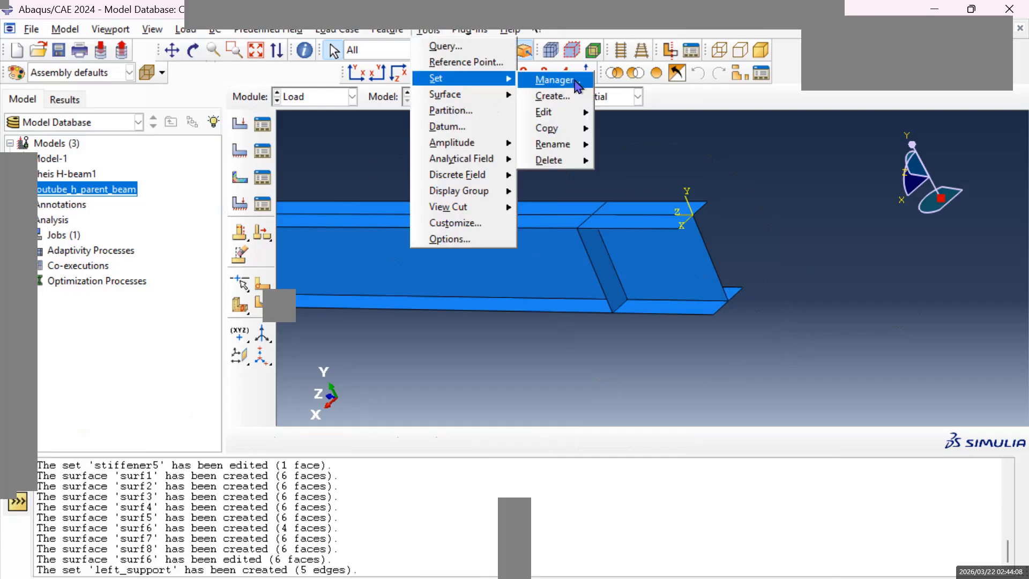
pyautogui.click(560, 96)
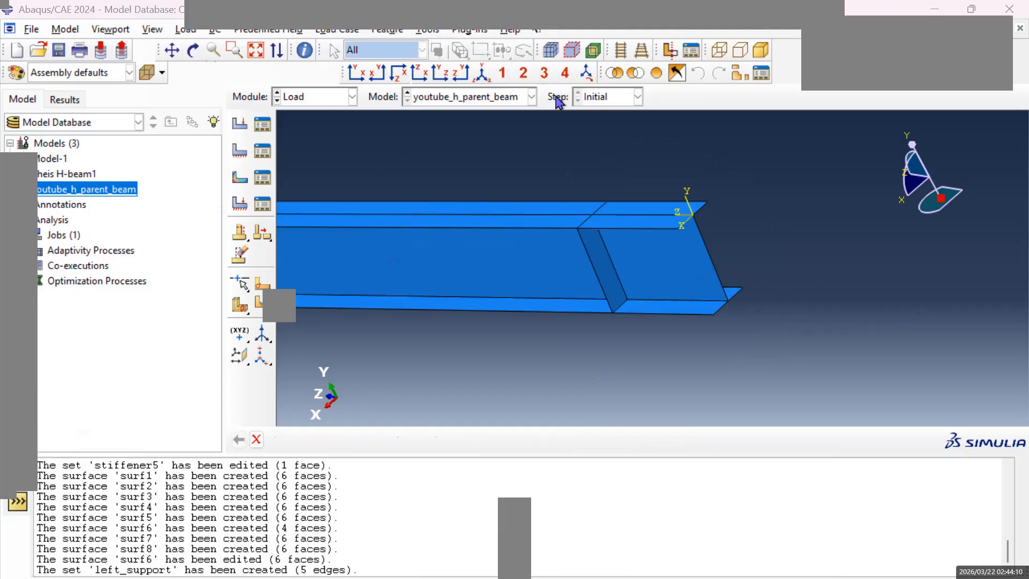
pyautogui.press('BackSpace')
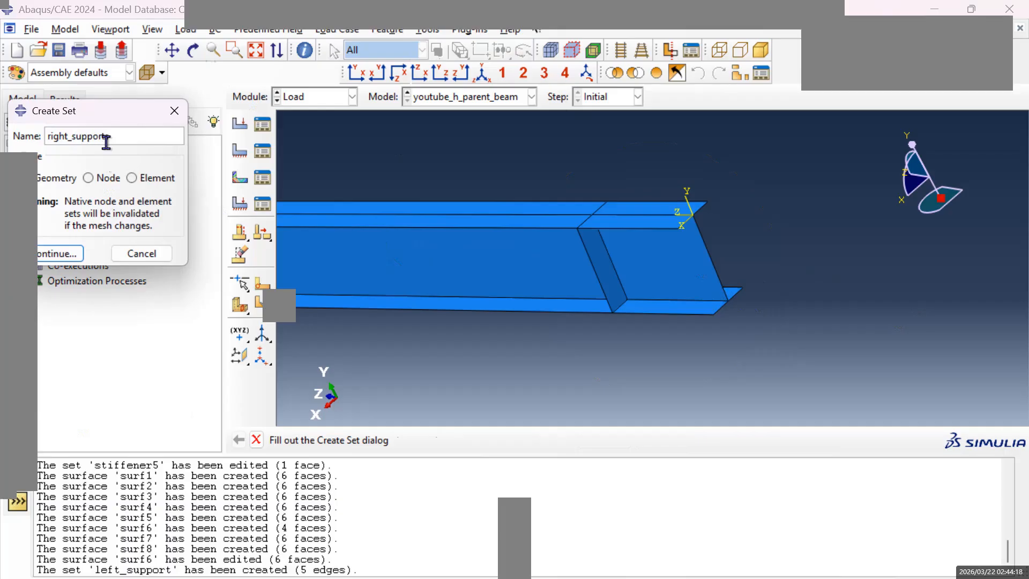
pyautogui.click(59, 253)
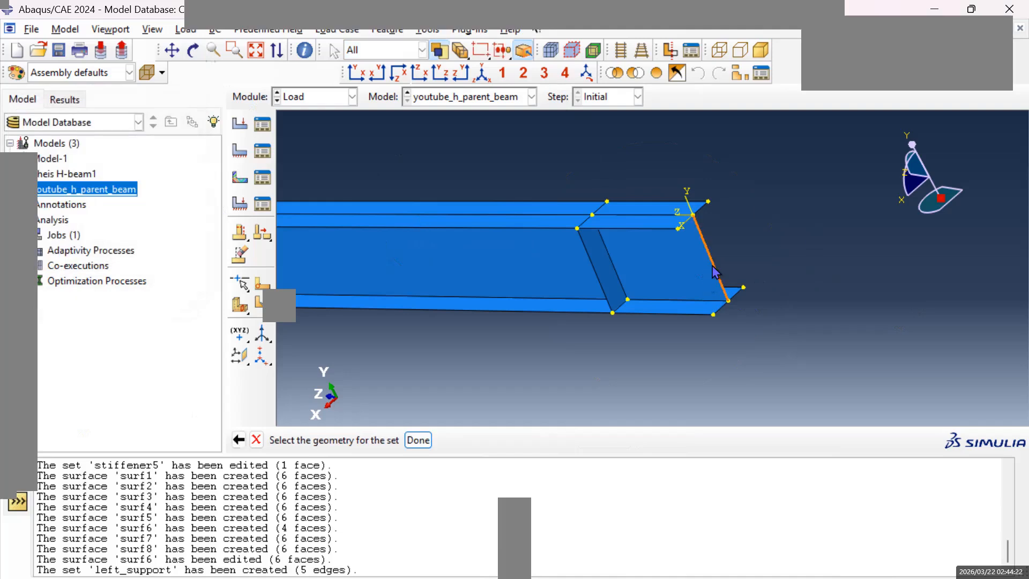
pyautogui.click(719, 213)
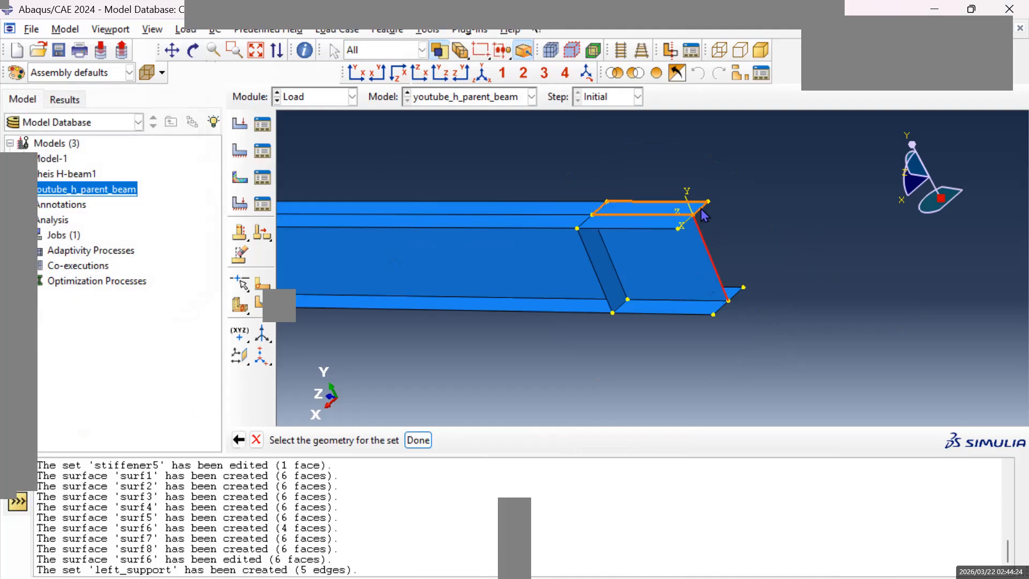
pyautogui.keyDown('shift'); pyautogui.click(687, 225); pyautogui.keyUp('shift')
pyautogui.keyDown('shift'); pyautogui.click(721, 308); pyautogui.keyUp('shift')
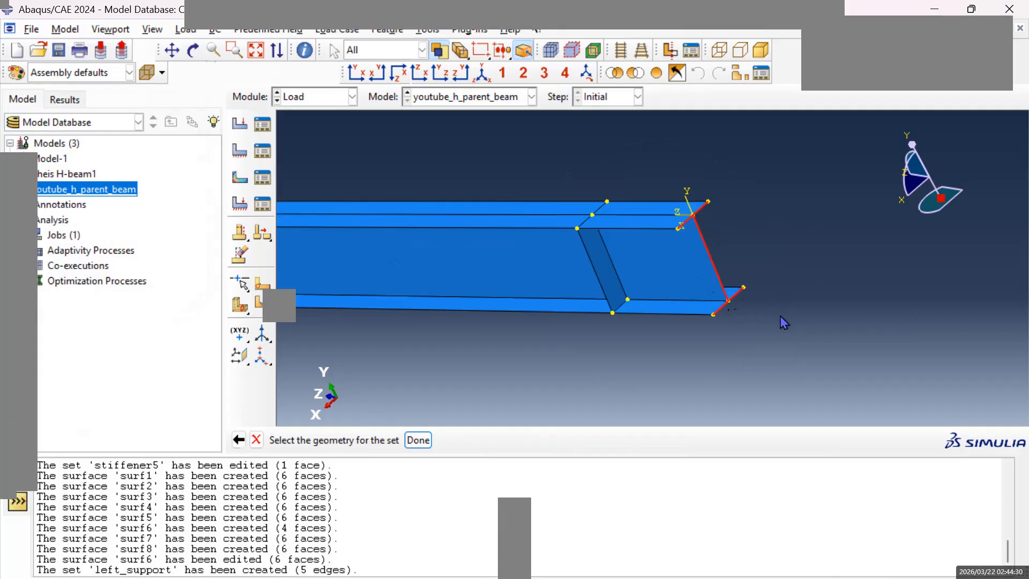
pyautogui.click(418, 440)
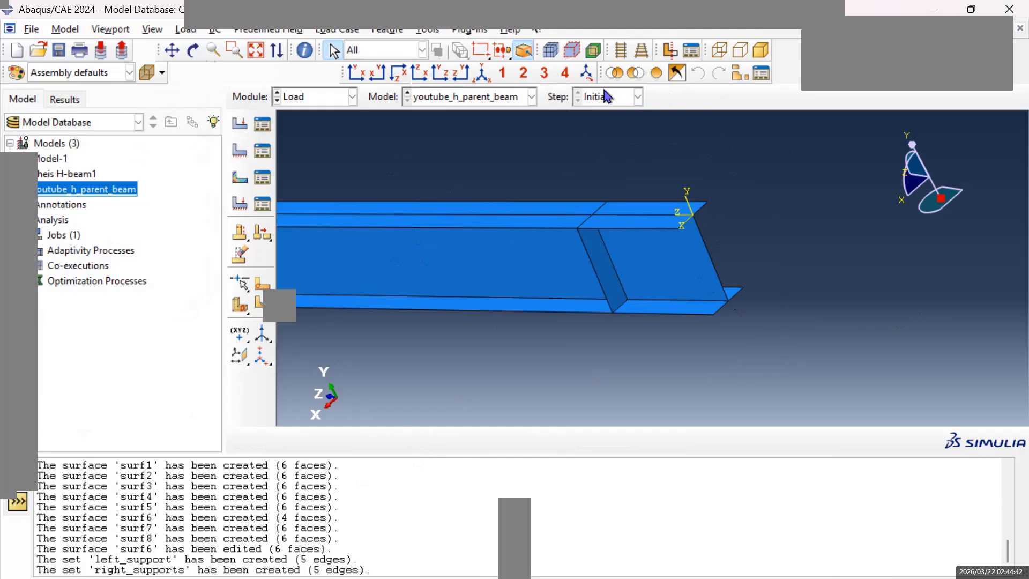
# Start a Symmetry/Antisymmetry/Encastre boundary condition named BC-left in the Initial step.
pyautogui.click(487, 81)
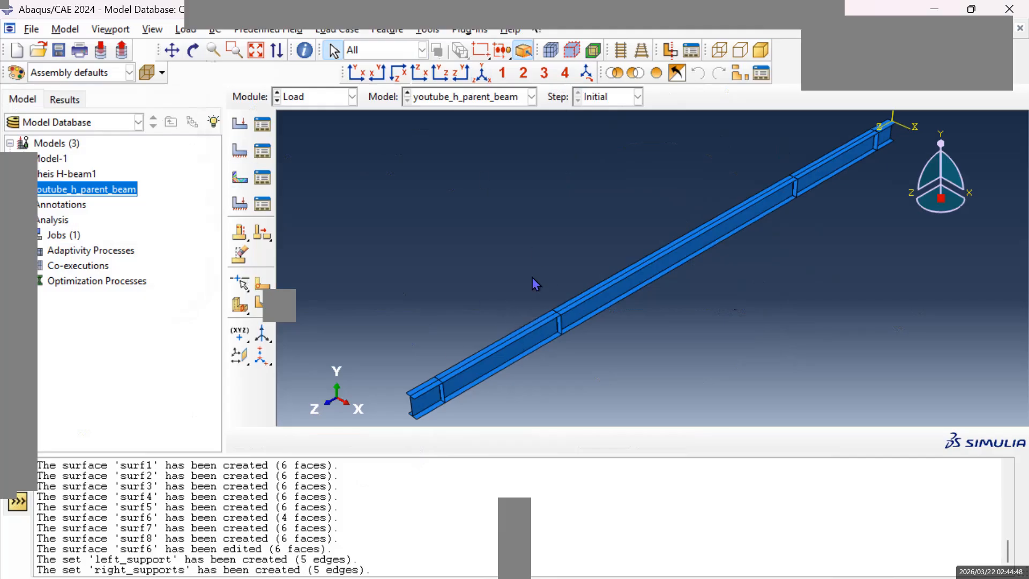
pyautogui.click(239, 152)
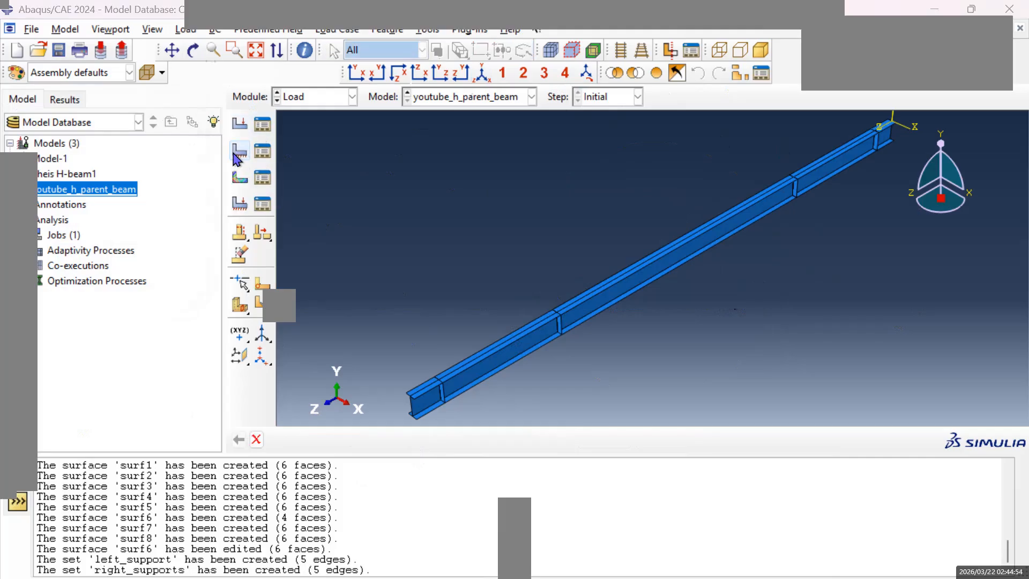
pyautogui.click(103, 209)
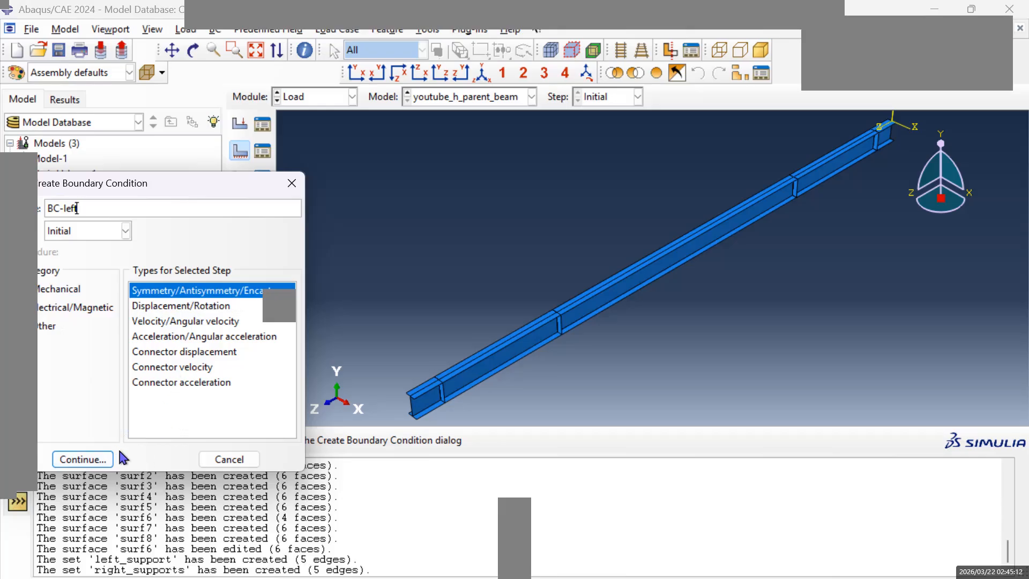
pyautogui.click(97, 461)
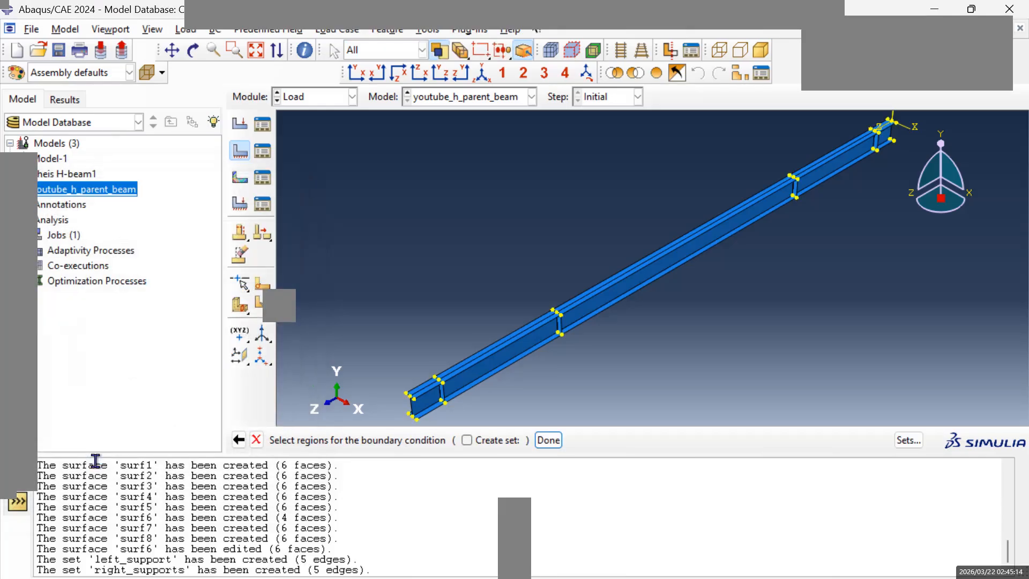
# Assign BC-left to the left_support set and constrain it as ENCASTRE (U1 = U2 = U3 = UR1 = UR2 = UR3 = 0).
pyautogui.scroll(-3, 410, 399)
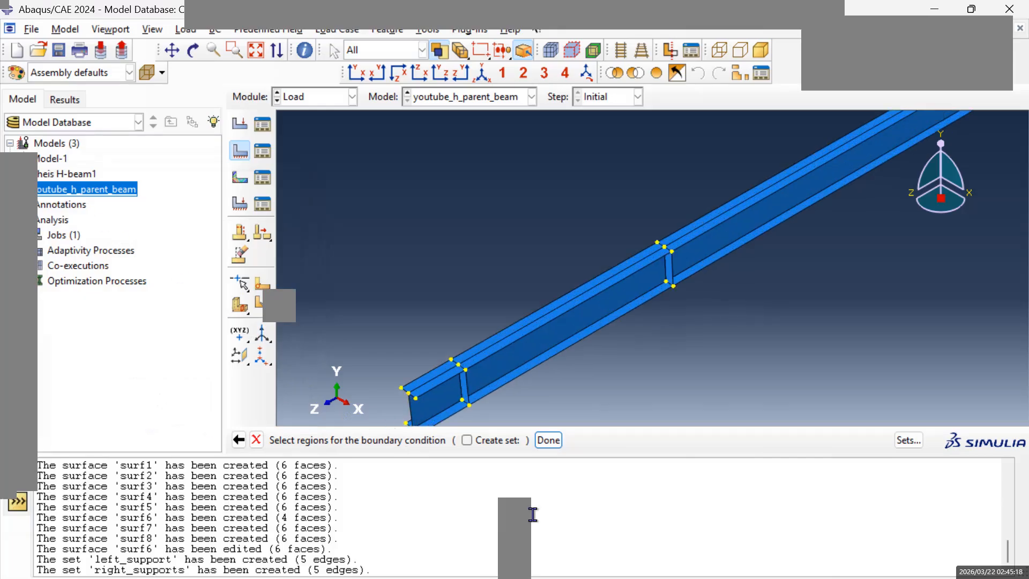
pyautogui.click(466, 440)
pyautogui.click(909, 440)
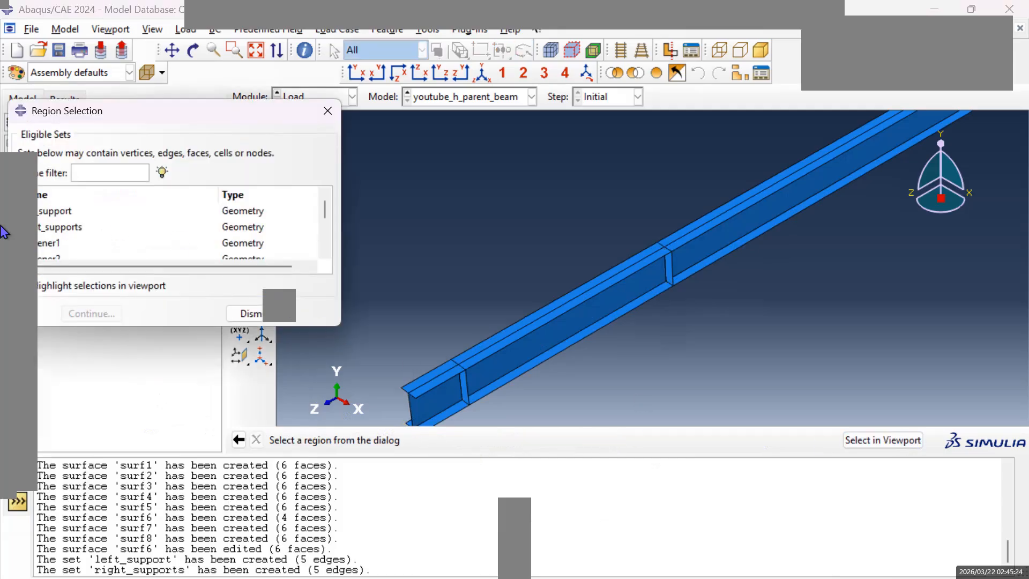
pyautogui.click(27, 213)
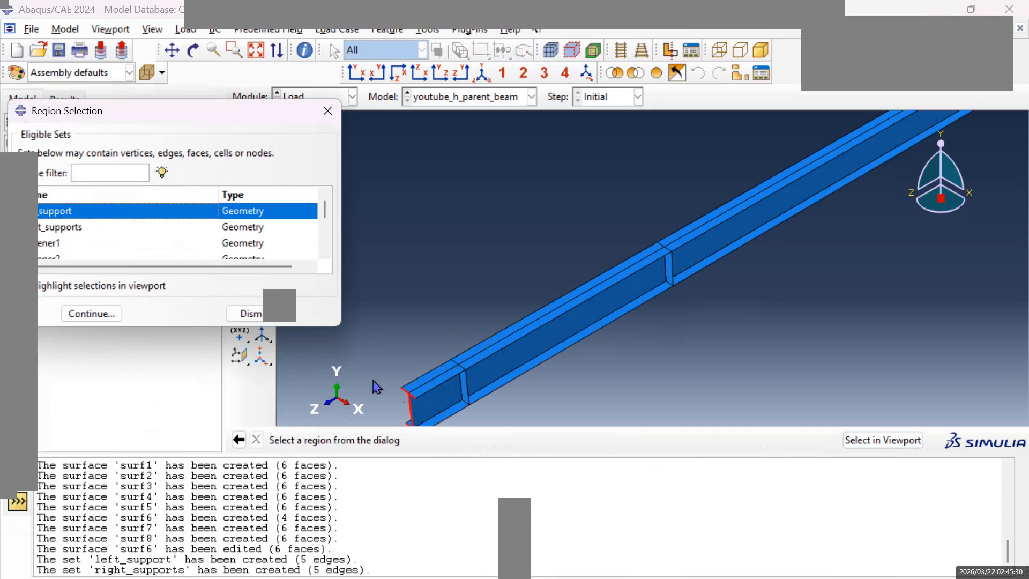
pyautogui.click(172, 51)
pyautogui.moveTo(499, 273); pyautogui.dragTo(414, 348)
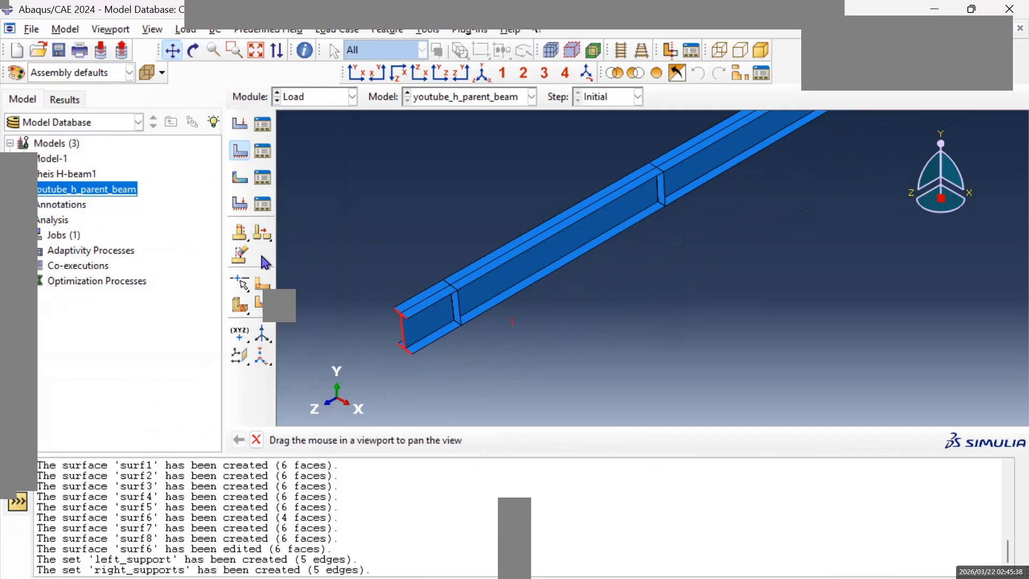
pyautogui.click(257, 439)
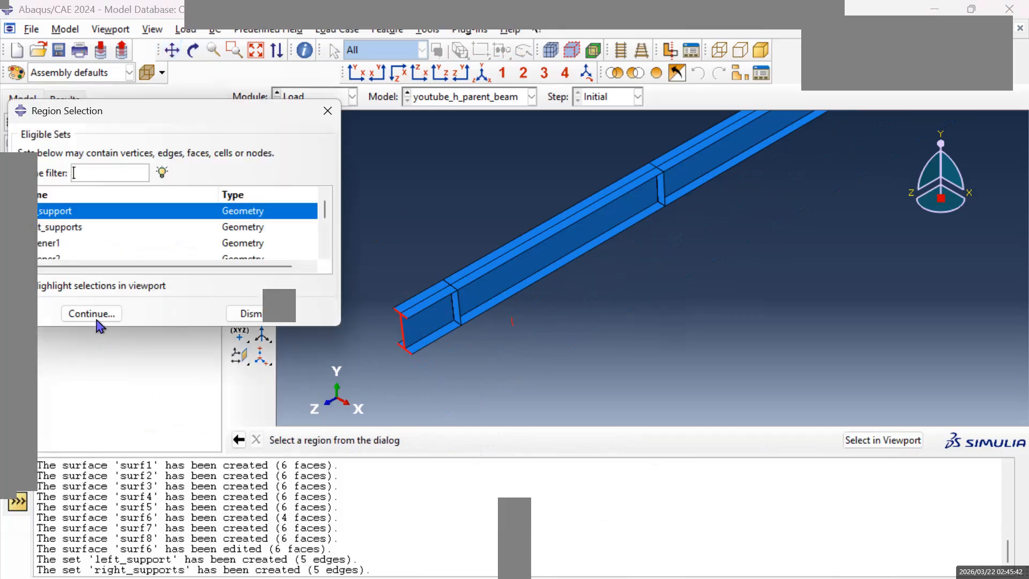
pyautogui.click(98, 320)
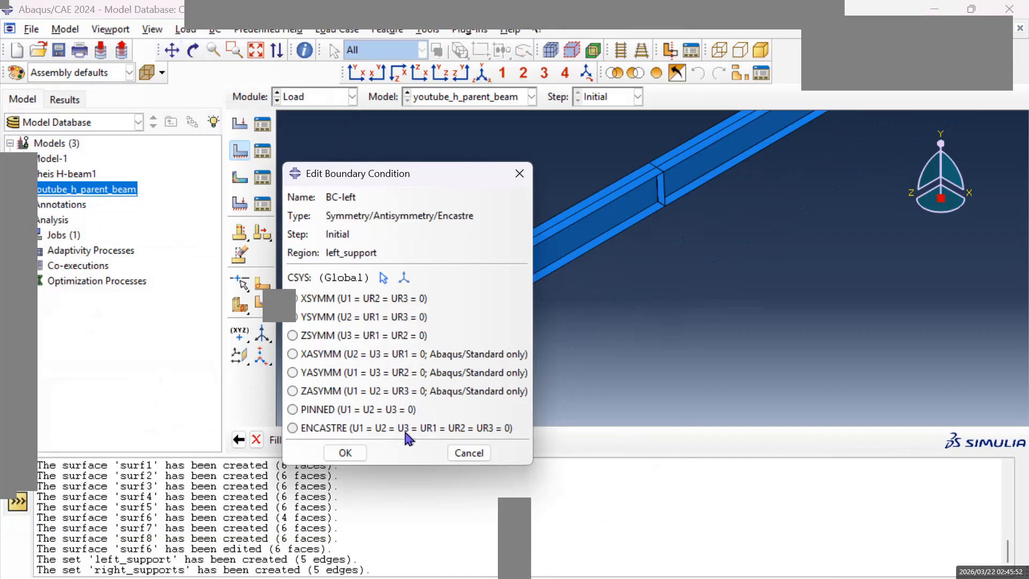
pyautogui.click(292, 428)
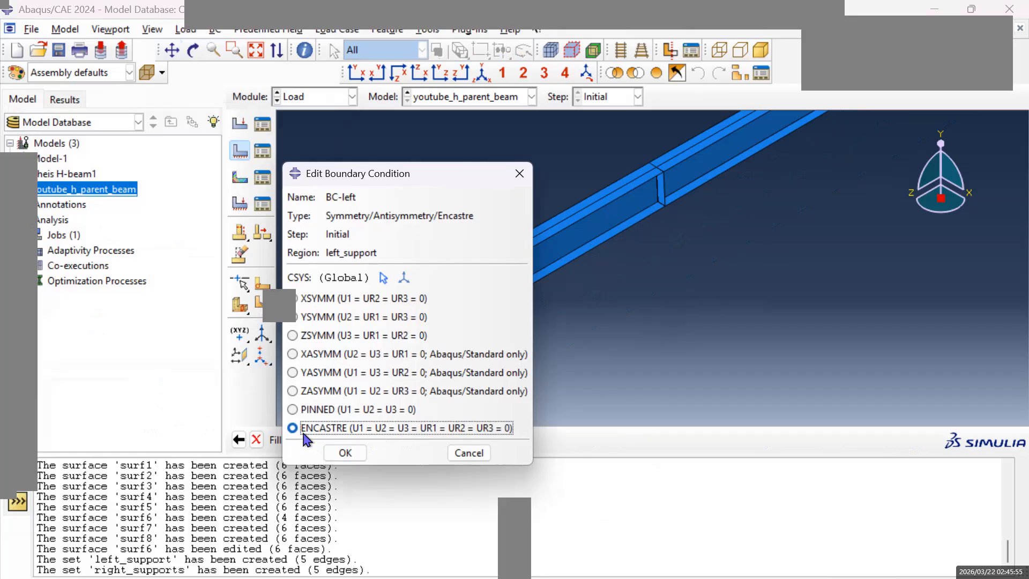
pyautogui.click(345, 453)
# Create an ENCASTRE boundary condition named BC-right in the Initial step on the right_supports set.
pyautogui.scroll(3, 402, 330)
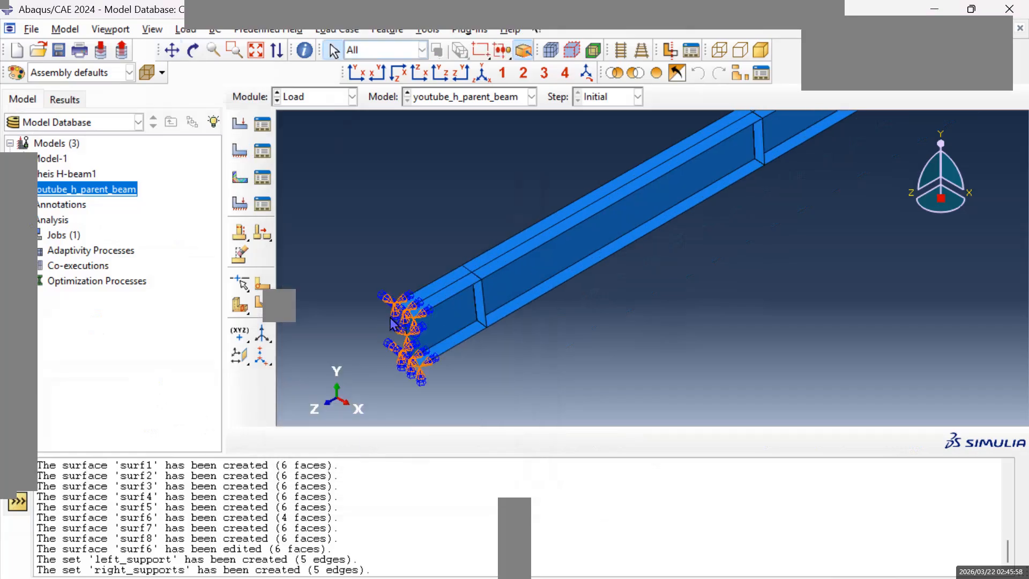
pyautogui.scroll(2, 431, 301)
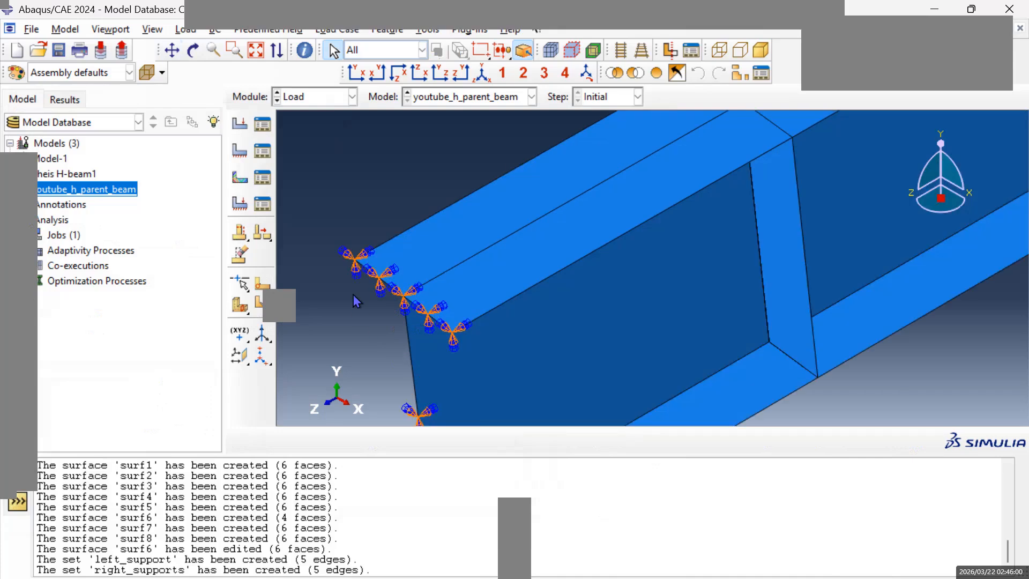
pyautogui.scroll(-3, 432, 320)
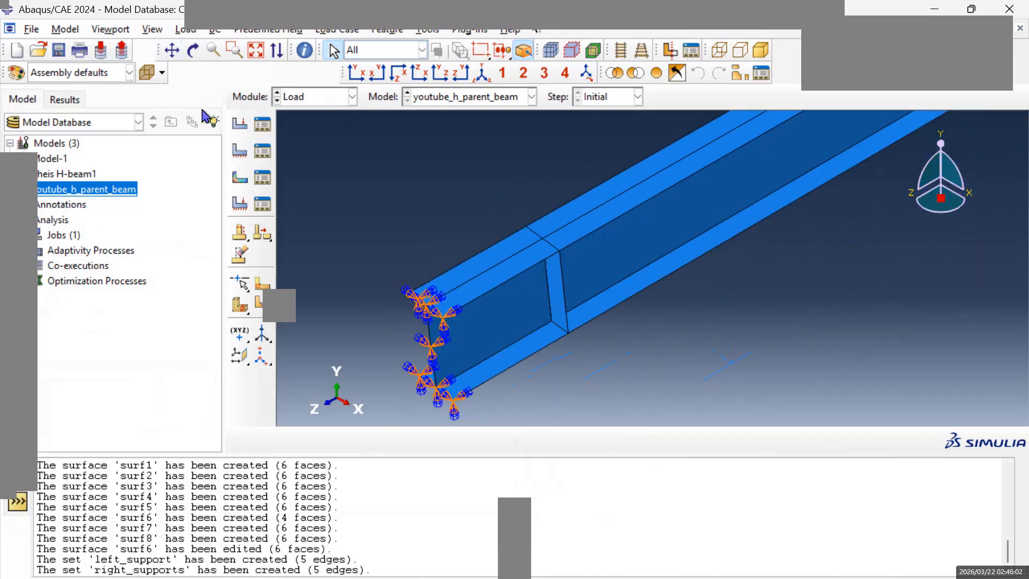
pyautogui.click(239, 153)
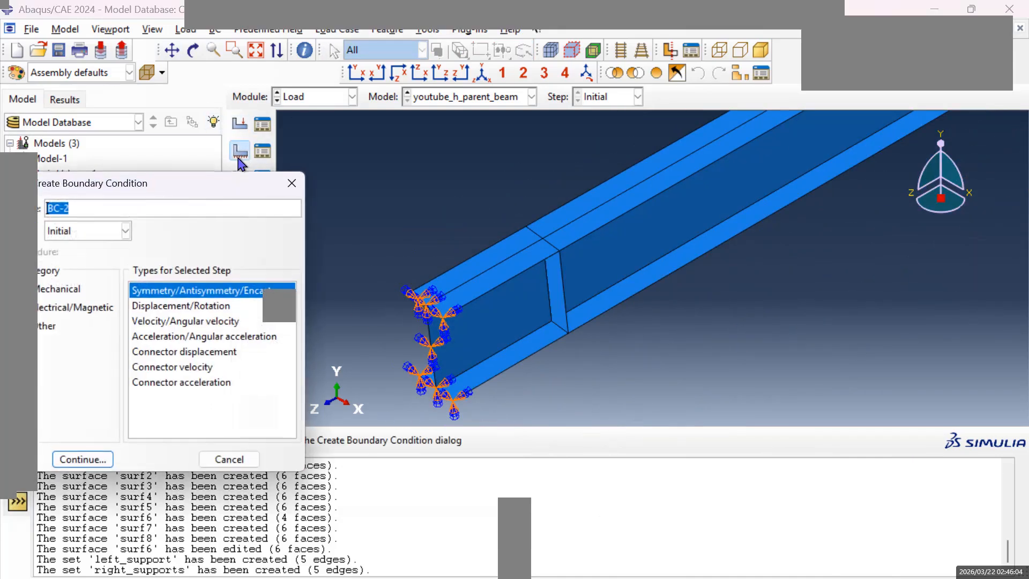
pyautogui.click(74, 212)
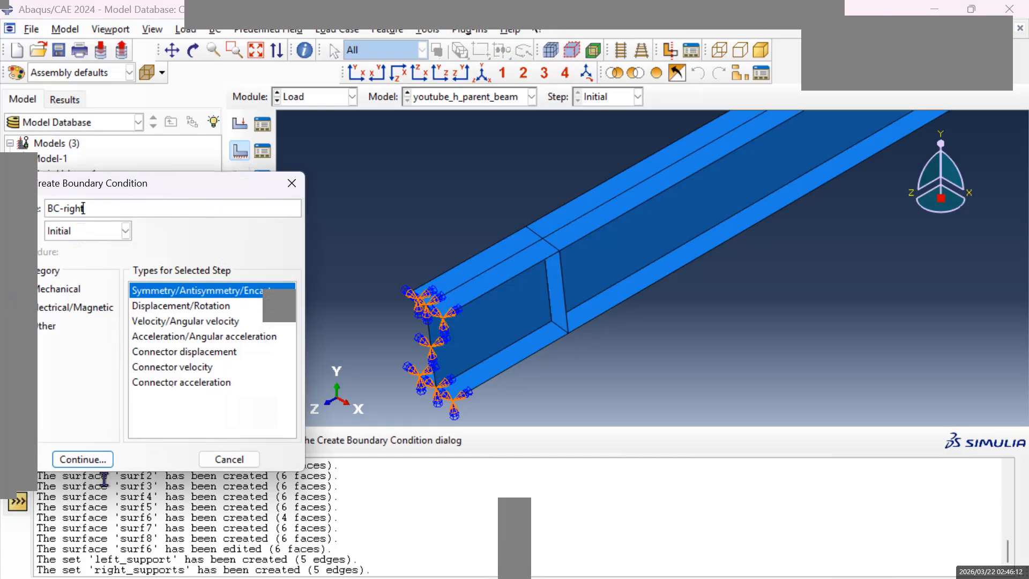
pyautogui.click(92, 465)
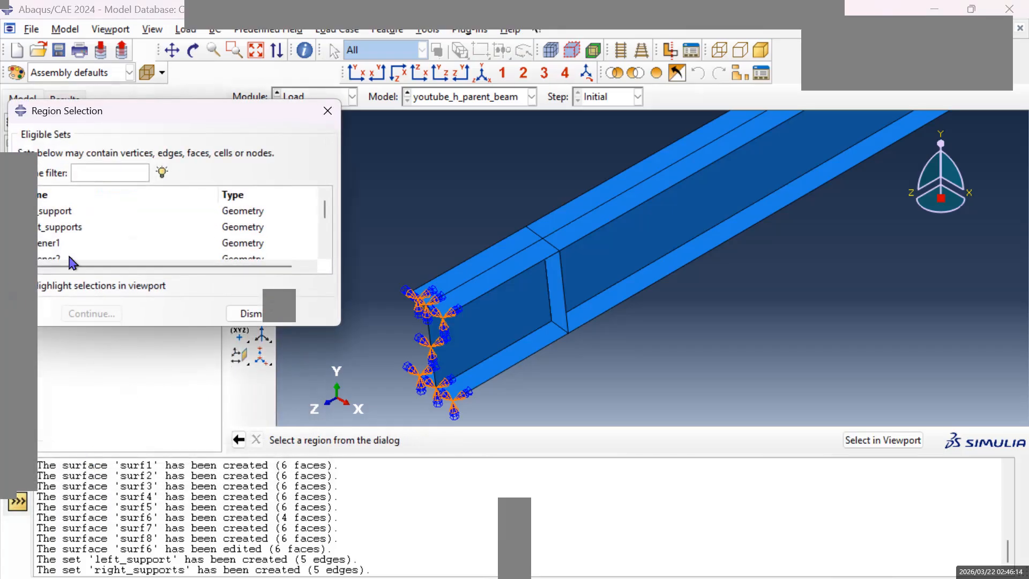
pyautogui.click(59, 227)
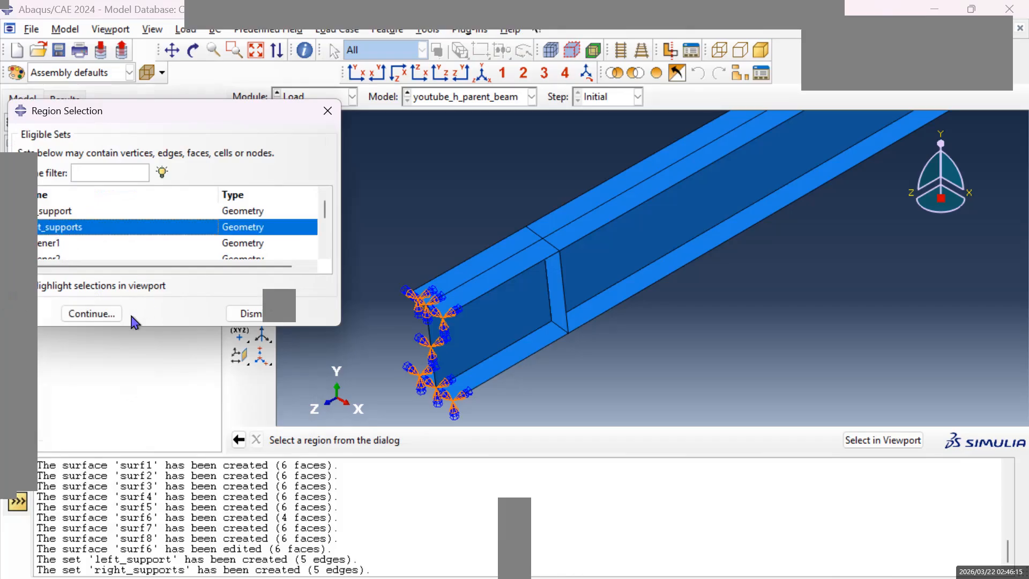
pyautogui.click(103, 316)
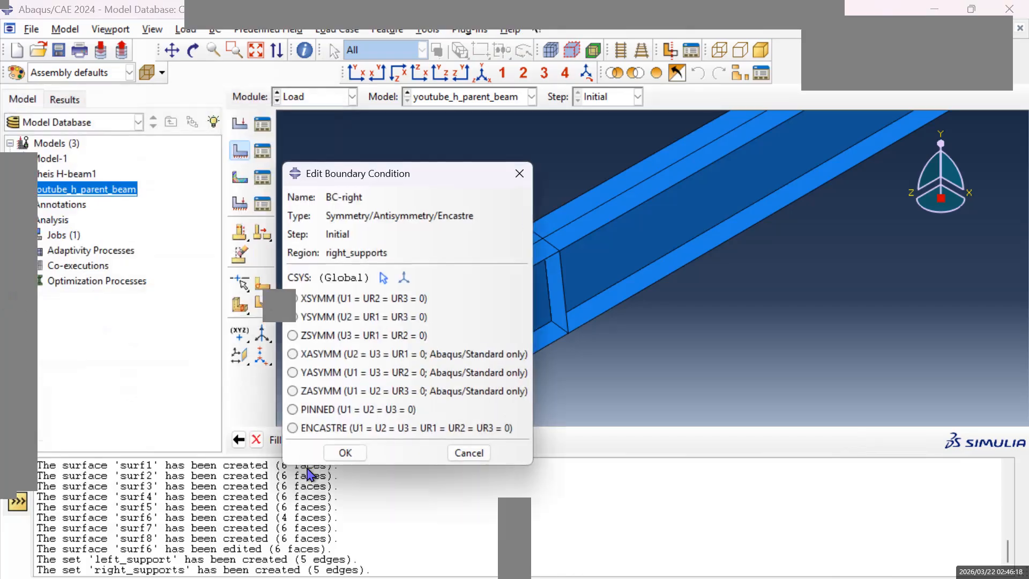
pyautogui.click(309, 429)
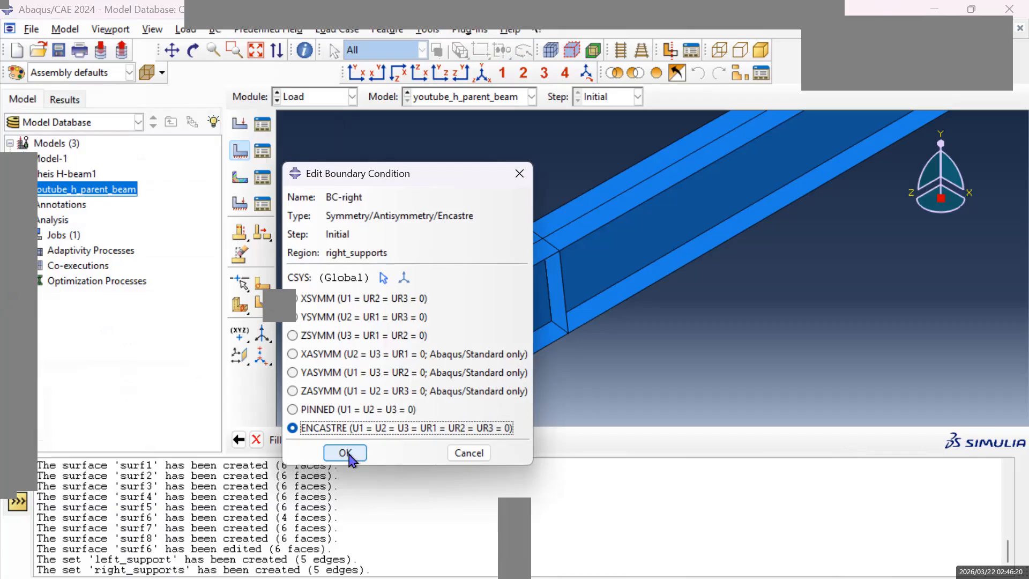
pyautogui.click(345, 453)
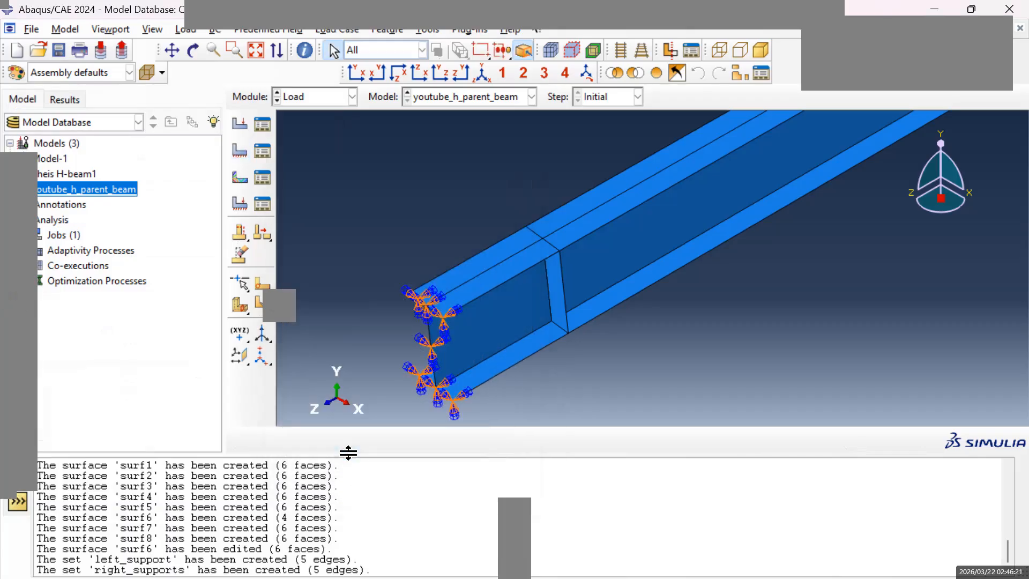
# Examine the boundary condition symbols on the web and flange edges at the beam end at the origin.
pyautogui.click(175, 51)
pyautogui.moveTo(493, 325); pyautogui.dragTo(458, 289)
pyautogui.scroll(8, 693, 298)
pyautogui.moveTo(718, 295); pyautogui.dragTo(603, 339)
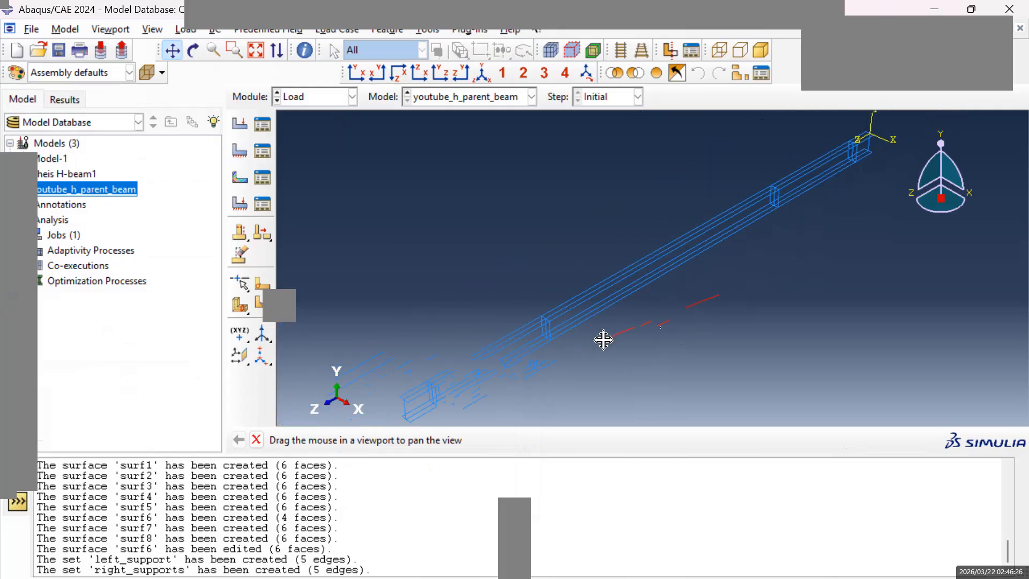
pyautogui.moveTo(870, 158); pyautogui.dragTo(638, 252)
pyautogui.scroll(-2, 683, 239)
pyautogui.scroll(-6, 682, 238)
pyautogui.scroll(-2, 638, 248)
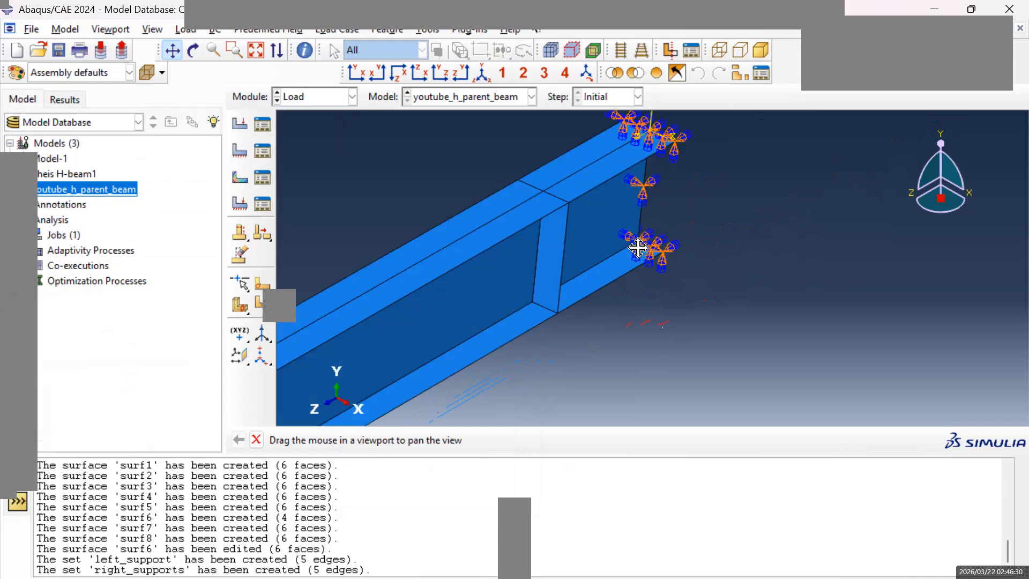
pyautogui.scroll(-2, 638, 248)
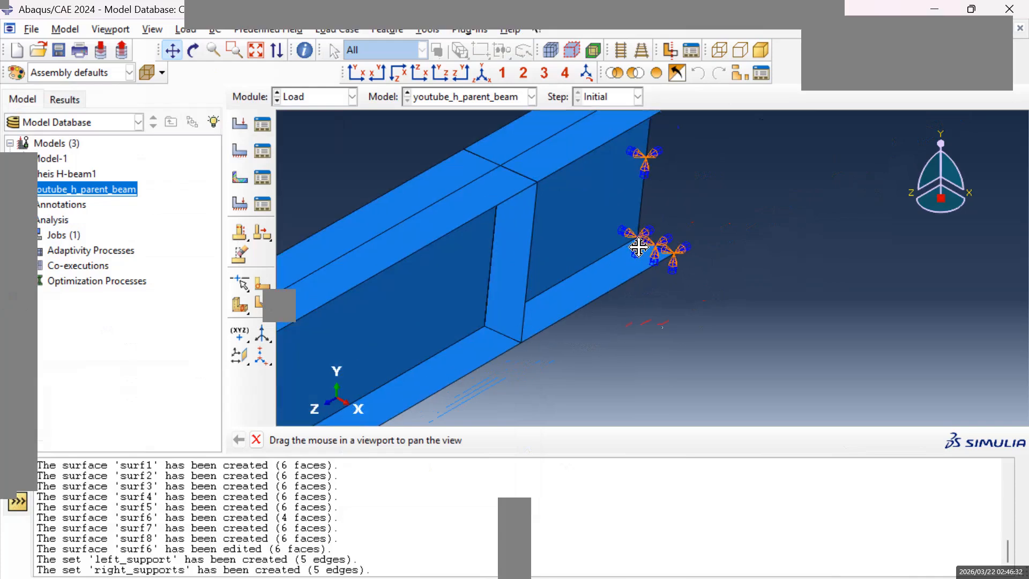